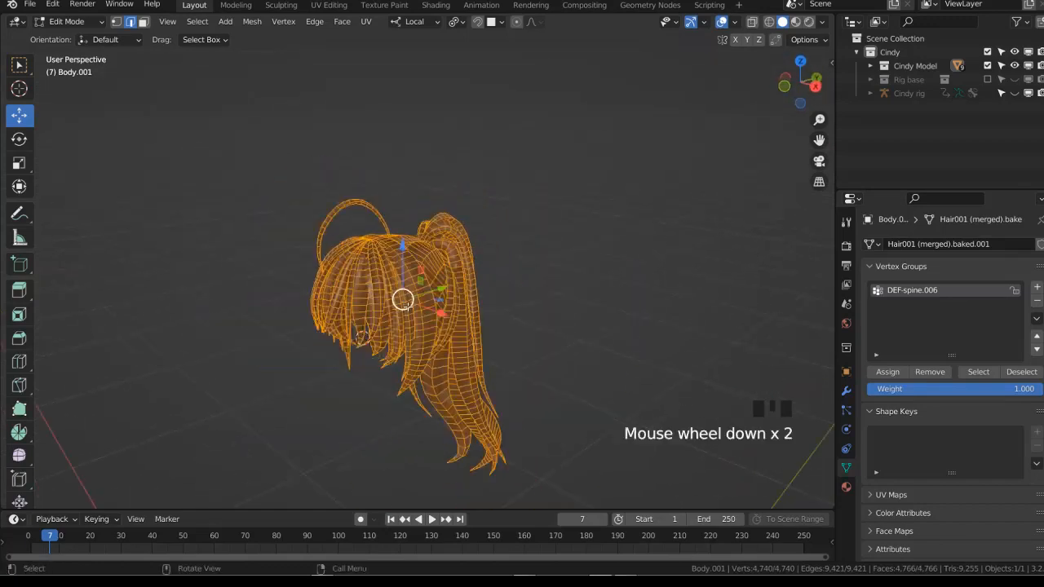
Separate the linked ponytail strands from the hair mesh into their own object and return to Object Mode
key(KP_3)
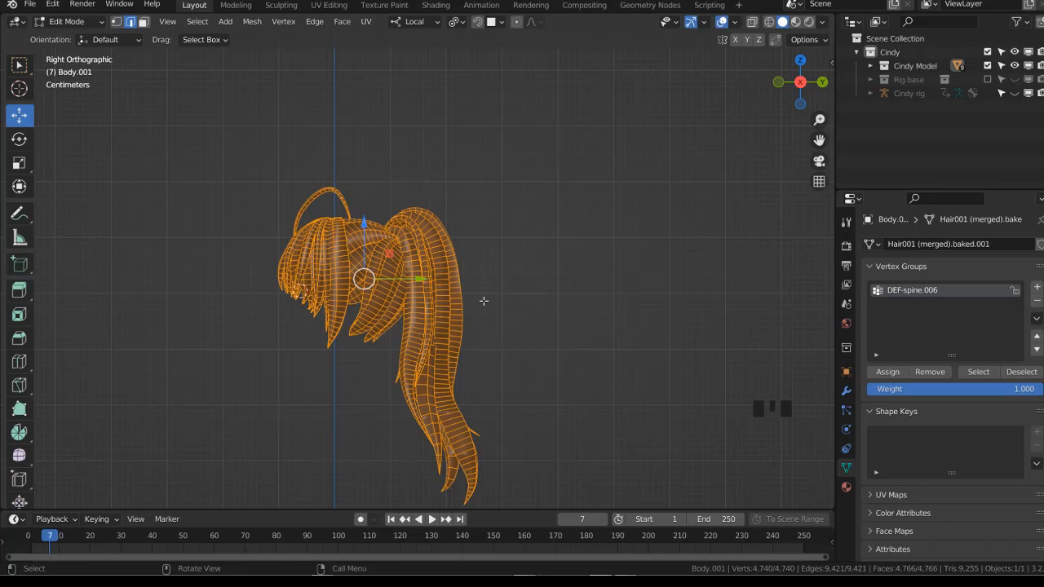
key(alt+z)
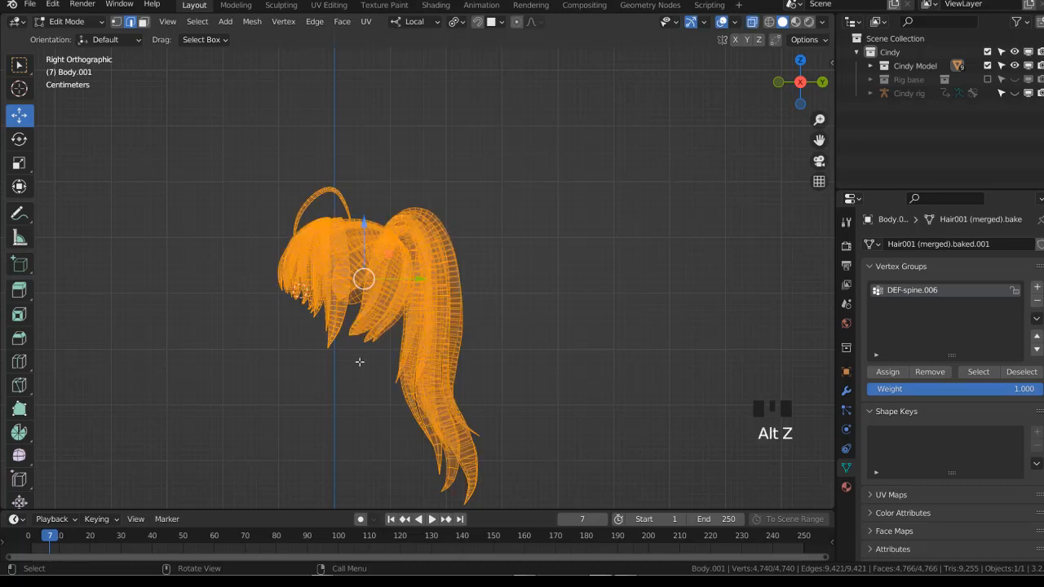
click(527, 428)
key(ctrl+l)
scroll(496, 412, up, 3)
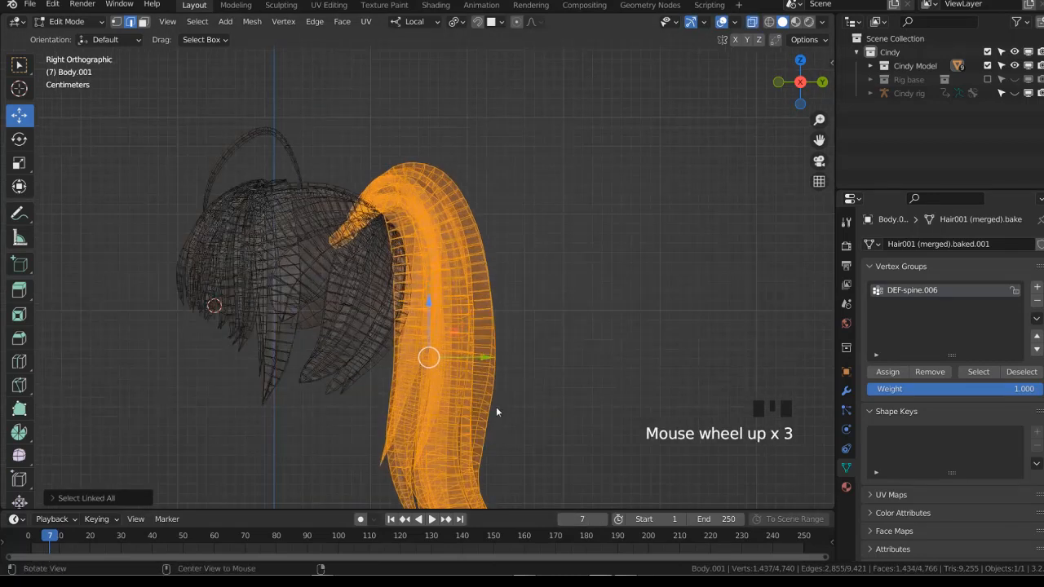
scroll(489, 367, down, 5)
key(p)
click(488, 360)
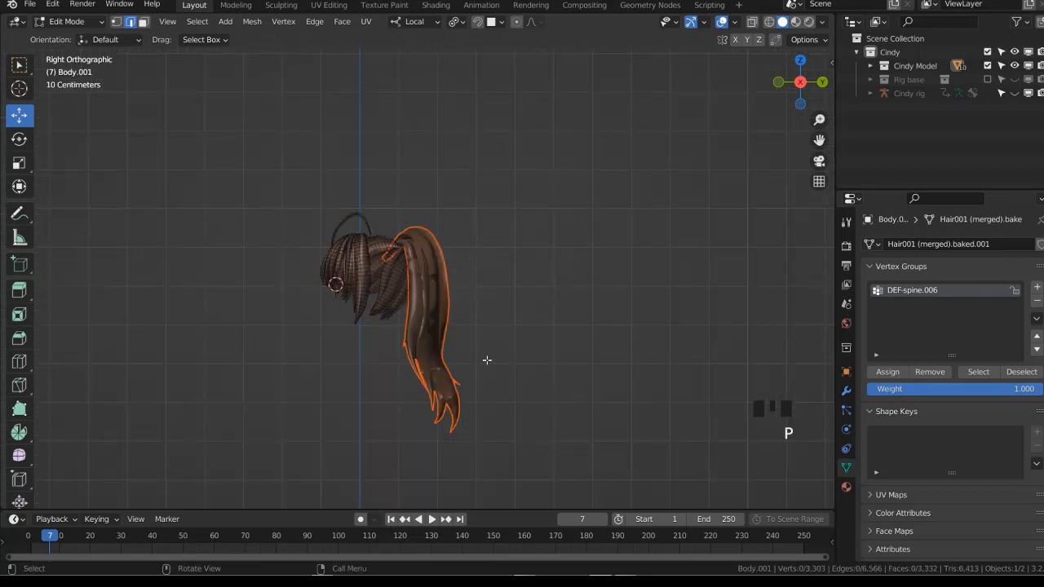
key(ctrl+Tab)
click(485, 389)
Select the ponytail and the remaining hair and move both into a new collection named Hair
scroll(440, 338, up, 2)
shift+middle_drag(457, 342, 431, 337)
click(432, 333)
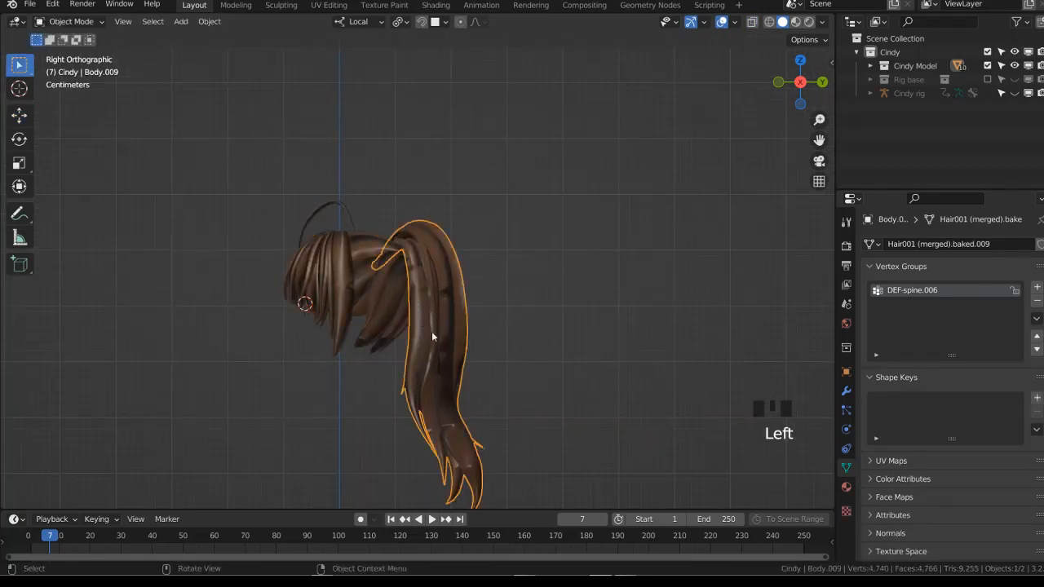
drag(431, 333, 410, 291)
key(m)
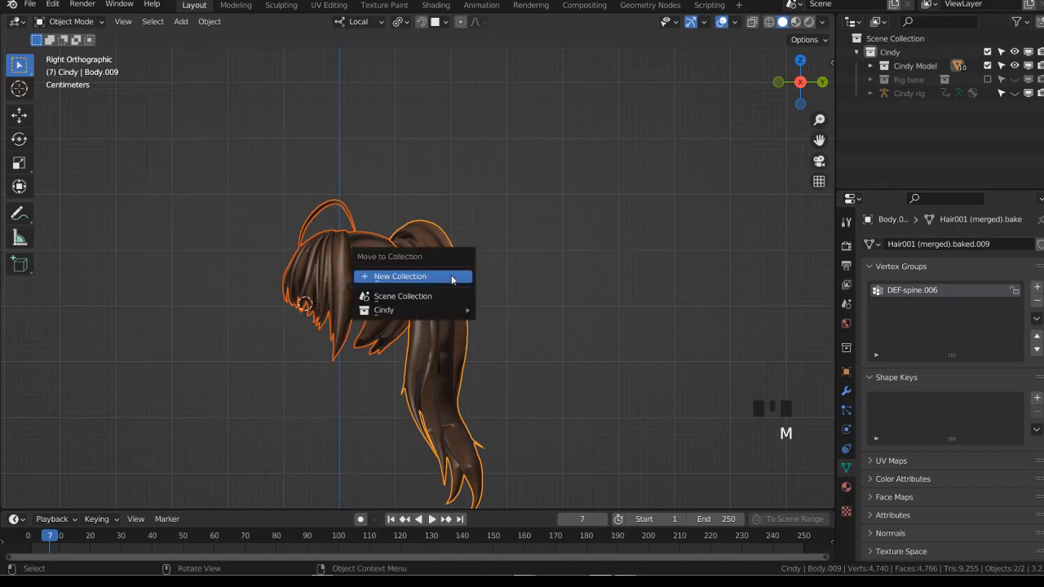
click(451, 274)
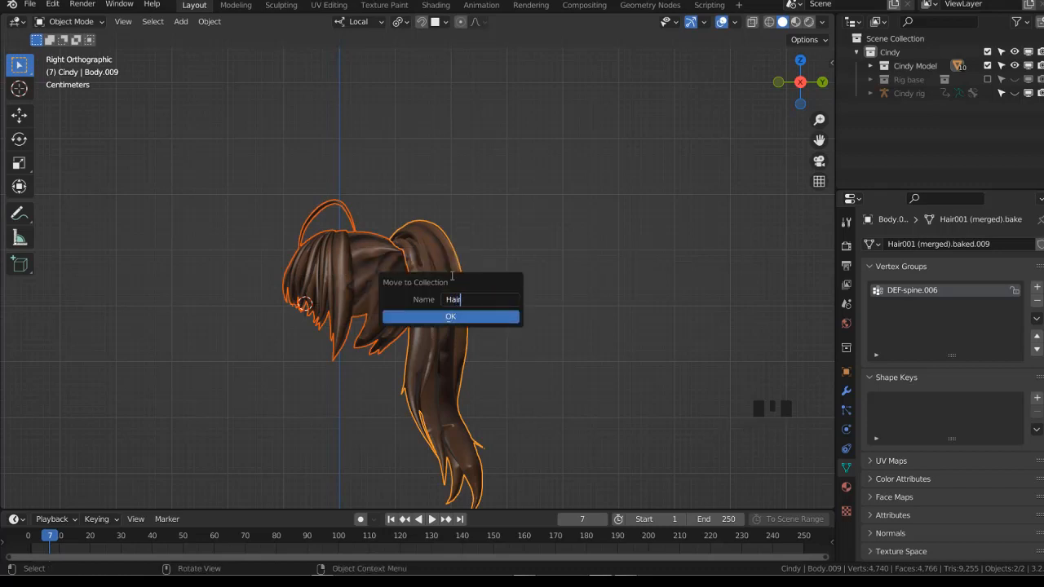
key(Return)
click(451, 277)
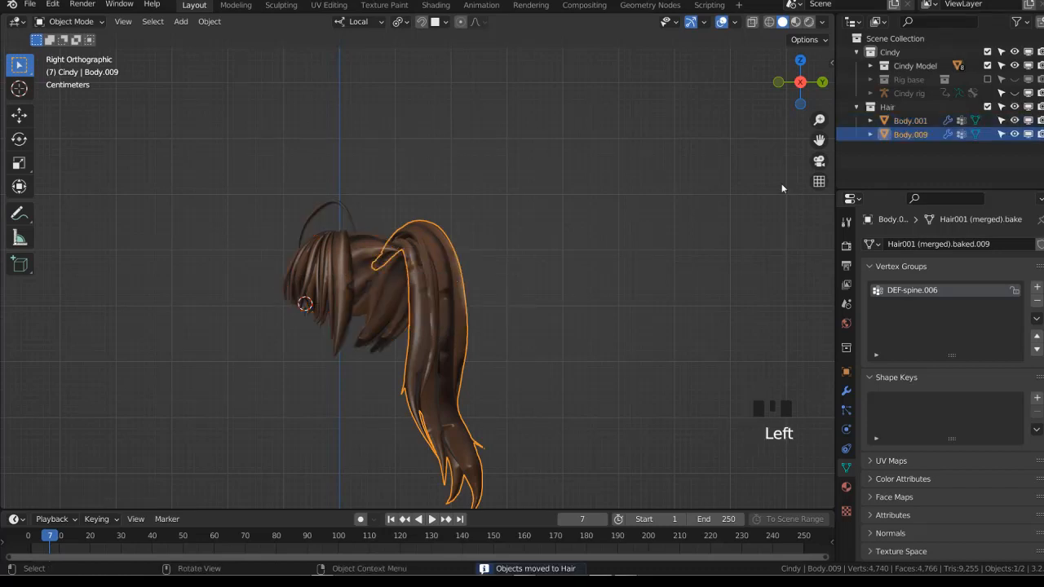
Hide the ponytail object and open the remaining hair mesh for editing with X-ray display on
click(1015, 134)
click(408, 301)
scroll(410, 295, up, 4)
shift+middle_drag(443, 300, 506, 296)
key(Tab)
key(alt+z)
Separate all linked strands at the back of the head into their own object
drag(421, 207, 506, 332)
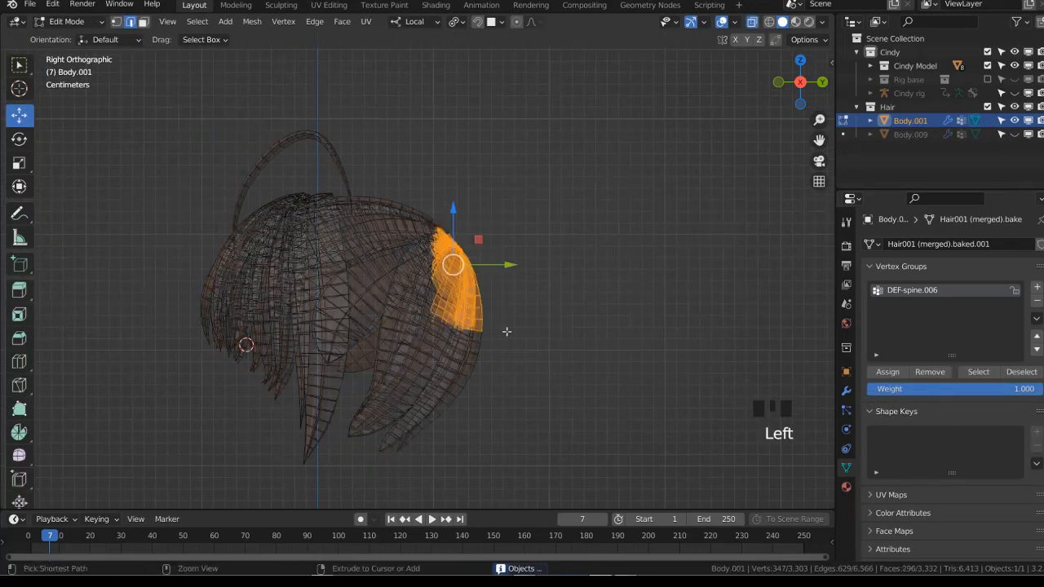
key(ctrl+l)
scroll(507, 331, down, 4)
key(g)
right_click(531, 310)
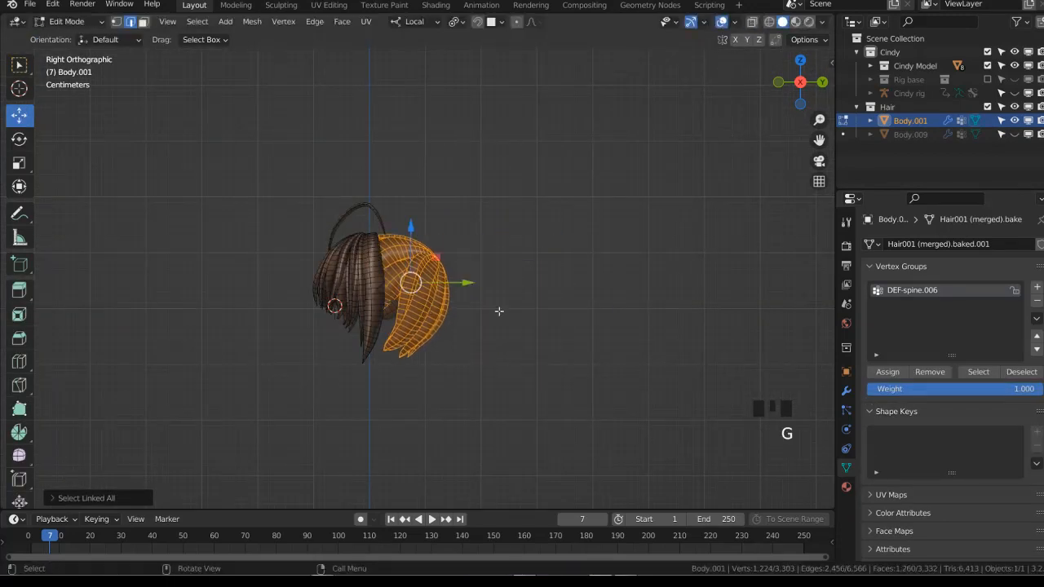
scroll(489, 303, up, 3)
key(alt+z)
shift+drag(389, 203, 464, 383)
key(ctrl+l)
key(alt+z)
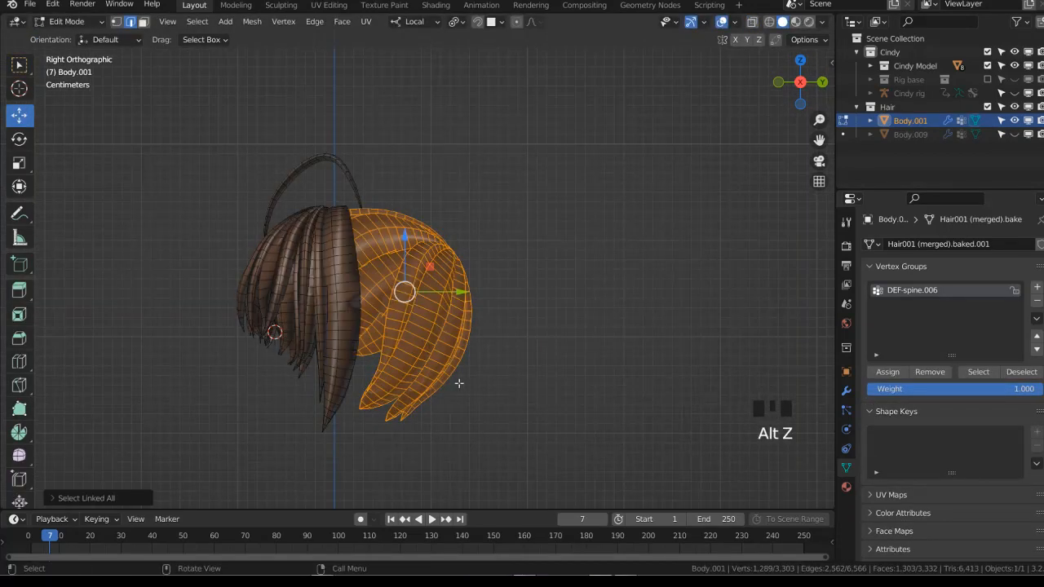
key(g)
right_click(508, 380)
key(p)
click(554, 352)
key(Tab)
Hide the separated back hair so that only the front hair and the antenna strand are displayed
click(447, 327)
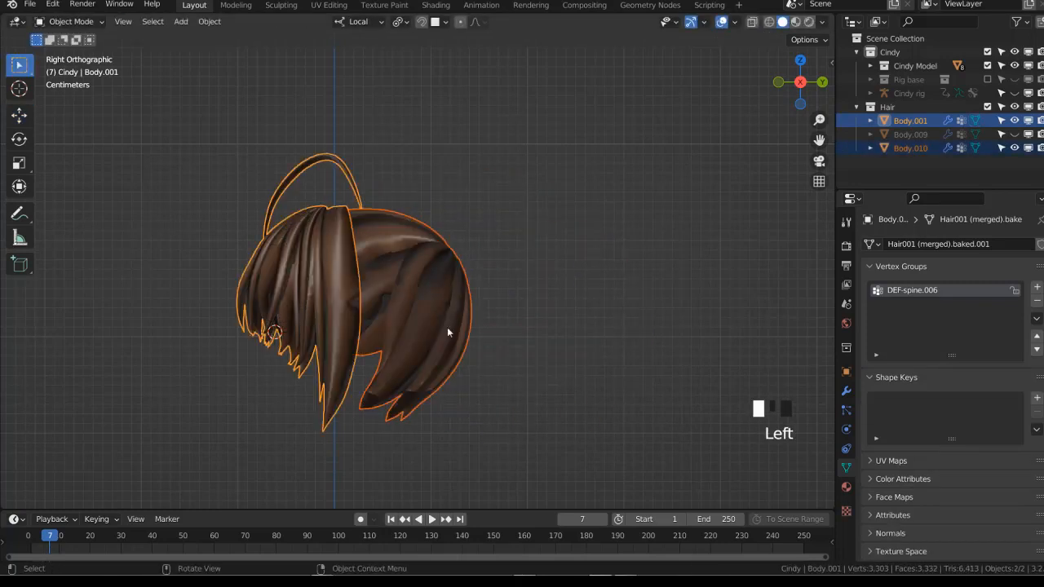
click(1015, 148)
middle_drag(361, 273, 509, 298)
click(412, 287)
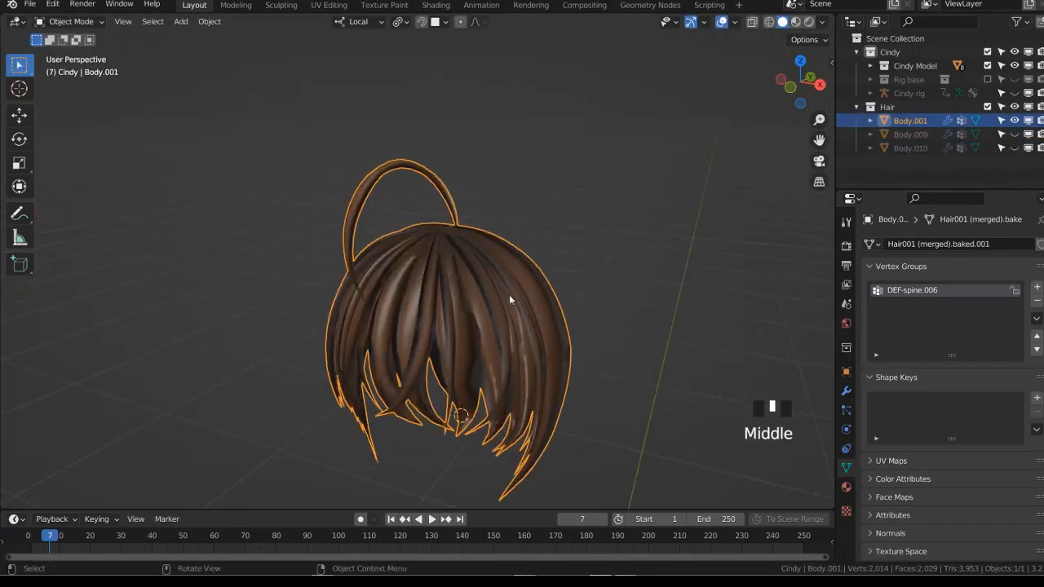
Set the viewport shading to MatCap lighting with Texture colour
click(823, 22)
click(809, 124)
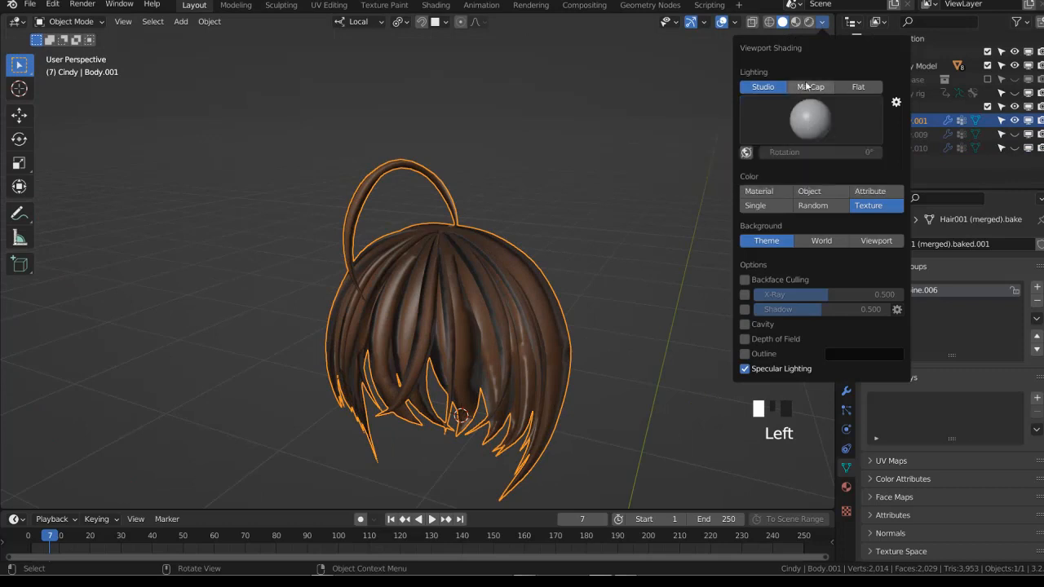
click(808, 87)
click(823, 22)
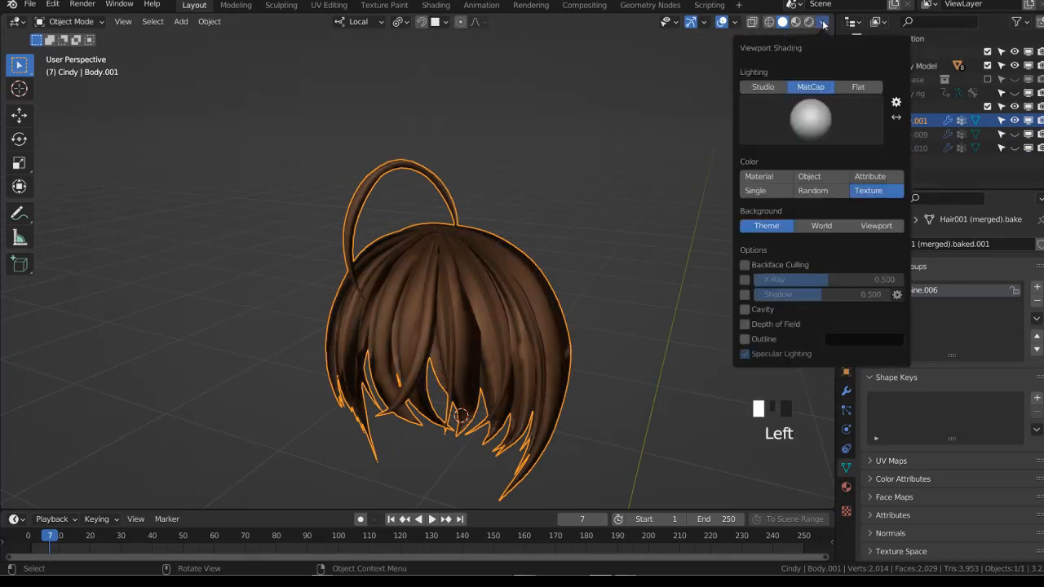
click(758, 176)
click(812, 190)
click(869, 191)
Separate the arched antenna strand on top of the head from the front hair into its own object
middle_drag(620, 237, 396, 248)
key(Tab)
scroll(457, 237, up, 1)
scroll(457, 237, down, 3)
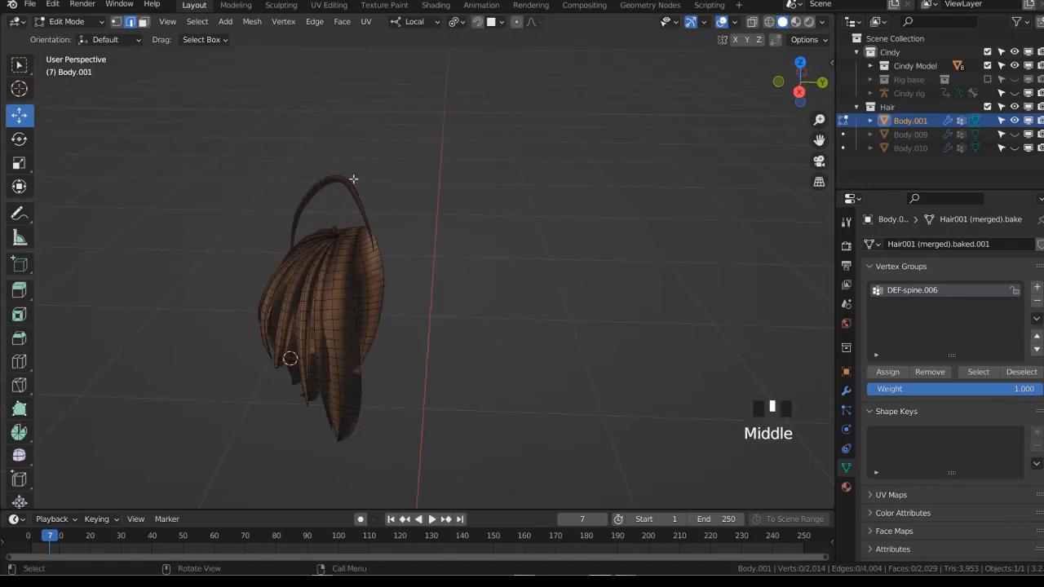
key(KP_1)
scroll(536, 216, up, 1)
key(a)
middle_drag(536, 216, 401, 178)
click(400, 178)
key(l)
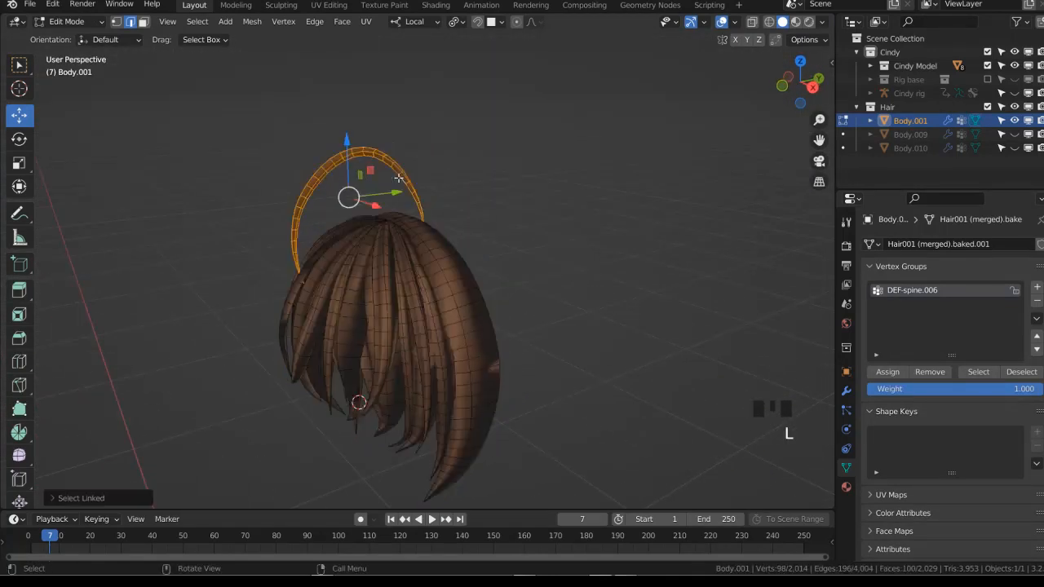
key(p)
click(480, 207)
key(Tab)
Select the arched antenna strand object and hide it
middle_drag(478, 203, 517, 210)
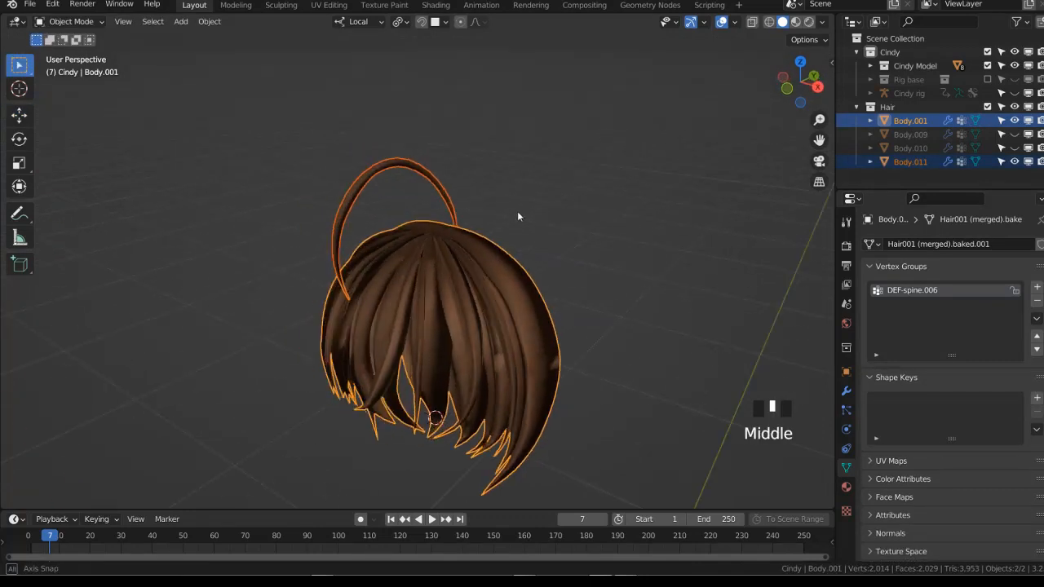
click(454, 196)
middle_drag(455, 196, 434, 205)
click(1015, 162)
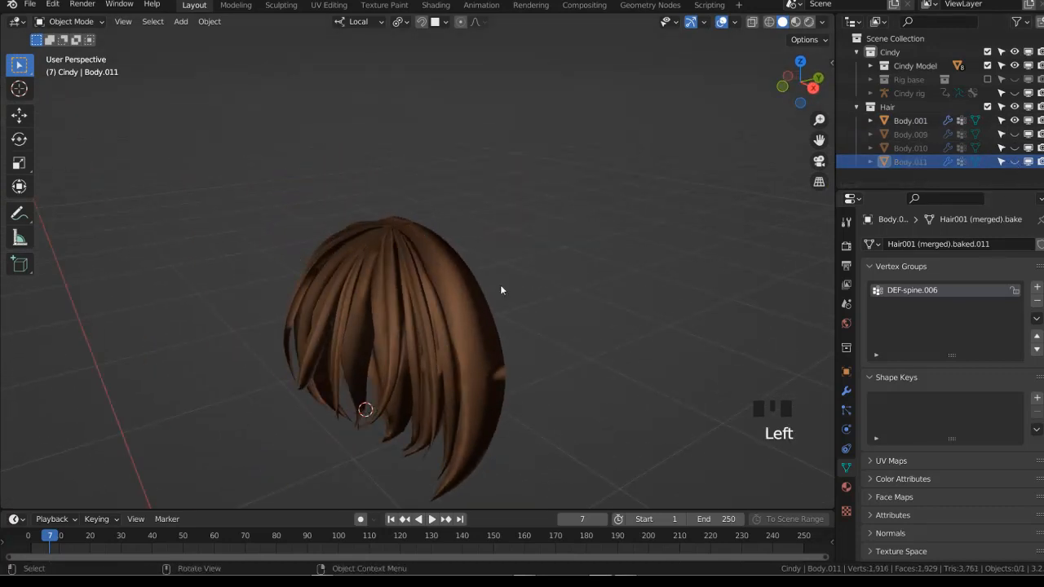
Open the front hair mesh for editing with all of its geometry selected
click(450, 301)
middle_drag(500, 286, 559, 296)
scroll(449, 301, down, 4)
scroll(467, 274, up, 3)
scroll(609, 303, down, 2)
key(Tab)
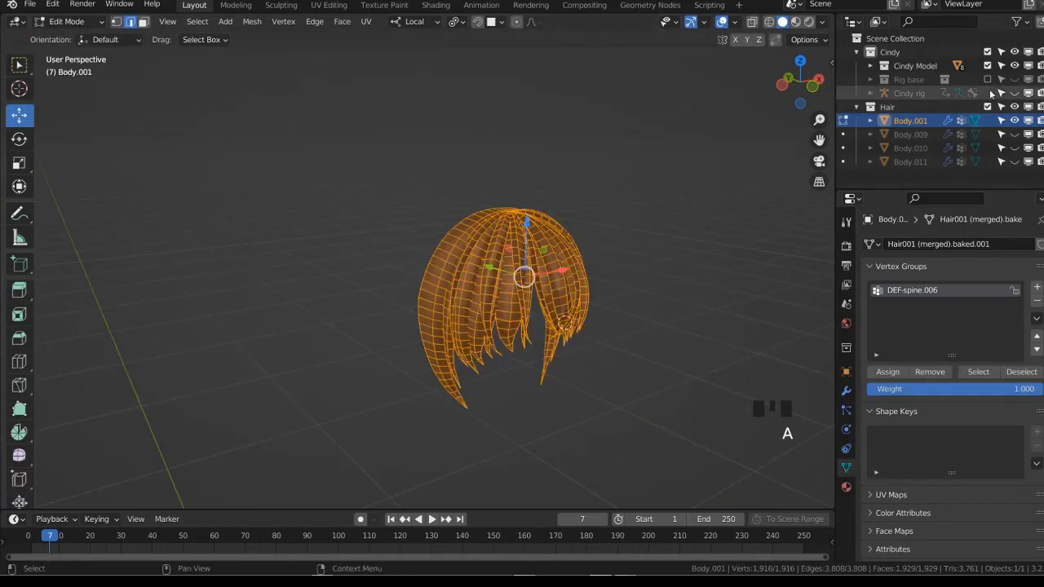
Create a new collection named Hair Front inside the Hair collection
click(924, 107)
click(1042, 23)
double_click(905, 121)
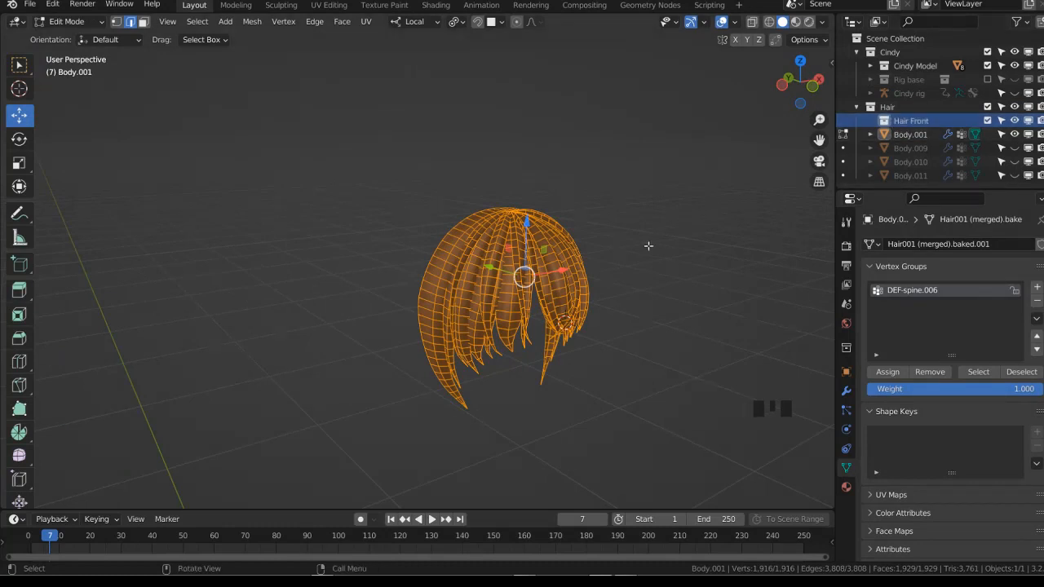
Try to separate the front hair by loose parts into individual strand objects while it is outside the Hair Front collection
key(p)
click(639, 277)
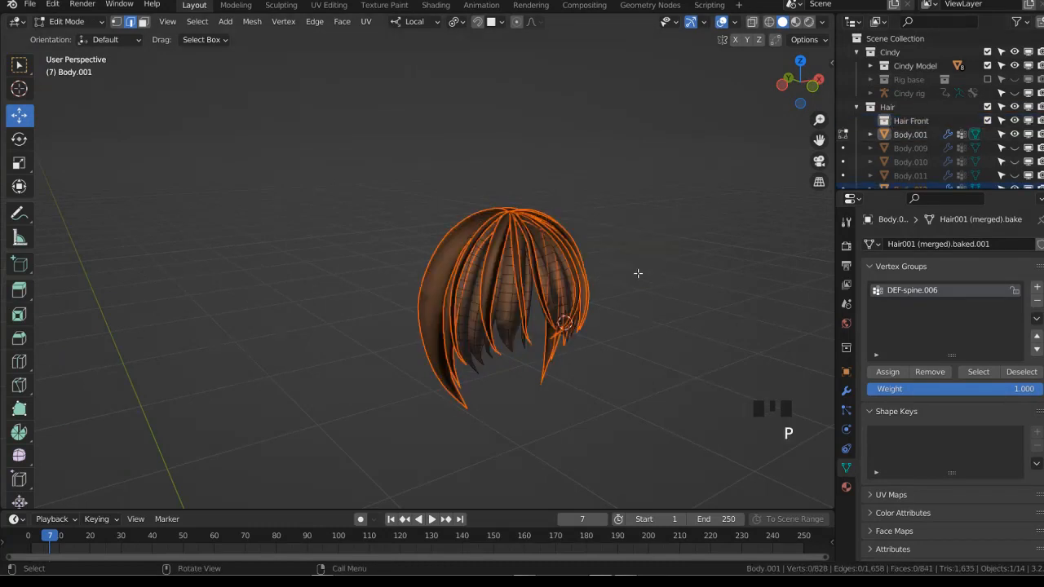
key(a)
key(Tab)
click(629, 274)
click(440, 274)
mouse_move(445, 276)
middle_down()
mouse_move(564, 299)
mouse_move(707, 280)
mouse_move(468, 285)
mouse_move(443, 276)
middle_up()
scroll(443, 276, down, 2)
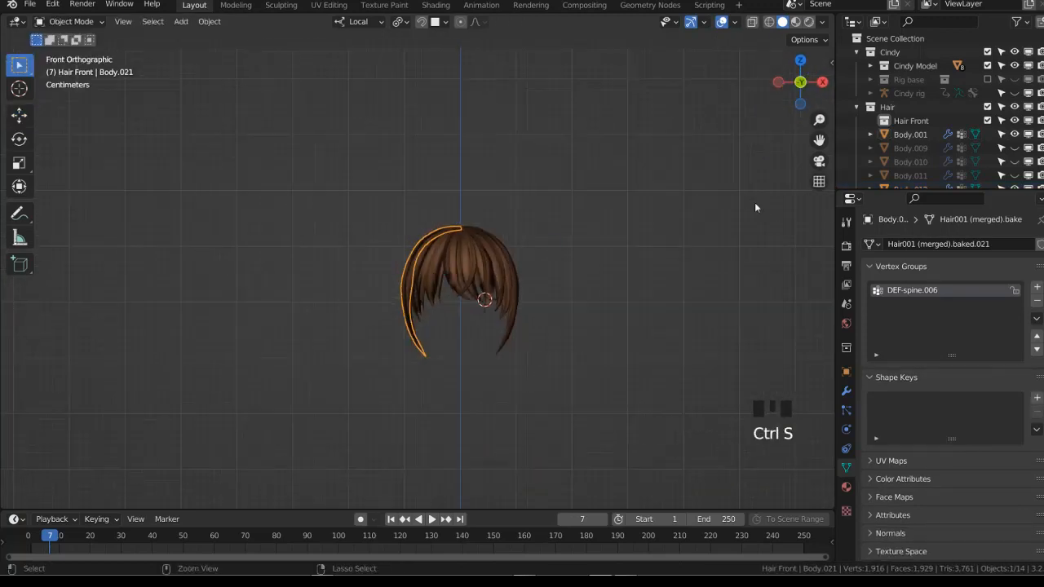
Check which strands belong to the Hair Front collection by toggling it, and inspect the Body.001 object
click(988, 121)
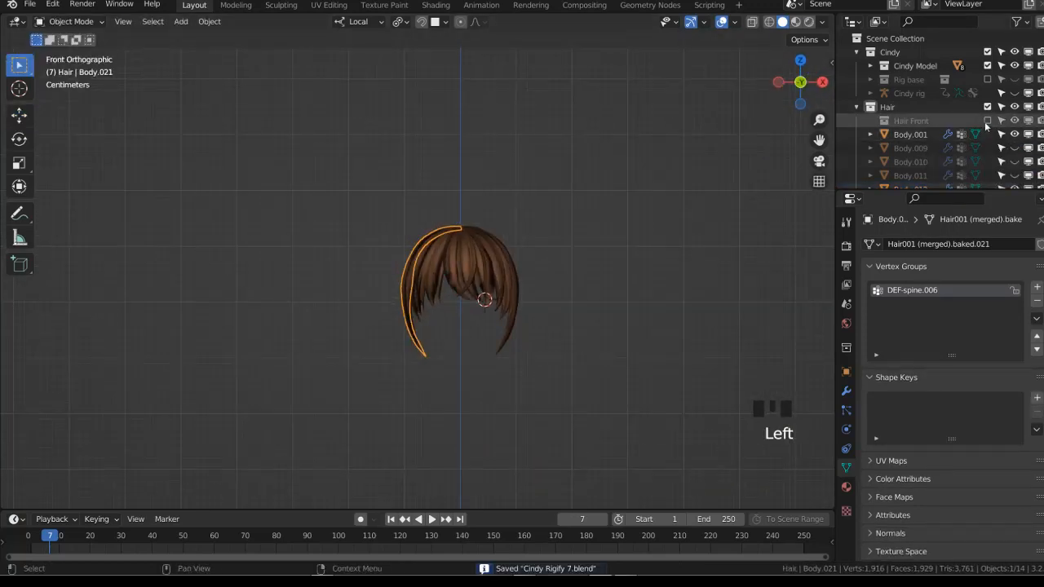
scroll(971, 139, down, 5)
click(911, 79)
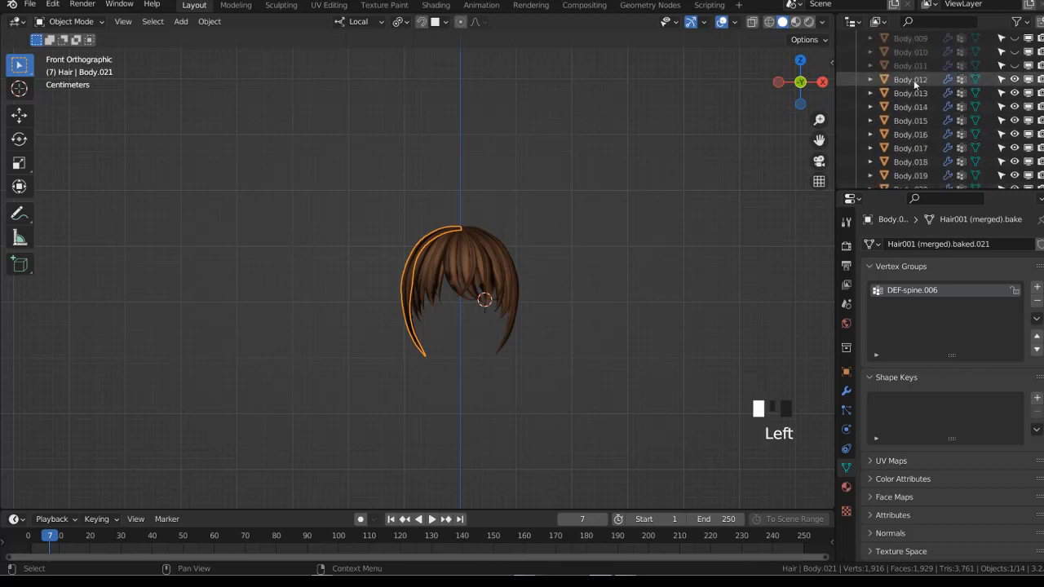
scroll(929, 79, up, 5)
click(917, 134)
Try moving the Body.001 bangs away from the other strands to check what the piece contains
middle_drag(623, 205, 476, 228)
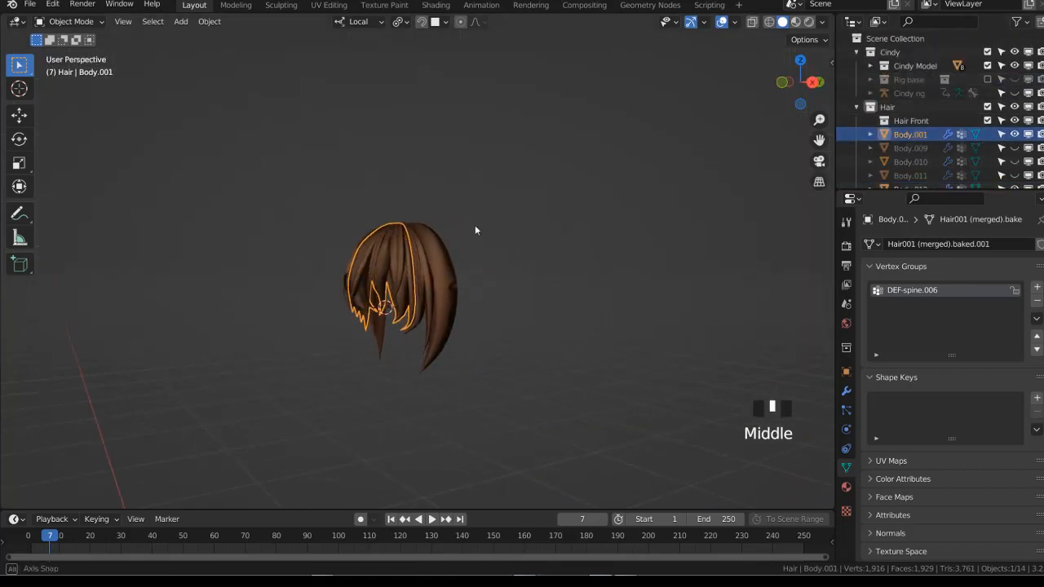
key(g)
right_click(378, 221)
middle_drag(385, 225, 478, 249)
key(g)
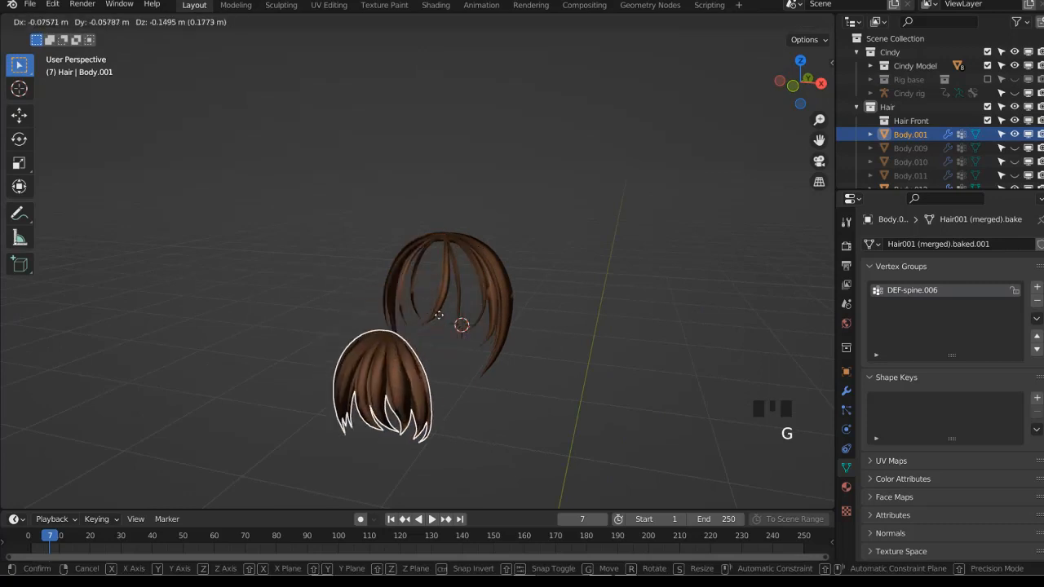
right_click(440, 327)
Undo back to the unseparated front hair mesh in Edit Mode
key(ctrl+z)
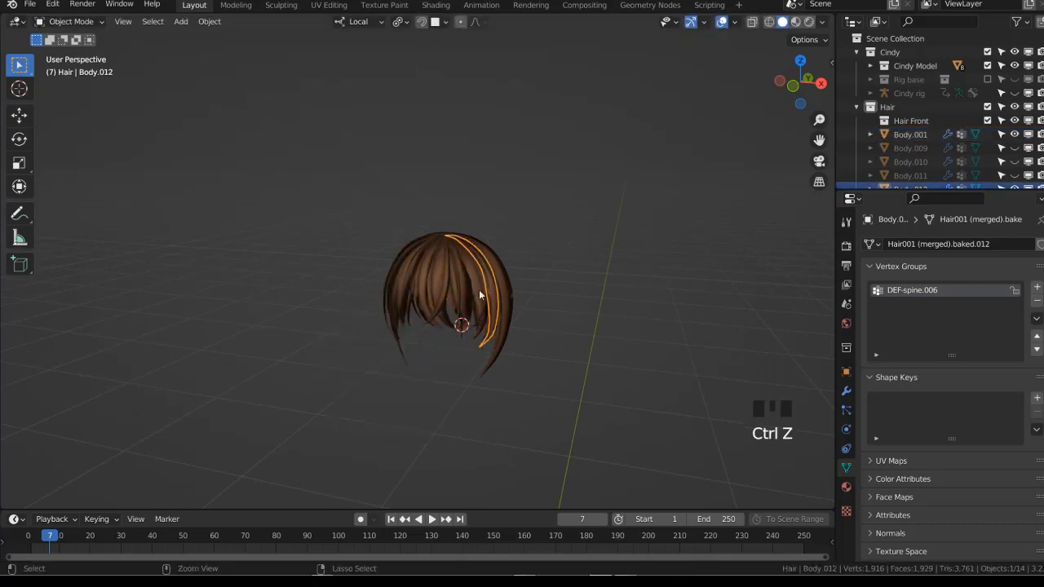
key(ctrl+z)
key(ctrl+z)
key(ctrl+z)
key(ctrl+z)
key(ctrl+z)
key(ctrl+z)
key(ctrl+z)
key(ctrl+z)
key(ctrl+z)
key(ctrl+z)
key(ctrl+z)
key(ctrl+z)
key(ctrl+z)
key(ctrl+z)
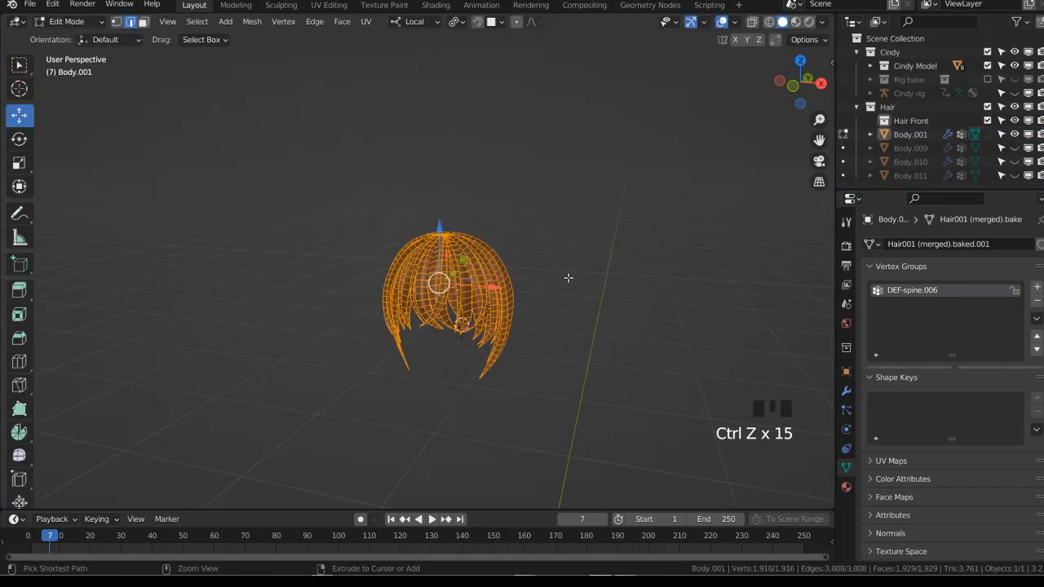
Move the front hair object into the collection, renamed Hair 1, and separate the mesh by loose parts
middle_drag(562, 275, 581, 280)
drag(909, 135, 908, 123)
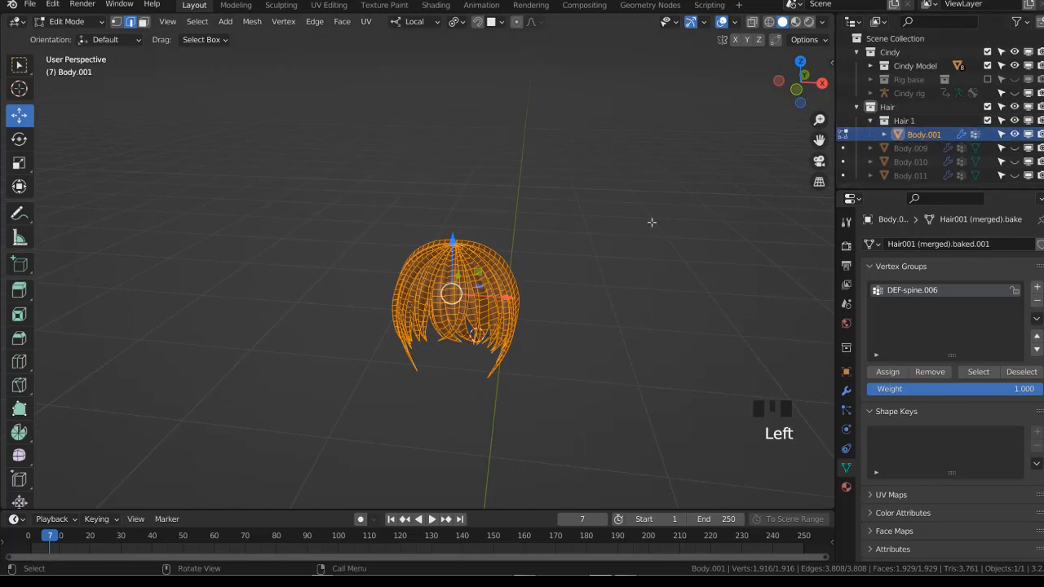
scroll(602, 253, up, 2)
key(p)
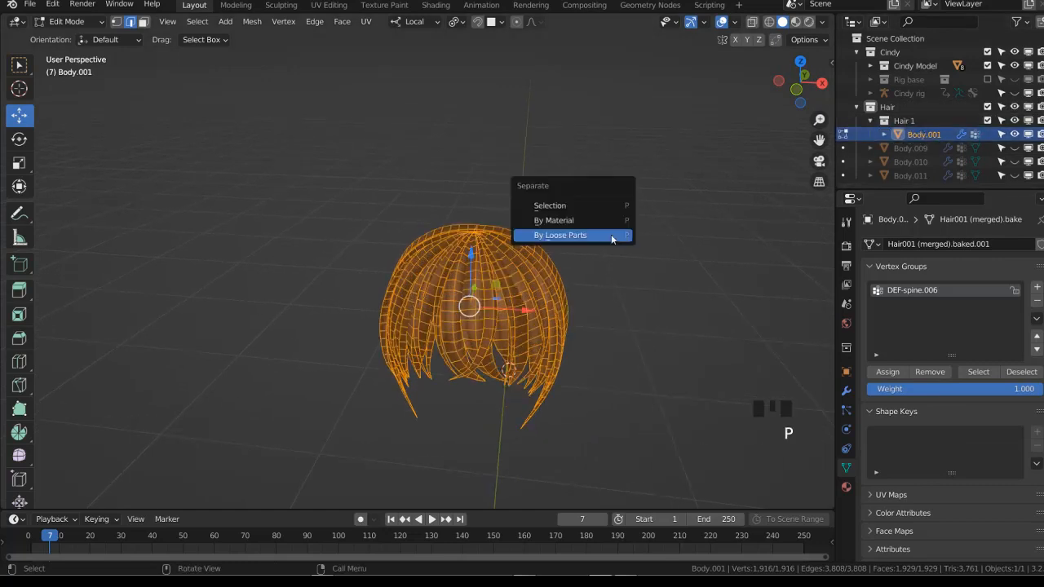
click(611, 235)
key(Tab)
click(475, 289)
click(476, 289)
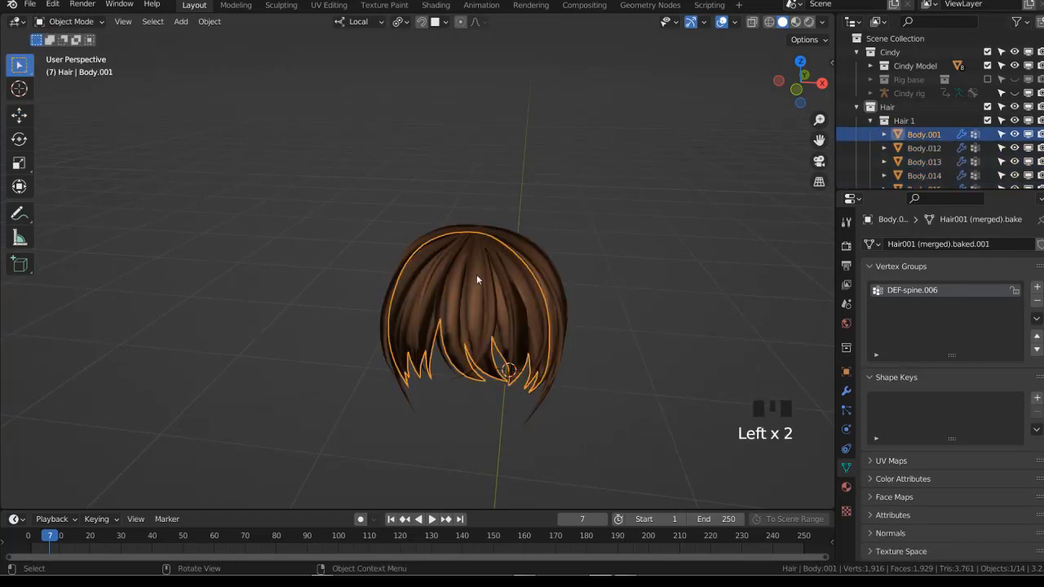
Exclude the Hair 1 collection from the view layer and unhide all other objects, showing the head from the side
click(988, 120)
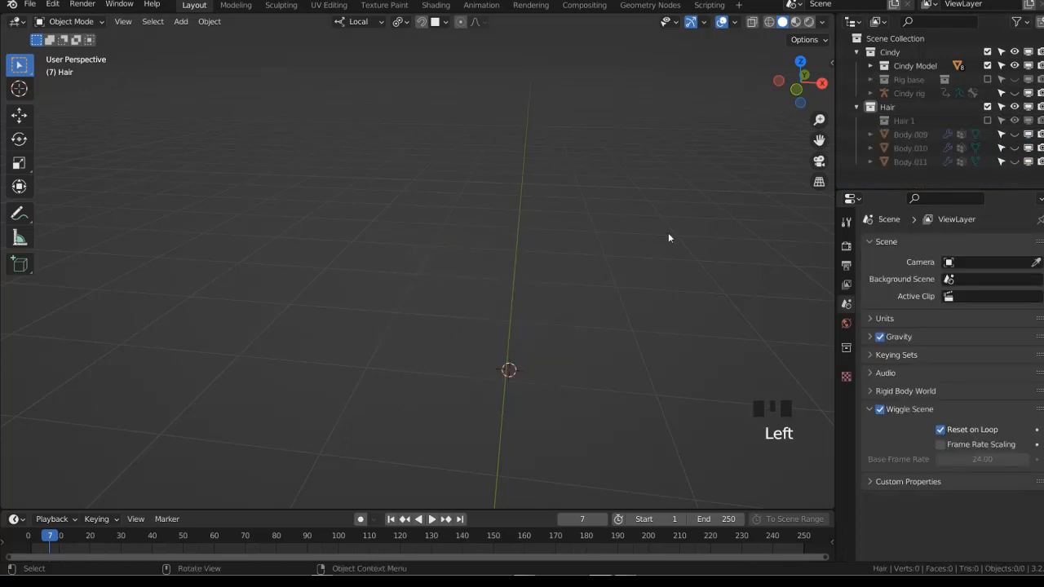
key(alt+h)
middle_drag(665, 238, 553, 236)
click(553, 237)
key(KP_3)
scroll(416, 219, up, 2)
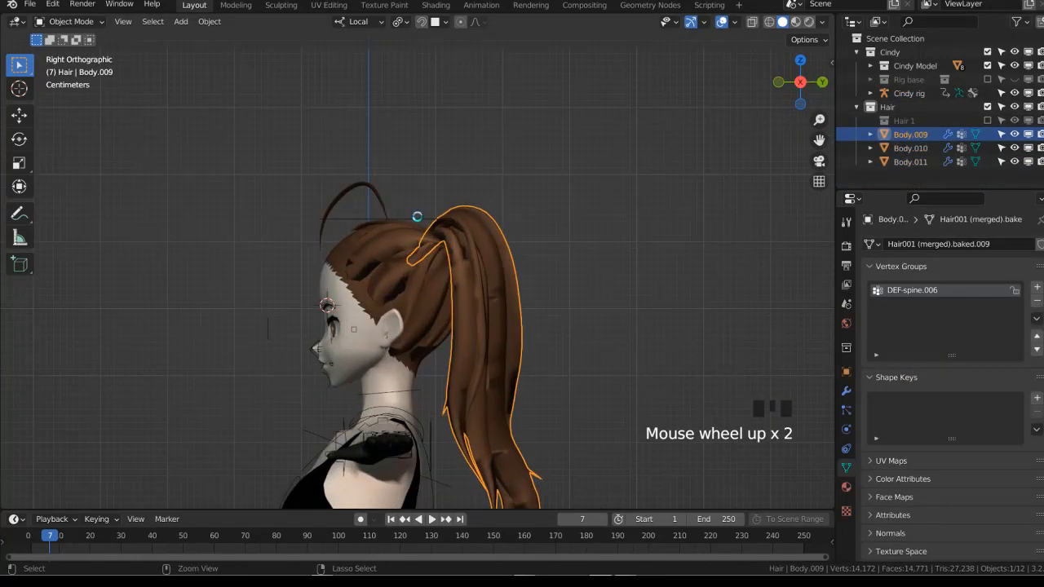
Select the Cindy rig armature and collapse the Hair collection in the outliner
click(416, 220)
shift+middle_drag(416, 221, 461, 260)
click(857, 107)
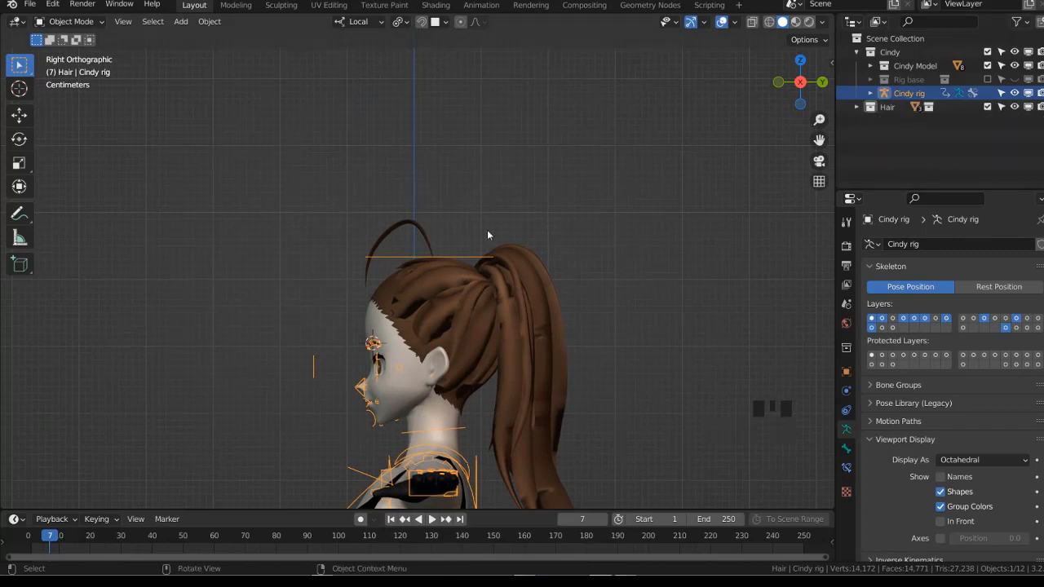
double_click(456, 303)
key(ctrl+Tab)
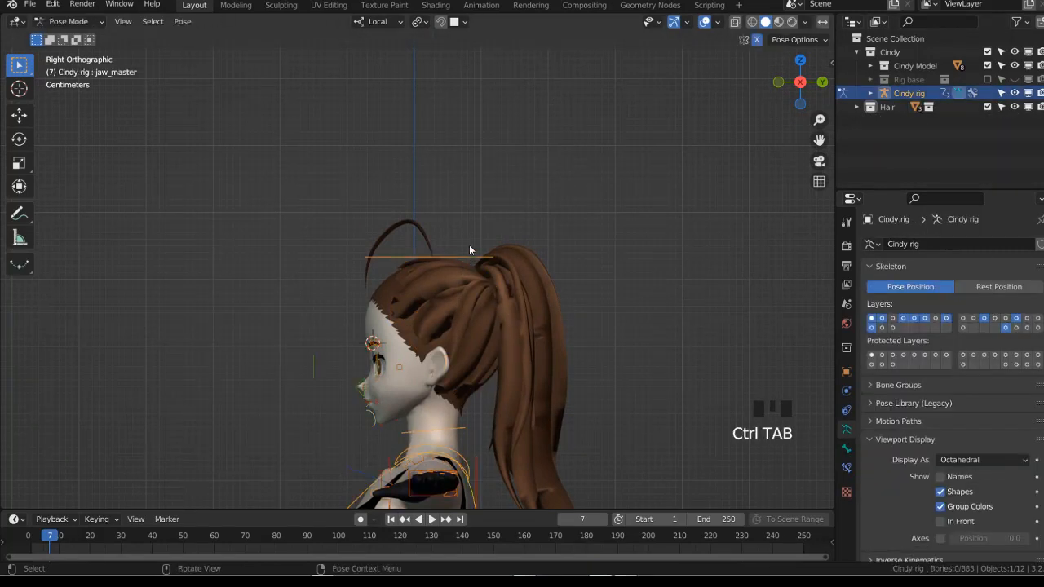
drag(499, 276, 498, 276)
key(ctrl+Tab)
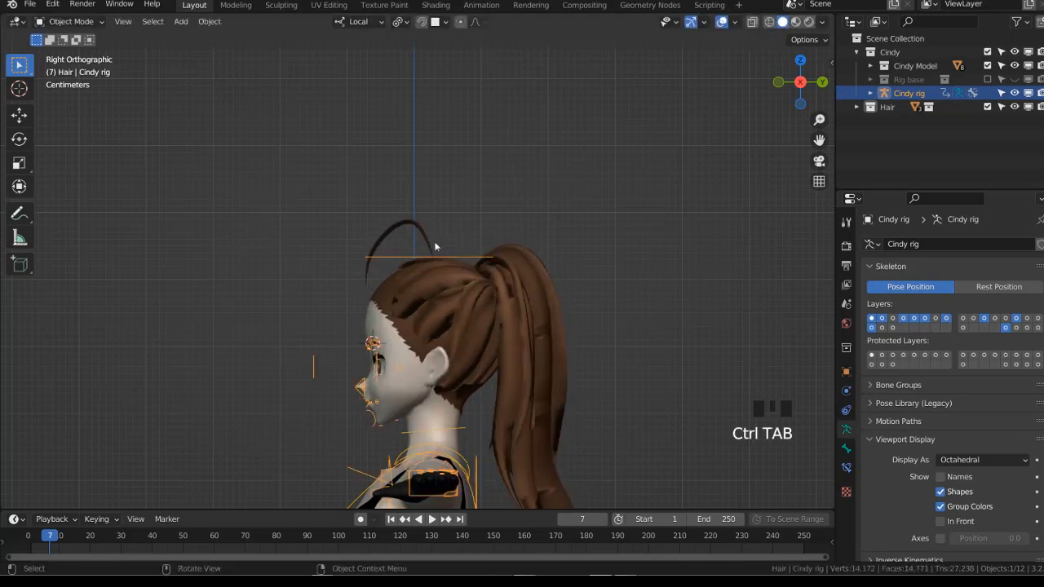
Select the antenna strand, add a single-bone armature at the character's feet and enter its Edit Mode in front view
click(430, 244)
scroll(430, 245, down, 7)
scroll(430, 245, up, 3)
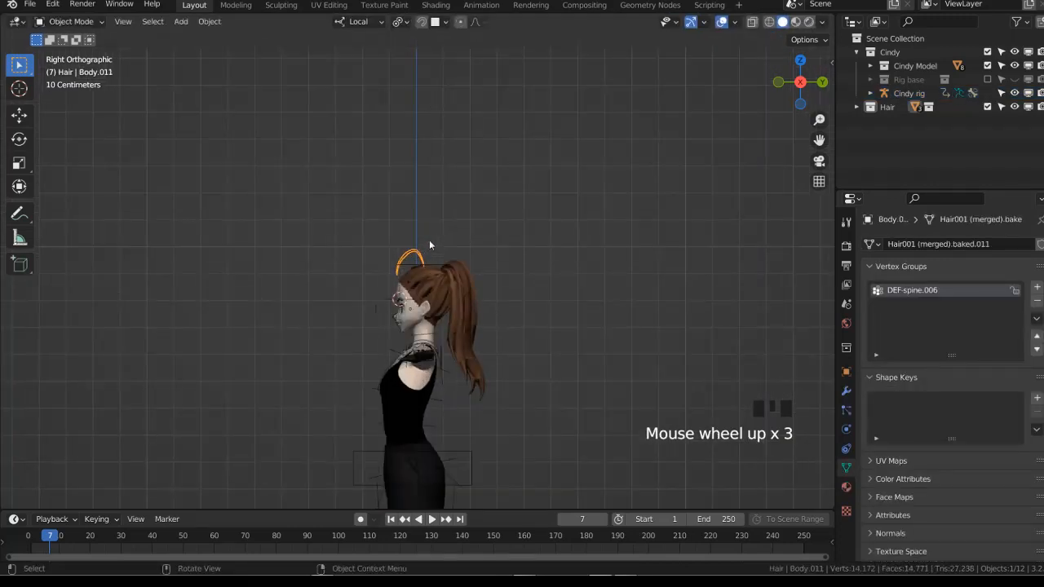
scroll(430, 245, down, 4)
scroll(430, 245, down, 2)
middle_drag(430, 245, 445, 322)
key(shift+a)
mouse_move(501, 326)
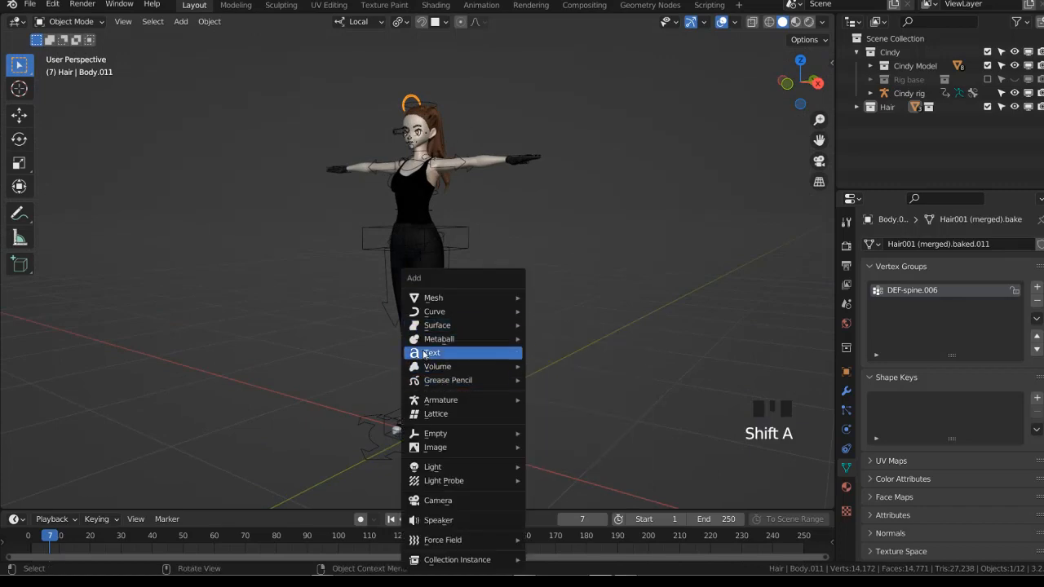
mouse_move(506, 400)
click(547, 403)
key(KP_1)
key(Tab)
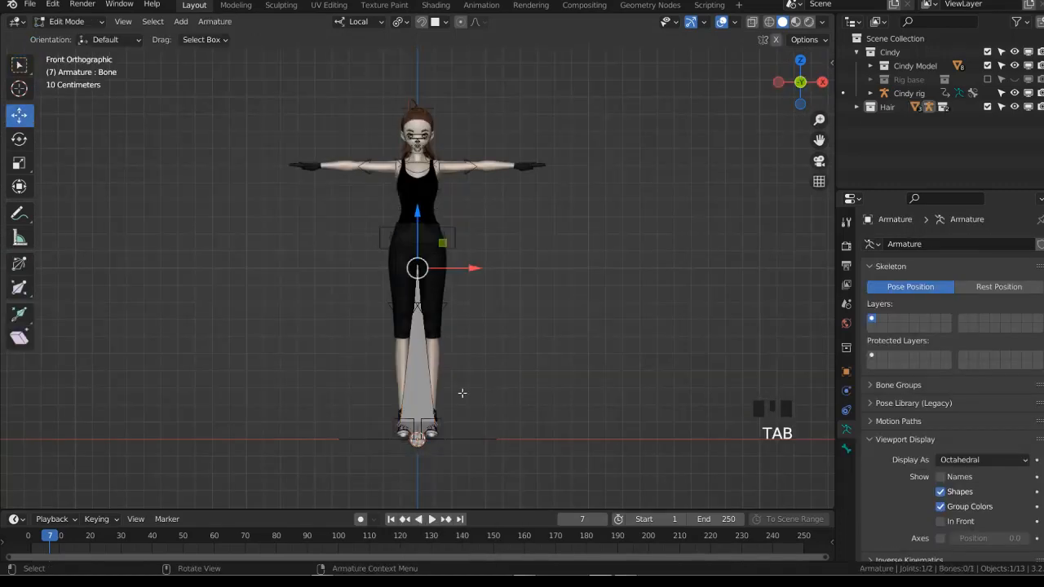
Select the whole bone through the mesh and move it up along Z so it spans the torso and head
key(alt+z)
click(430, 380)
key(g)
key(z)
click(497, 171)
shift+middle_drag(510, 214, 527, 364)
scroll(527, 364, up, 1)
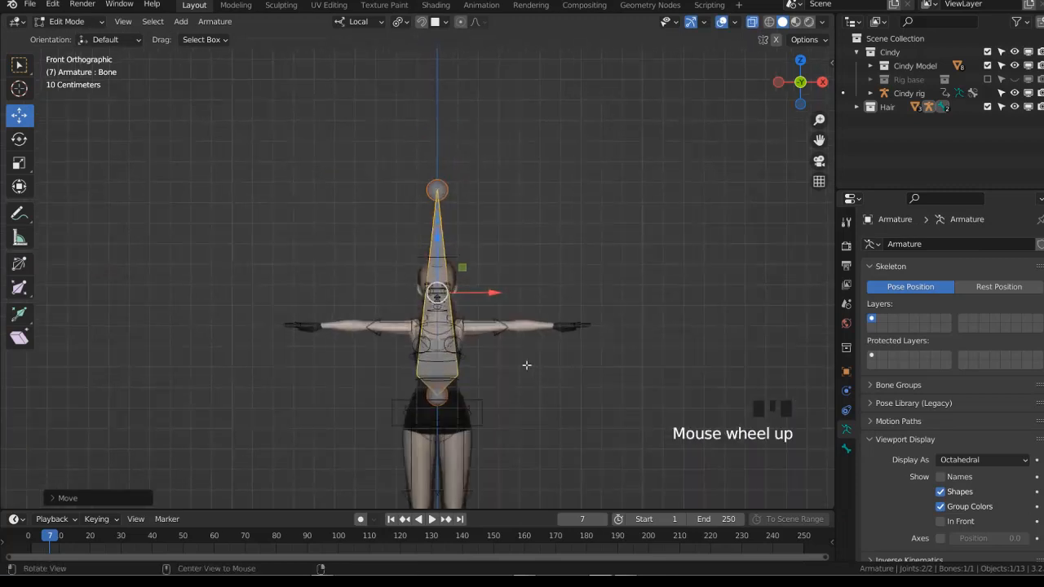
Scale the bone down and place it upright on top of the head near the antenna's root in side view
key(alt+z)
key(s)
click(504, 373)
key(g)
key(z)
click(511, 260)
key(KP_3)
scroll(511, 260, up, 4)
key(alt+z)
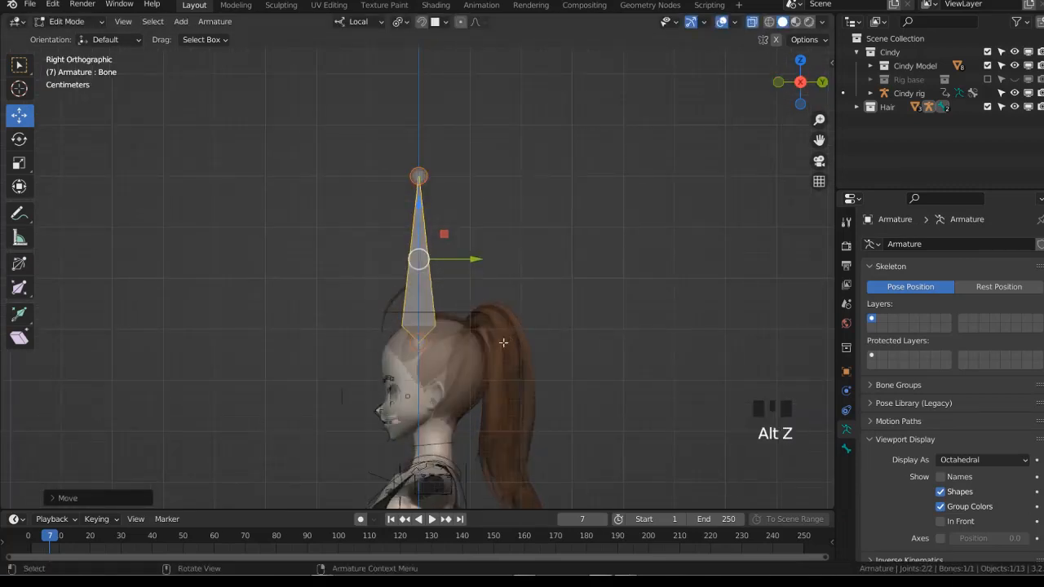
key(g)
click(510, 322)
Name the bone Hairup
key(F2)
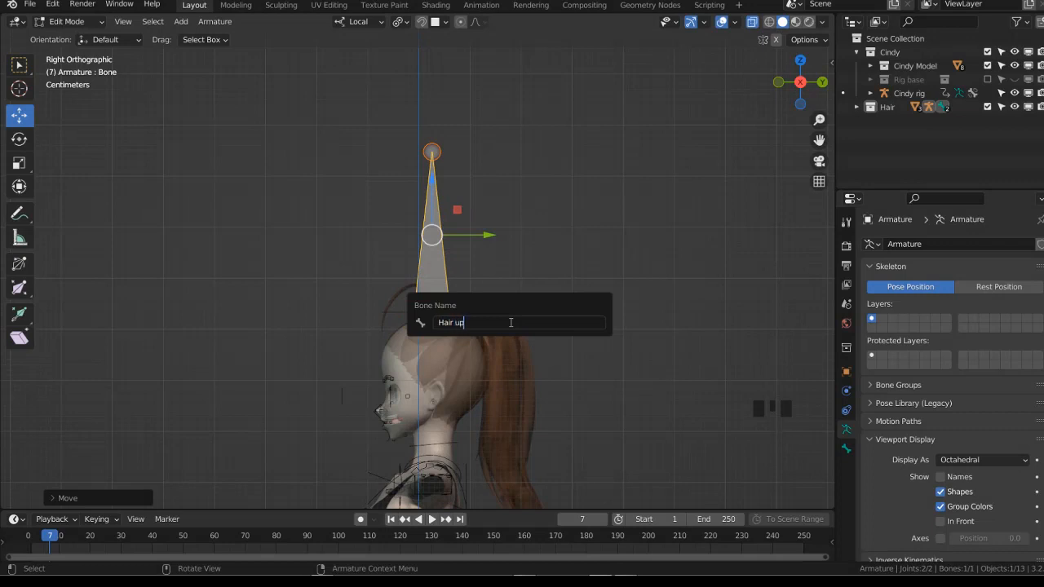
text(Hair up)
key(Return)
key(alt+z)
scroll(505, 322, up, 4)
scroll(504, 322, down, 4)
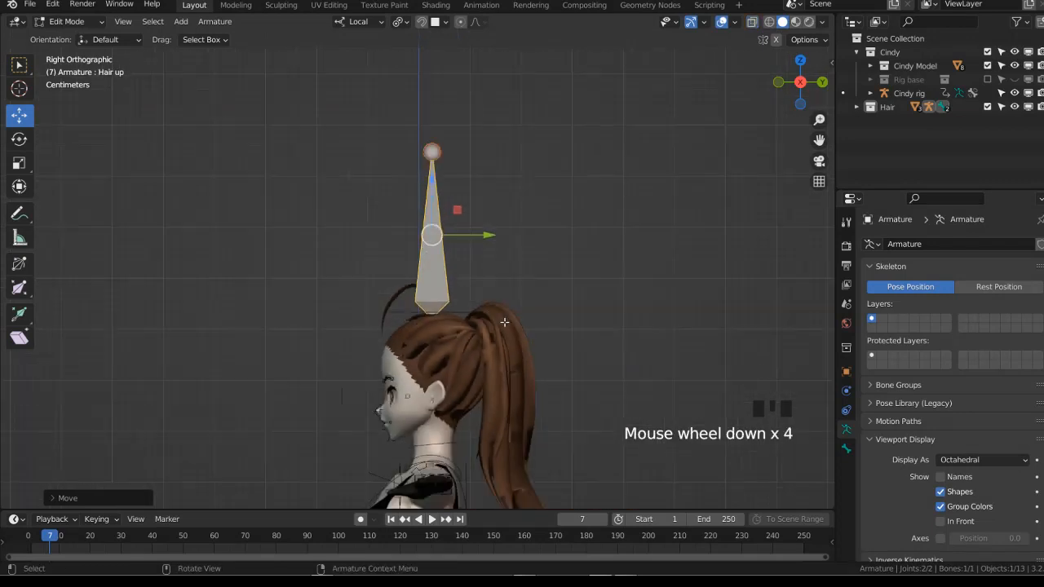
key(F2)
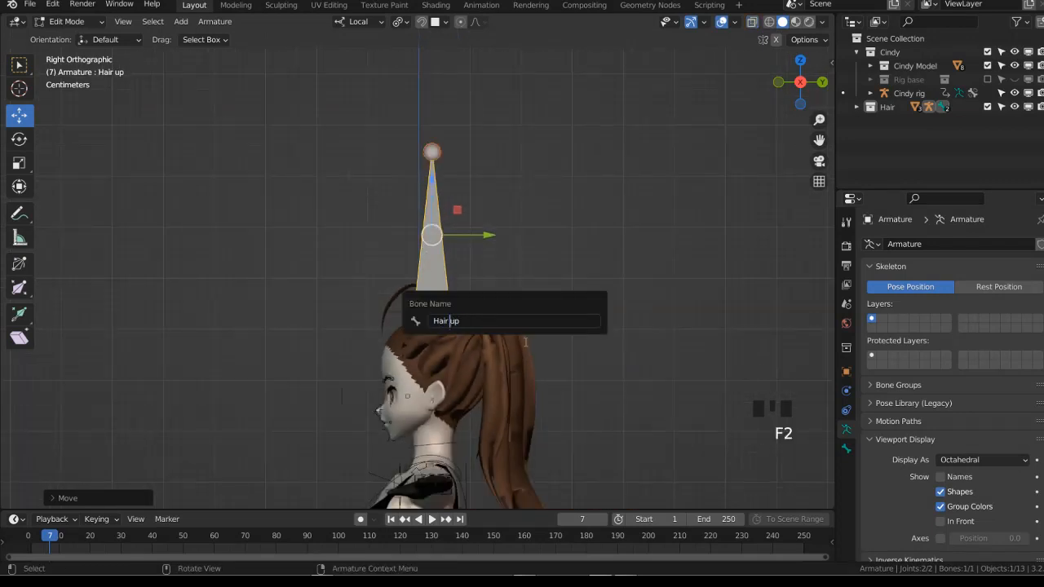
key(Return)
Subdivide the Hairup bone into two bones and select the upper one
scroll(487, 292, up, 4)
key(alt+z)
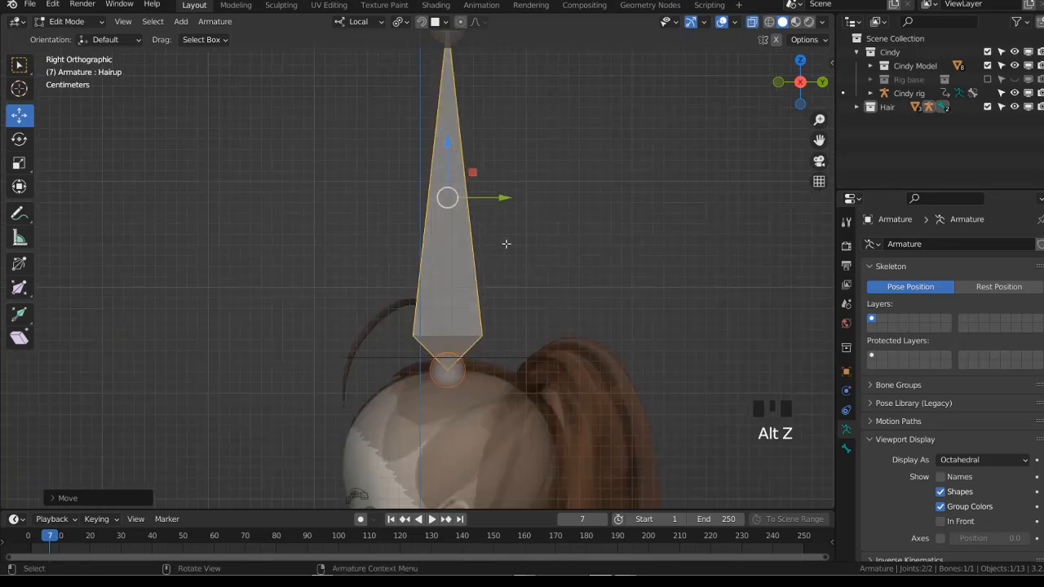
right_click(506, 243)
click(505, 242)
scroll(489, 236, down, 4)
drag(390, 139, 442, 194)
scroll(442, 194, up, 3)
Return to Object Mode and hide everything except the antenna strand and the new armature
key(ctrl+Tab)
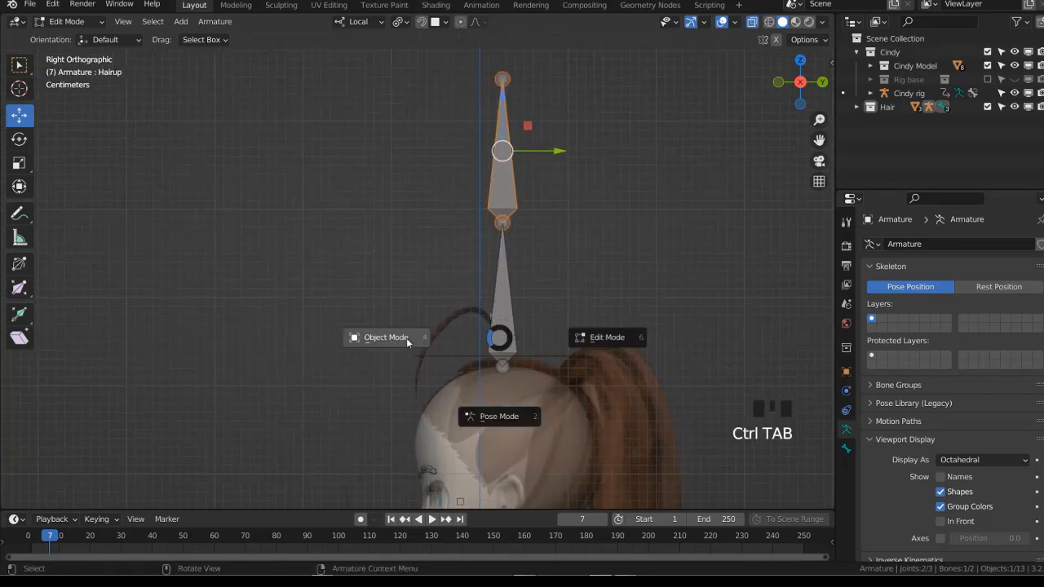
click(390, 337)
shift+click(475, 314)
click(507, 289)
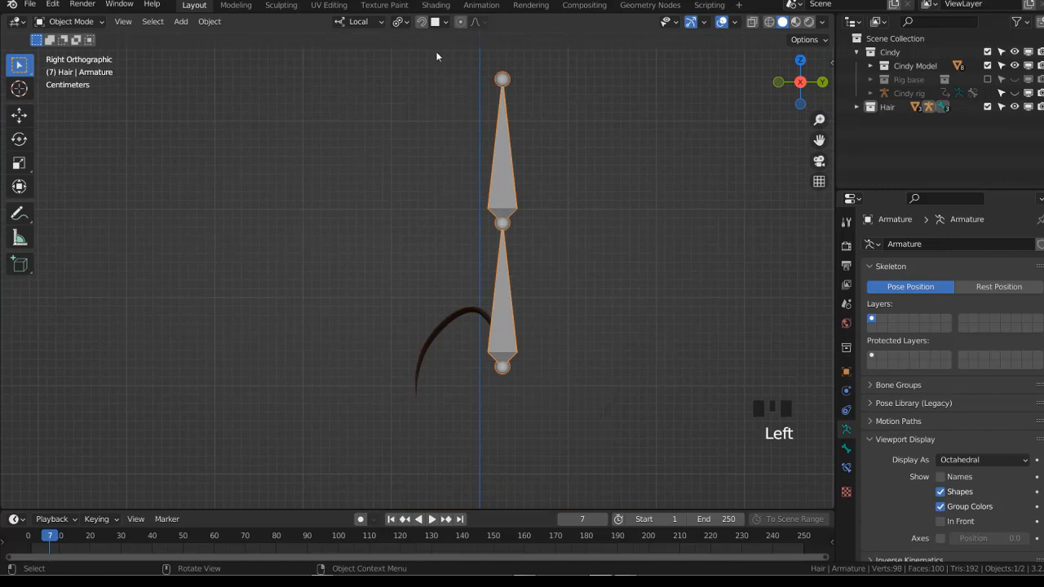
Enable snapping with Volume as the snap target
middle_drag(436, 56, 480, 110)
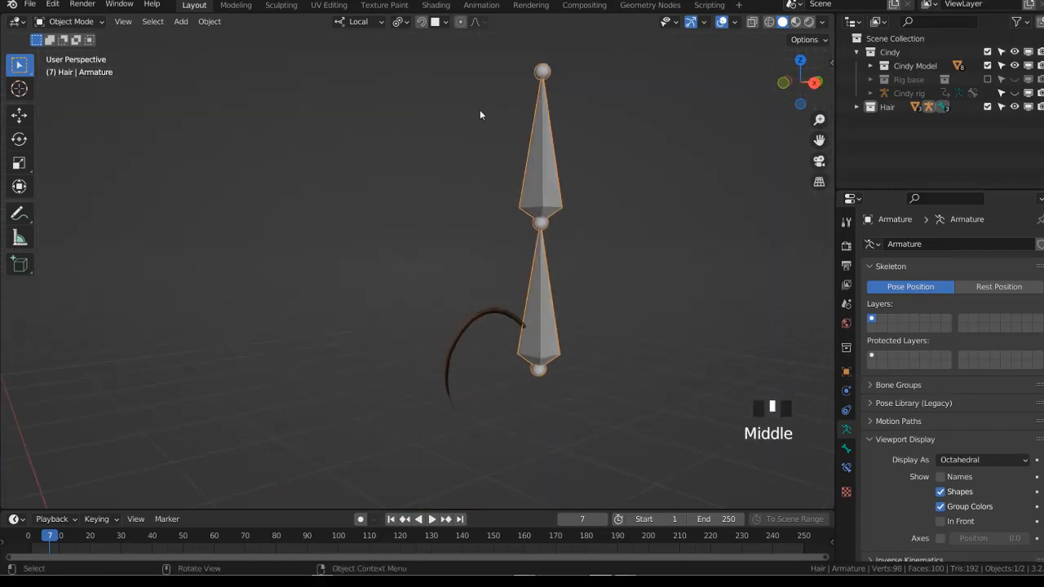
click(422, 21)
click(435, 22)
scroll(599, 277, up, 2)
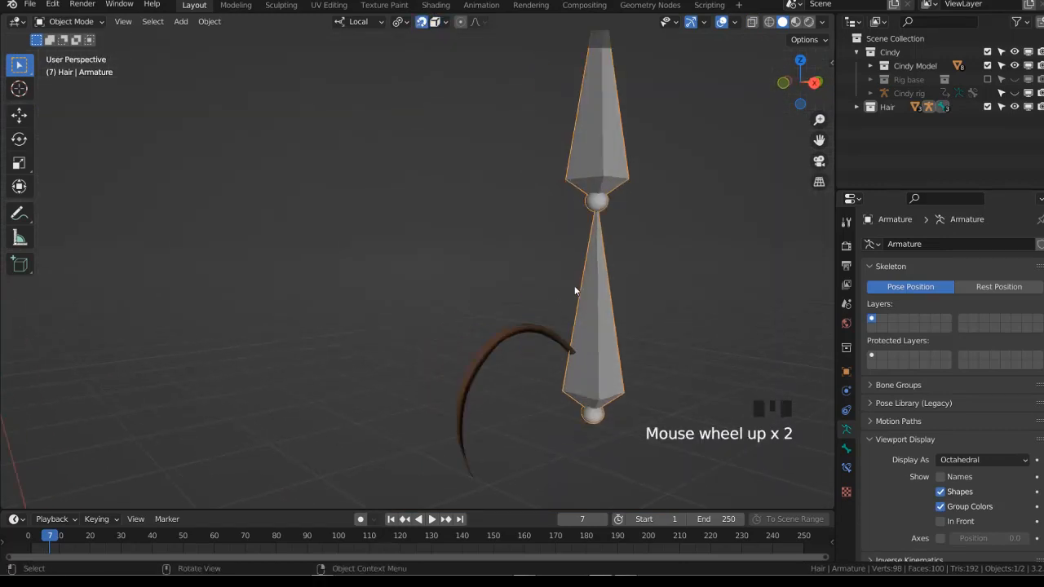
middle_drag(578, 292, 490, 116)
click(437, 22)
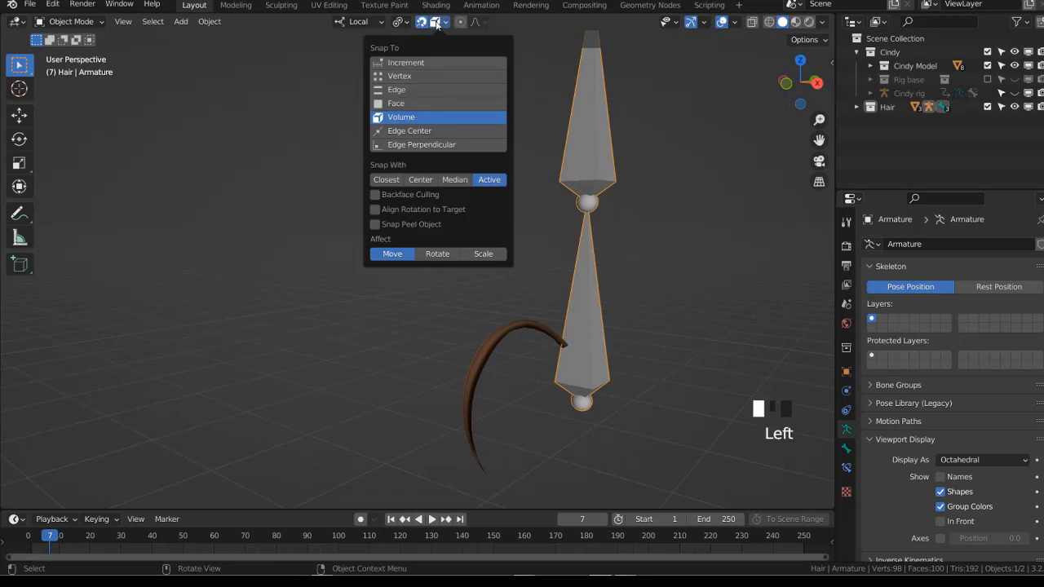
In armature Edit Mode with wireframe shading, snap the lower bone's base joint into the root of the antenna strand
key(Tab)
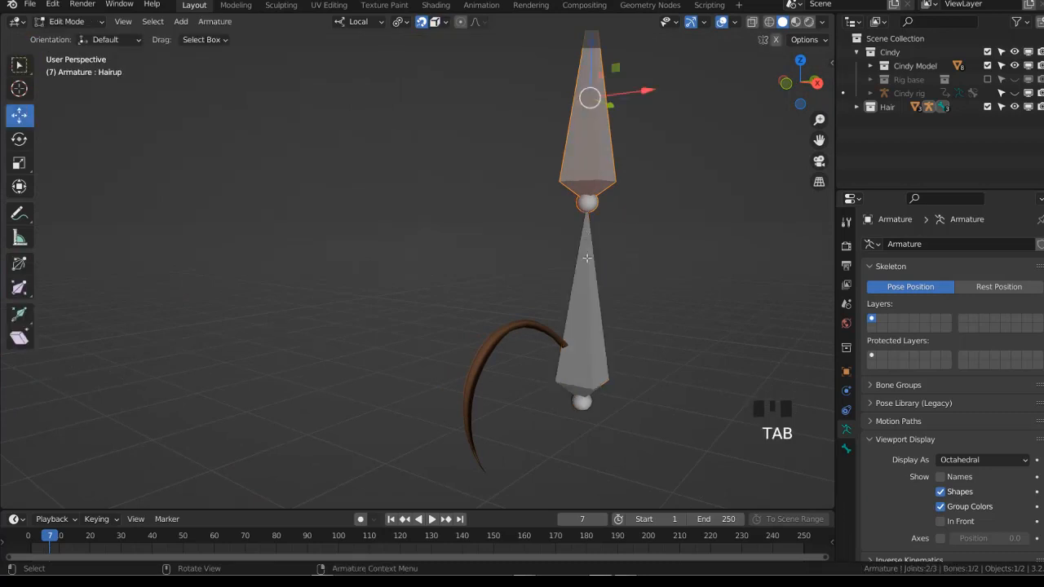
key(alt+z)
click(601, 403)
key(shift+z)
key(alt+z)
middle_drag(602, 404, 522, 377)
key(g)
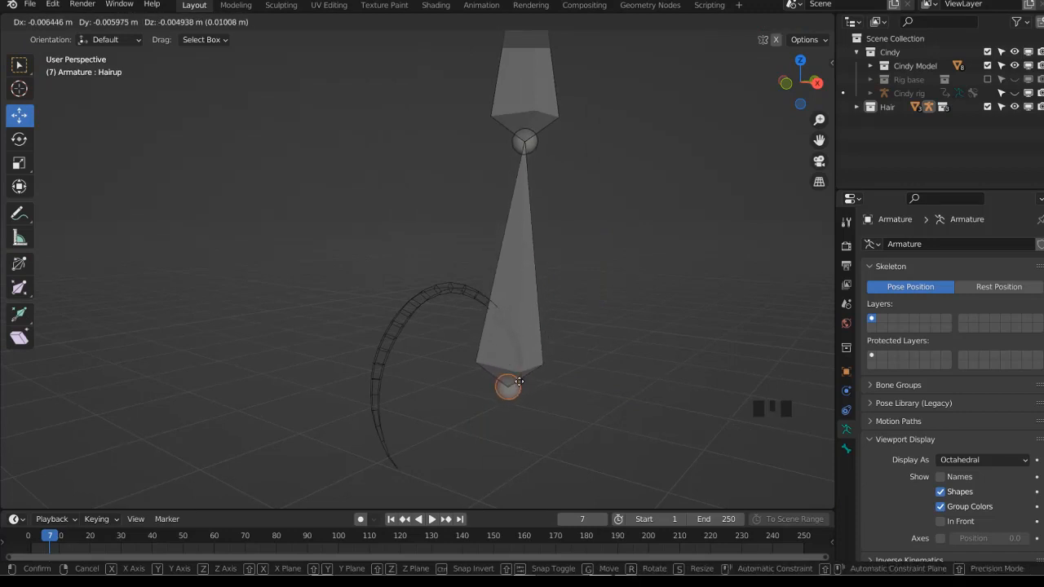
click(523, 381)
shift+middle_drag(524, 381, 563, 424)
key(g)
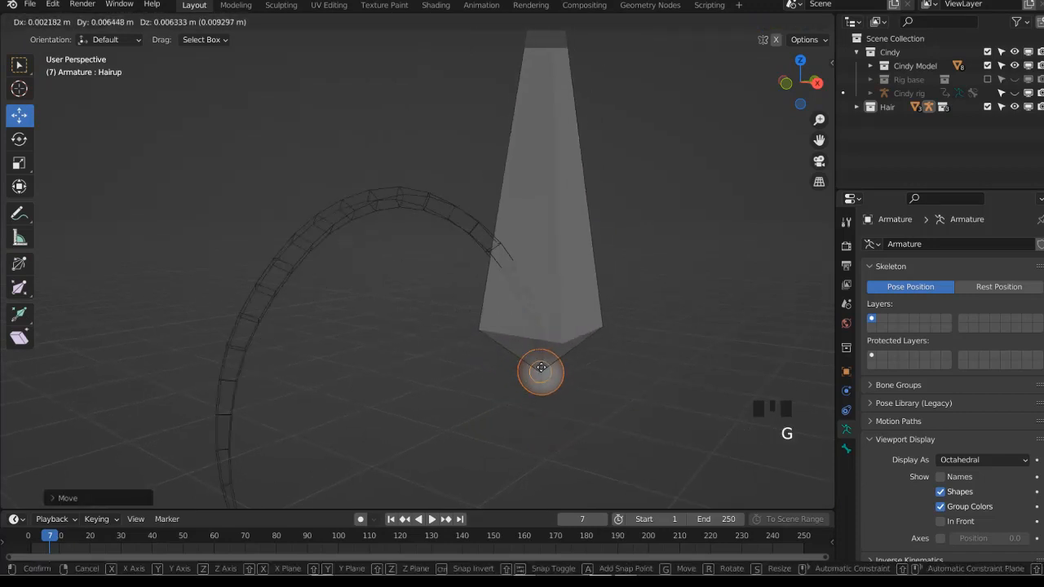
click(539, 364)
scroll(541, 187, down, 5)
Delete the upper bone, leaving only the bone that starts at the antenna's root
click(470, 112)
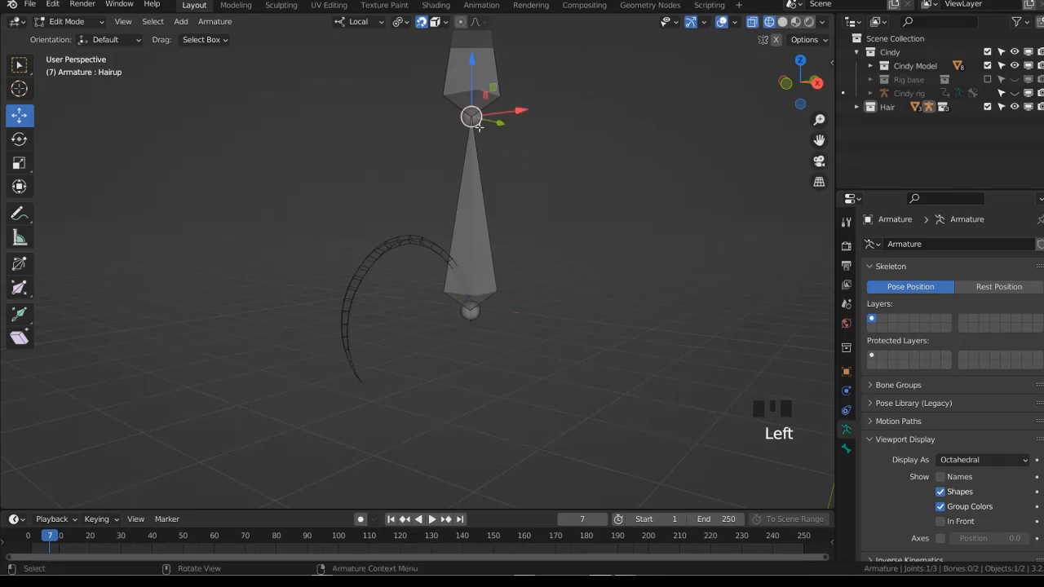
key(g)
right_click(414, 251)
scroll(424, 232, down, 5)
click(444, 164)
key(x)
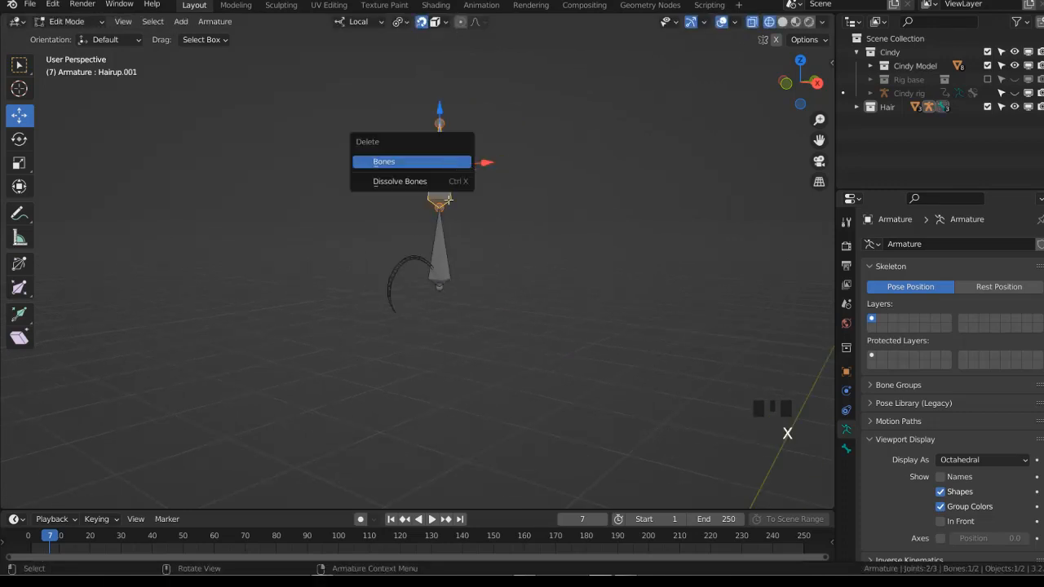
click(444, 162)
Snap the tip of the Hairup bone to the free end of the antenna strand
key(g)
click(399, 308)
scroll(399, 308, up, 4)
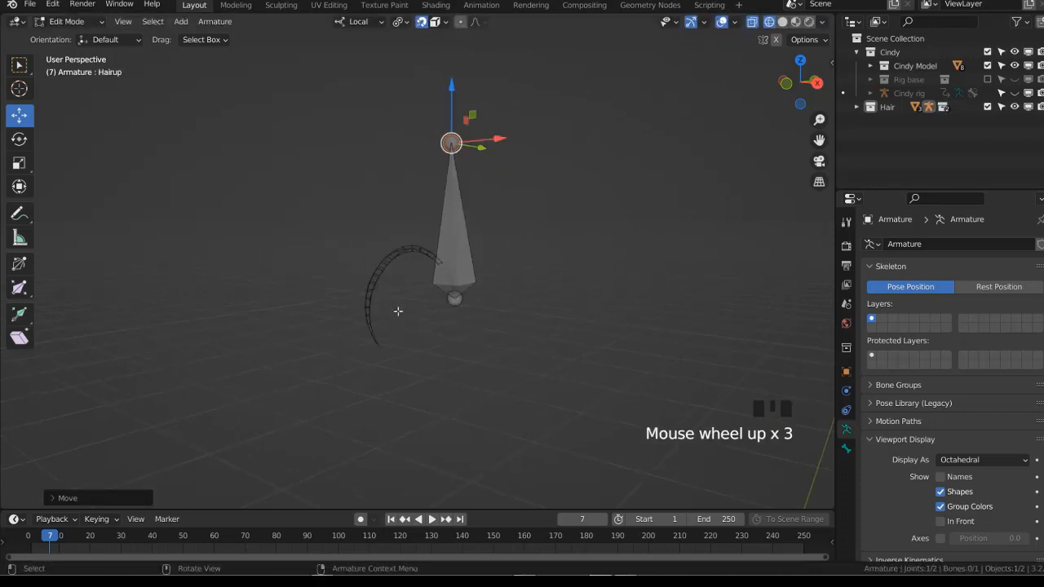
key(g)
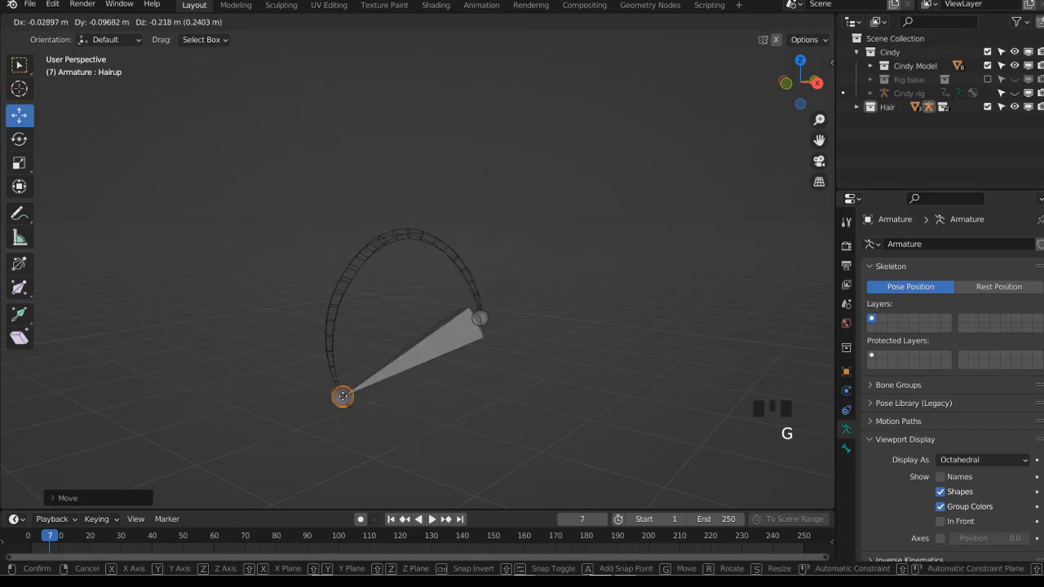
click(392, 370)
Subdivide the bone and snap the new middle joint into the top of the antenna's arch
middle_drag(558, 263, 517, 285)
right_click(536, 272)
click(526, 271)
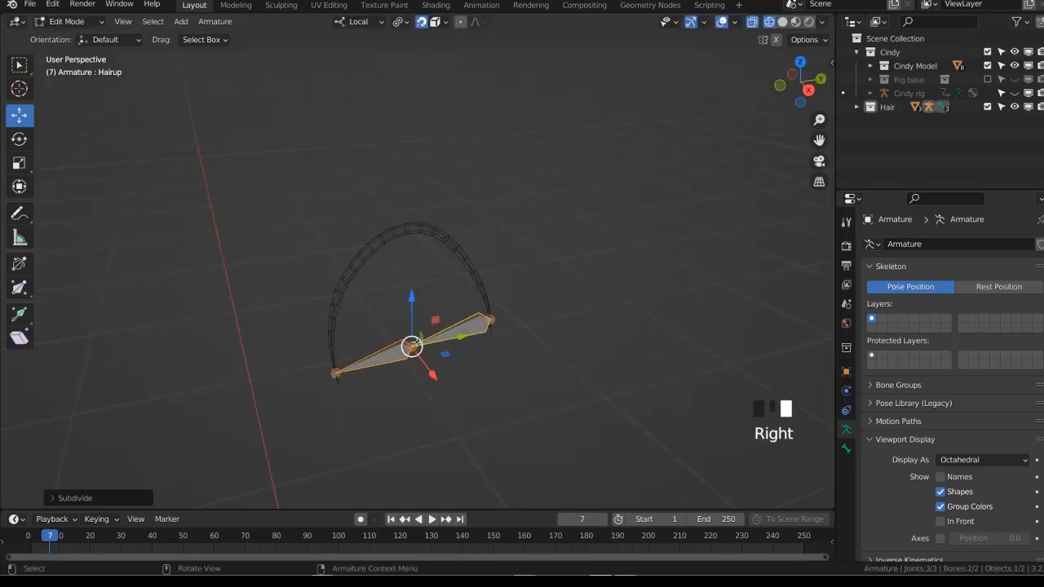
click(413, 346)
key(g)
click(410, 136)
Subdivide the bone between the root and the arch top, and snap its new joint onto the strand
click(458, 277)
right_click(492, 224)
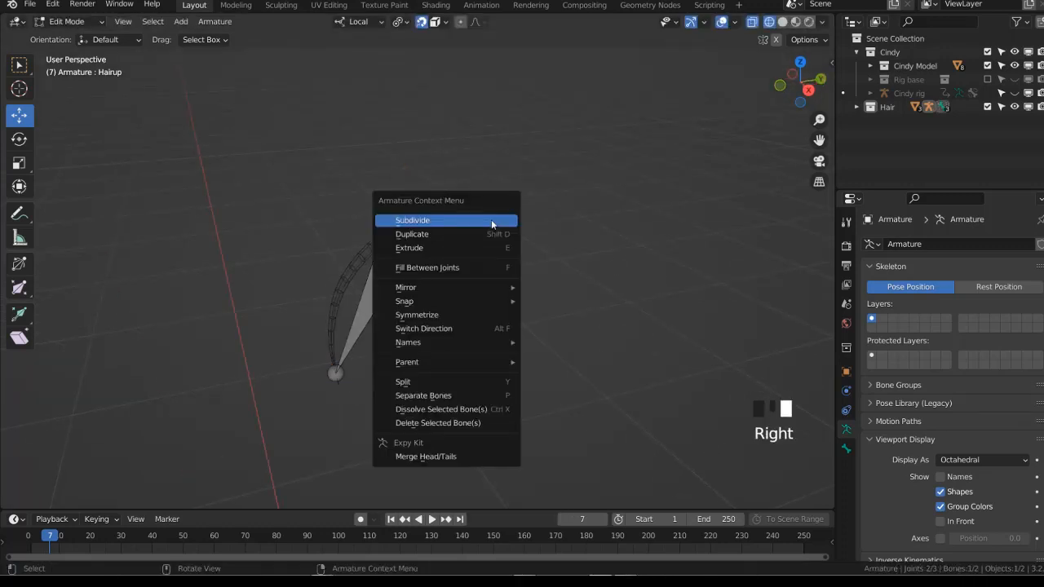
click(492, 223)
click(447, 273)
key(g)
click(464, 258)
Subdivide the bone between the arch top and the tip, and position its new joint low on the strand in side view
click(406, 252)
right_click(438, 236)
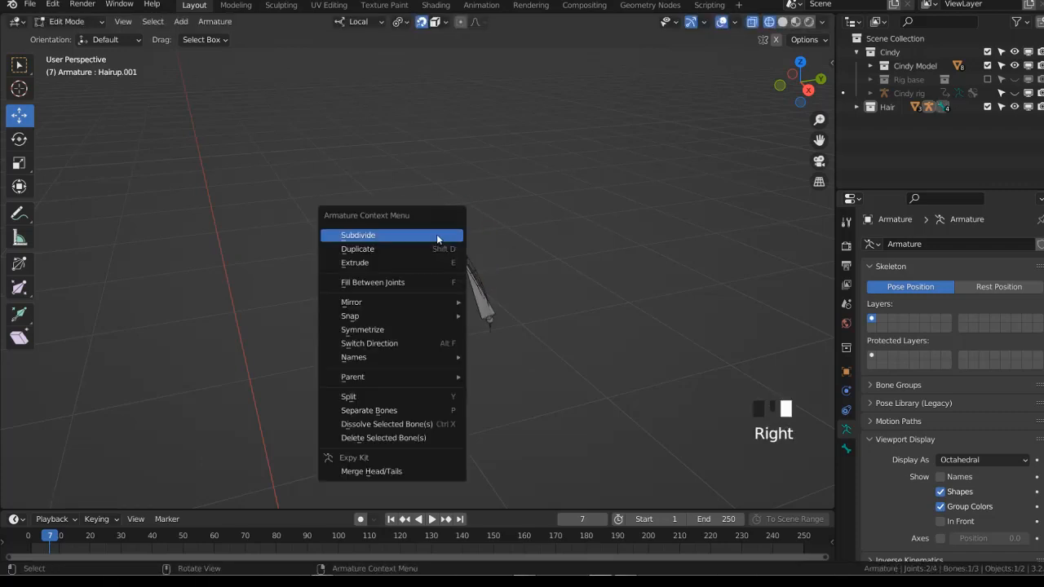
click(436, 236)
key(g)
click(340, 297)
middle_drag(340, 297, 425, 275)
key(KP_3)
key(g)
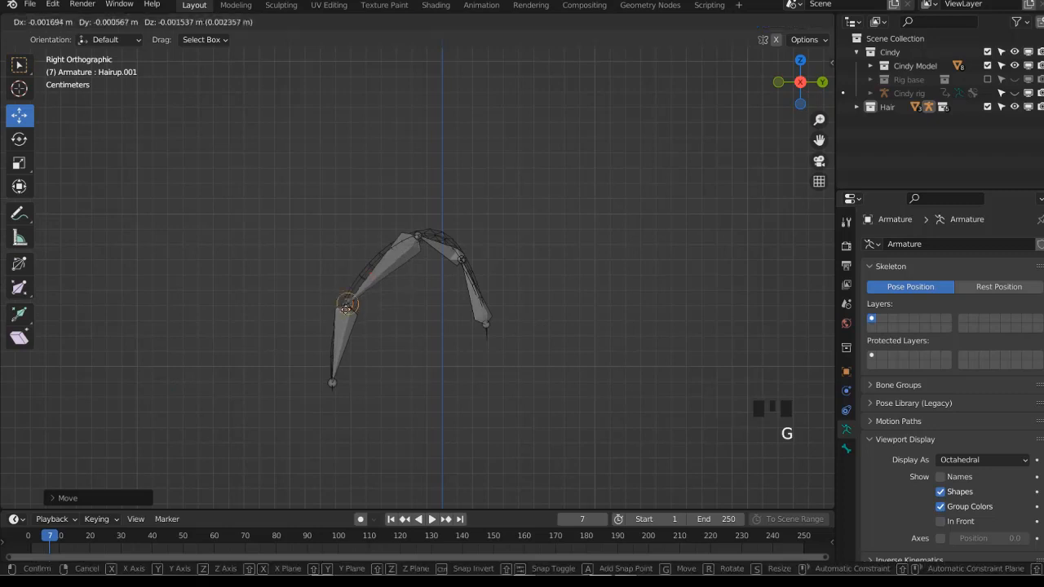
click(341, 319)
Subdivide the long bone just in front of the arch top and snap its new joint onto the strand
click(392, 269)
right_click(374, 274)
click(374, 275)
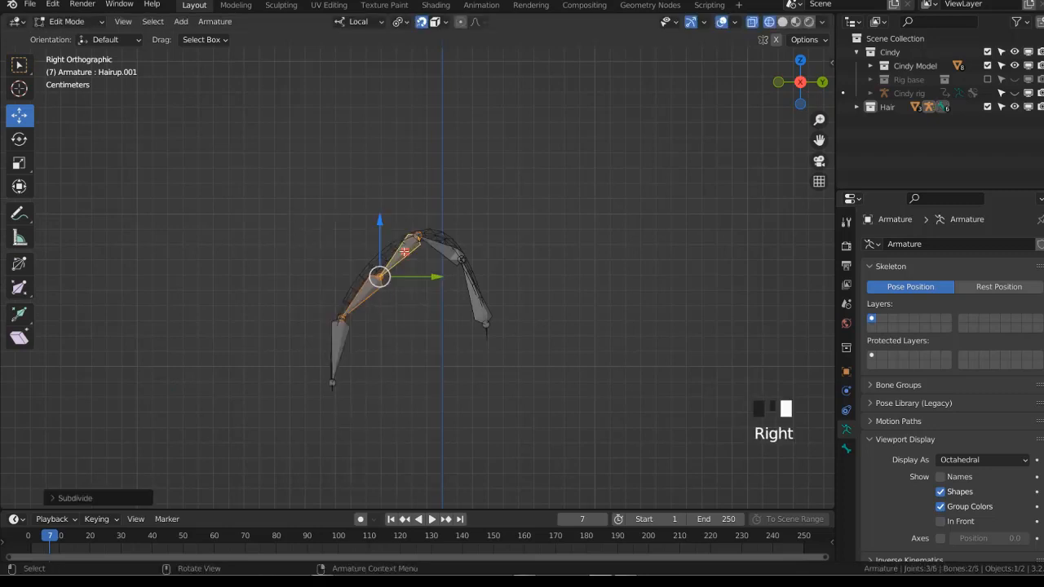
key(g)
click(368, 270)
In Object Mode, parent the antenna strand to the bone chain's armature with Armature Deform
middle_drag(368, 270, 454, 357)
key(ctrl+Tab)
click(486, 284)
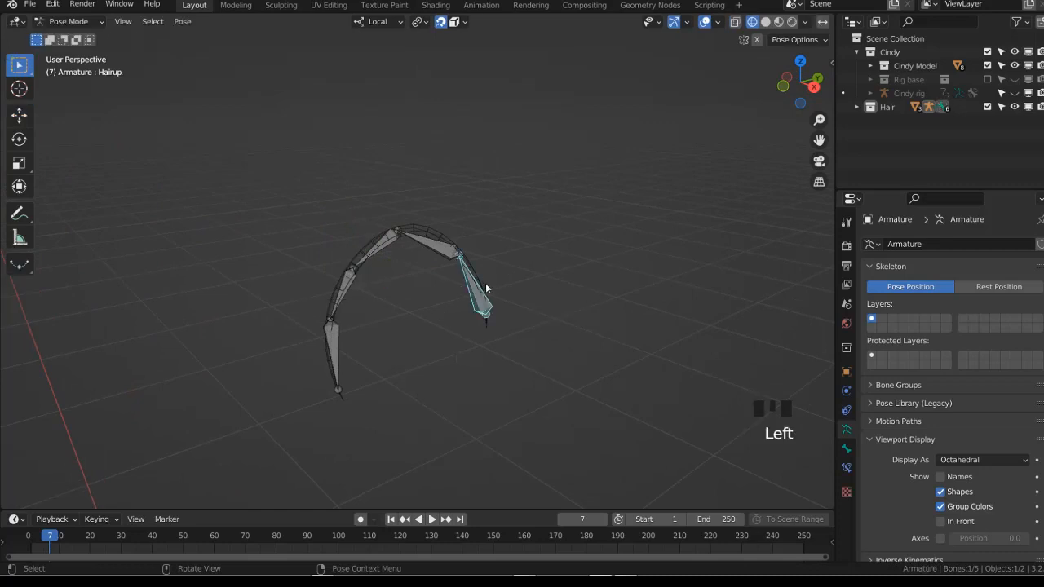
key(ctrl+Tab)
click(480, 282)
shift+click(477, 307)
key(ctrl+p)
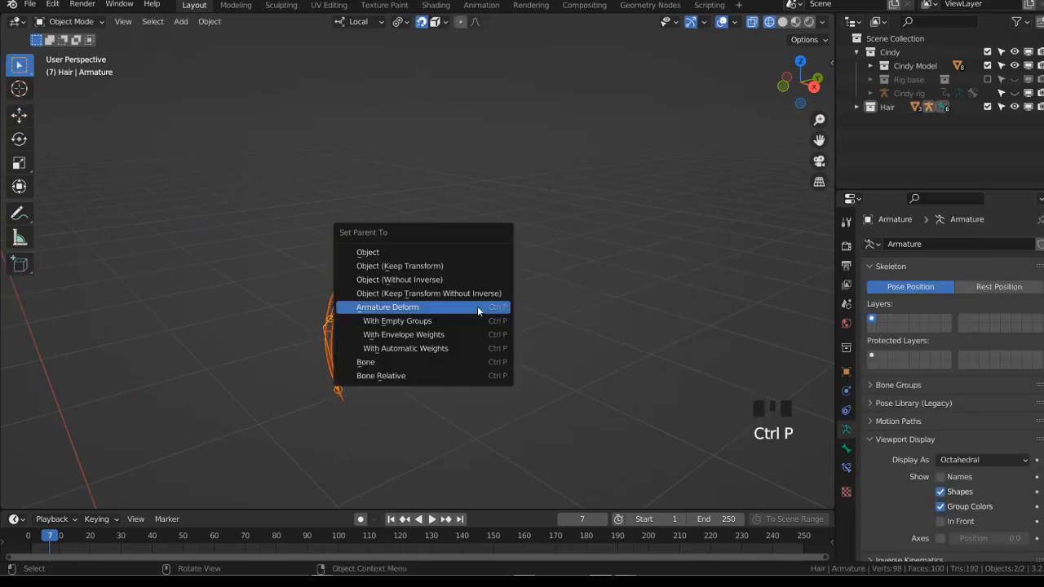
click(478, 306)
Select the armature together with the antenna strand, enter Weight Paint mode on the strand and pick the root bone
click(479, 308)
shift+click(483, 299)
key(ctrl+Tab)
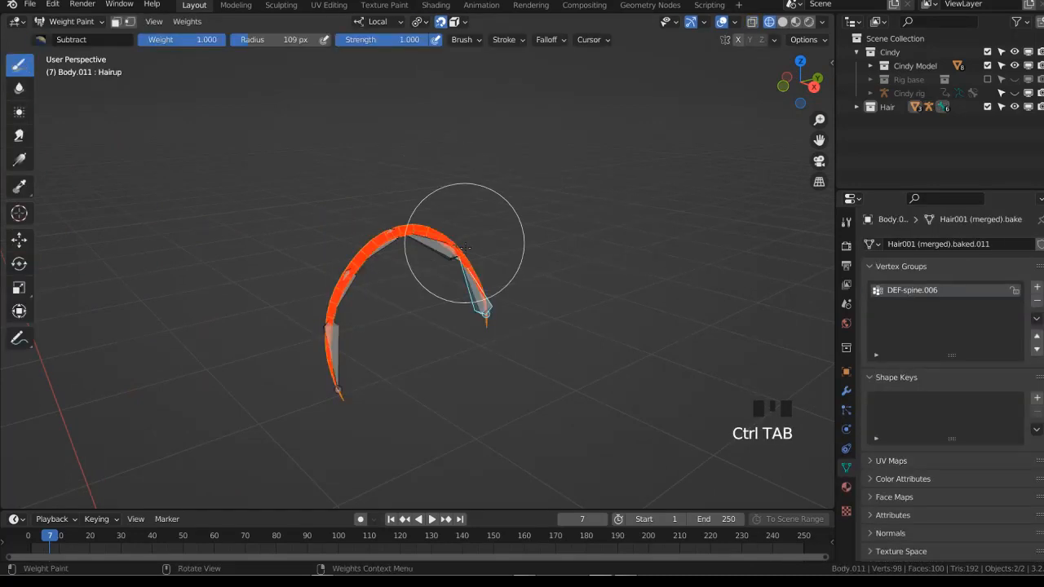
ctrl+click(466, 275)
In Edit Mode, invert the vertex selection made at the strand's root and open the vertex group specials
key(Tab)
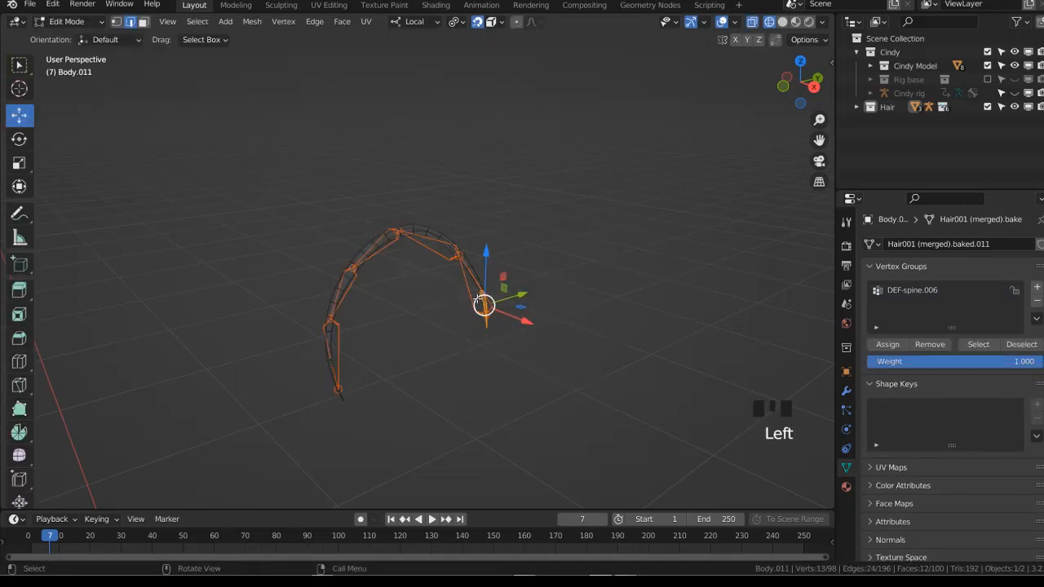
key(ctrl+i)
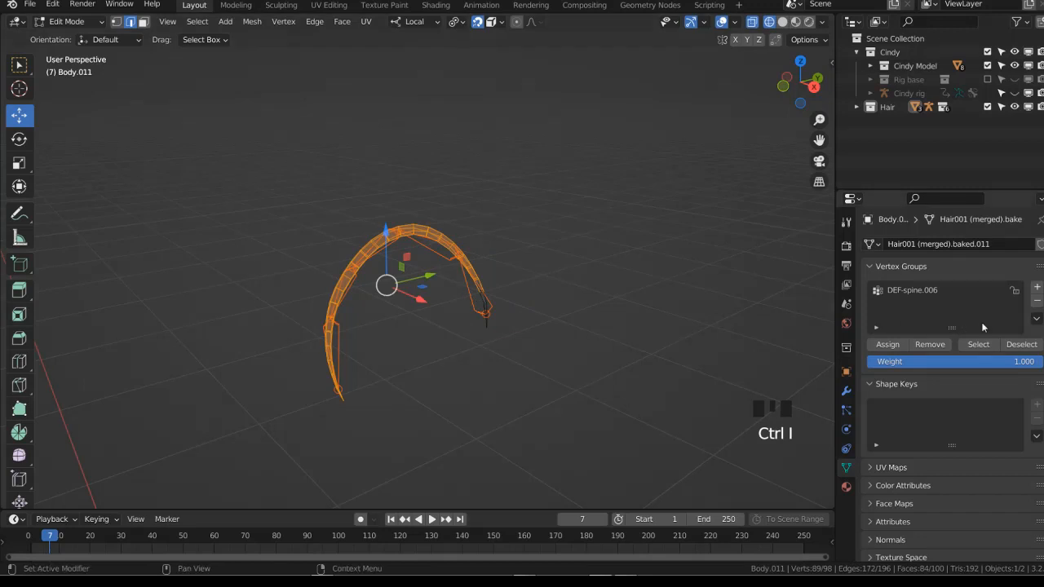
click(1036, 319)
key(Tab)
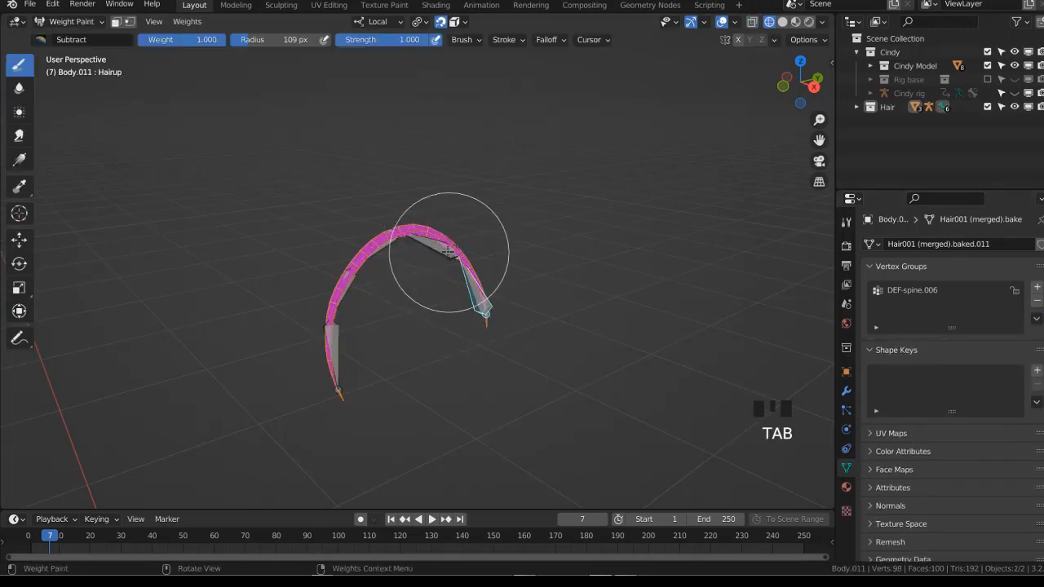
ctrl+click(378, 254)
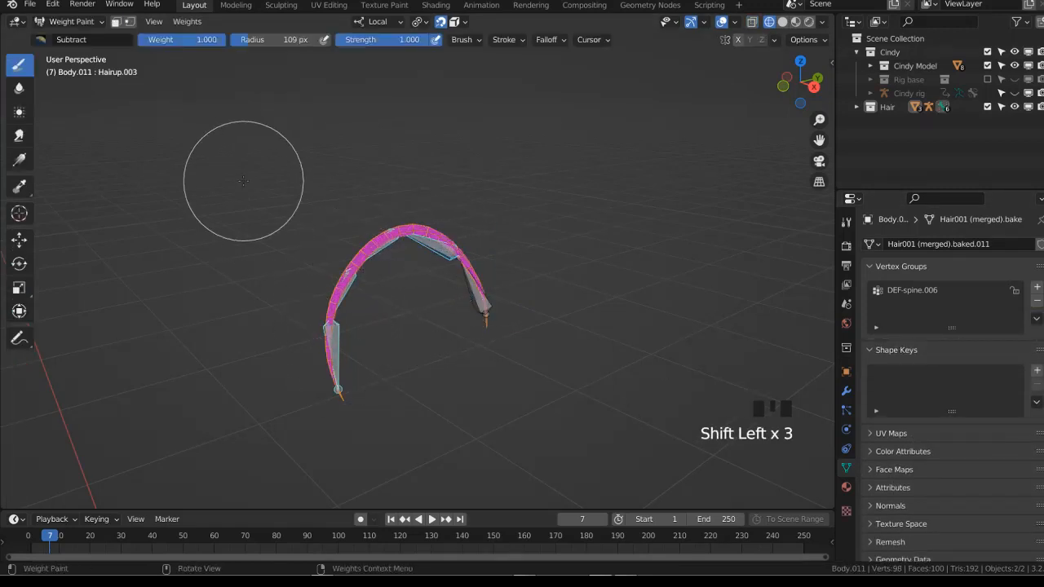
key(Tab)
In the armature's Edit Mode, subdivide the chain's tip bone and place the new joint onto the strand
key(ctrl+Tab)
click(347, 343)
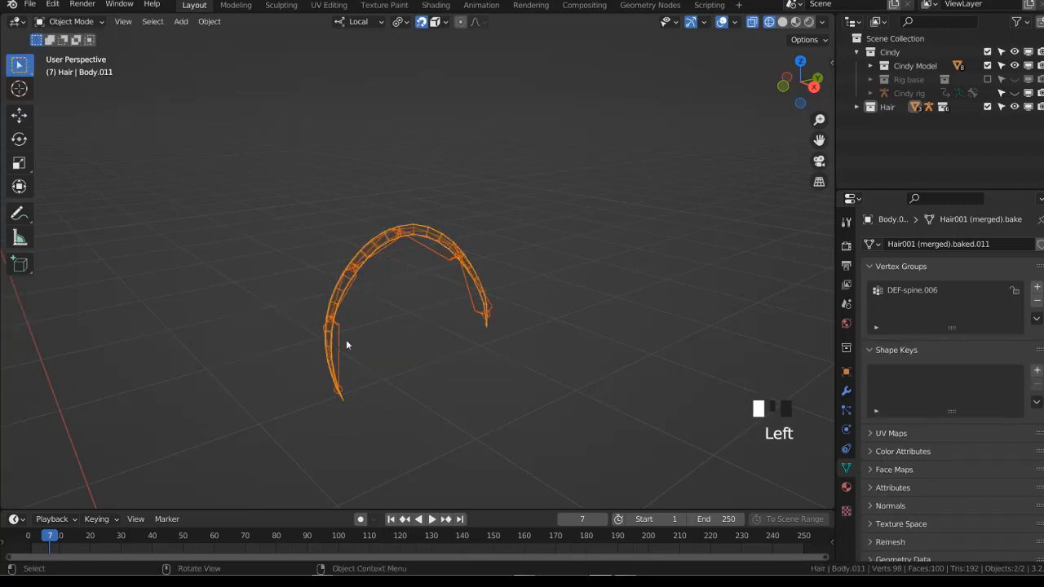
click(337, 345)
key(Tab)
click(338, 346)
right_click(398, 328)
click(398, 328)
click(335, 355)
key(g)
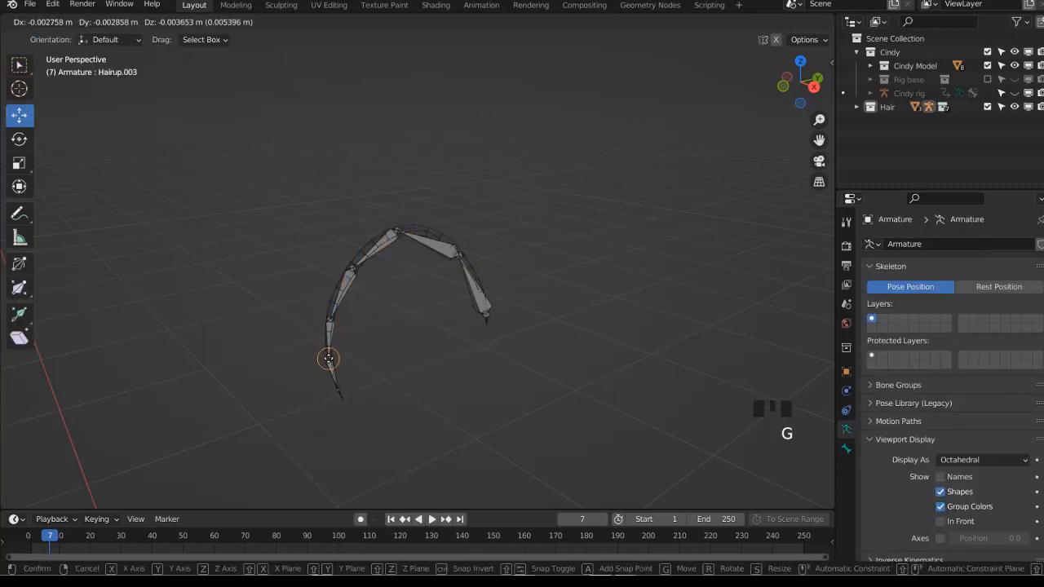
click(330, 360)
Lengthen the new tip bone by scaling it and adjust the joint at its base to follow the strand
click(335, 388)
key(s)
click(386, 385)
click(330, 360)
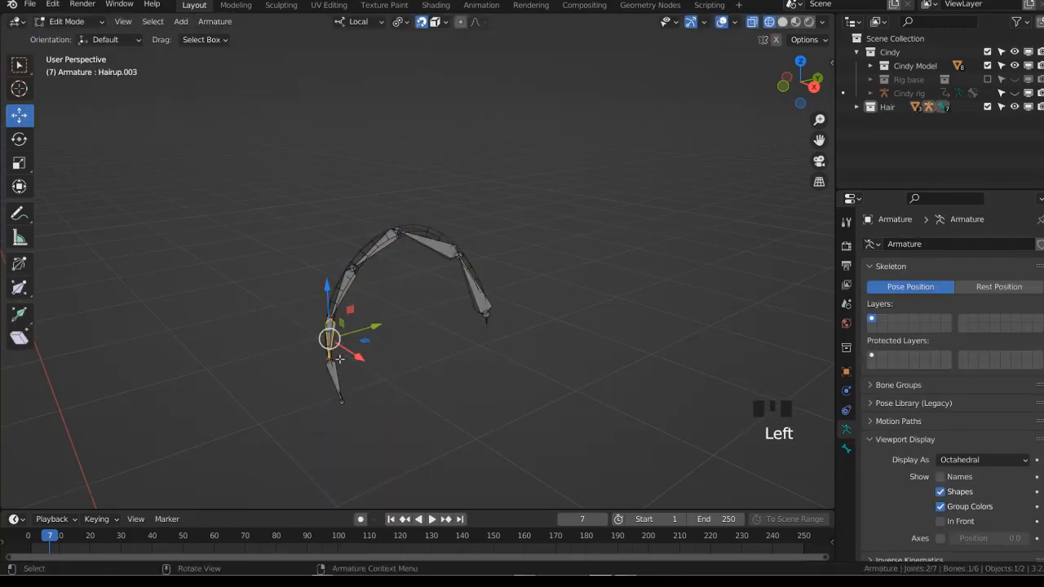
key(g)
click(331, 361)
middle_drag(332, 361, 462, 317)
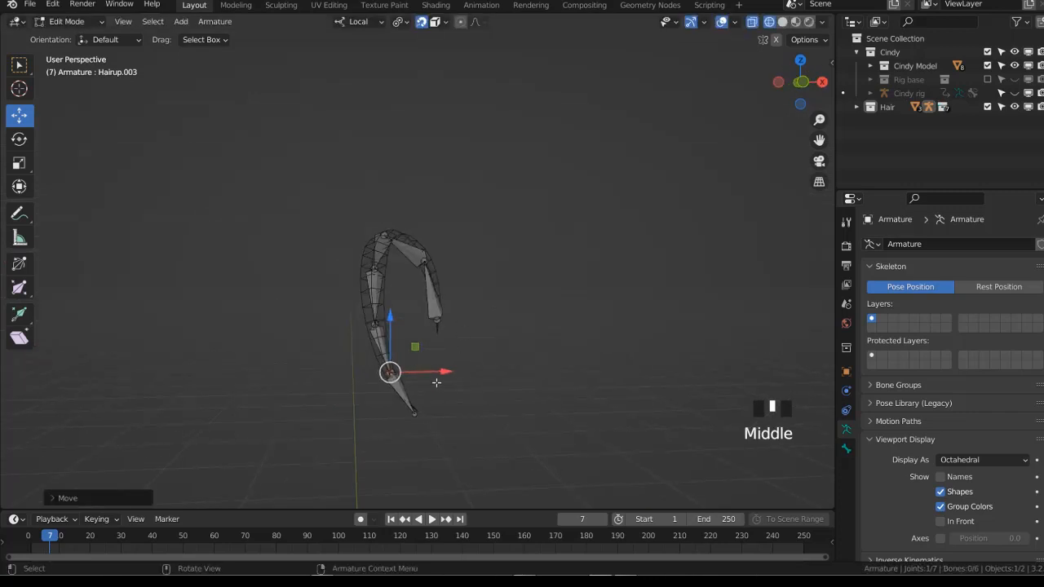
middle_drag(437, 383, 401, 321)
Select the armature with the antenna strand, enter Weight Paint mode and assign automatic weights from all bones
key(ctrl+Tab)
key(ctrl+Tab)
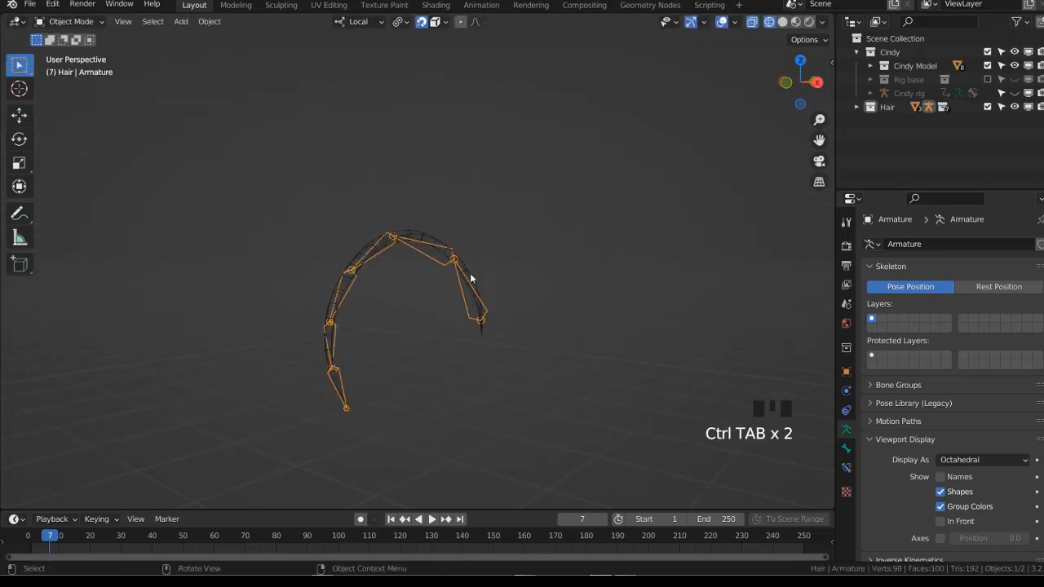
shift+click(470, 275)
key(ctrl+Tab)
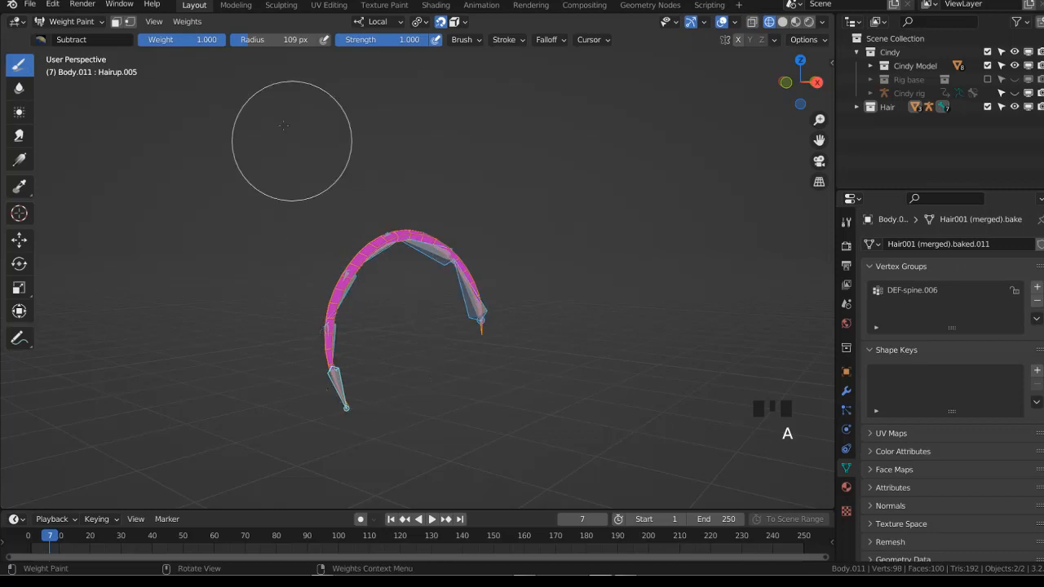
click(186, 22)
click(237, 37)
Select the last three bones toward the strand's tip and rotate them by about 60° to test the deformation
ctrl+click(329, 346)
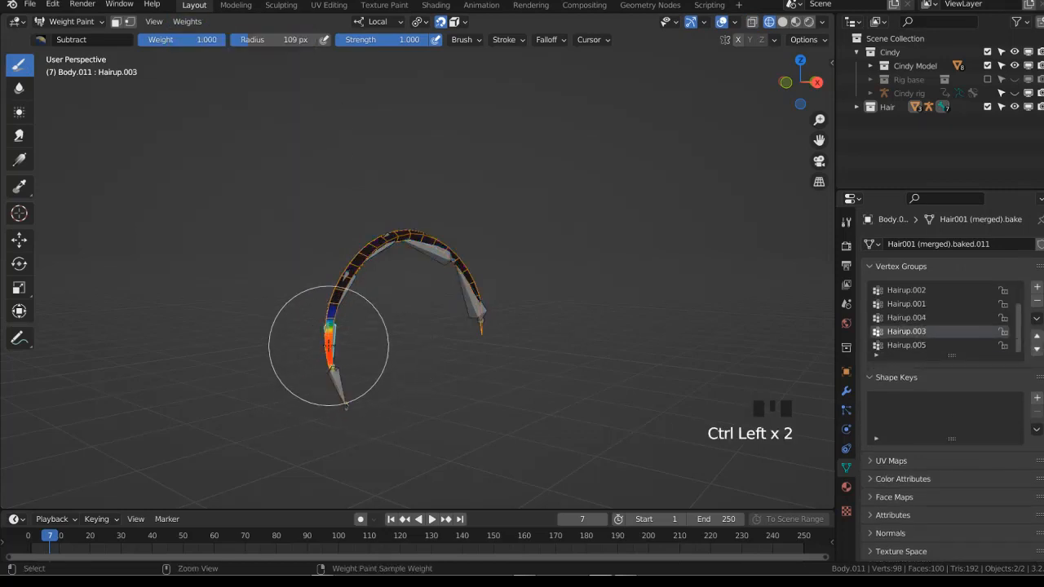
shift+click(339, 299)
shift+click(338, 372)
middle_drag(447, 272, 447, 298)
key(r)
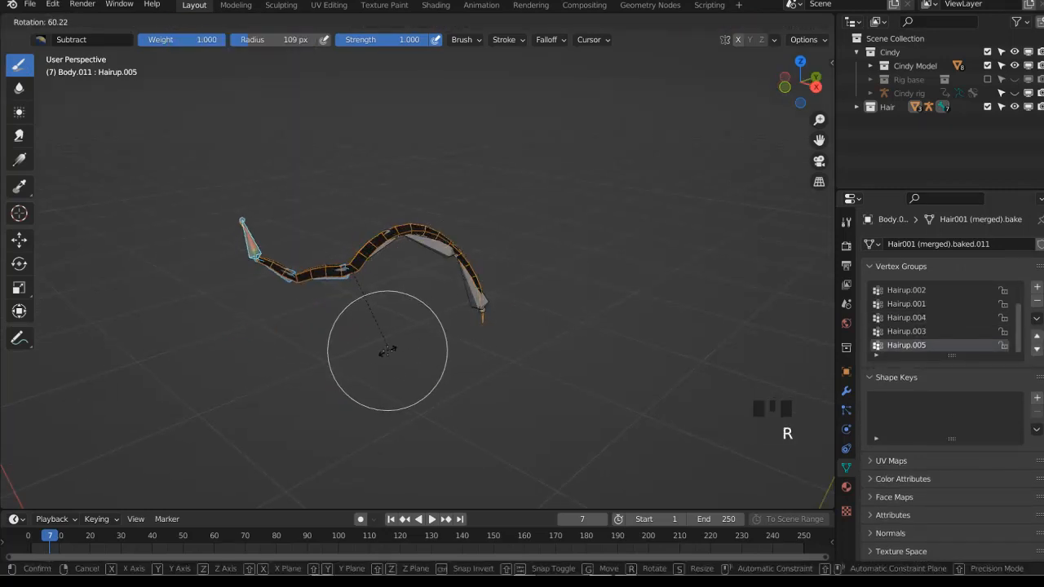
click(388, 343)
Save the file, enter Pose Mode on the armature, set Bendy Bones segments to 4 and copy the value to the selected bones
key(ctrl+Tab)
key(ctrl+s)
click(474, 296)
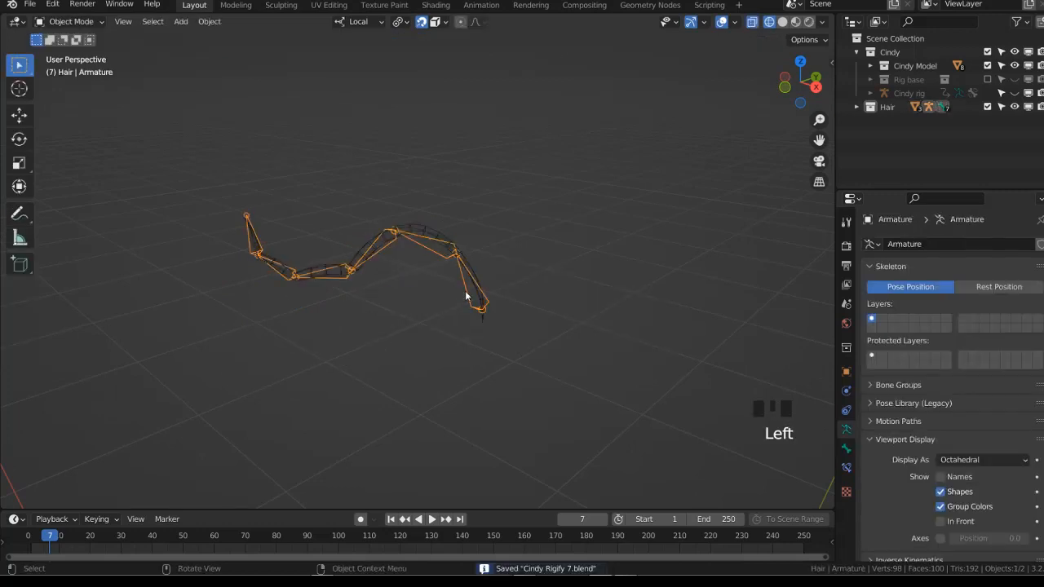
key(ctrl+Tab)
click(915, 458)
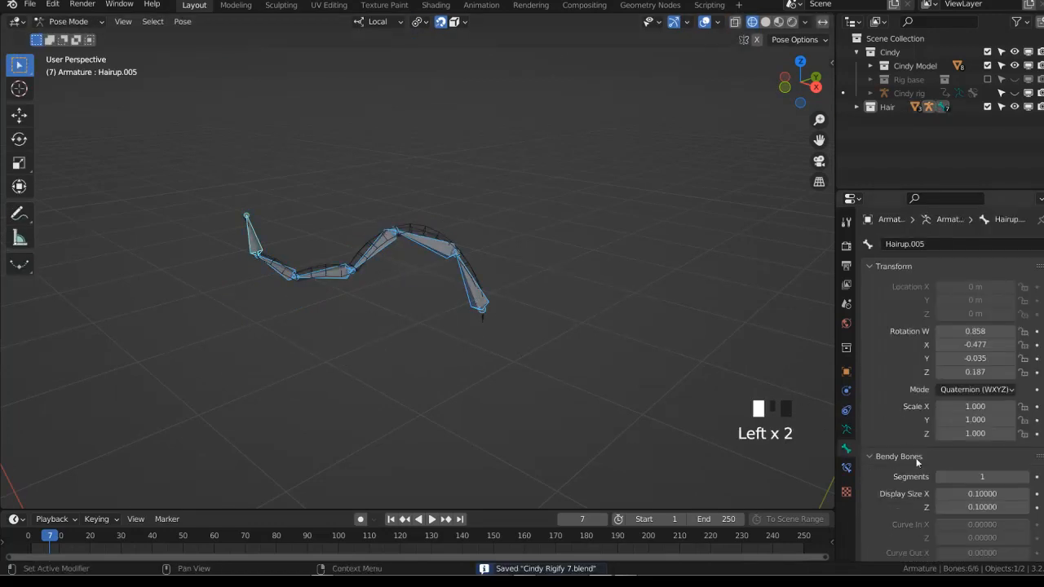
key(Return)
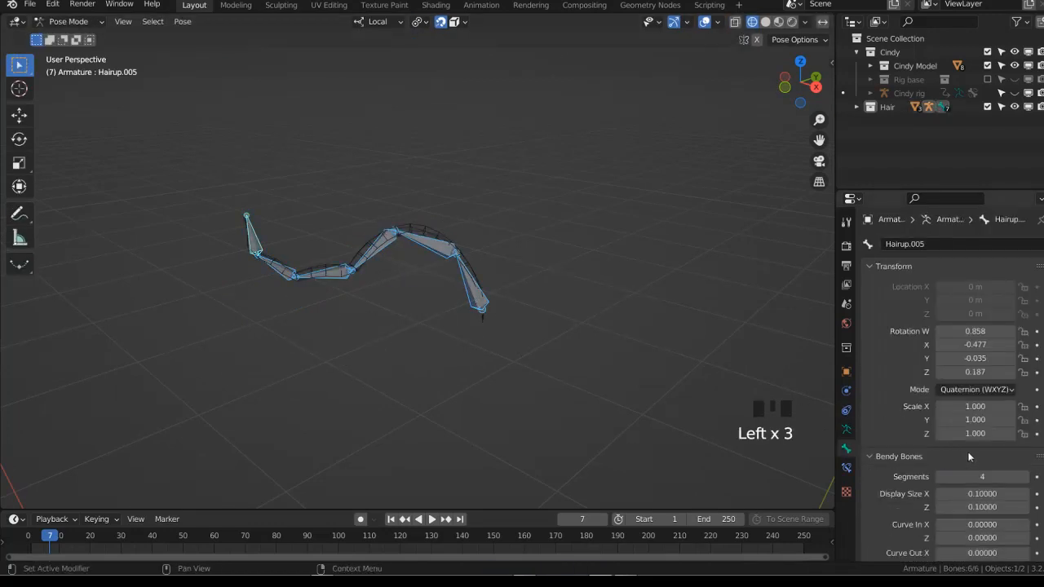
right_click(966, 476)
Switch the viewport to solid shading and clear the rotation of all bones in the chain
scroll(416, 294, up, 2)
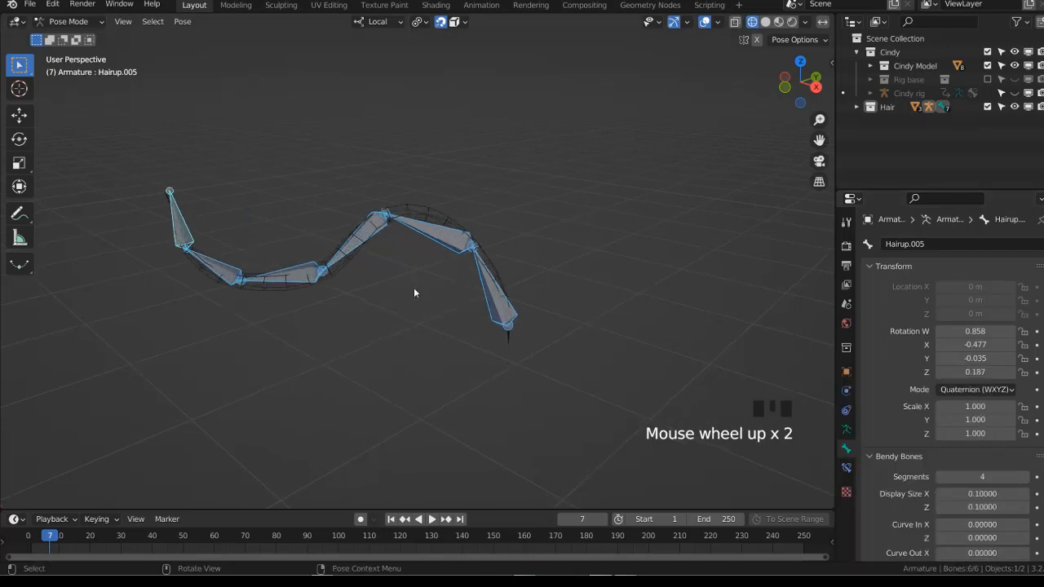
mouse_move(413, 287)
middle_down()
mouse_move(395, 295)
mouse_move(416, 306)
mouse_move(378, 250)
mouse_move(397, 303)
mouse_move(422, 306)
mouse_move(406, 269)
middle_up()
key(shift+z)
key(alt+z)
key(a)
key(alt+r)
scroll(406, 265, down, 3)
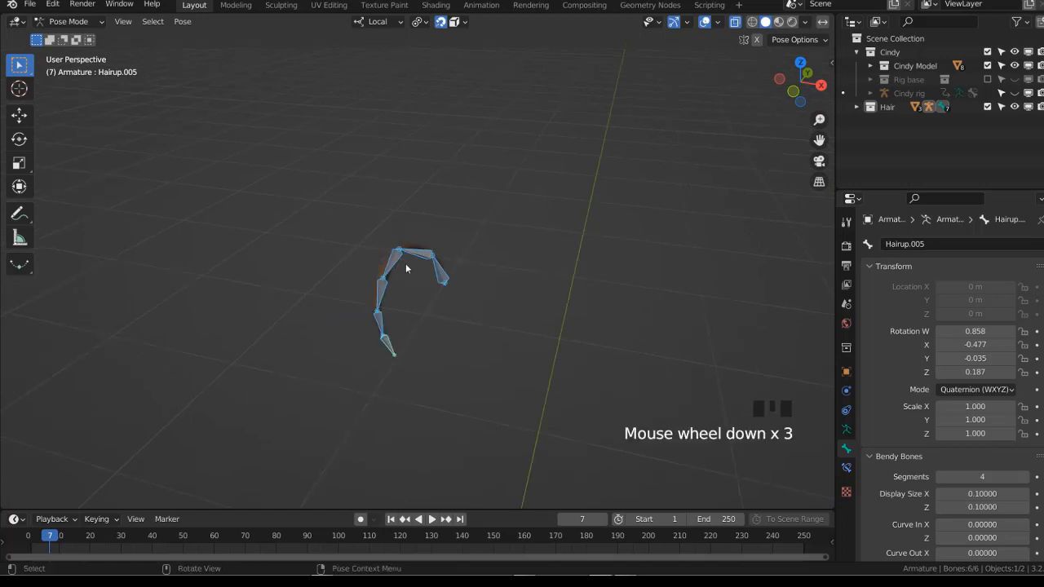
Rotate the four bones at the front of the arch by about 18° to test the bend, and clear the rotations
key(KP_1)
drag(354, 264, 408, 350)
key(KP_3)
key(alt+z)
middle_drag(408, 317, 471, 349)
key(r)
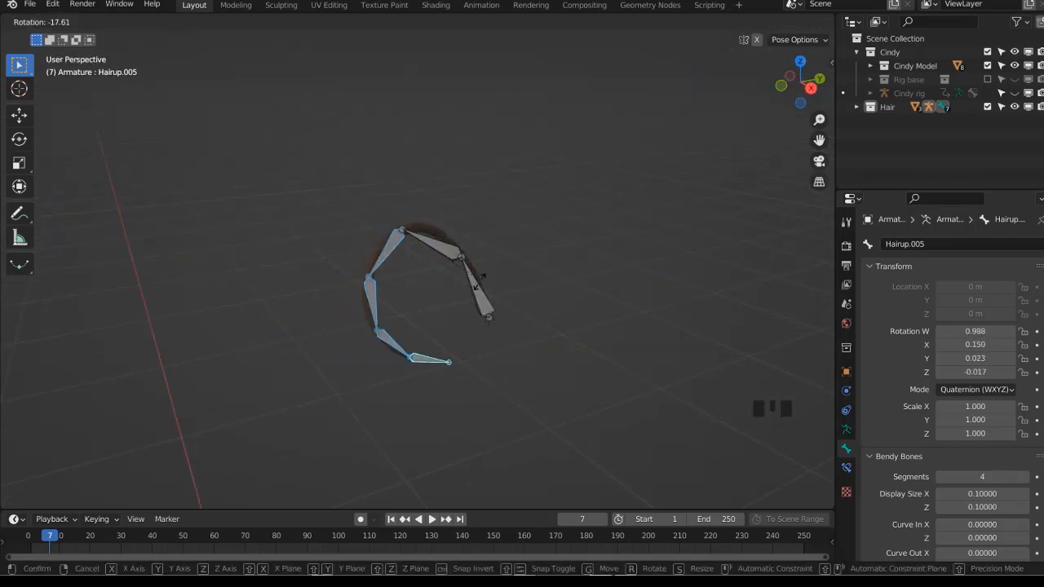
click(458, 330)
middle_drag(458, 331, 615, 305)
key(alt+r)
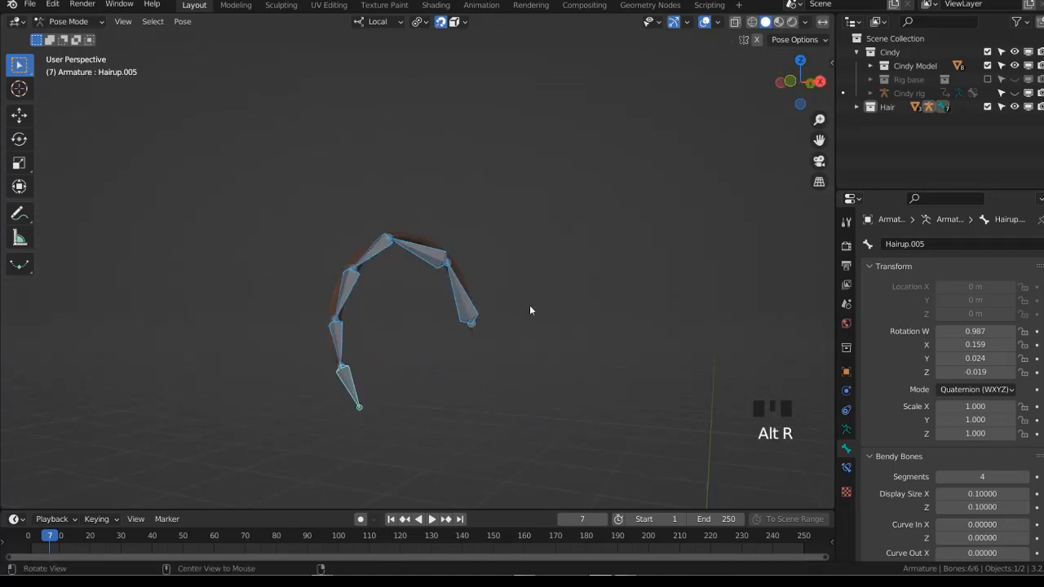
In Object Mode, move the armature from the Hair collection into the Cindy collection
key(KP_3)
key(Tab)
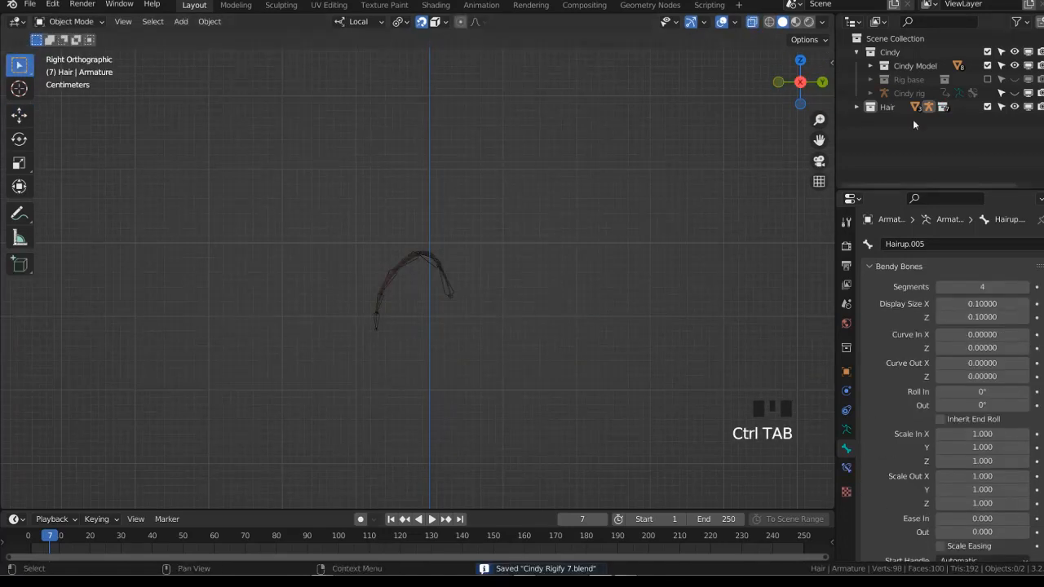
click(857, 107)
click(910, 134)
drag(910, 133, 890, 53)
Create a new collection inside Hair and name it Finished
click(888, 121)
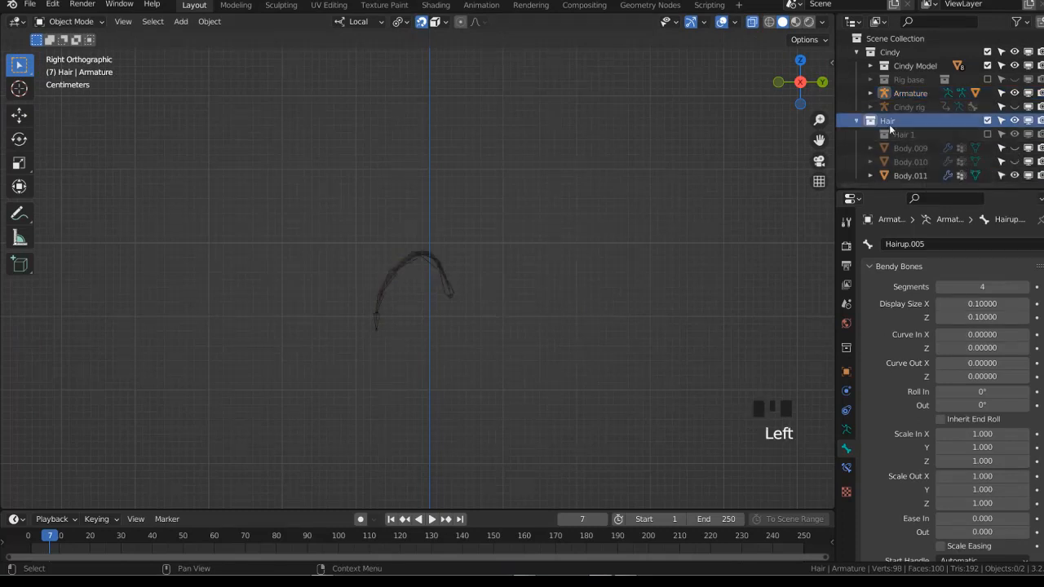
click(1041, 22)
double_click(919, 145)
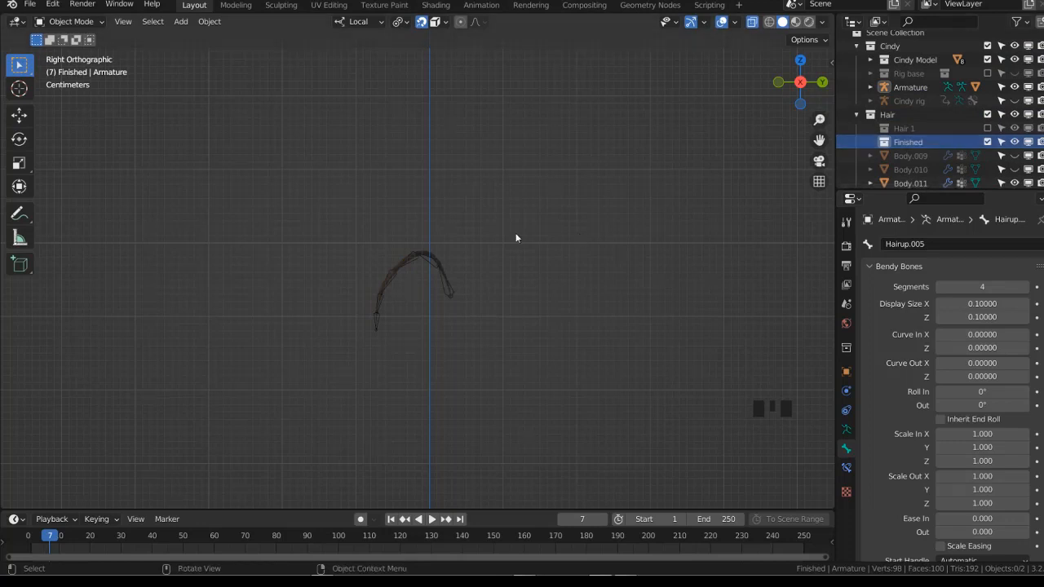
Move the antenna strand Body.011 to the Finished collection and exclude that collection from the view layer
click(438, 261)
click(438, 261)
scroll(487, 253, up, 3)
key(m)
mouse_move(447, 299)
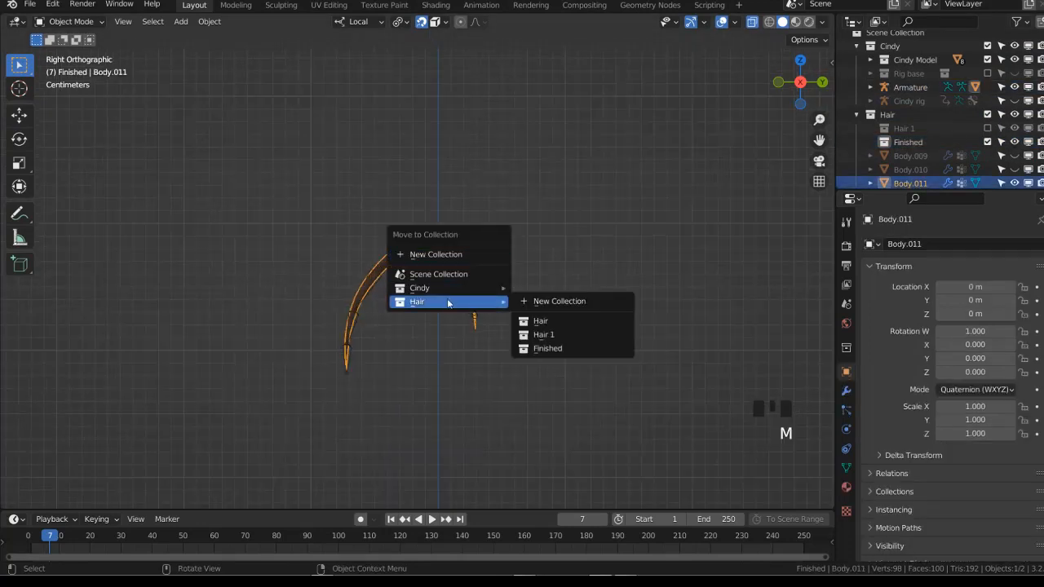
click(577, 344)
click(987, 143)
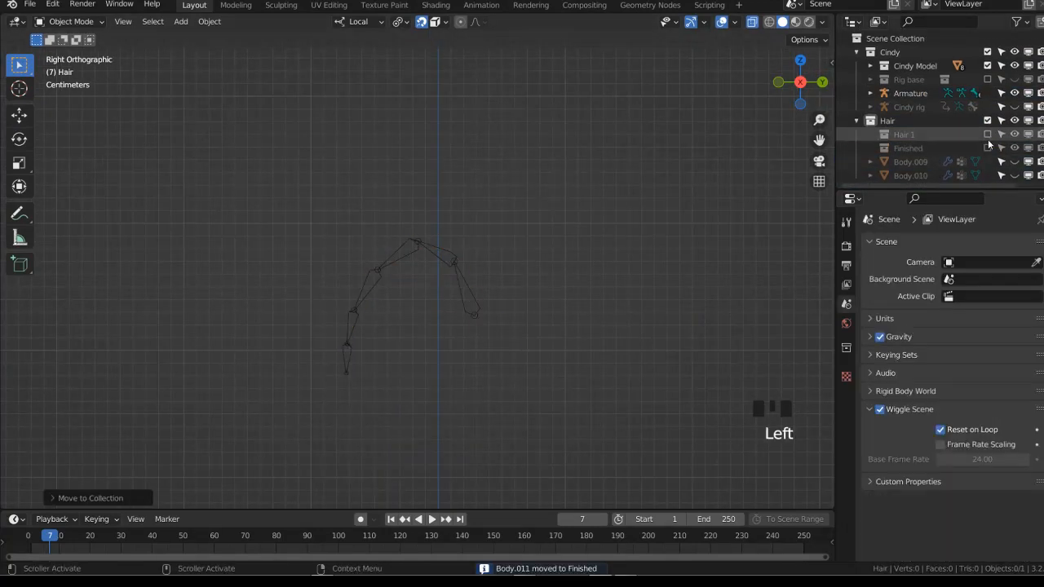
Unhide the ponytail mesh Body.009, select it and look at it from the right side
click(1015, 162)
click(621, 315)
middle_drag(620, 315, 478, 323)
key(KP_3)
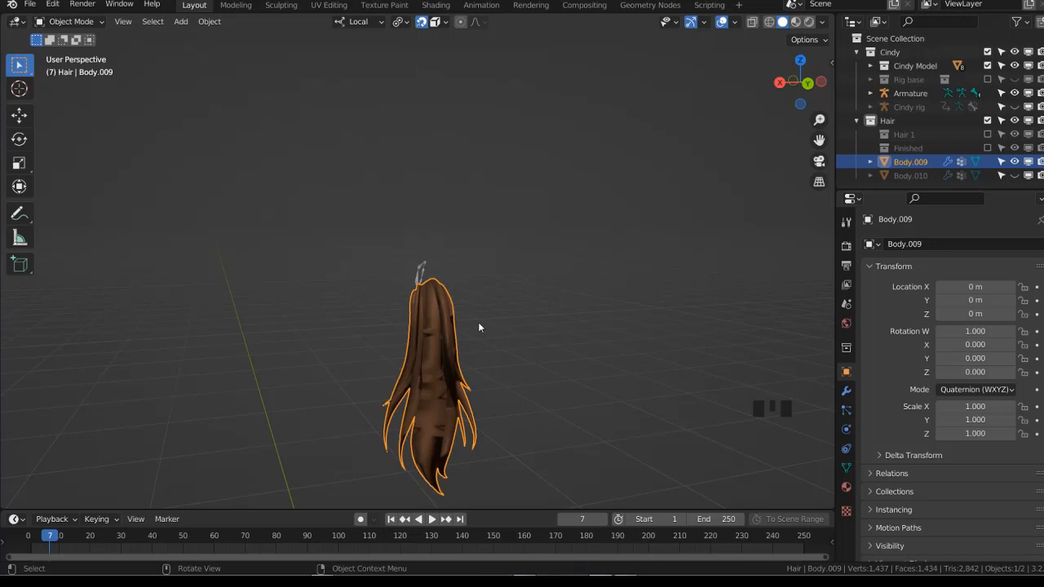
key(KP_3)
scroll(470, 273, up, 2)
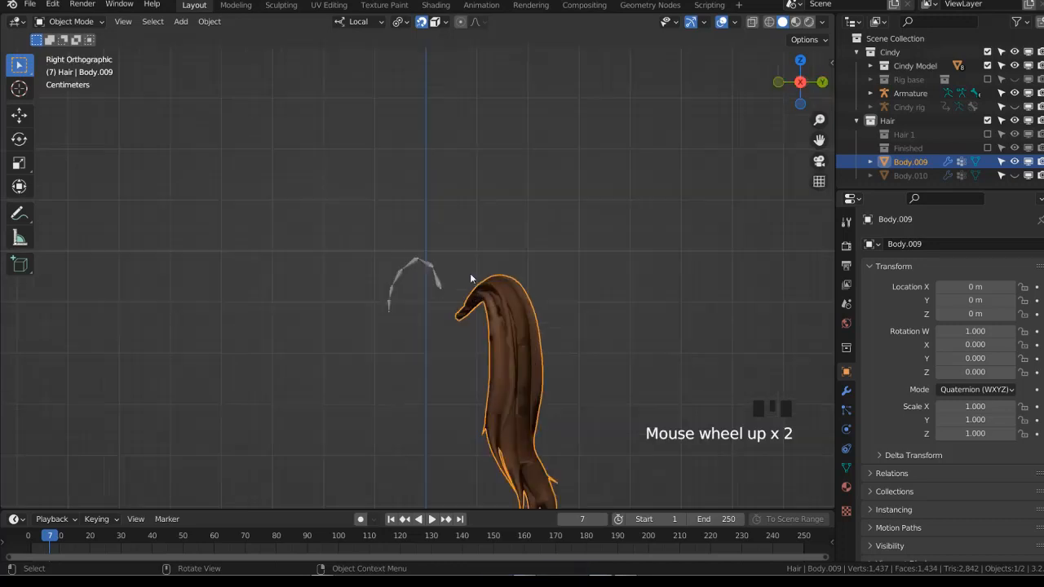
Enter Edit Mode on the armature and add a new single bone at the world origin
click(445, 286)
key(Tab)
click(441, 283)
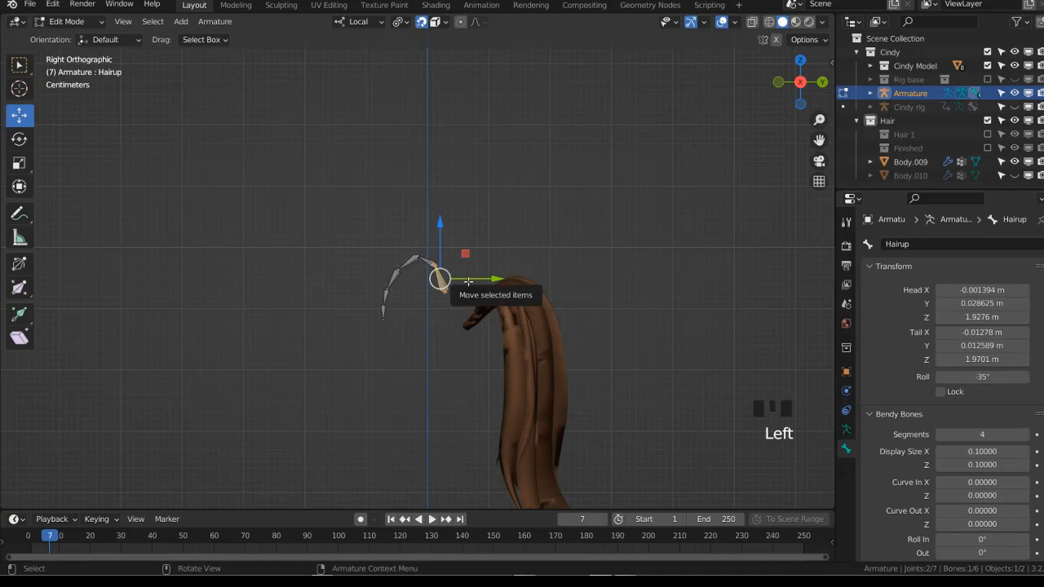
scroll(465, 281, up, 2)
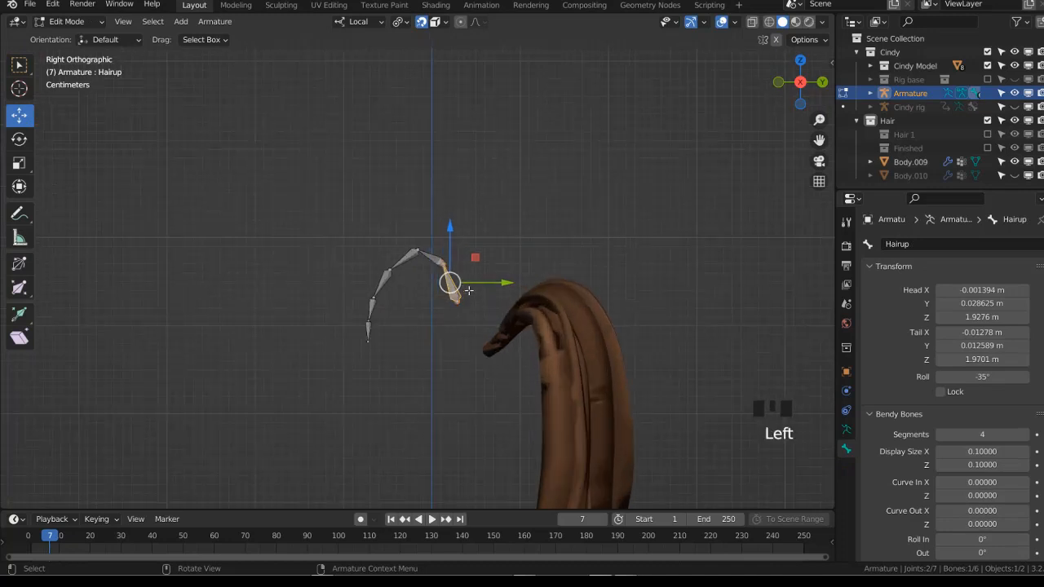
key(KP_1)
scroll(509, 300, down, 12)
key(shift+a)
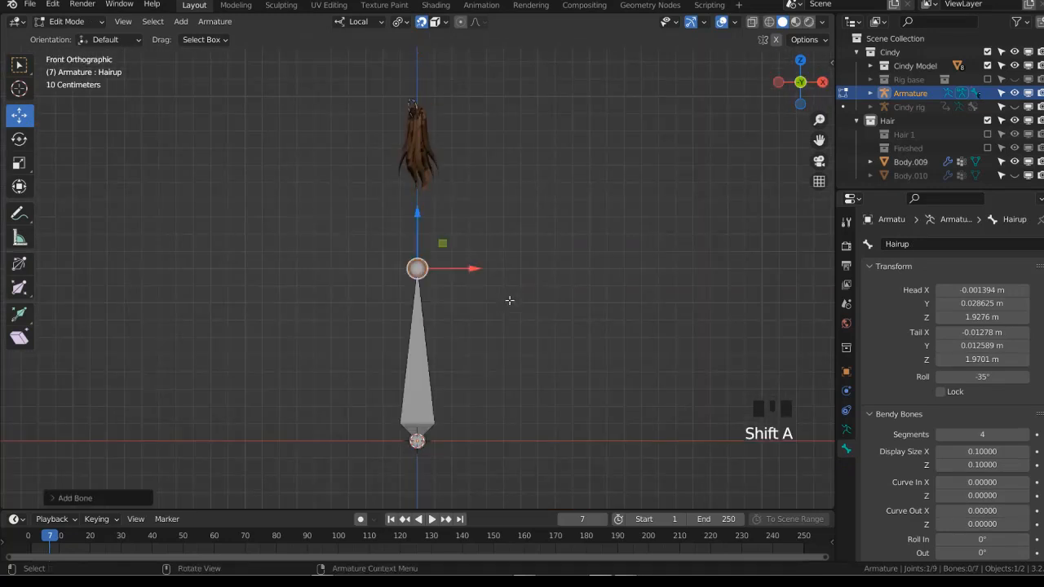
click(433, 345)
Raise the new bone along Z to the hair and scale it to about 8 cm long, with its head near Z 1.84 m
scroll(445, 331, down, 5)
key(g)
key(z)
click(624, 204)
key(s)
click(444, 213)
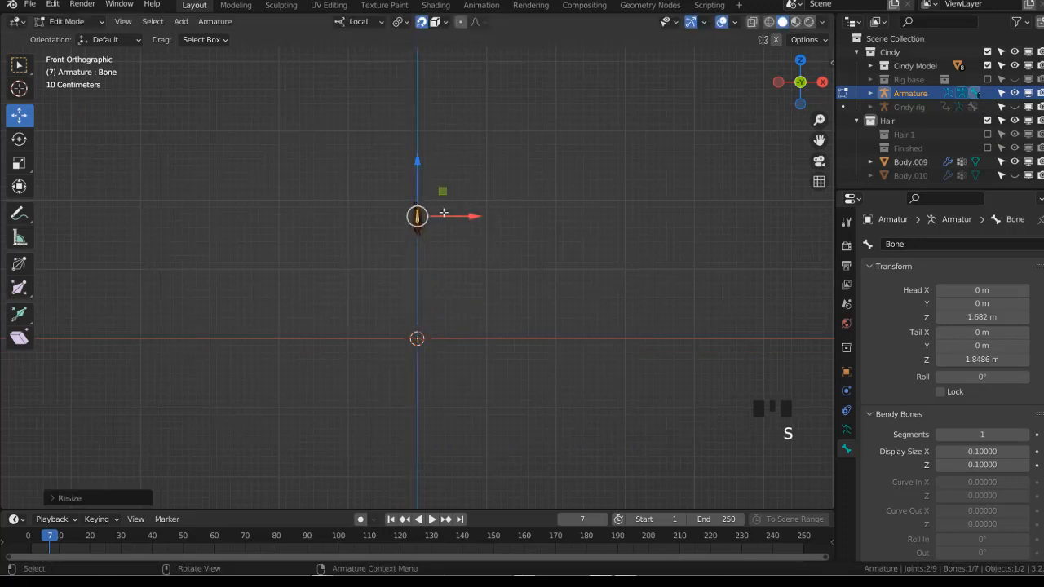
scroll(452, 204, up, 6)
scroll(478, 369, up, 4)
key(s)
click(531, 426)
key(g)
key(z)
click(542, 357)
Turn snapping off and move the new bone beneath the Hairup root, with its head near Y 0.029 m and Z 1.824 m
key(KP_3)
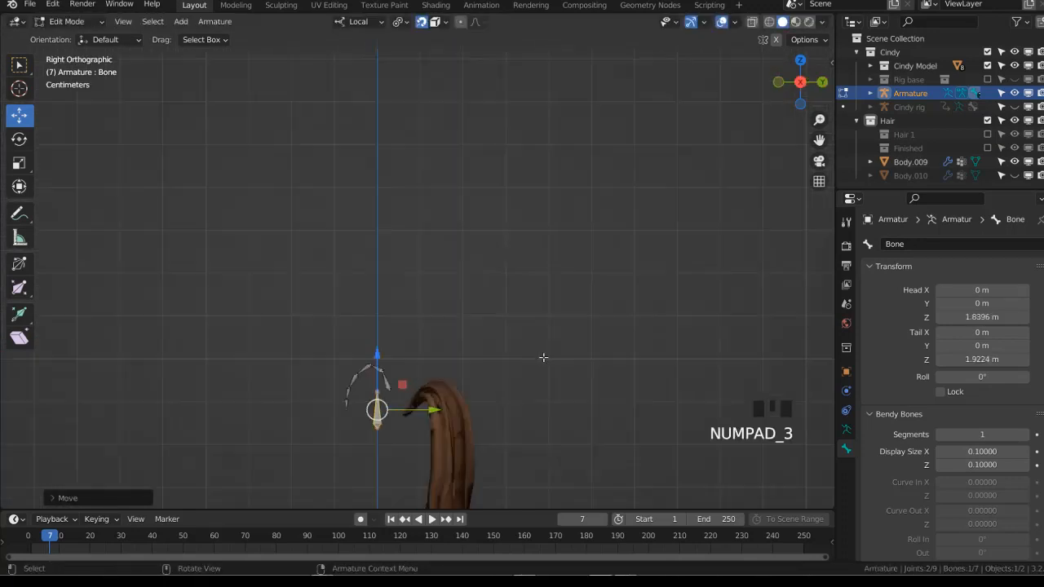
scroll(597, 282, up, 5)
shift+middle_drag(566, 357, 559, 137)
key(g)
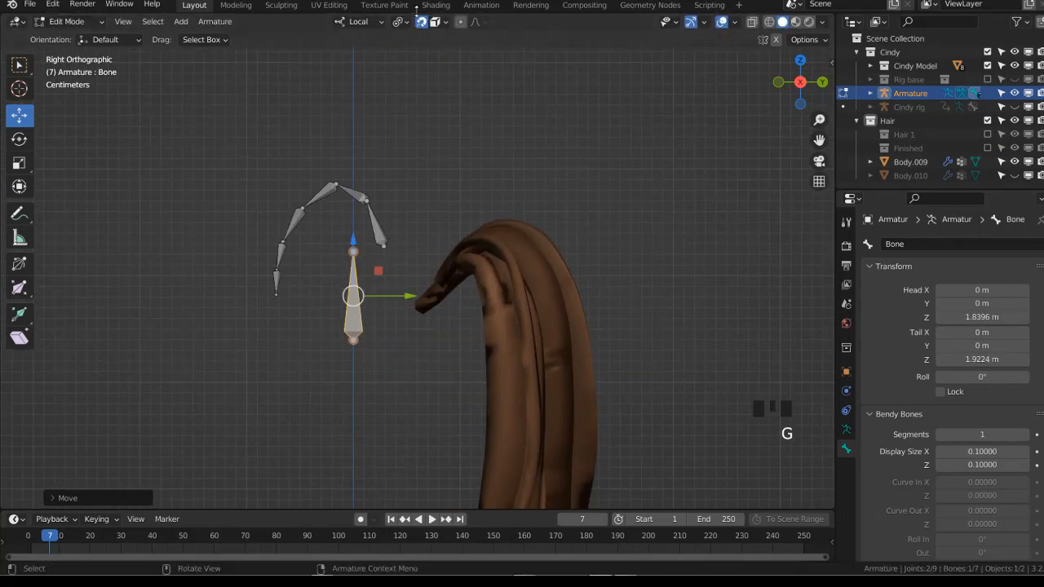
click(394, 238)
Parent the Hairup chain's root bone to the new bone with its offset kept, undoing and repeating the first parenting
click(378, 231)
shift+click(384, 303)
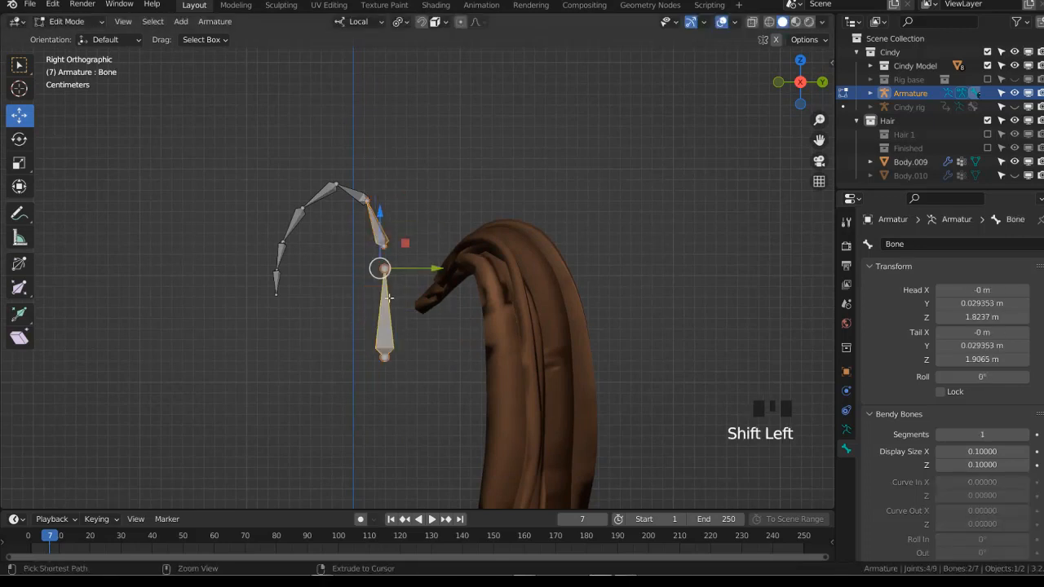
key(ctrl+p)
click(390, 301)
key(ctrl+z)
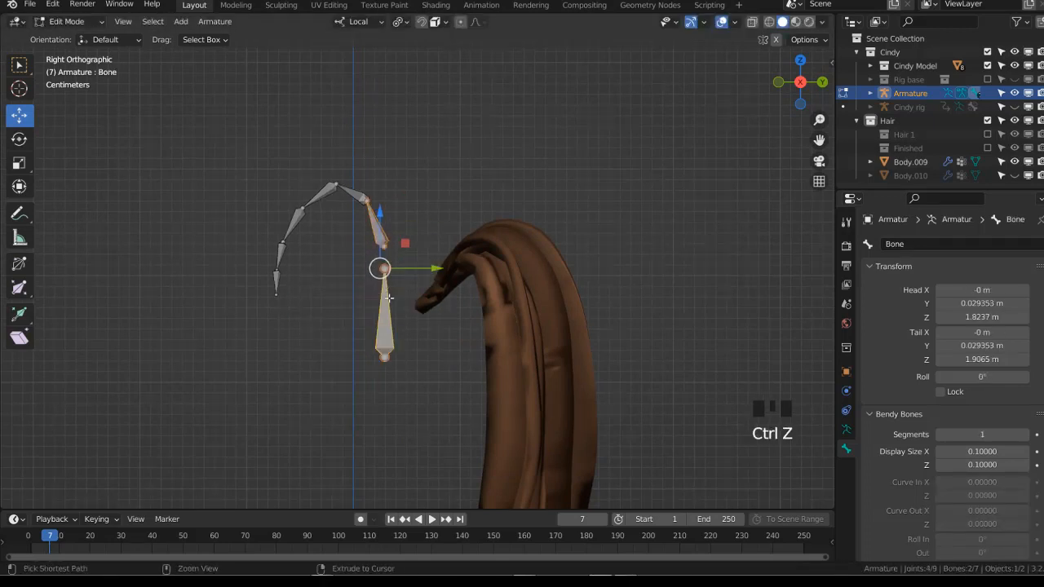
key(ctrl+p)
click(390, 298)
Rename the new parent bone to Hair base
click(389, 298)
key(F2)
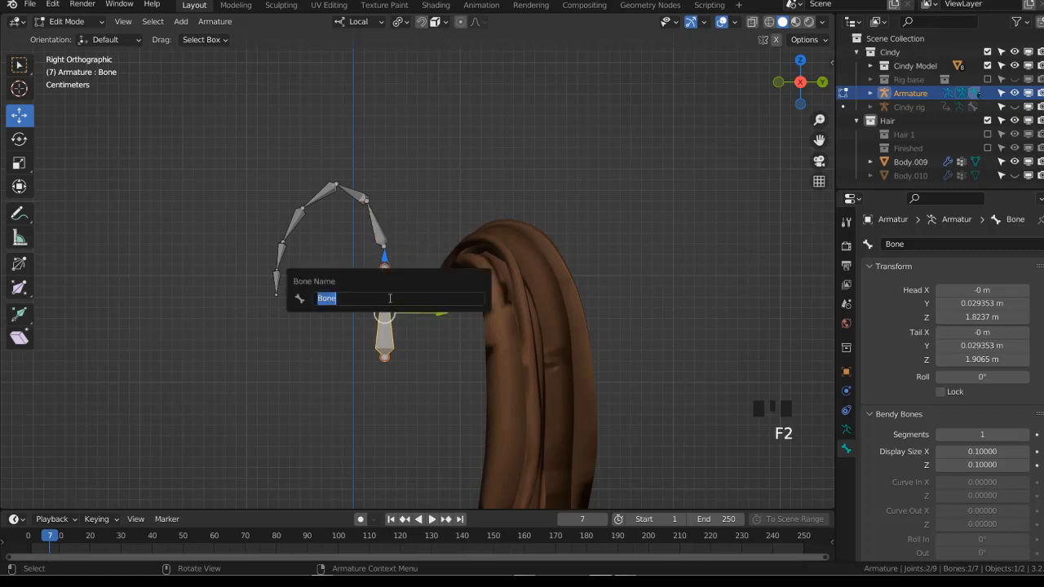
key(Return)
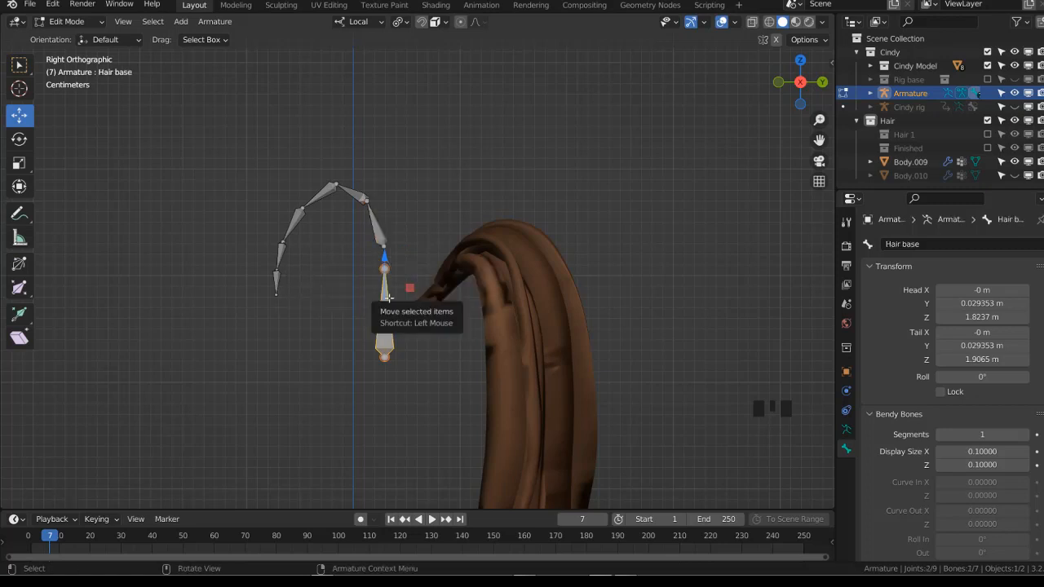
Duplicate the Hairup root bone beside the chain and rename the copy HairBack
click(380, 235)
click(380, 235)
click(380, 235)
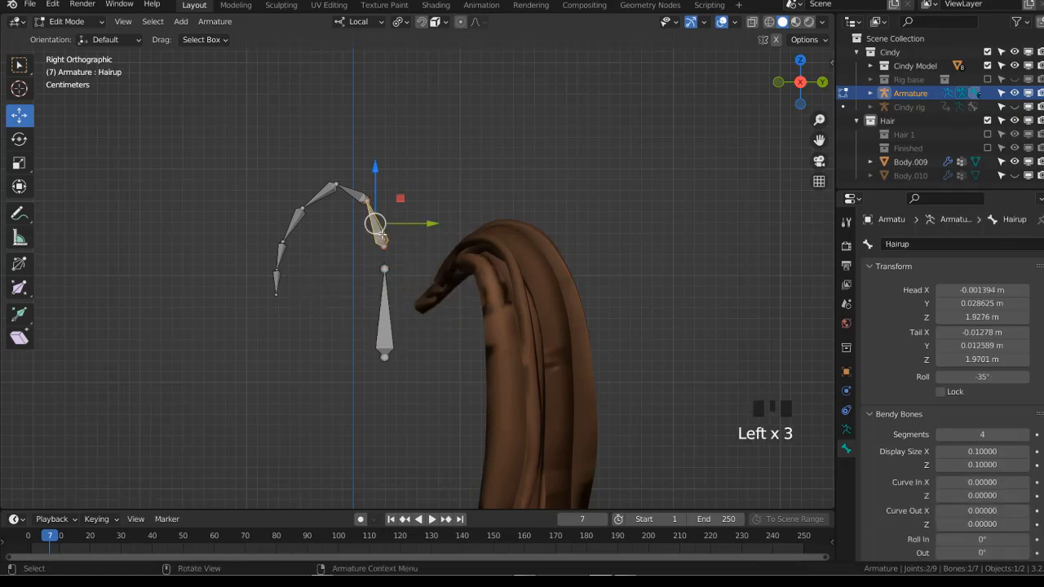
key(shift+d)
click(413, 266)
key(F2)
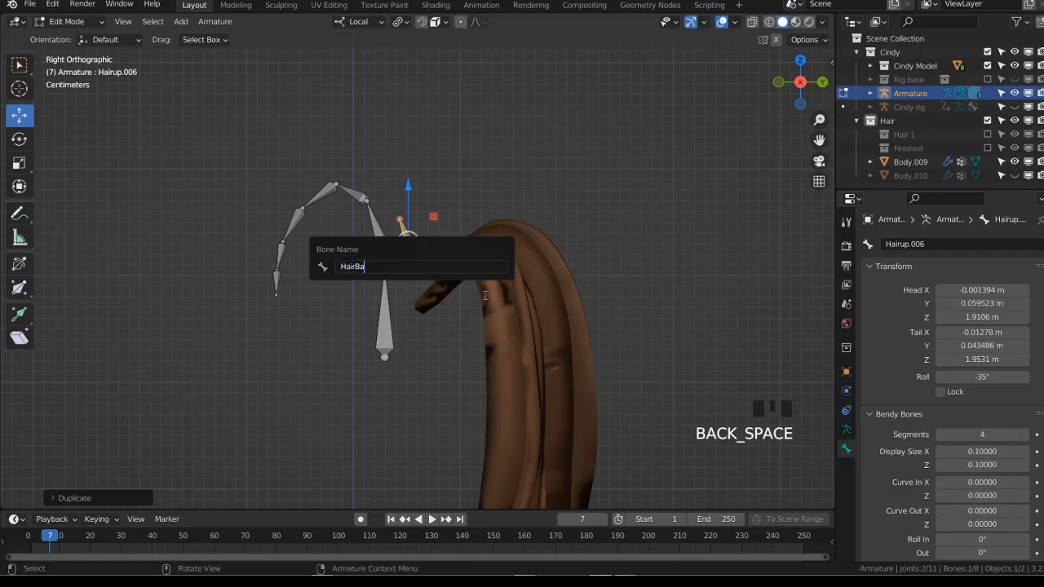
key(Return)
Disable Deform on the Hair base bone and copy the enabled Deform setting across the Hairup chain
click(392, 323)
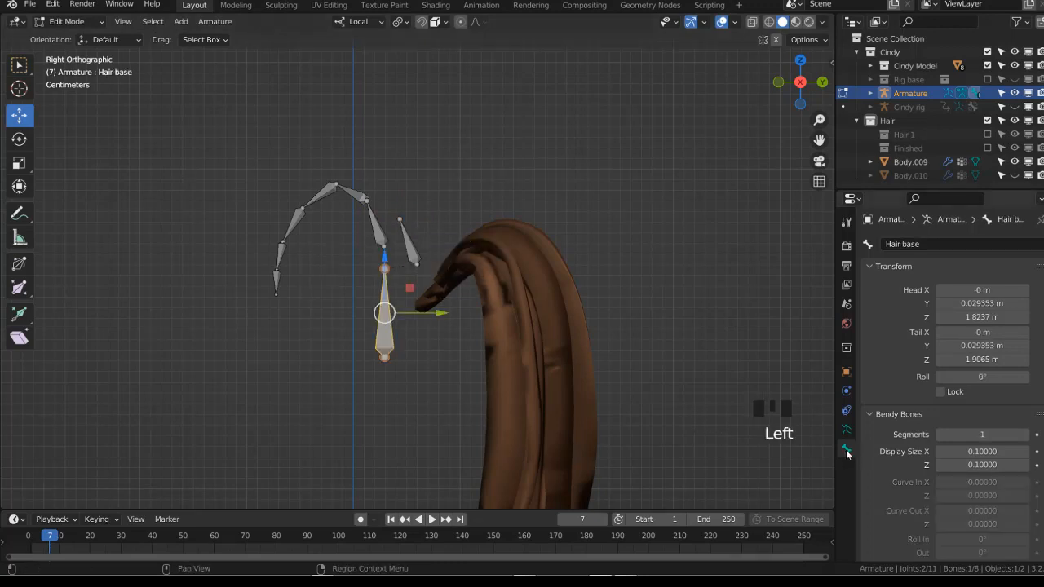
click(890, 414)
click(879, 450)
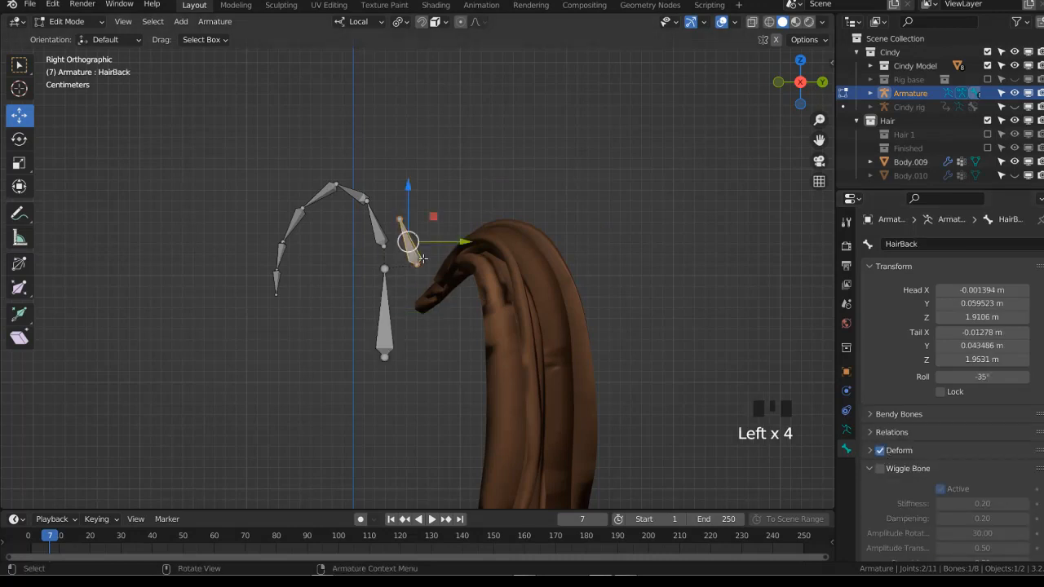
drag(226, 159, 359, 297)
shift+click(352, 208)
shift+click(285, 284)
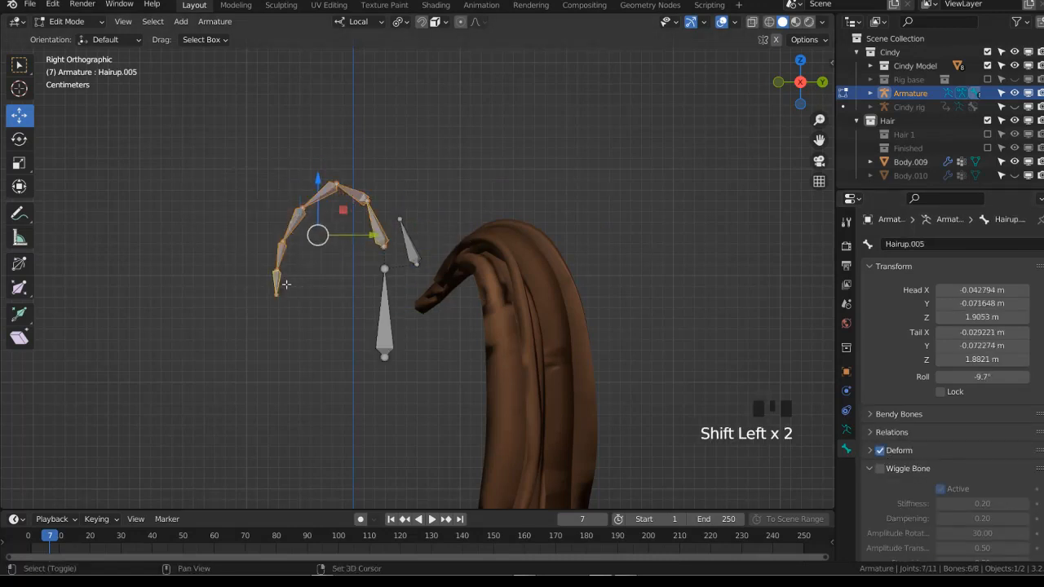
right_click(881, 453)
click(811, 459)
Place the HairBack bone at the ponytail's root, head near Y 0.067 m and Z 1.872 m, and scale it to 0 along X
click(409, 245)
key(alt+z)
key(KP_7)
key(s)
key(x)
key(0)
key(Return)
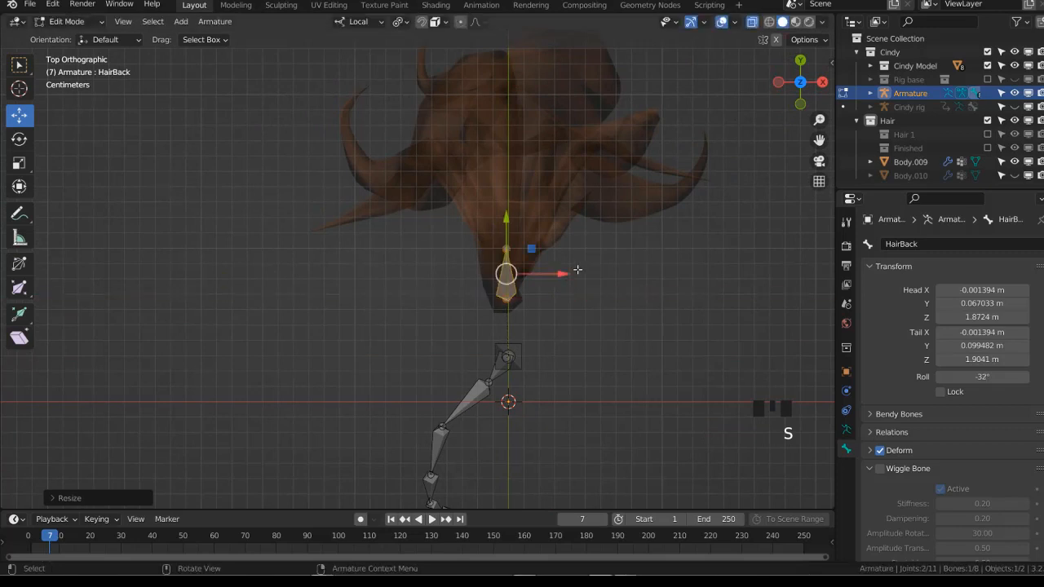
Move HairBack's tail to about Y 0.113 m, Z 1.923 m along the ponytail and set its roll to about -94°
key(KP_3)
click(431, 270)
key(g)
click(447, 247)
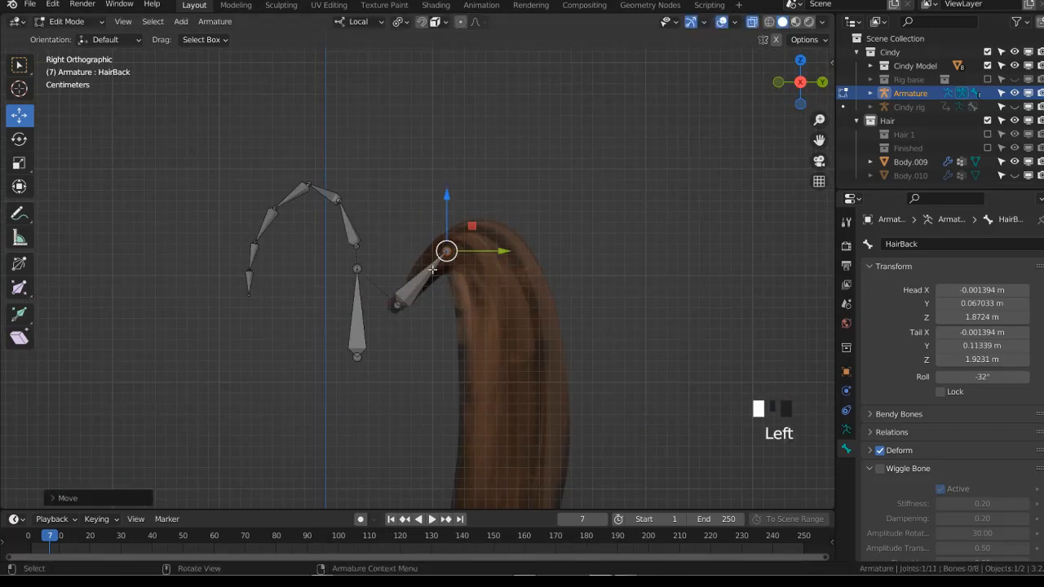
key(ctrl+r)
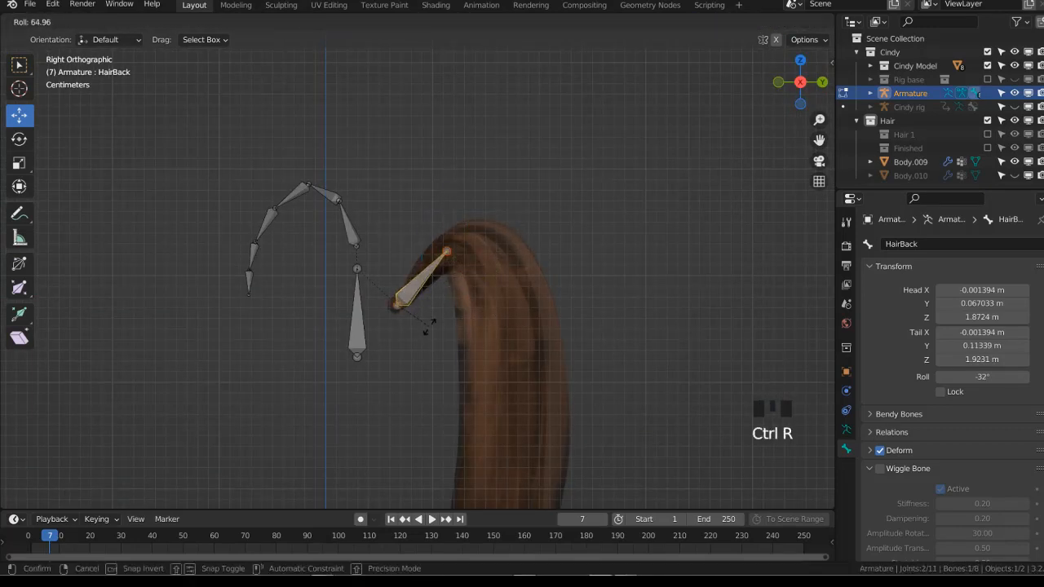
click(428, 326)
scroll(432, 320, down, 5)
shift+middle_drag(433, 320, 445, 259)
key(r)
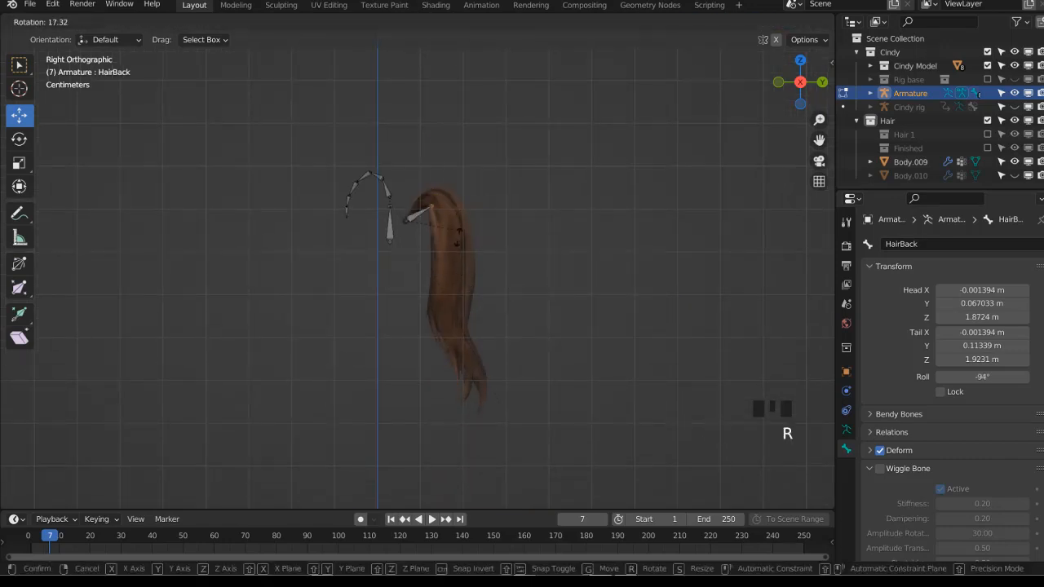
right_click(484, 376)
Extrude a bone from HairBack to the ponytail's tip, subdivide it once and move the joint to about Y 0.165 m, Z 1.896 m
key(e)
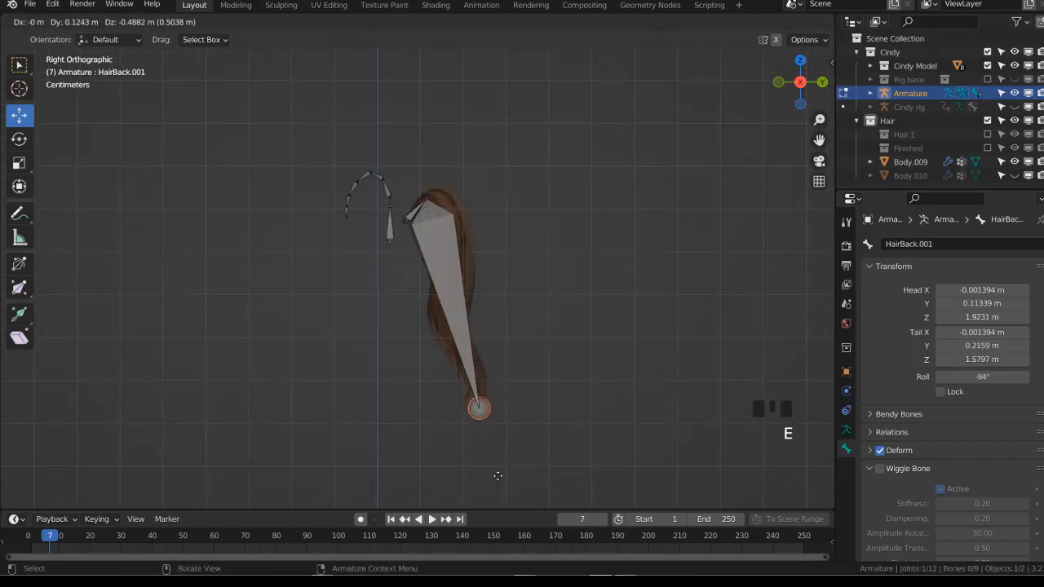
right_click(520, 246)
click(520, 246)
key(g)
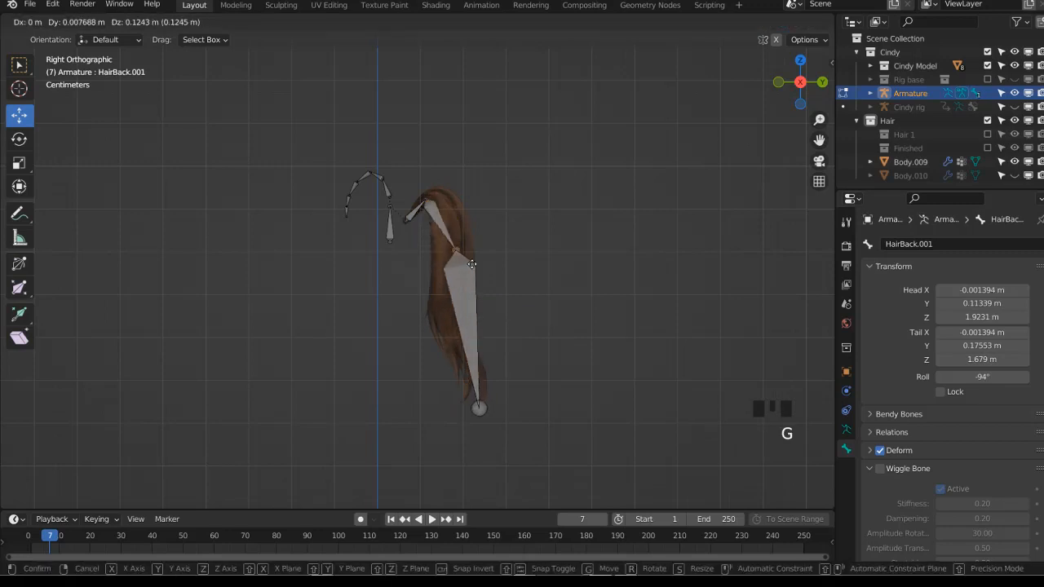
click(465, 226)
Subdivide the long lower ponytail bone with 4 cuts
click(460, 249)
right_click(530, 236)
click(531, 236)
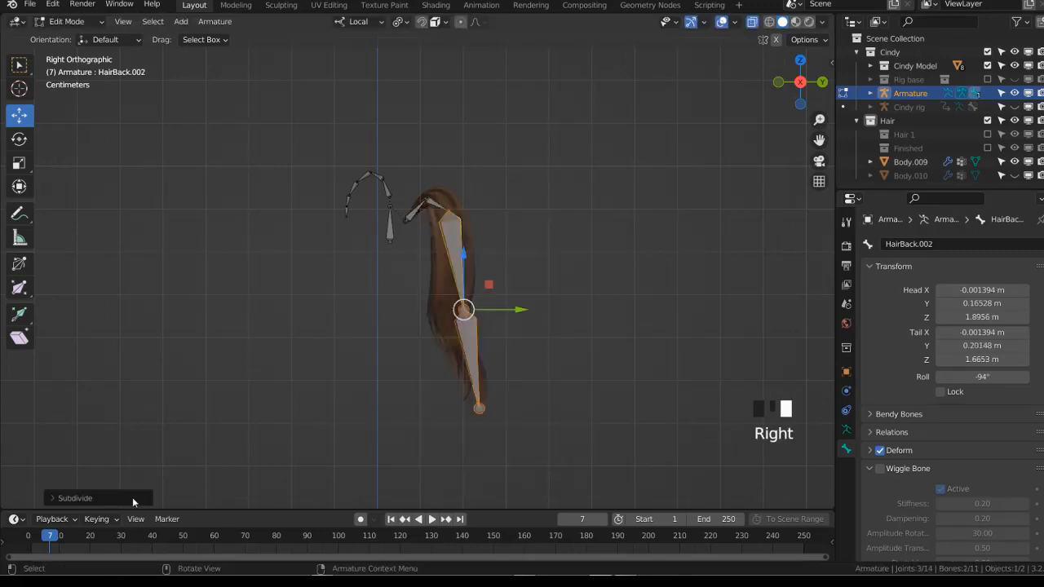
click(133, 500)
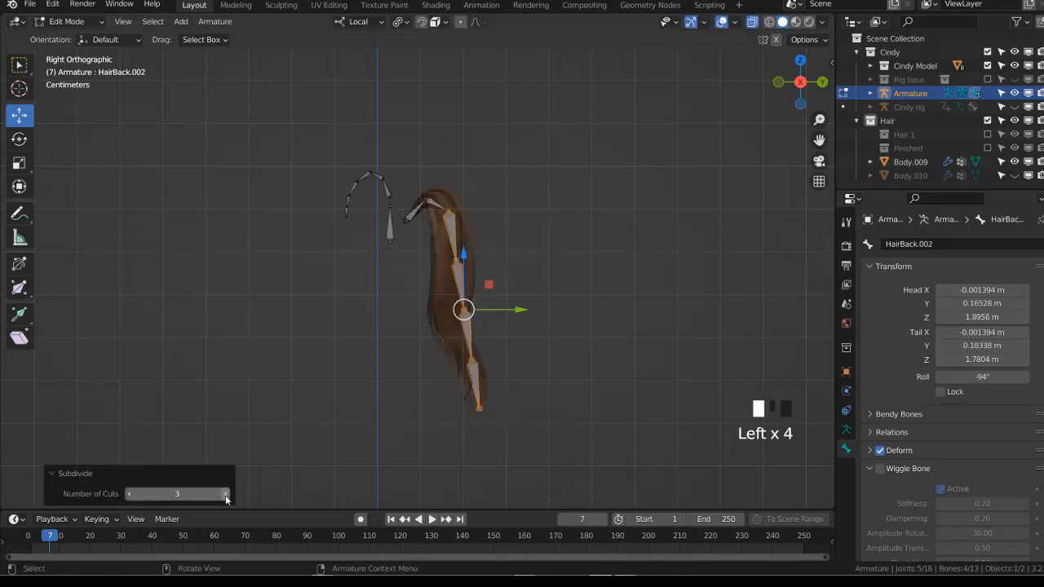
Move the mid-ponytail bone joints to follow the hair, near Y 0.178 m, Z 1.795 m and Y 0.176 m, Z 1.696 m
scroll(482, 269, up, 3)
click(489, 255)
key(g)
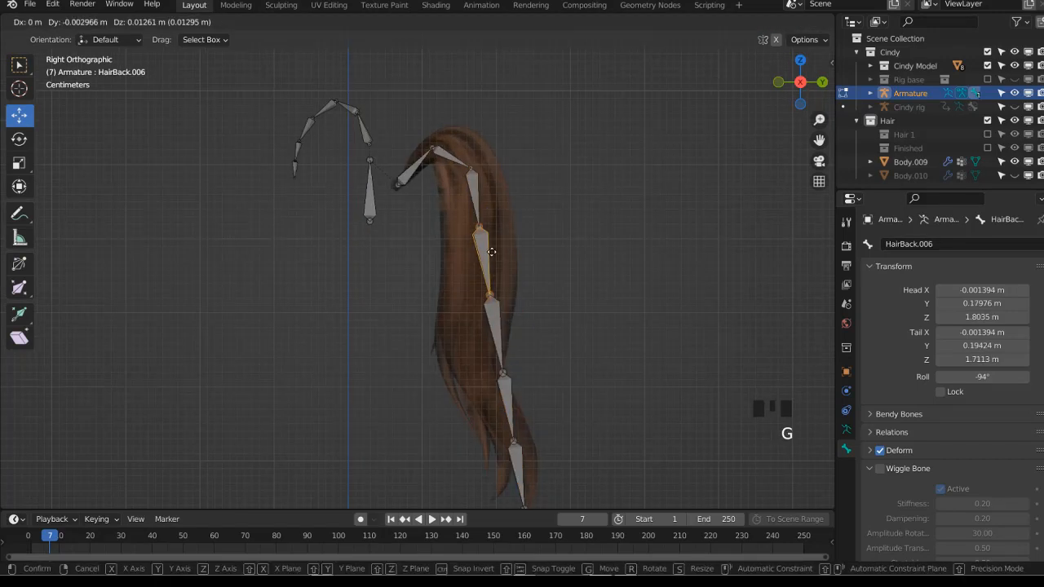
click(492, 267)
drag(475, 307, 504, 324)
key(g)
click(491, 329)
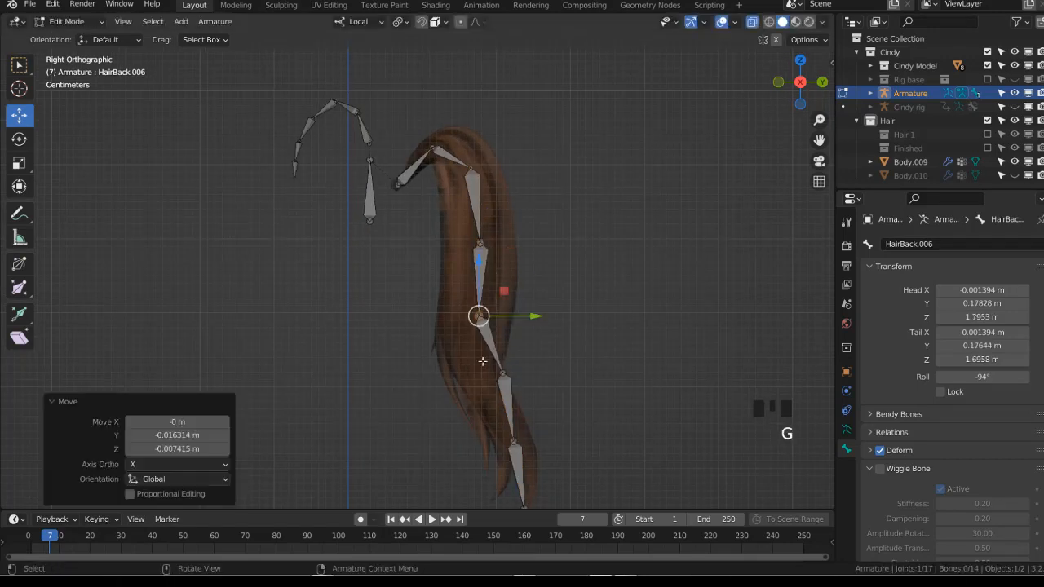
Shift the two lower joints of the HairBack chain inward to follow the ponytail's curve and turn X-ray off
drag(483, 361, 514, 390)
key(g)
click(501, 398)
key(g)
click(517, 473)
key(alt+z)
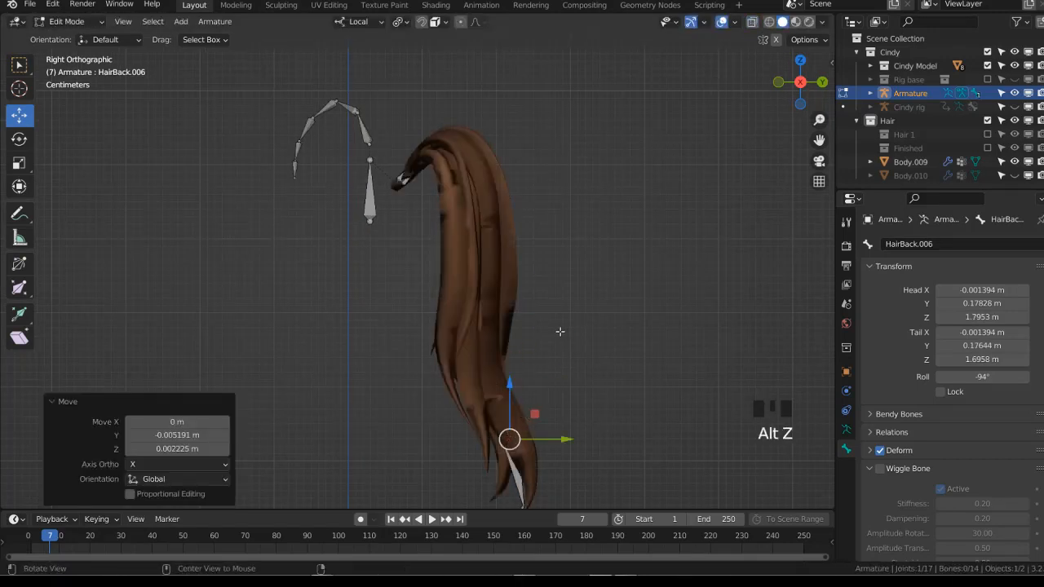
Check the HairBack chain against the ponytail from behind and from the front, and save the file
middle_drag(559, 332, 446, 341)
scroll(445, 341, down, 2)
scroll(446, 341, down, 1)
click(591, 297)
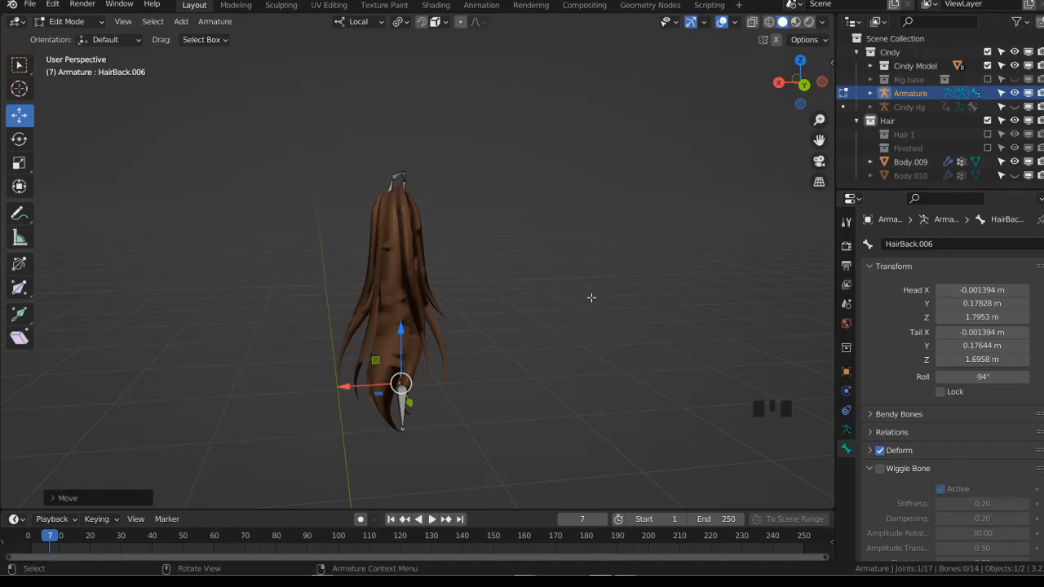
key(KP_1)
scroll(588, 289, up, 4)
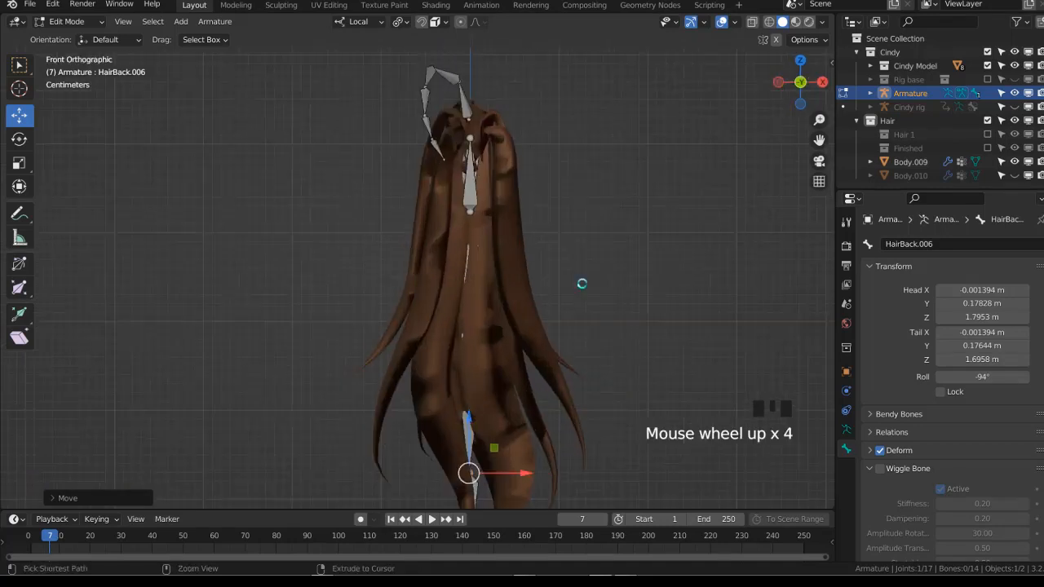
key(ctrl+s)
Check the chain's fit in the ponytail from the side with X-ray on and off, and save Cindy Rigify 7.blend
key(KP_3)
scroll(610, 305, down, 4)
middle_drag(609, 306, 582, 332)
key(KP_3)
scroll(567, 303, up, 2)
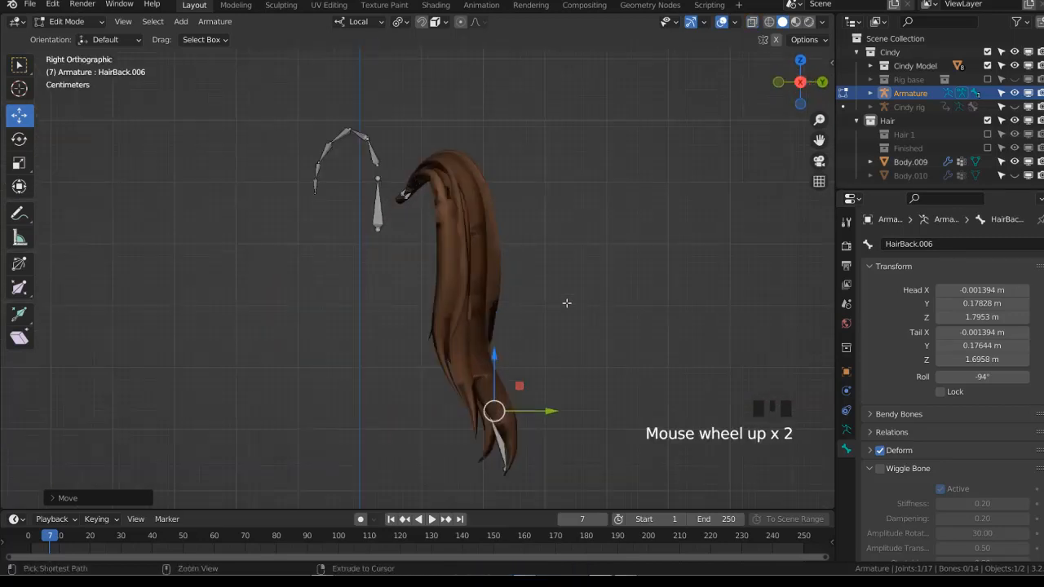
key(ctrl+s)
key(alt+z)
scroll(567, 303, down, 4)
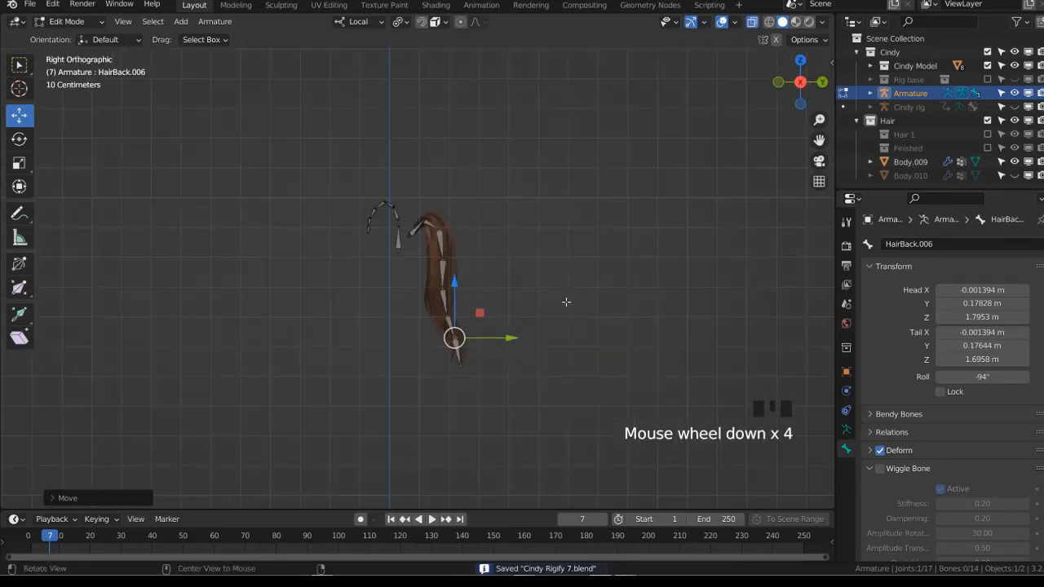
key(alt+z)
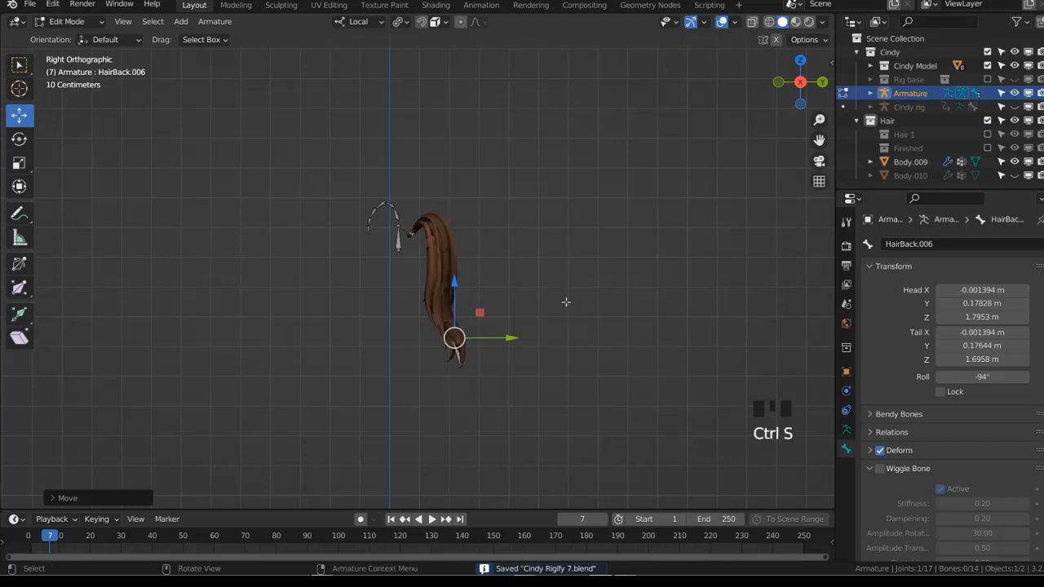
scroll(566, 302, up, 2)
Leave bone editing and remove the DEF-spine.006 vertex group from the ponytail mesh Body.009
key(ctrl+Tab)
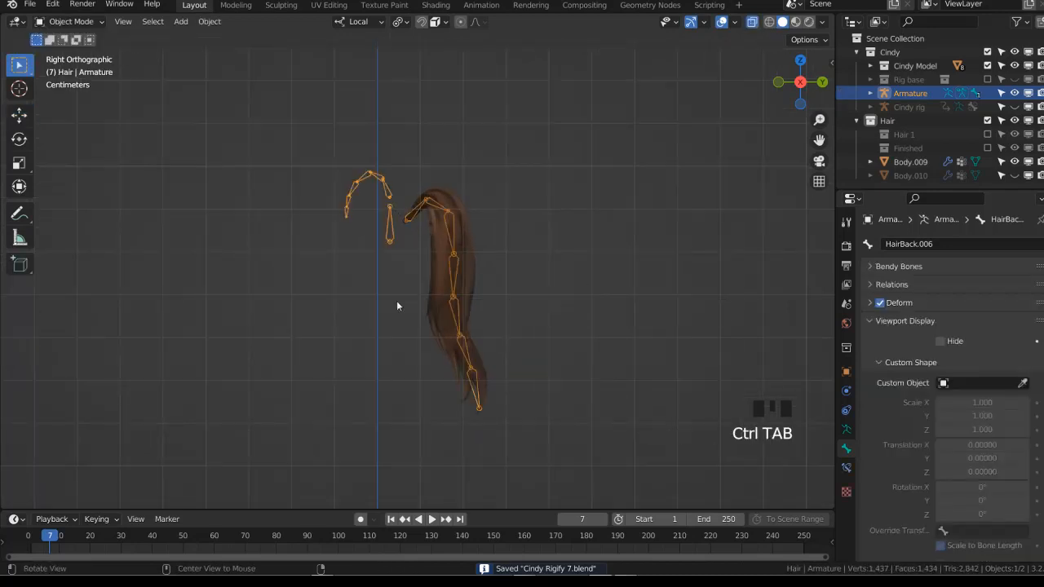
click(438, 302)
click(846, 467)
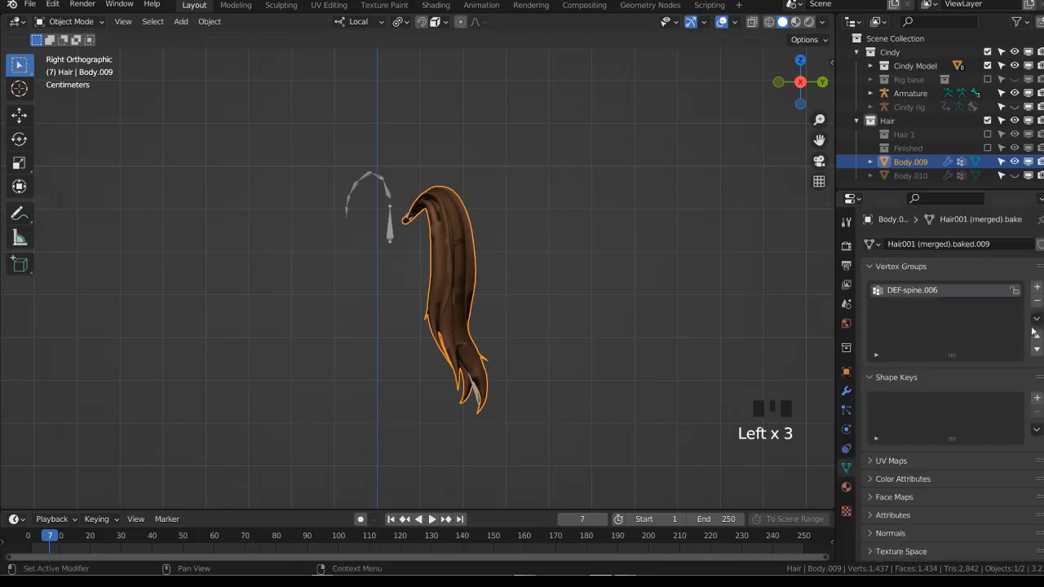
click(1037, 302)
Add a cube, shrink it and move it up beside the ponytail
scroll(529, 302, down, 7)
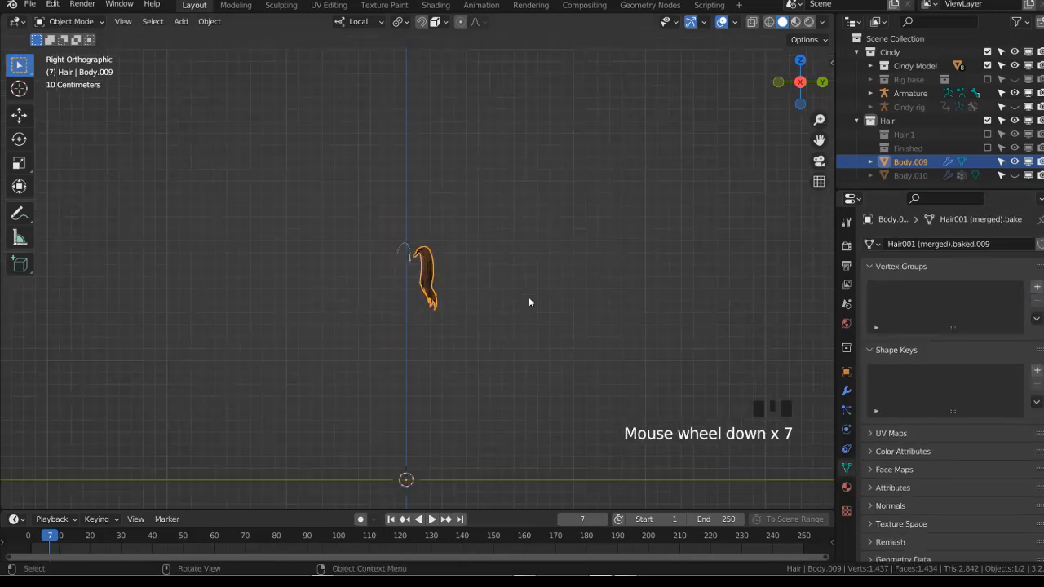
key(shift+a)
mouse_move(454, 196)
click(641, 210)
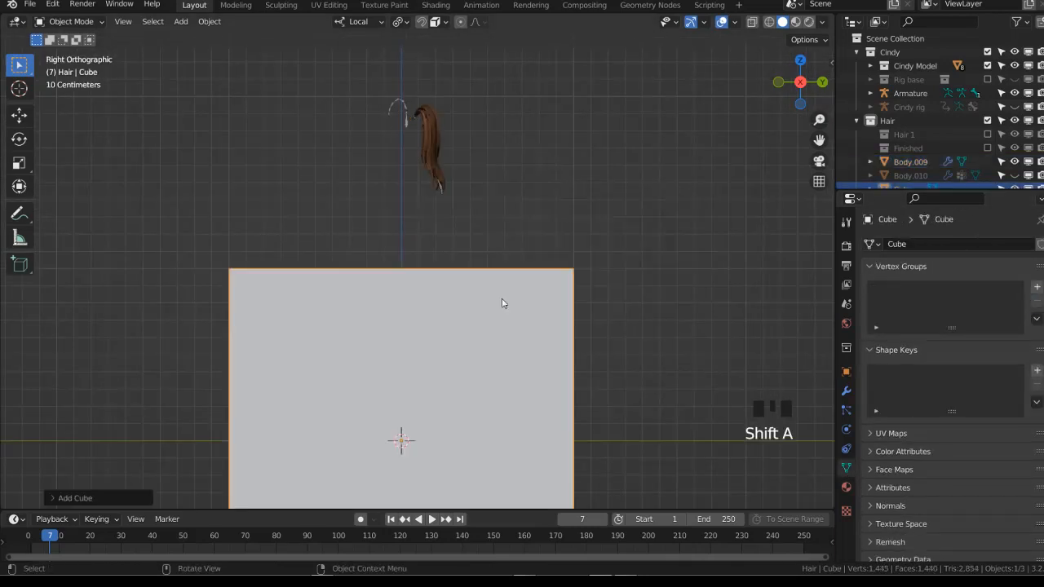
key(s)
click(442, 418)
key(g)
click(469, 91)
shift+middle_drag(487, 158, 501, 339)
scroll(522, 343, up, 5)
key(g)
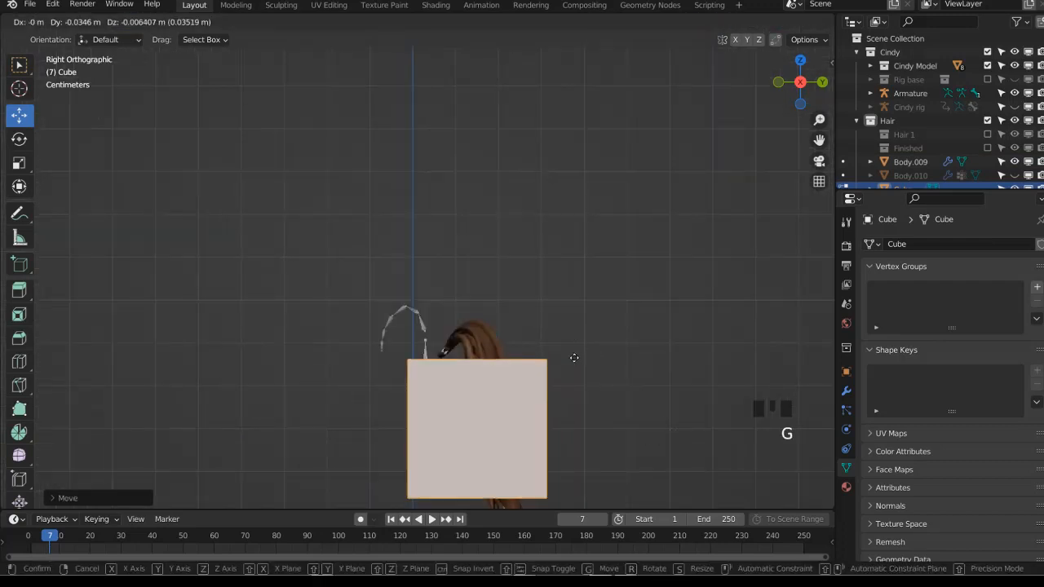
click(545, 282)
key(s)
click(483, 328)
Return to Object Mode and delete the cube
scroll(538, 346, up, 5)
key(alt+z)
scroll(566, 277, down, 6)
shift+middle_drag(599, 386, 435, 304)
key(Tab)
key(x)
click(522, 315)
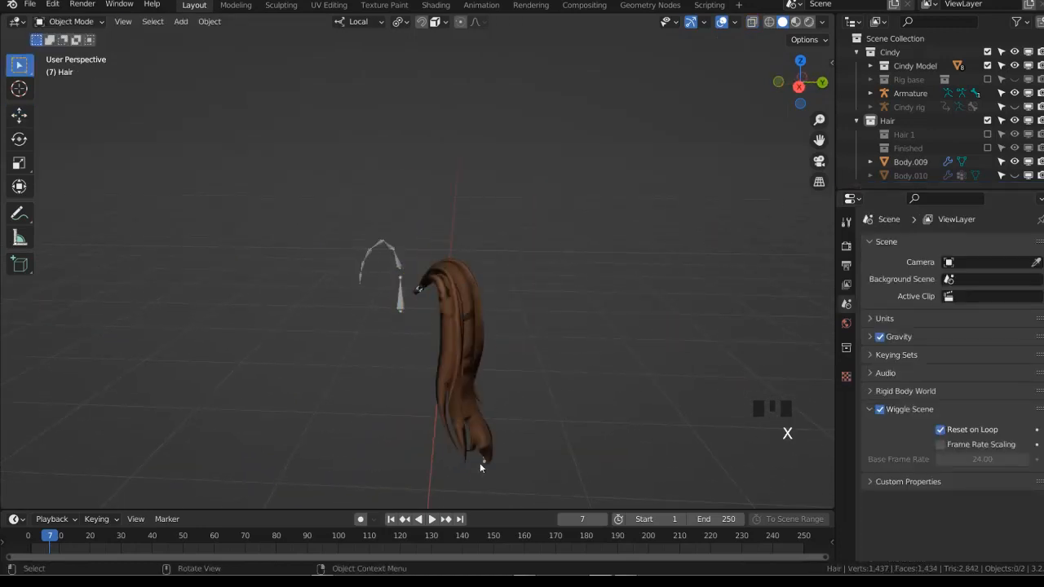
Open the ponytail mesh Body.009 for editing and select all of its geometry
click(480, 463)
middle_drag(527, 462, 566, 463)
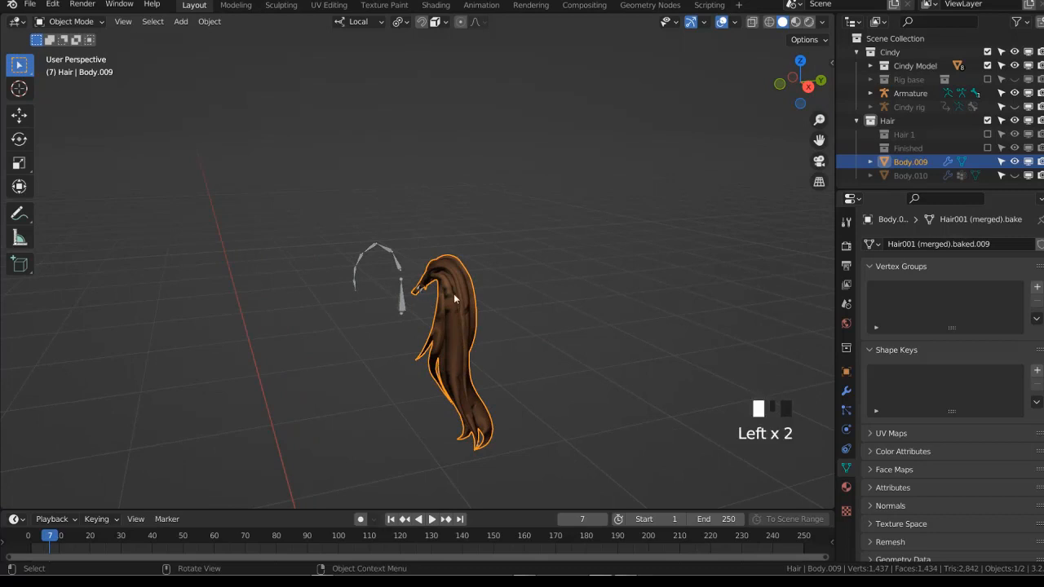
mouse_move(454, 299)
middle_down()
mouse_move(440, 299)
mouse_move(454, 303)
middle_up()
key(Tab)
key(a)
Create a collection named Hair 2 inside the Hair collection, place it below Hair 1 and move Body.009 into it
click(898, 121)
click(897, 121)
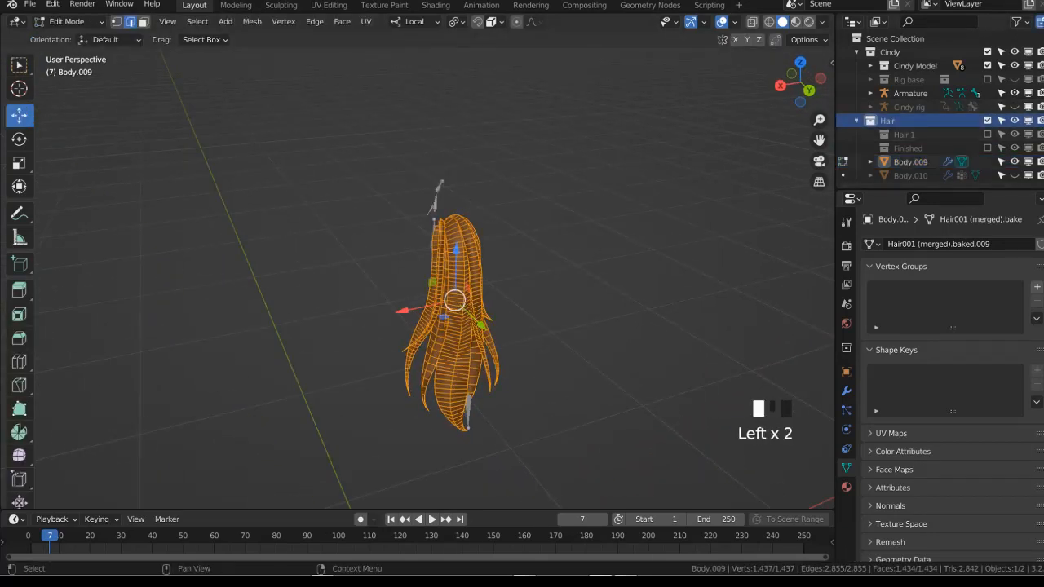
click(909, 162)
double_click(910, 162)
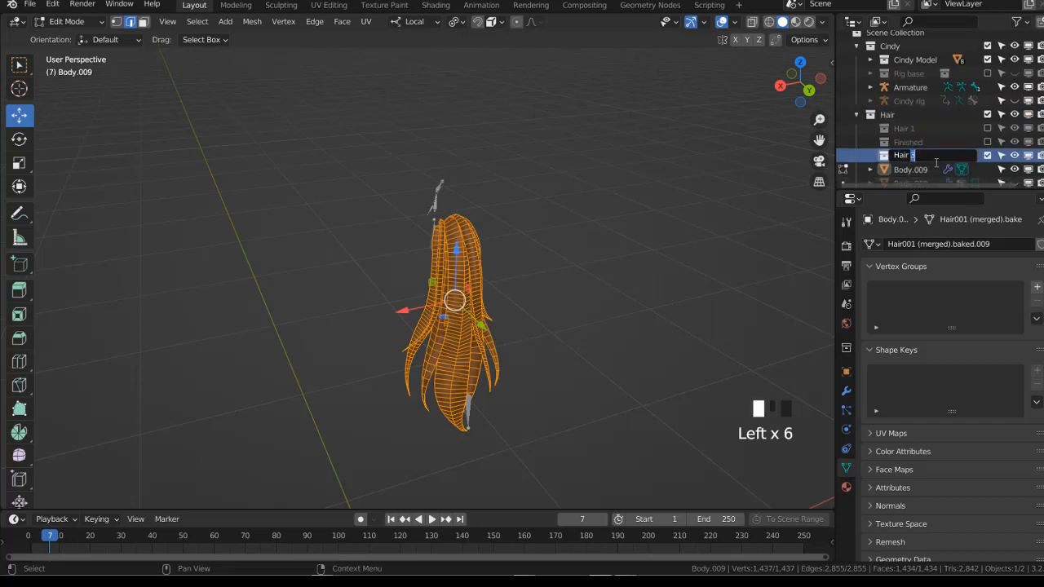
text(2)
key(Return)
drag(937, 161, 895, 144)
click(892, 170)
click(897, 155)
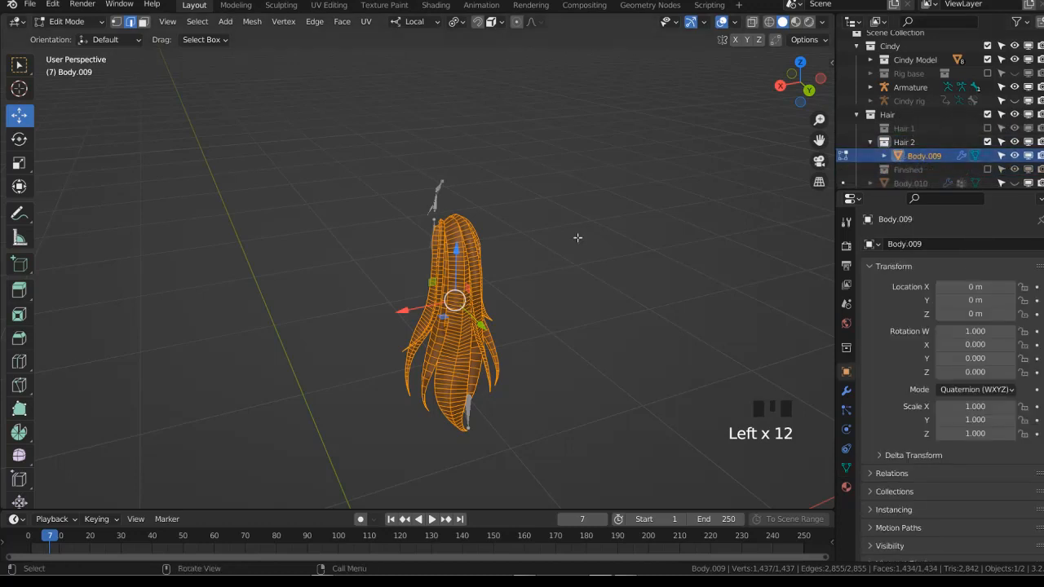
Separate the ponytail mesh by loose parts and return to Object Mode
key(p)
click(601, 230)
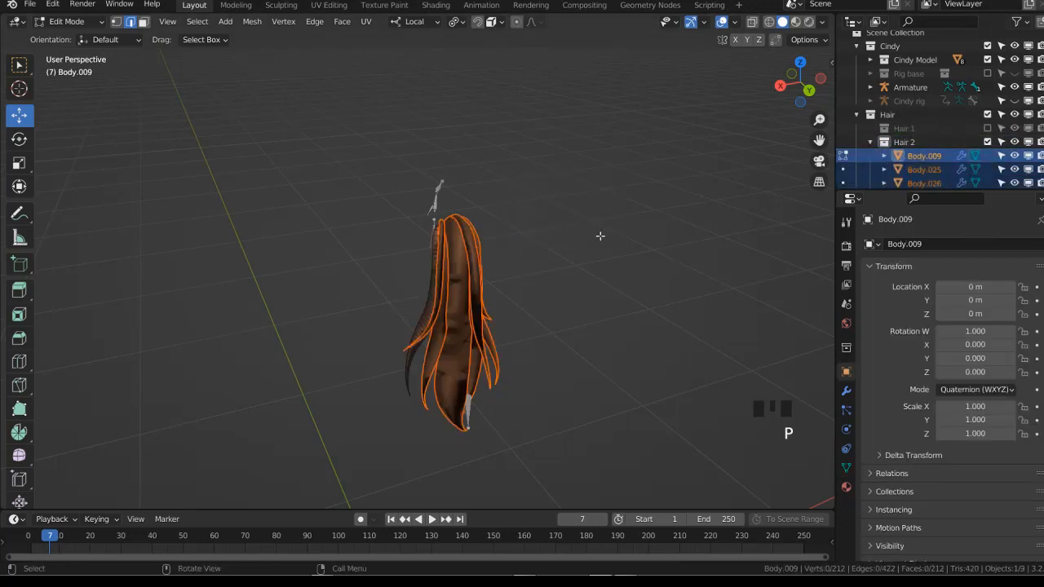
key(Tab)
Isolate the Body.009 side strand together with the armature by hiding all other objects
click(532, 315)
middle_drag(532, 315, 473, 319)
shift+click(403, 230)
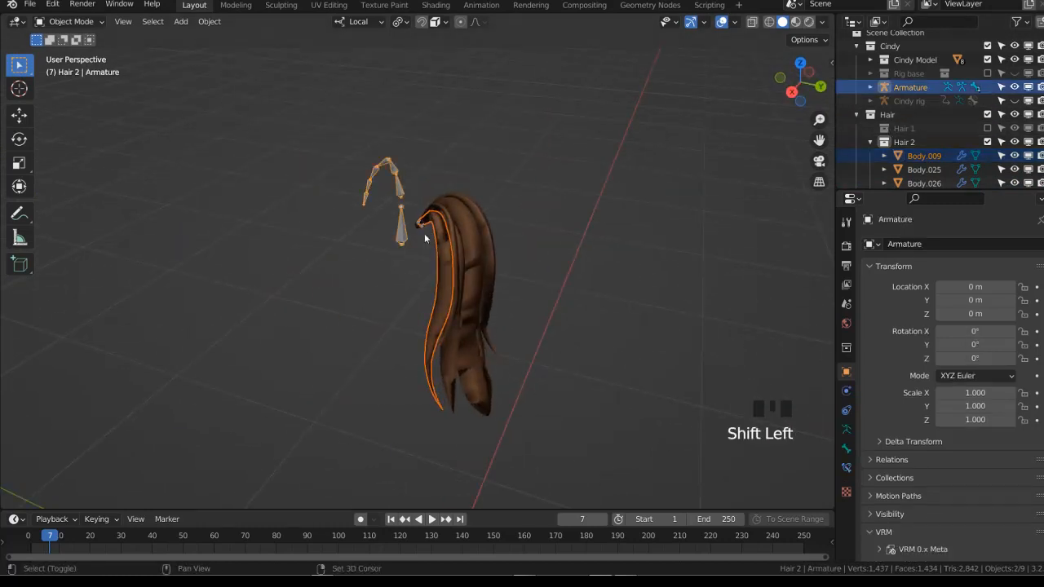
key(shift+h)
middle_drag(455, 221, 448, 309)
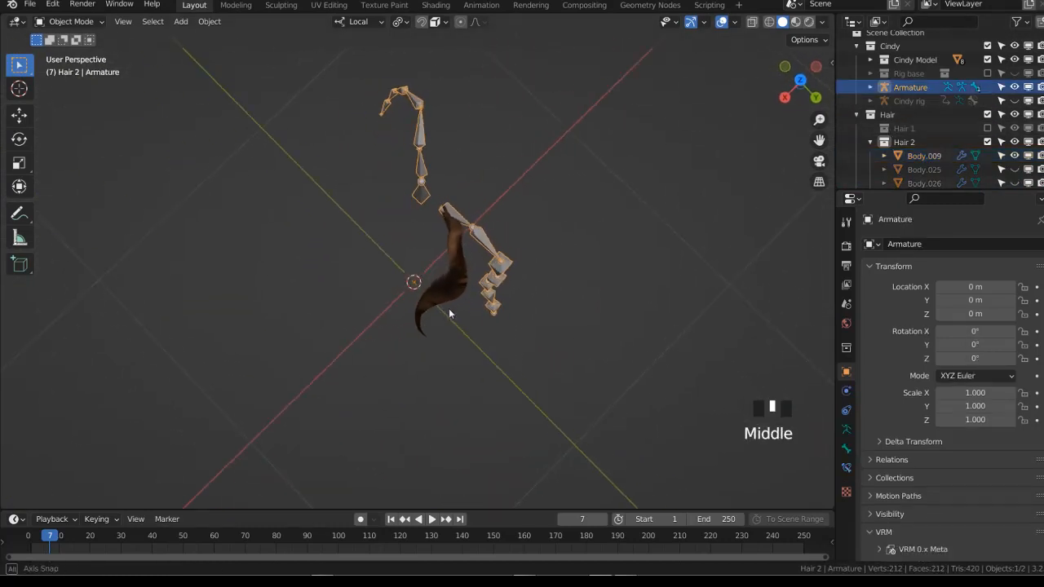
scroll(456, 278, up, 2)
Open the armature for editing and move the root joint of the HairBack chain beside Body.009 onto the strand's root end
key(Tab)
key(a)
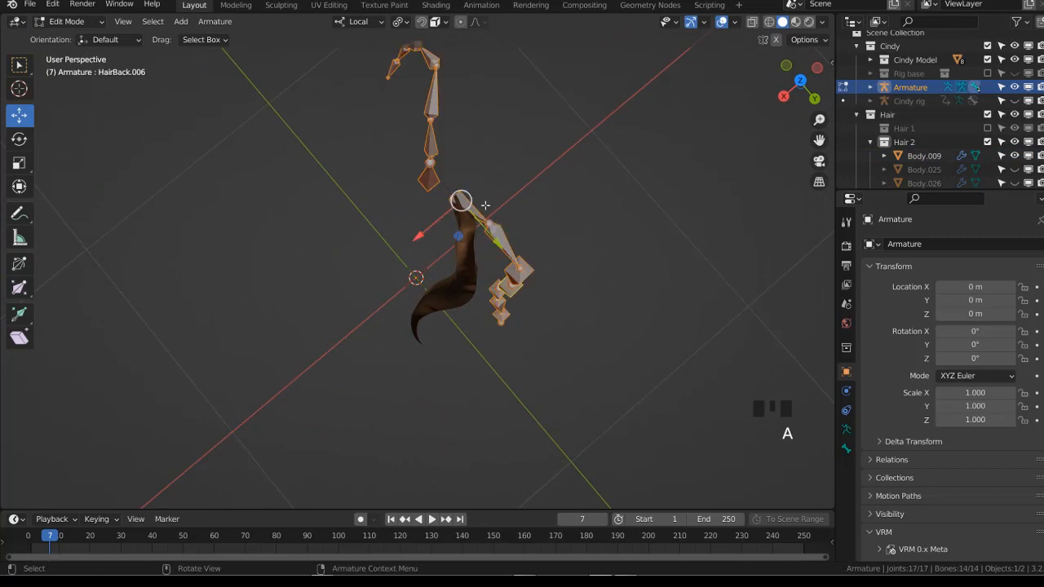
drag(555, 361, 448, 191)
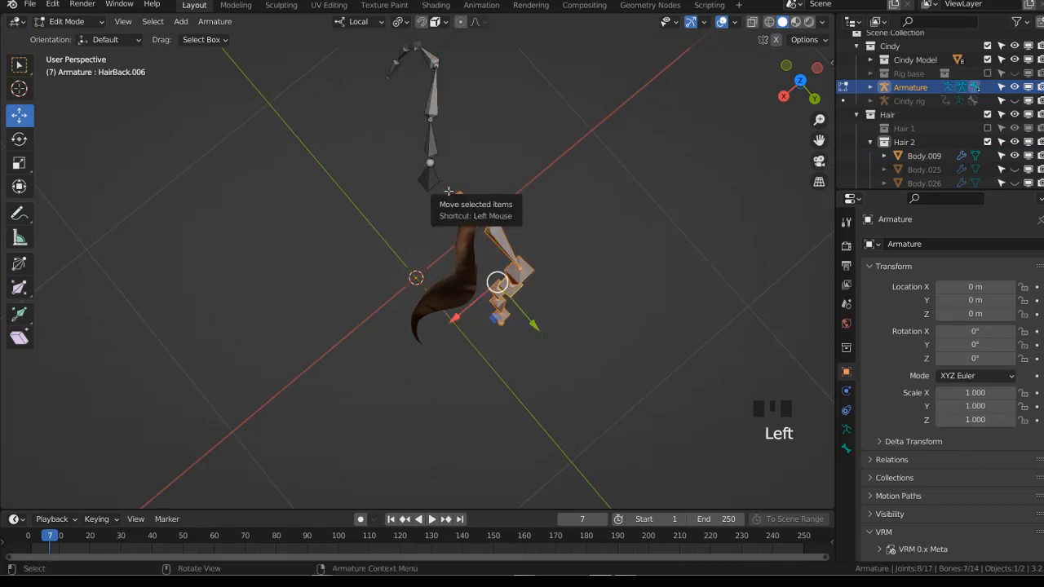
scroll(447, 191, up, 3)
middle_drag(448, 191, 480, 155)
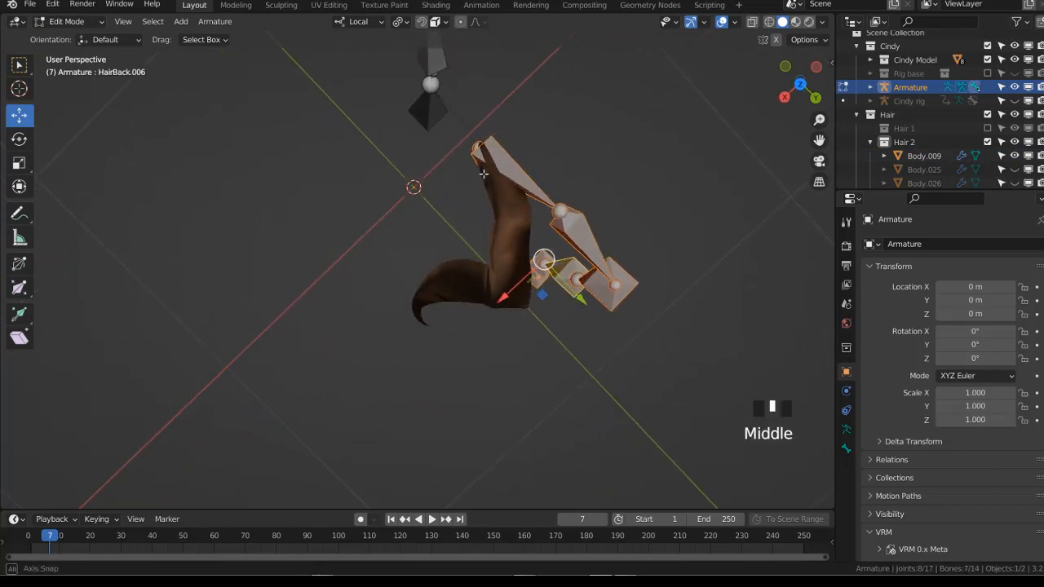
key(alt+z)
click(480, 155)
key(g)
right_click(449, 65)
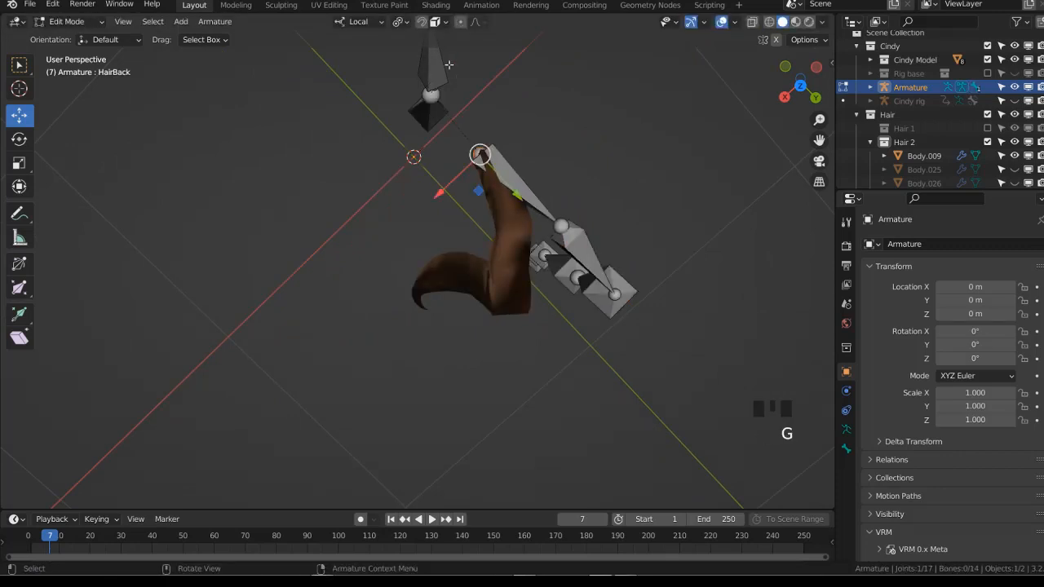
key(g)
click(501, 152)
Move the second and third joints of the HairBack chain inside the curved upper part of the strand
click(562, 227)
key(g)
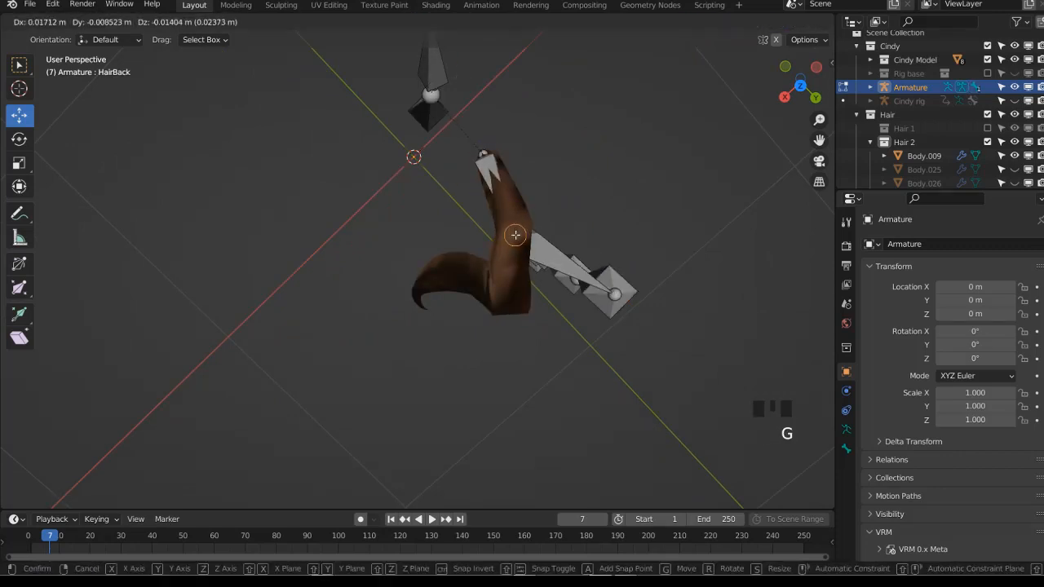
click(516, 235)
click(616, 296)
key(g)
click(563, 281)
middle_drag(563, 282, 457, 173)
scroll(455, 172, up, 1)
key(g)
click(461, 151)
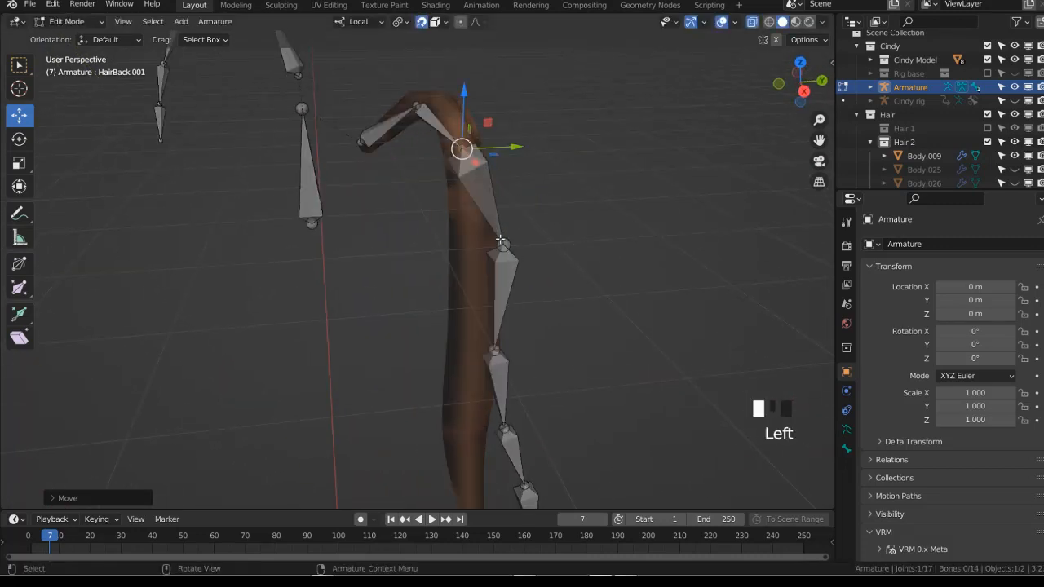
Move the fourth, fifth and sixth joints of the HairBack chain inside the strand's middle section
click(506, 244)
key(g)
click(475, 265)
click(495, 350)
key(g)
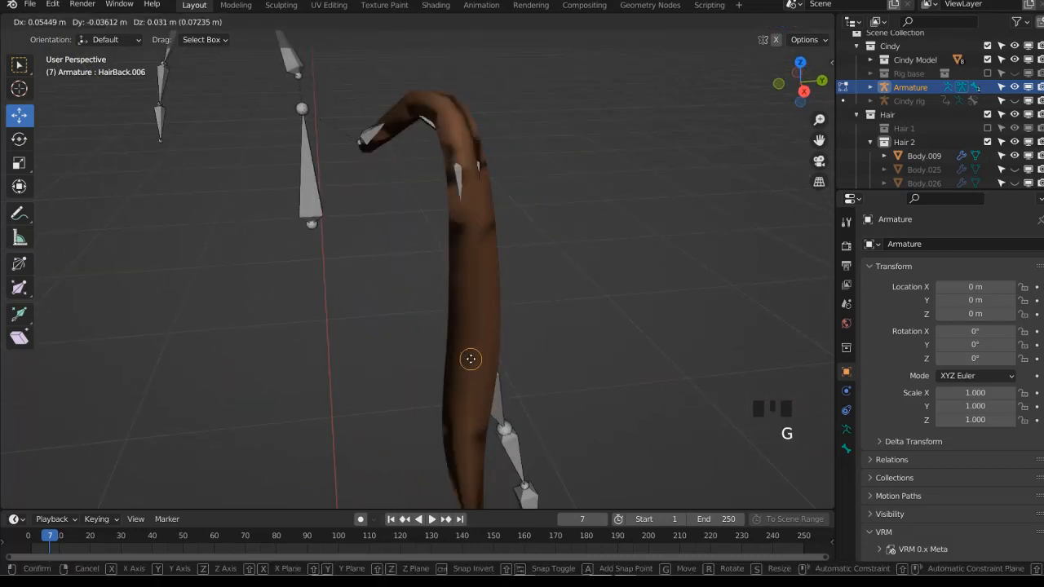
click(470, 359)
scroll(531, 395, down, 1)
click(497, 400)
shift+middle_drag(521, 410, 515, 349)
key(g)
click(479, 331)
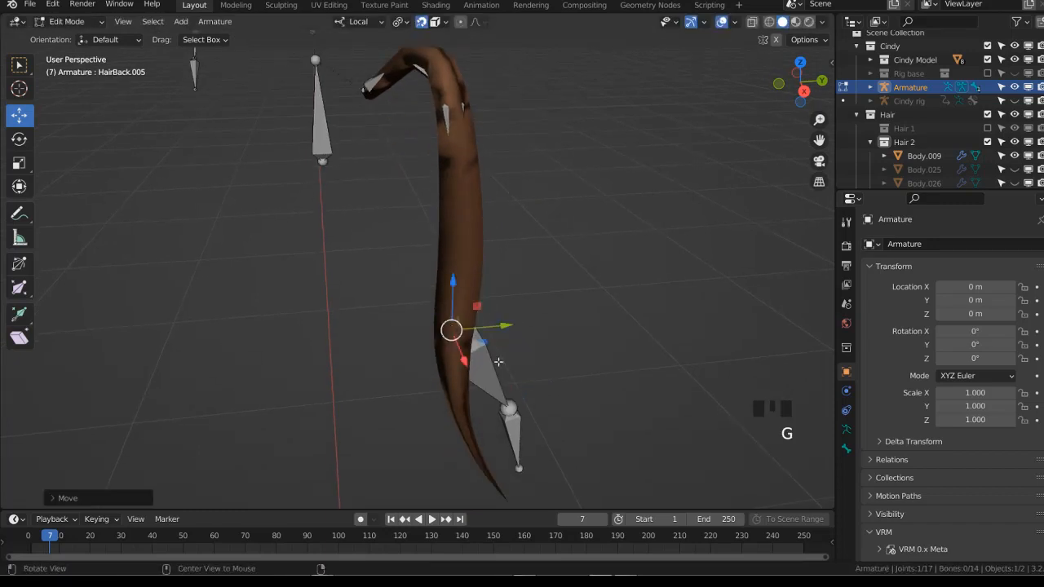
Move the last two joints of the HairBack chain inside the lower part of the strand
key(alt+z)
click(503, 406)
key(g)
click(459, 389)
click(521, 468)
key(g)
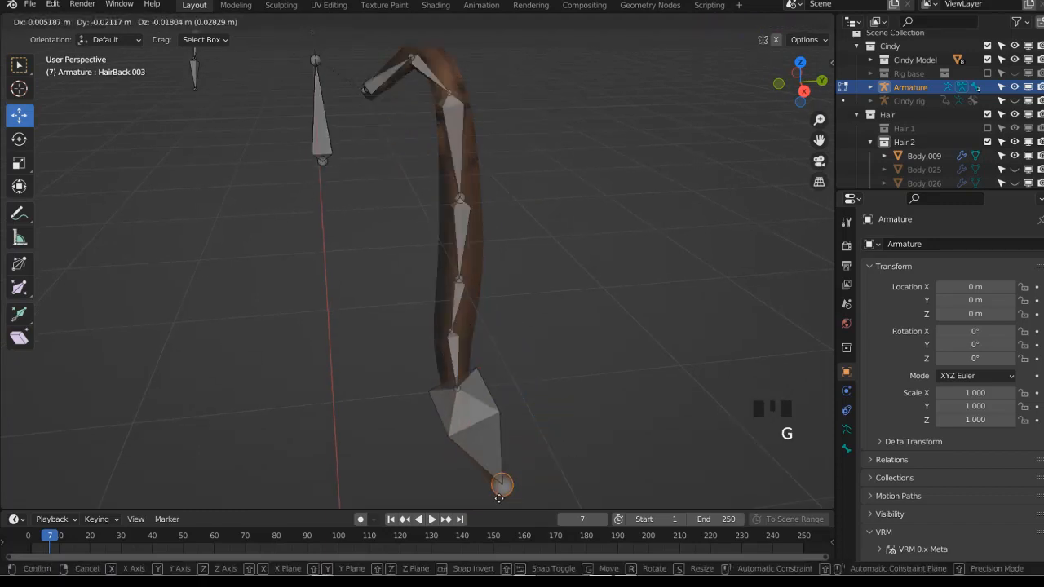
click(478, 446)
Scale up the last bone, HairBack.003, to lengthen it towards the strand's tip
middle_drag(478, 446, 563, 313)
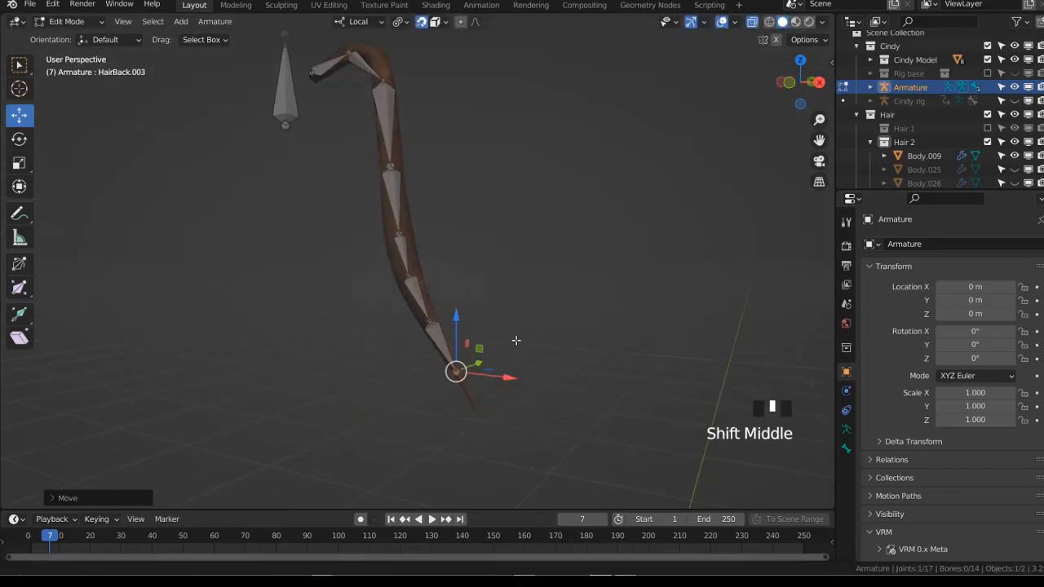
key(alt+z)
key(alt+z)
shift+middle_drag(494, 360, 485, 307)
key(alt+z)
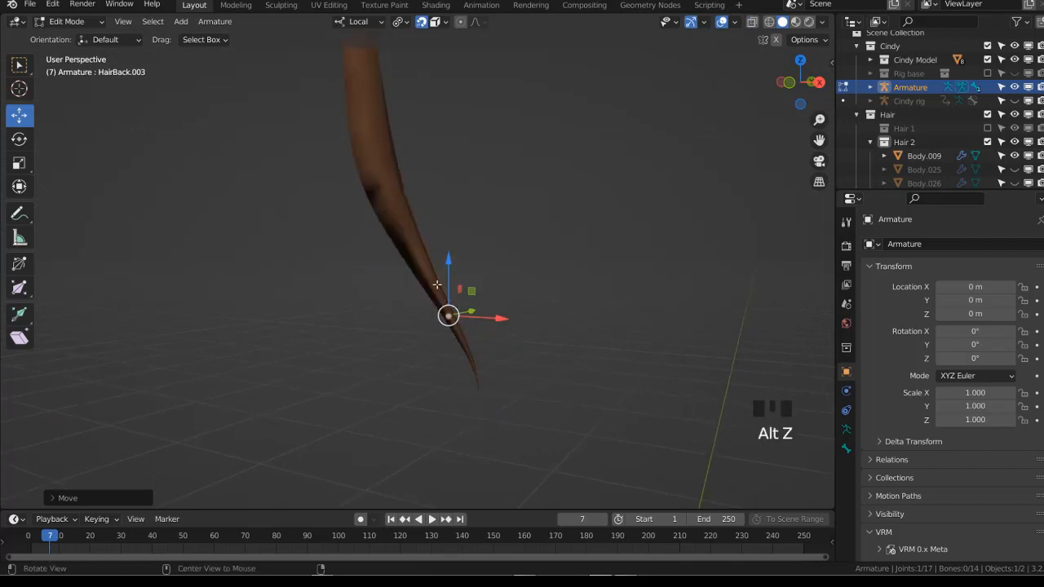
key(alt+z)
click(429, 279)
key(s)
click(493, 409)
click(494, 402)
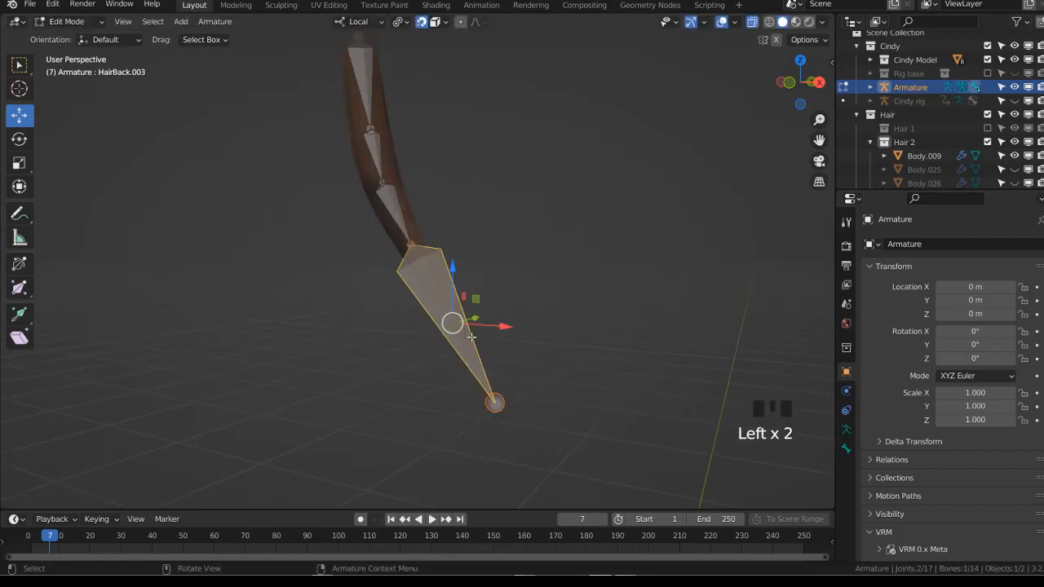
Subdivide the lengthened HairBack.003 bone once and place the new middle joint inside the strand
right_click(493, 403)
click(454, 322)
key(g)
click(452, 321)
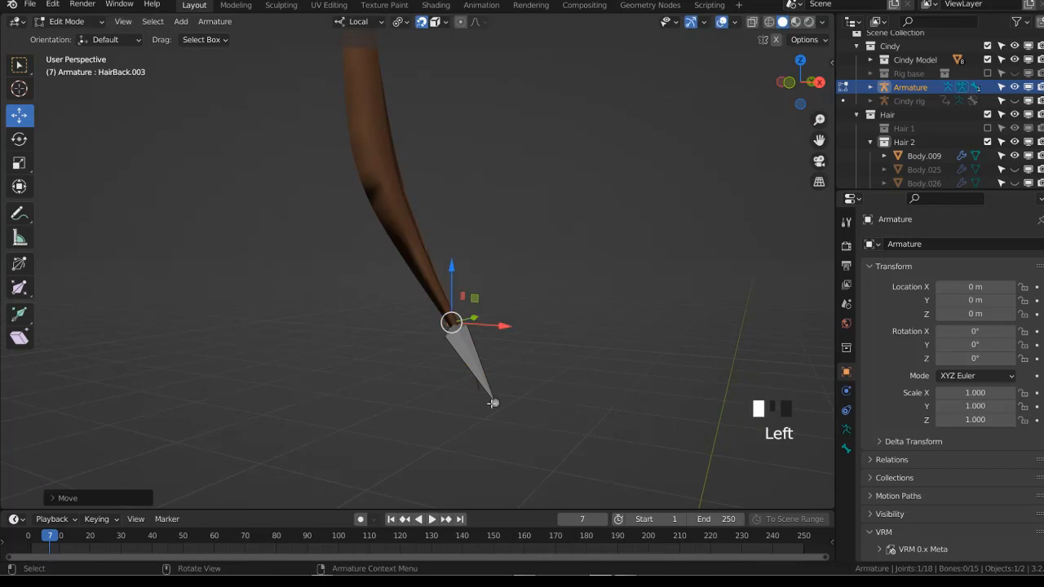
Align the end joint of the HairBack chain with the strand's tip, adjusting it in front view
middle_drag(451, 321, 506, 419)
key(g)
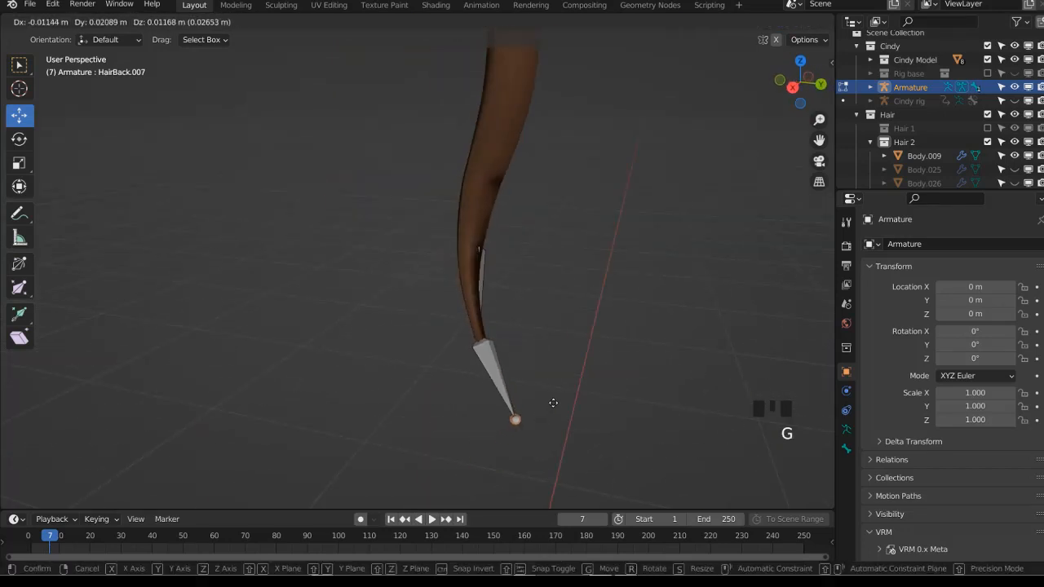
click(553, 403)
key(KP_1)
shift+middle_drag(595, 322, 602, 252)
key(g)
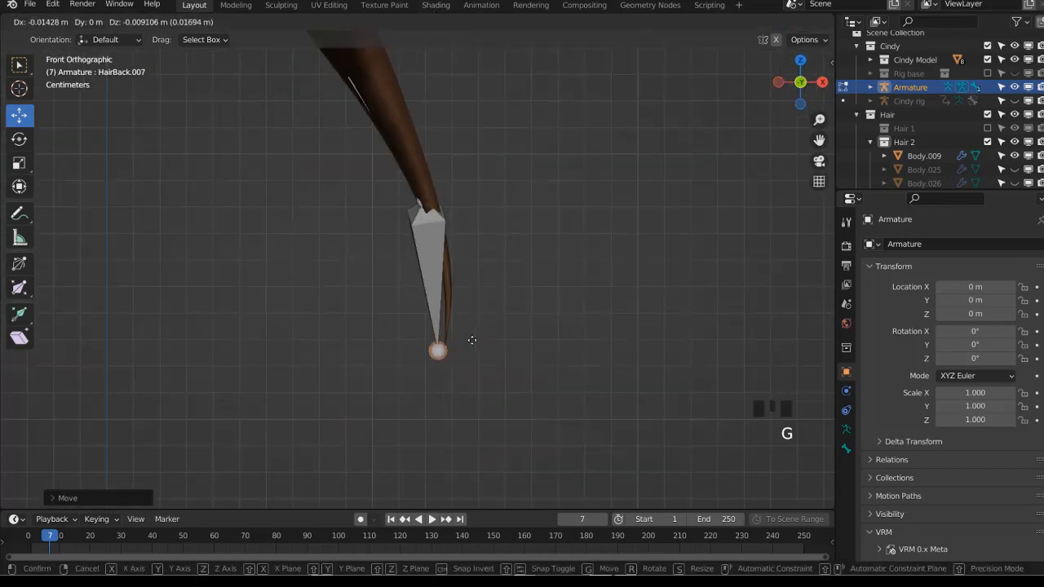
click(481, 338)
Center the joint between the last two bones inside the strand using the front and right views
key(alt+z)
click(430, 224)
click(426, 203)
key(s)
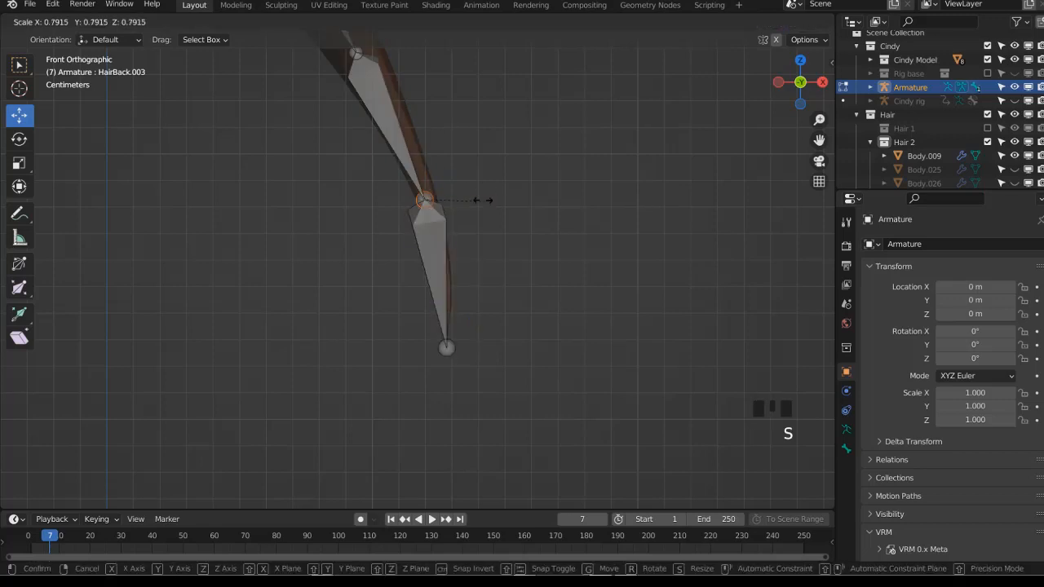
right_click(461, 191)
key(g)
click(431, 221)
key(KP_3)
key(g)
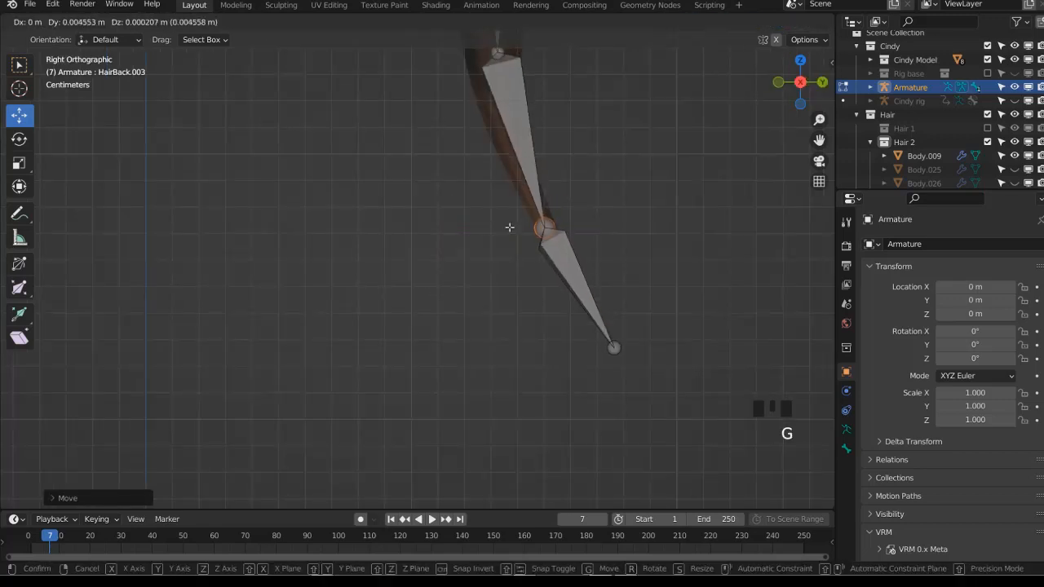
click(522, 214)
Select all bones of the strand's HairBack chain and recalculate their roll to the View Axis from the front view
scroll(528, 210, down, 6)
key(alt+z)
drag(392, 211, 563, 452)
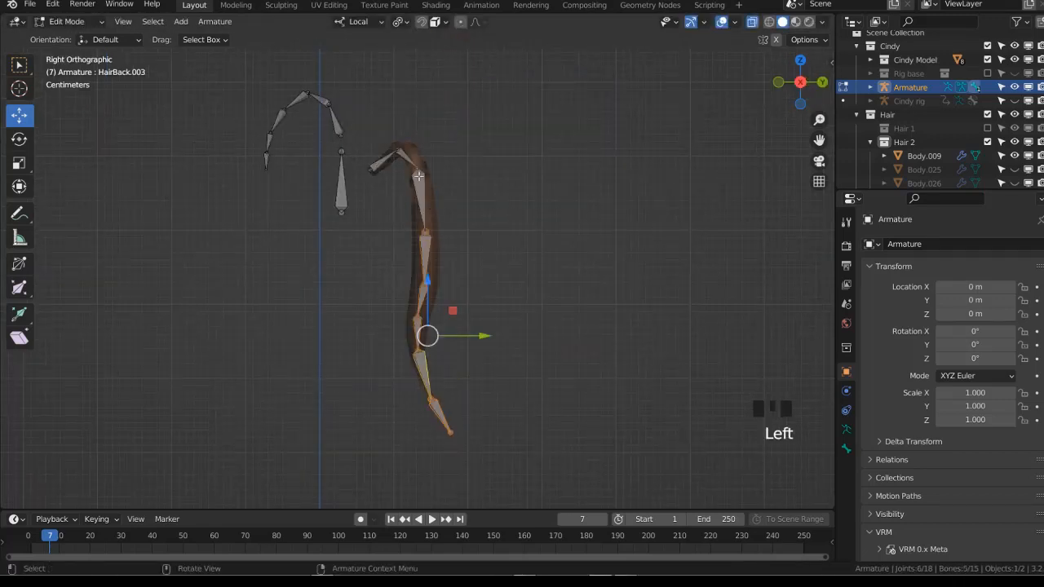
middle_drag(563, 453, 433, 204)
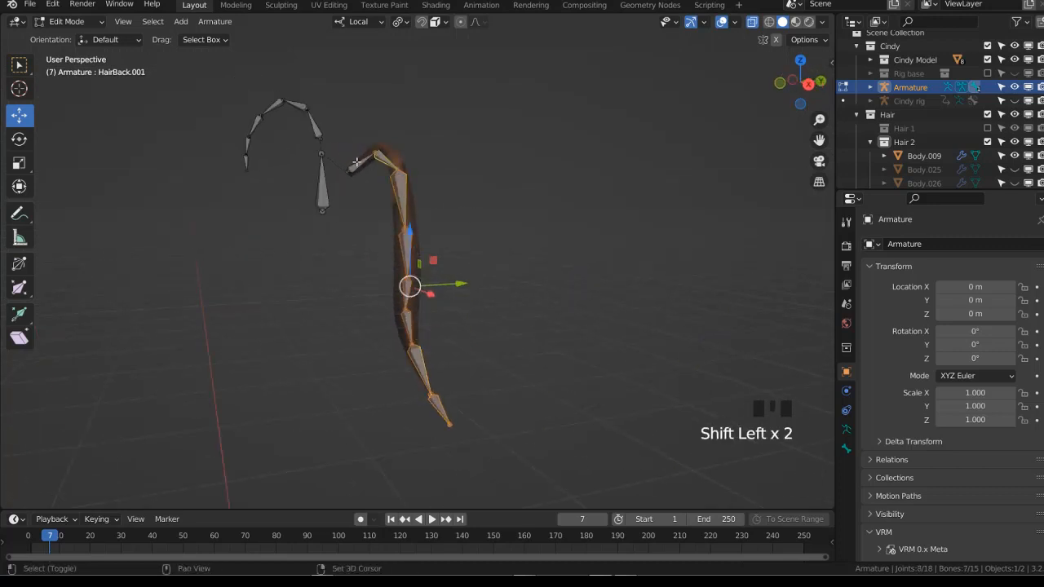
key(shift+n)
key(Escape)
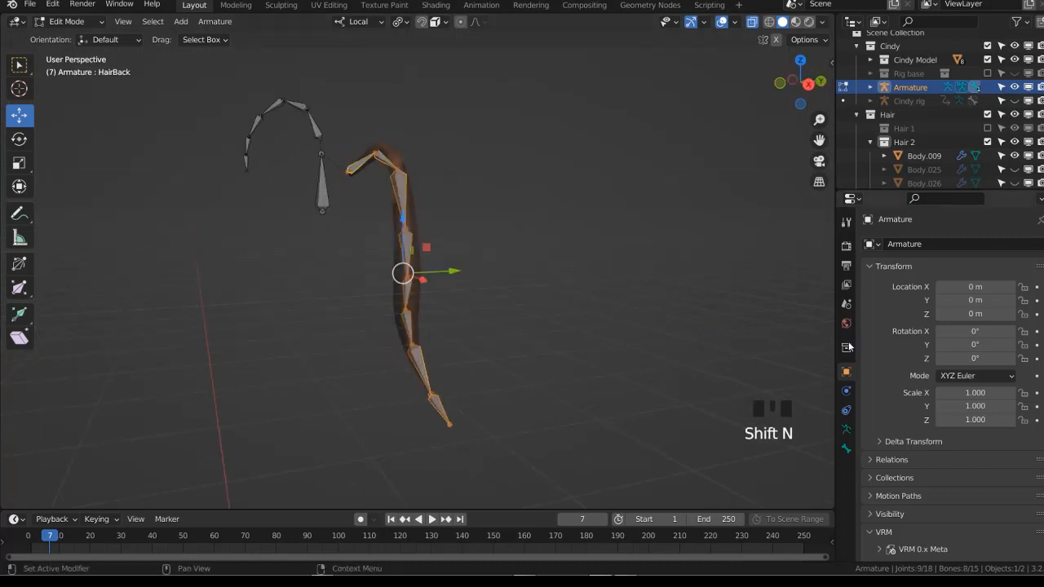
key(KP_1)
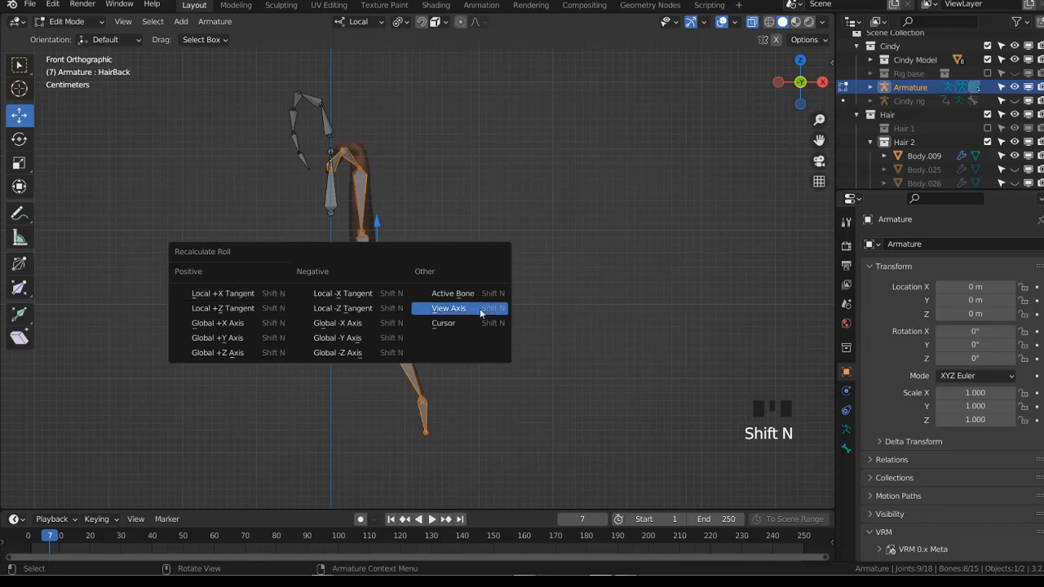
click(478, 309)
Save the file and return the armature to Object Mode
middle_drag(447, 307, 500, 264)
scroll(500, 265, down, 2)
key(ctrl+s)
key(ctrl+Tab)
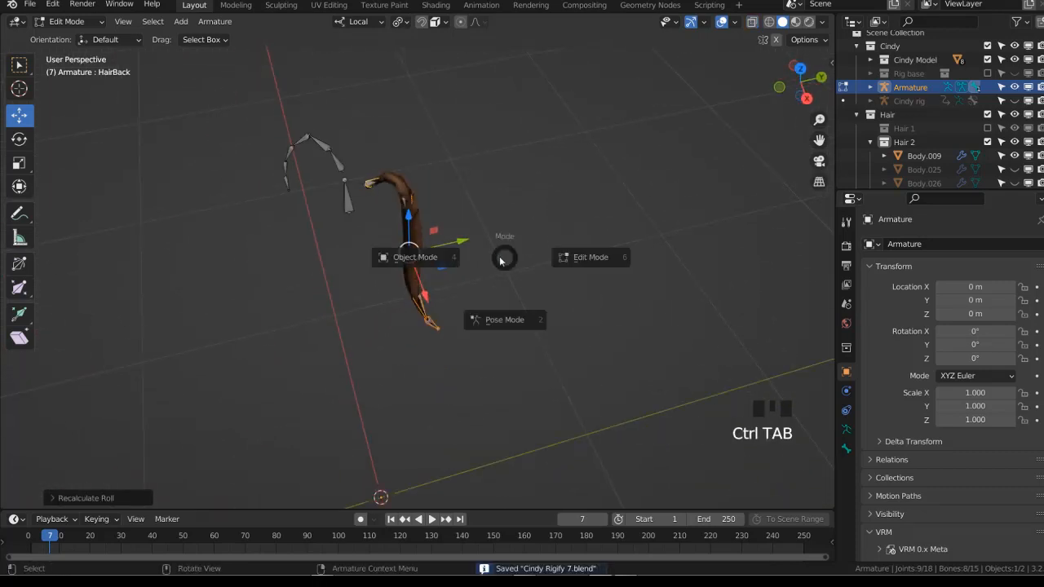
key(ctrl+Tab)
shift+click(394, 236)
key(ctrl+Tab)
click(366, 182)
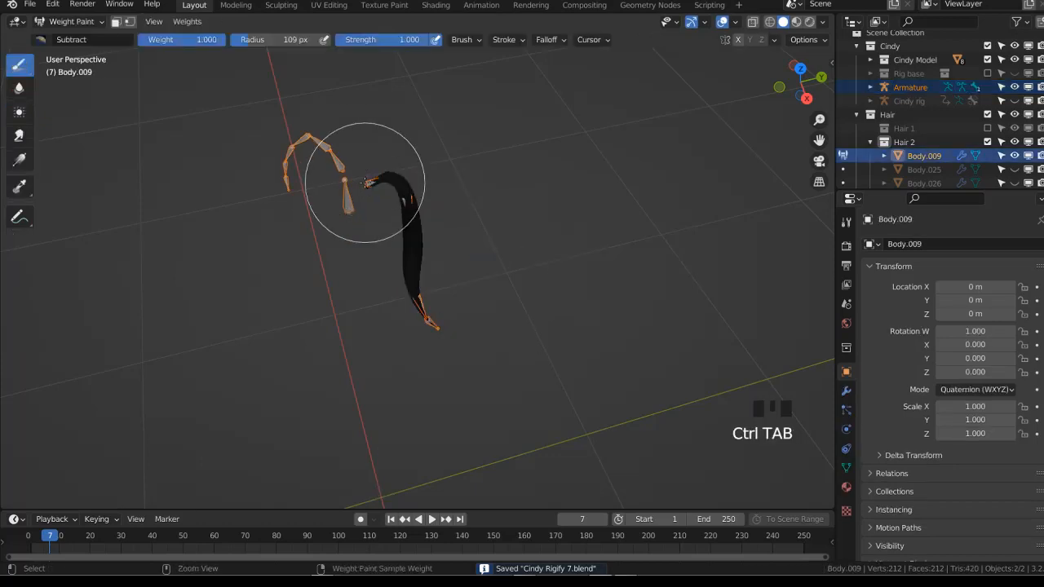
key(ctrl+Tab)
Parent the Body.009 strand to the armature
click(404, 229)
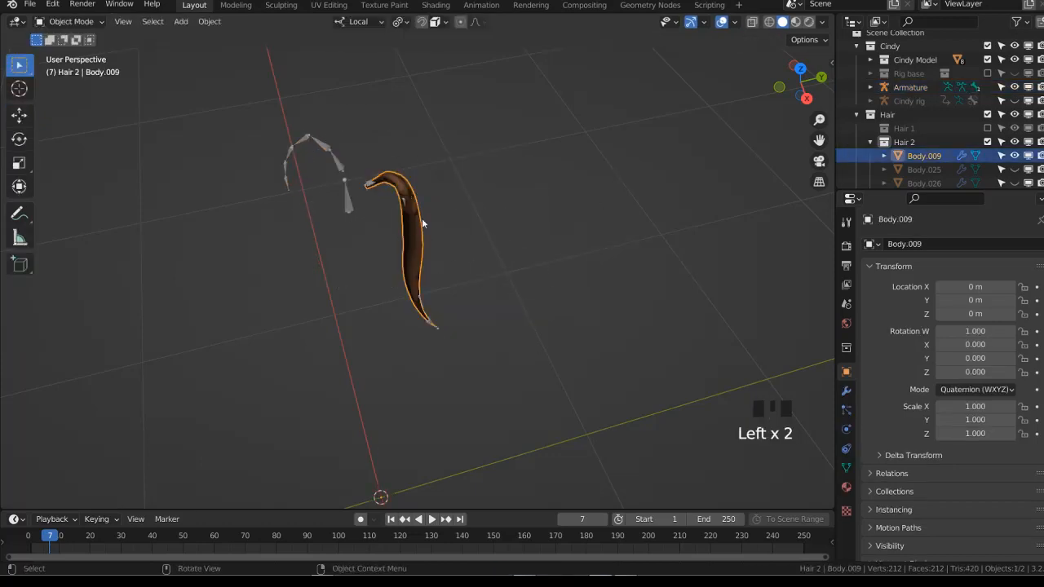
shift+click(349, 208)
key(ctrl+p)
click(349, 208)
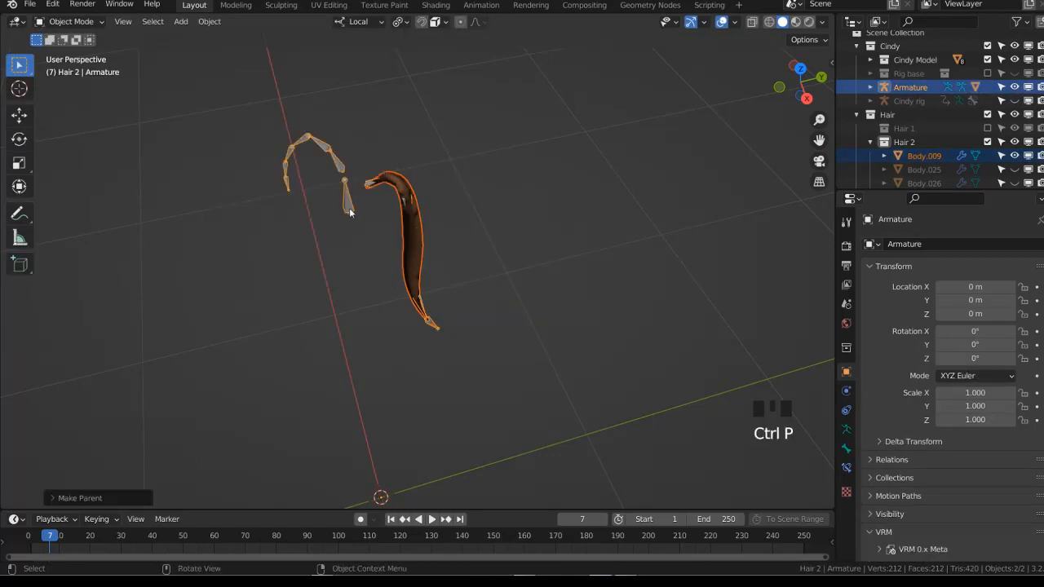
Assign automatic weights from the bones to Body.009 in Weight Paint mode and check the influence of HairBack.003
shift+click(406, 225)
key(ctrl+Tab)
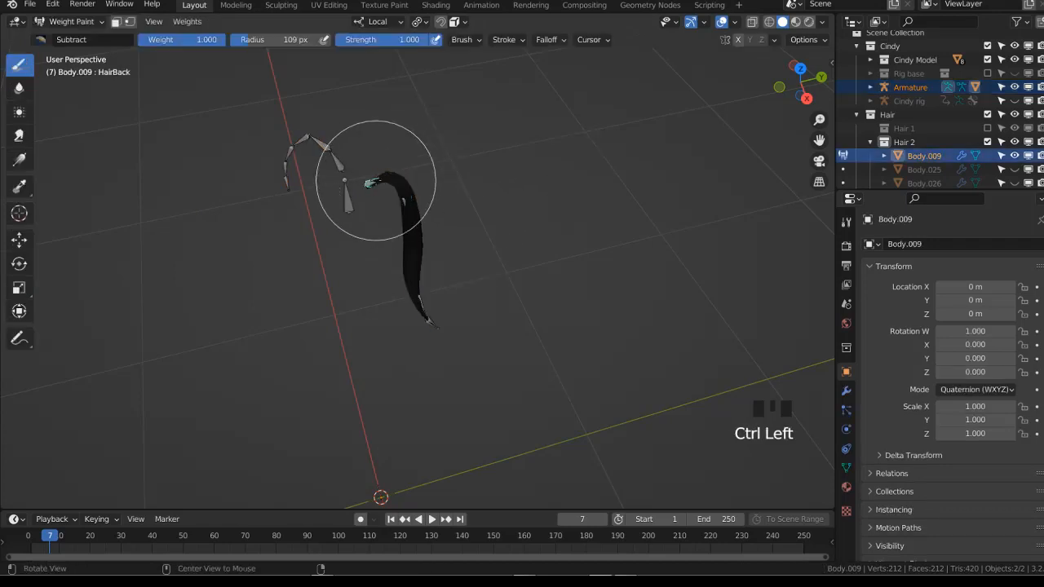
click(184, 22)
click(220, 35)
ctrl+click(426, 318)
key(alt+z)
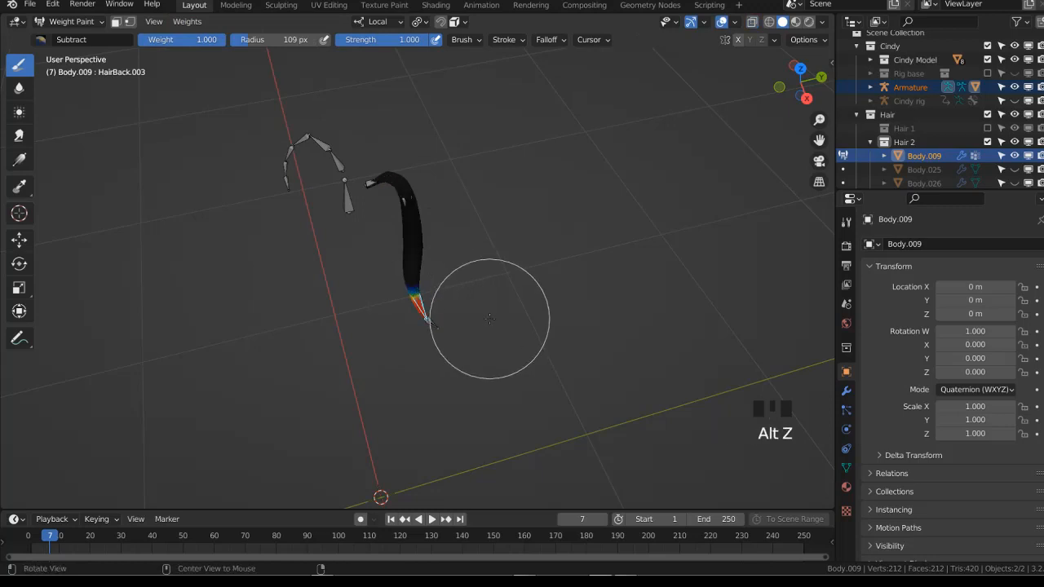
scroll(489, 318, up, 2)
key(alt+z)
Put the armature in Pose Mode and copy the Hairup bone's 4 bendy bone segments to all selected bones
key(ctrl+Tab)
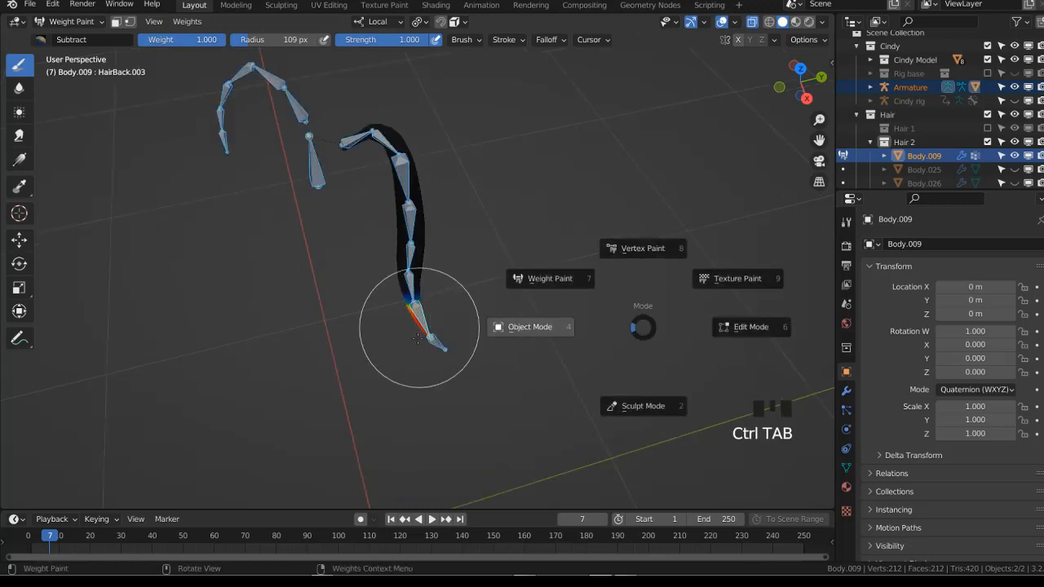
click(450, 347)
key(ctrl+Tab)
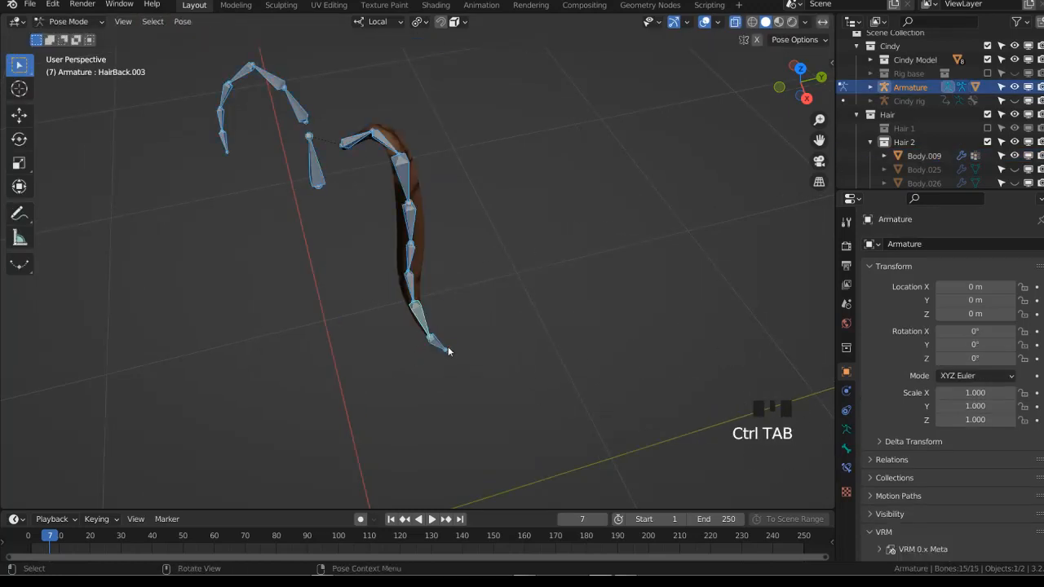
click(846, 448)
click(894, 458)
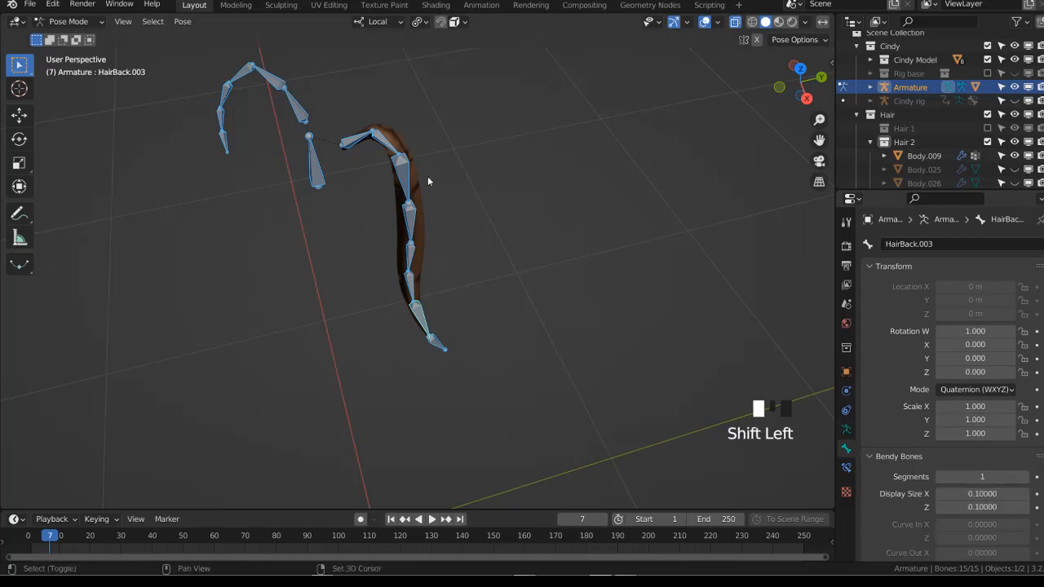
right_click(983, 476)
Test the strand's deformation by rotating the lower HairBack bones, and reset the pose of all bones
key(r)
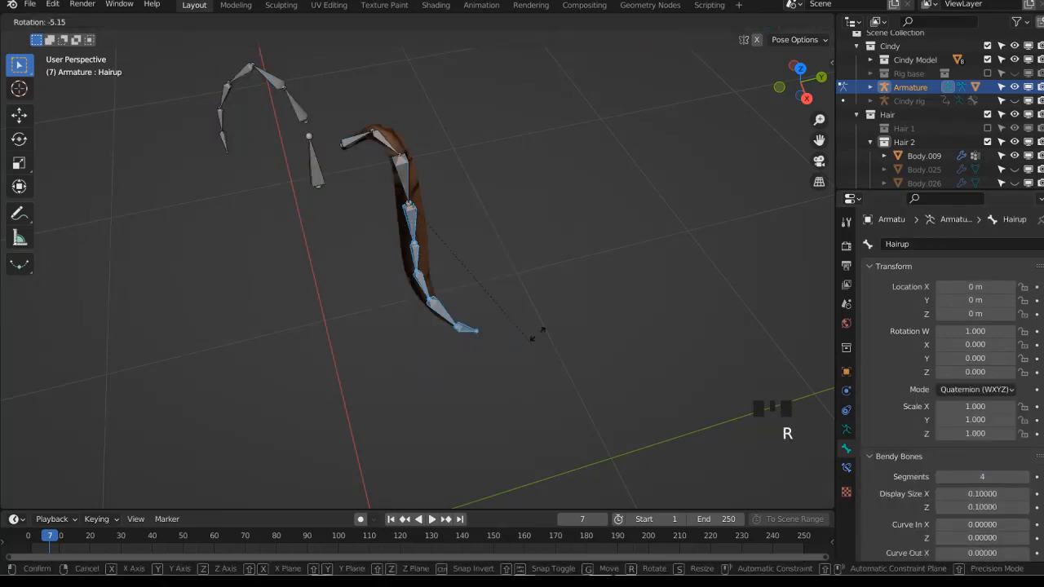
click(544, 252)
key(alt+z)
middle_drag(544, 252, 459, 284)
key(r)
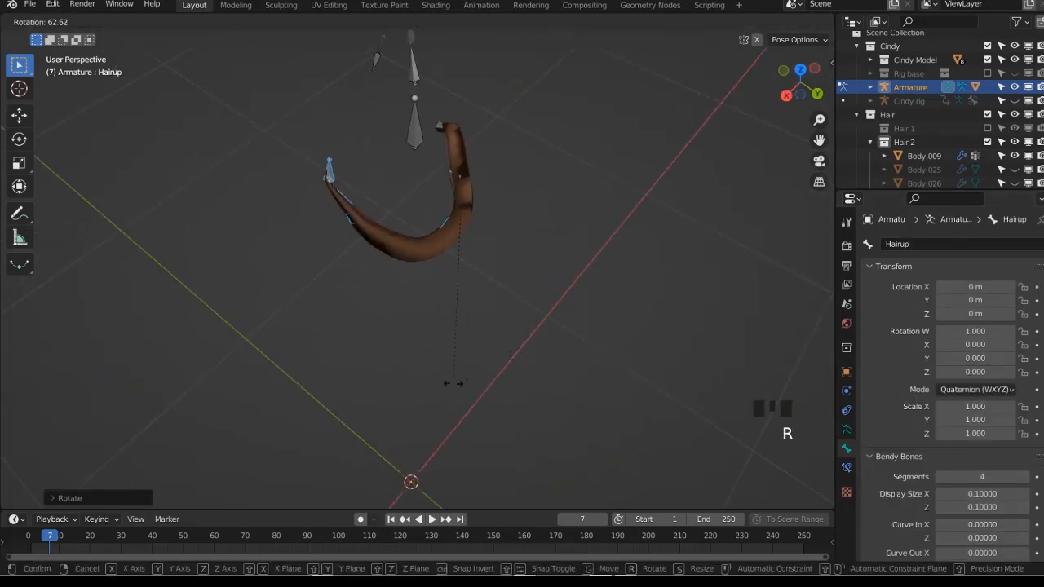
click(508, 335)
key(a)
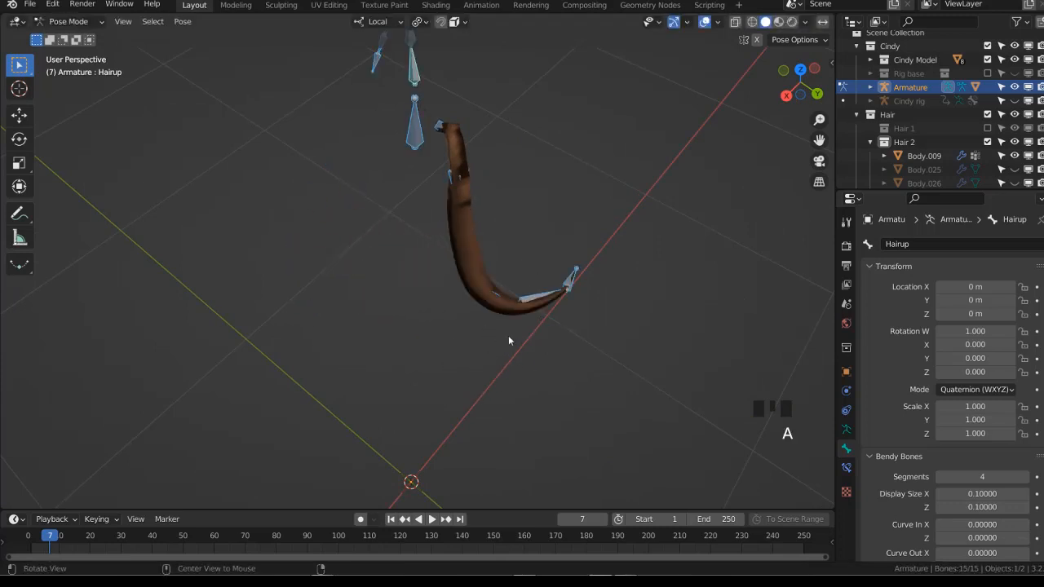
middle_drag(509, 335, 431, 206)
key(alt+z)
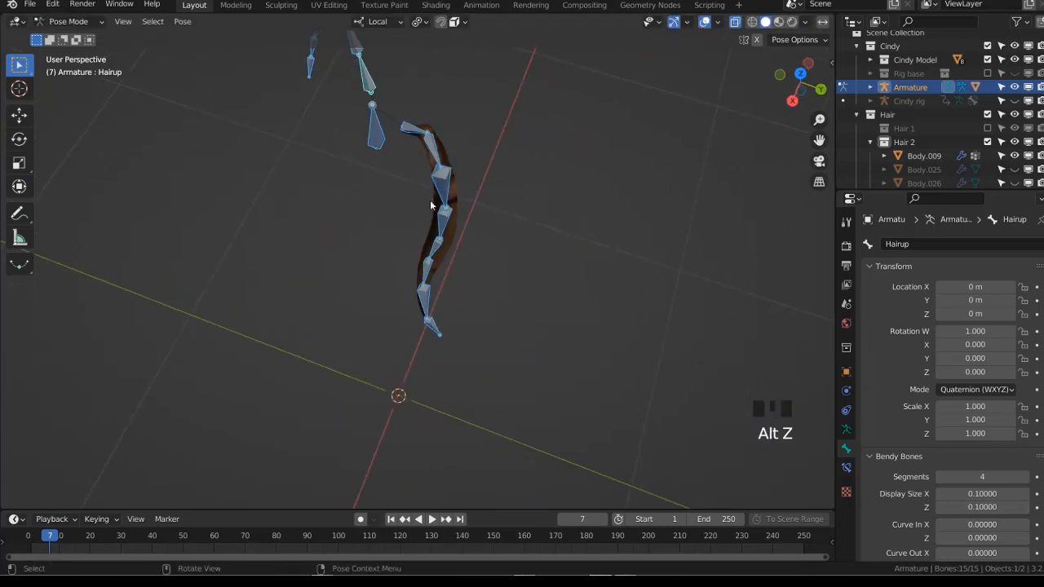
Disable Deform on all selected bones by copying the Hairup bone's setting, return to Object Mode, and save the file
click(885, 455)
right_click(880, 508)
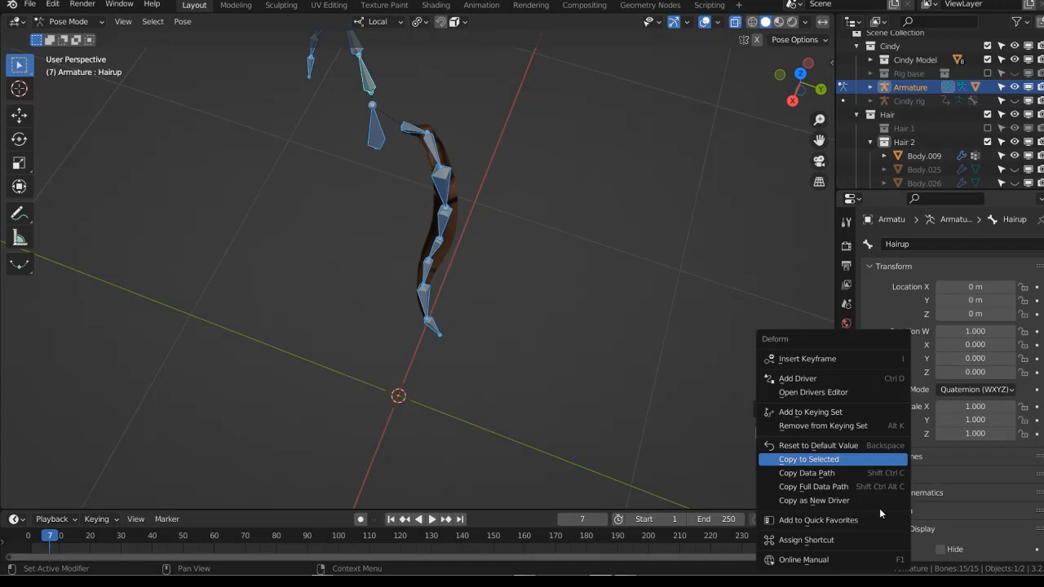
click(844, 462)
key(ctrl+Tab)
key(ctrl+s)
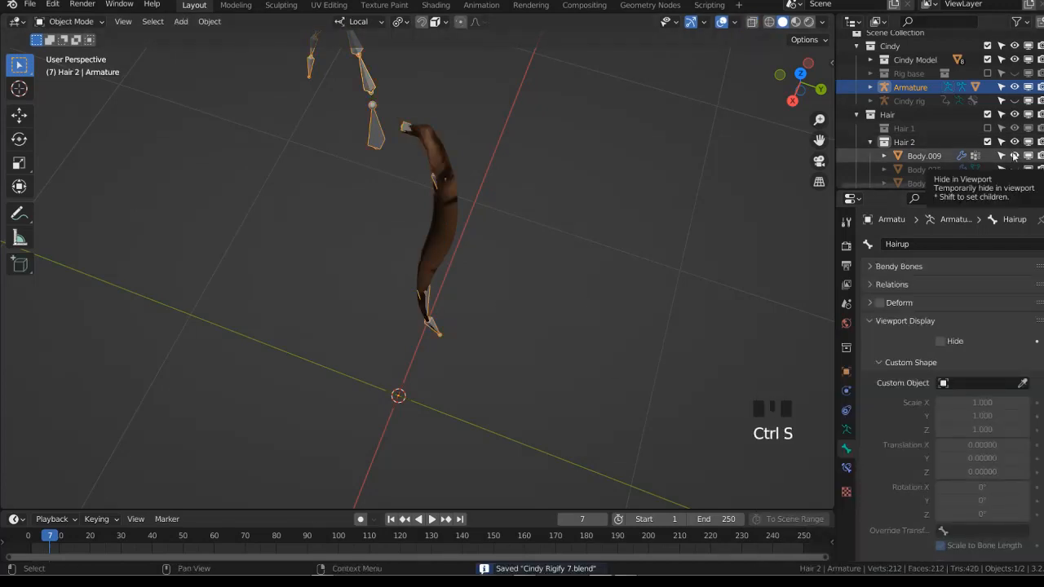
Hide the Body.009 strand, show Body.025, and put the armature in Edit Mode
click(1014, 156)
click(1014, 169)
click(447, 216)
click(415, 144)
key(Tab)
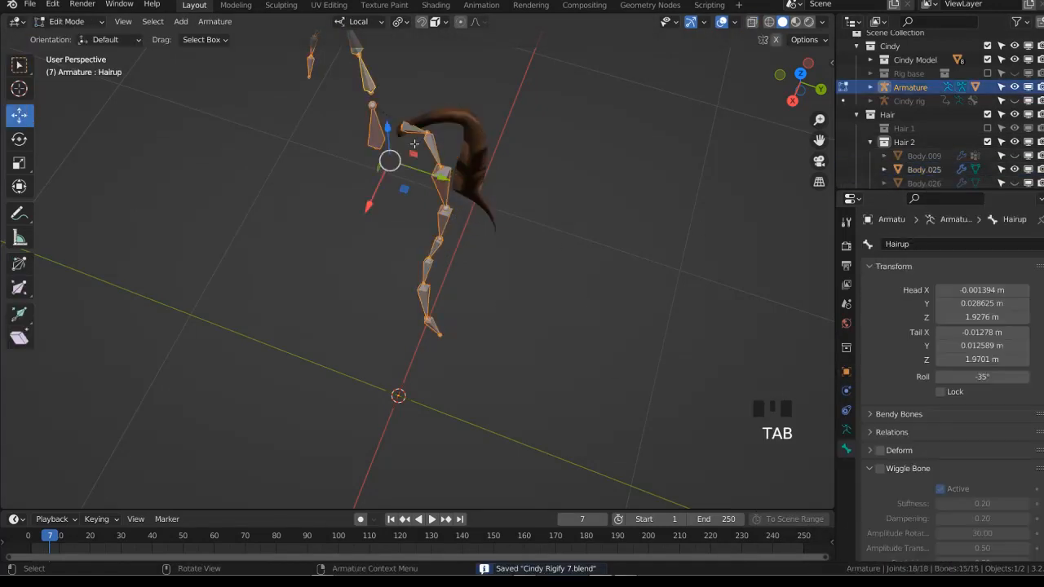
Duplicate the first HairBack bone at the ponytail root and hide all other bones
click(414, 142)
middle_drag(415, 142, 478, 199)
scroll(478, 199, up, 2)
key(shift+d)
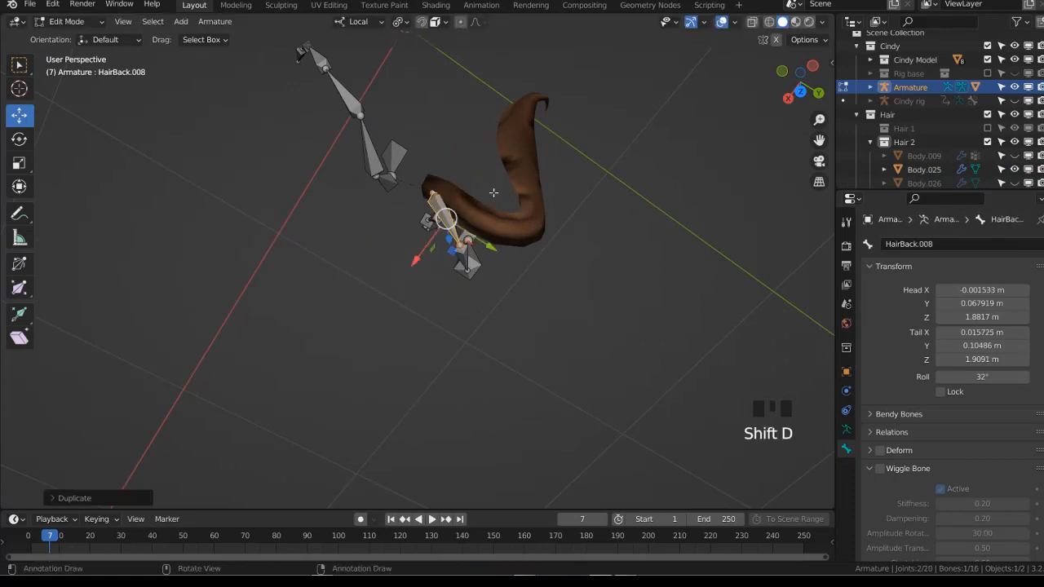
key(shift+h)
Move the duplicated bone and its tail joint onto the root of the Body.025 strand in top view
key(KP_7)
scroll(380, 285, up, 2)
scroll(399, 310, up, 1)
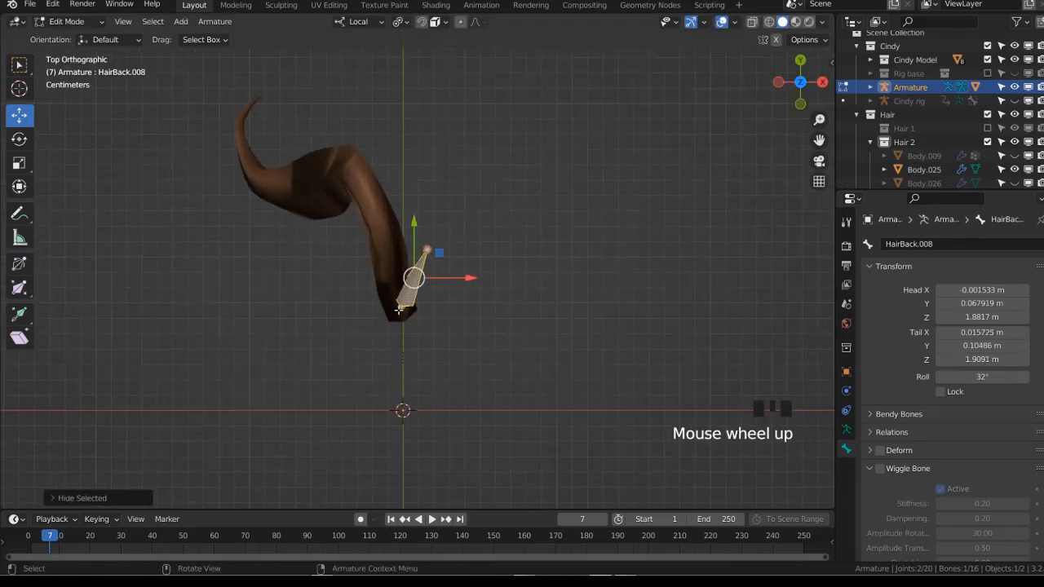
key(g)
click(401, 310)
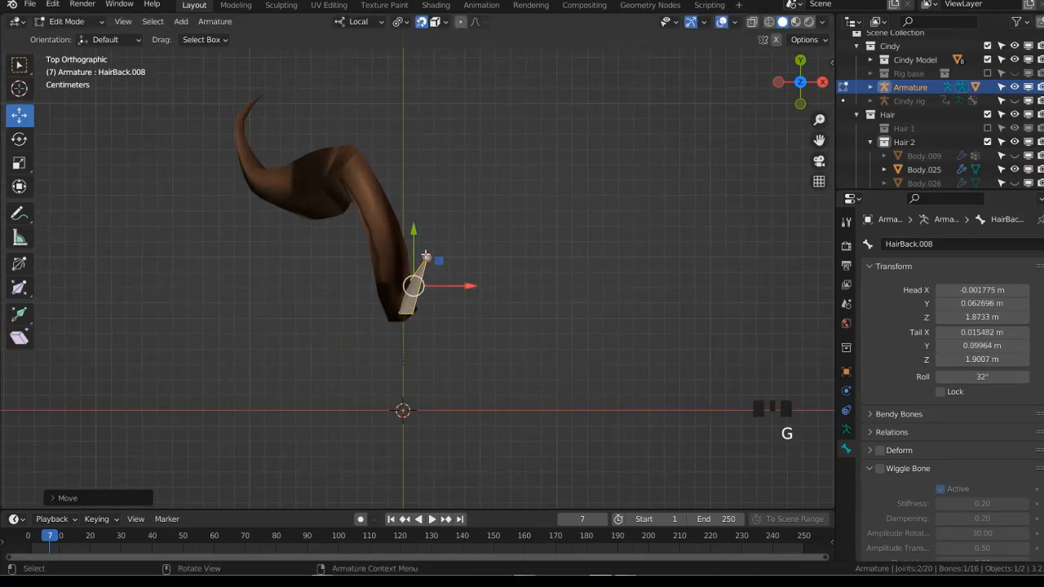
click(426, 254)
key(g)
click(394, 258)
Adjust the bone's tail joint in right view and extrude one long bone from it to the strand's lower tip
key(KP_3)
shift+middle_drag(397, 258, 448, 229)
key(alt+z)
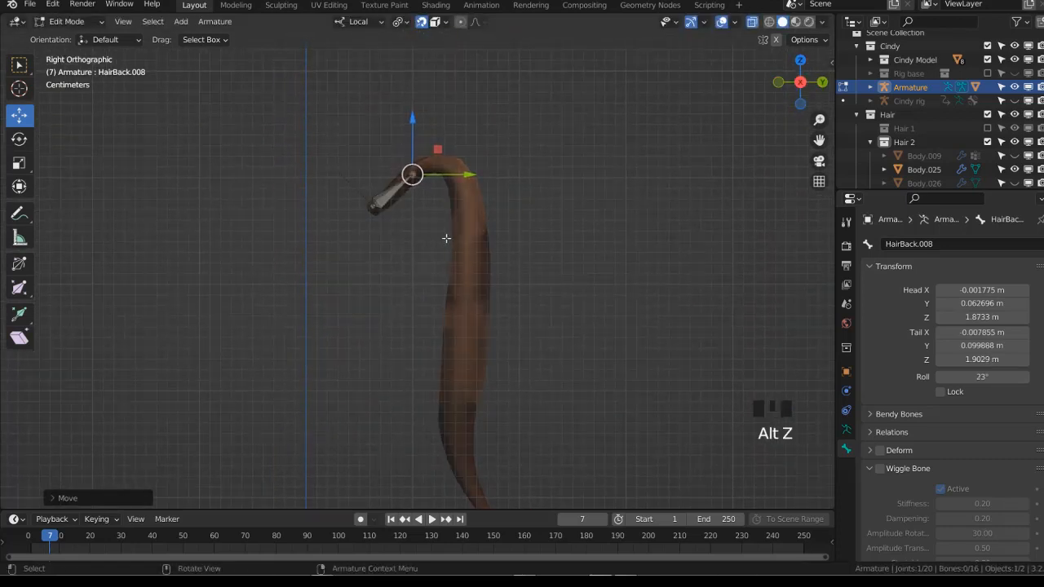
scroll(438, 350, down, 2)
key(g)
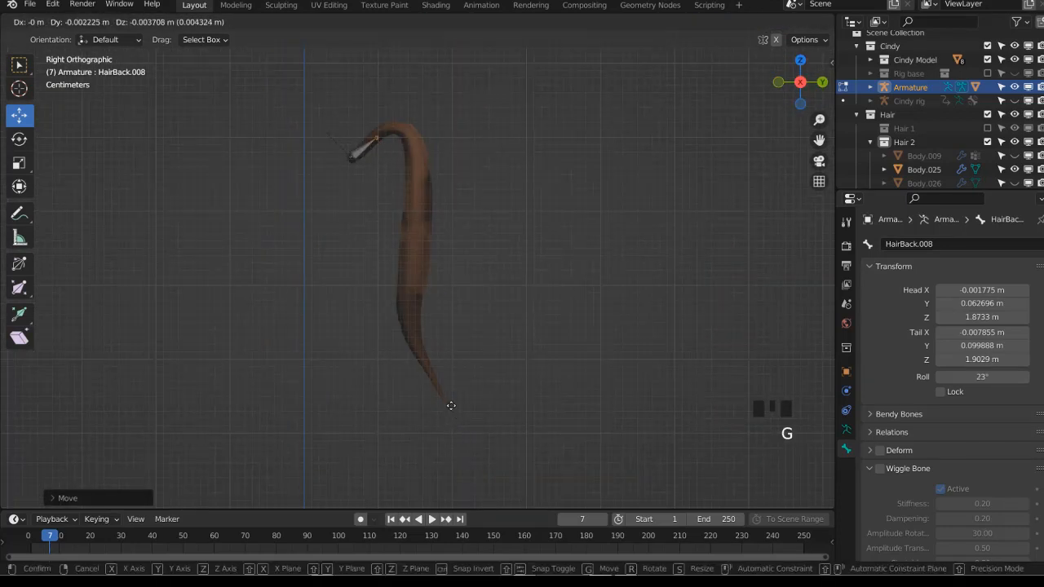
click(451, 412)
key(e)
click(440, 396)
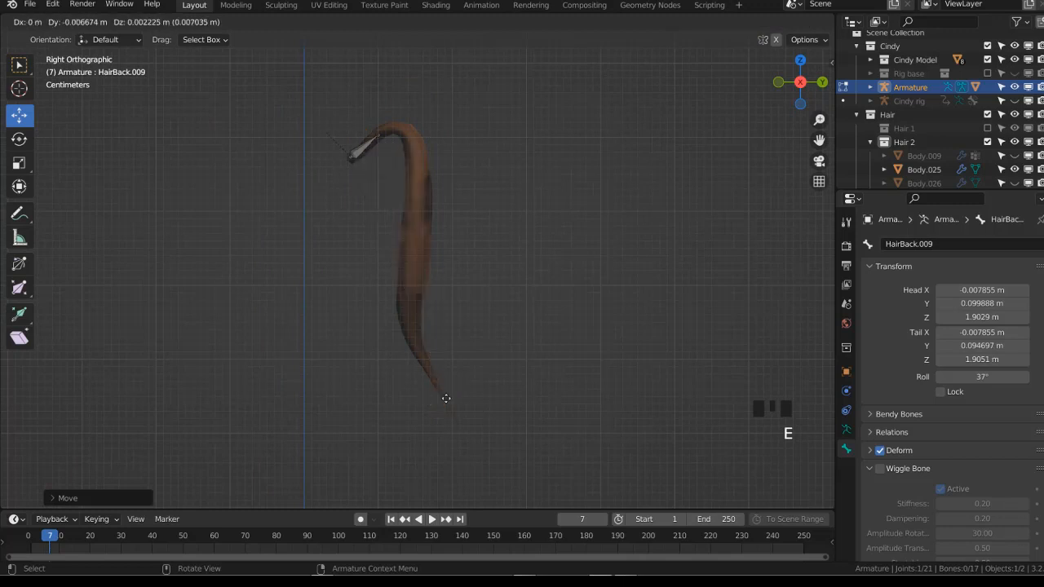
click(446, 398)
Subdivide the extruded long bone with 5 cuts
right_click(457, 187)
click(459, 187)
click(114, 498)
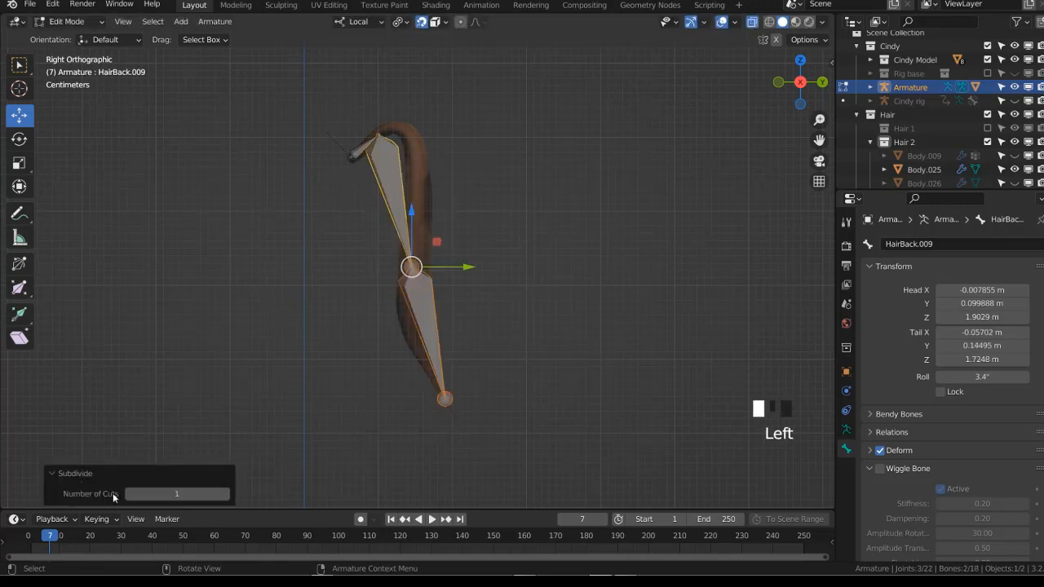
click(225, 494)
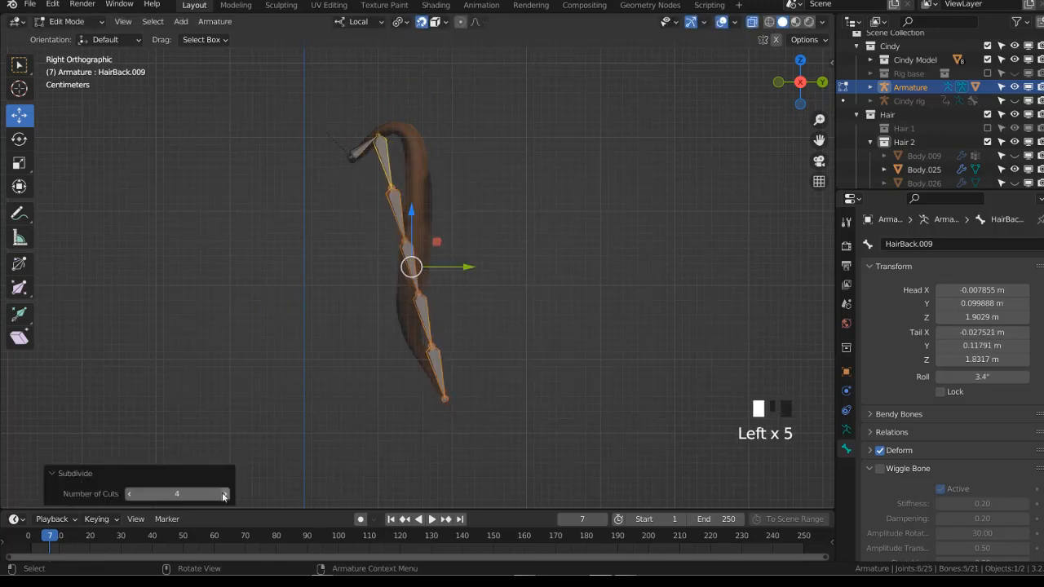
click(176, 473)
Move the two uppermost joints of the subdivided chain onto the strand's upper bend
click(391, 180)
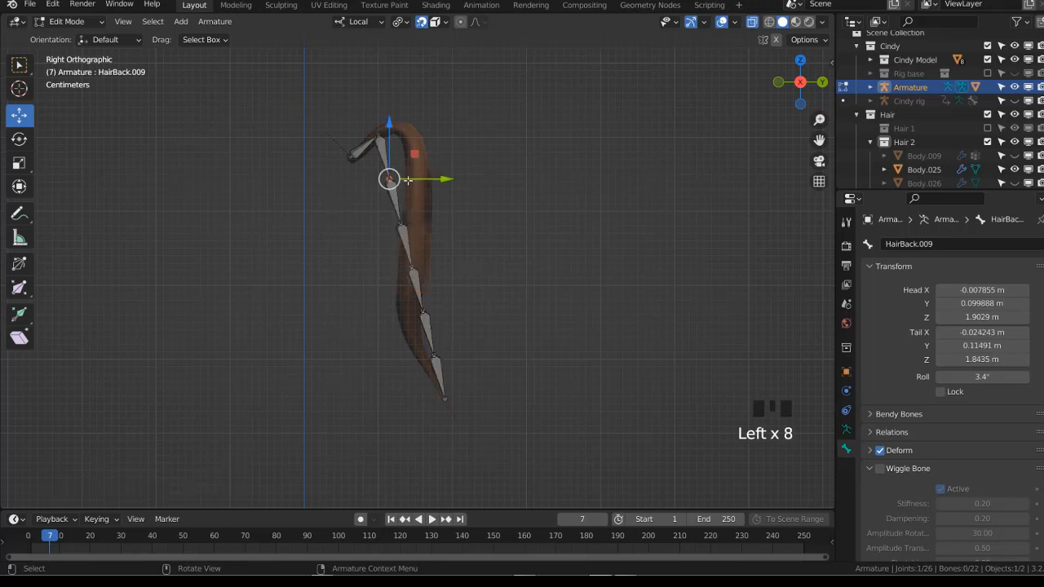
key(alt+z)
shift+middle_drag(391, 181, 400, 288)
scroll(399, 288, up, 1)
key(g)
click(422, 230)
click(413, 338)
key(g)
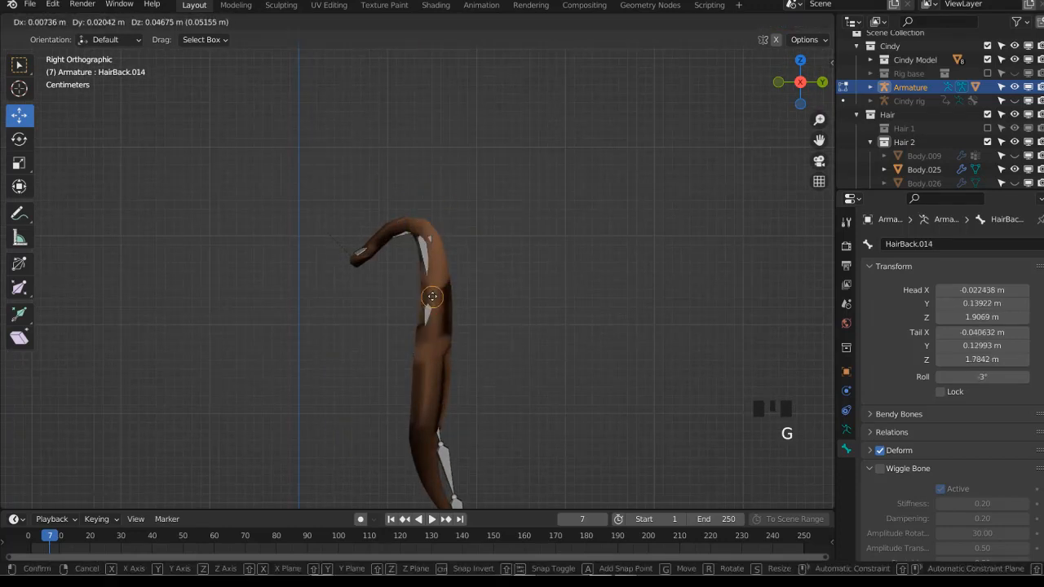
click(433, 295)
Move the middle and lower joints of the chain to follow the centre of the Body.025 strand
key(alt+z)
click(425, 388)
key(g)
click(431, 368)
shift+middle_drag(448, 425, 462, 334)
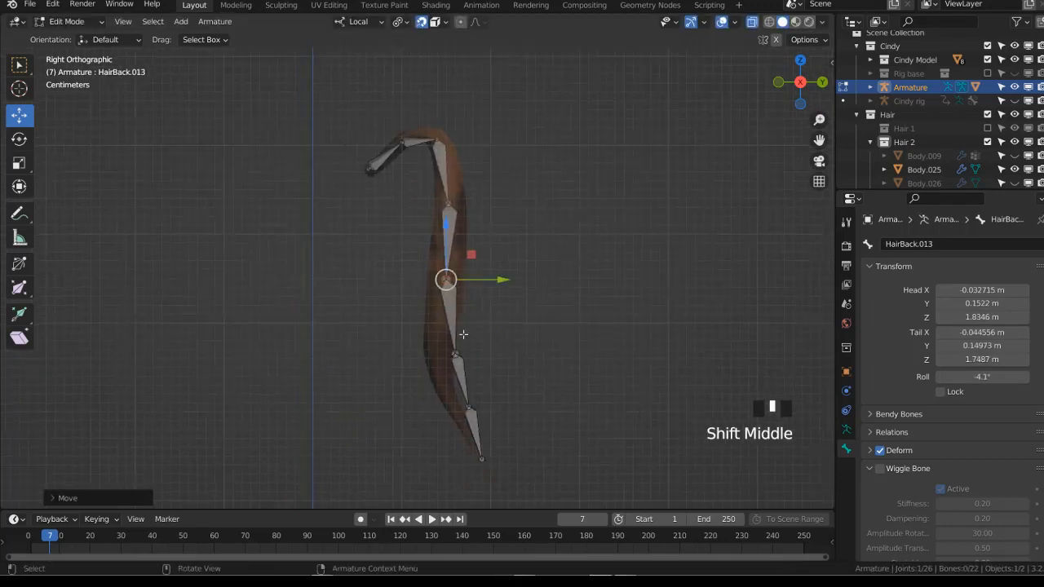
click(452, 351)
key(g)
click(442, 341)
key(g)
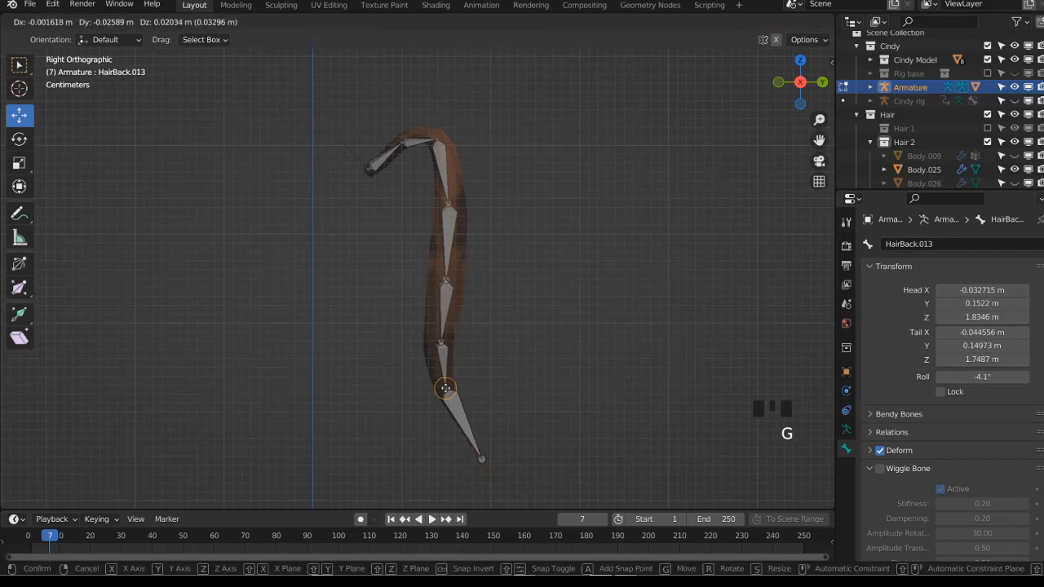
click(446, 390)
Pull the chain's end joint back into the strand and extrude two more bones to the strand's tip
scroll(469, 366, up, 3)
click(409, 350)
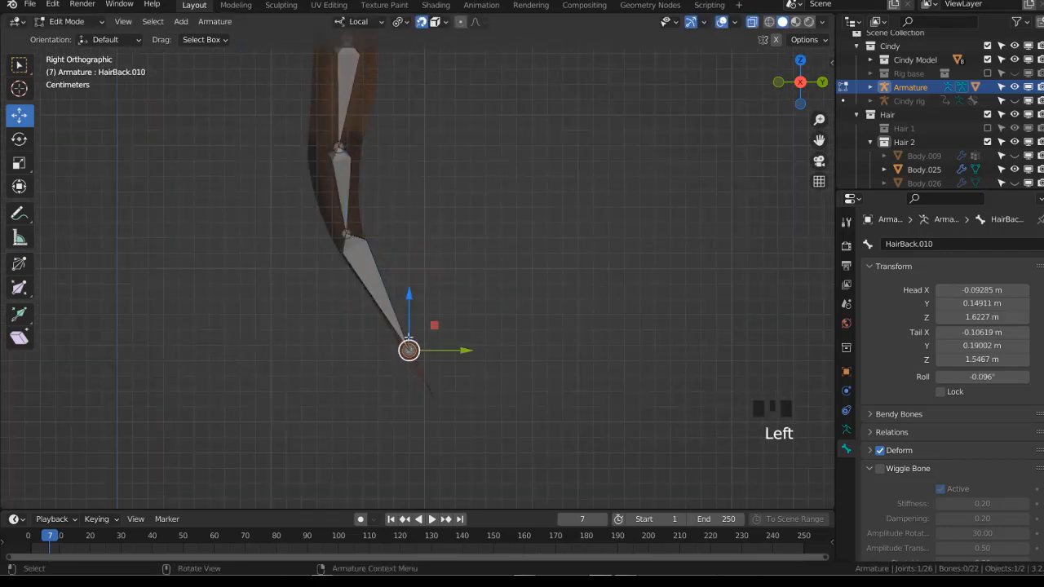
key(g)
click(385, 304)
key(e)
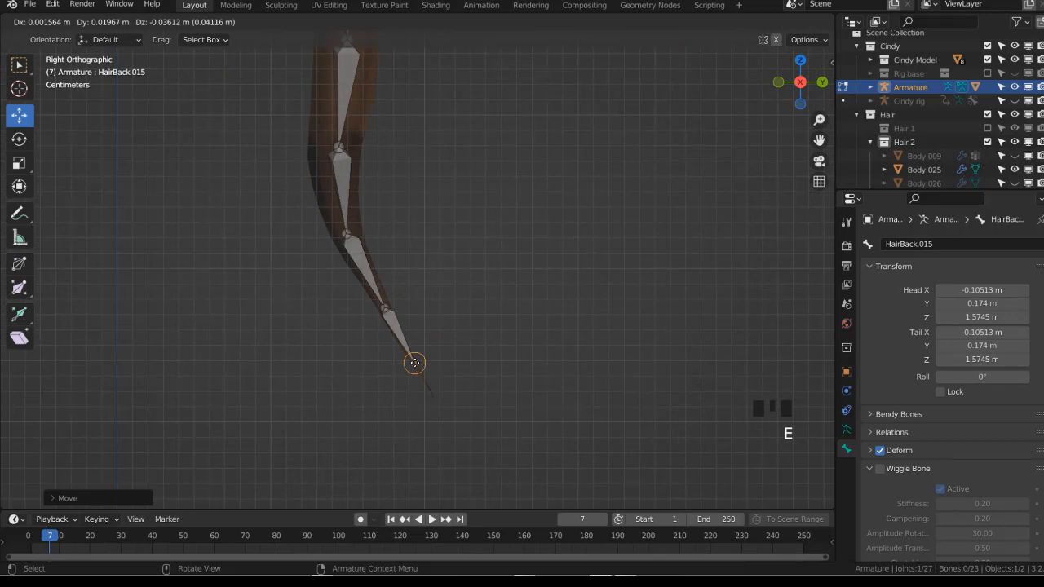
click(415, 364)
key(e)
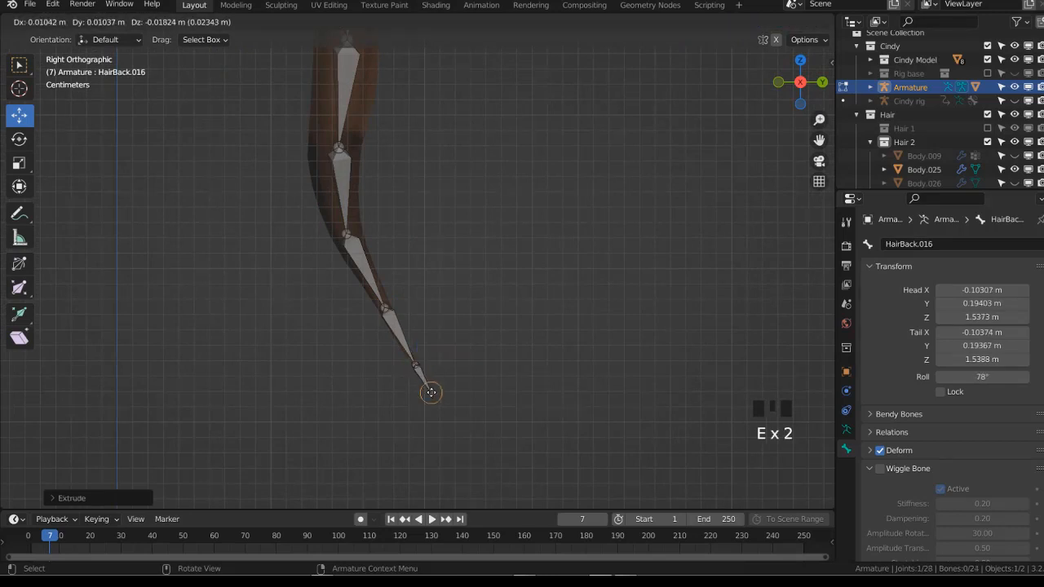
click(431, 393)
Select all bones of the new HairBack chain and isolate them in Pose Mode by hiding the unselected bones
click(405, 325)
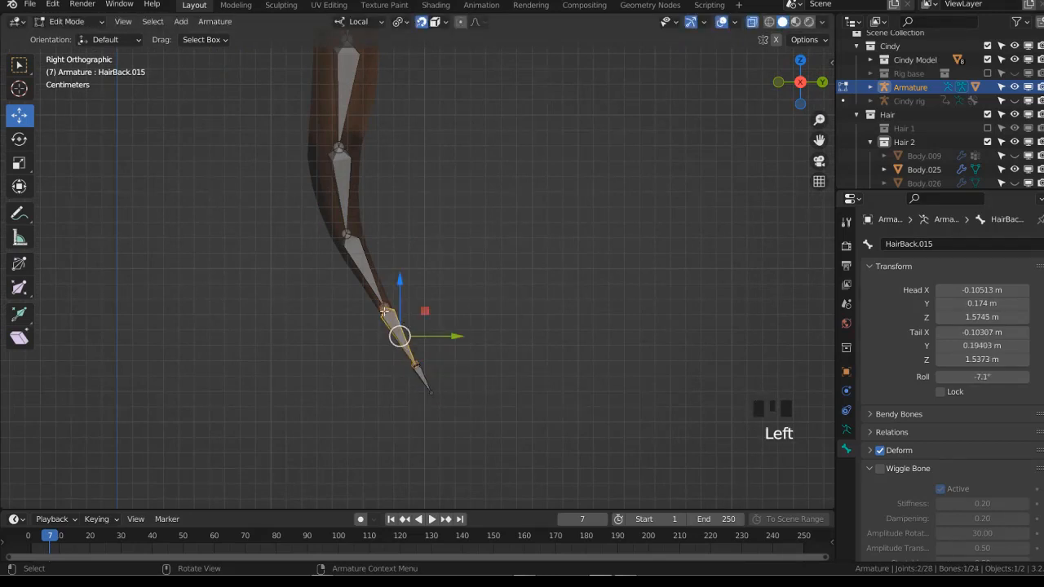
mouse_move(385, 311)
middle_down()
mouse_move(416, 306)
mouse_move(394, 313)
middle_up()
scroll(408, 293, down, 7)
key(a)
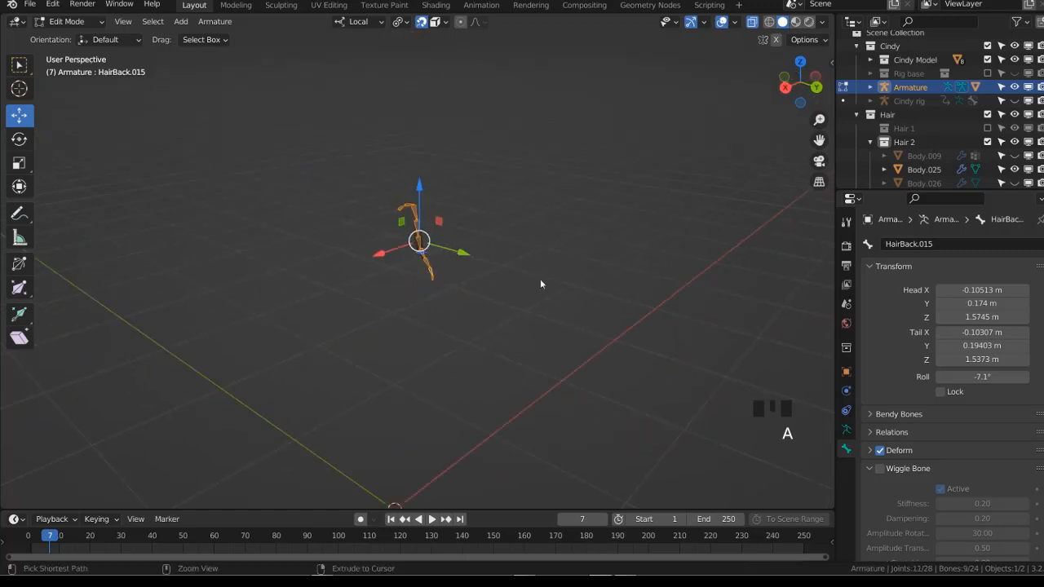
key(Tab)
scroll(438, 226, up, 3)
shift+middle_drag(438, 226, 438, 311)
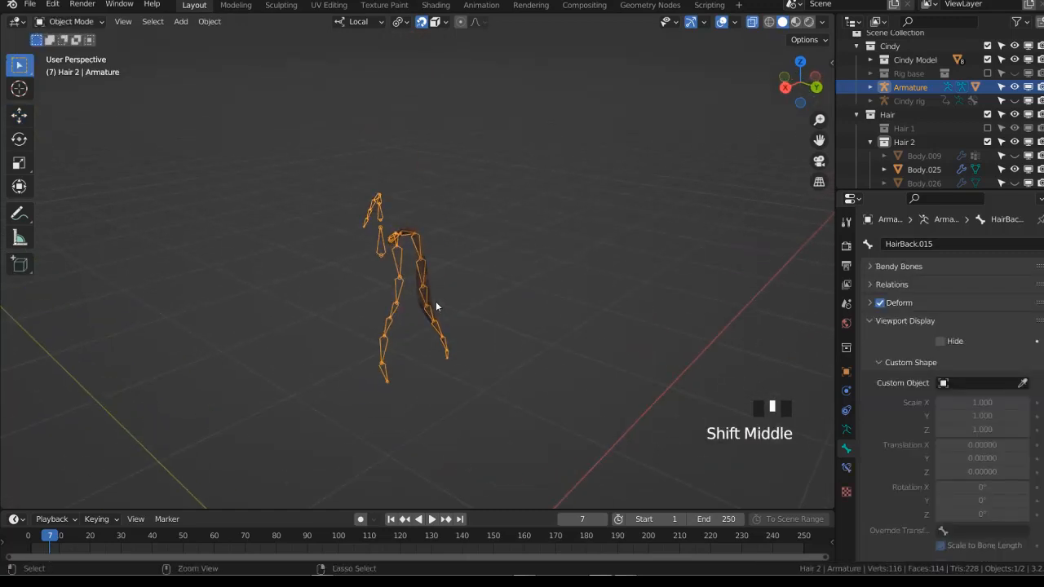
key(ctrl+Tab)
key(shift+h)
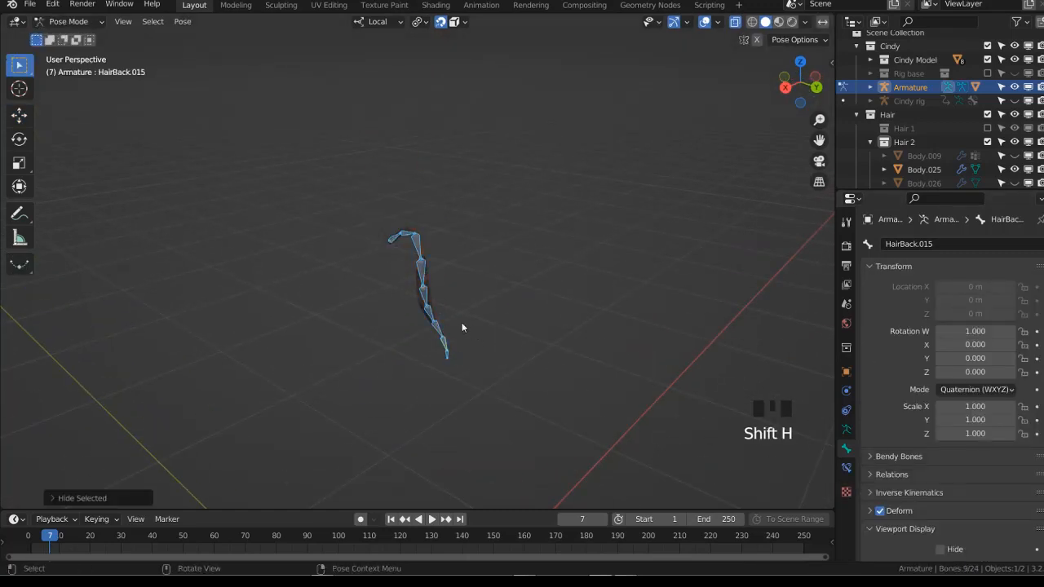
Parent the Body.025 strand to the armature with Armature Deform
scroll(462, 323, up, 3)
key(ctrl+Tab)
shift+click(442, 310)
key(ctrl+Tab)
click(403, 194)
key(ctrl+Tab)
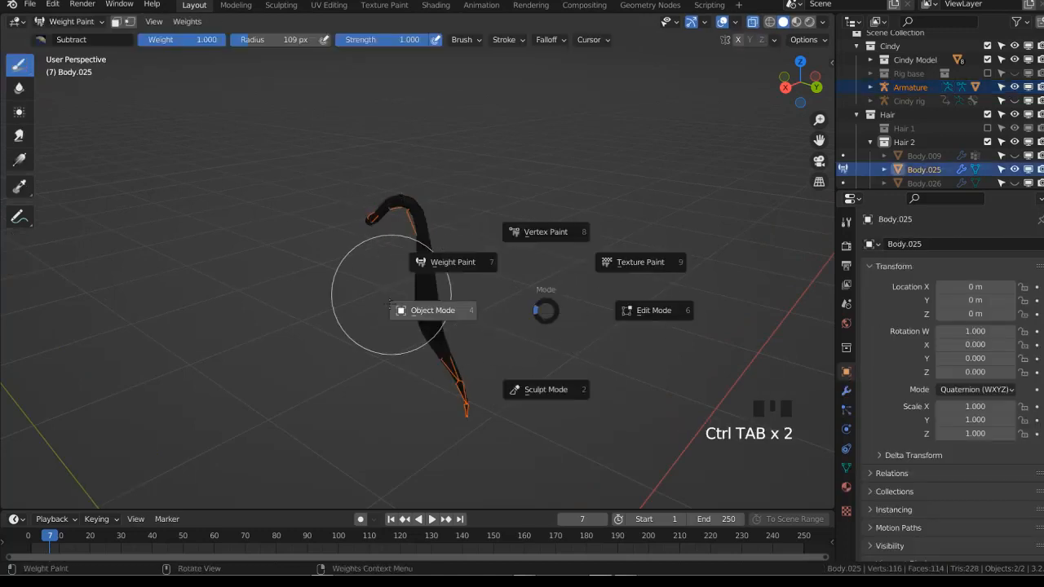
click(390, 303)
shift+click(479, 408)
key(ctrl+p)
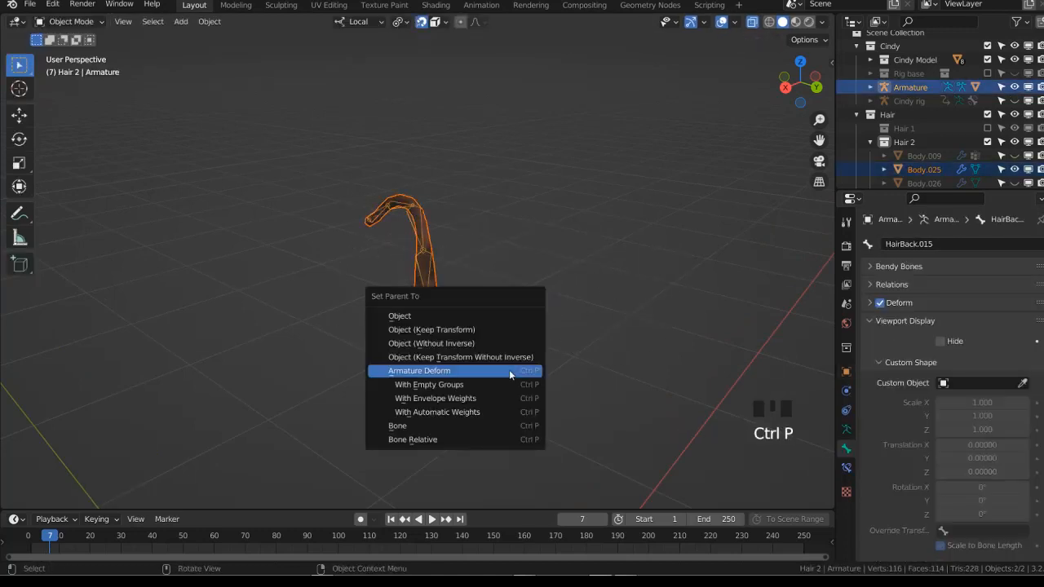
click(509, 369)
Assign automatic weights from the bones to Body.025 in Weight Paint mode
click(432, 335)
shift+click(482, 335)
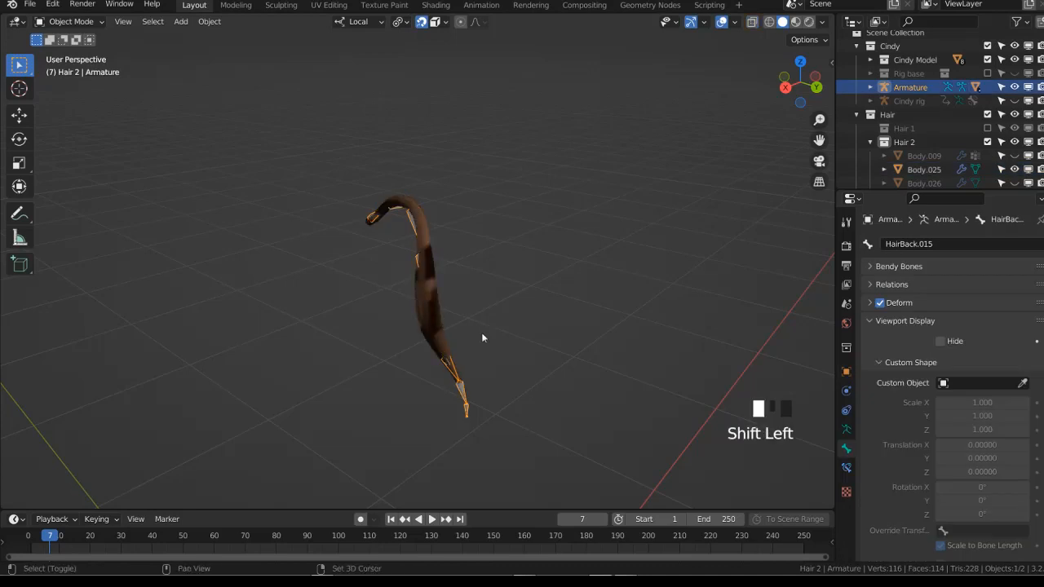
key(ctrl+Tab)
click(187, 22)
click(213, 35)
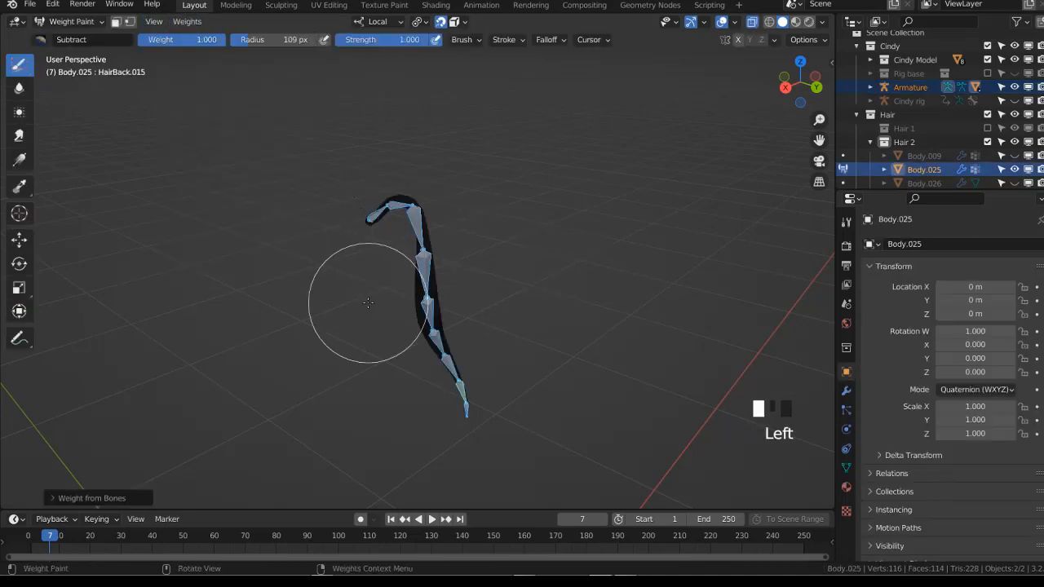
Rotate the chain to test the deformation, check the influence of HairBack.008, and try assigning its automatic weights
key(r)
click(419, 216)
ctrl+click(381, 214)
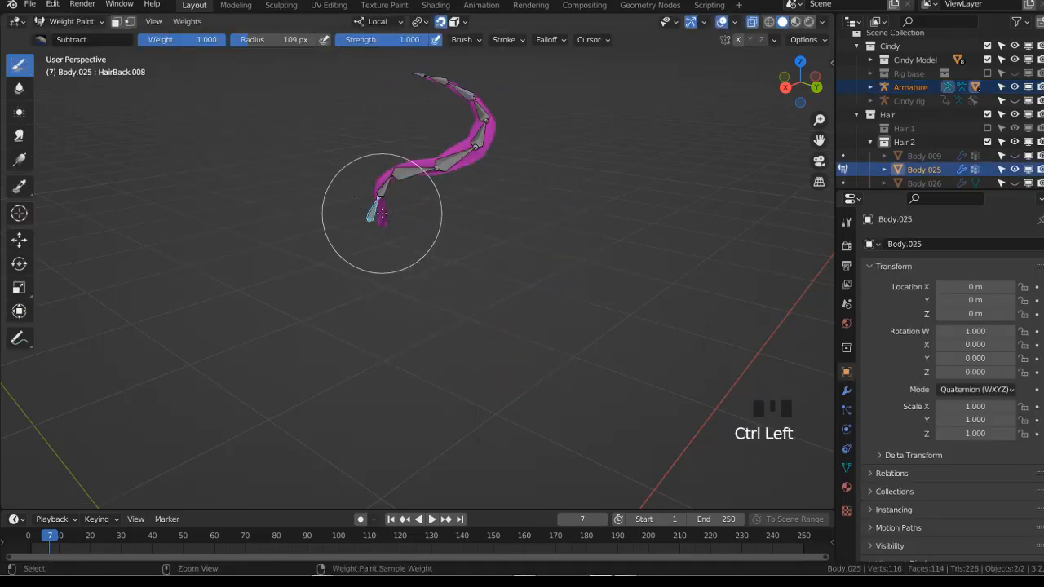
ctrl+click(374, 209)
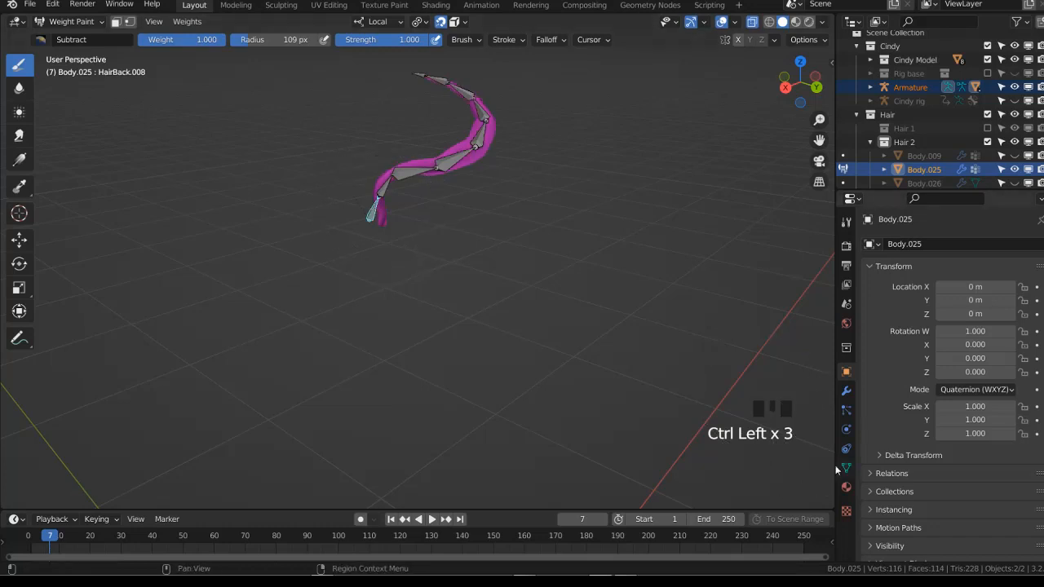
click(187, 21)
Return to Object Mode and delete all unlocked vertex groups of Body.025
key(ctrl+Tab)
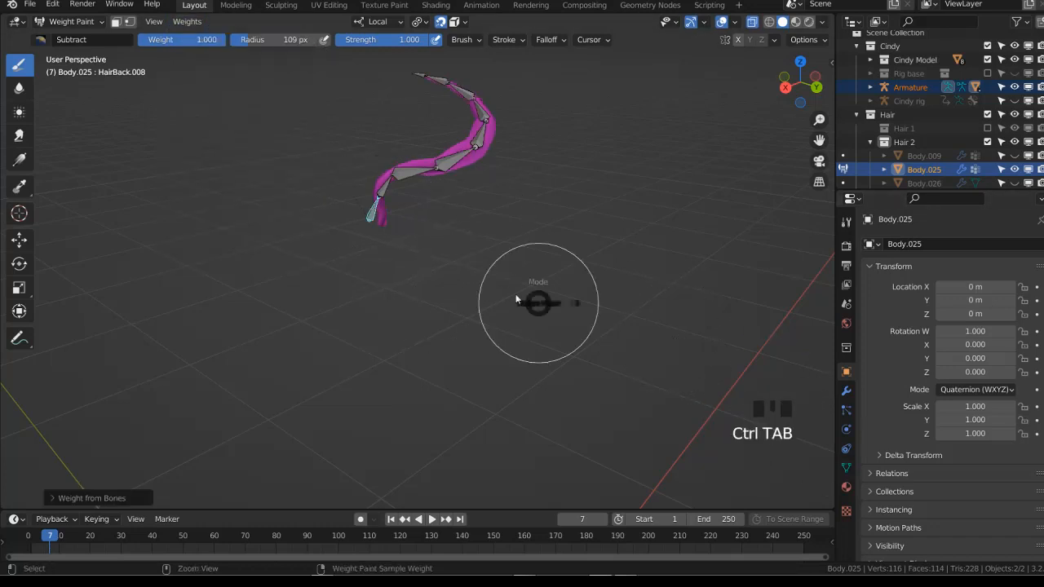
click(383, 215)
click(847, 468)
click(1038, 324)
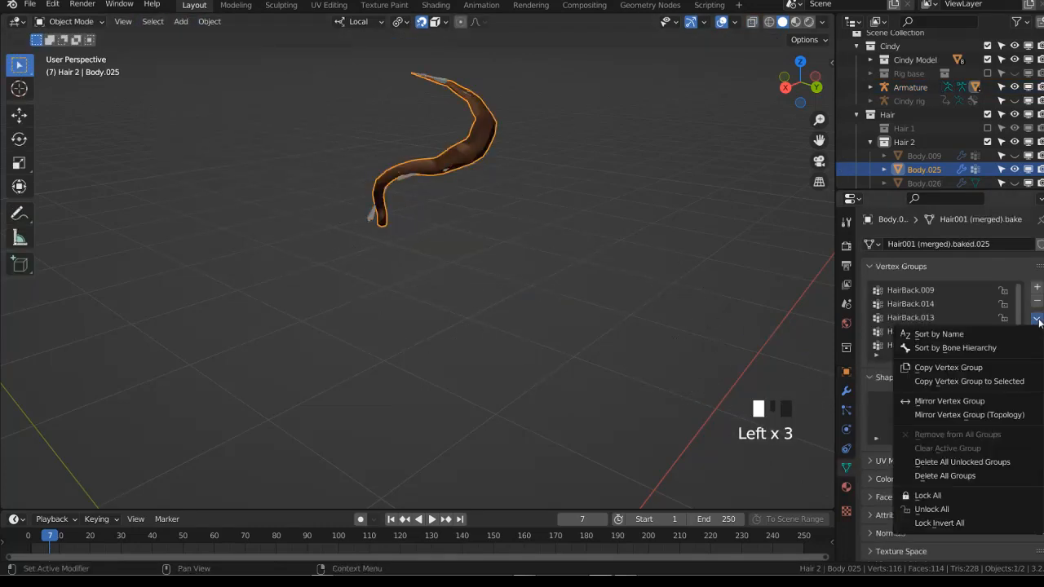
click(969, 462)
Enable Deform on HairBack.008 in Pose Mode and copy the setting to all selected bones of the chain
click(380, 199)
key(ctrl+Tab)
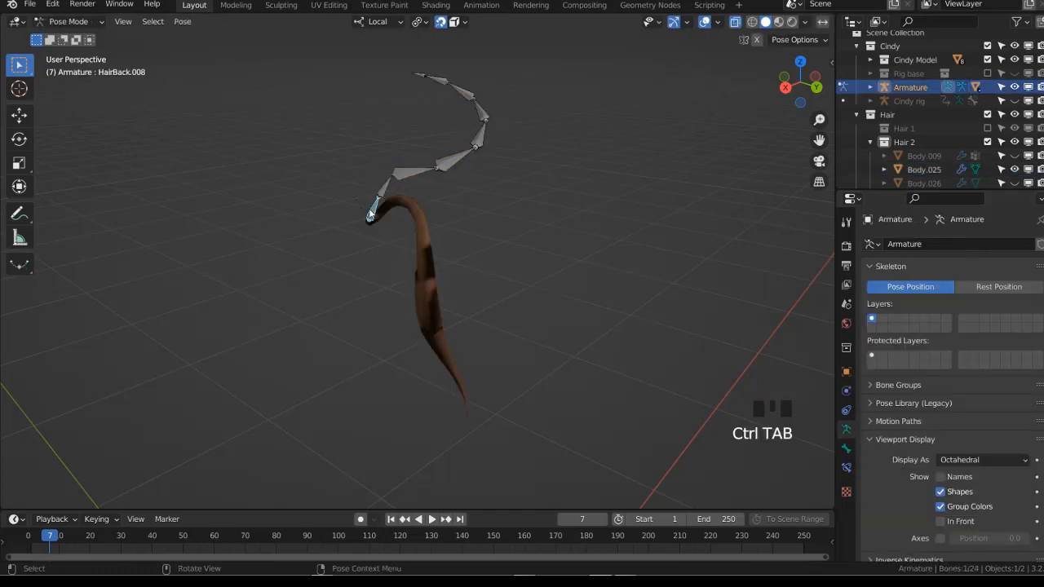
click(846, 450)
scroll(902, 429, down, 5)
click(876, 399)
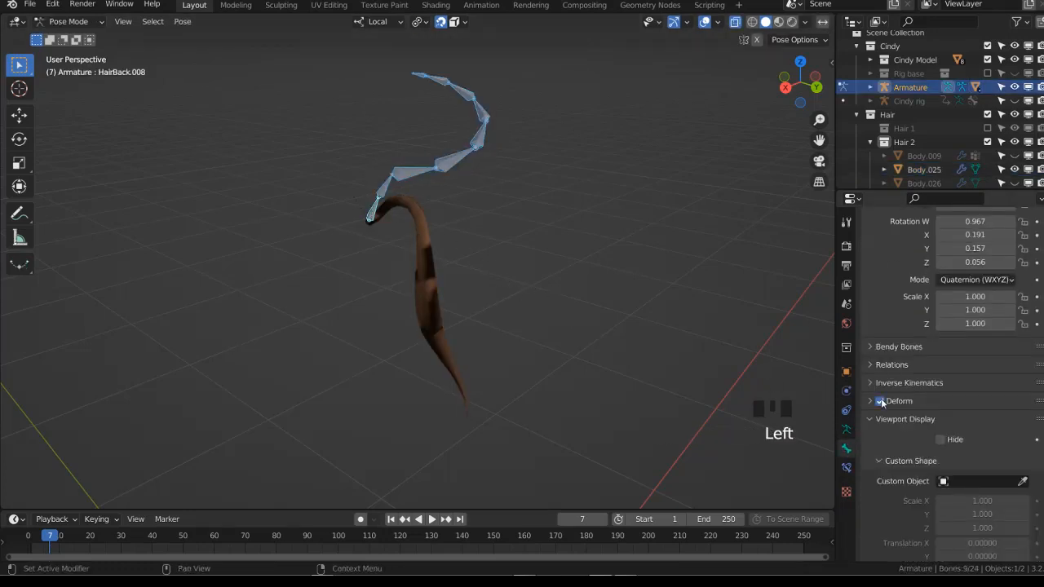
right_click(876, 399)
Reassign automatic weights to Body.025 from all bones of the chain in Weight Paint mode
shift+click(421, 245)
key(ctrl+Tab)
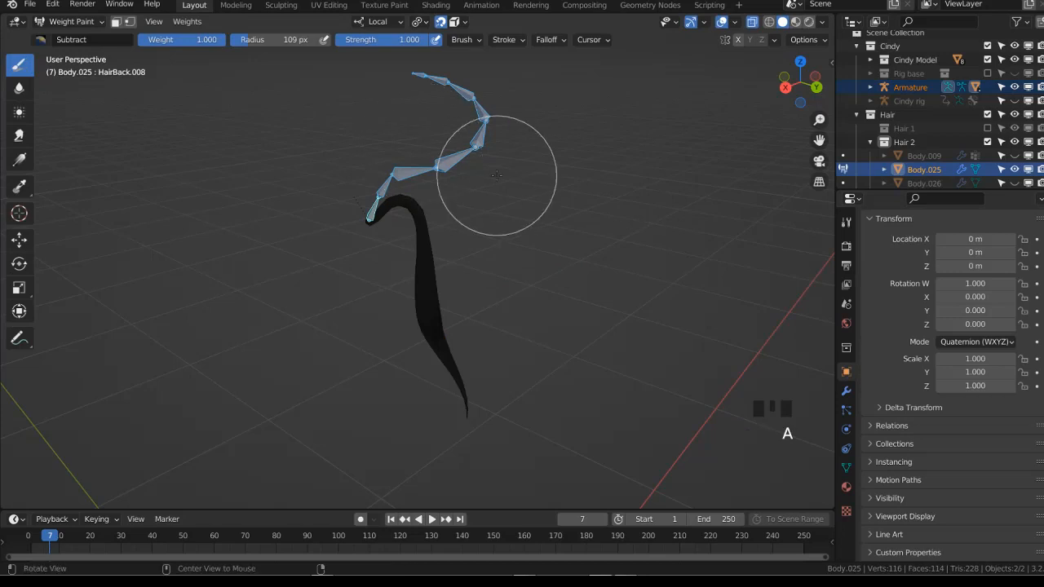
key(alt+g)
click(183, 22)
click(209, 39)
Test how Body.025 deforms by rotating the selected HairBack chain, and leave Weight Paint mode
key(r)
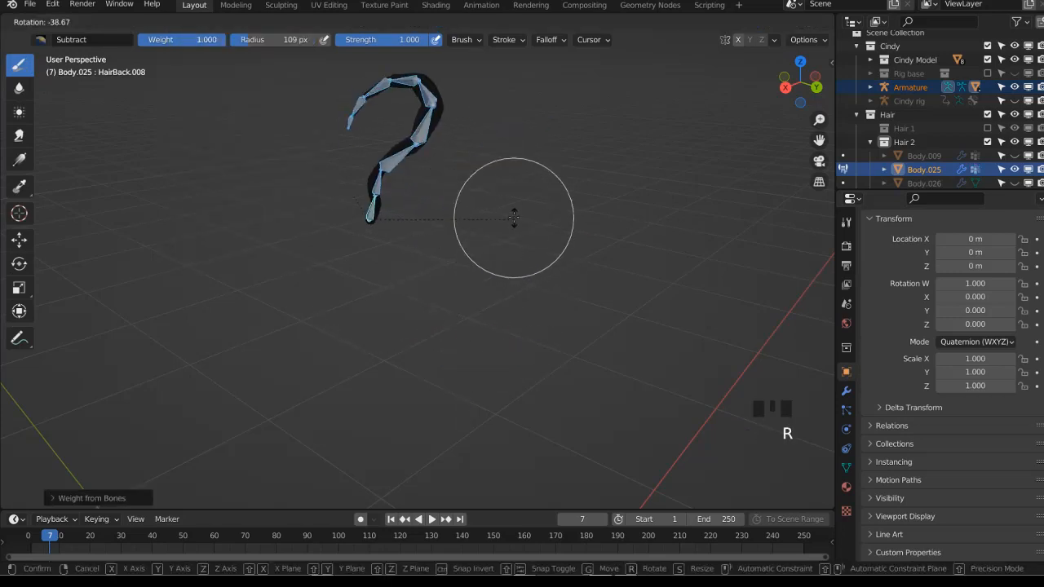
click(514, 236)
key(ctrl+Tab)
middle_drag(465, 214, 584, 220)
click(384, 235)
click(384, 235)
Reset the chain's pose in Pose Mode and disable Deform on all of its bones
key(ctrl+Tab)
key(a)
middle_drag(384, 238, 866, 453)
right_click(884, 464)
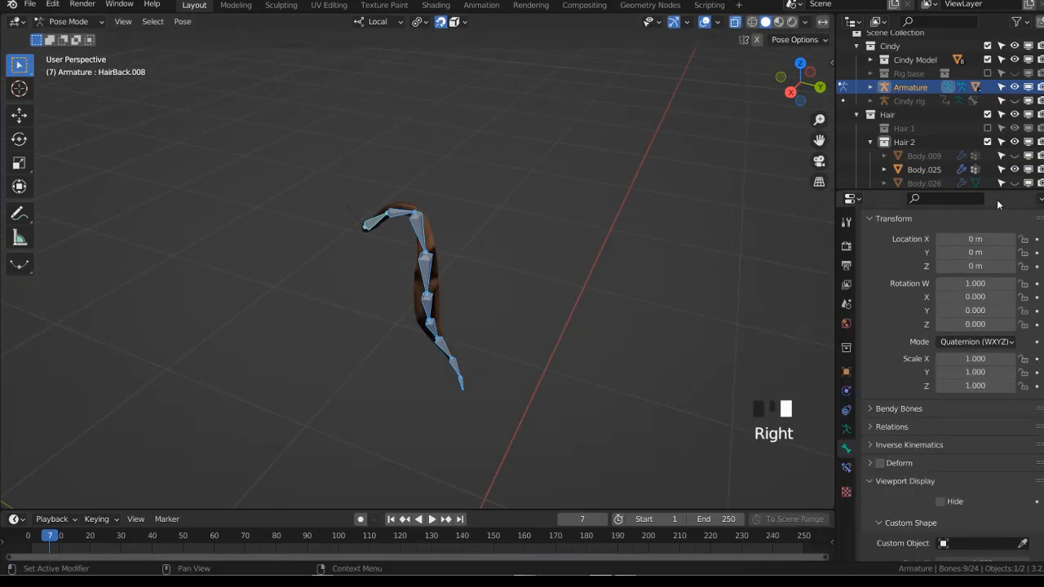
Hide Body.025 and show Body.026, disable Body.009 and Body.025 in viewports, and save the file in Object Mode
click(1014, 169)
scroll(1020, 168, down, 1)
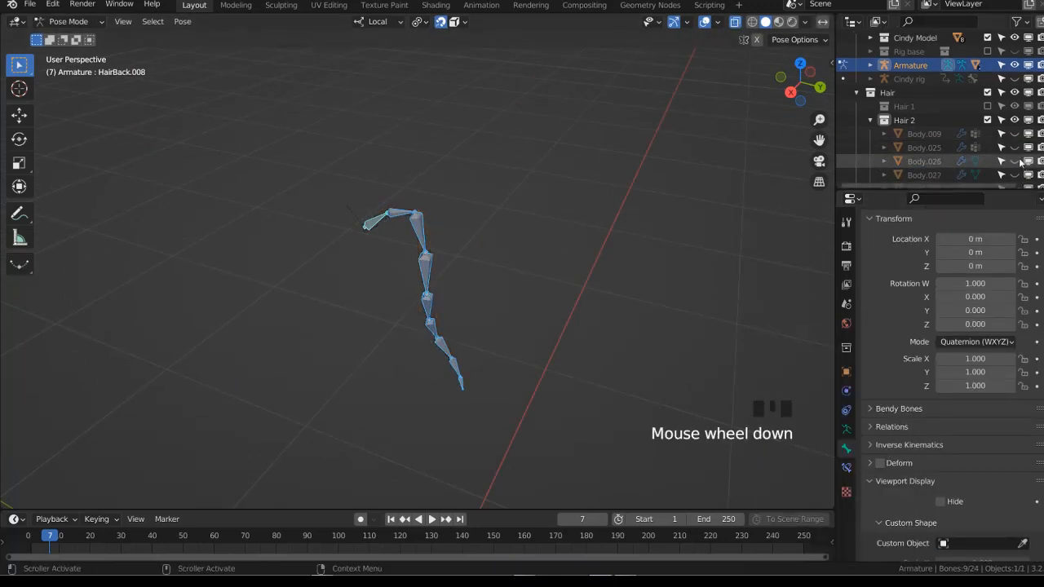
click(1016, 162)
drag(1028, 148, 1029, 136)
click(925, 161)
key(ctrl+Tab)
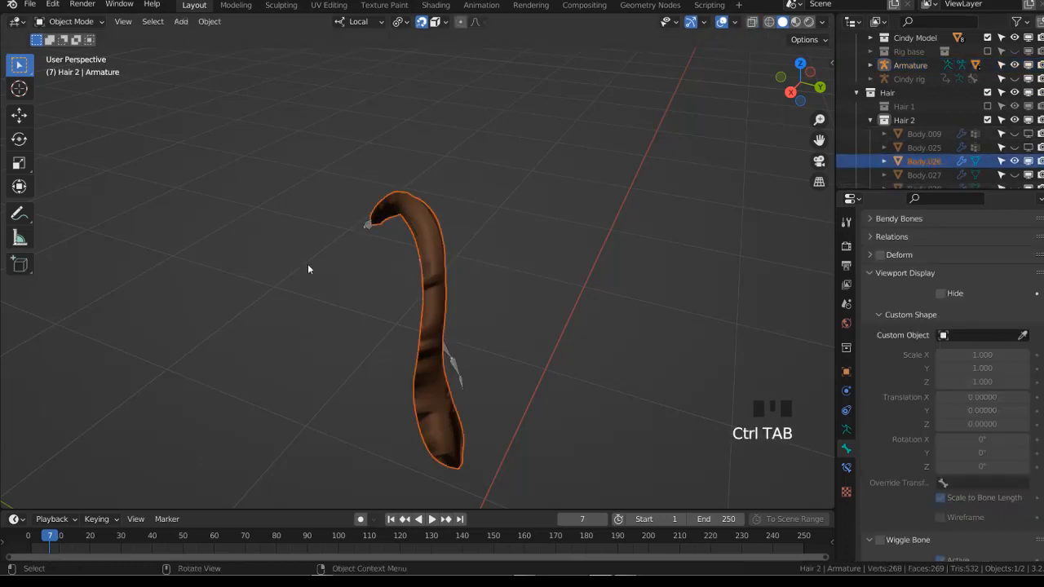
key(ctrl+s)
Duplicate the first bone of the HairBack.008 chain in the armature's Edit Mode and hide all other bones
click(367, 227)
key(Tab)
click(367, 227)
middle_drag(425, 230, 442, 261)
key(alt+z)
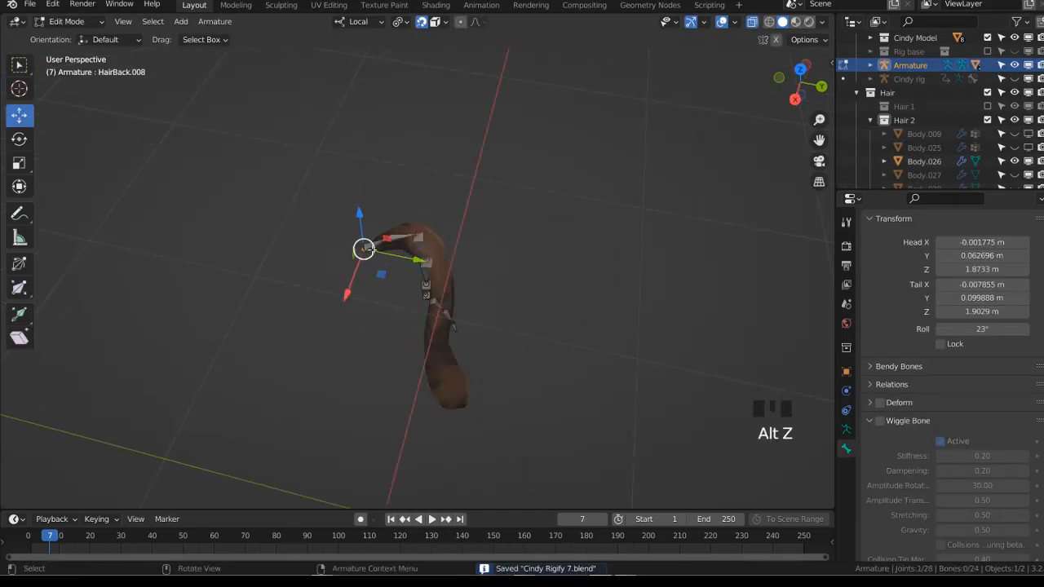
key(shift+d)
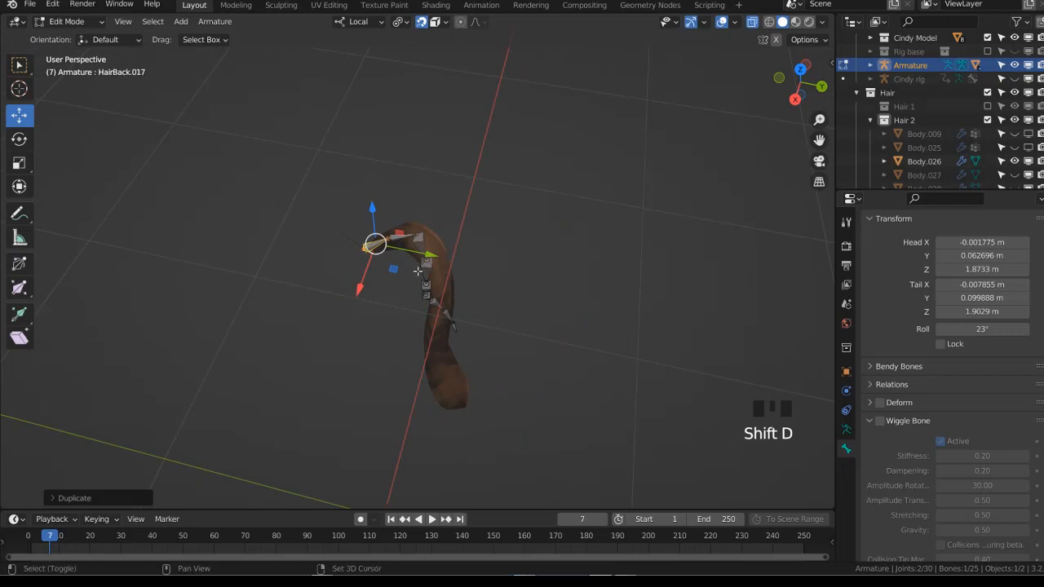
scroll(402, 268, up, 3)
key(alt+z)
middle_drag(401, 268, 444, 250)
Move the duplicated bone HairBack.017 to the root of Body.026 and place its tail at the strand's upper bend
key(g)
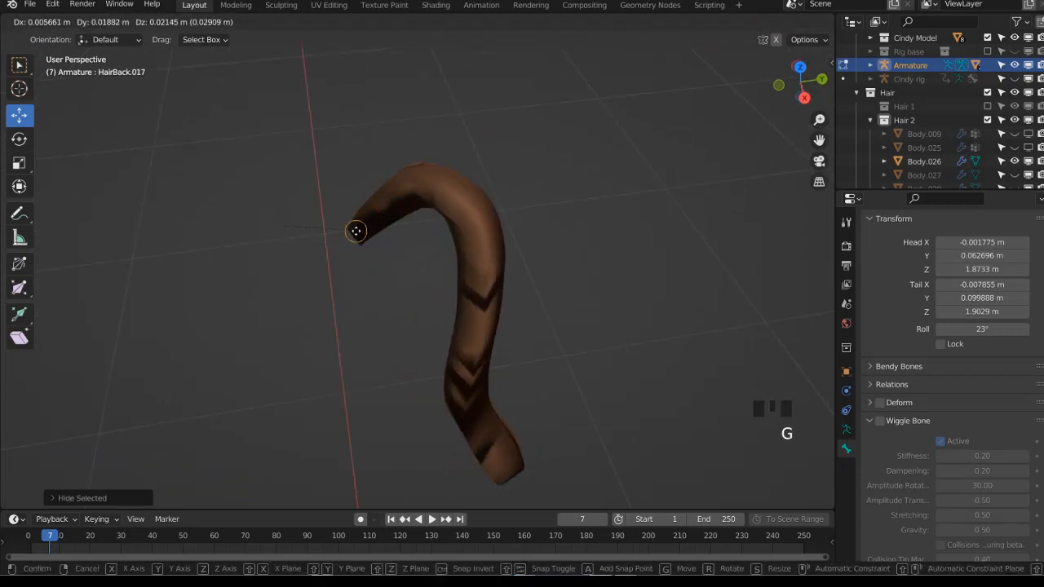
click(414, 186)
key(alt+z)
key(alt+z)
key(g)
click(422, 182)
scroll(473, 321, down, 2)
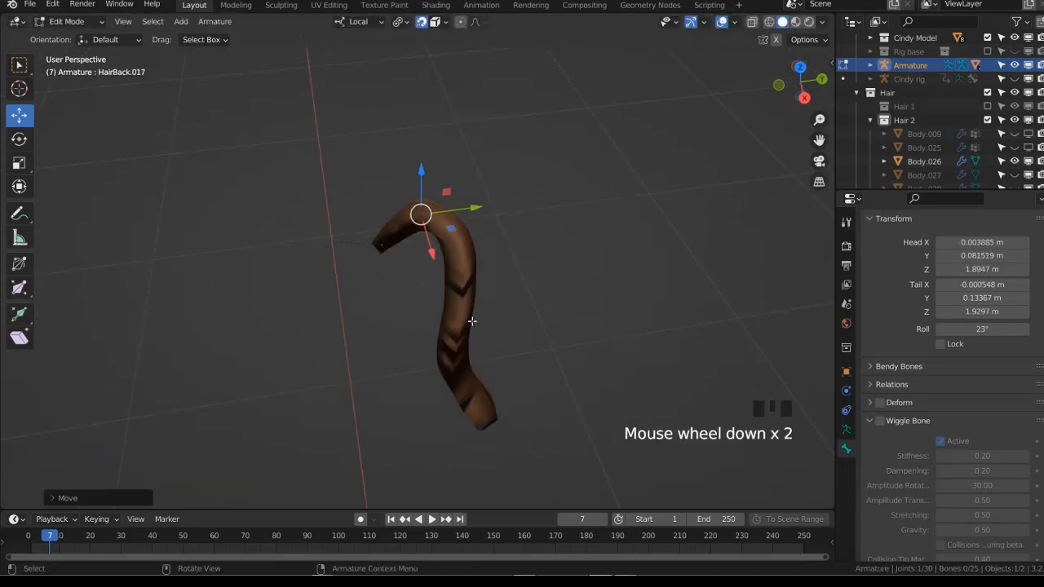
Extrude a long bone from HairBack.017's tail and place its end near the lower tip of Body.026 in front view
key(e)
click(595, 447)
key(KP_1)
key(g)
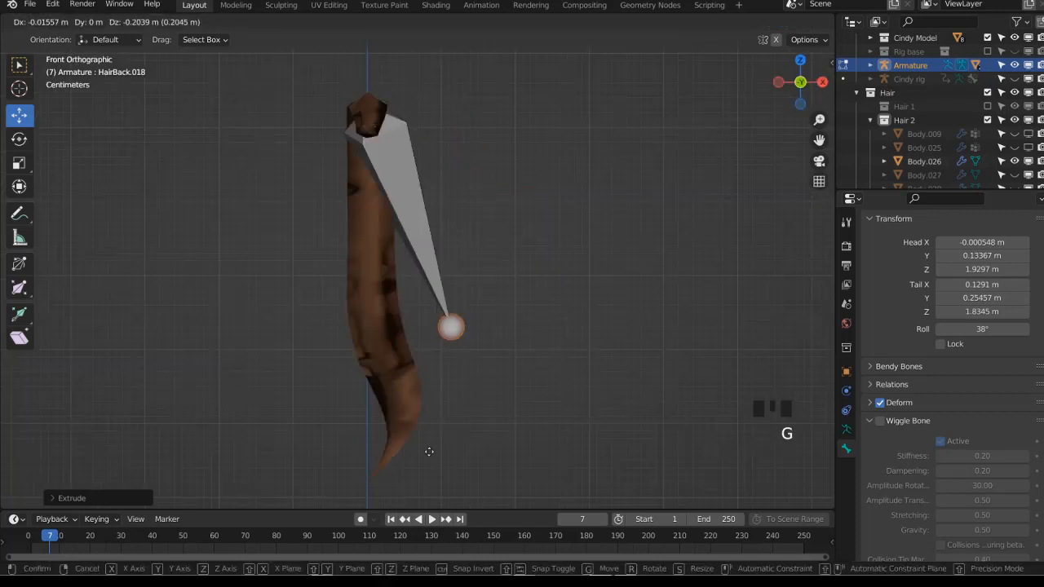
click(375, 91)
key(g)
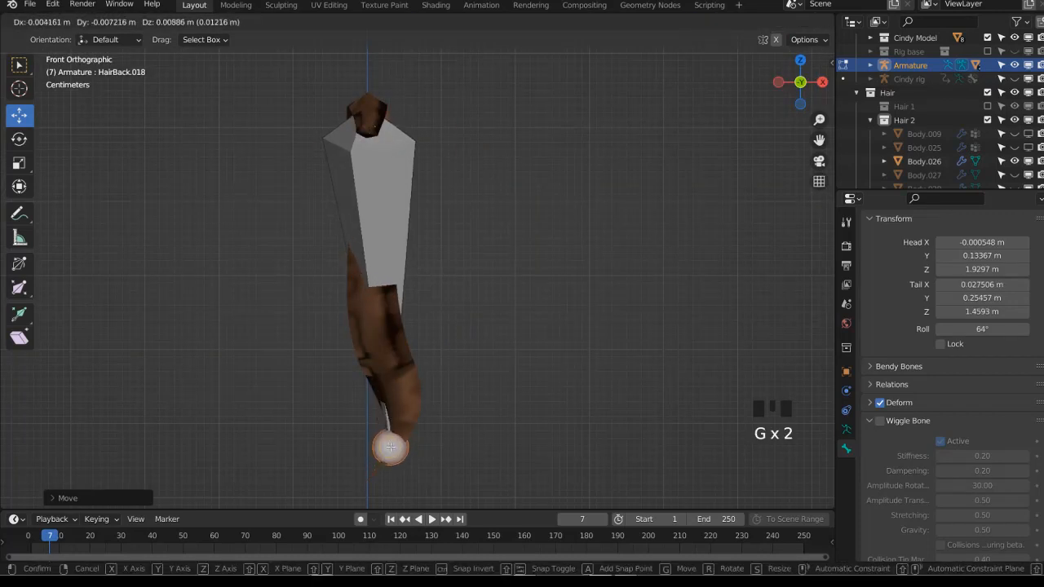
click(393, 402)
Subdivide the long extruded bone HairBack.018 into seven bones
click(393, 245)
right_click(527, 236)
click(527, 233)
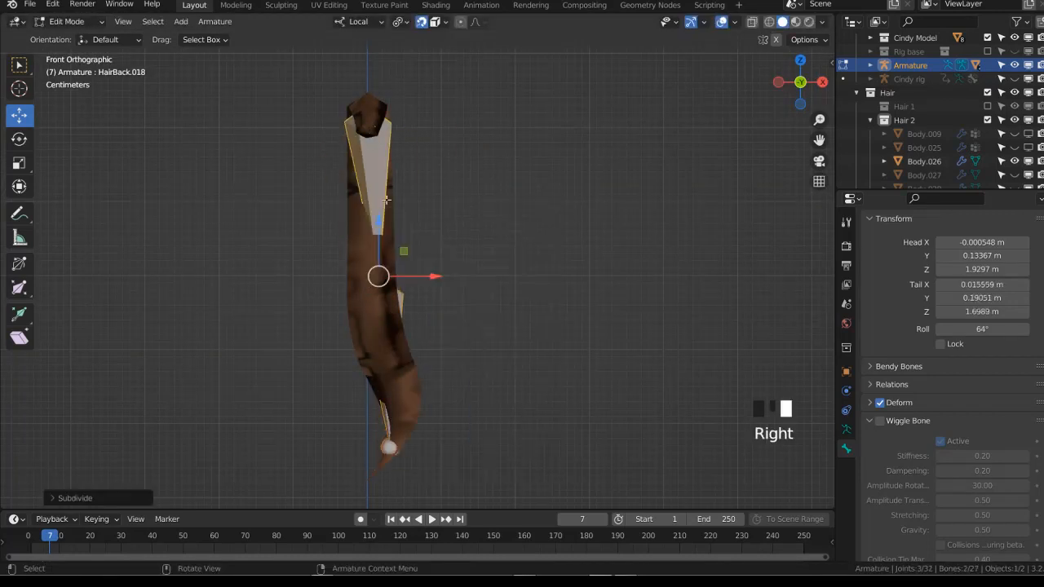
click(106, 502)
click(226, 494)
click(225, 495)
click(225, 494)
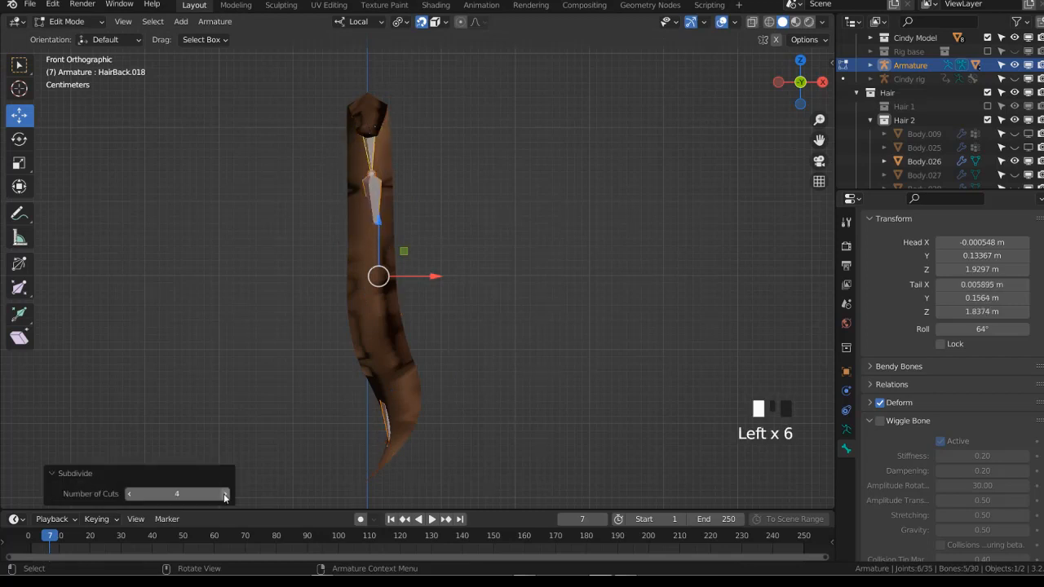
Align the upper three joints of the subdivided chain with the centre of Body.026 in right view with X-ray enabled
key(KP_3)
key(alt+z)
key(g)
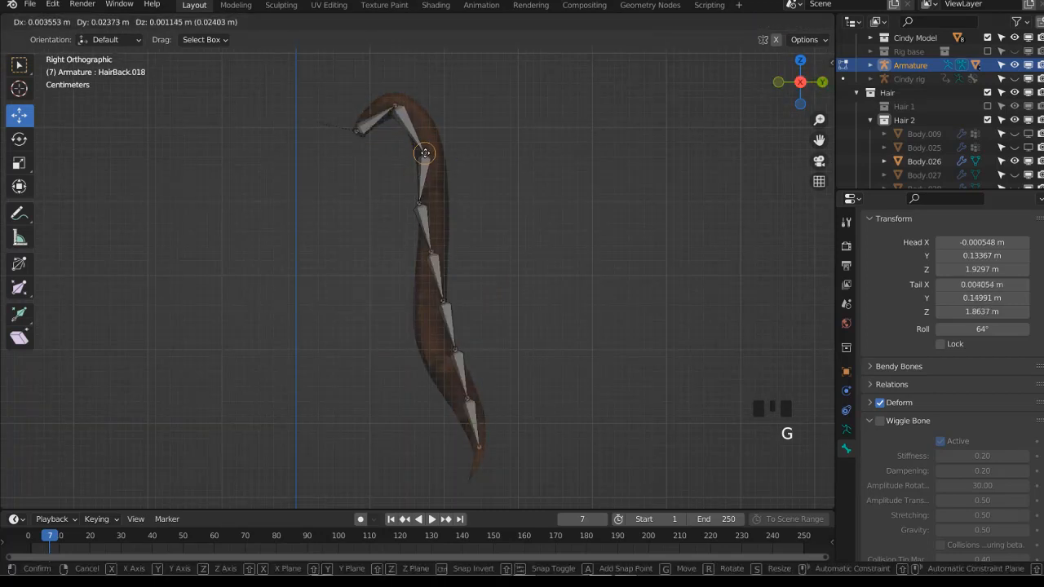
click(430, 150)
click(420, 203)
key(g)
click(436, 207)
click(432, 252)
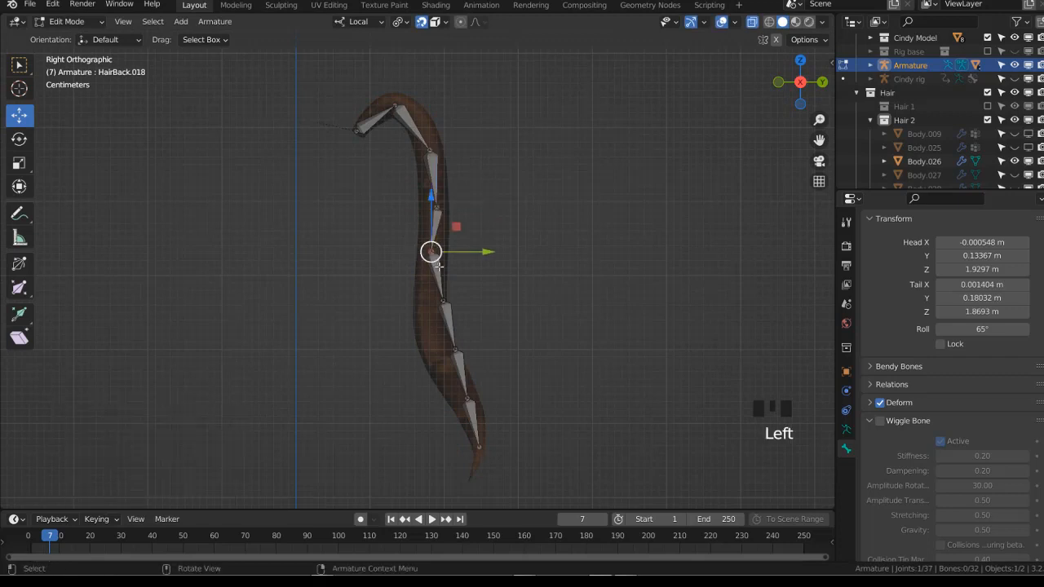
key(g)
click(430, 269)
Move the chain's lower joints to follow the curve of Body.026 down towards its tip
click(433, 321)
key(g)
click(434, 326)
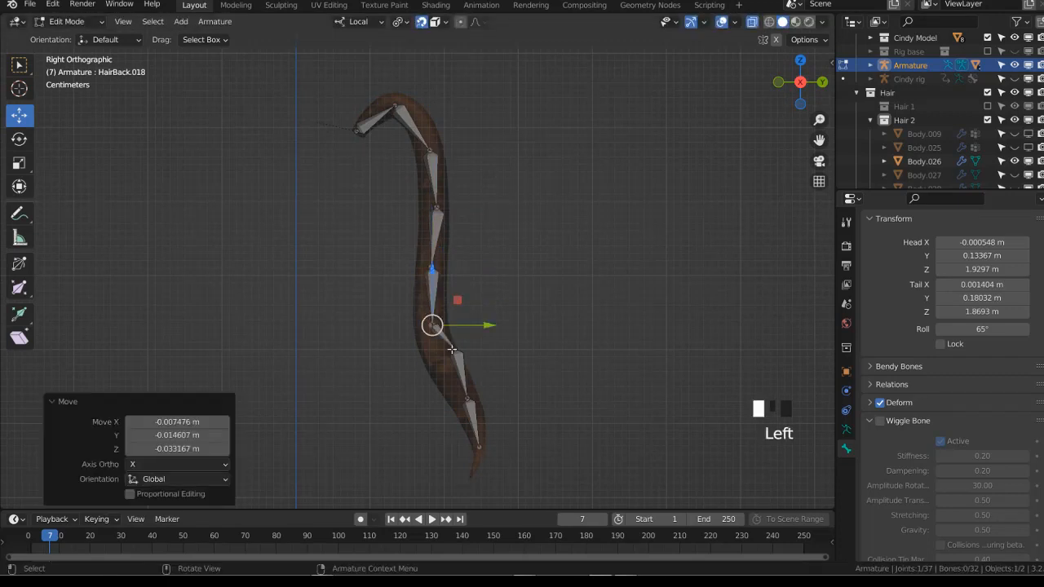
click(449, 369)
key(g)
click(449, 369)
scroll(489, 465, up, 4)
shift+middle_drag(489, 466, 434, 216)
click(434, 216)
key(g)
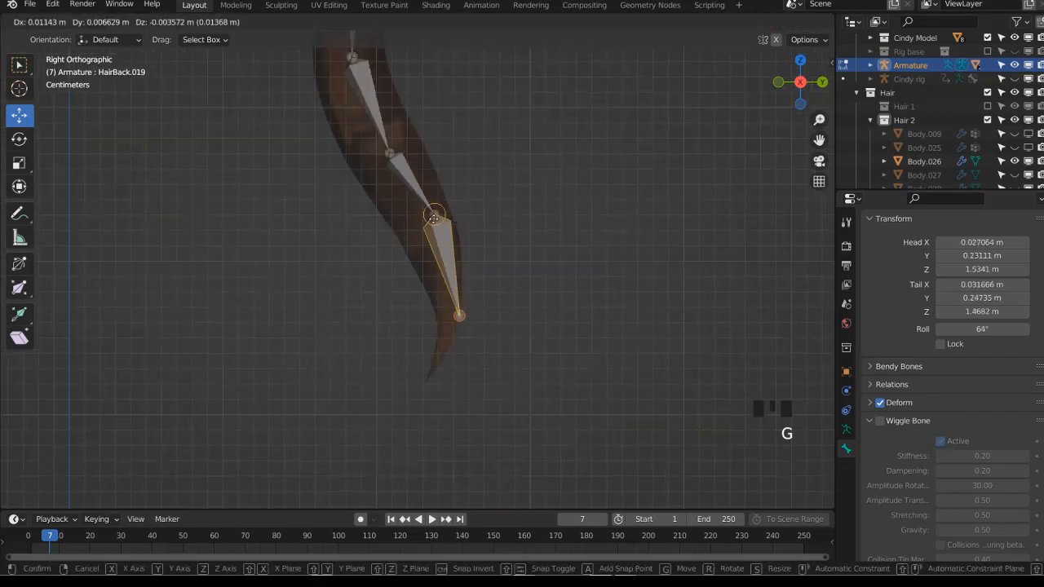
click(438, 251)
click(396, 168)
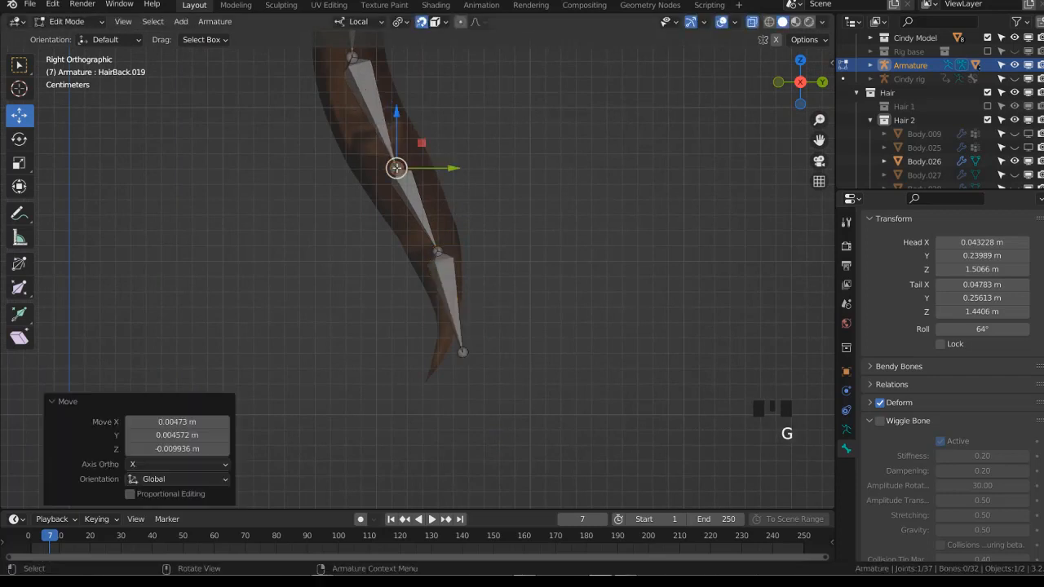
Move the chain's end joint inside the strand and extrude a final bone to the tip of Body.026
click(449, 348)
key(g)
click(448, 331)
key(e)
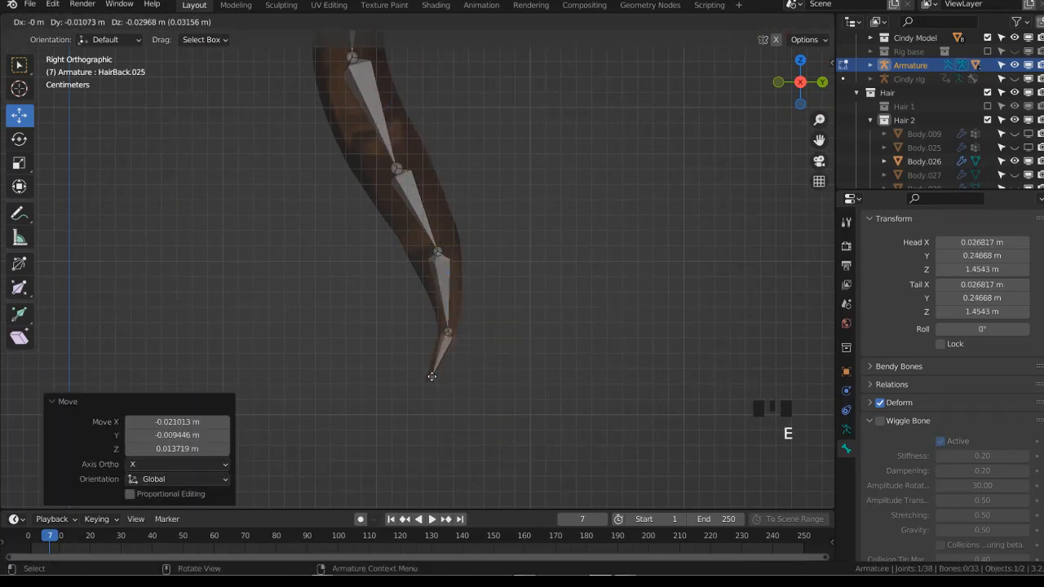
click(431, 373)
shift+middle_drag(431, 226, 454, 324)
scroll(445, 261, down, 3)
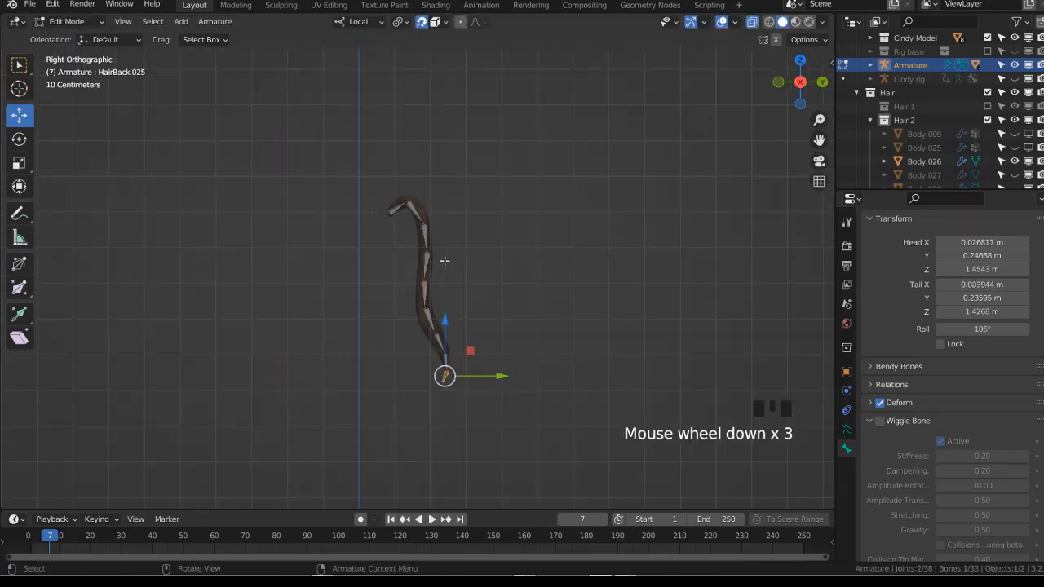
Isolate the new chain in Pose Mode, copy HairBack.025's enabled Deform setting to all selected bones, and return to Object Mode
key(ctrl+Tab)
click(580, 442)
key(shift+h)
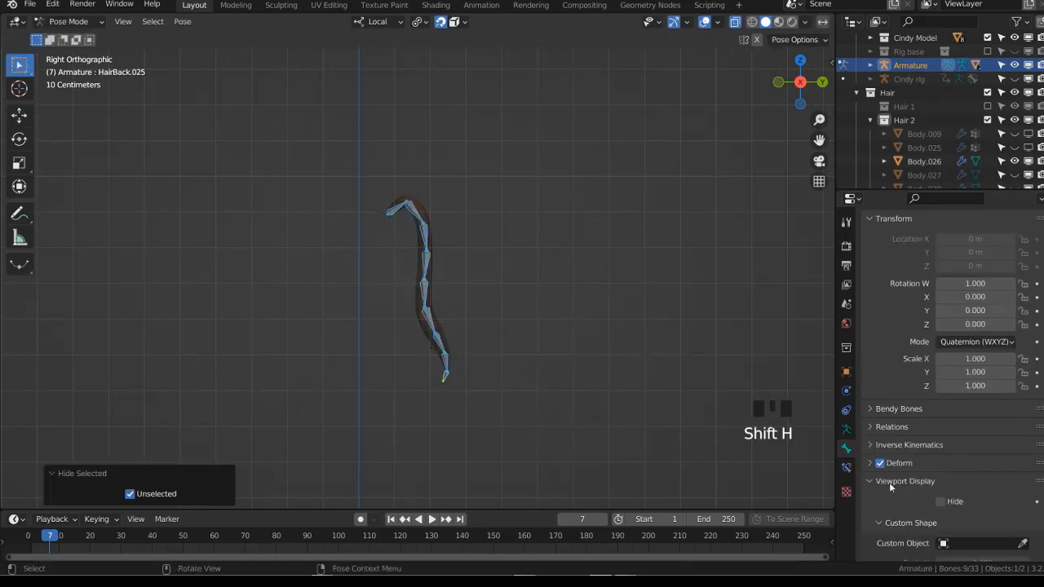
right_click(883, 470)
click(882, 463)
key(ctrl+Tab)
shift+click(448, 309)
key(ctrl+Tab)
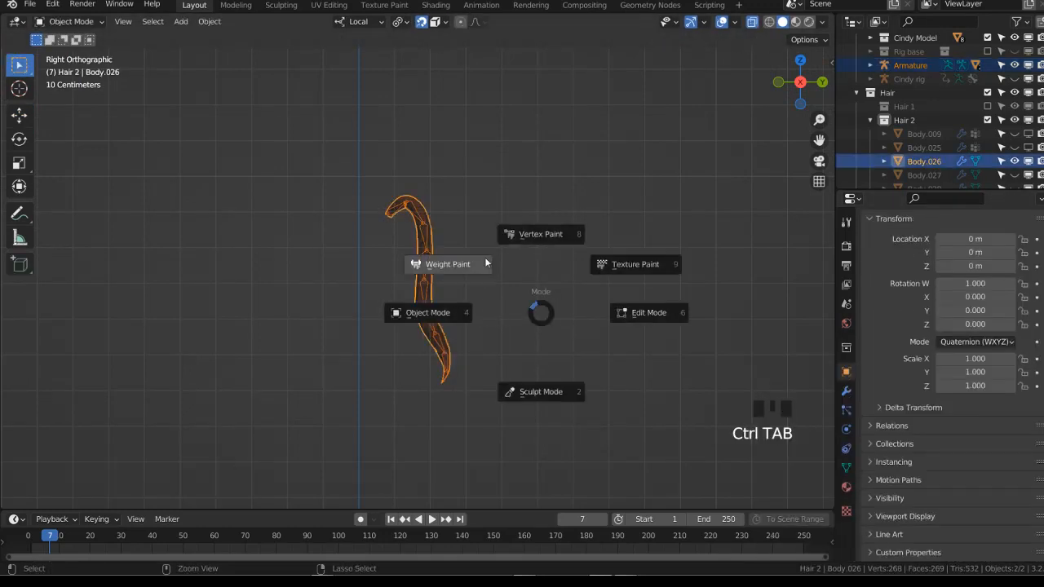
click(457, 266)
key(ctrl+Tab)
Parent Body.026 to the armature with the plain Armature Deform option
click(415, 272)
shift+click(425, 286)
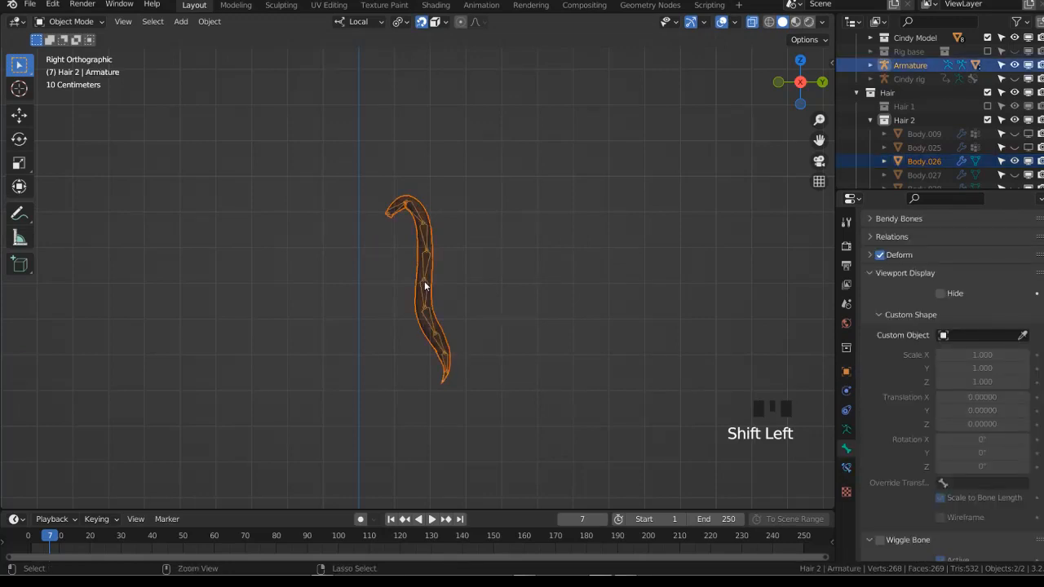
key(ctrl+o)
key(Escape)
key(ctrl+p)
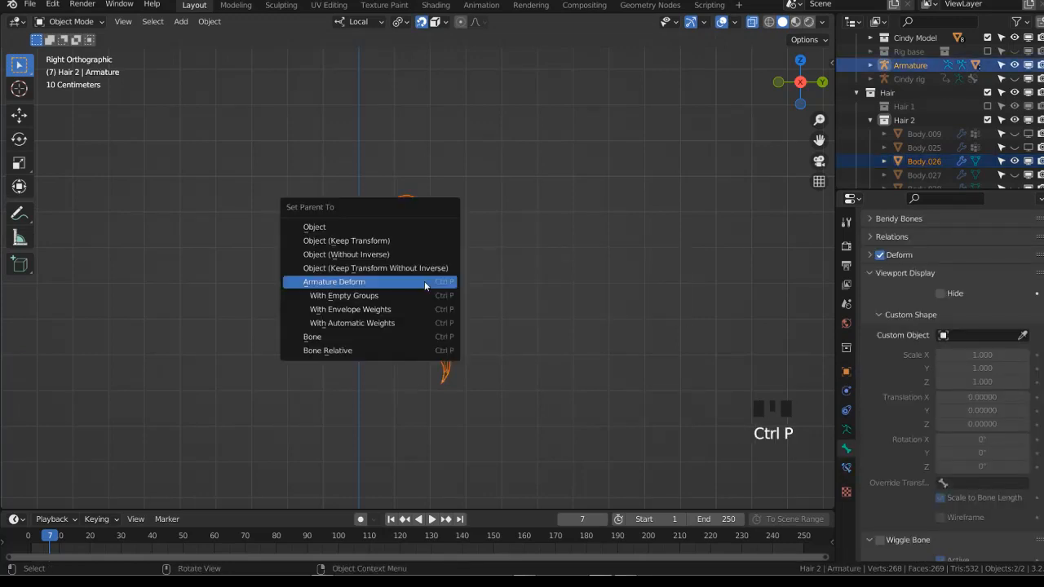
click(424, 281)
Select the armature and Body.026 and assign automatic weights from the chain's bones in Weight Paint mode
click(425, 284)
shift+click(424, 285)
key(ctrl+Tab)
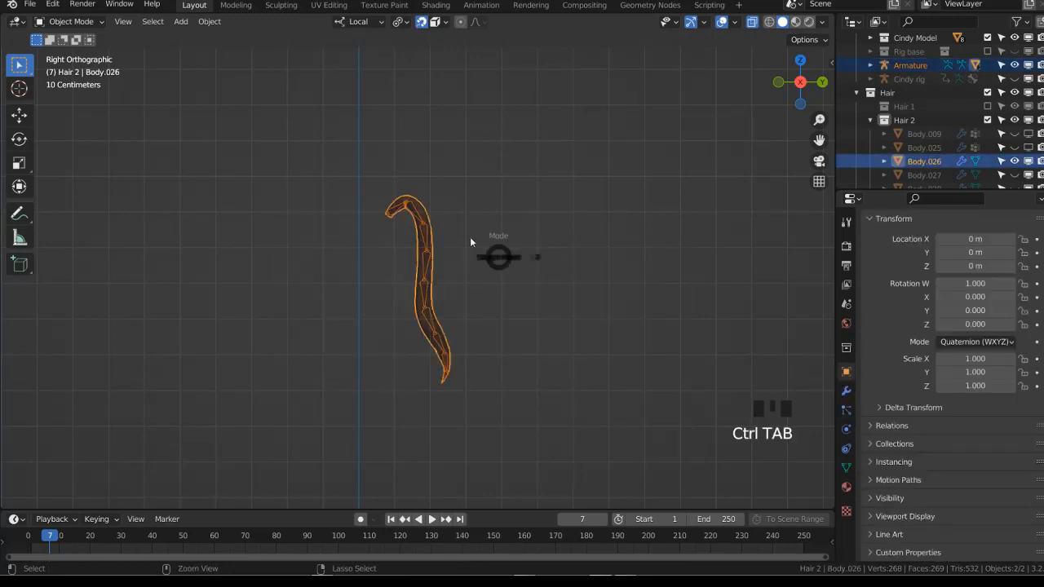
click(187, 22)
click(196, 38)
Test how Body.026 deforms by rotating the selected HairBack chain in both directions
key(r)
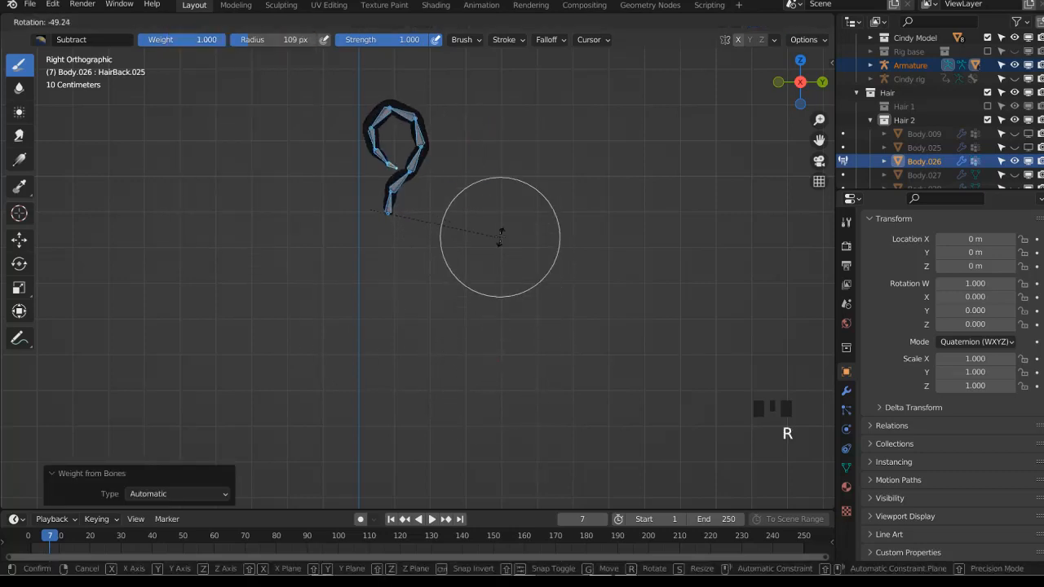
click(501, 231)
key(g)
right_click(513, 211)
scroll(513, 206, up, 1)
key(r)
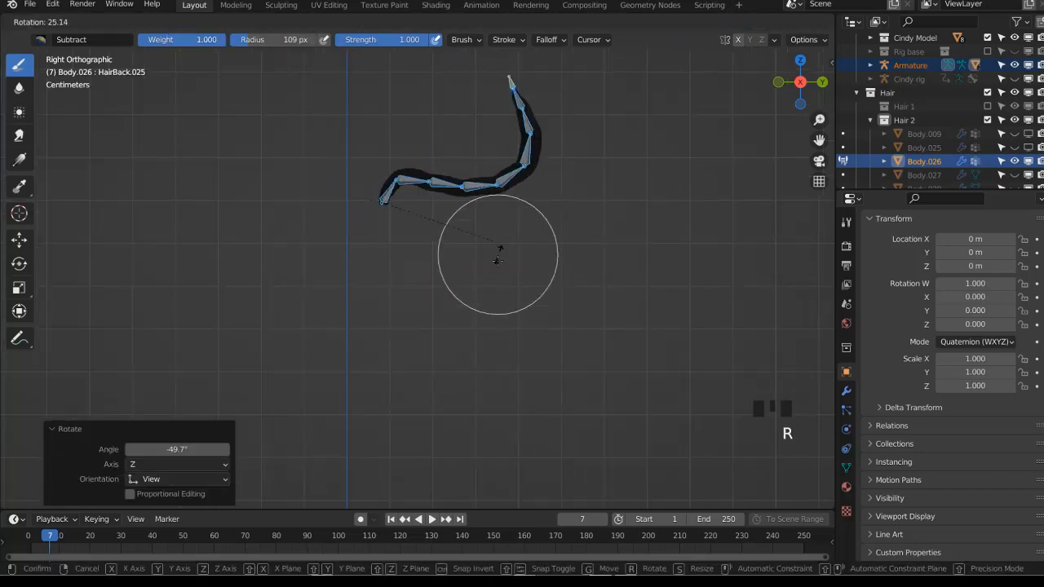
click(496, 242)
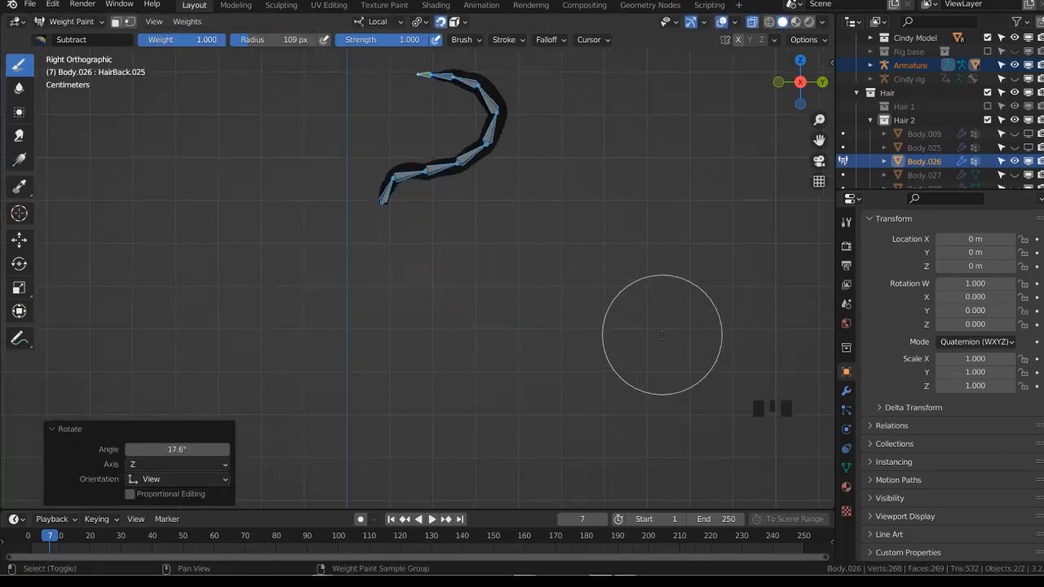
Disable Deform on all selected bones of Body.026's chain and save the file in Object Mode
key(shift+w)
click(653, 338)
key(ctrl+Tab)
key(ctrl+s)
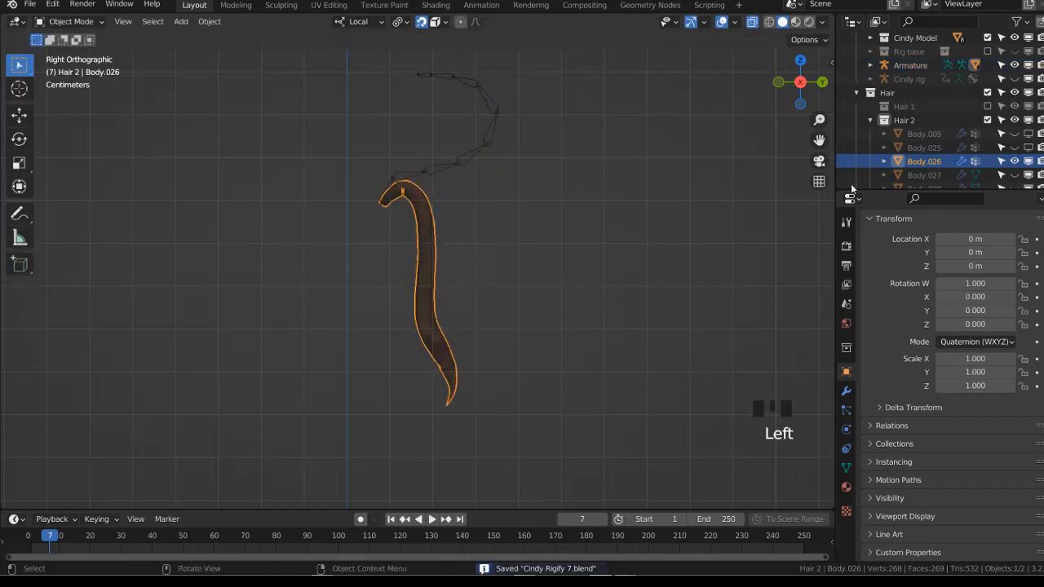
Disable Body.026 in viewports, hide it, and show Body.027
click(1028, 162)
click(1014, 162)
click(1015, 176)
scroll(1011, 155, down, 3)
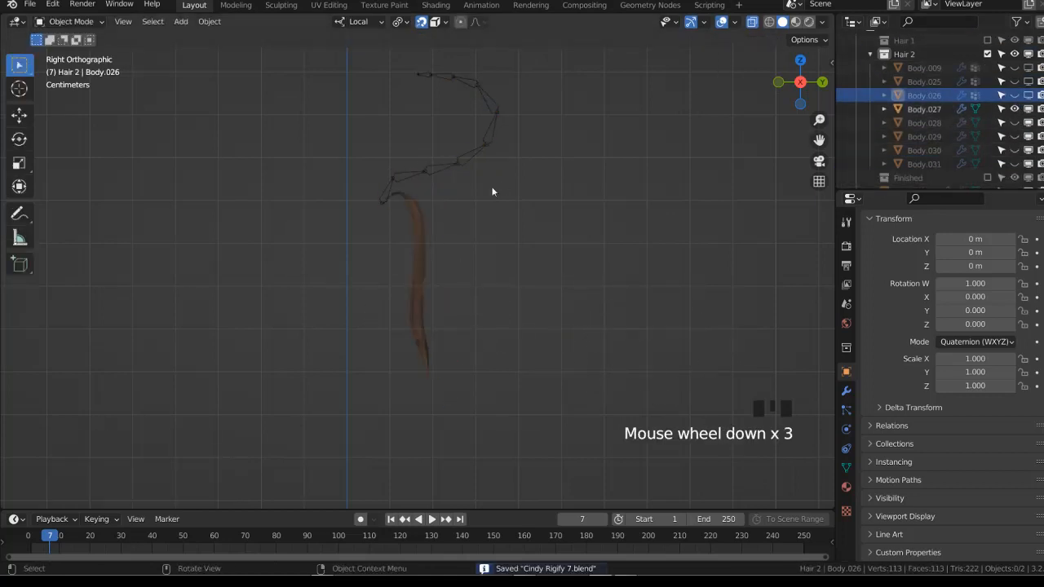
Duplicate HairBack.017, the first bone of Body.026's chain, in place in Edit Mode and hide all other bones
click(396, 177)
key(ctrl+Tab)
click(393, 179)
scroll(425, 190, up, 3)
shift+middle_drag(434, 195, 447, 257)
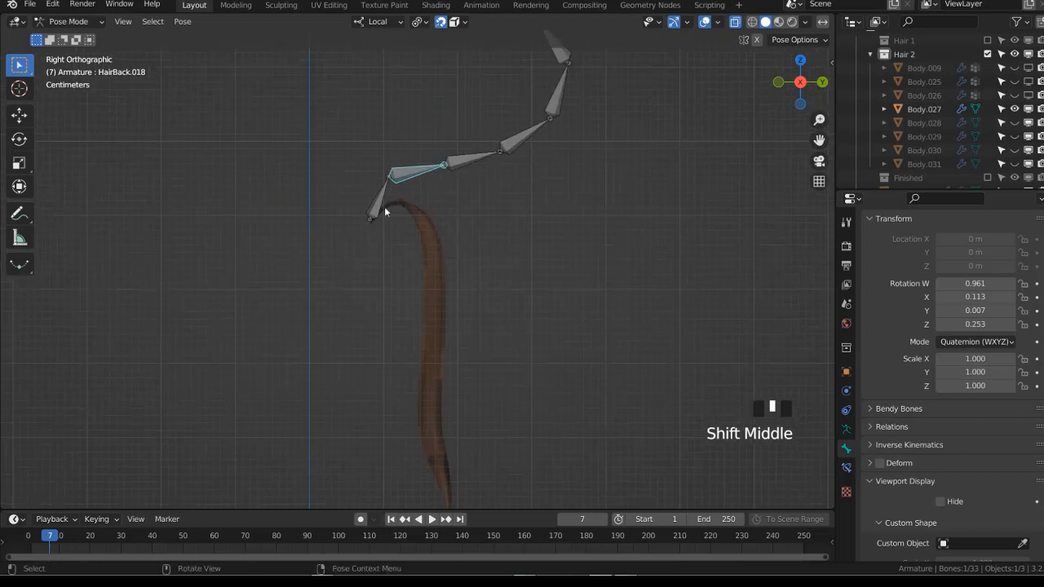
click(384, 207)
key(Tab)
key(shift+d)
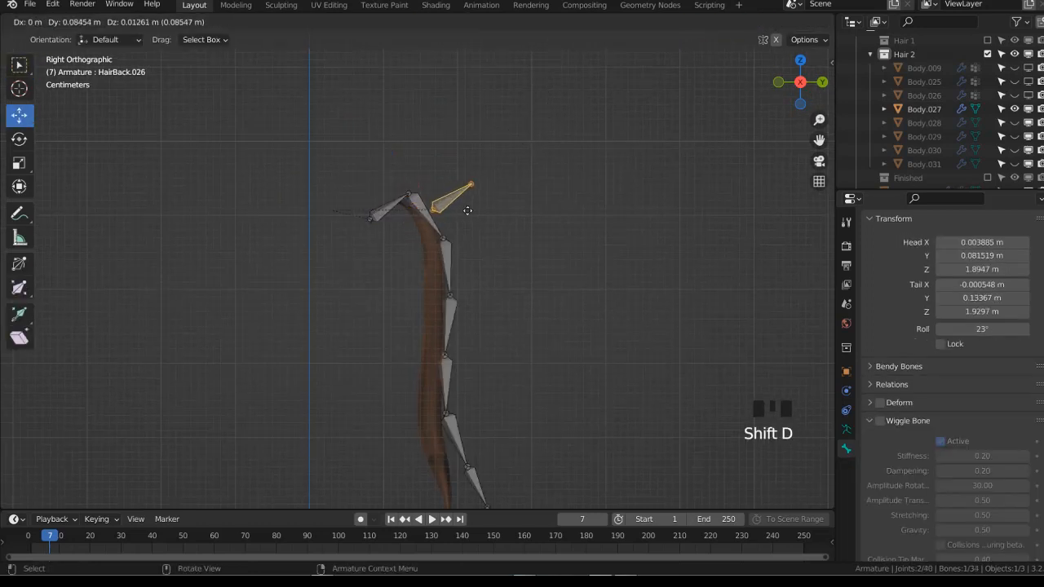
right_click(466, 210)
key(shift+h)
Move the duplicated bone HairBack.026 onto the root of Body.027 in top view
scroll(378, 237, up, 3)
middle_drag(466, 211, 424, 259)
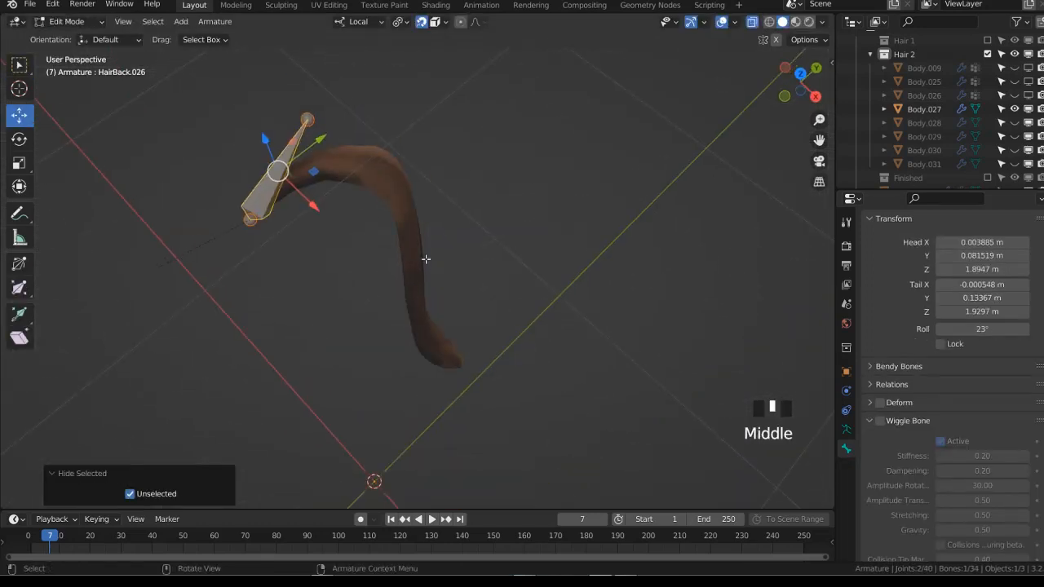
key(KP_7)
shift+middle_drag(480, 311, 547, 294)
scroll(475, 331, up, 3)
key(g)
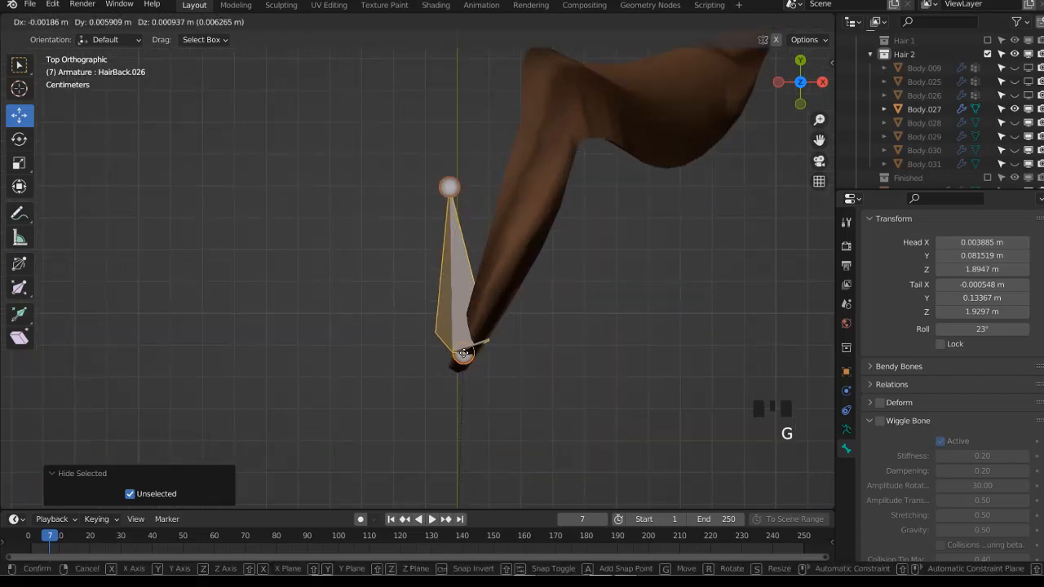
click(465, 354)
Place HairBack.026's tail at the upper bend of Body.027, positioning it in top and right views
click(448, 190)
key(g)
click(560, 99)
key(KP_3)
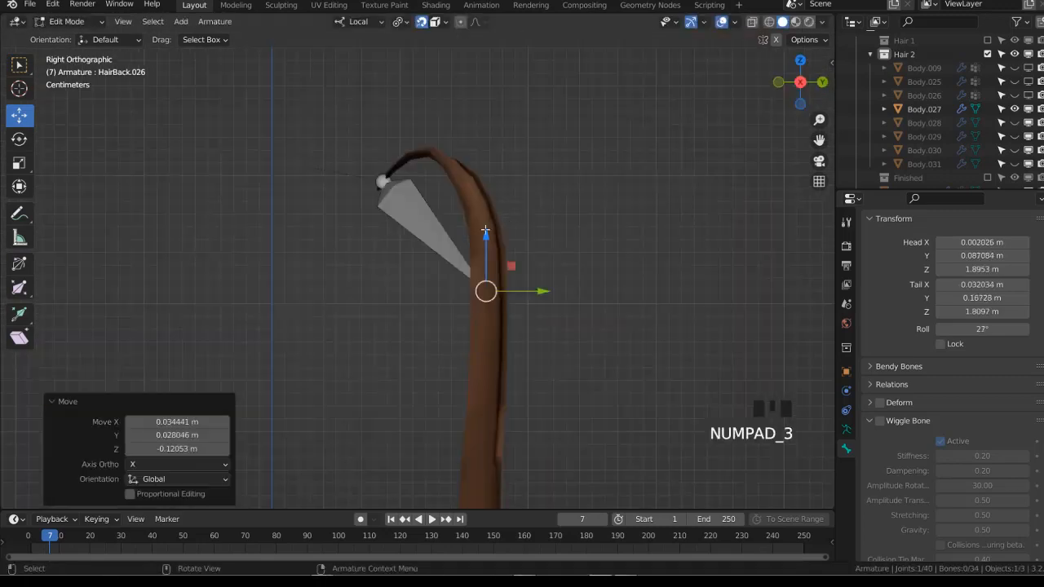
key(g)
click(454, 180)
scroll(453, 180, down, 1)
scroll(454, 181, down, 2)
Extrude a long bone from HairBack.026's tail and move its end to the lower tip of Body.027
key(e)
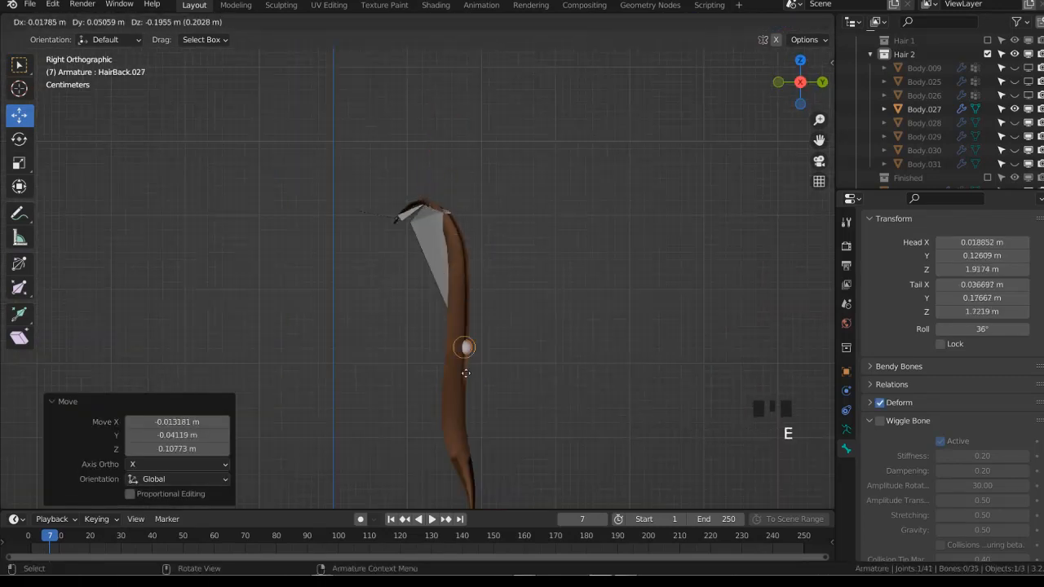
click(481, 411)
shift+middle_drag(481, 411, 481, 187)
scroll(481, 186, up, 3)
click(161, 390)
scroll(552, 221, up, 2)
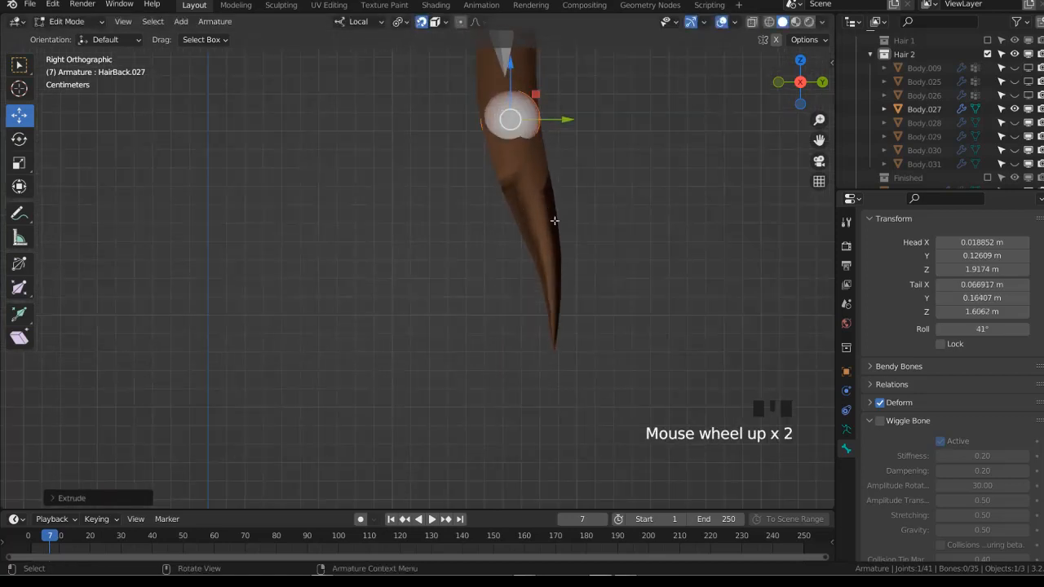
key(g)
click(555, 336)
Subdivide the long bone running down Body.027 with 6 cuts
click(513, 173)
scroll(513, 174, down, 9)
right_click(459, 231)
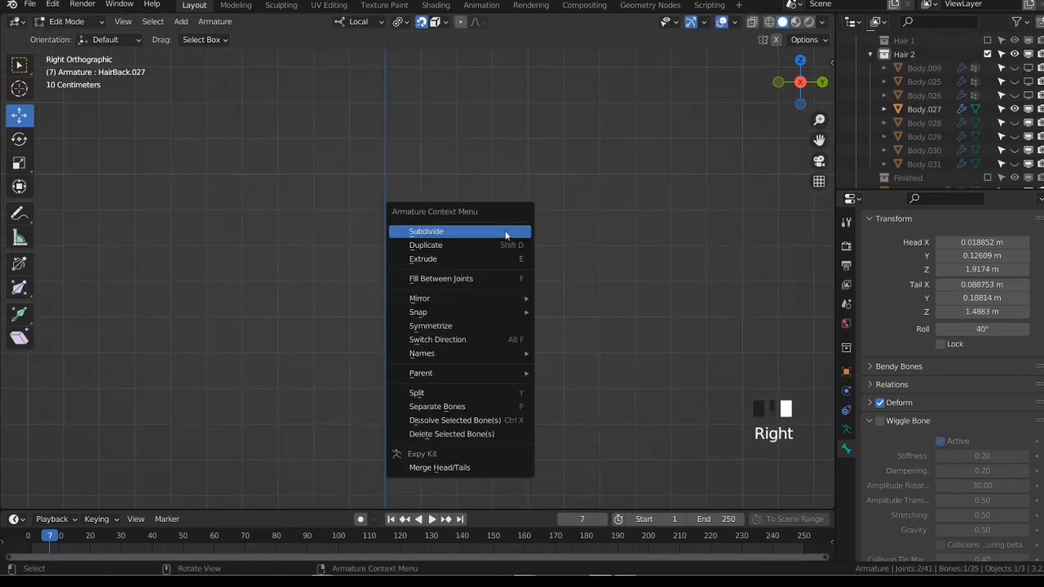
click(460, 231)
click(96, 498)
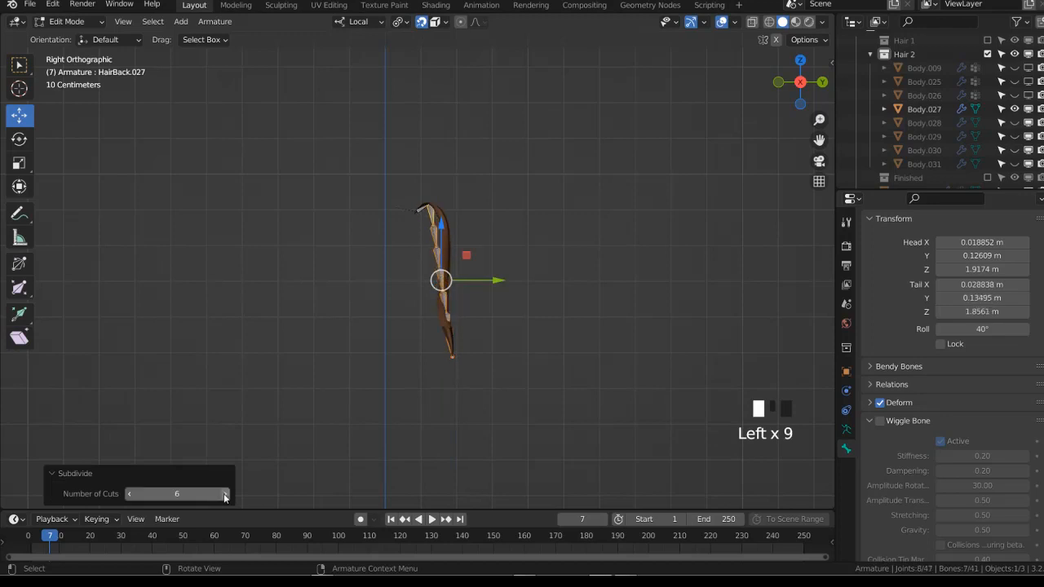
Move the upper five joints of the subdivided bone chain in right view so they follow the centre of Body.027
scroll(399, 261, up, 5)
click(457, 160)
key(g)
click(473, 130)
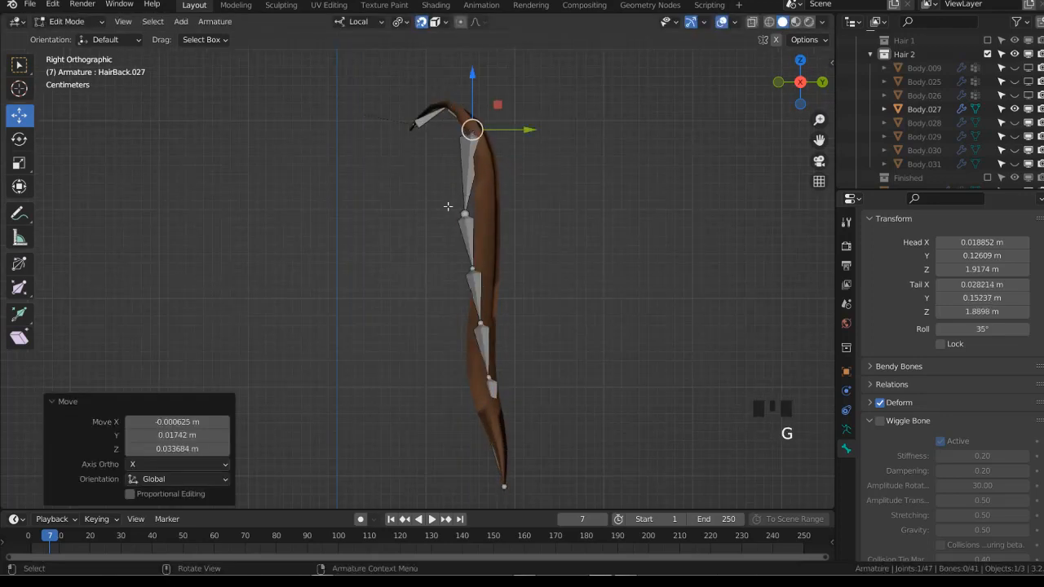
key(g)
drag(450, 202, 496, 385)
click(493, 199)
key(g)
click(493, 271)
key(g)
click(492, 331)
key(g)
click(491, 386)
key(alt+z)
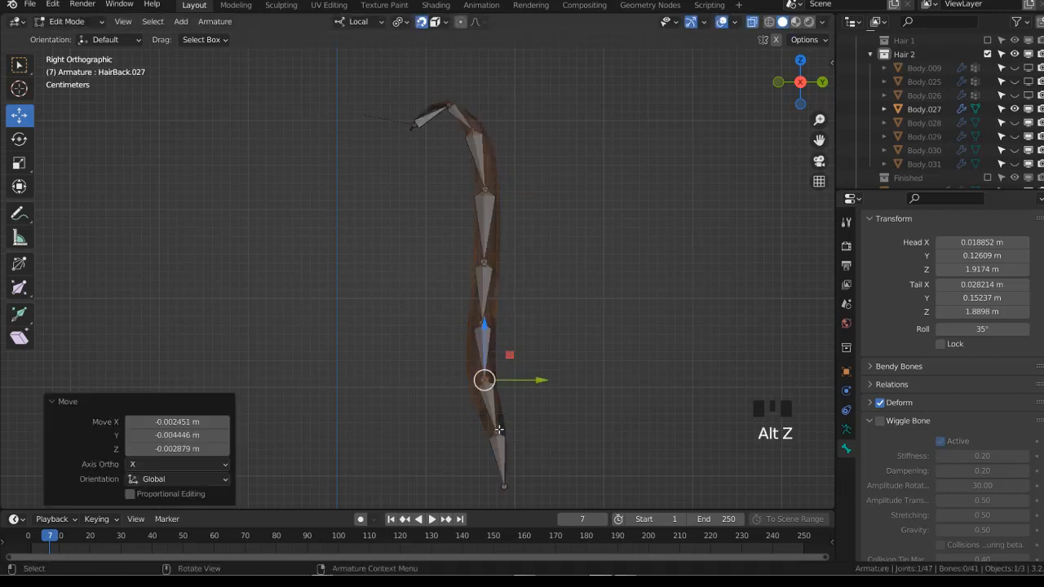
Fit the chain's lowest joint and its end point into the lower tip of Body.027
key(g)
click(496, 427)
click(501, 485)
key(alt+z)
scroll(475, 350, up, 2)
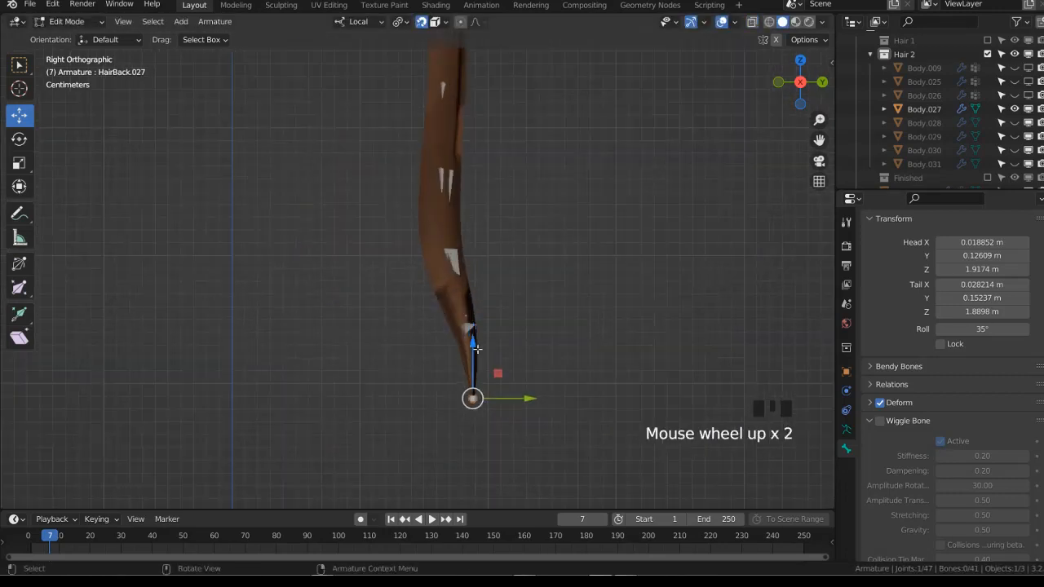
key(alt+z)
key(g)
click(477, 343)
click(468, 328)
scroll(465, 287, down, 4)
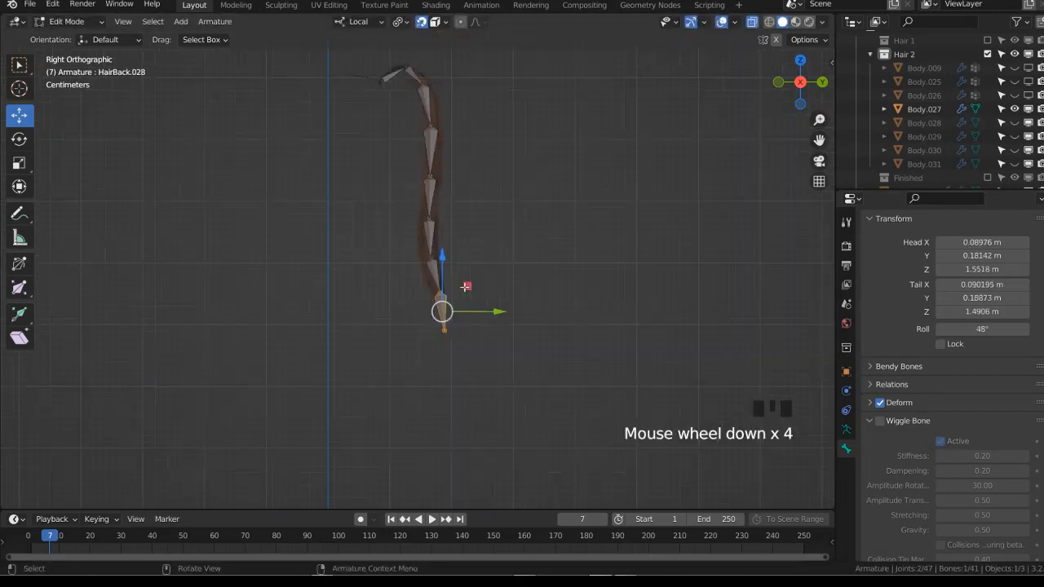
Isolate Body.027's bone chain in Pose Mode and copy the enabled Deform setting to all its selected bones
shift+middle_drag(465, 288, 458, 337)
key(ctrl+Tab)
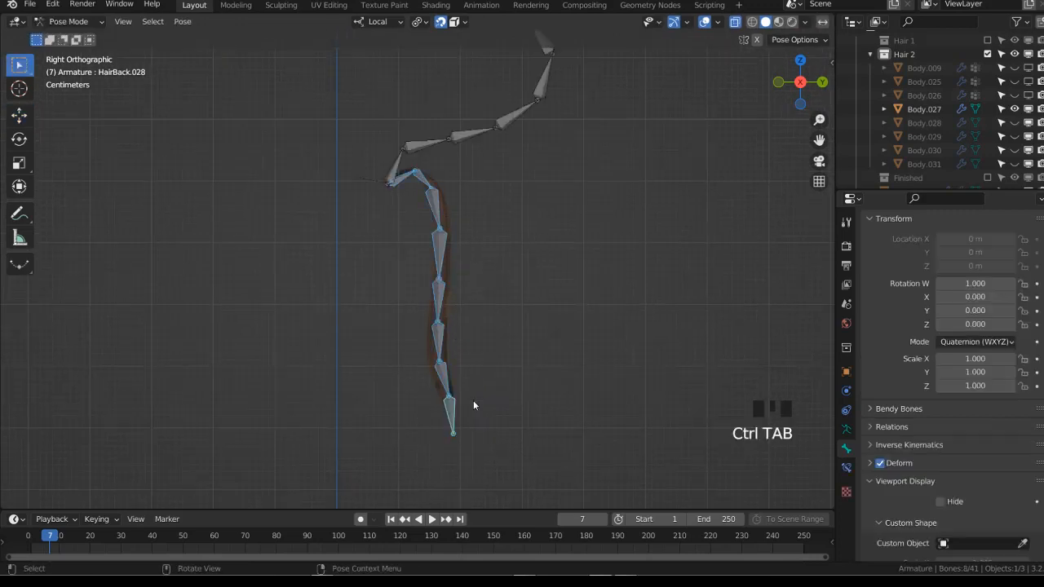
key(shift+h)
right_click(881, 463)
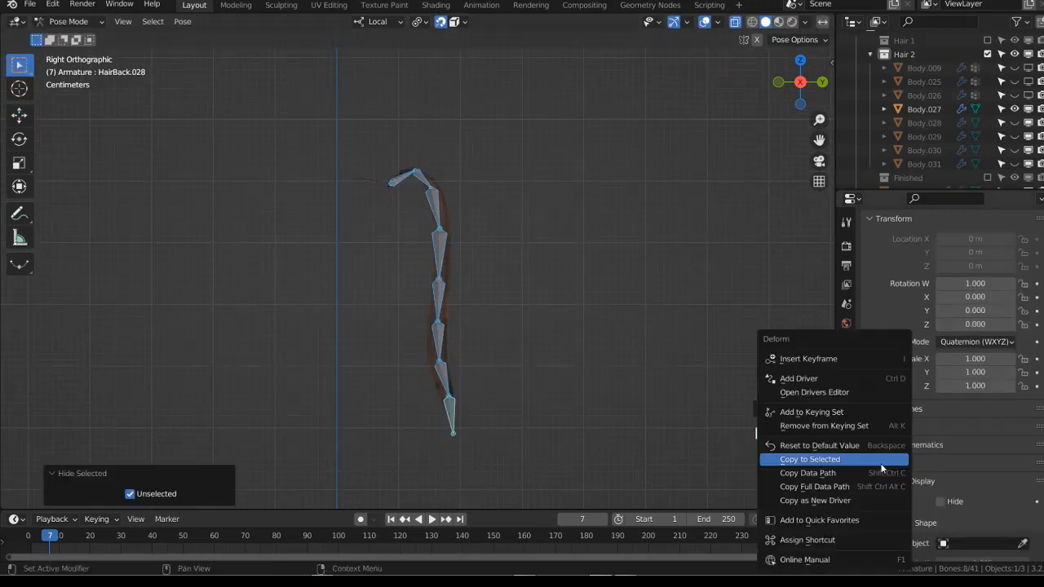
Parent Body.027 to the armature using Armature Deform
key(ctrl+Tab)
shift+click(440, 284)
shift+click(441, 284)
key(ctrl+p)
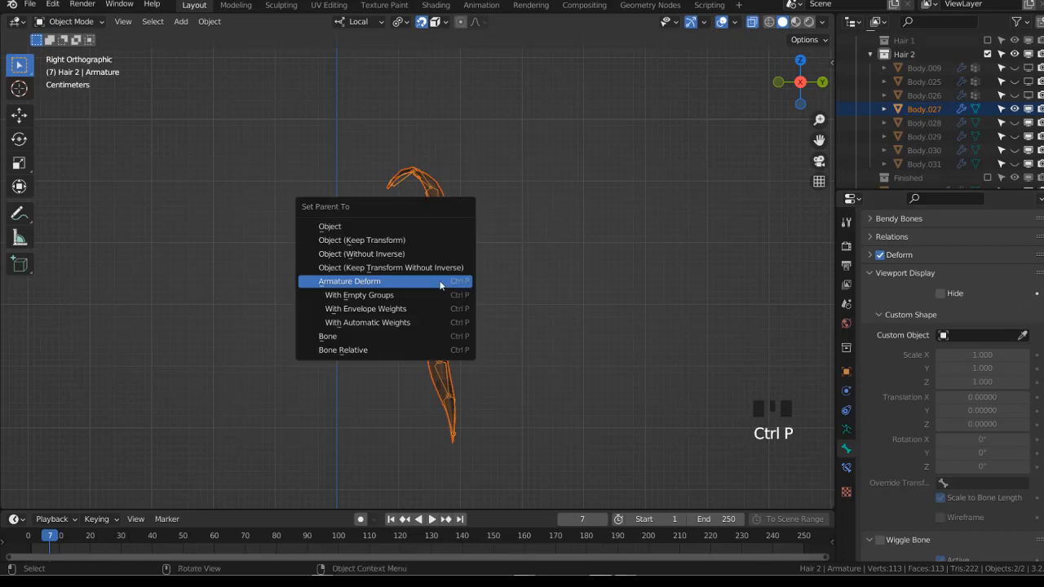
click(440, 283)
Select the armature together with Body.027, enter Weight Paint mode and assign automatic weights from the chain's bones
click(440, 284)
shift+click(441, 285)
key(ctrl+Tab)
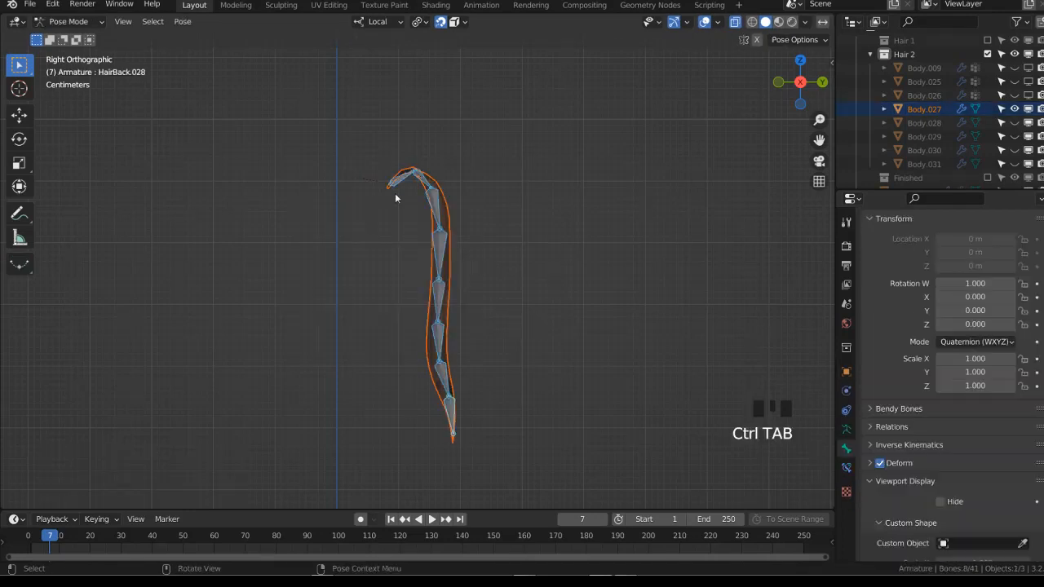
key(ctrl+Tab)
click(447, 226)
click(446, 228)
shift+click(445, 228)
shift+click(445, 228)
key(ctrl+Tab)
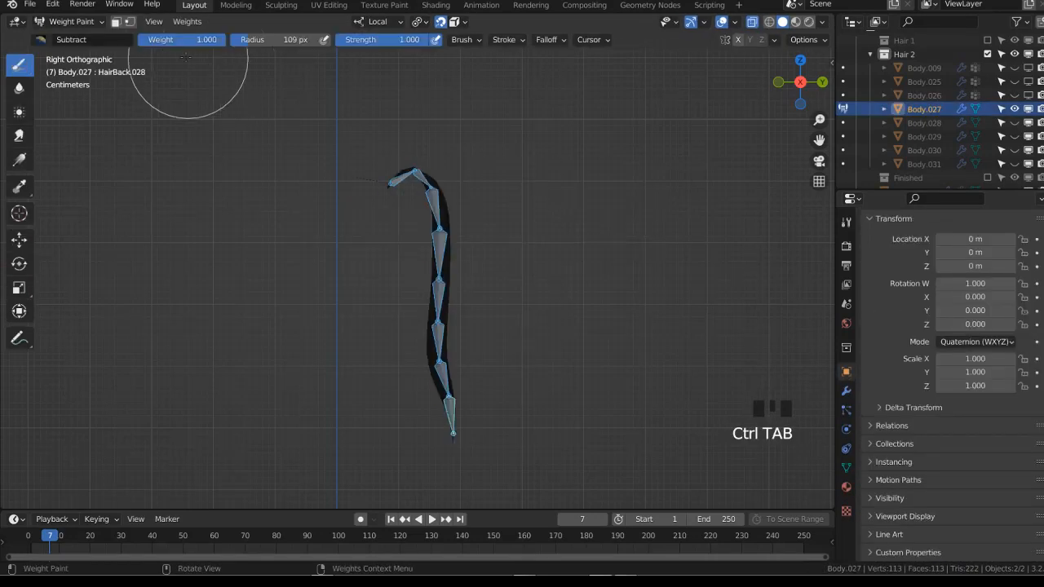
click(173, 21)
click(232, 35)
Test how Body.027 deforms by temporarily moving and rotating its bones, cancelling the transforms
key(g)
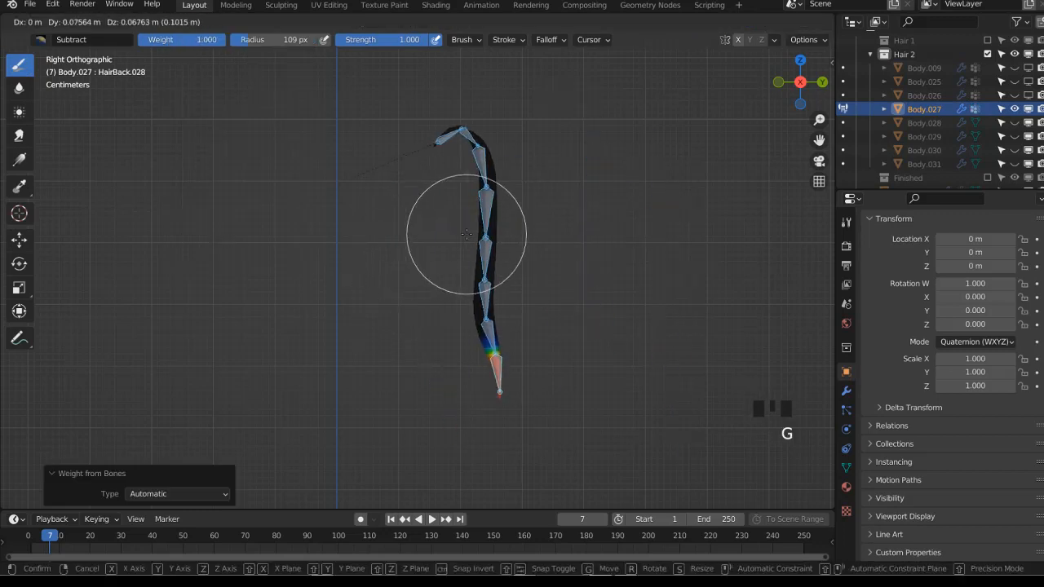
right_click(467, 236)
key(g)
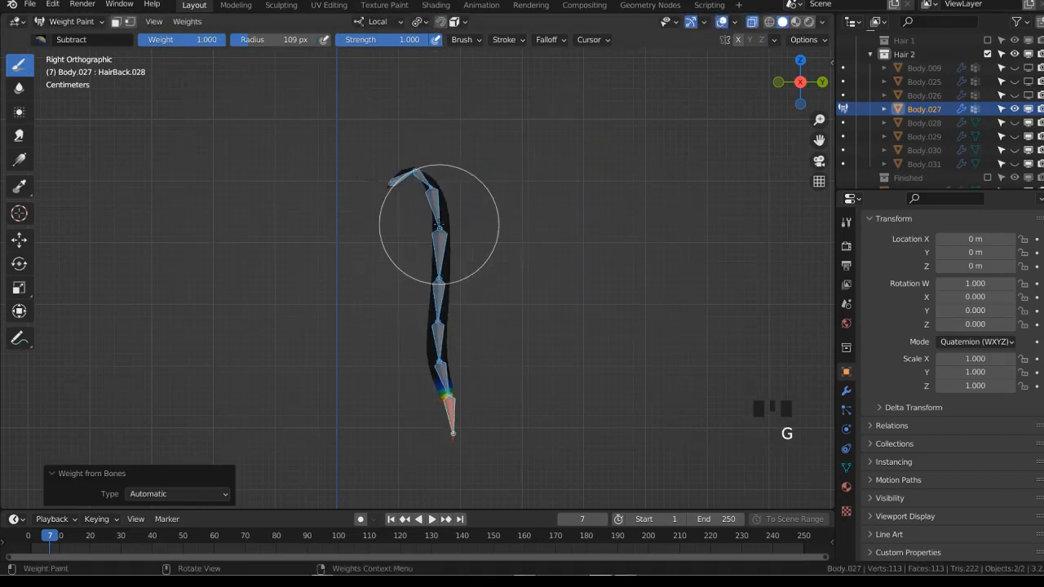
key(r)
key(g)
key(Escape)
Return to Object Mode, save the file and turn off X-ray display
key(ctrl+Tab)
click(374, 291)
key(ctrl+s)
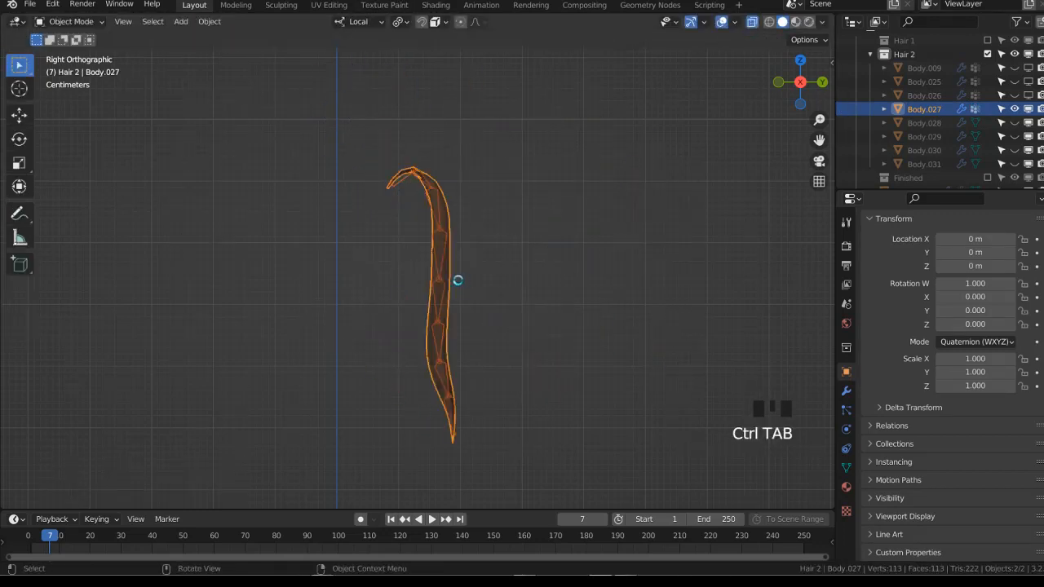
click(457, 280)
click(450, 285)
key(alt+z)
Hide the finished Body.027 and show Body.028 in the viewport
click(1014, 110)
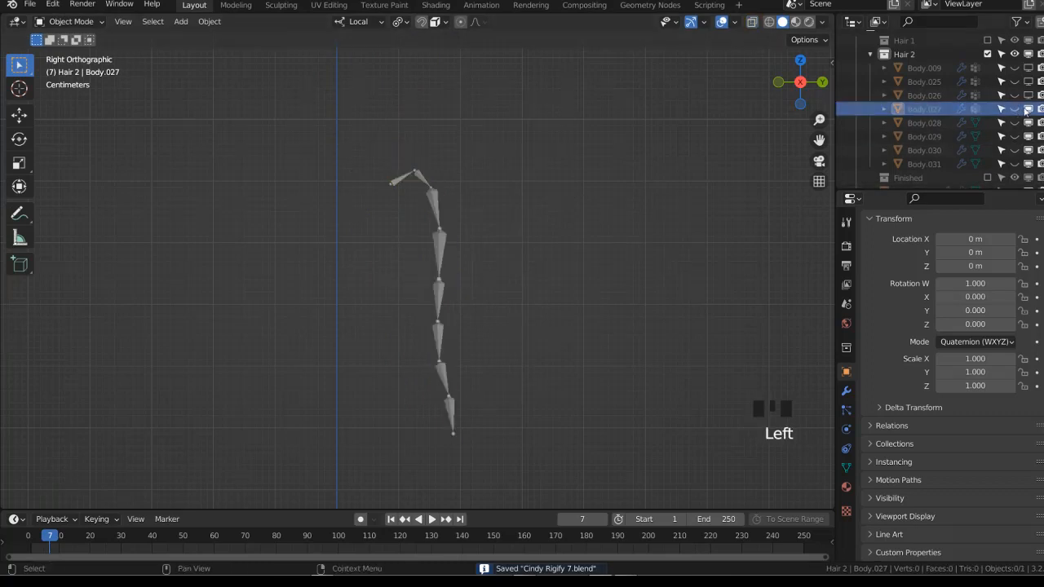
click(1015, 123)
click(939, 124)
click(939, 124)
Disable Deform on all selected bones of Body.027's chain in Pose Mode by copying the setting to them
click(438, 245)
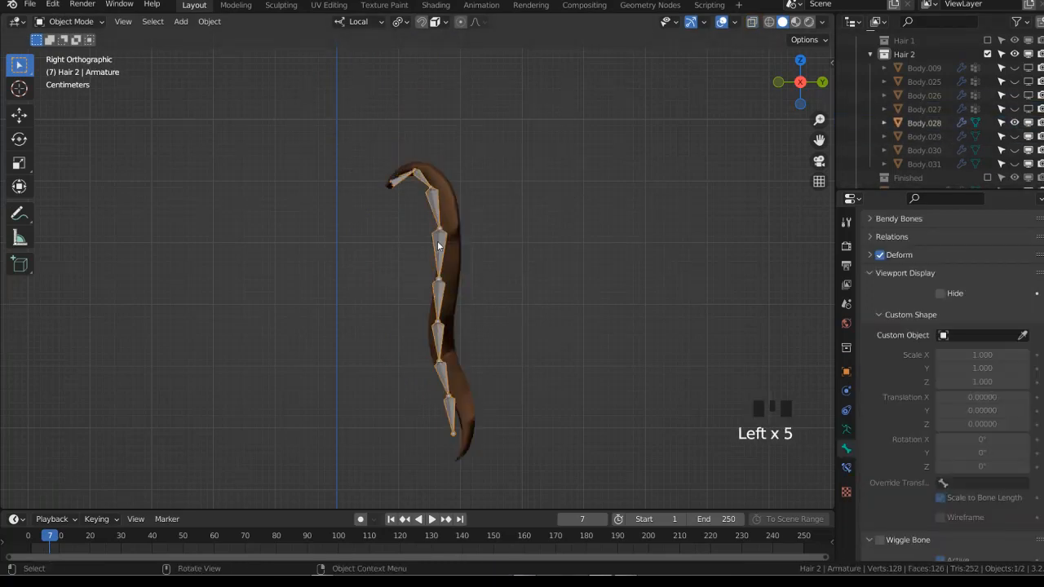
key(ctrl+Tab)
right_click(880, 463)
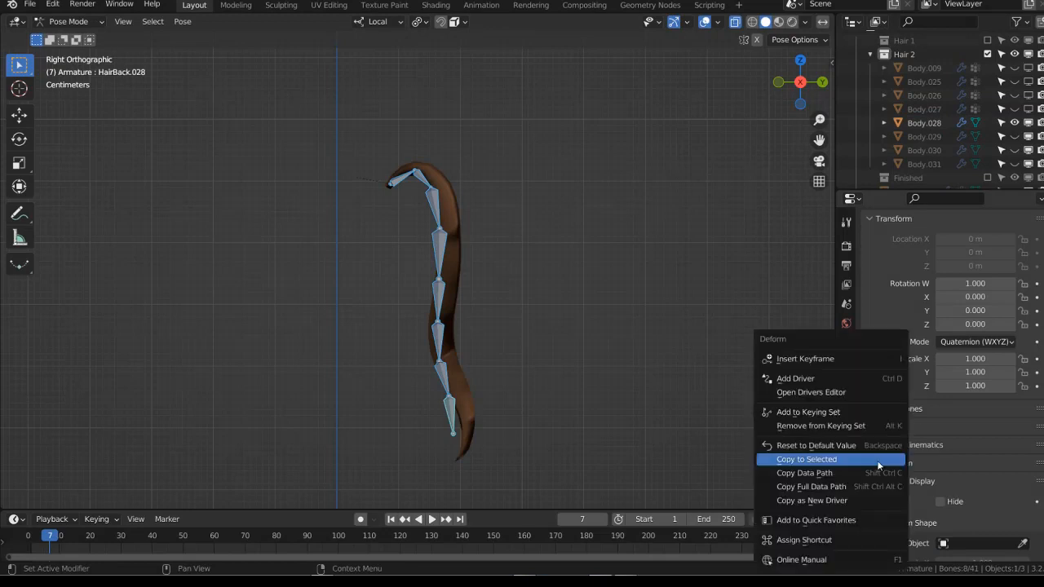
Parent Body.028 to the armature using Armature Deform
scroll(508, 256, up, 2)
key(ctrl+Tab)
shift+middle_drag(508, 255, 465, 281)
scroll(461, 279, up, 5)
click(506, 263)
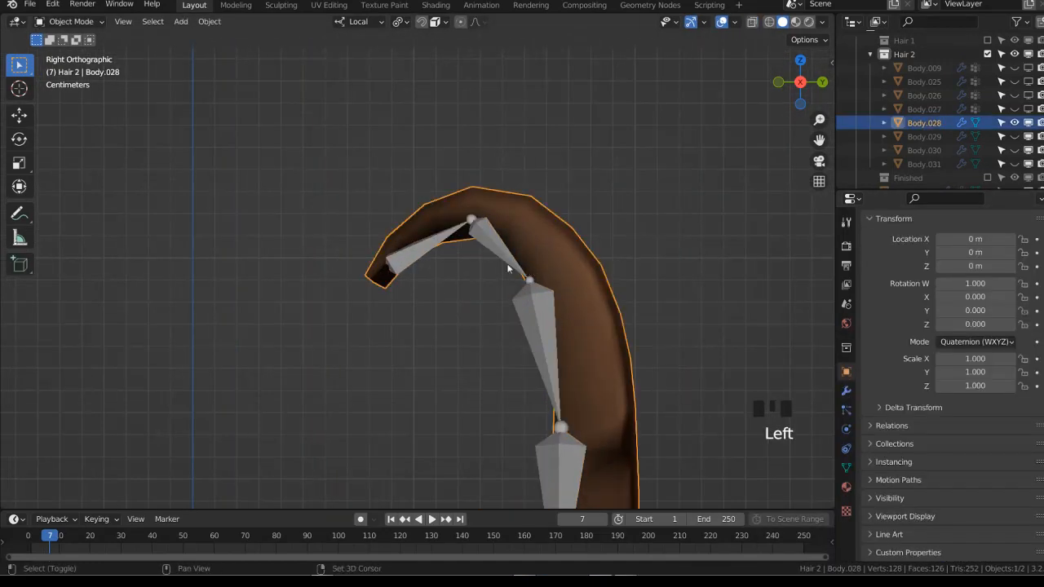
shift+click(507, 264)
key(ctrl+p)
click(506, 264)
Duplicate HairBack.026, the first bone of Body.027's chain, in place in Edit Mode and hide all other bones
shift+click(538, 245)
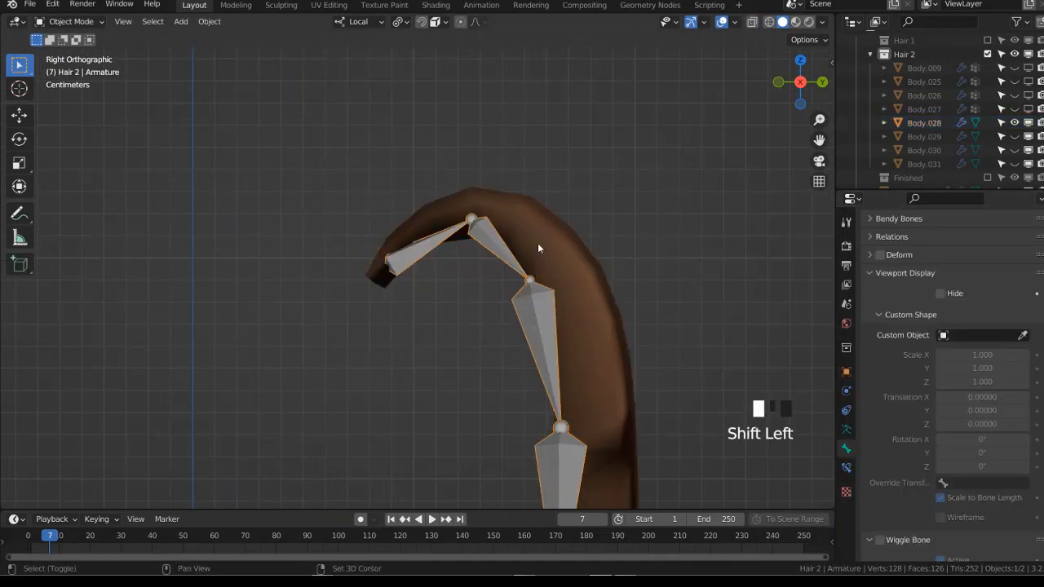
key(ctrl+Tab)
ctrl+click(416, 228)
scroll(422, 238, down, 3)
key(Tab)
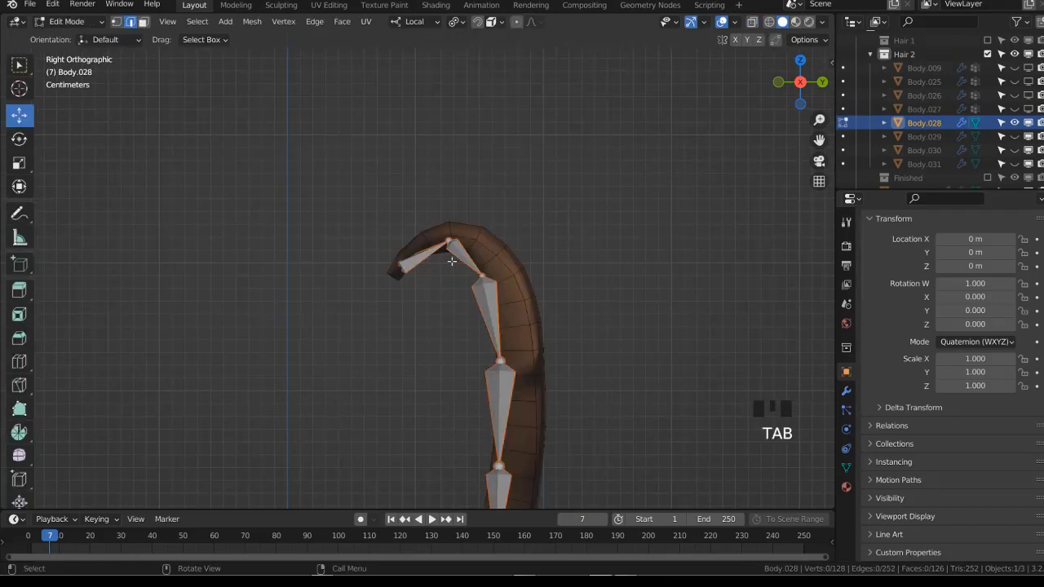
scroll(420, 245, up, 4)
key(Tab)
click(416, 259)
key(Tab)
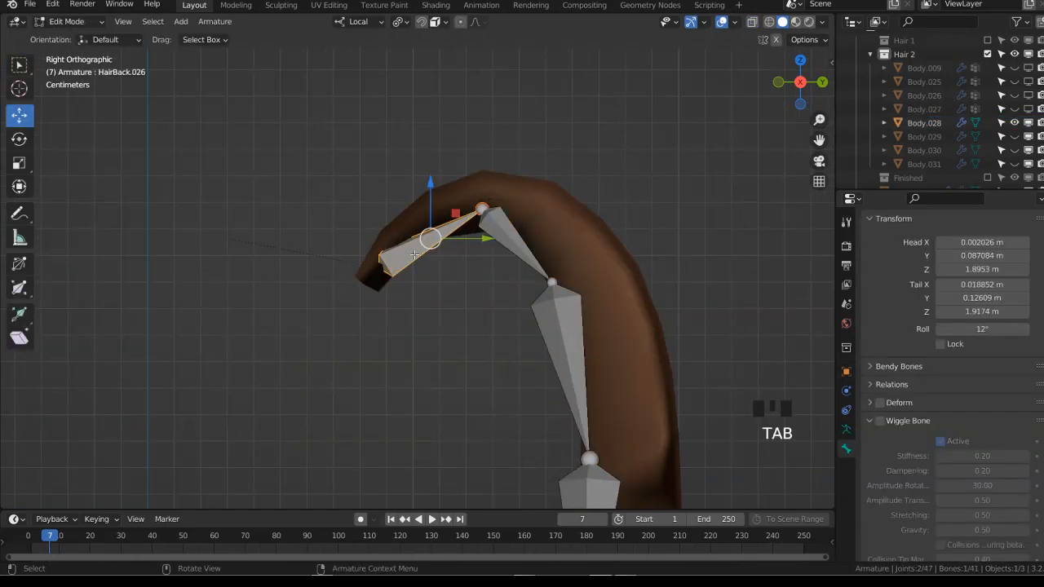
key(shift+d)
right_click(429, 236)
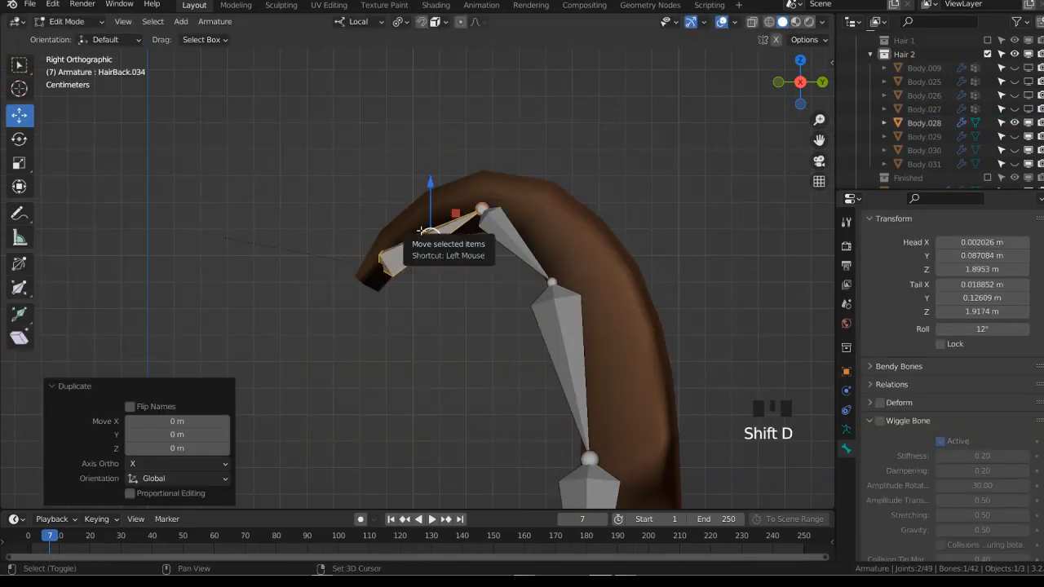
key(shift+h)
Move the duplicated bone onto the root of Body.028 and place its tail at the strand's upper bend
key(g)
click(374, 276)
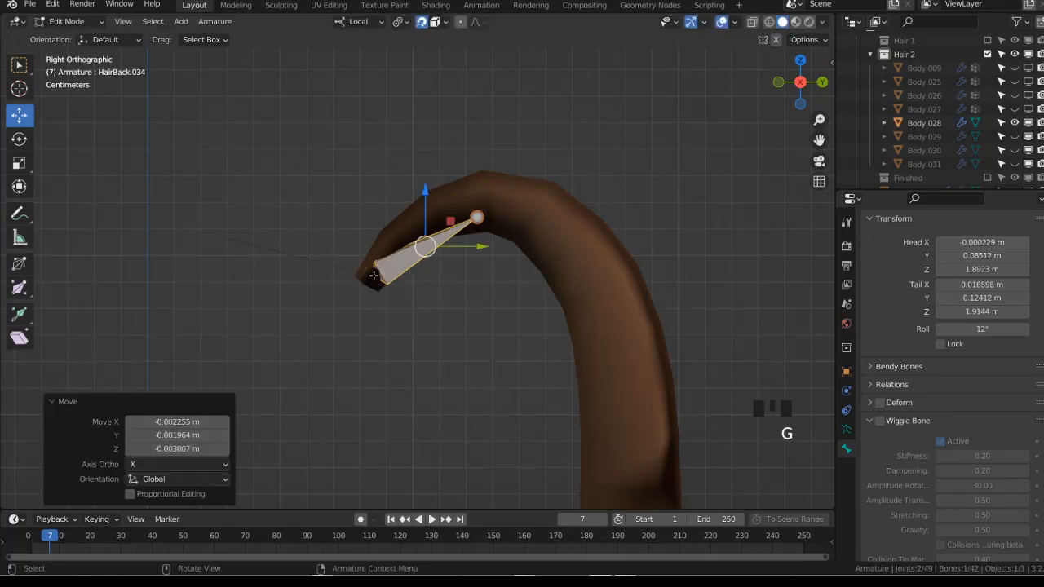
click(477, 213)
key(g)
click(489, 198)
Turn on X-ray and extrude a long bone from the root bone's tail down towards the lower end of Body.028
scroll(580, 299, down, 6)
shift+middle_drag(579, 298, 578, 231)
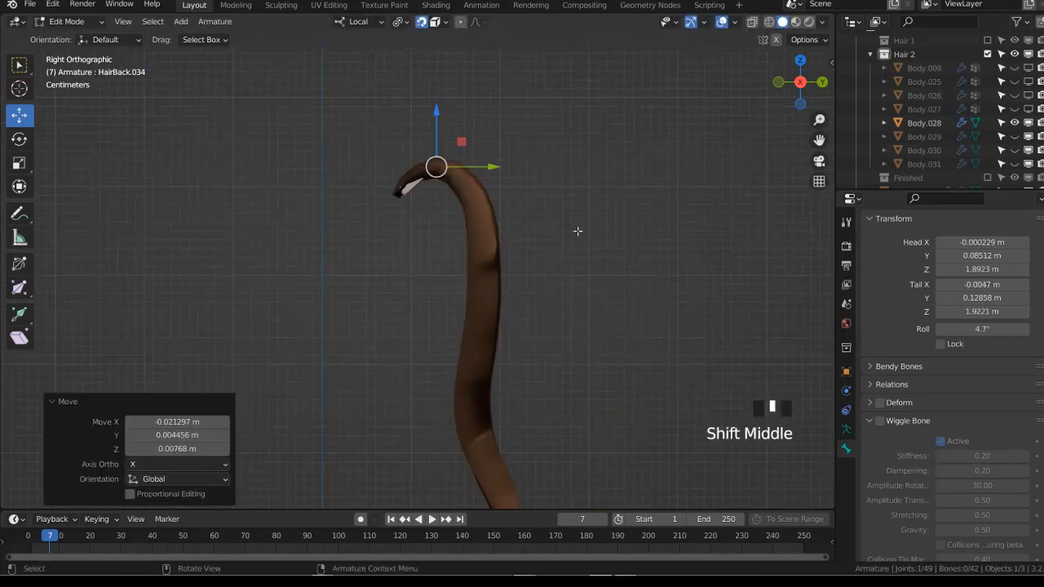
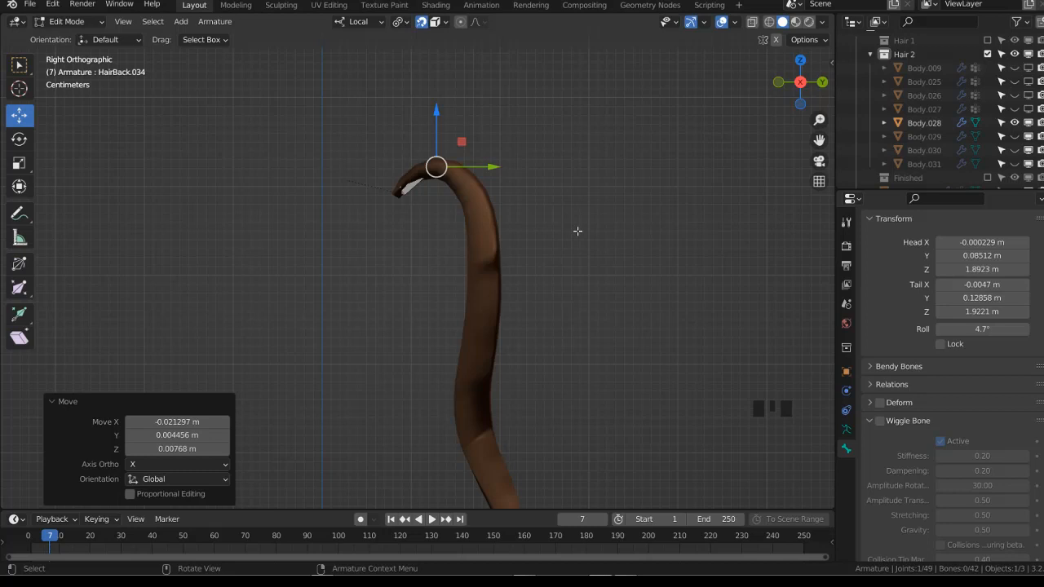
click(126, 403)
key(alt+z)
scroll(497, 163, up, 4)
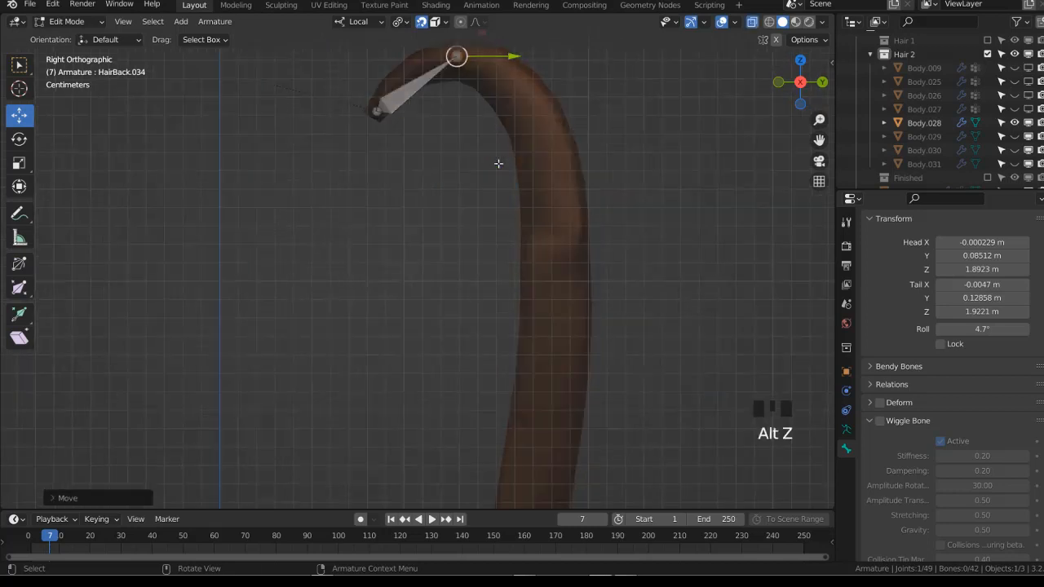
scroll(497, 244, down, 6)
shift+middle_drag(497, 292, 465, 231)
key(e)
click(478, 464)
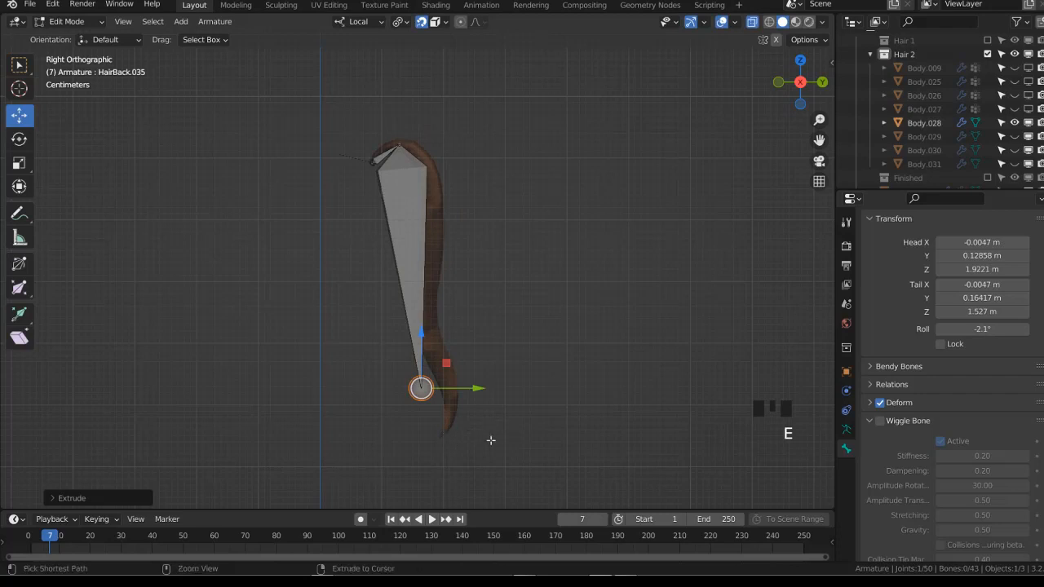
Snap the 3D cursor to the tip vertices of Body.028 and snap the long bone's tail to the cursor
key(Tab)
click(448, 433)
key(Tab)
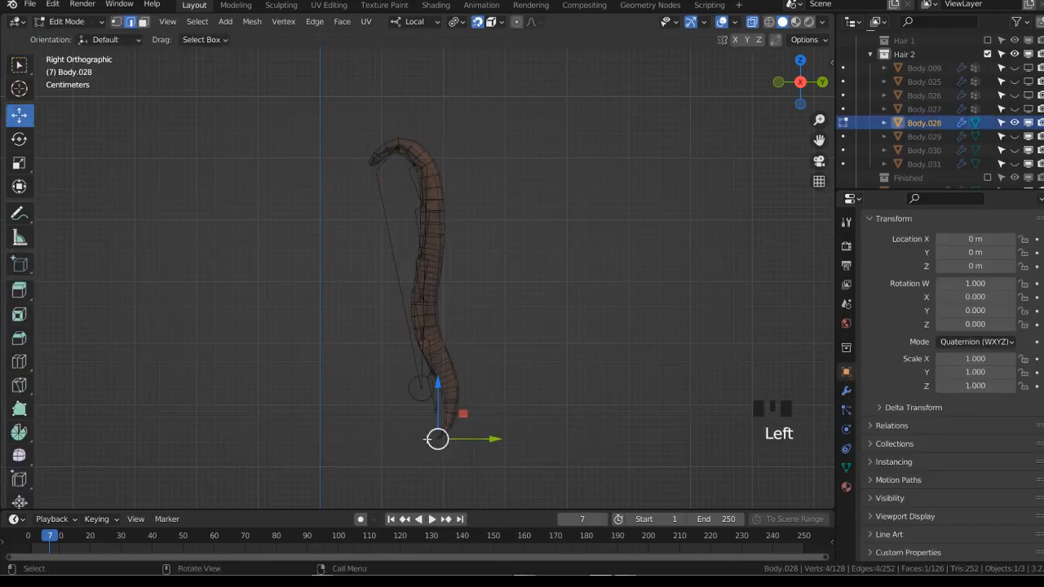
key(alt+z)
key(alt+z)
drag(434, 439, 508, 464)
key(ctrl+z)
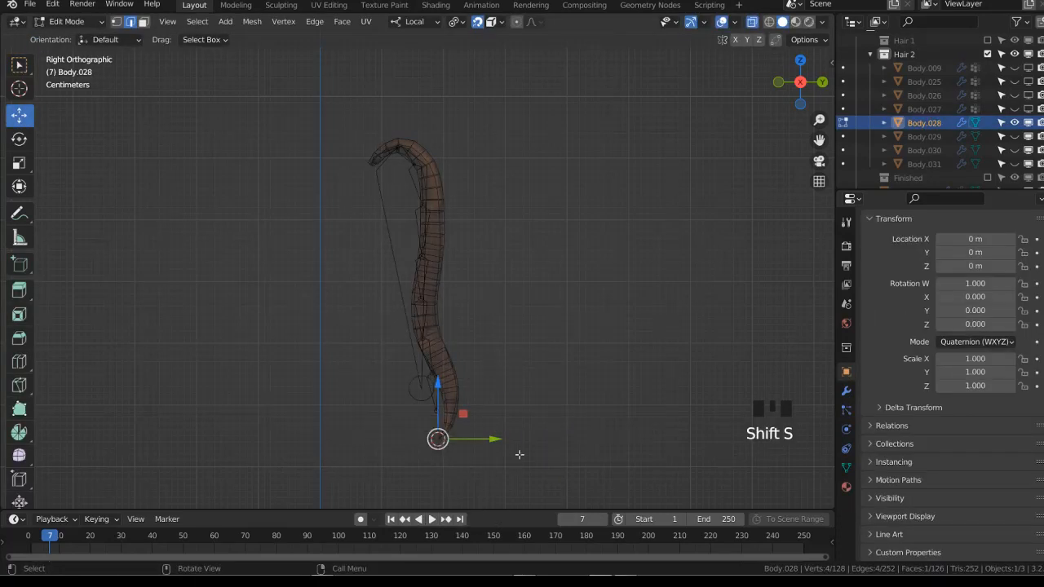
key(Tab)
click(438, 409)
key(Tab)
key(shift+s)
click(480, 283)
Subdivide the long bone running down Body.028 with 6 cuts
click(407, 320)
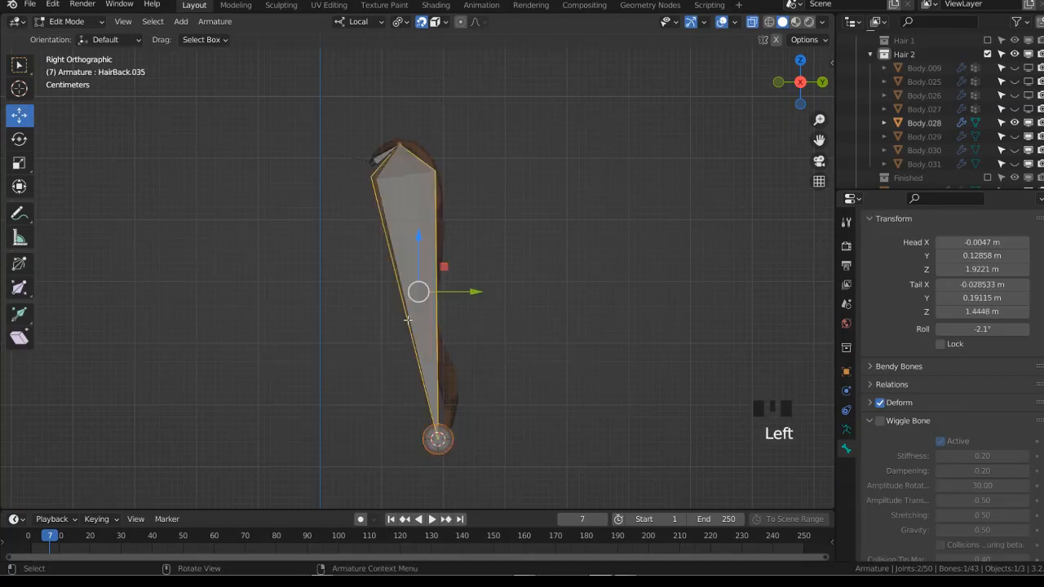
right_click(532, 229)
click(533, 229)
click(130, 494)
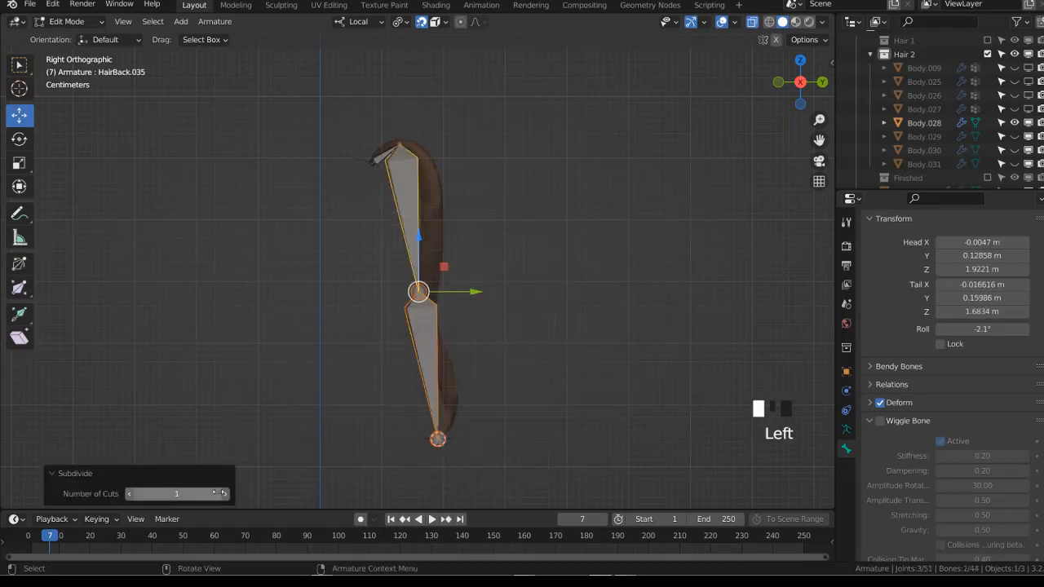
click(228, 494)
click(227, 495)
click(228, 494)
click(227, 495)
click(228, 494)
click(145, 473)
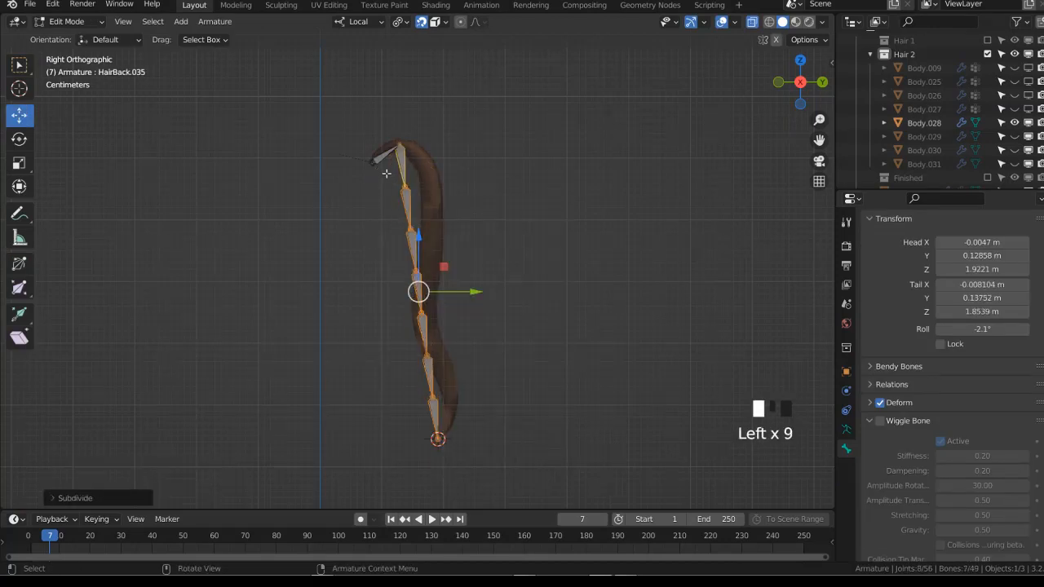
Move the upper three joints of the subdivided chain into the centre of Body.028
click(407, 187)
key(g)
click(440, 172)
click(413, 229)
key(g)
click(442, 215)
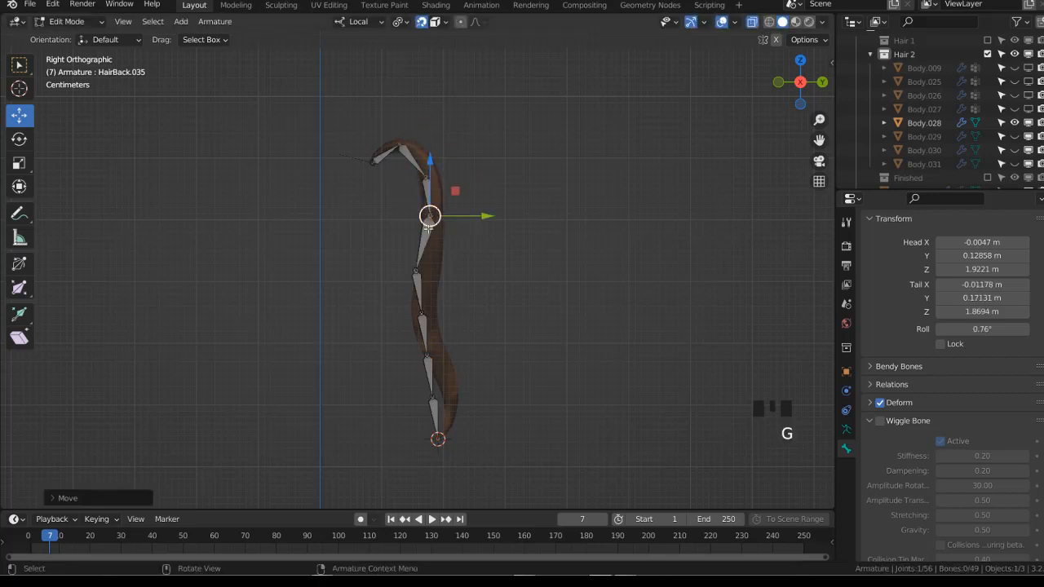
click(418, 269)
key(g)
click(431, 258)
Move the lower joints of the subdivided chain into the centre of Body.028, following its curve
click(423, 315)
key(g)
click(425, 304)
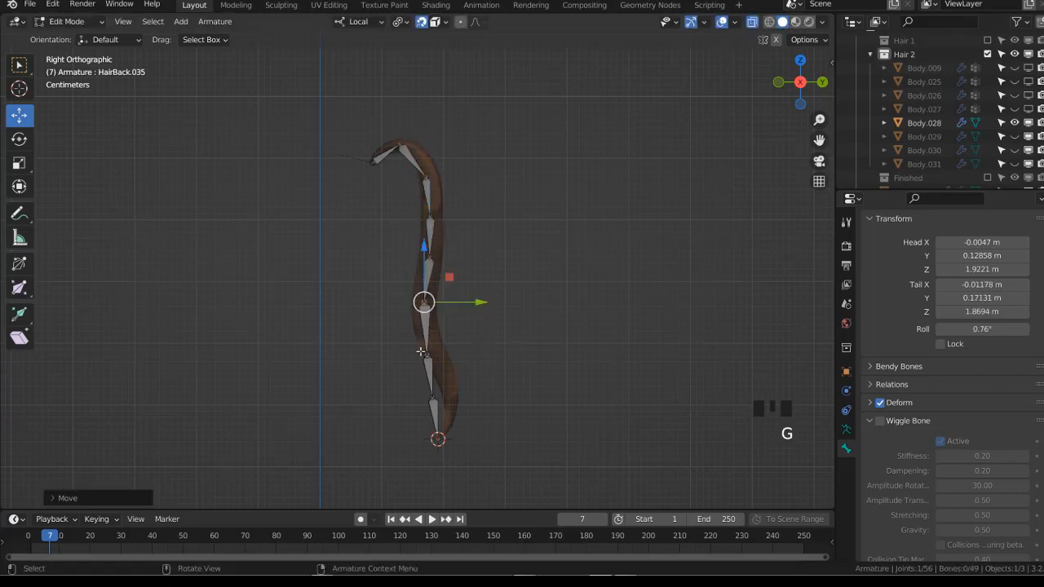
click(421, 350)
key(g)
click(426, 343)
click(427, 398)
key(g)
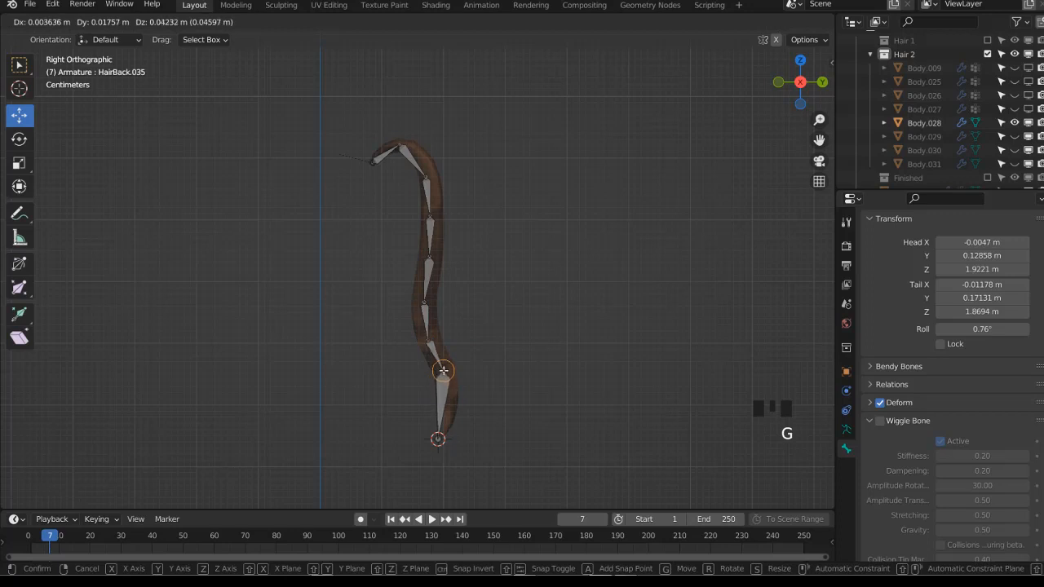
click(444, 372)
Subdivide the last bone of the Body.028 chain once and move the new joint into the hair's centre
click(443, 400)
right_click(561, 340)
click(561, 339)
right_click(557, 339)
key(ctrl+z)
right_click(579, 286)
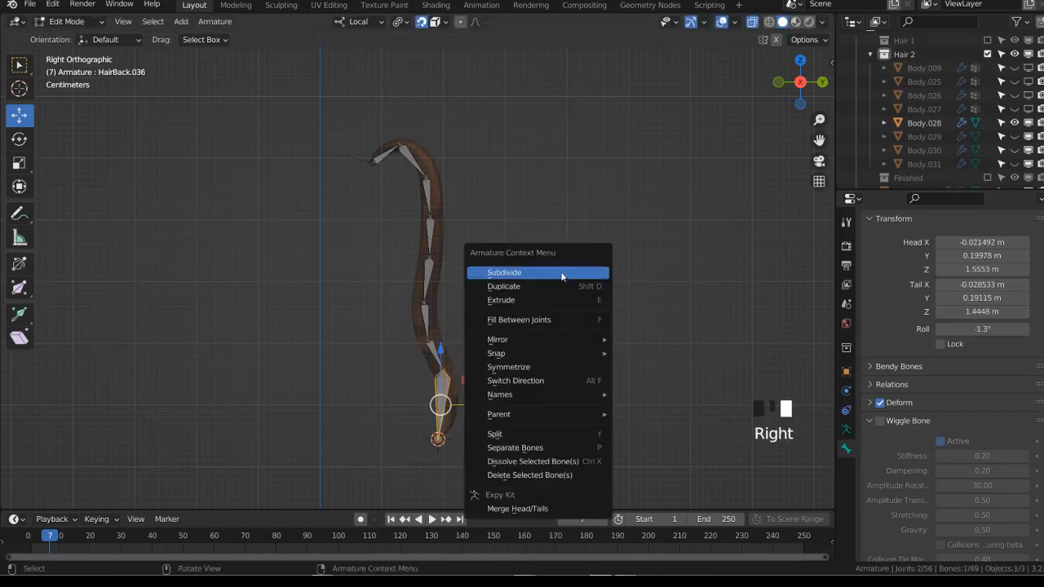
click(561, 273)
key(g)
click(449, 407)
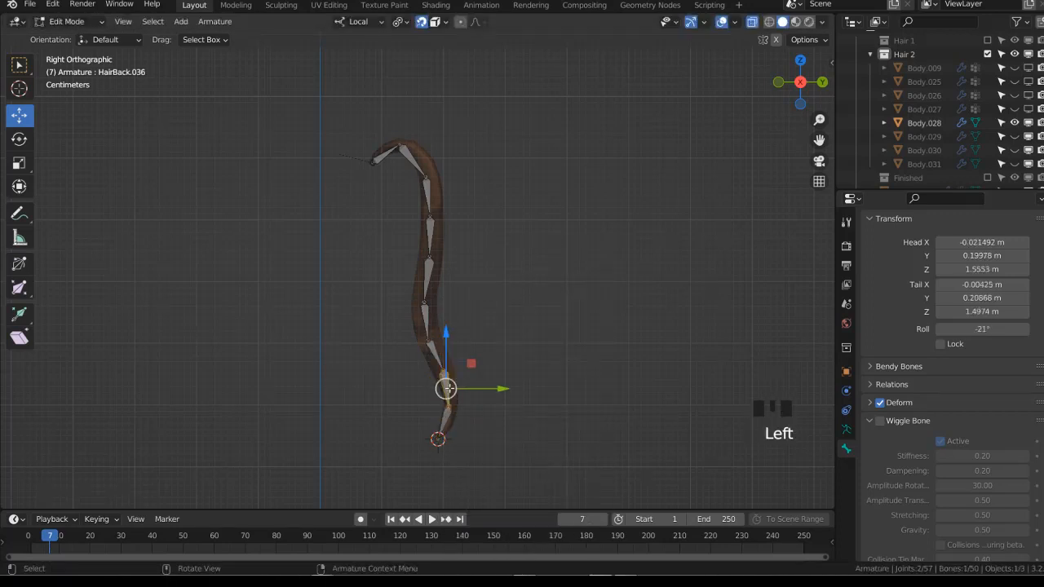
Select all linked bones of the Body.028 chain and hide every other bone in Pose Mode
key(ctrl+Tab)
key(a)
key(Tab)
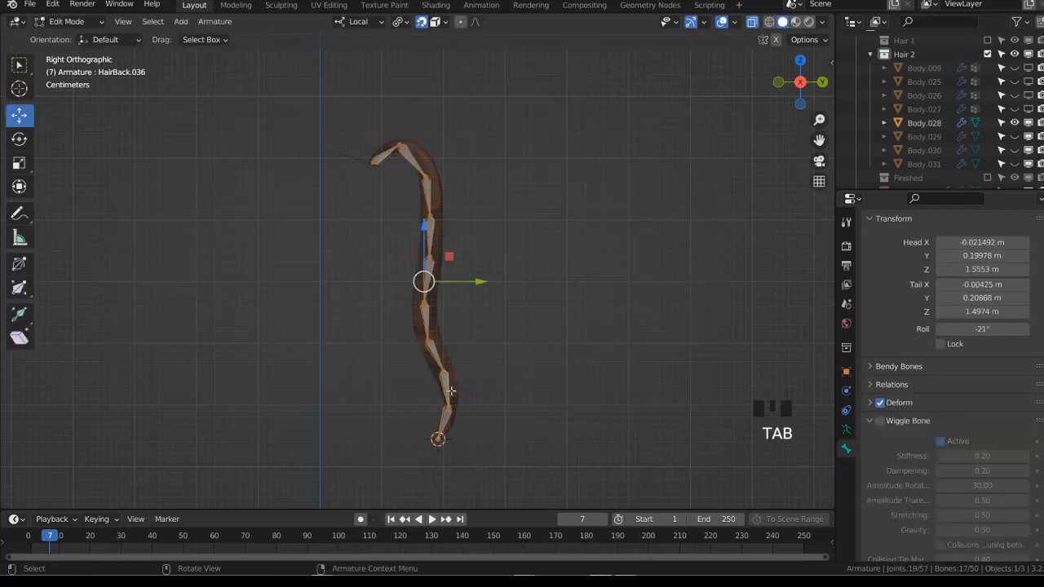
click(451, 396)
key(l)
key(Tab)
key(shift+h)
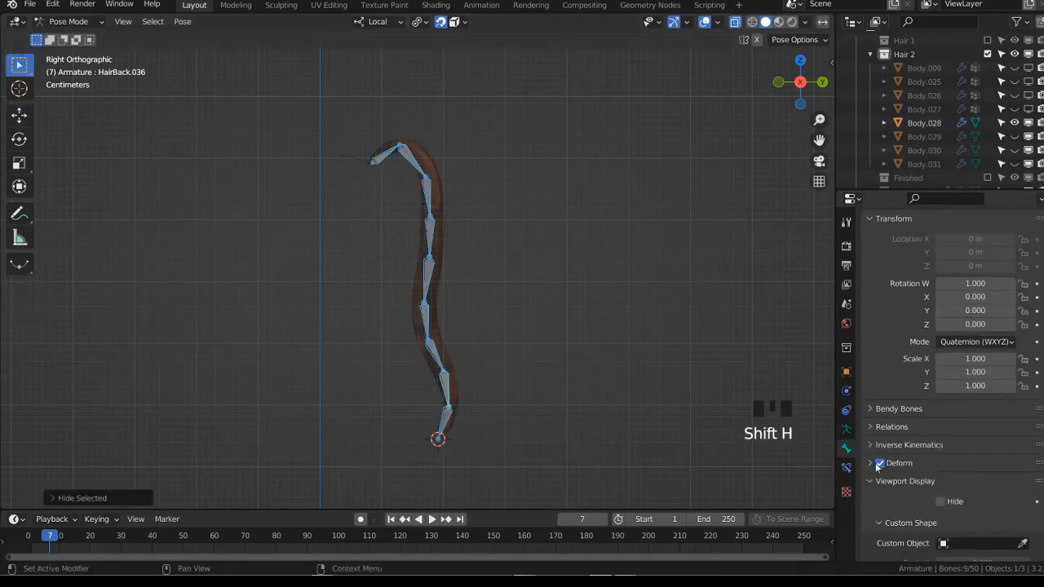
right_click(882, 462)
Return to Object Mode and parent Body.028 to the armature
key(ctrl+Tab)
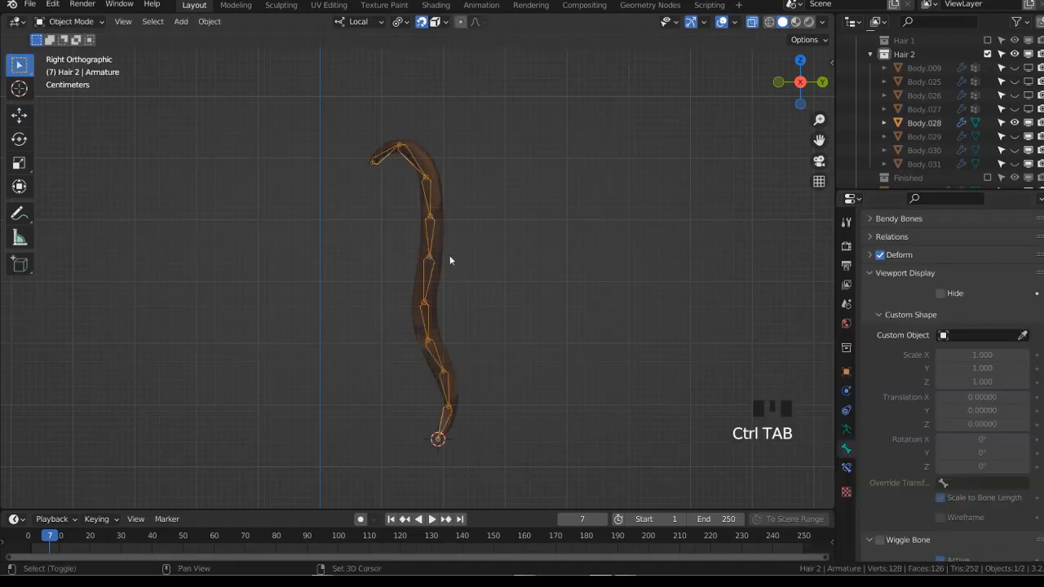
click(431, 261)
shift+click(430, 262)
click(433, 260)
shift+click(431, 256)
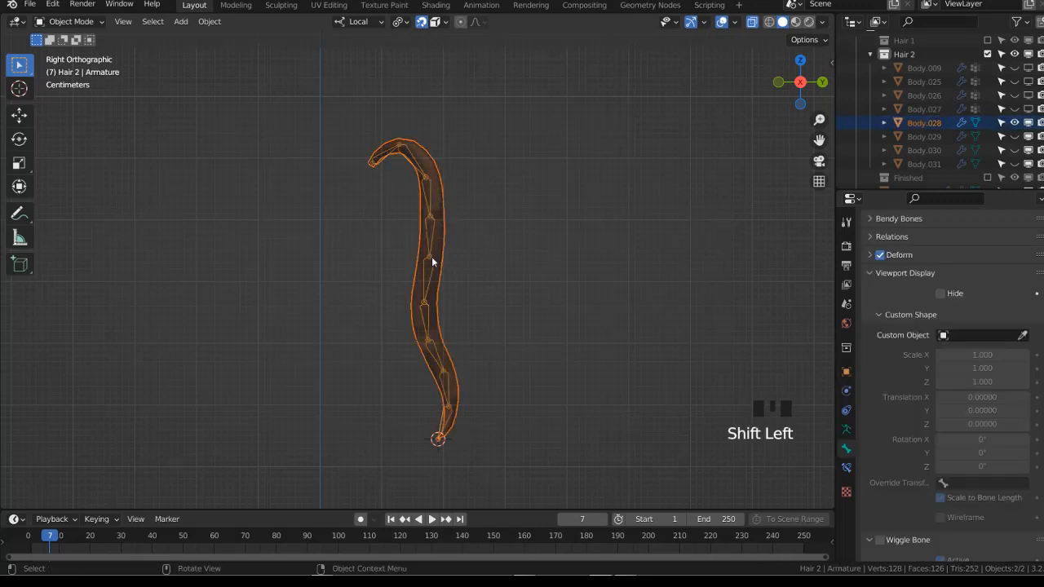
key(ctrl+p)
click(431, 257)
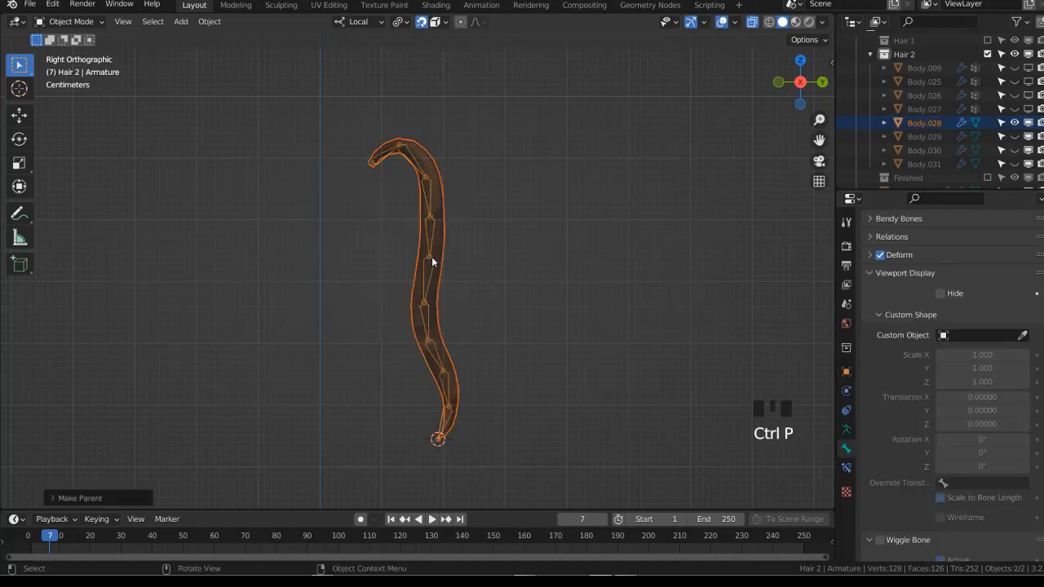
Assign automatic weights from the chain's bones to Body.028 in Weight Paint mode and test the deformation with a cancelled rotation
click(431, 256)
click(431, 263)
shift+click(434, 257)
key(ctrl+Tab)
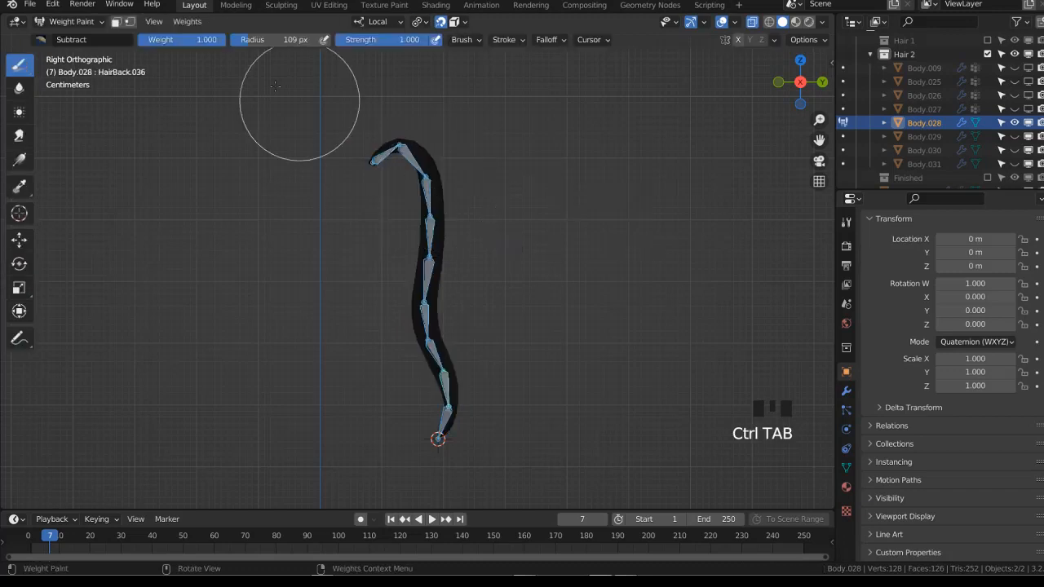
click(173, 21)
click(230, 36)
key(g)
key(r)
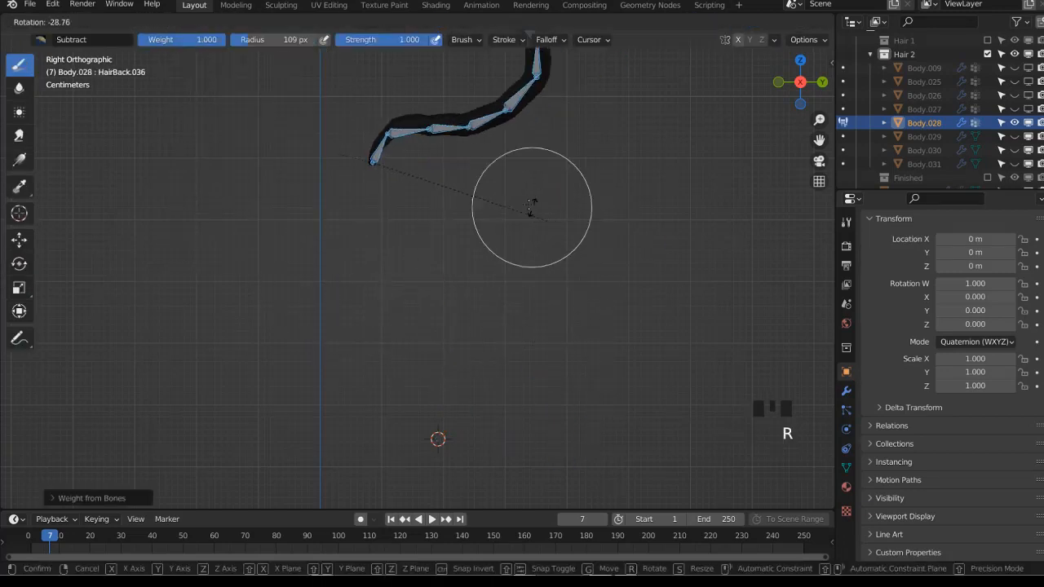
right_click(588, 296)
Save the file in Object Mode, hide Body.028, disable it in viewports, and unhide Body.029
key(ctrl+Tab)
key(ctrl+s)
click(1015, 123)
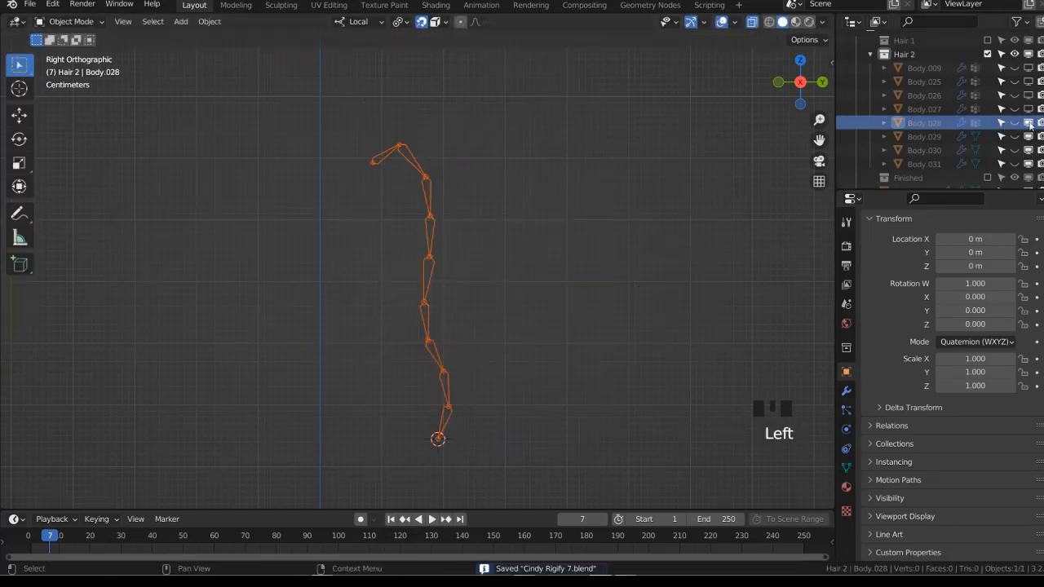
click(1028, 124)
click(1015, 137)
click(907, 137)
Duplicate the root bone of the Body.028 chain in place in the armature's Edit Mode
click(436, 257)
scroll(375, 236, up, 3)
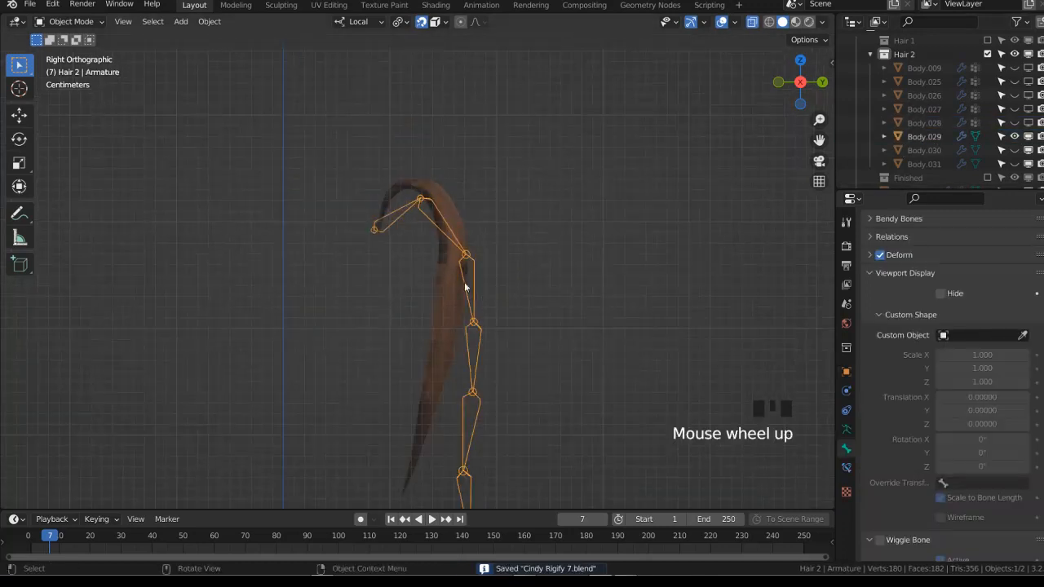
key(Tab)
click(397, 214)
key(shift+d)
right_click(399, 217)
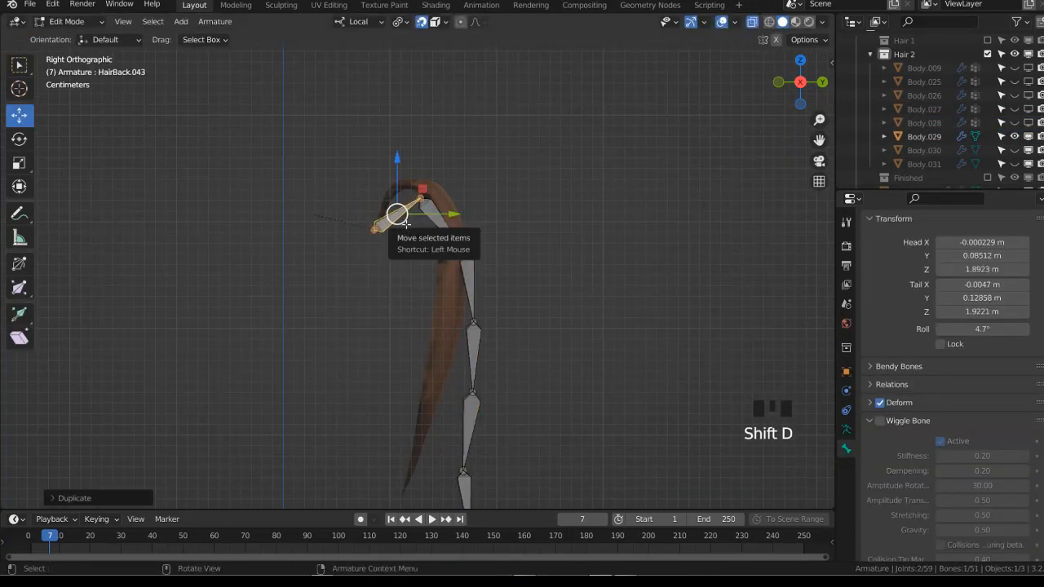
Turn off Deform for all visible bones in Pose Mode
key(ctrl+Tab)
key(a)
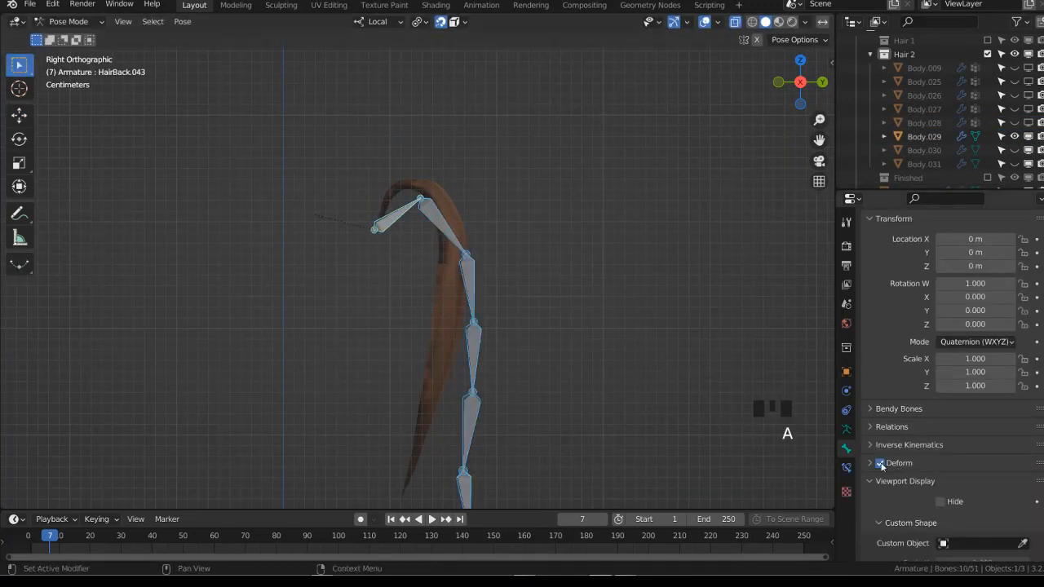
click(880, 465)
right_click(880, 464)
click(879, 463)
click(395, 222)
key(g)
right_click(389, 218)
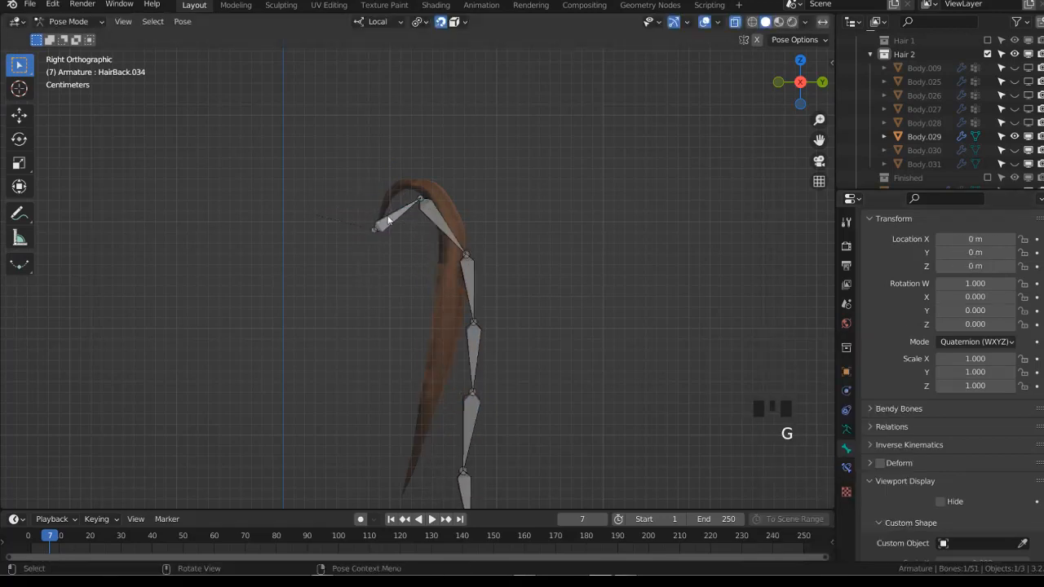
Hide all bones except the duplicated root bone in the armature's Edit Mode
key(Tab)
key(shift+h)
scroll(385, 220, up, 3)
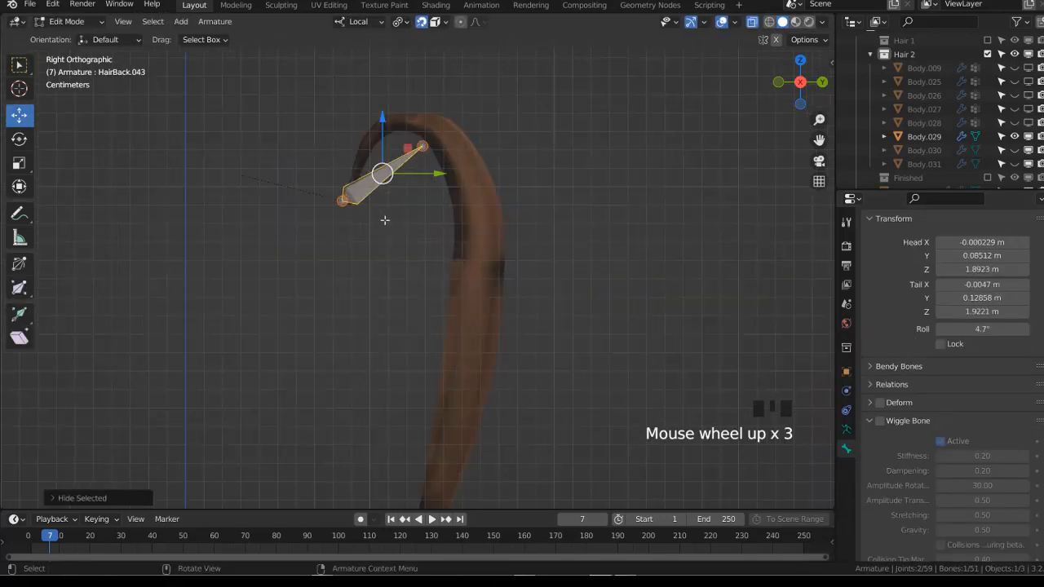
Snap the 3D cursor to the root-end vertices of Body.029
key(Tab)
click(356, 156)
shift+click(375, 169)
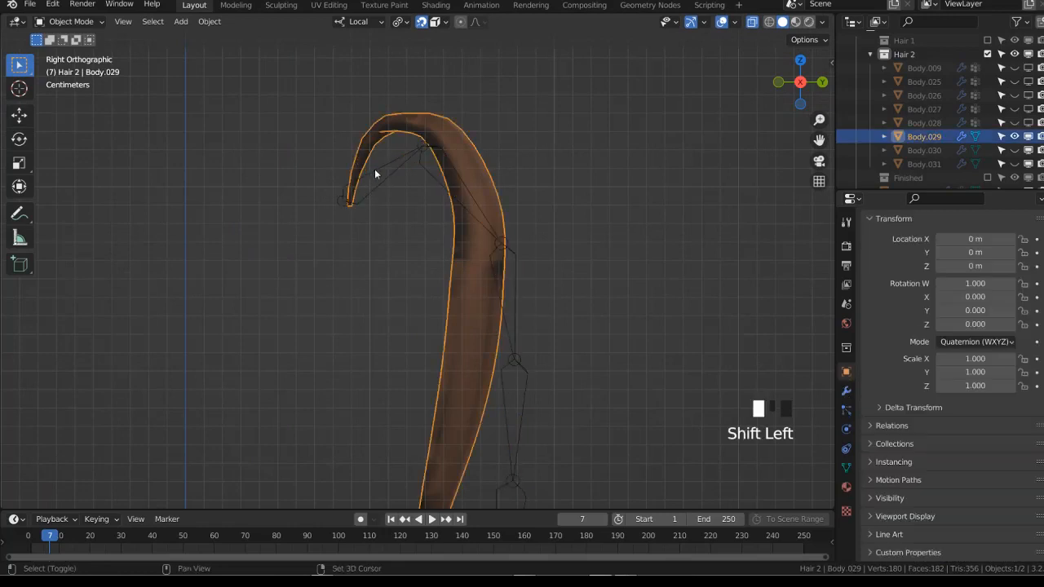
key(ctrl+p)
click(375, 169)
click(378, 172)
scroll(381, 173, up, 2)
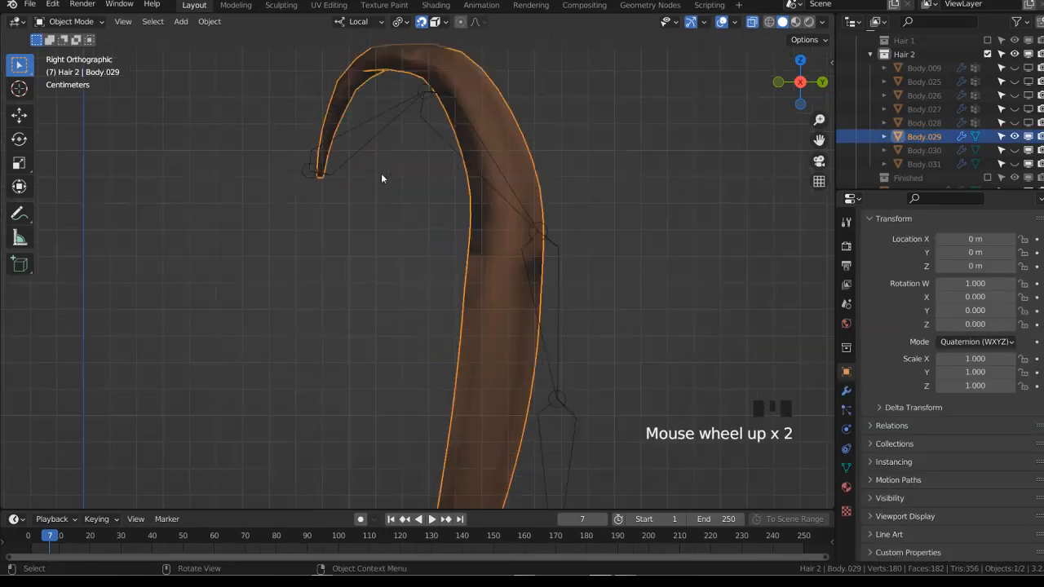
key(Tab)
key(alt+z)
key(alt+z)
drag(273, 136, 325, 173)
key(shift+s)
click(396, 272)
Snap the duplicated root bone's head to the 3D cursor at the root end of Body.029
key(Tab)
click(337, 147)
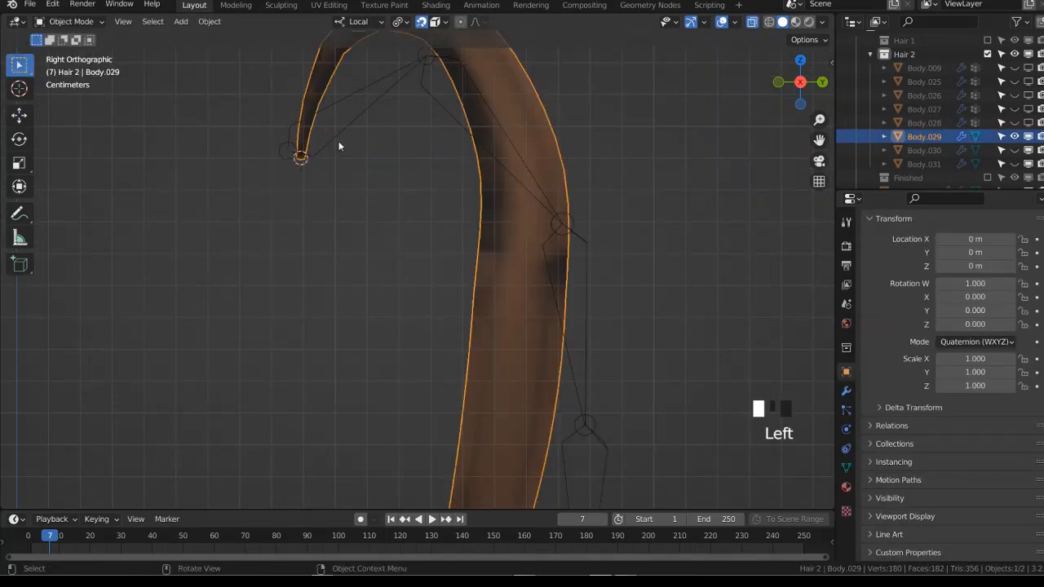
key(Tab)
drag(264, 131, 303, 169)
key(shift+s)
click(314, 106)
Move the root bone's tail into the upper curve of Body.029
click(395, 128)
mouse_move(394, 122)
shift+middle_down()
mouse_move(364, 196)
mouse_move(376, 126)
shift+middle_up()
key(g)
click(387, 90)
key(g)
click(325, 89)
click(305, 164)
Snap the 3D cursor to the tip vertices at the lower end of Body.029
scroll(314, 167, down, 5)
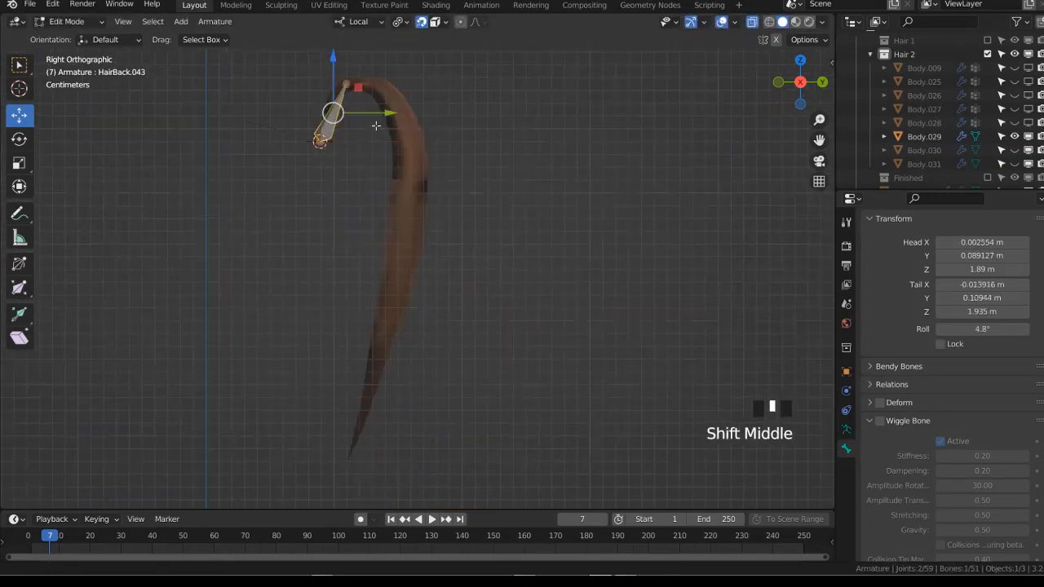
scroll(376, 126, down, 2)
shift+middle_drag(381, 250, 389, 254)
key(Tab)
click(372, 337)
key(Tab)
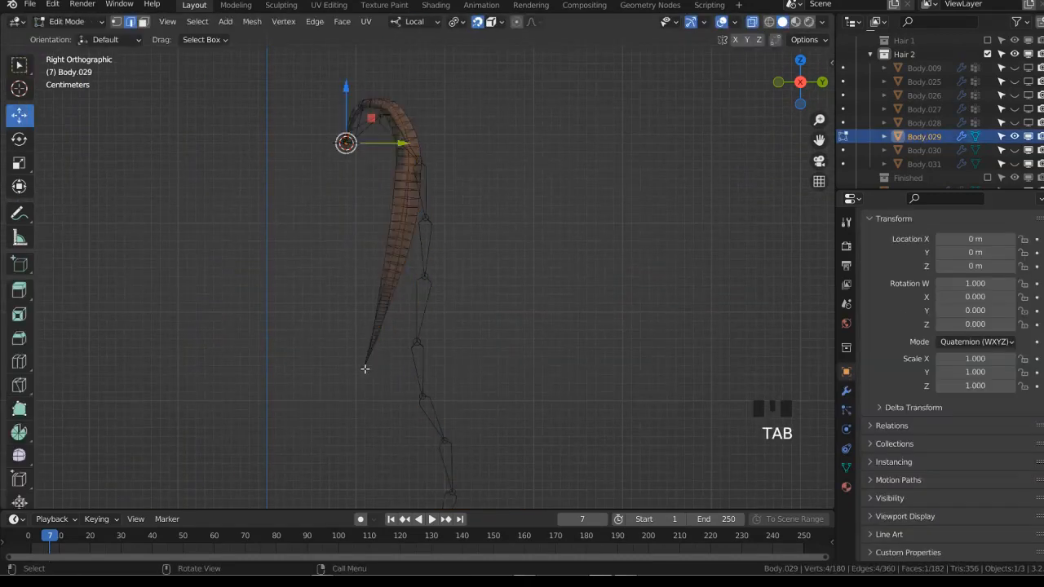
key(alt+z)
click(364, 362)
key(alt+z)
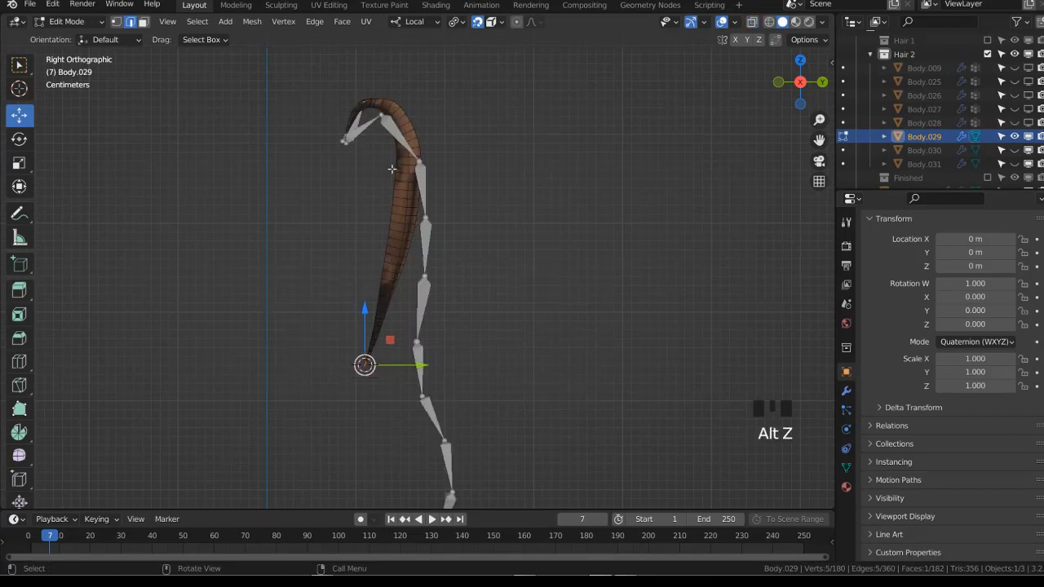
Extrude a long bone from the root bone's tail and snap its end to the 3D cursor at Body.029's tip
key(Tab)
click(356, 123)
click(356, 120)
key(Tab)
click(362, 110)
key(alt+z)
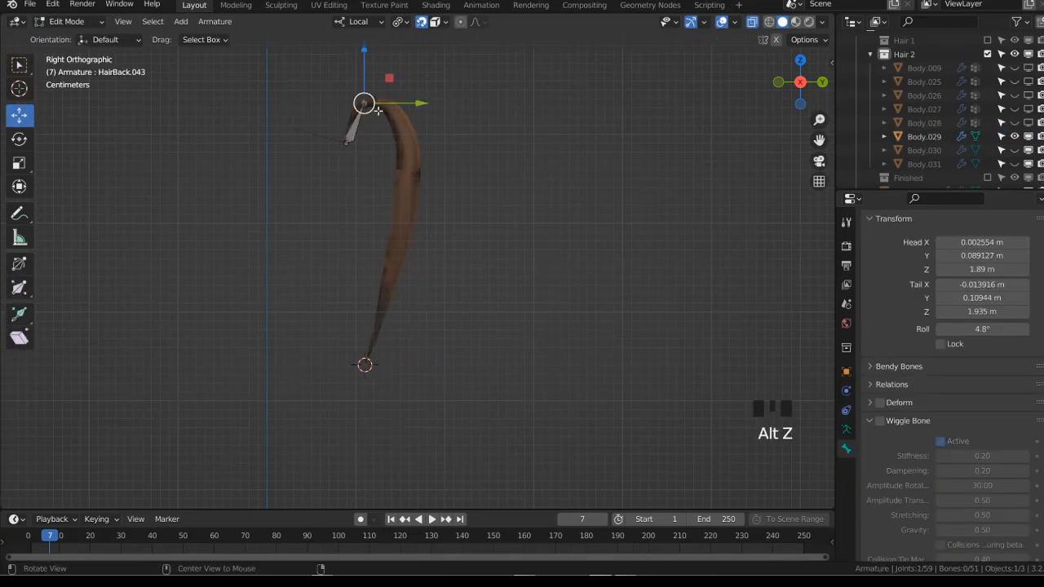
key(e)
click(423, 172)
key(shift+s)
click(452, 92)
Subdivide the long bone running to Body.029's tip with 5 cuts
right_drag(377, 194, 469, 145)
click(103, 499)
click(225, 494)
click(226, 494)
click(225, 495)
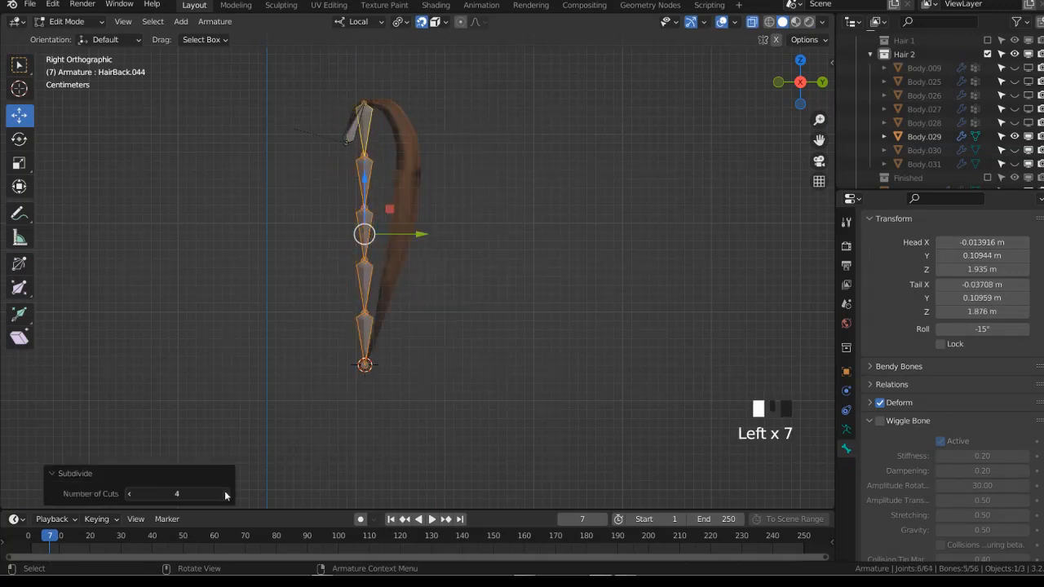
click(226, 494)
click(226, 495)
click(129, 495)
click(96, 474)
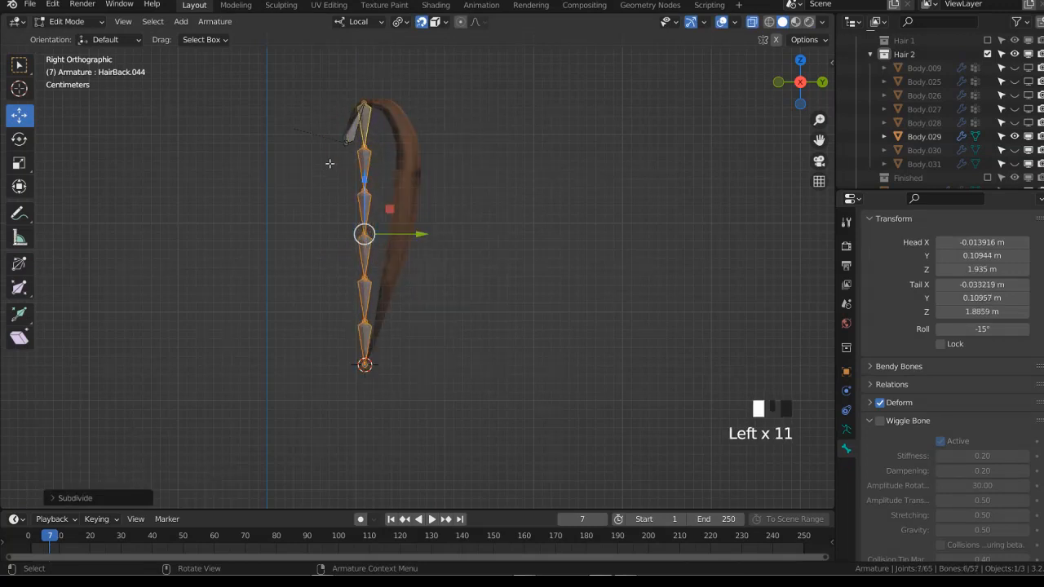
Move the upper three joints of the subdivided chain into the centre of Body.029
click(365, 148)
key(g)
click(399, 114)
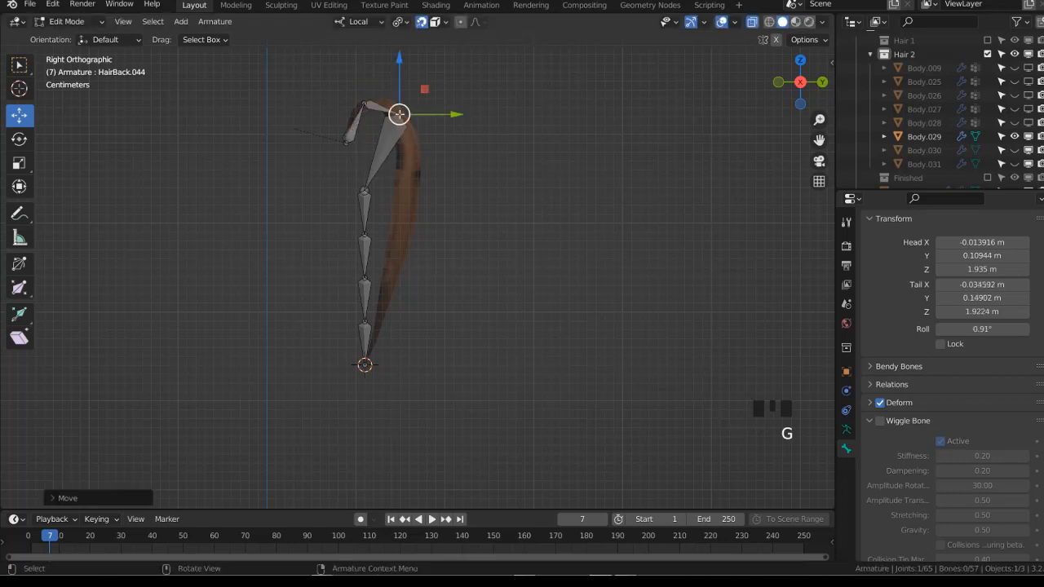
click(365, 191)
key(g)
click(408, 167)
click(364, 238)
key(g)
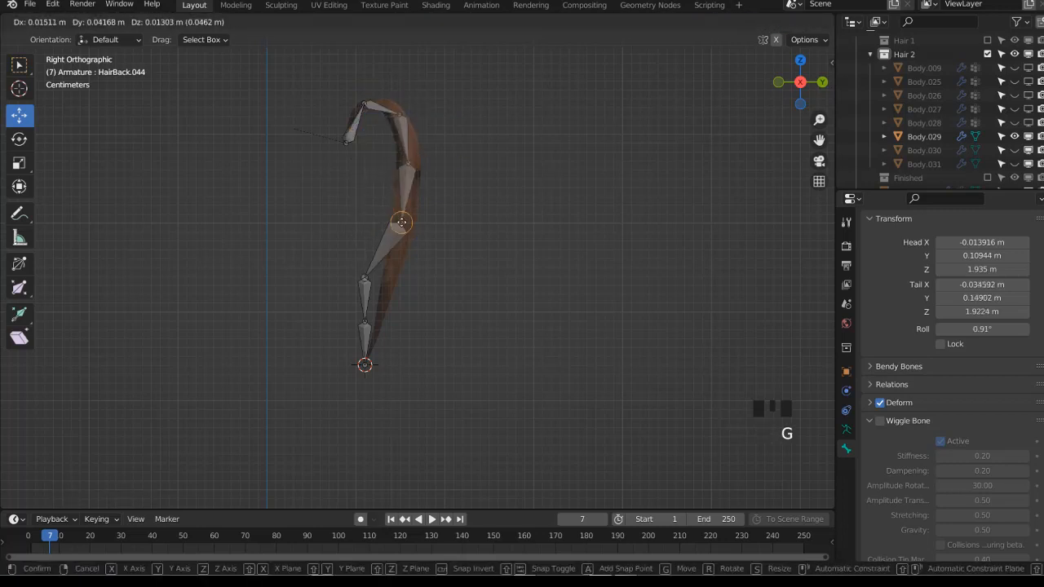
click(401, 222)
Move the remaining two lower joints of the chain into the centre of Body.029
click(365, 278)
key(g)
click(392, 267)
click(365, 321)
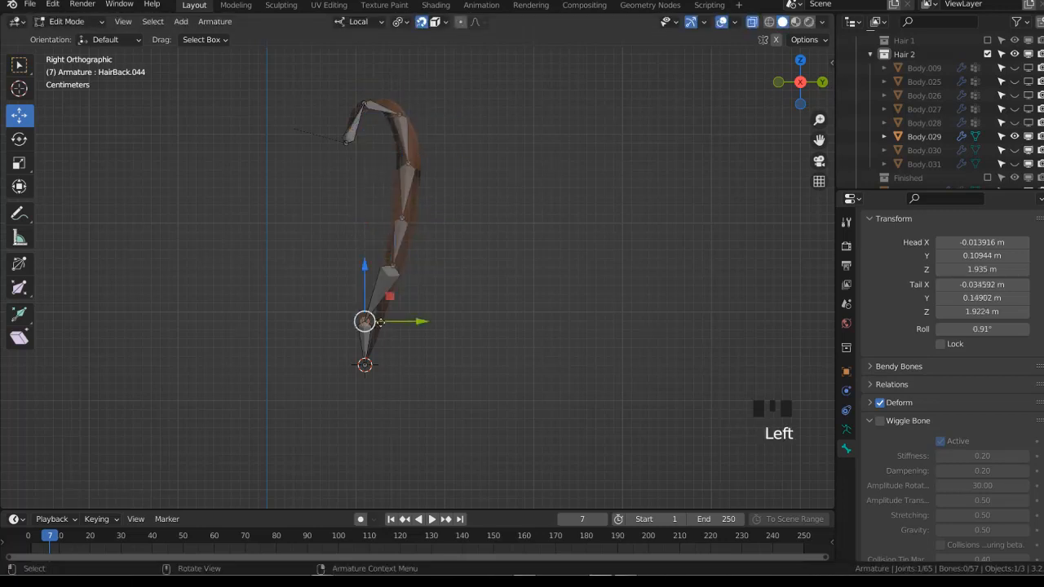
key(g)
click(398, 314)
Subdivide the last bone of the Body.029 chain once and adjust the new joint's position within the hair
click(376, 335)
scroll(473, 317, up, 4)
shift+middle_drag(502, 307, 539, 244)
right_click(524, 252)
click(524, 252)
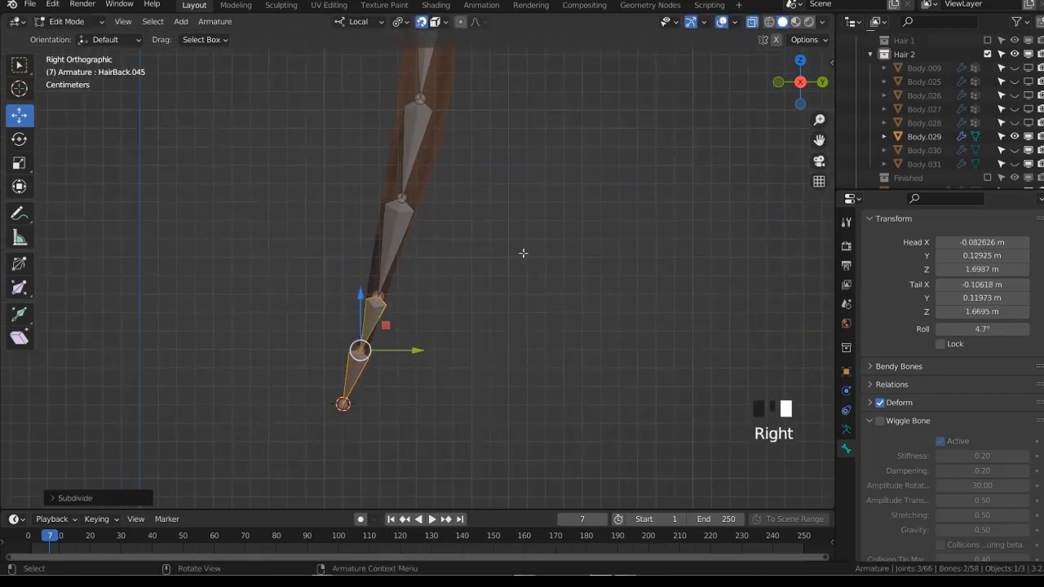
click(342, 403)
key(g)
click(343, 399)
Switch the armature to Pose Mode in front view, save the file and turn off X-ray
key(KP_1)
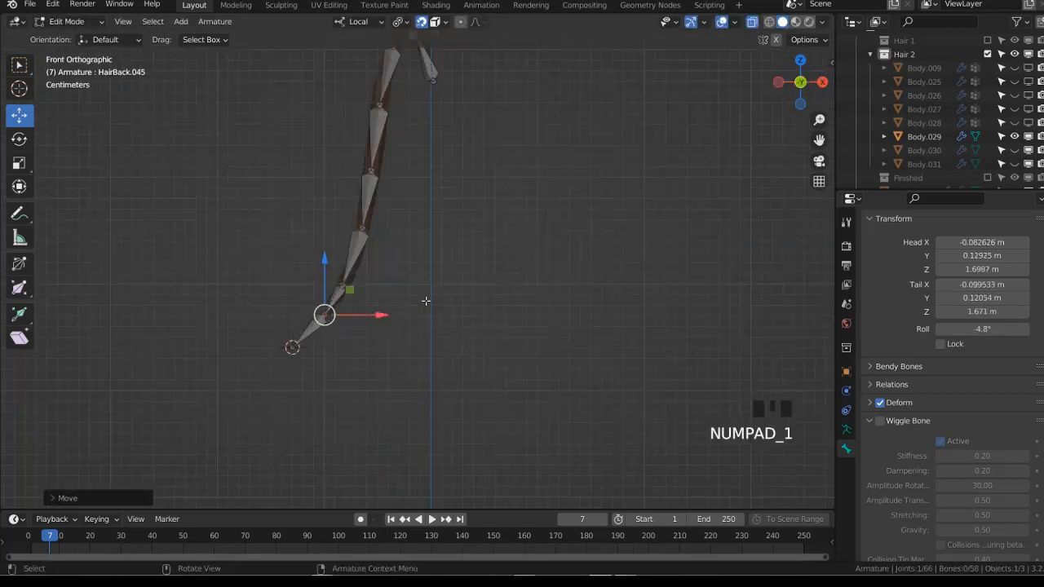
scroll(432, 257, down, 5)
key(ctrl+Tab)
key(ctrl+s)
key(alt+z)
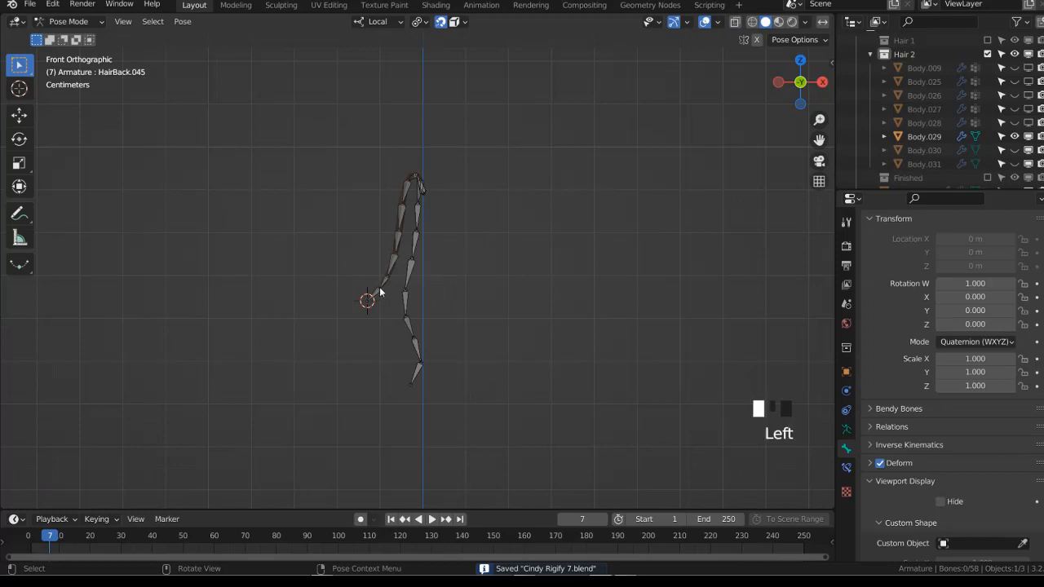
Select all linked bones of the Body.029 chain in Pose Mode
key(Tab)
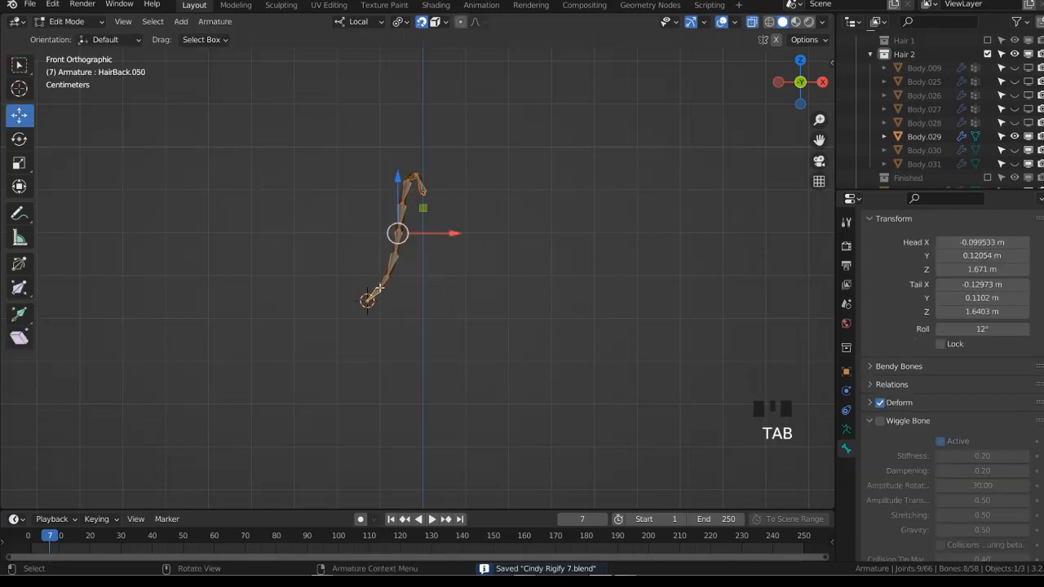
key(Tab)
click(408, 312)
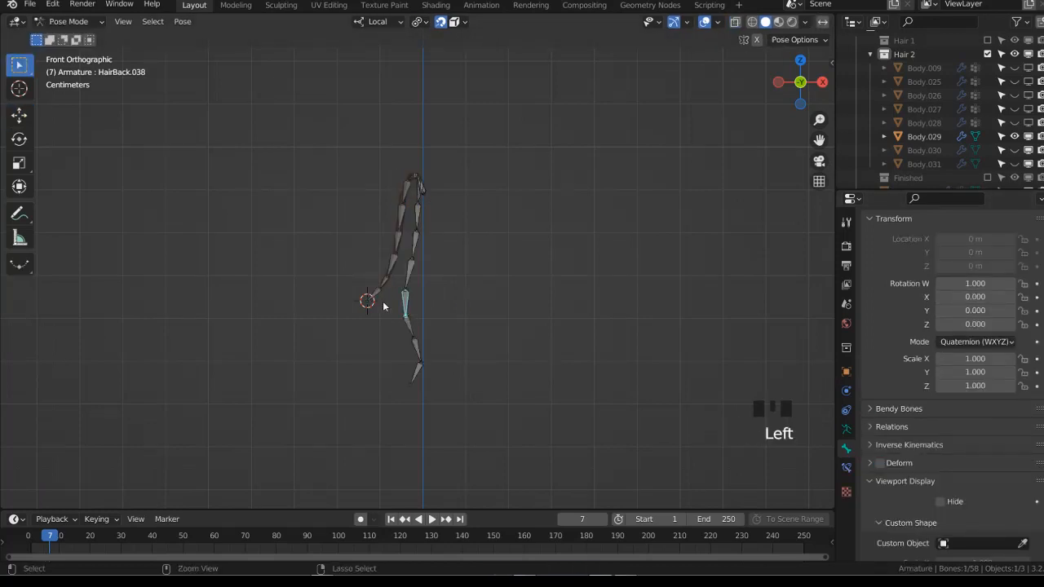
key(ctrl+i)
click(368, 301)
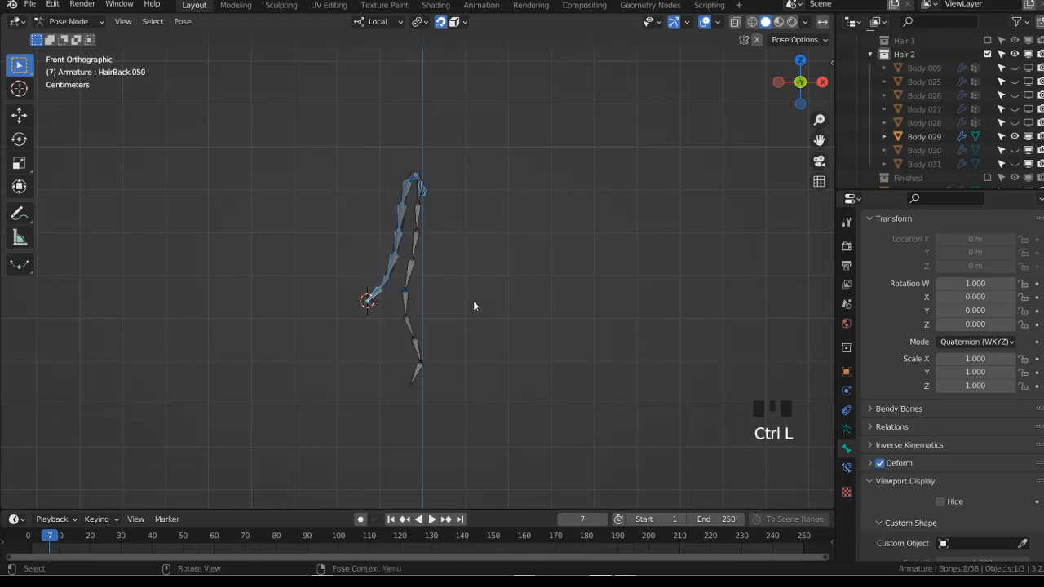
Copy the enabled Deform setting to all selected bones of the Body.029 chain and leave Pose Mode for Object Mode
right_click(881, 463)
click(882, 463)
key(ctrl+Tab)
Enter Weight Paint mode on Body.029 with the armature selected and assign automatic weights from the chain's bones
shift+click(404, 219)
key(ctrl+Tab)
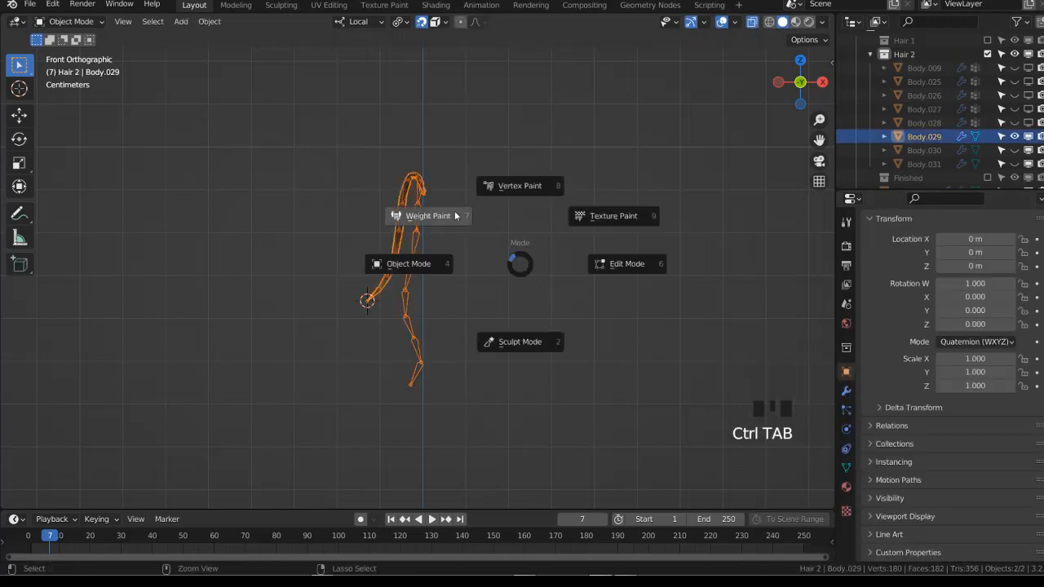
click(450, 214)
click(200, 22)
click(207, 39)
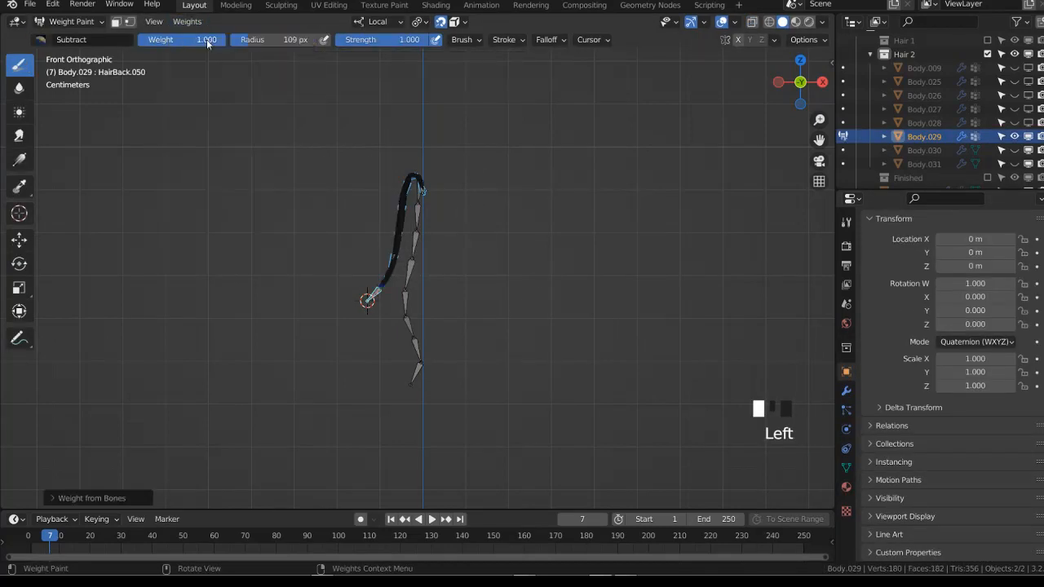
Review the vertex groups of Body.029 and save the file
click(846, 467)
scroll(951, 271, up, 16)
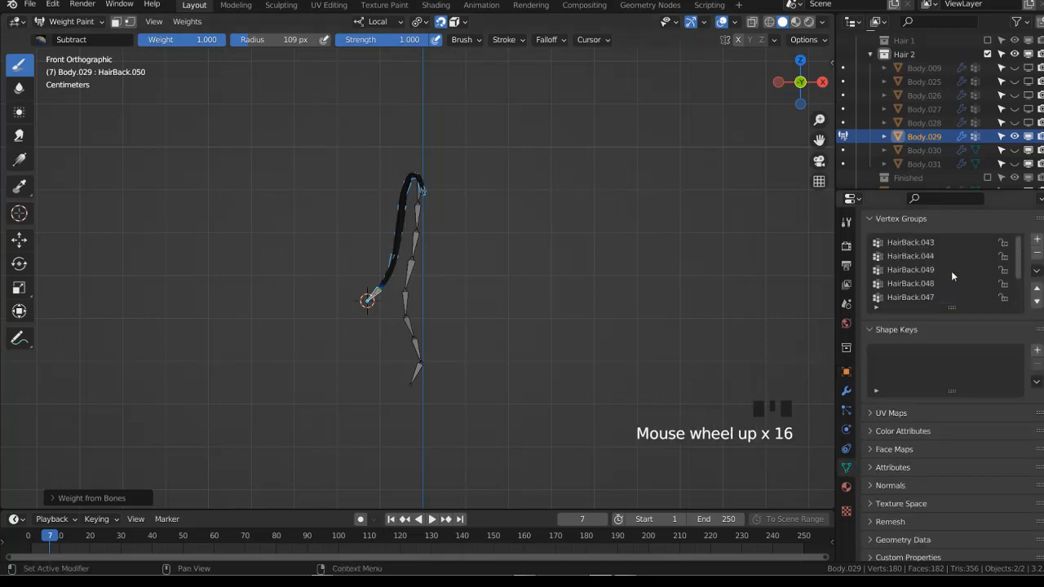
scroll(952, 271, down, 12)
scroll(951, 271, up, 11)
key(ctrl+s)
Test the Body.029 chain by rotating it in Pose Mode, cancel the rotation and return to Object Mode
key(ctrl+Tab)
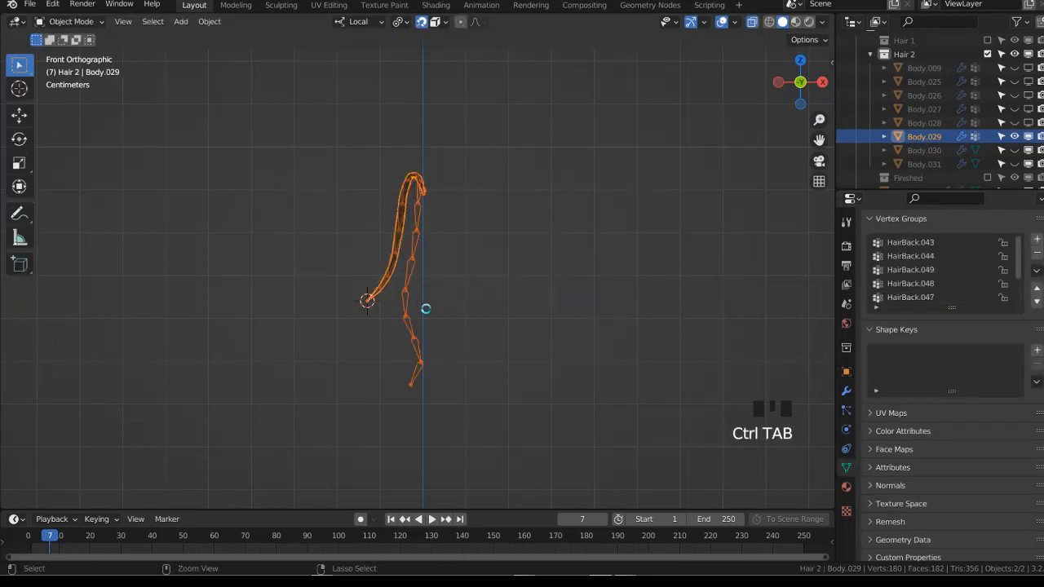
scroll(416, 309, up, 3)
click(408, 339)
key(ctrl+Tab)
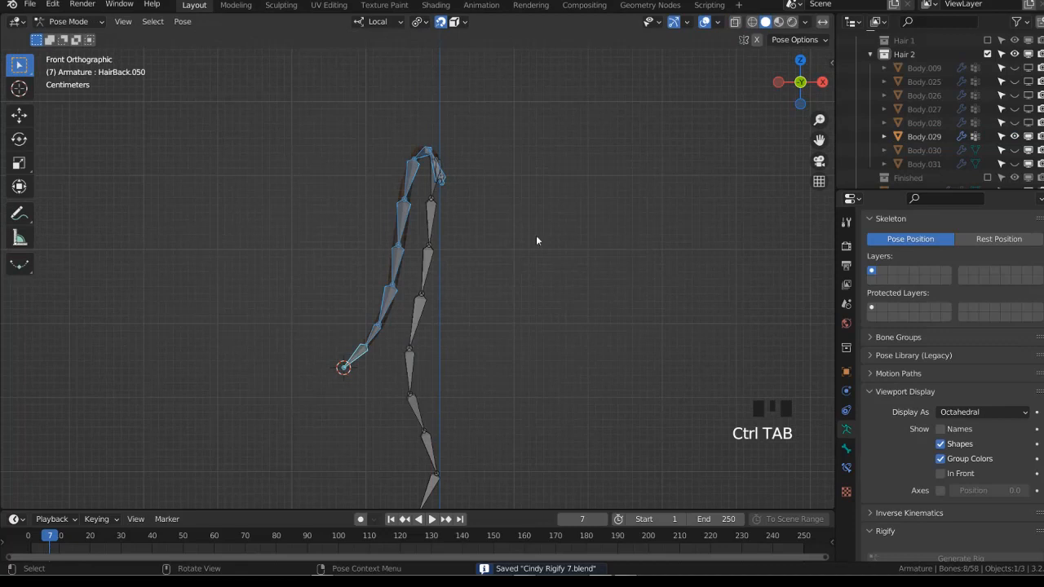
key(r)
key(Escape)
scroll(549, 227, down, 6)
key(ctrl+Tab)
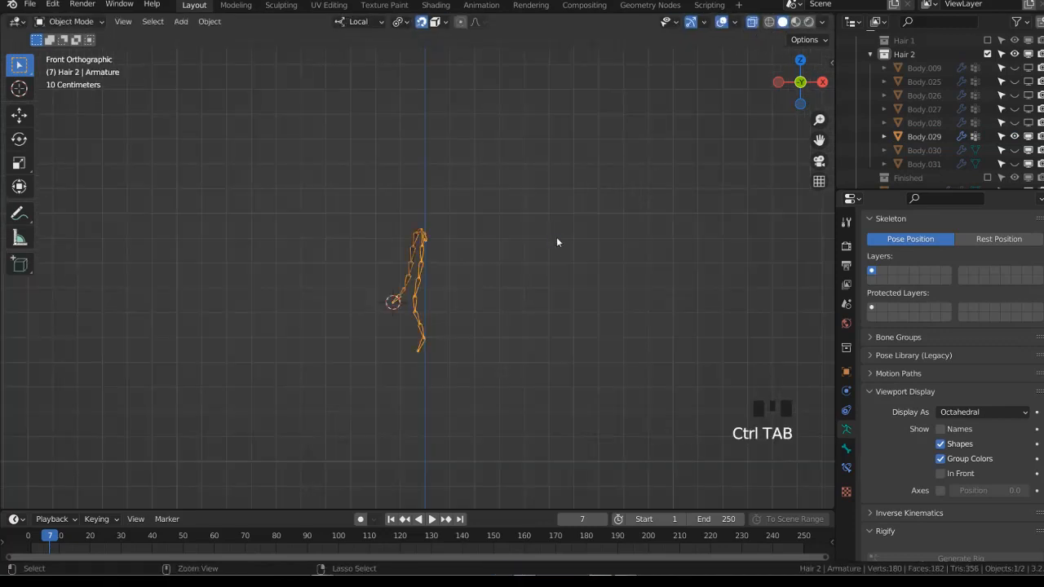
Save the file, hide Body.029 and show Body.030 in the Hair 2 collection
key(ctrl+5)
click(1027, 137)
click(1028, 137)
click(1015, 150)
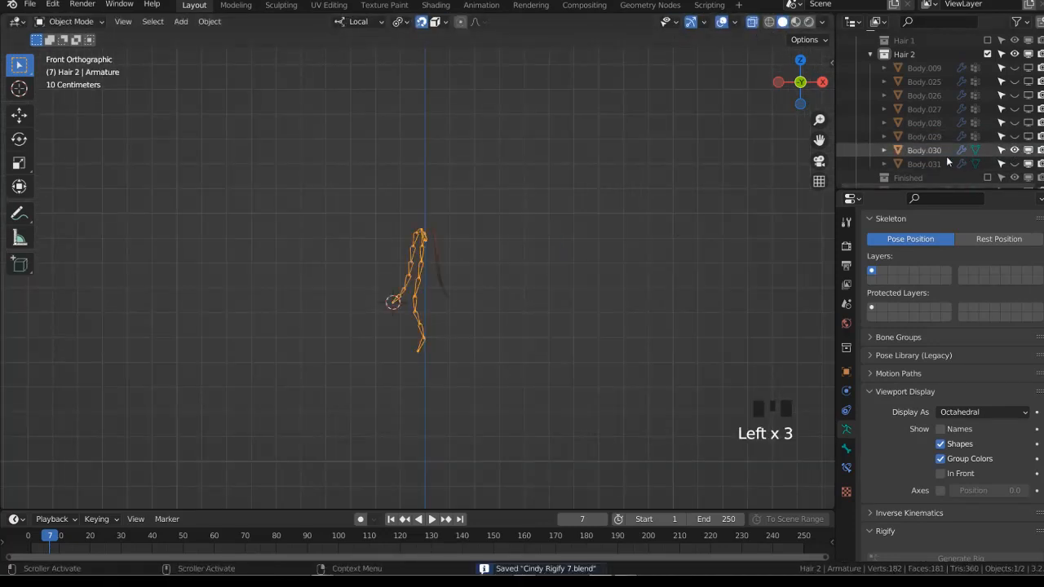
click(938, 152)
Put the armature in Pose Mode and turn off Deform for all selected bones of the finished Body.029 chain
scroll(442, 325, up, 5)
click(422, 300)
key(Tab)
middle_drag(483, 263, 464, 321)
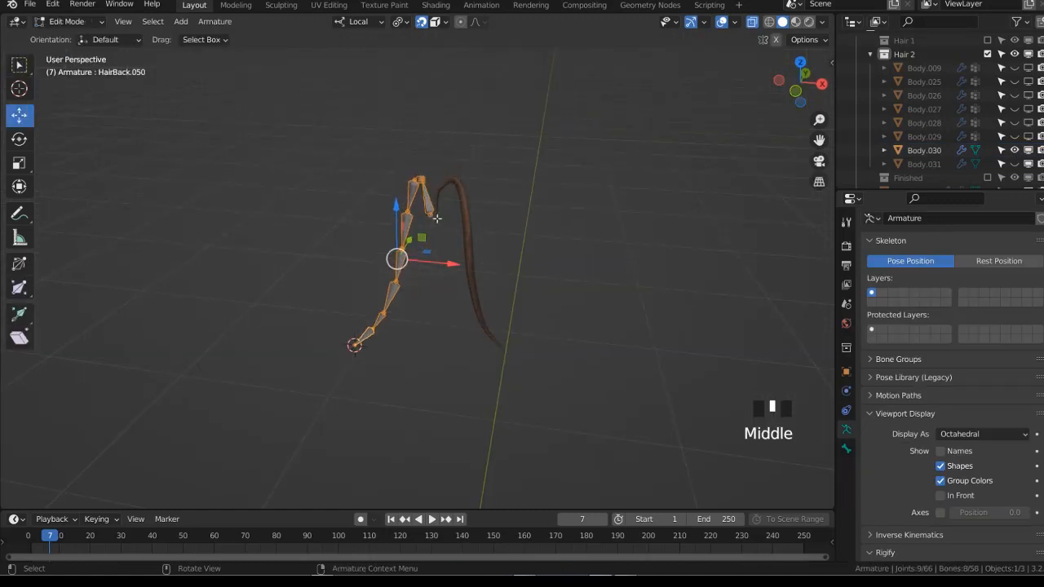
key(Tab)
key(ctrl+Tab)
click(846, 448)
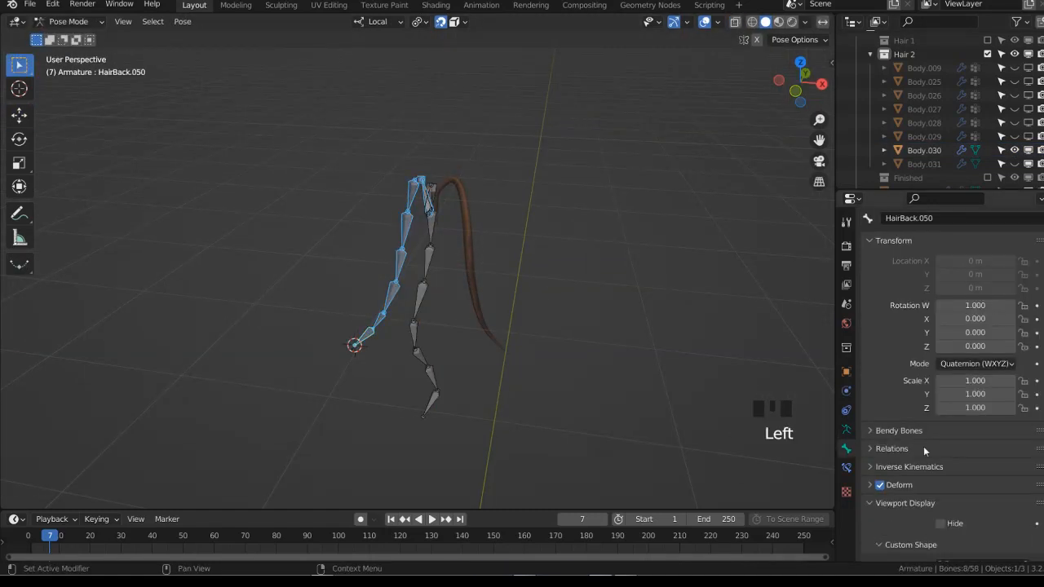
right_click(880, 488)
Select the root-end face of Body.030 in Edit Mode and snap the 3D cursor to it
click(464, 225)
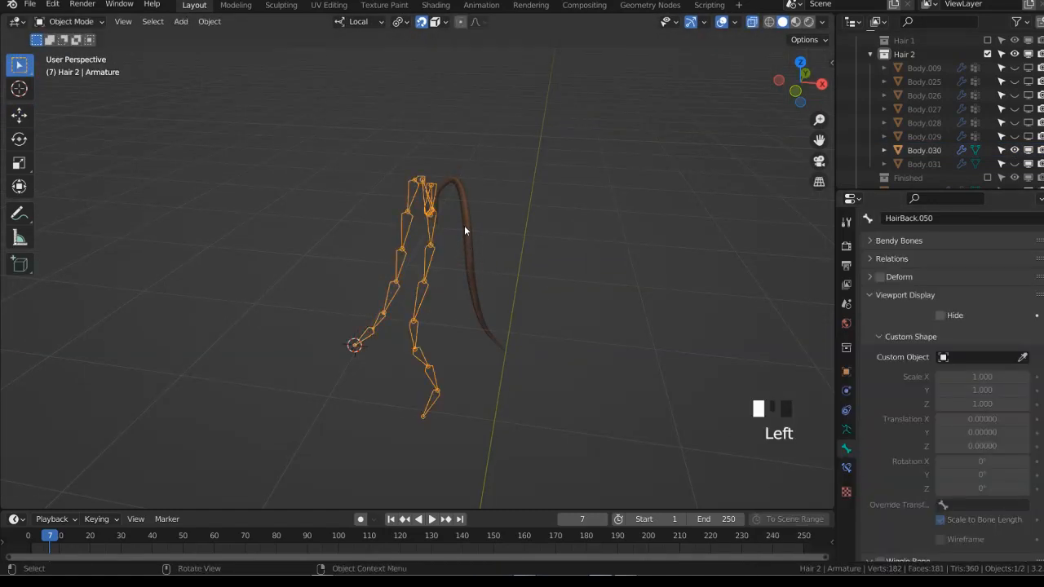
key(Tab)
key(alt+z)
key(alt+z)
drag(442, 191, 460, 215)
key(shift+s)
click(460, 265)
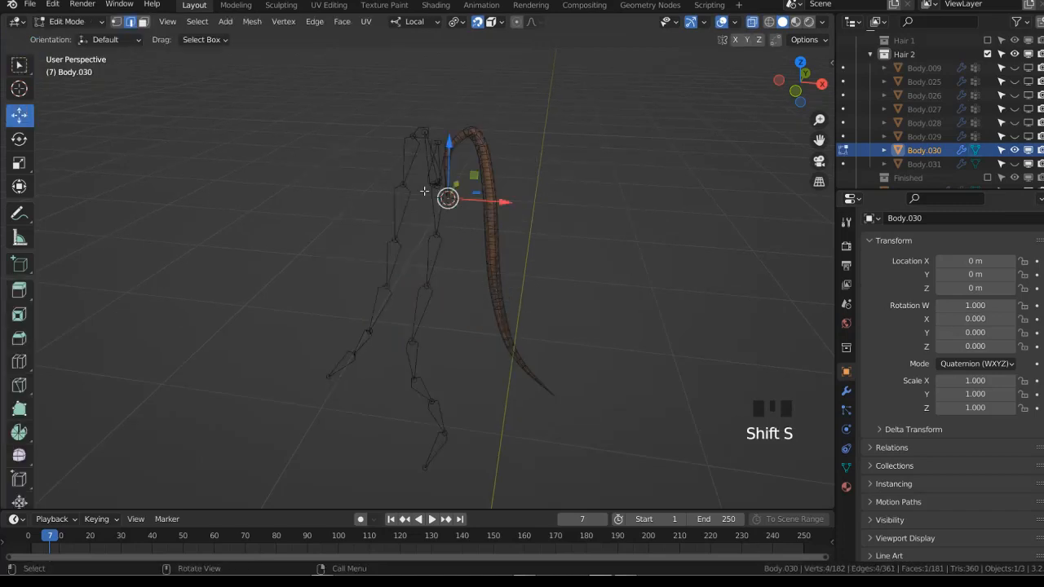
Duplicate the first bone of the Body.029 chain, hide all other bones and snap the duplicate's head to the 3D cursor
key(Tab)
click(424, 181)
key(Tab)
key(shift+d)
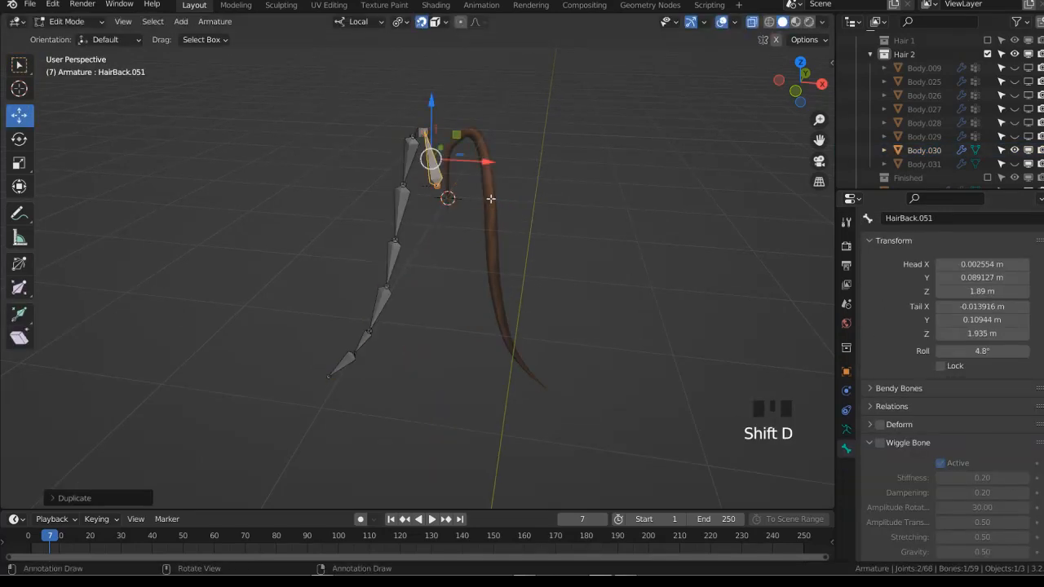
key(shift+h)
key(shift+s)
click(513, 132)
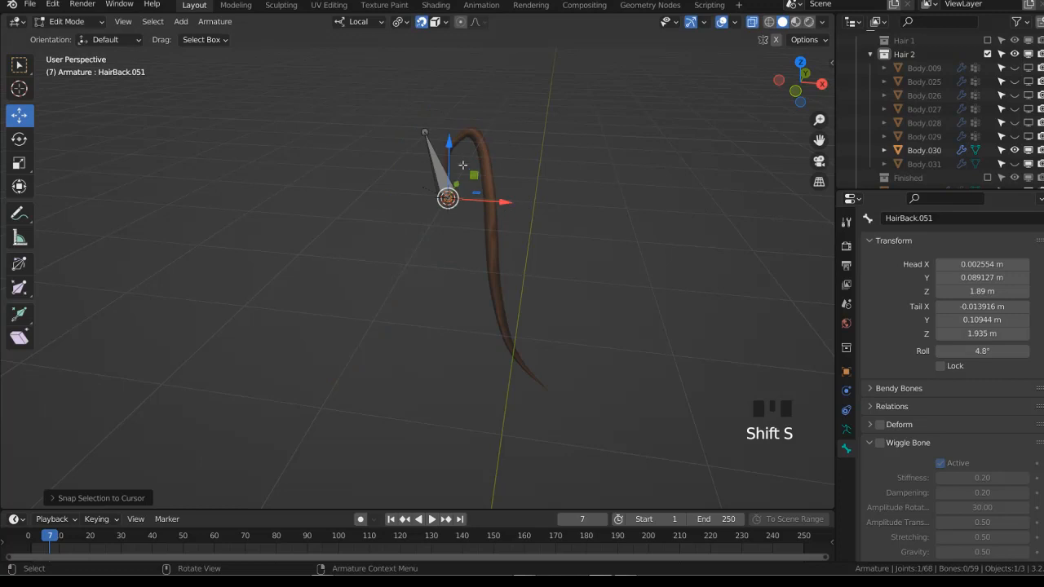
Move the duplicated bone's tail up inside Body.030's root section and extrude a new bone from it
click(426, 132)
key(g)
click(468, 160)
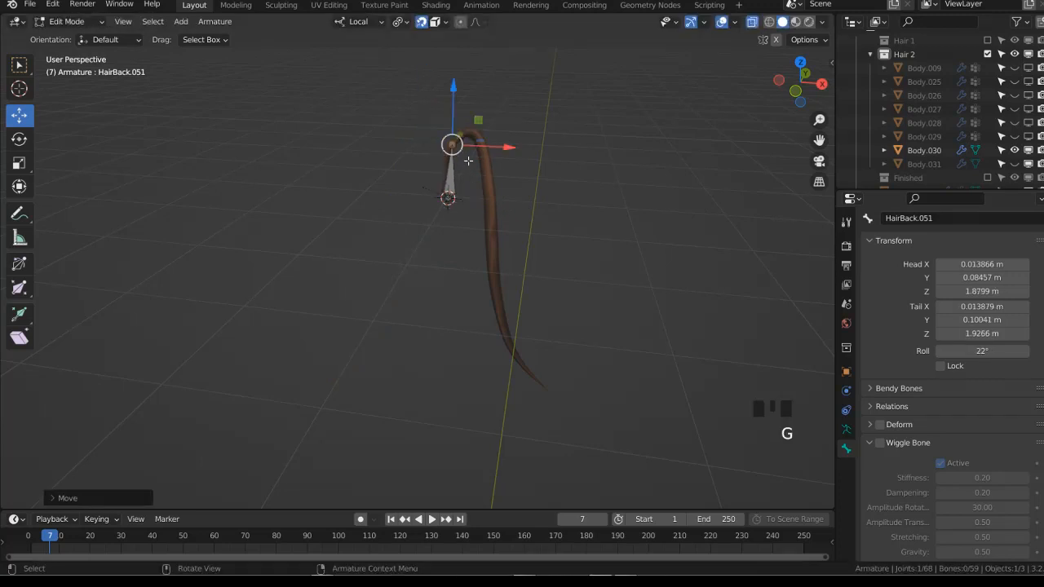
key(e)
click(552, 225)
Select the tip of Body.030 in Edit Mode and snap the 3D cursor to it
key(ctrl+Tab)
click(481, 333)
click(514, 349)
key(Tab)
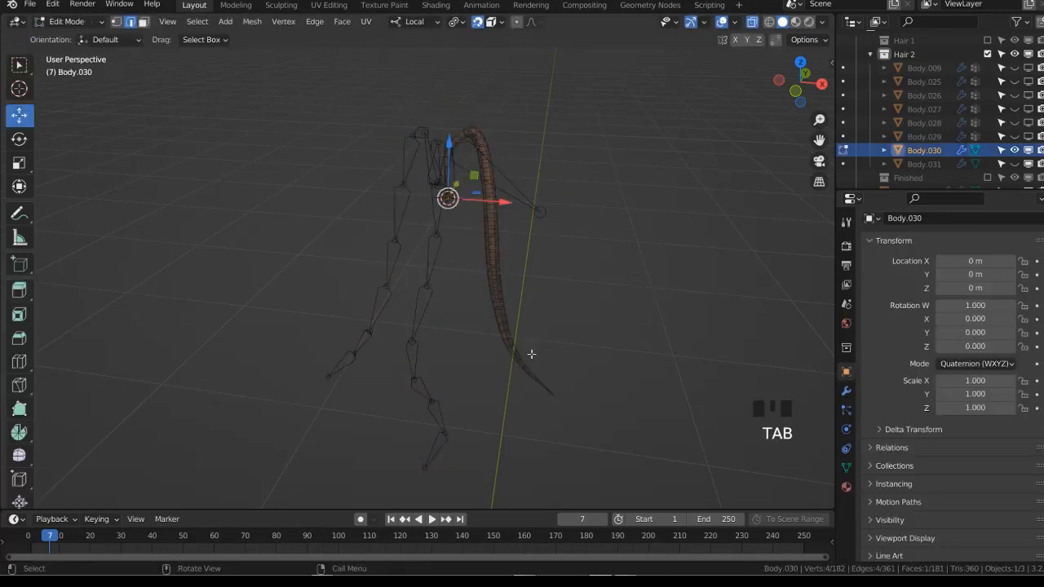
key(alt+z)
key(alt+z)
click(552, 396)
key(shift+s)
click(625, 439)
key(Tab)
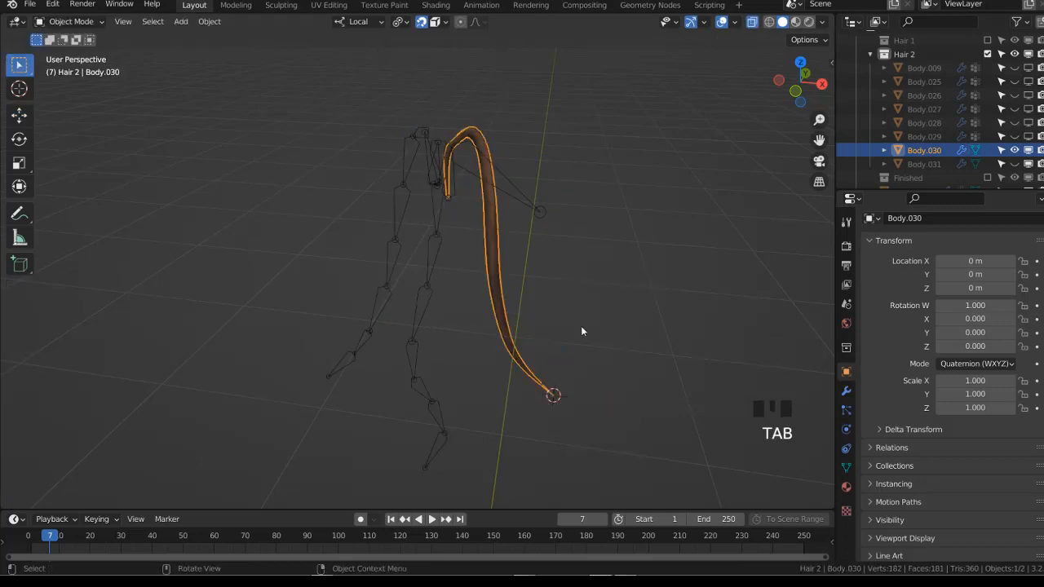
Snap the tail of the extruded bone to the 3D cursor at the tip of Body.030
click(540, 210)
key(Tab)
key(shift+s)
click(546, 116)
Subdivide the long extruded bone with 6 cuts
click(499, 196)
right_click(620, 180)
click(620, 179)
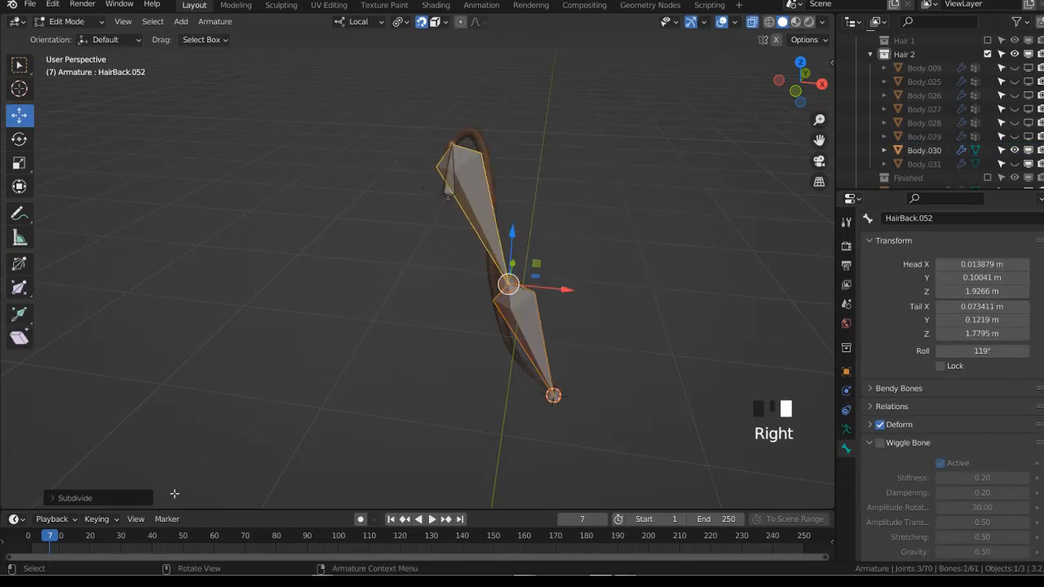
click(134, 496)
click(225, 494)
click(225, 494)
click(225, 495)
click(225, 495)
click(225, 495)
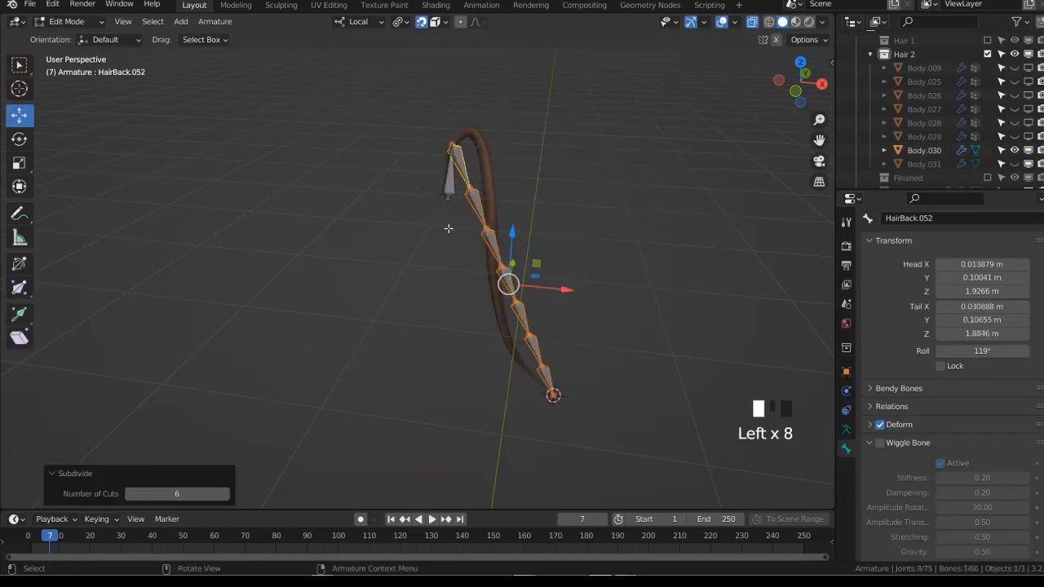
Move the upper three new joints of the chain onto the bend and upper length of Body.030
click(467, 190)
key(g)
click(476, 141)
key(g)
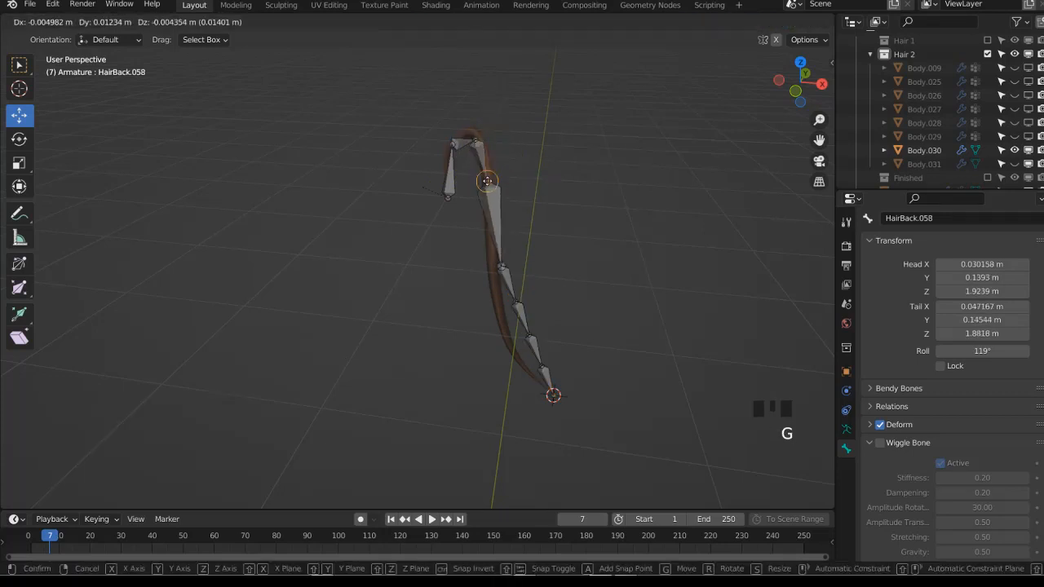
click(487, 180)
click(491, 235)
key(g)
click(492, 240)
Move the fourth and fifth new joints of the chain into the centre of Body.030's lower length
click(506, 289)
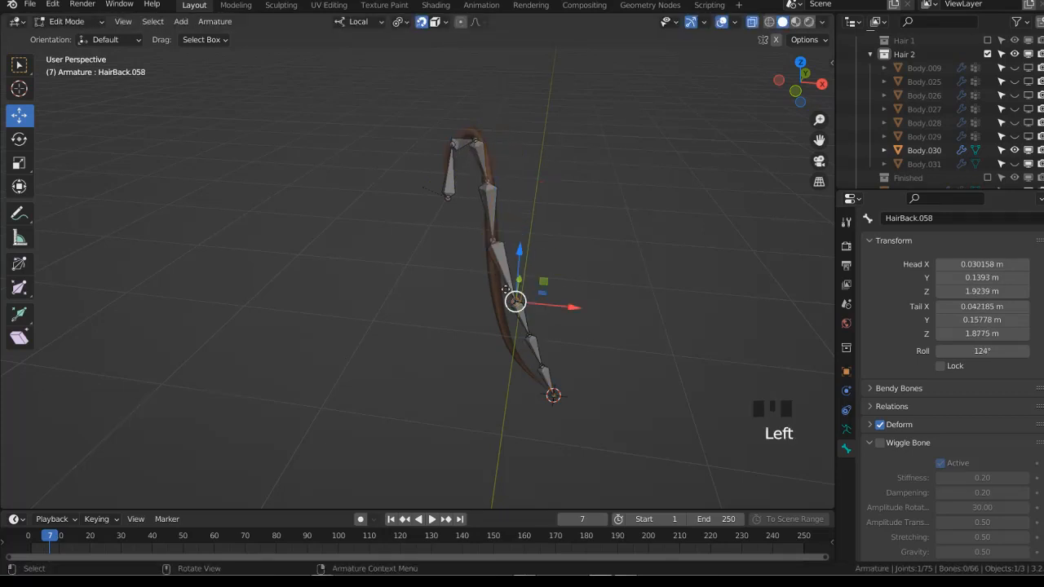
key(g)
click(489, 276)
click(536, 340)
key(g)
click(523, 336)
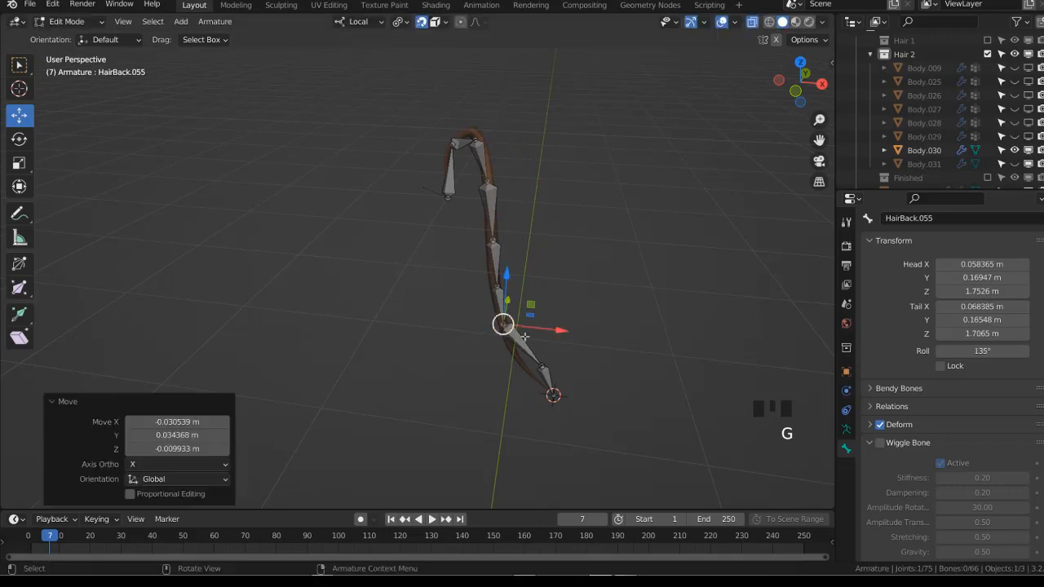
Move the last inner joint of the chain onto Body.030's lower curve and refine its position inside the hair
click(540, 363)
key(g)
click(514, 356)
scroll(513, 356, up, 2)
shift+middle_drag(514, 355, 453, 275)
scroll(453, 275, up, 1)
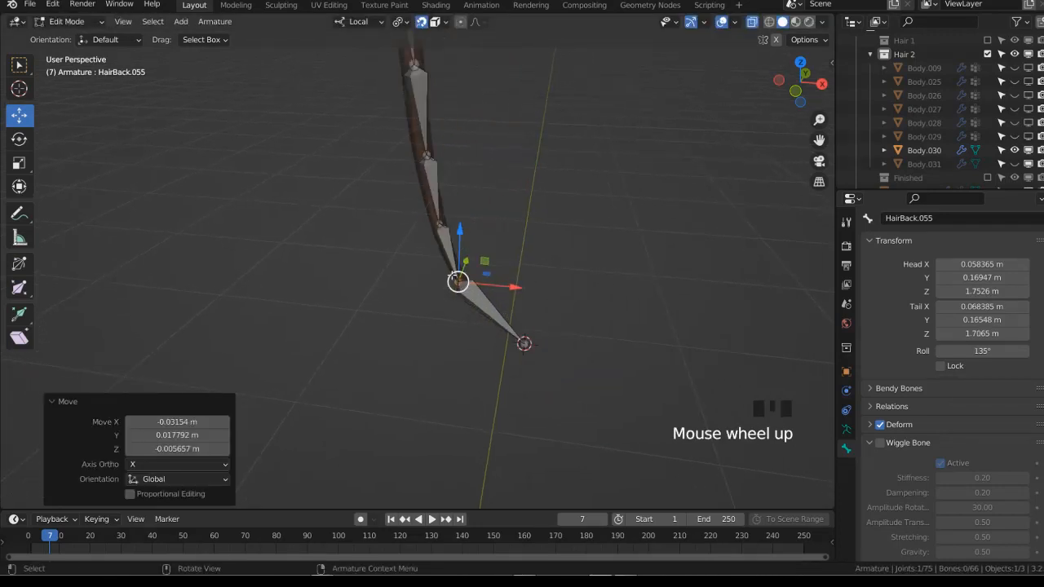
key(g)
click(454, 269)
Subdivide the last bone of the Body.030 chain once and move the new joint into the hair
click(492, 305)
right_click(556, 272)
click(557, 271)
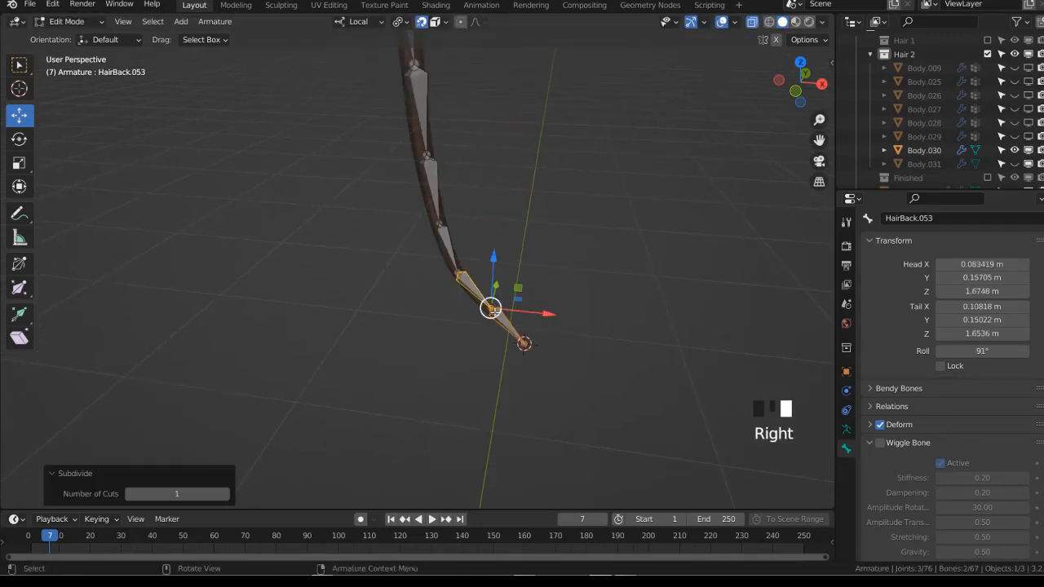
click(493, 311)
key(g)
click(492, 315)
Select all linked bones of the Body.030 chain in Pose Mode and copy the enabled Deform setting to them
scroll(492, 302, down, 5)
shift+middle_drag(521, 147, 496, 175)
key(ctrl+Tab)
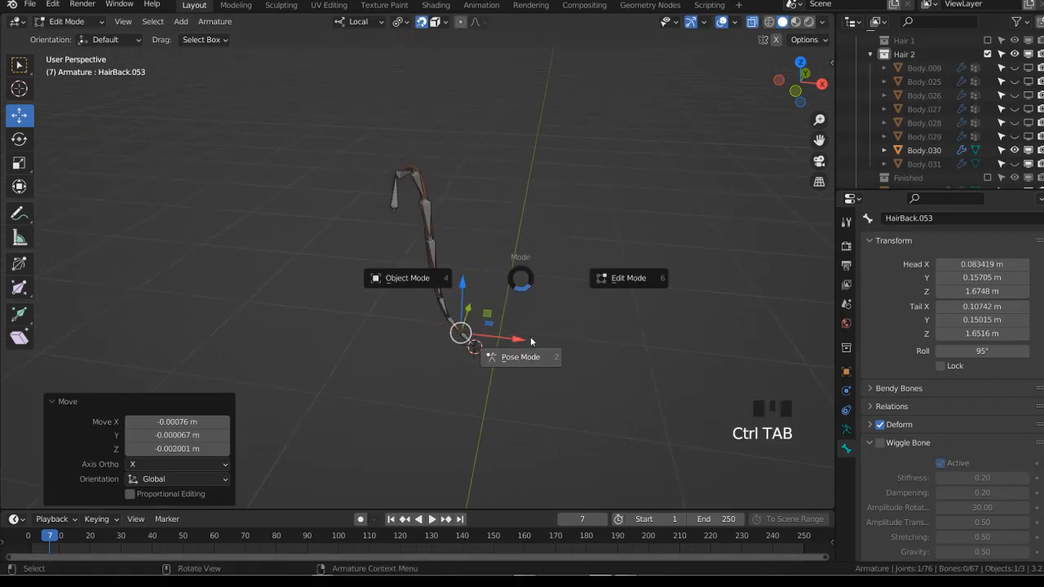
click(531, 341)
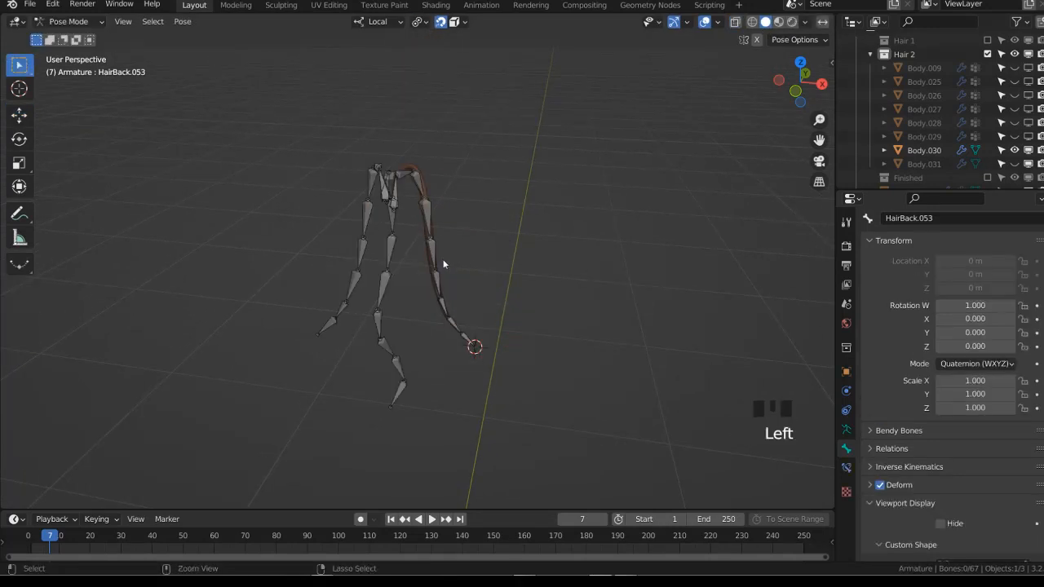
click(433, 262)
key(l)
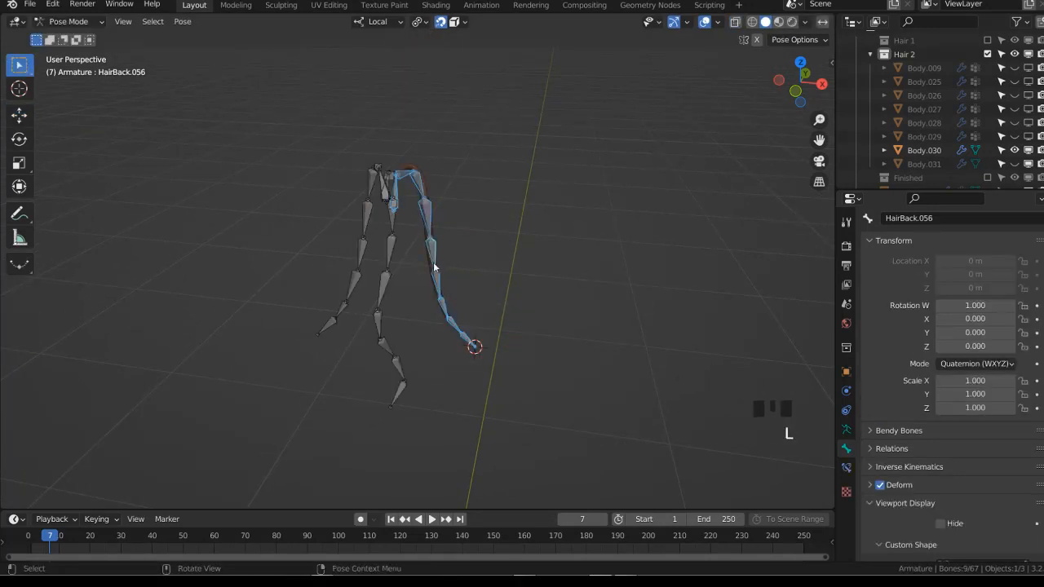
right_click(885, 485)
click(803, 459)
click(395, 380)
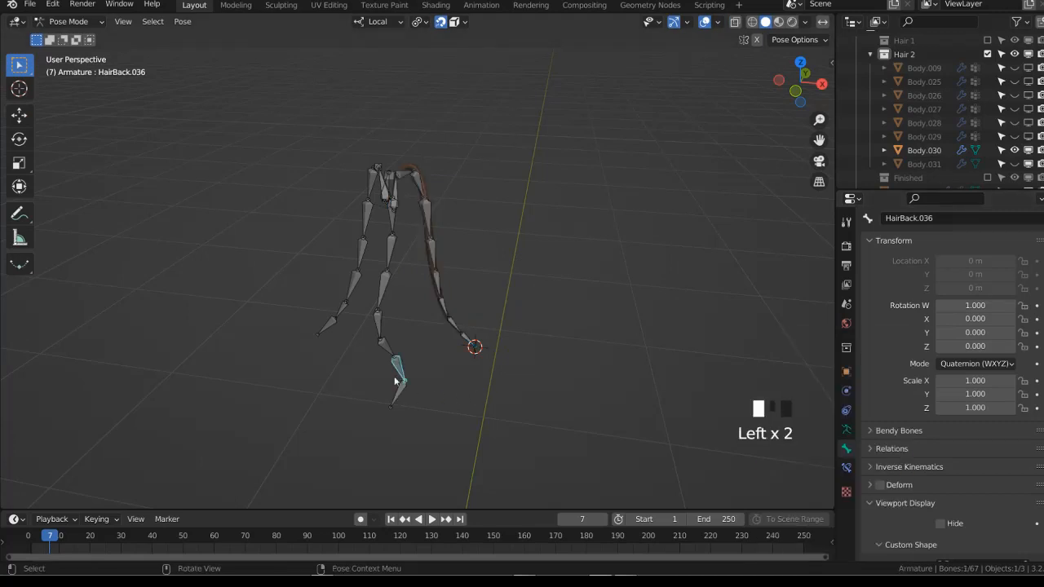
key(ctrl+Tab)
shift+click(442, 296)
key(ctrl+Tab)
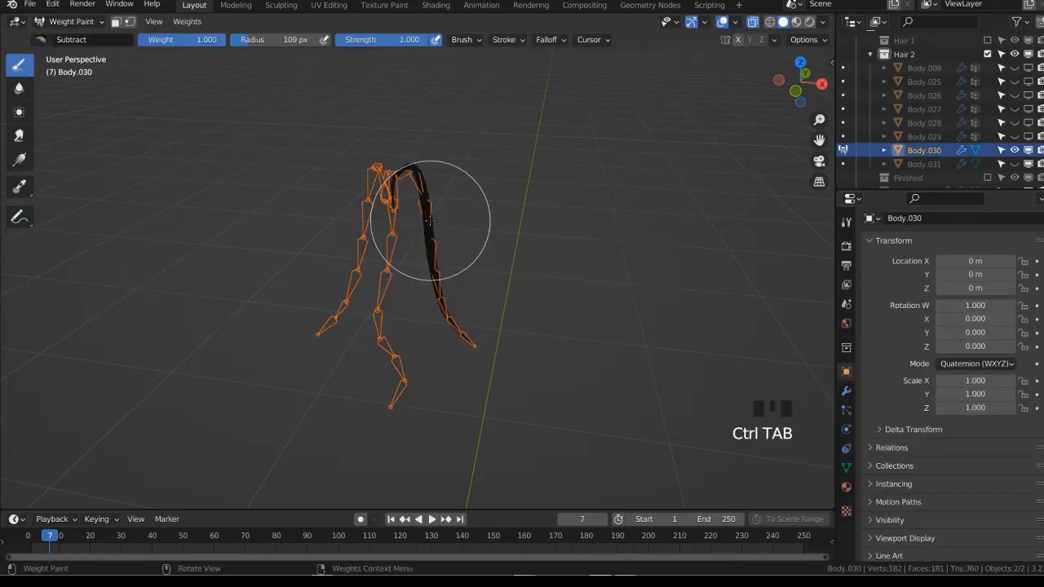
key(ctrl+Tab)
click(422, 256)
click(421, 256)
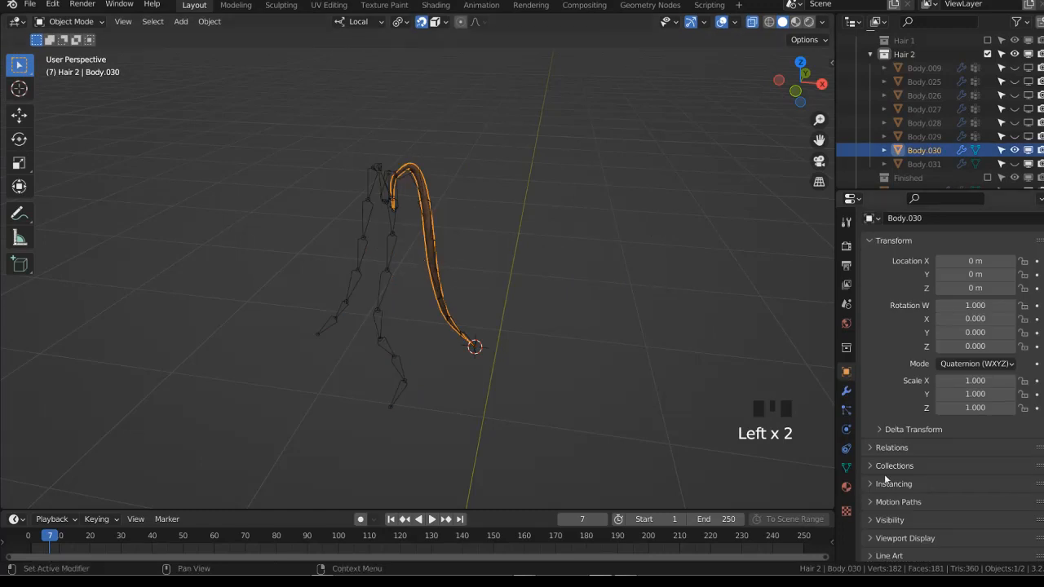
Parent Body.030 to the armature with Armature Deform
click(846, 467)
shift+click(380, 310)
key(ctrl+p)
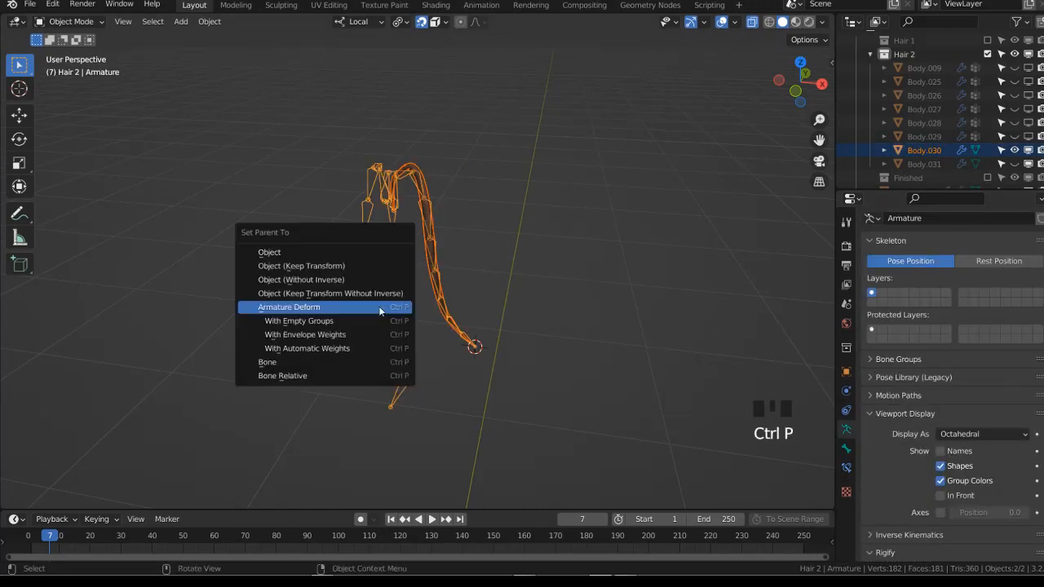
click(380, 310)
Enter Weight Paint mode on Body.030, select the linked chain bones, save the file and assign automatic weights from bones
shift+click(445, 282)
key(ctrl+Tab)
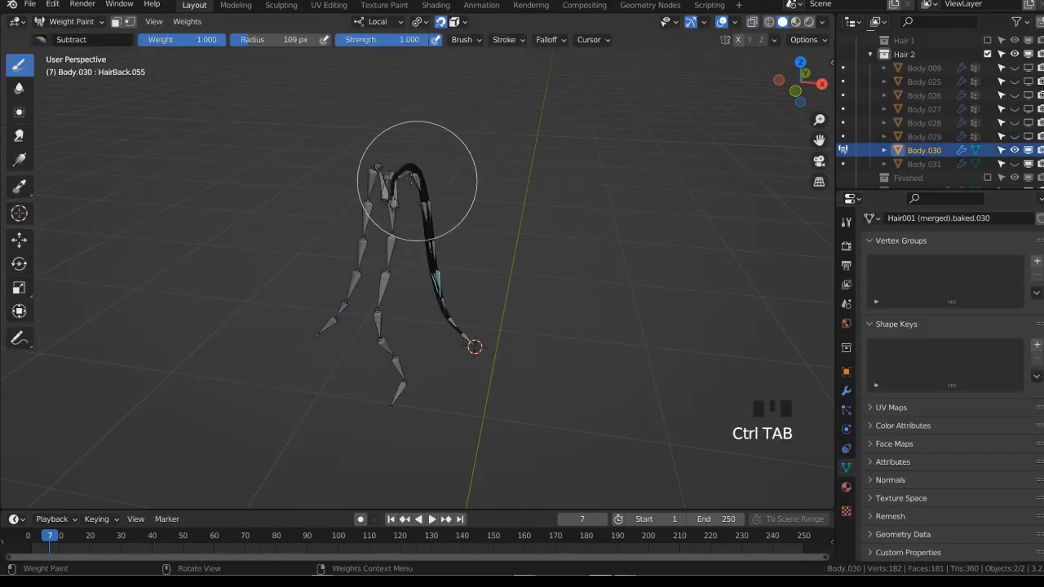
key(ctrl+l)
key(ctrl+s)
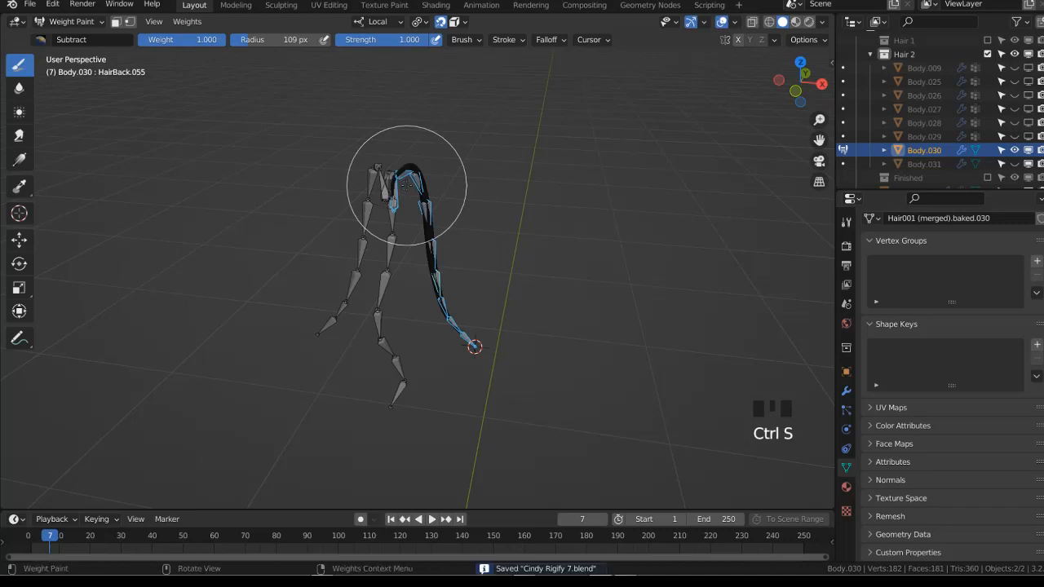
click(187, 21)
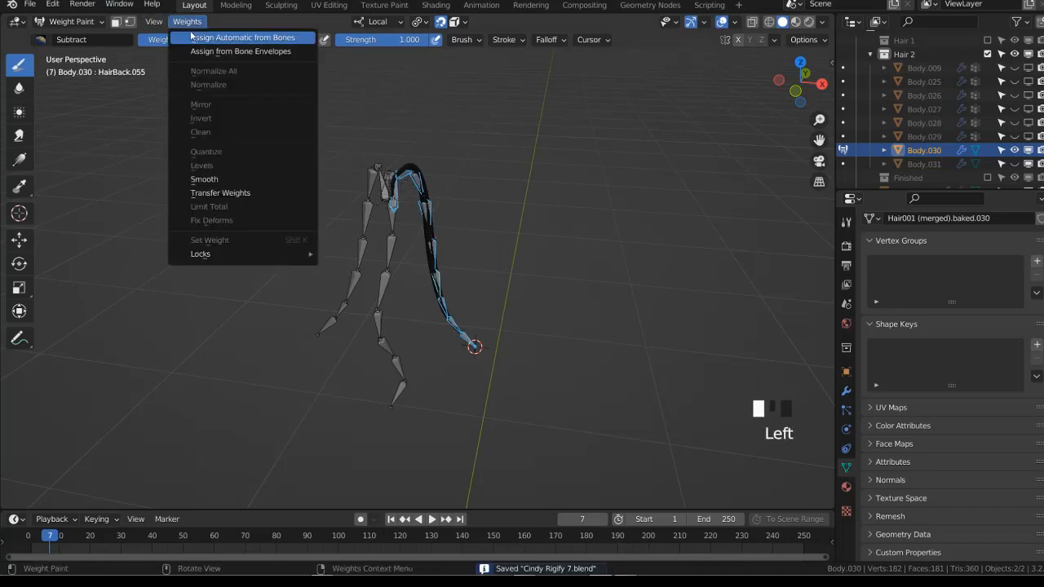
click(236, 35)
Test the weights by rotating and moving the Body.030 chain, and cancel the transform
middle_drag(408, 253, 455, 258)
key(r)
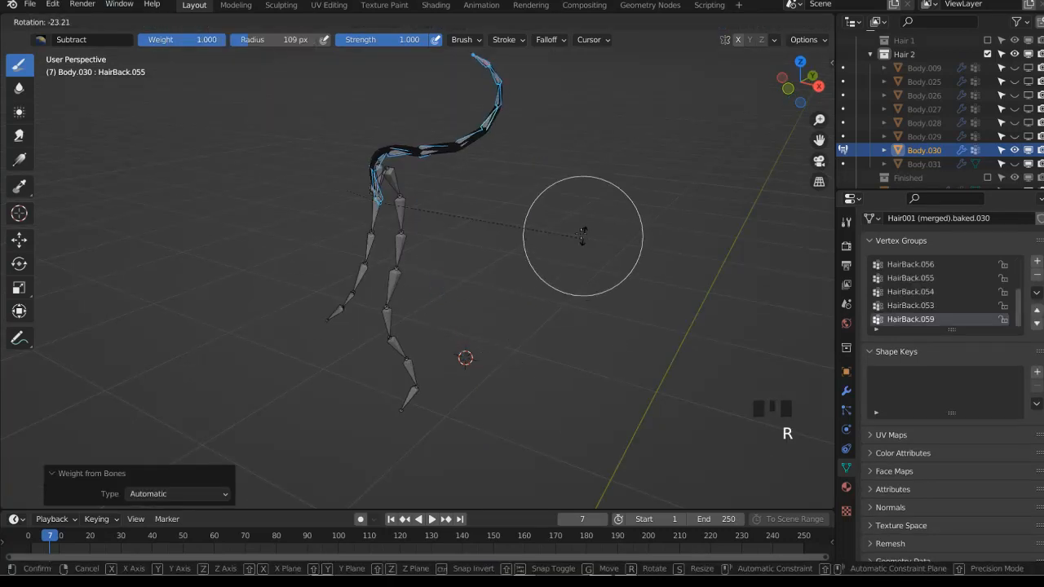
key(g)
right_click(602, 282)
Return to Object Mode and save the file
key(ctrl+Tab)
click(471, 285)
key(ctrl+s)
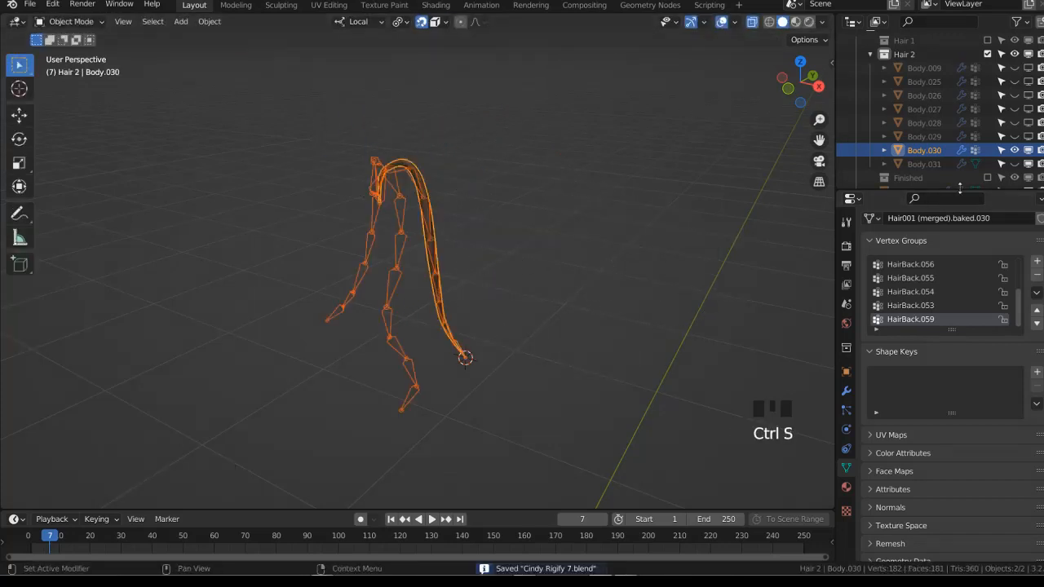
Hide the Body.030 hair strand, then show and select Body.031
click(1015, 151)
click(1028, 151)
click(1015, 164)
click(930, 164)
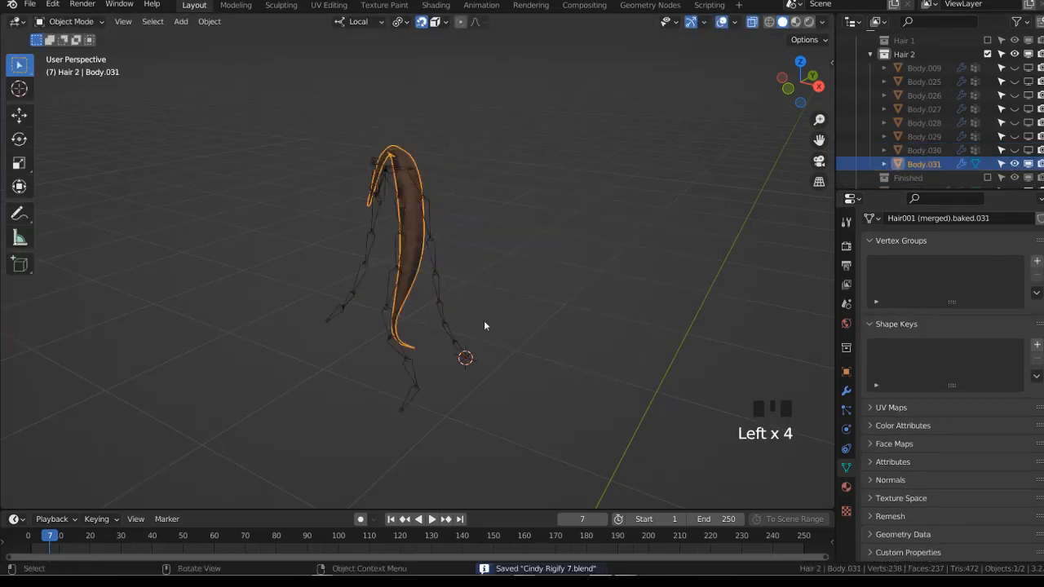
Put the armature in Pose Mode and copy the disabled Deform setting to all selected bones of the Body.030 chain
click(490, 317)
key(ctrl+Tab)
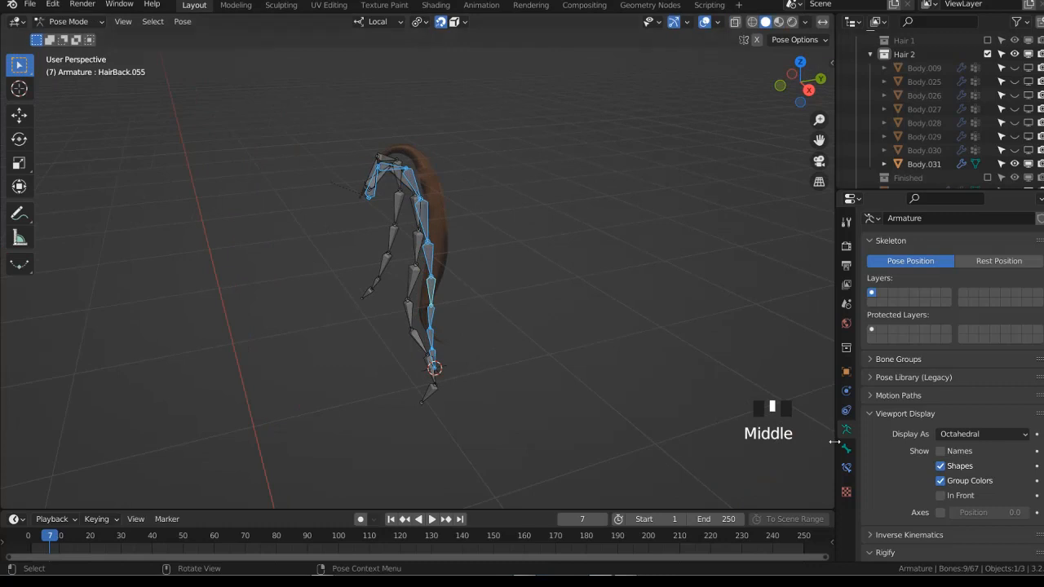
click(846, 448)
right_click(886, 487)
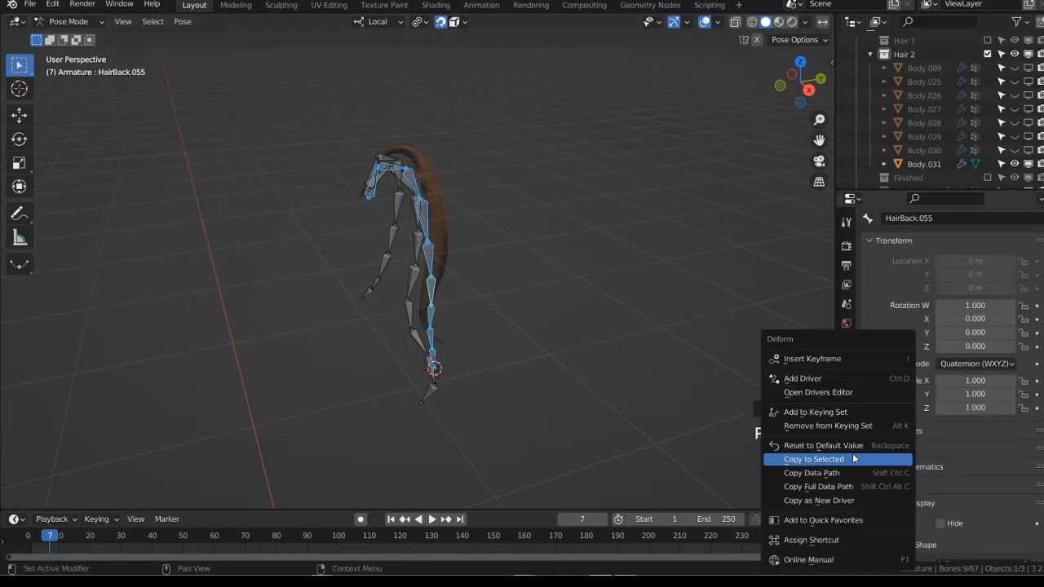
click(854, 459)
Duplicate the Body.030 chain's root bone in Edit Mode, place the copy beside the strand's root, and hide all unselected bones
middle_drag(523, 323, 469, 319)
scroll(469, 319, up, 1)
key(Tab)
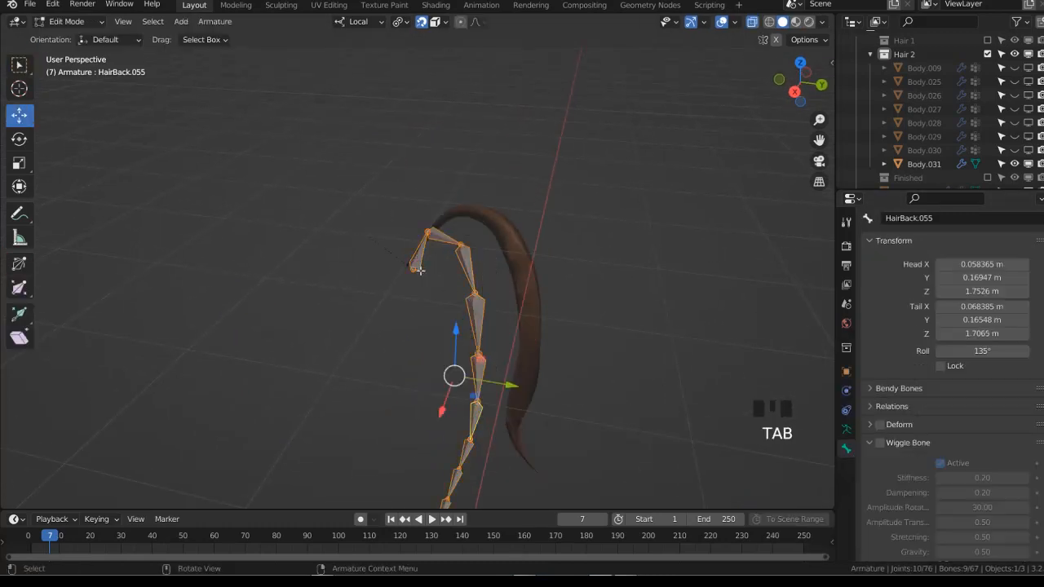
click(420, 248)
key(shift+d)
click(572, 263)
key(shift+h)
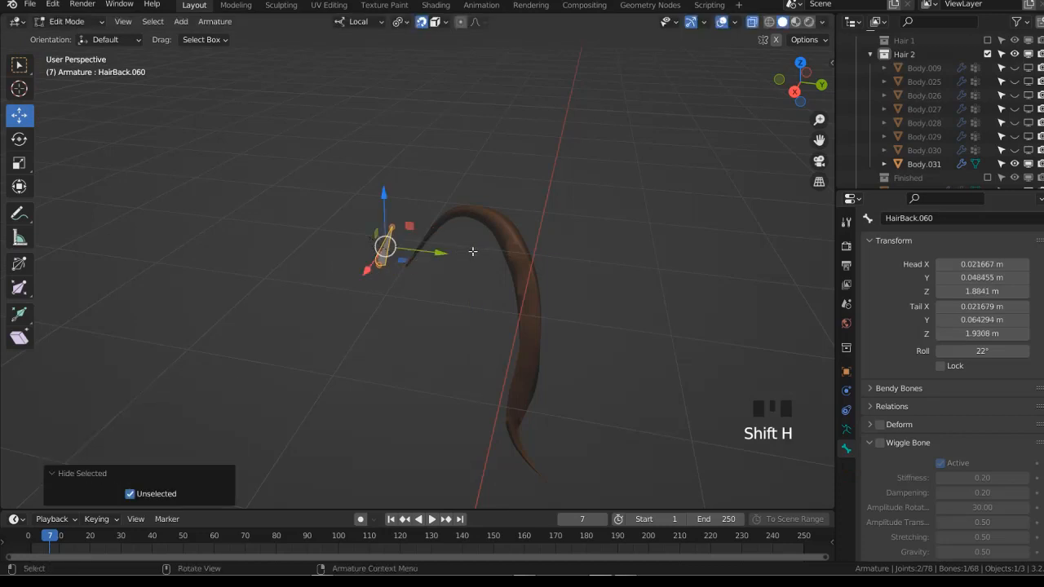
Snap the 3D cursor to the selected root geometry of the Body.031 mesh
key(ctrl+Tab)
click(465, 274)
click(447, 217)
key(Tab)
key(shift+s)
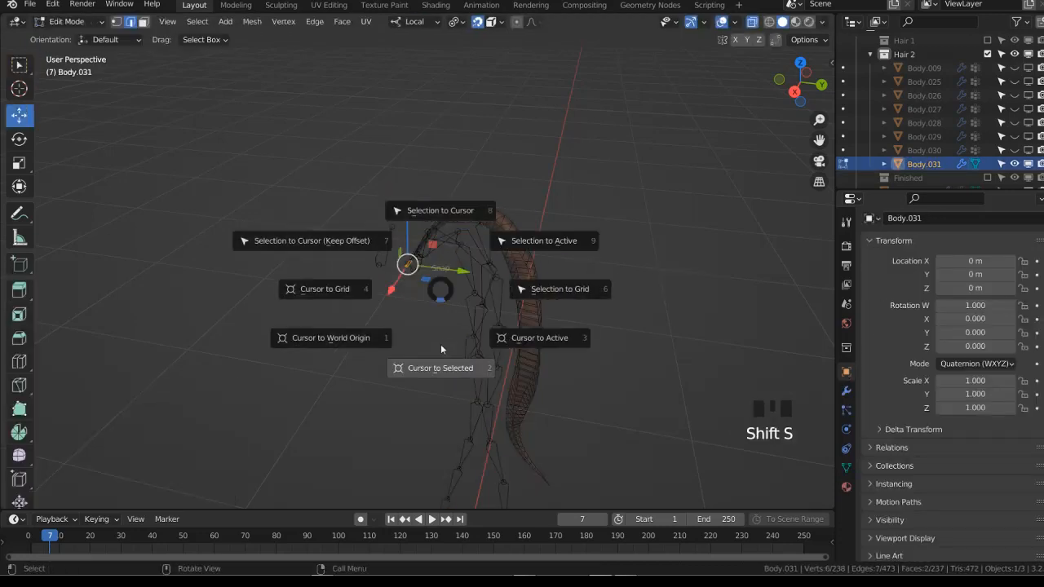
click(441, 345)
key(Tab)
Snap the duplicated bone's head to the 3D cursor at the root of Body.031
click(444, 342)
key(Tab)
click(380, 263)
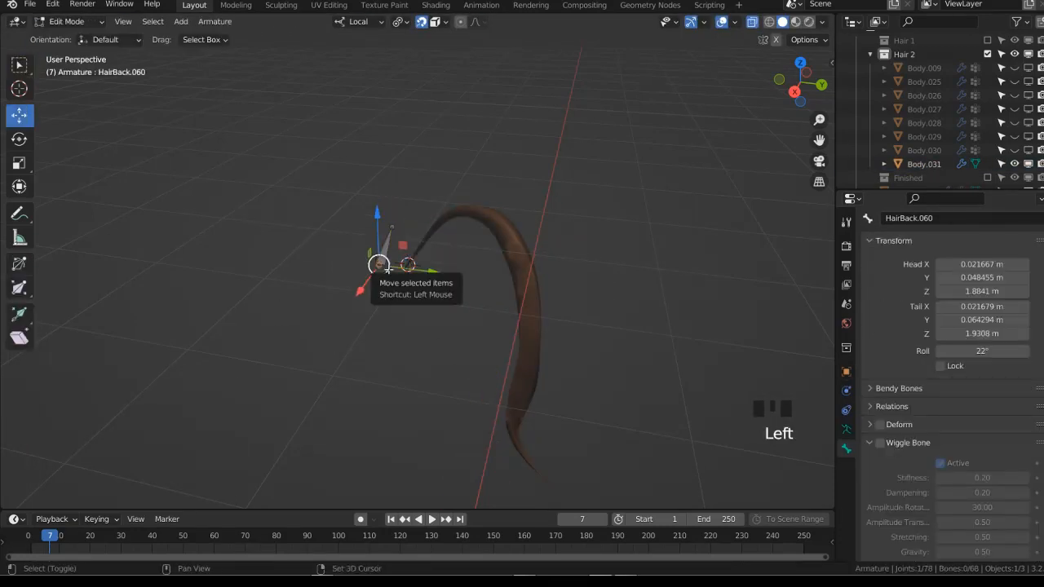
key(shift+s)
click(388, 192)
Move the bone's tail to the upper bend of Body.031 and extrude a new bone from it
click(393, 229)
key(g)
click(456, 213)
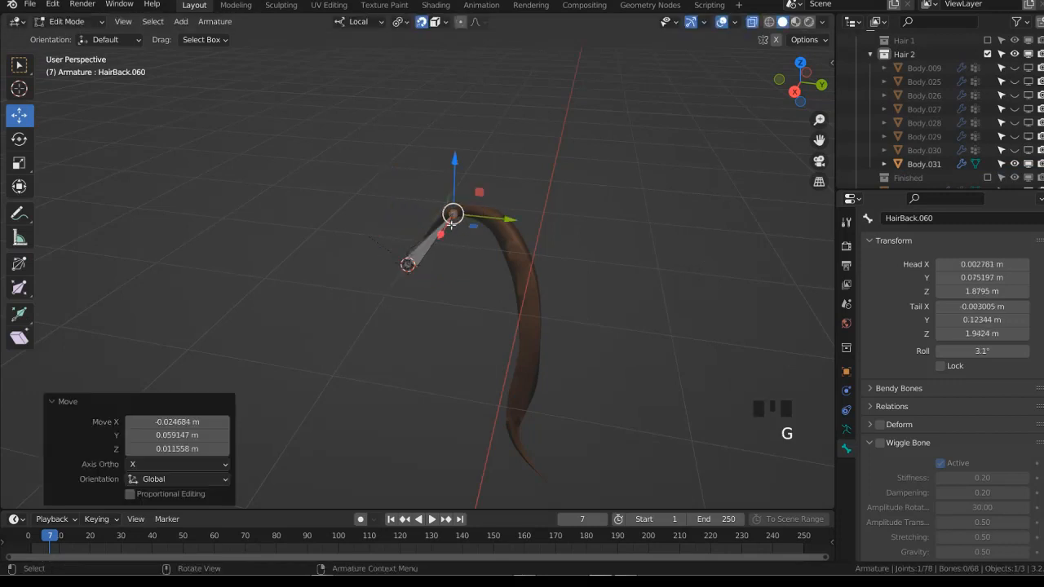
key(e)
click(575, 303)
Select the tip of the Body.031 mesh in Edit Mode and snap the 3D cursor to it
key(ctrl+Tab)
click(517, 381)
key(Tab)
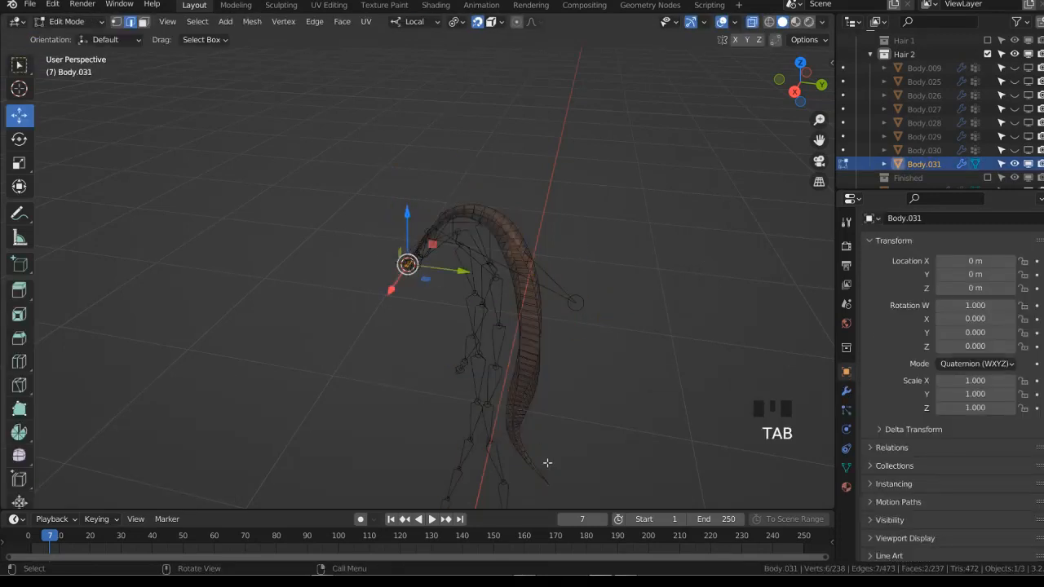
key(alt+z)
key(alt+z)
click(553, 485)
key(shift+s)
click(632, 461)
key(Tab)
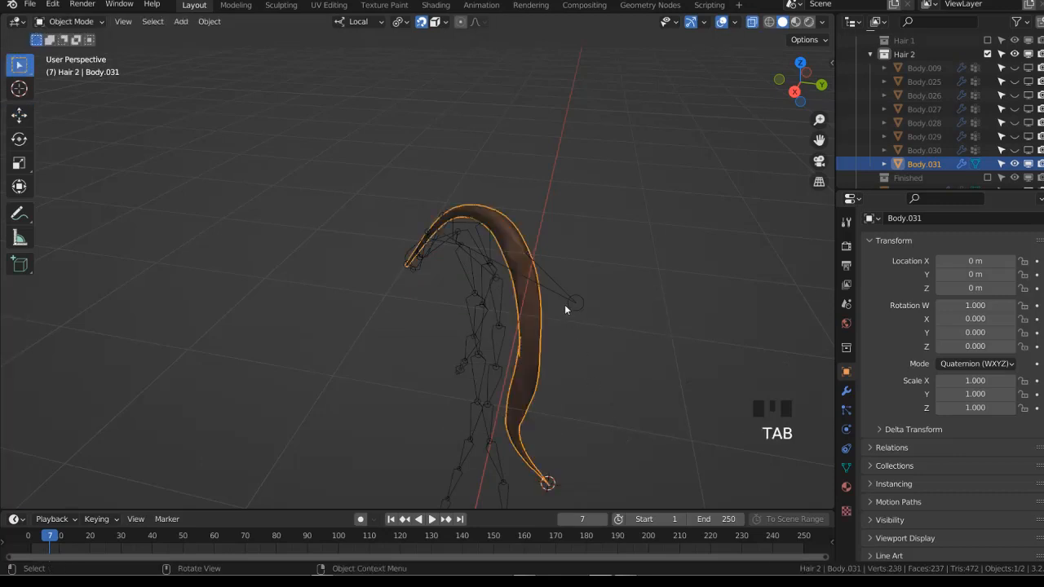
Snap the extruded bone's tail to the 3D cursor at the tip of Body.031
click(566, 304)
key(Tab)
click(576, 303)
key(shift+s)
click(608, 216)
Subdivide the long extruded bone along Body.031 with 7 cuts
click(527, 336)
right_click(640, 253)
click(641, 253)
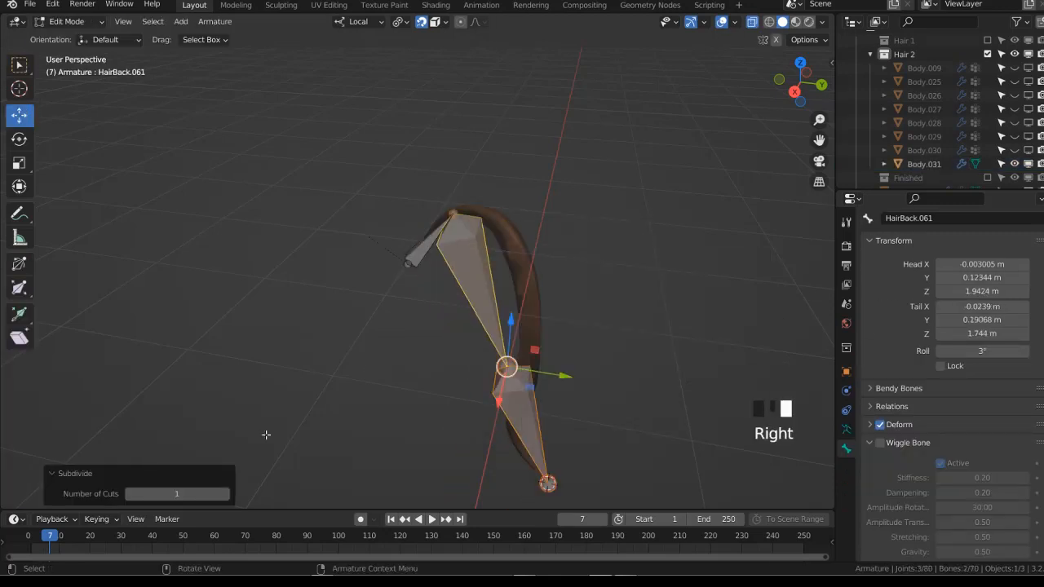
click(226, 495)
click(226, 496)
click(226, 495)
click(226, 495)
click(226, 496)
click(226, 495)
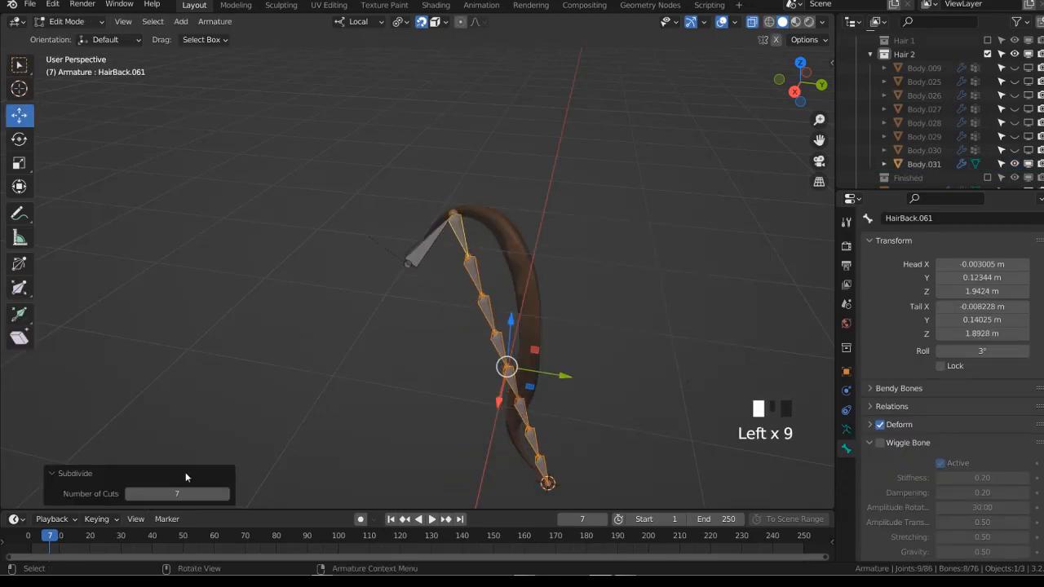
Move the upper joints of the subdivided bone chain onto the curve of the hair strand
click(185, 475)
click(465, 268)
key(g)
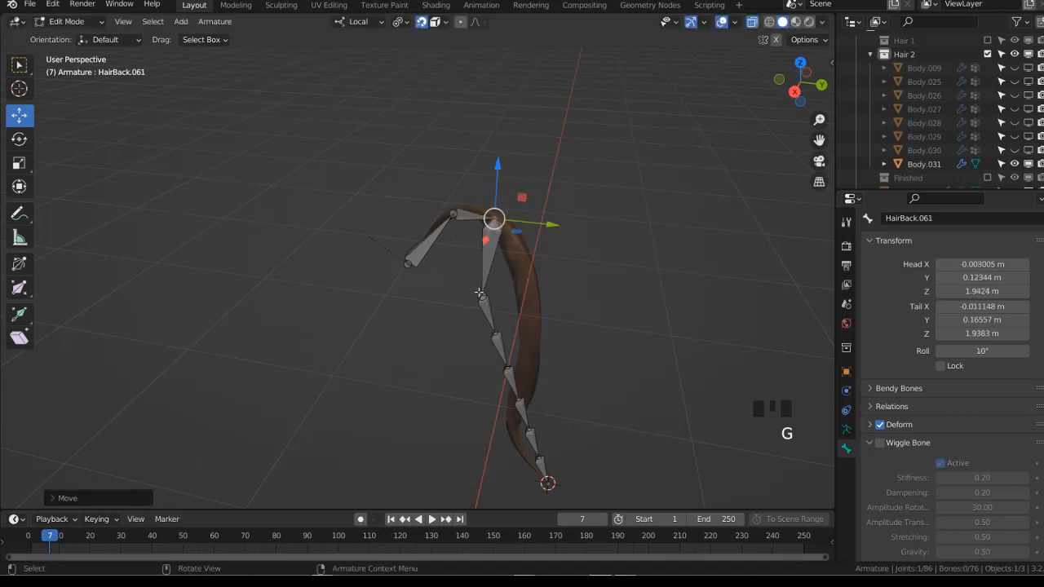
click(522, 261)
drag(488, 313, 520, 382)
key(g)
click(530, 322)
key(g)
click(526, 368)
Move the lower joints of the bone chain to follow the hair strand down towards its tip
shift+middle_drag(525, 369, 522, 338)
shift+scroll(522, 338, up, 3)
click(534, 360)
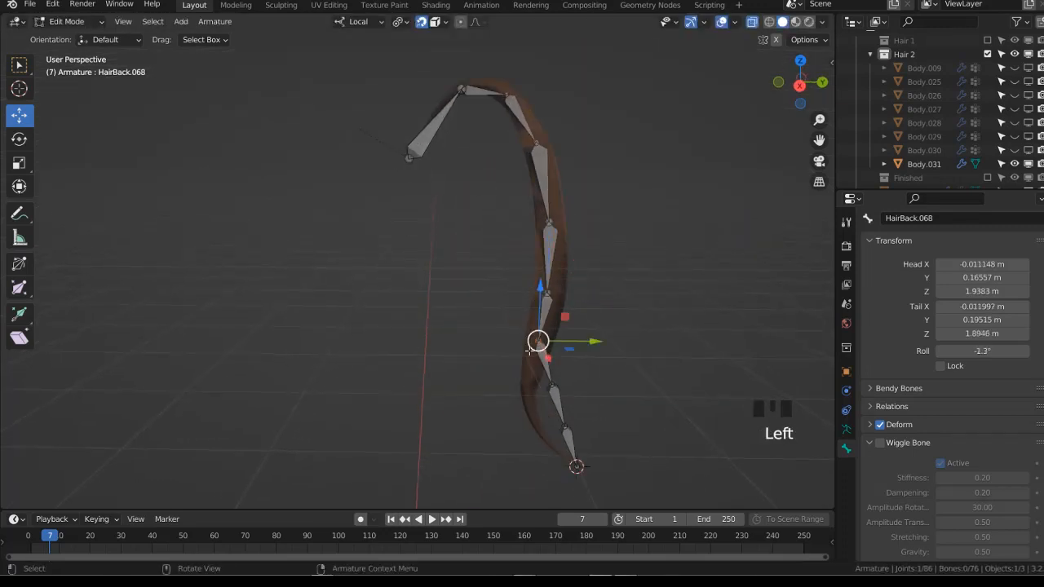
key(g)
click(531, 408)
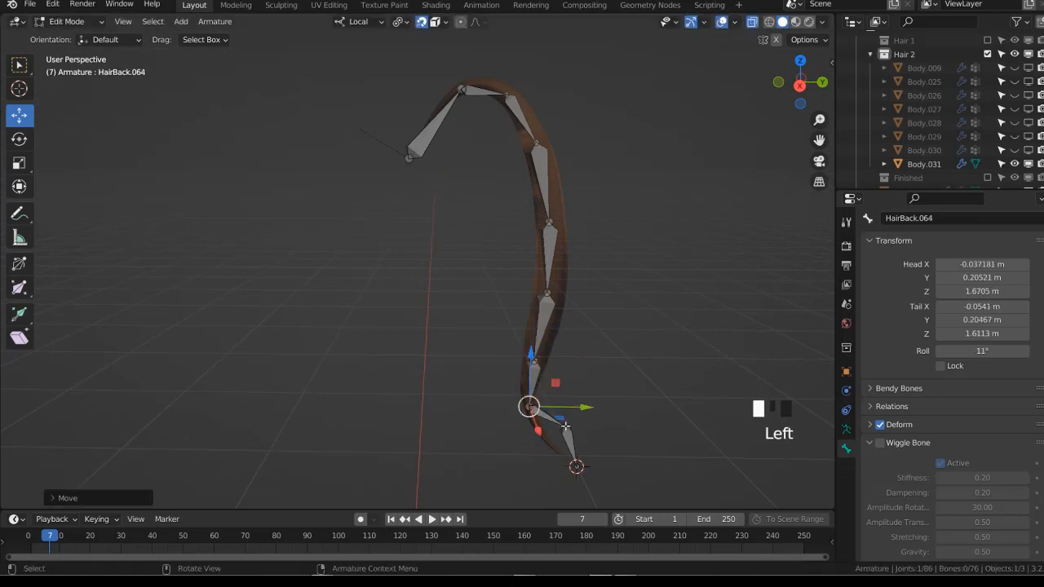
click(550, 445)
key(g)
click(550, 445)
scroll(547, 416, down, 3)
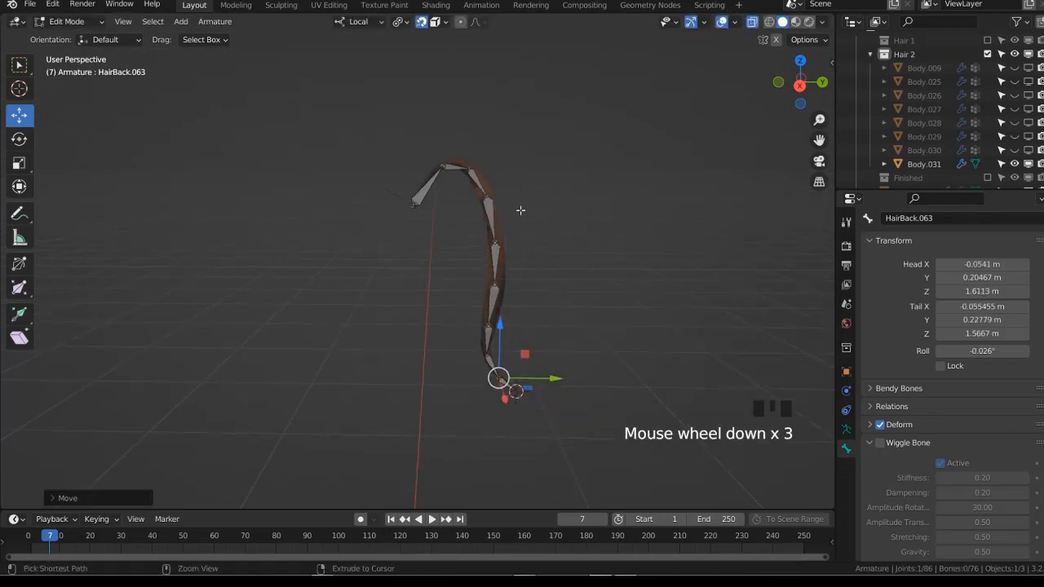
Switch the armature to Pose Mode and open the options of the selected strand bones' Deform setting
key(ctrl+Tab)
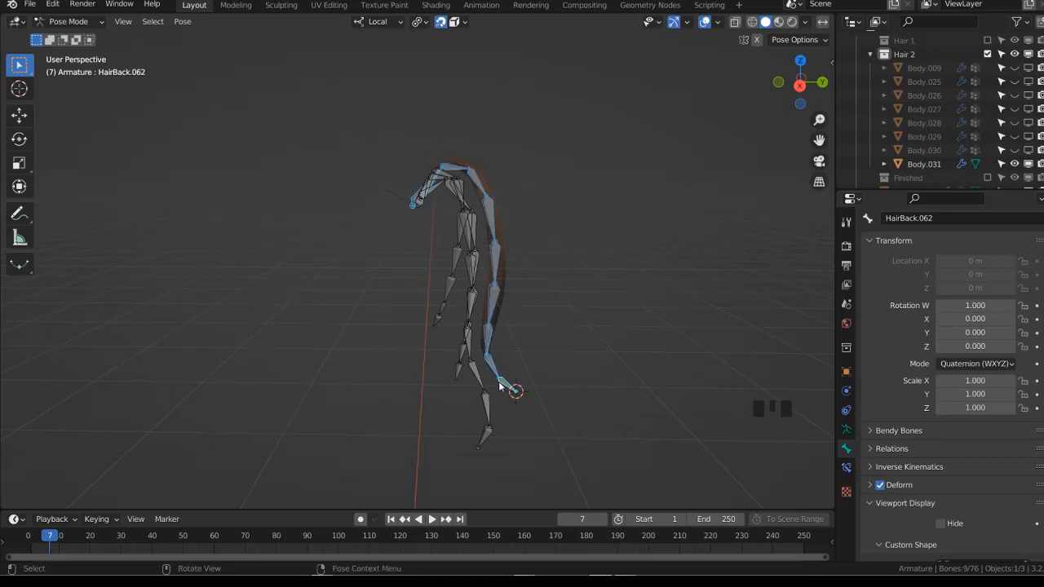
right_click(882, 489)
click(846, 461)
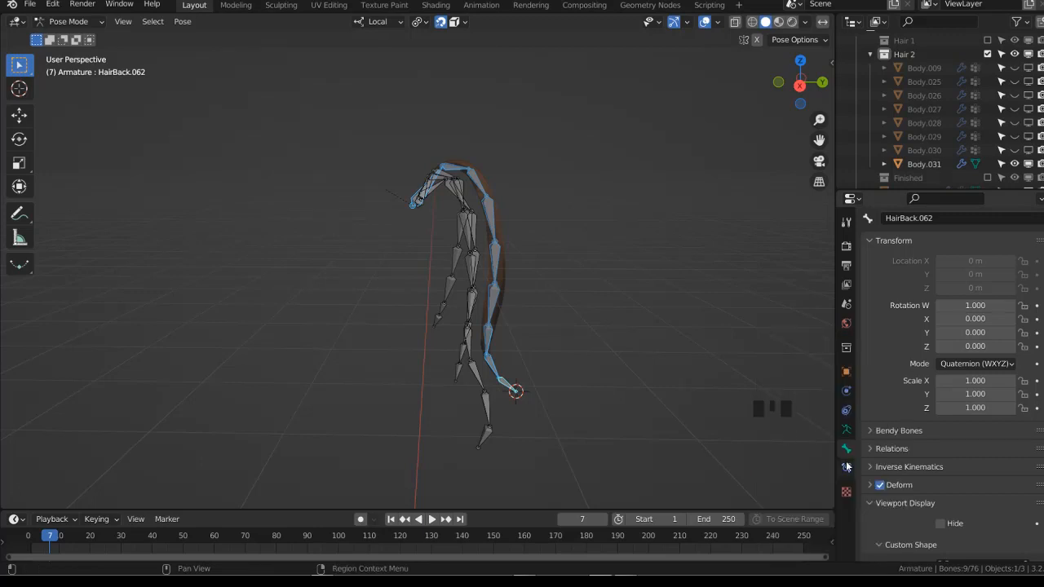
middle_drag(804, 457, 505, 321)
Return to Object Mode and parent the Body.031 hair strand to the armature
key(ctrl+Tab)
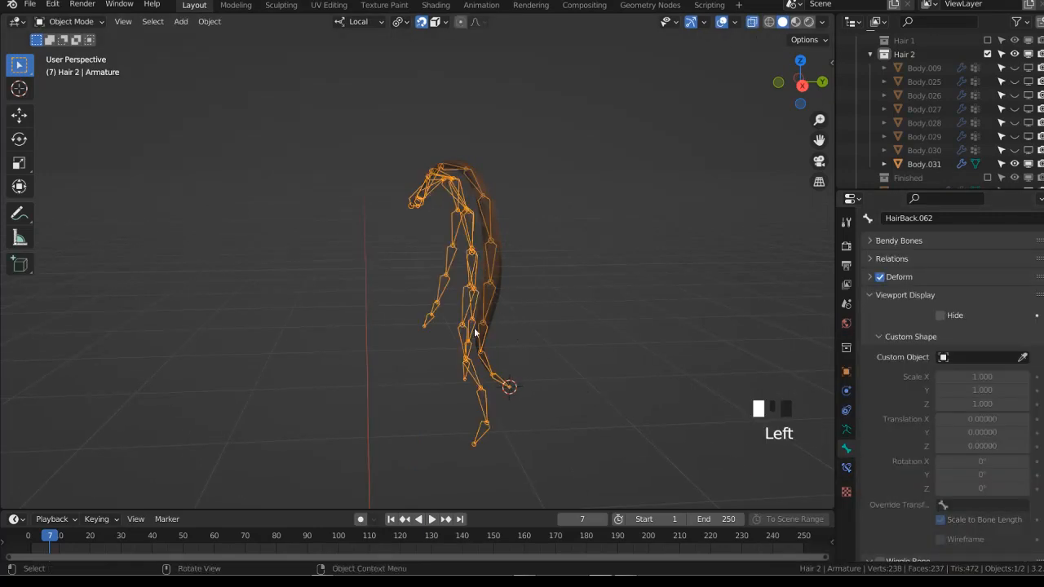
shift+click(475, 333)
key(ctrl+p)
click(465, 340)
Enter Weight Paint mode on Body.031 with the armature selected and assign automatic weights from the bones
shift+click(491, 327)
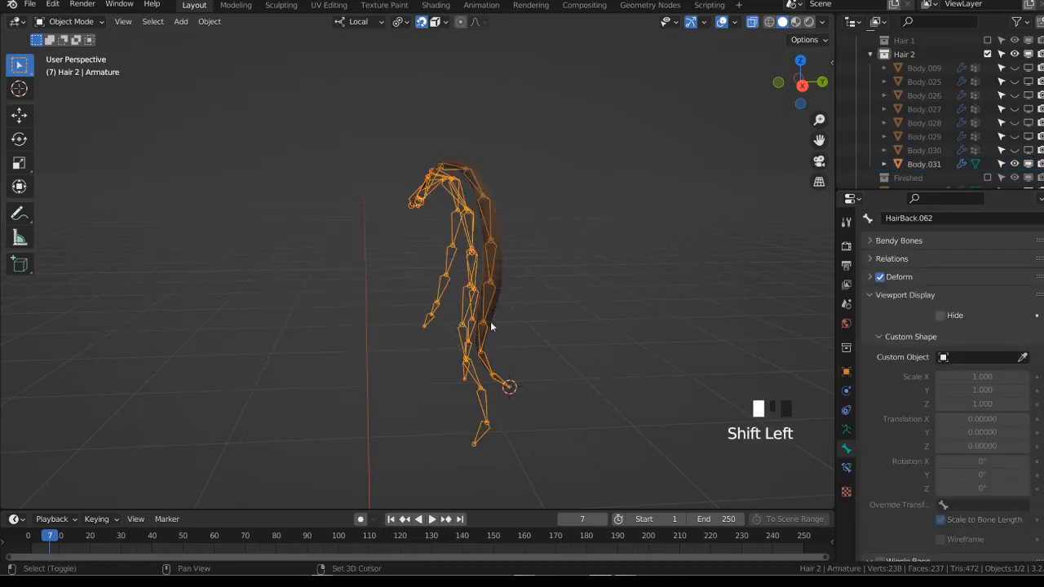
key(ctrl+Tab)
key(alt+z)
click(199, 24)
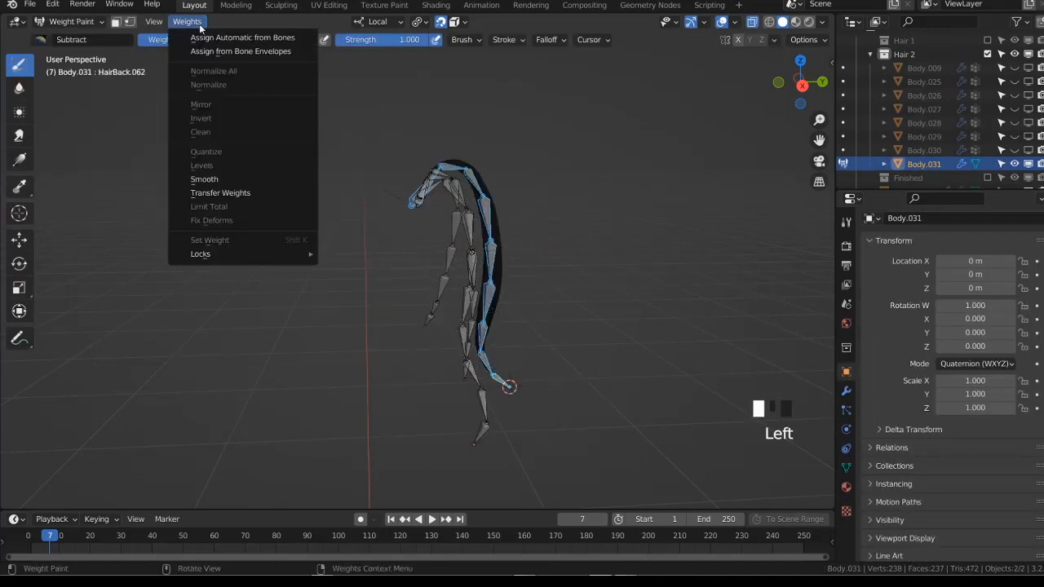
click(242, 38)
Try rotating and moving the strand's bones to test how the mesh follows them
key(r)
click(580, 248)
key(g)
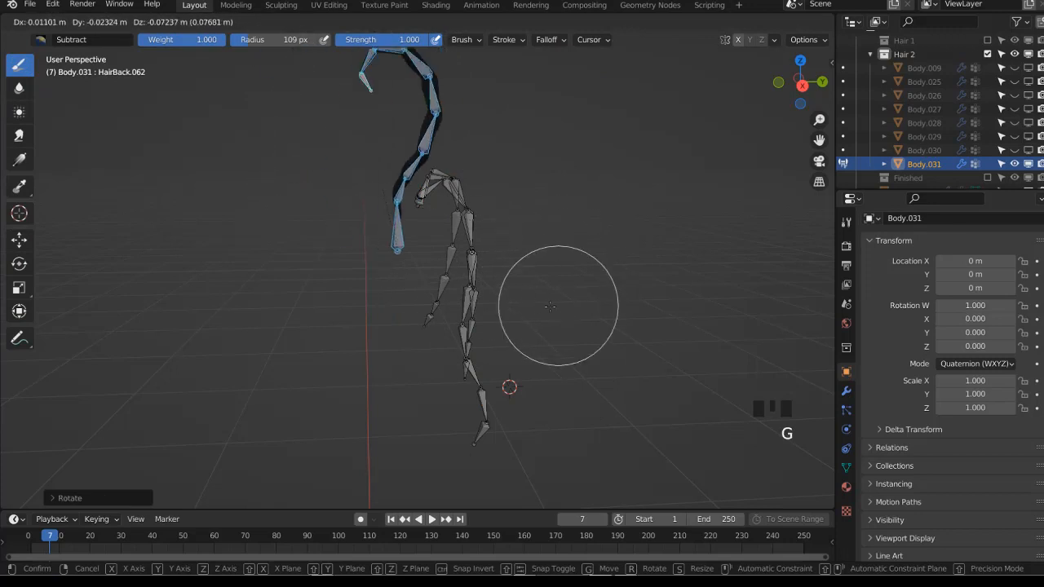
right_click(563, 313)
scroll(569, 318, down, 4)
Save the file, and unhide and select all of the armature's bones in Pose Mode
key(ctrl+Tab)
click(468, 299)
click(450, 297)
key(ctrl+Tab)
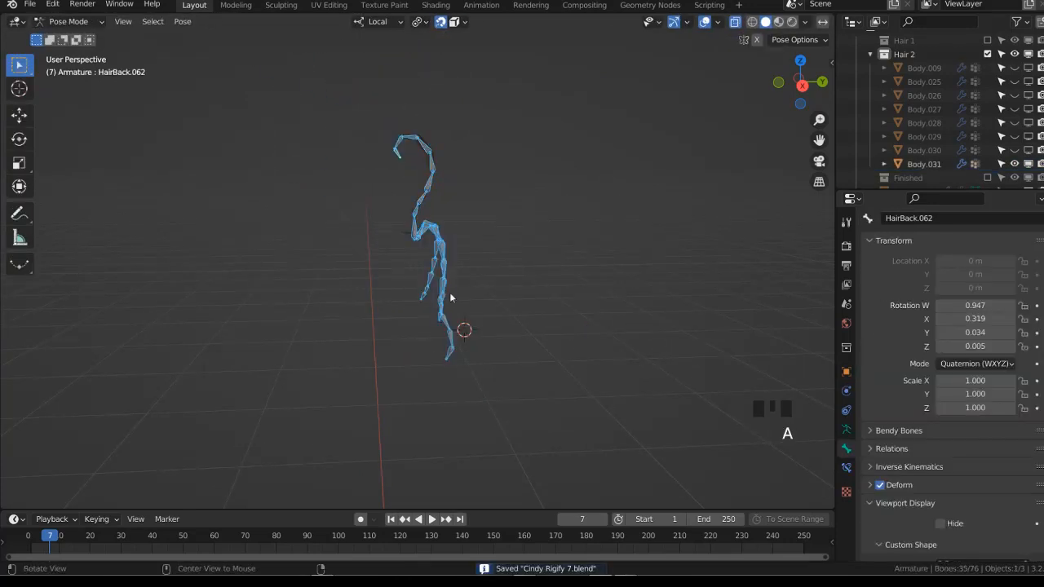
key(alt+h)
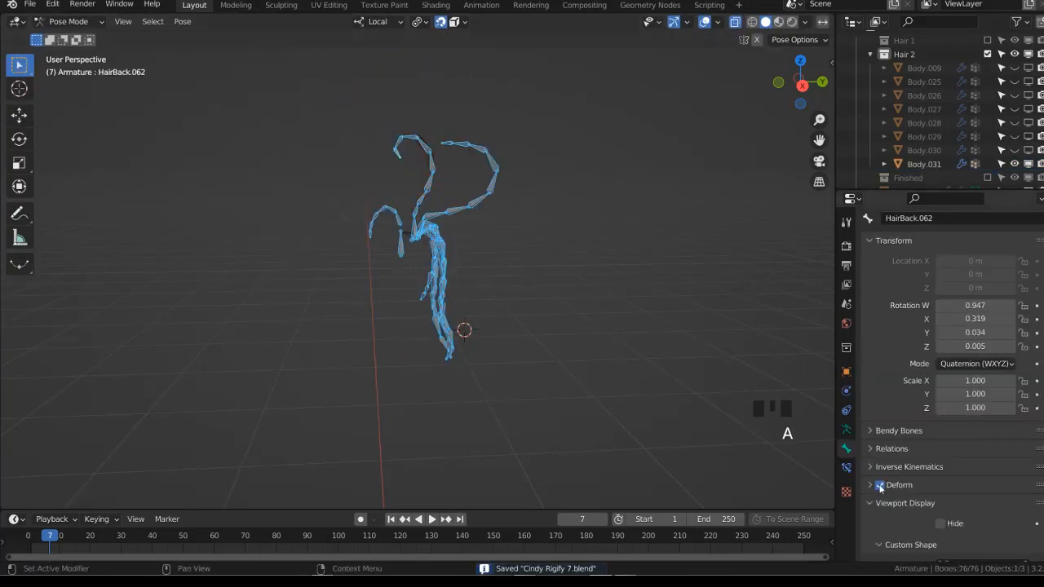
right_click(880, 487)
Show every mesh in the Hair 2 collection together with the armature in Pose Mode
shift+click(1015, 53)
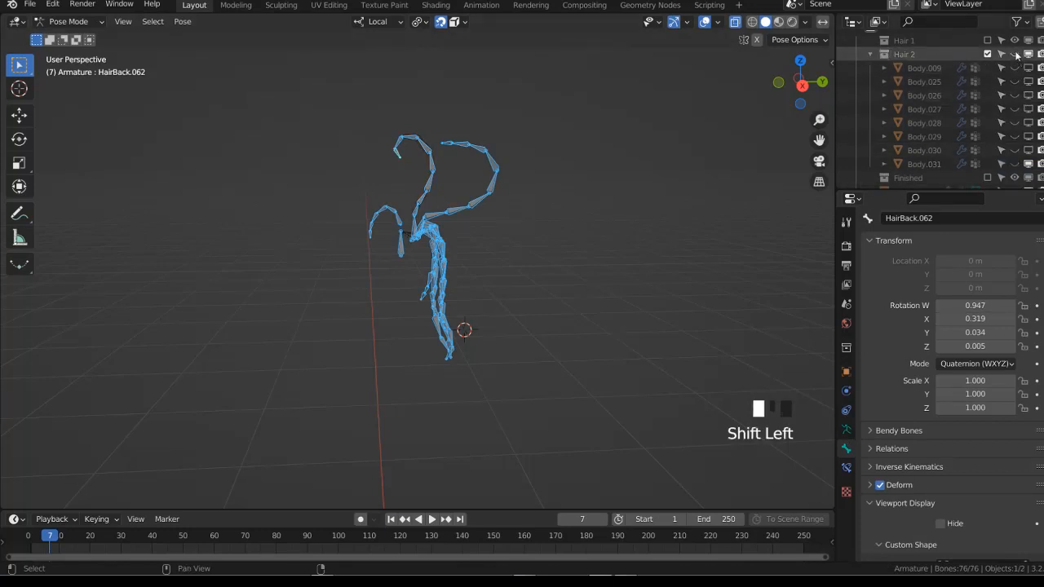
click(1028, 55)
shift+click(1028, 54)
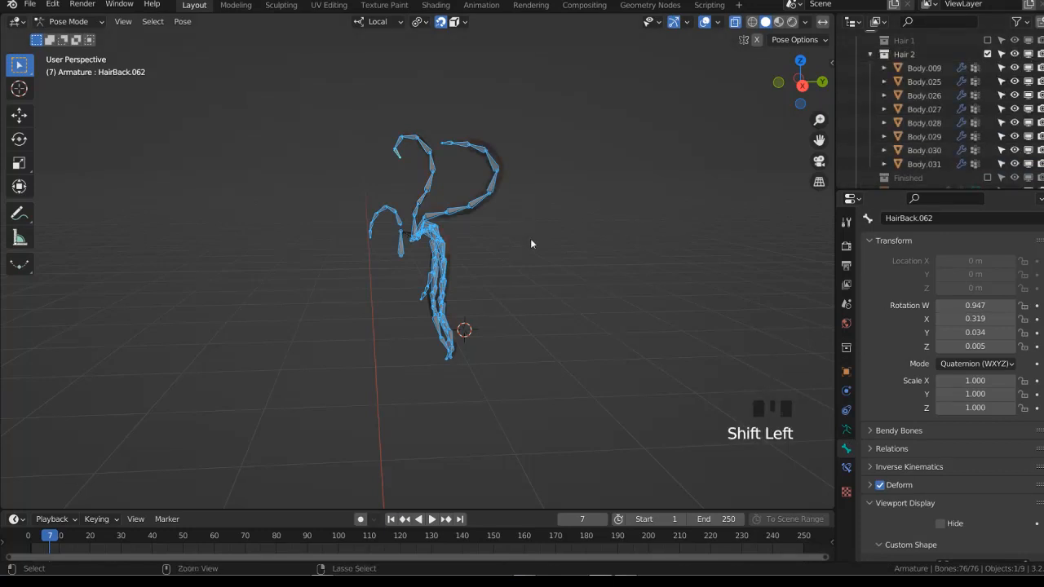
key(ctrl+Tab)
key(alt+z)
middle_drag(389, 247, 546, 288)
key(ctrl+Tab)
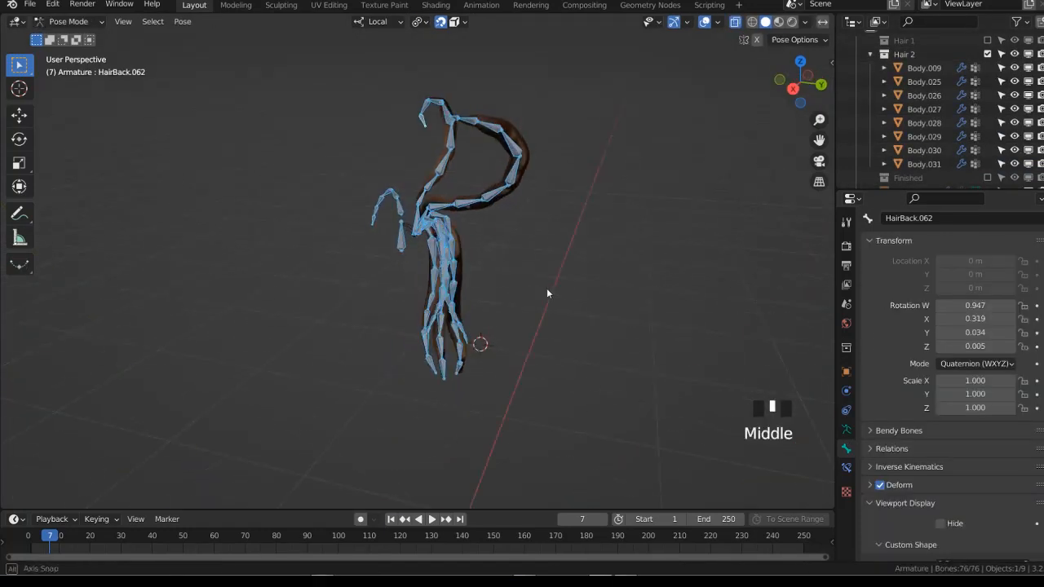
Apply the Hairup bone's Bendy Bones Segments value of 4 to all selected bones, and clear their pose transforms
click(872, 431)
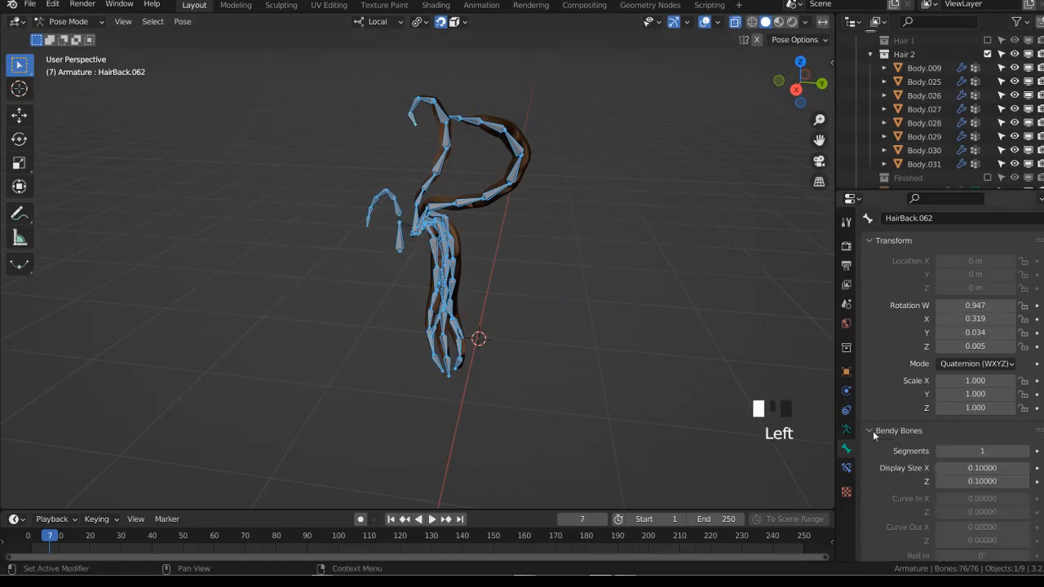
shift+click(401, 220)
right_click(954, 452)
click(953, 454)
mouse_move(488, 264)
middle_down()
mouse_move(503, 265)
mouse_move(479, 273)
mouse_move(489, 278)
middle_up()
key(alt+g)
Select the hair strand bones in side view and try rotating them in front view
key(KP_3)
drag(425, 231, 481, 403)
middle_drag(481, 400, 452, 356)
key(KP_1)
scroll(448, 347, up, 2)
key(KP_1)
scroll(452, 350, up, 2)
scroll(454, 351, down, 1)
key(r)
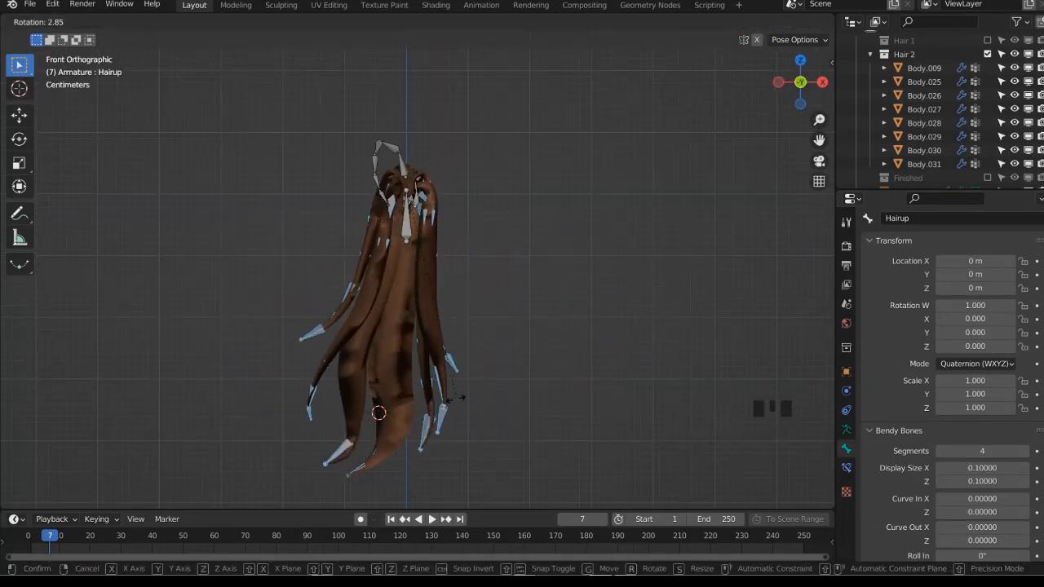
right_click(463, 390)
Test the sway of the long hair strands with further bone rotations in front view
scroll(462, 390, down, 2)
key(r)
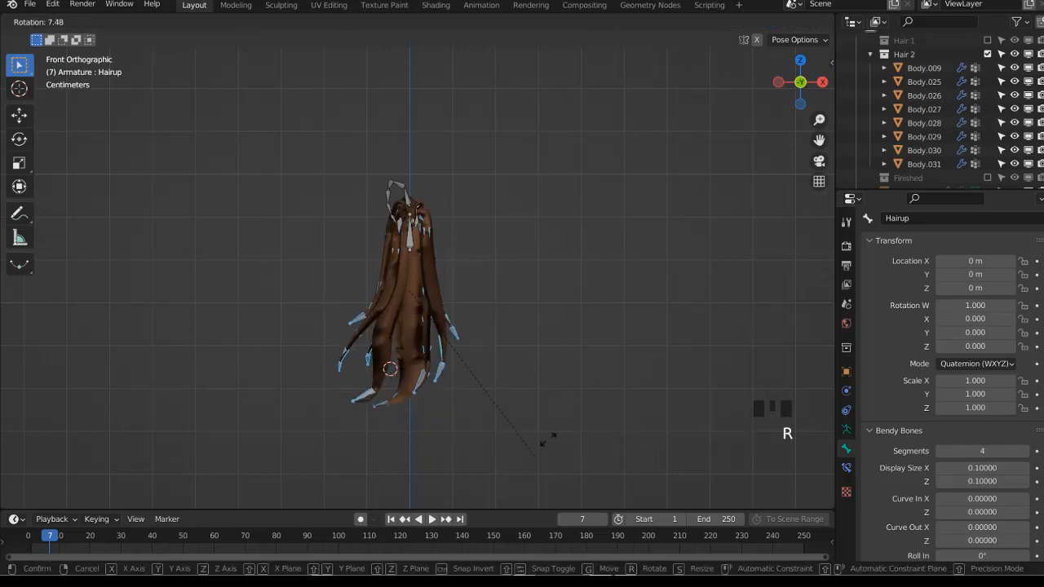
right_click(530, 452)
drag(302, 256, 507, 431)
key(r)
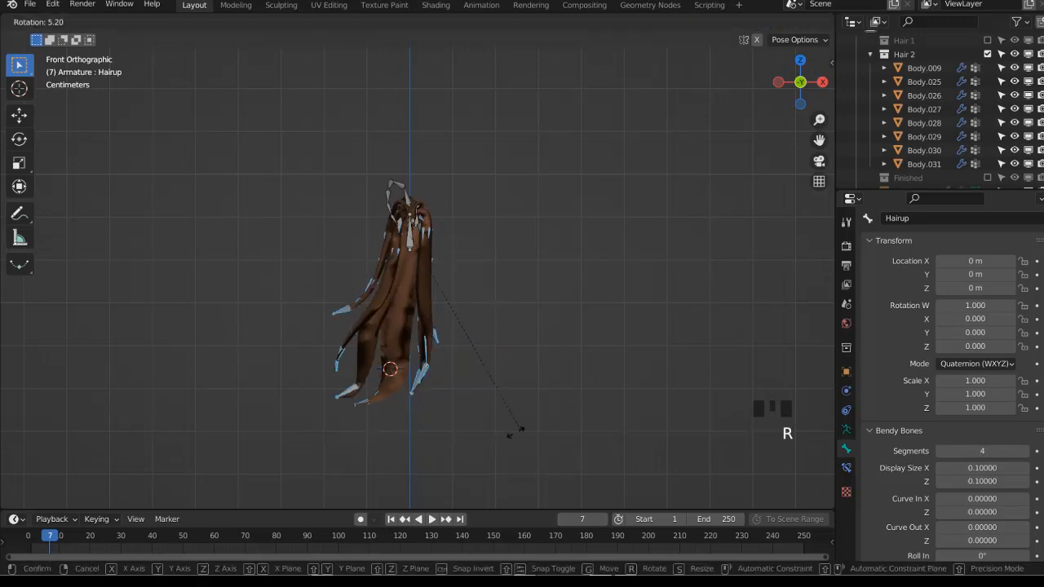
right_click(554, 411)
scroll(557, 411, up, 2)
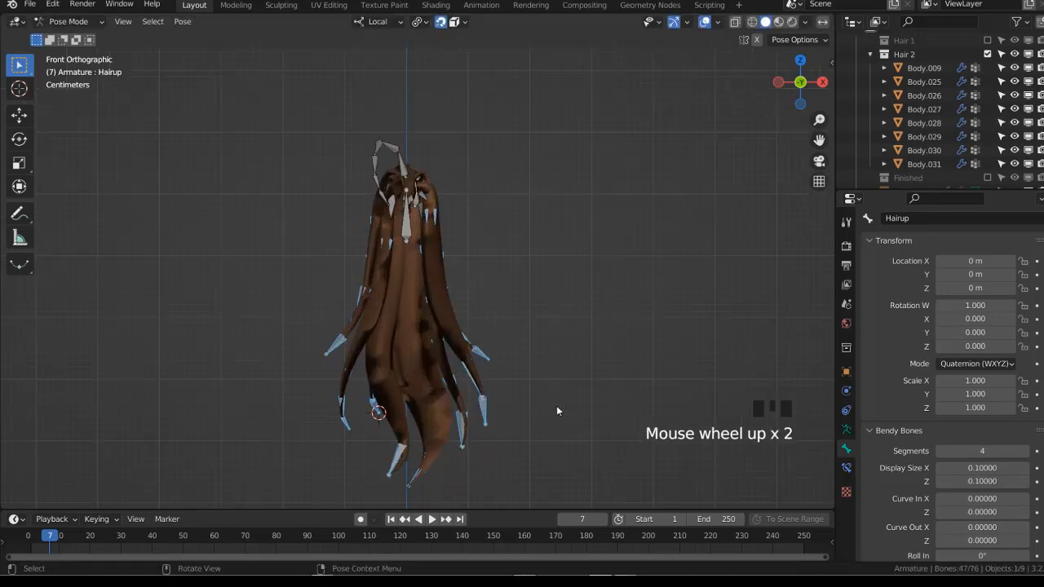
Select the bones at the upper part of the hair in side view and try rotating them
key(KP_3)
click(513, 233)
key(r)
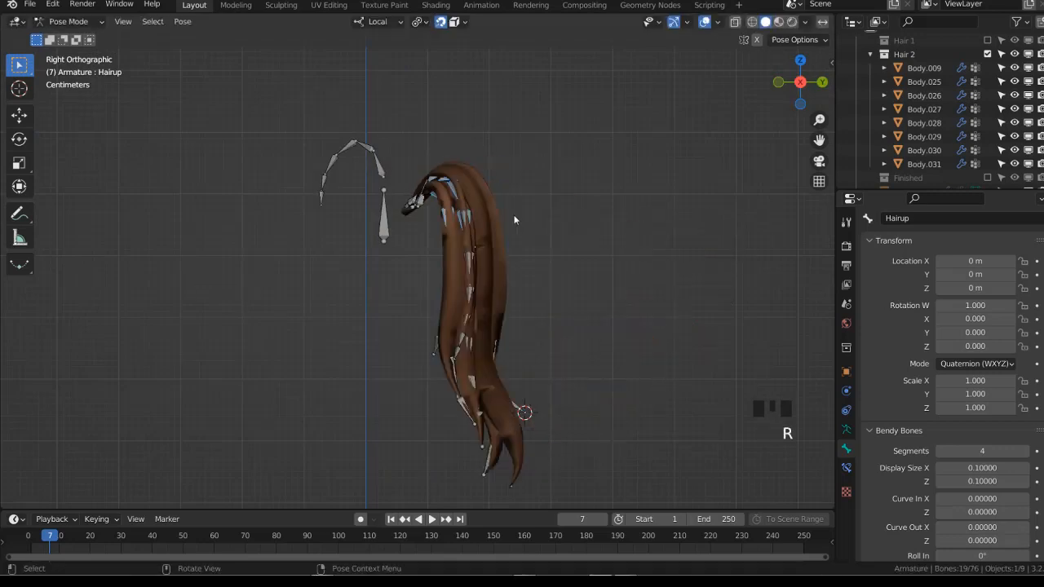
key(alt+z)
click(530, 282)
key(alt+z)
key(r)
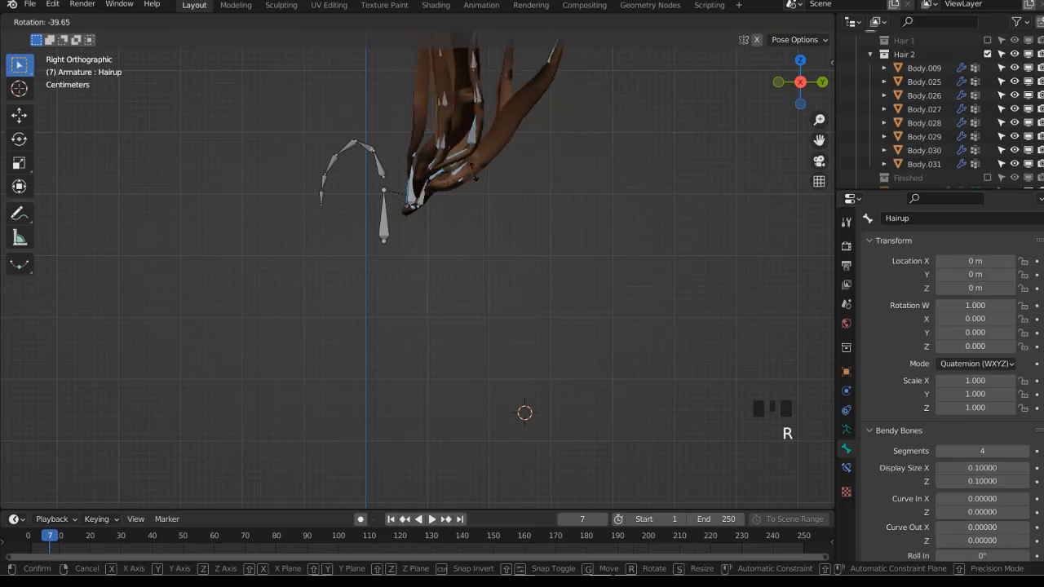
click(459, 190)
Try rotating the upper hair bones further and moving them to test the bending of the strands
scroll(459, 190, down, 1)
key(r)
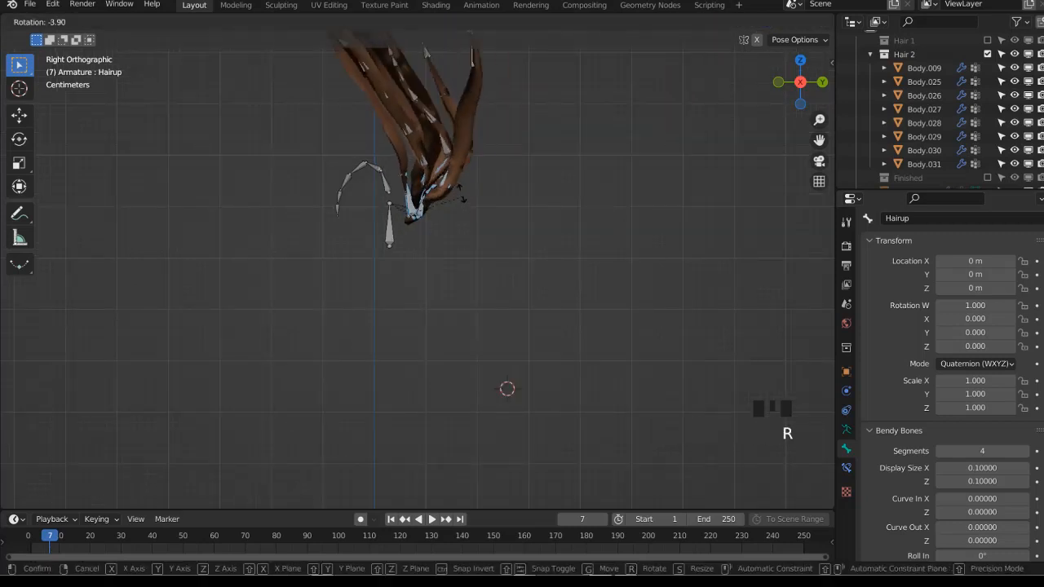
click(427, 251)
key(g)
click(471, 251)
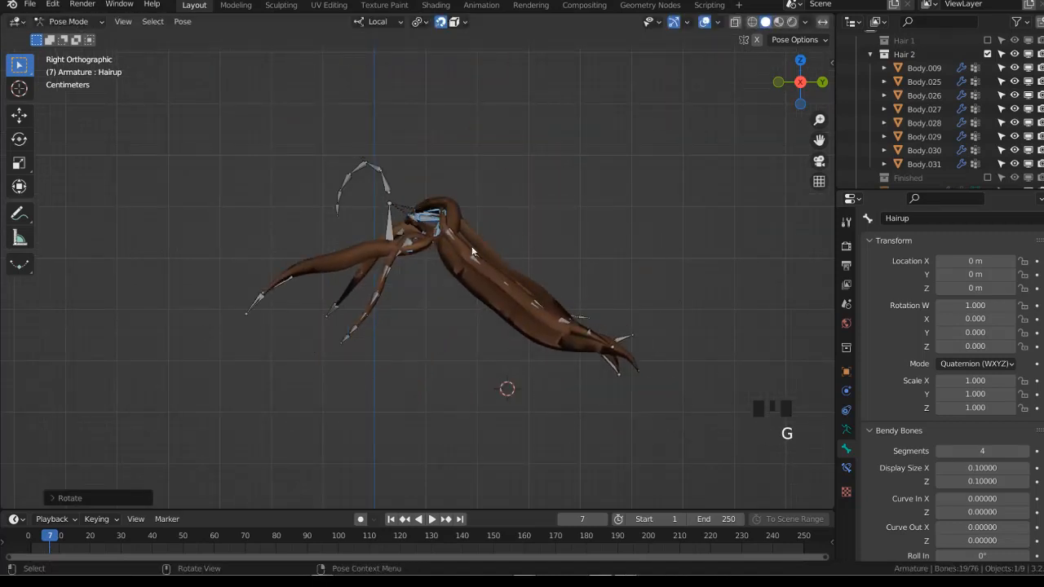
drag(434, 235, 436, 236)
key(g)
right_click(474, 151)
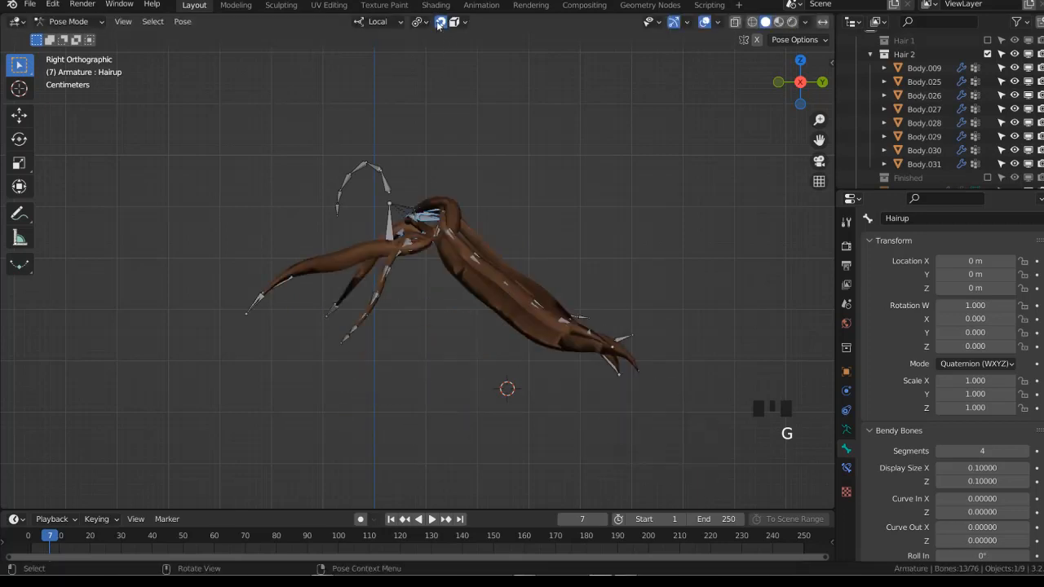
Save the file in Object Mode and exclude the Hair 2 collection from the view layer
scroll(490, 245, down, 4)
key(ctrl+Tab)
key(ctrl+s)
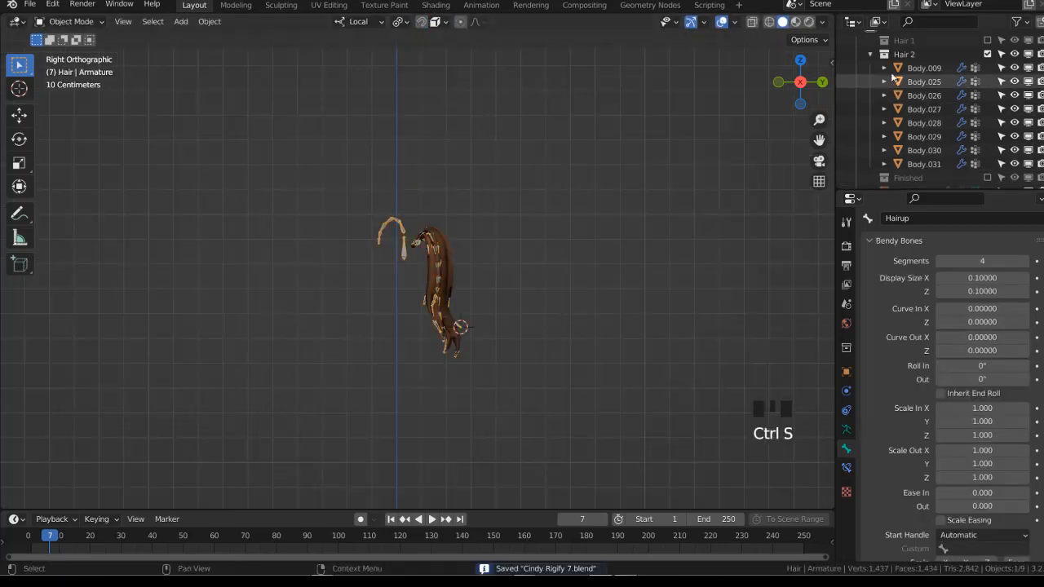
key(Left)
click(988, 149)
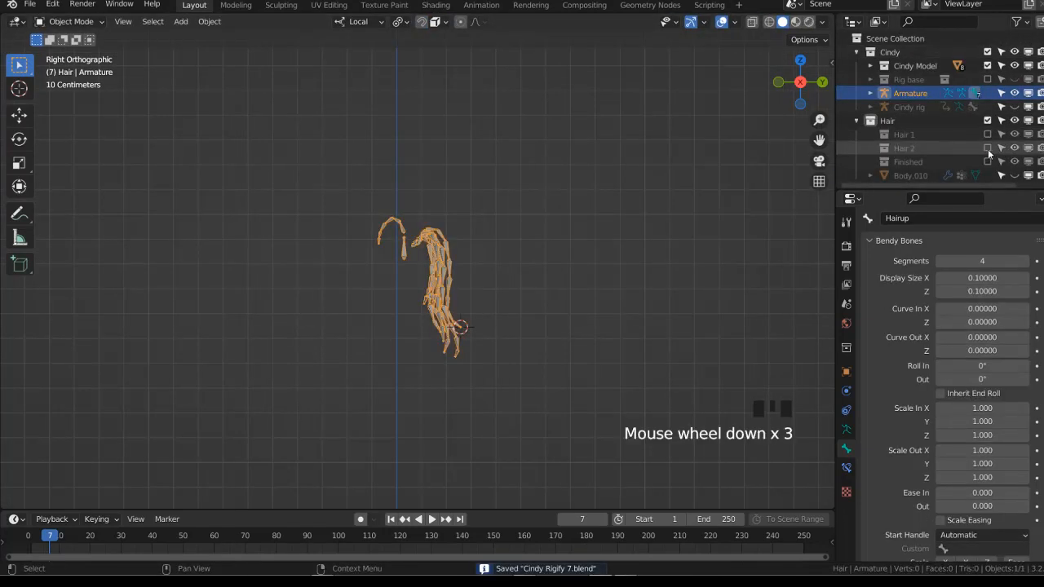
Show the Body.010 hair mesh in the viewport
click(896, 176)
middle_drag(506, 245, 573, 233)
scroll(525, 239, up, 4)
click(462, 236)
mouse_move(472, 232)
middle_down()
mouse_move(546, 221)
mouse_move(477, 225)
middle_up()
shift+click(421, 232)
key(ctrl+Tab)
key(alt+z)
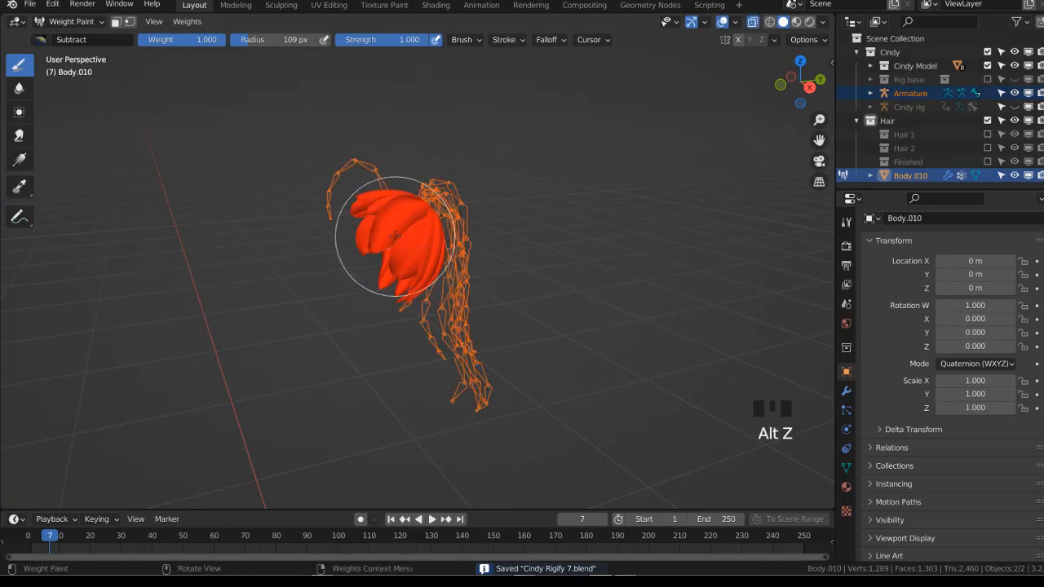
Return to Object Mode and parent Body.010 to the armature with Armature Deform
key(ctrl+Tab)
click(447, 222)
shift+click(456, 217)
key(ctrl+p)
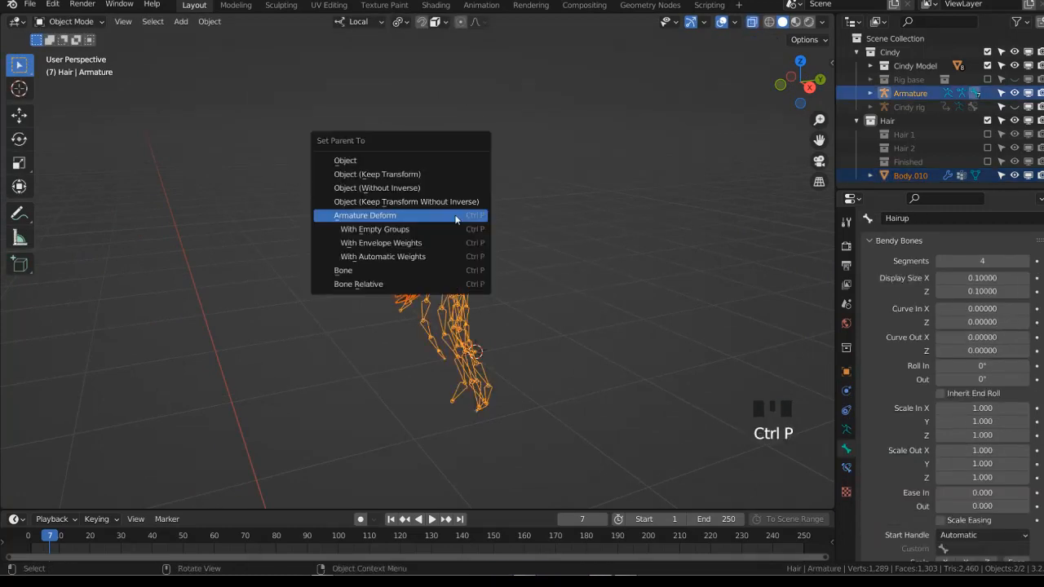
click(457, 218)
Enter Weight Paint mode on Body.010 with the armature selected, and pick the Hair base bone
click(448, 223)
key(alt+z)
shift+click(451, 242)
key(ctrl+Tab)
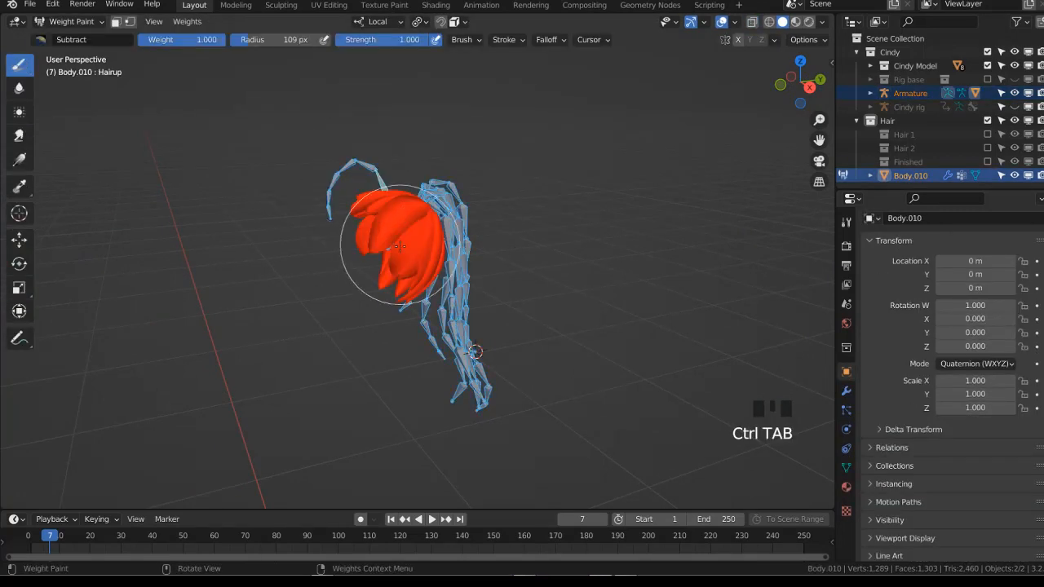
key(alt+z)
ctrl+click(387, 222)
Create the Hair base vertex group on Body.010 and remove the other vertex group
click(694, 408)
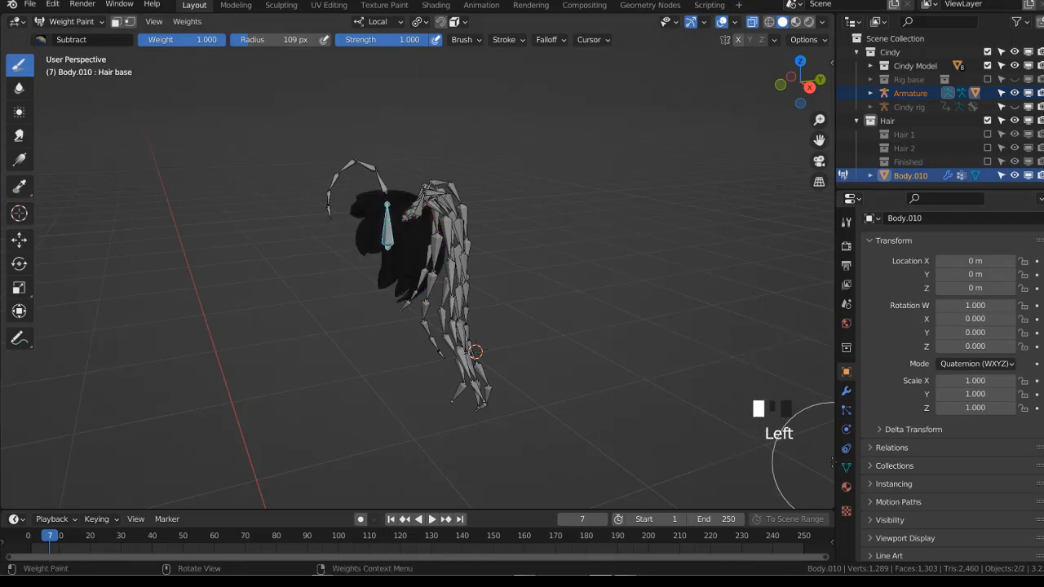
click(846, 467)
click(912, 264)
click(1037, 275)
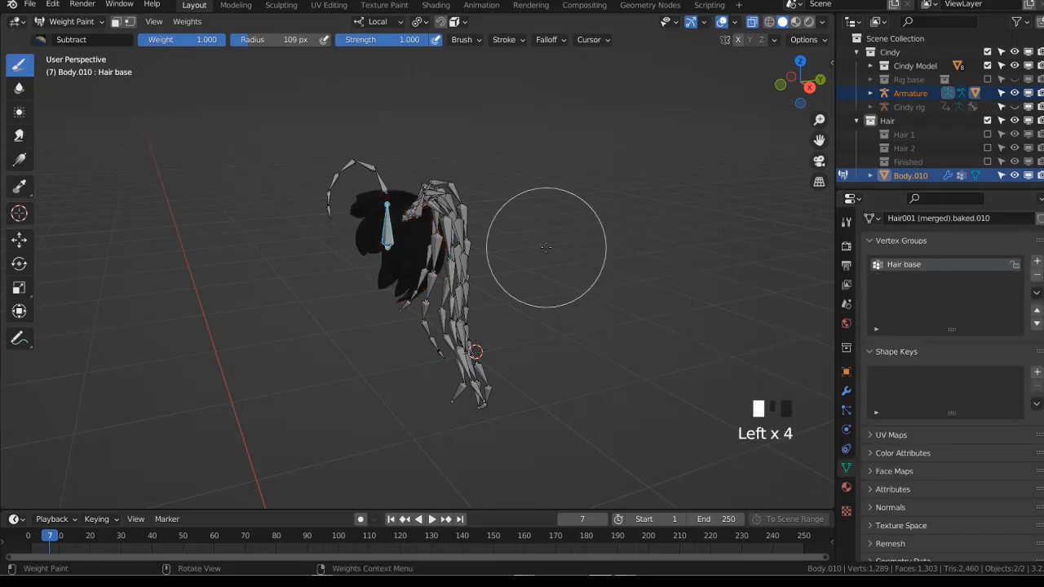
Assign all of Body.010's vertices to the Hair base vertex group, and save the file in Object Mode
key(Tab)
key(a)
key(Tab)
key(ctrl+Tab)
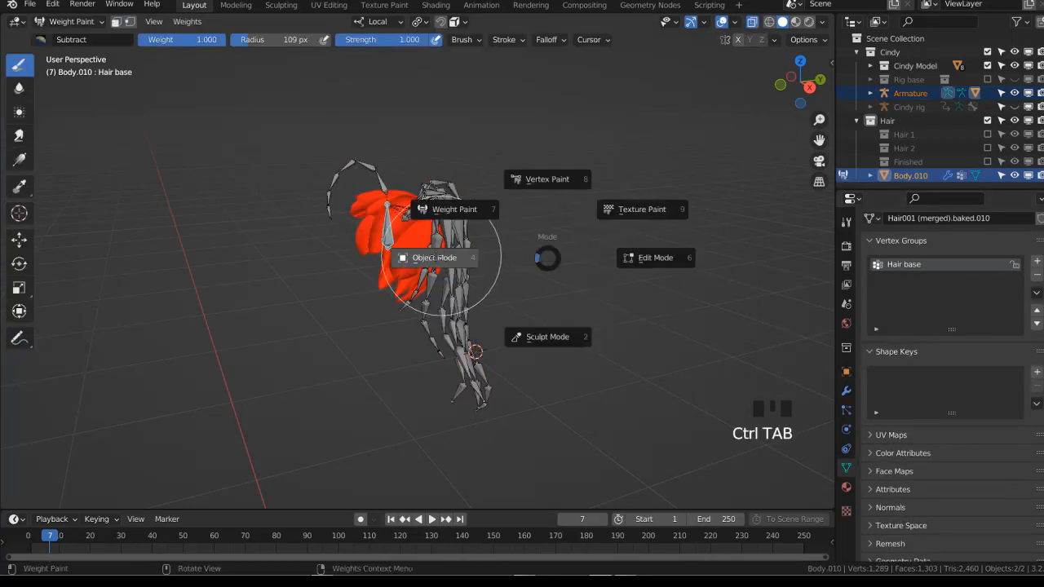
click(445, 261)
key(ctrl+s)
Save the file and swap the displayed hair from Body.010 to the Hair 1 collection
click(459, 283)
key(KP_3)
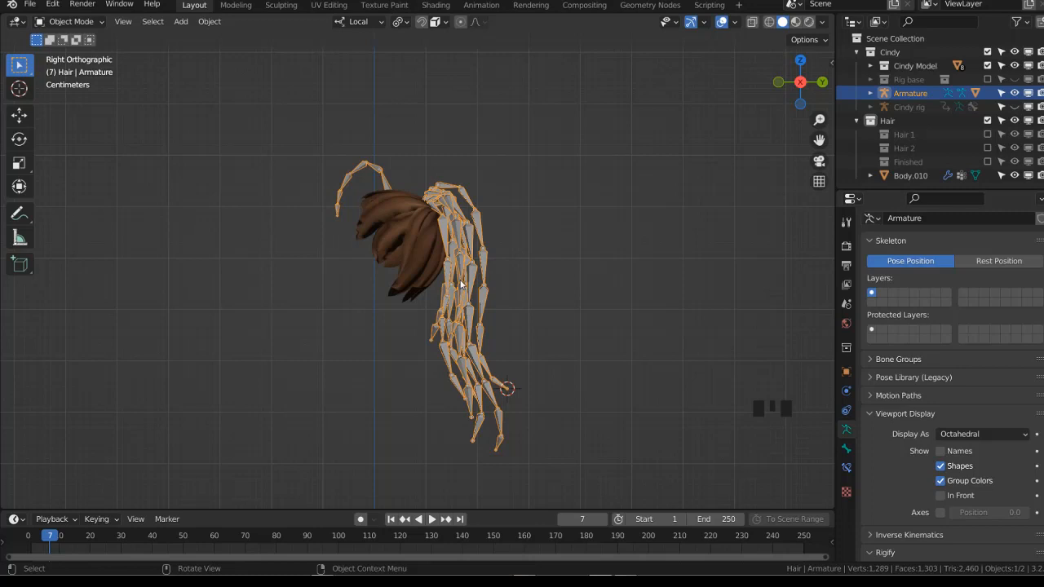
middle_drag(416, 291, 439, 307)
key(ctrl+s)
click(1029, 176)
click(924, 177)
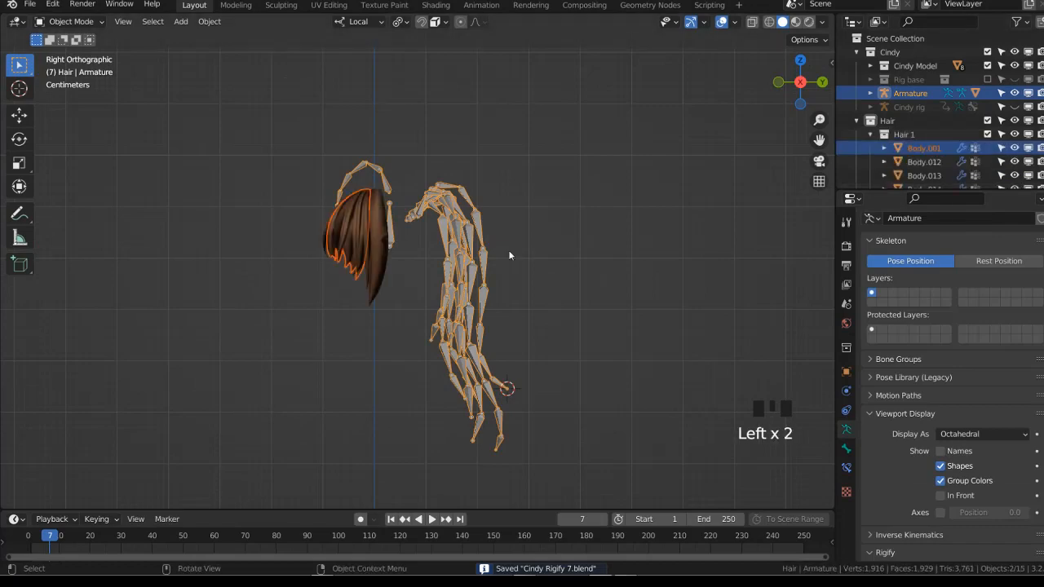
Save the file and isolate Body.001 together with the armature by hiding the other objects
middle_drag(509, 255, 359, 290)
click(388, 280)
scroll(359, 289, down, 2)
key(ctrl+s)
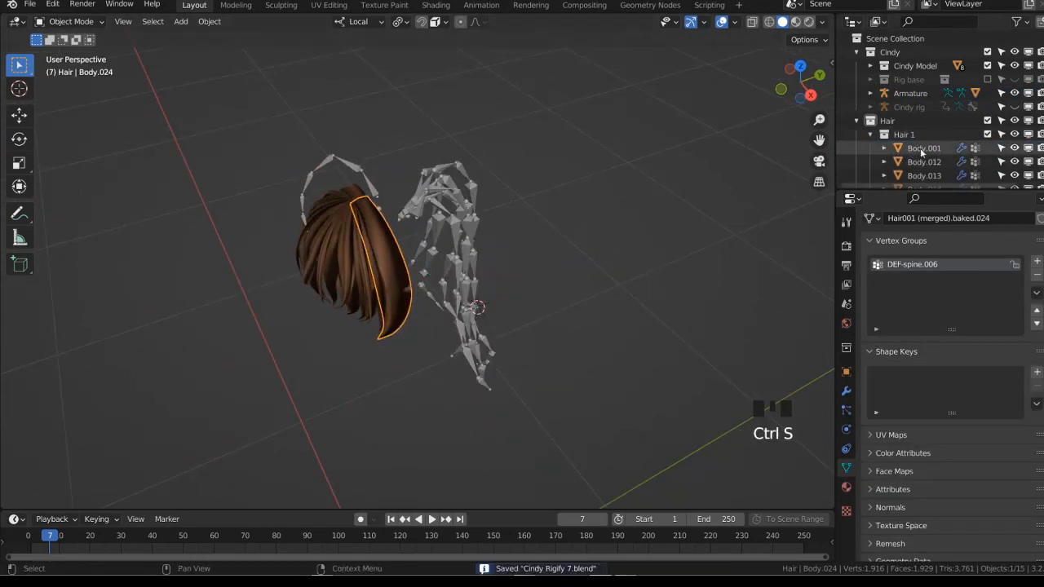
click(922, 152)
scroll(424, 269, up, 2)
key(g)
middle_drag(424, 269, 523, 218)
right_click(489, 256)
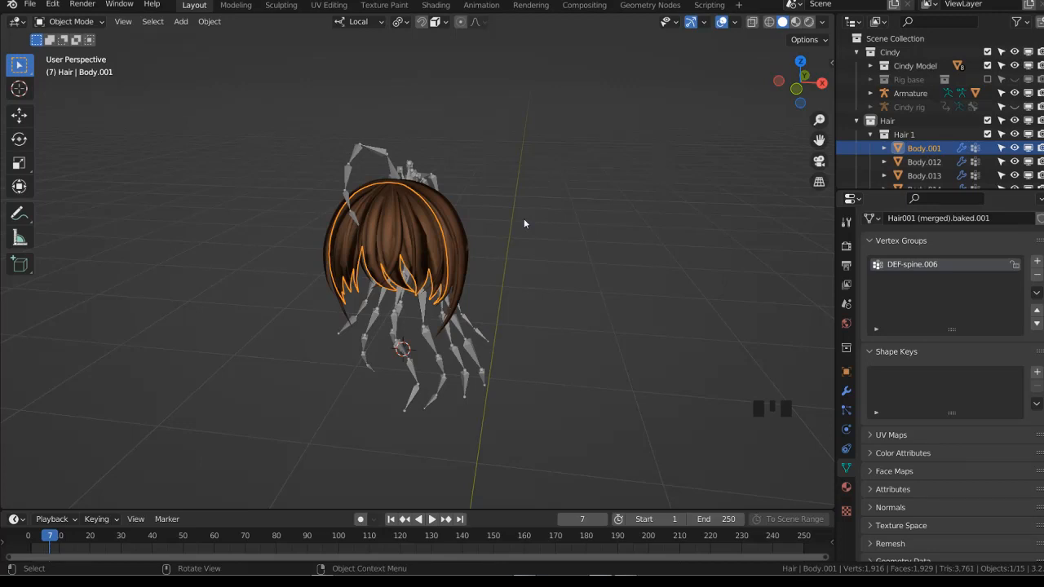
shift+click(407, 172)
key(shift+h)
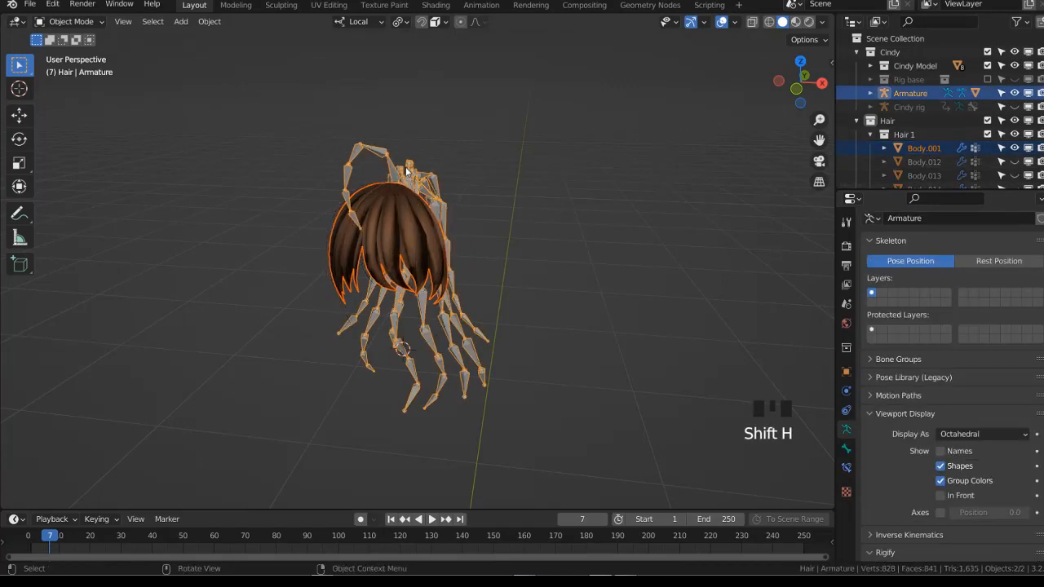
In Pose Mode, disable Deform for all of the armature's bones except the Hair base bone
middle_drag(470, 196, 441, 222)
click(435, 203)
scroll(436, 205, up, 2)
scroll(441, 222, up, 1)
key(ctrl+Tab)
key(a)
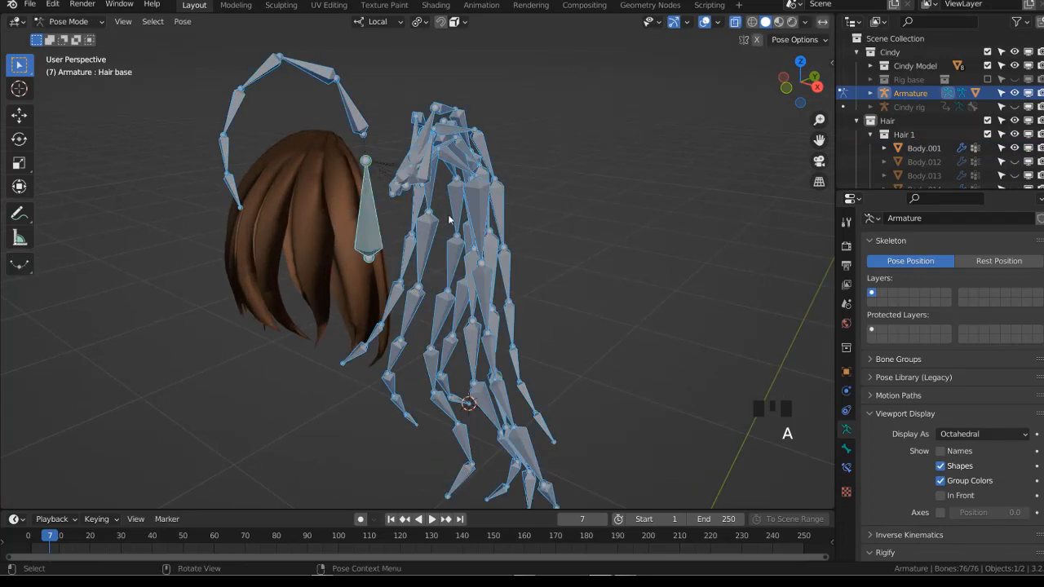
click(847, 448)
click(912, 447)
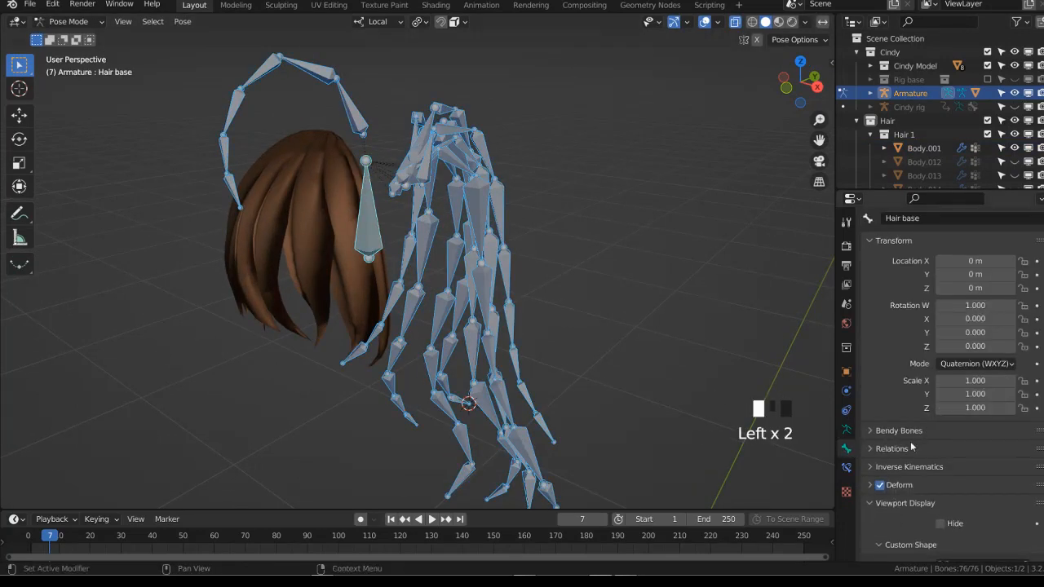
click(881, 487)
right_click(882, 487)
click(860, 462)
click(372, 230)
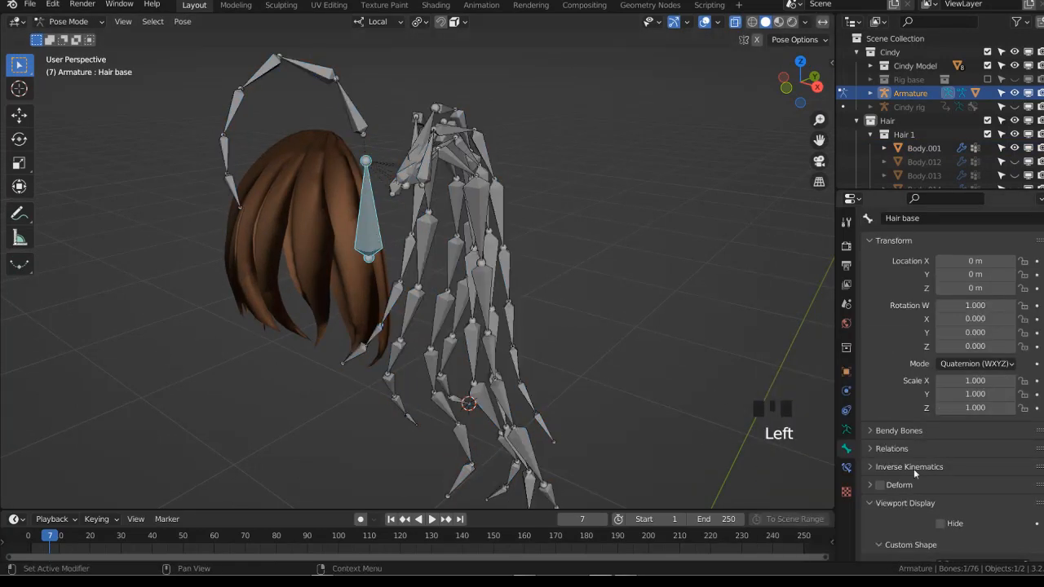
In armature Edit Mode, duplicate the first bone of the back chain to the top of the Body.001 hair and hide the other bones
key(KP_3)
shift+middle_drag(425, 258, 472, 258)
key(Tab)
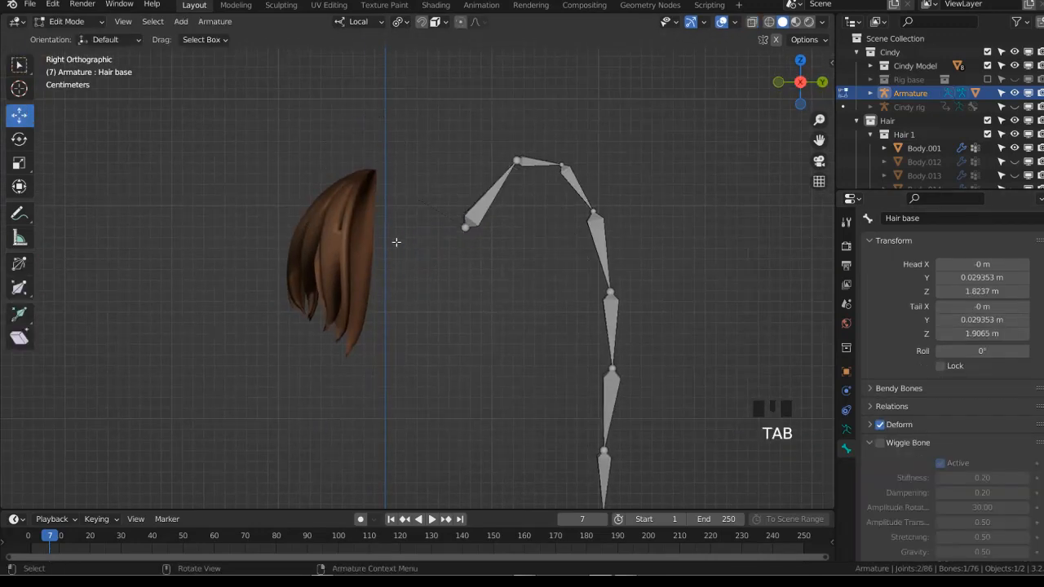
click(468, 220)
key(shift+d)
click(365, 188)
middle_drag(365, 187, 431, 222)
key(shift+g)
key(shift+h)
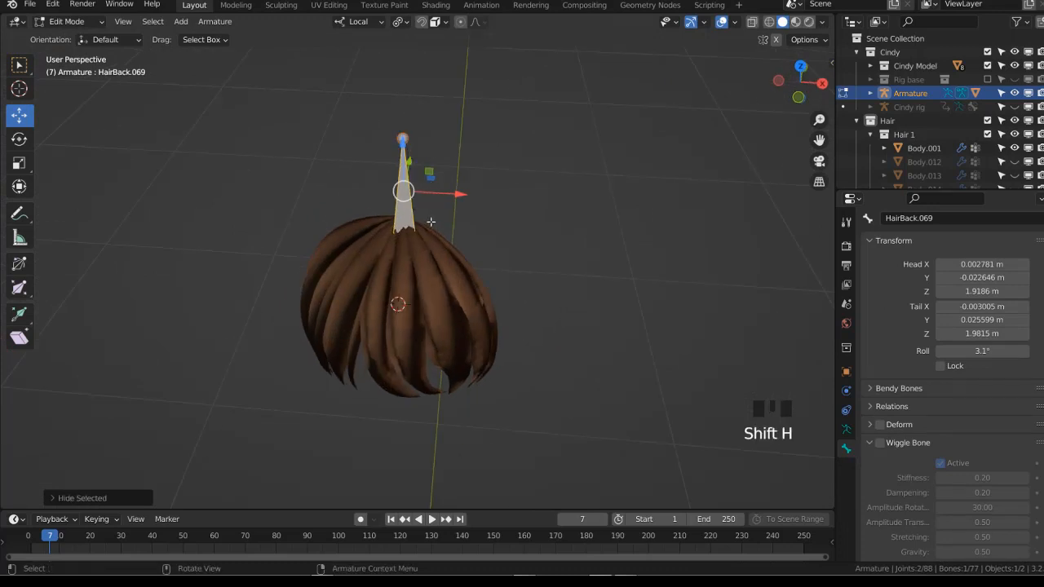
Try moving the tip of Body.001's outer side strand in Edit Mode with proportional editing and smooth falloff
middle_drag(355, 247, 464, 275)
key(ctrl+Tab)
click(347, 284)
click(401, 306)
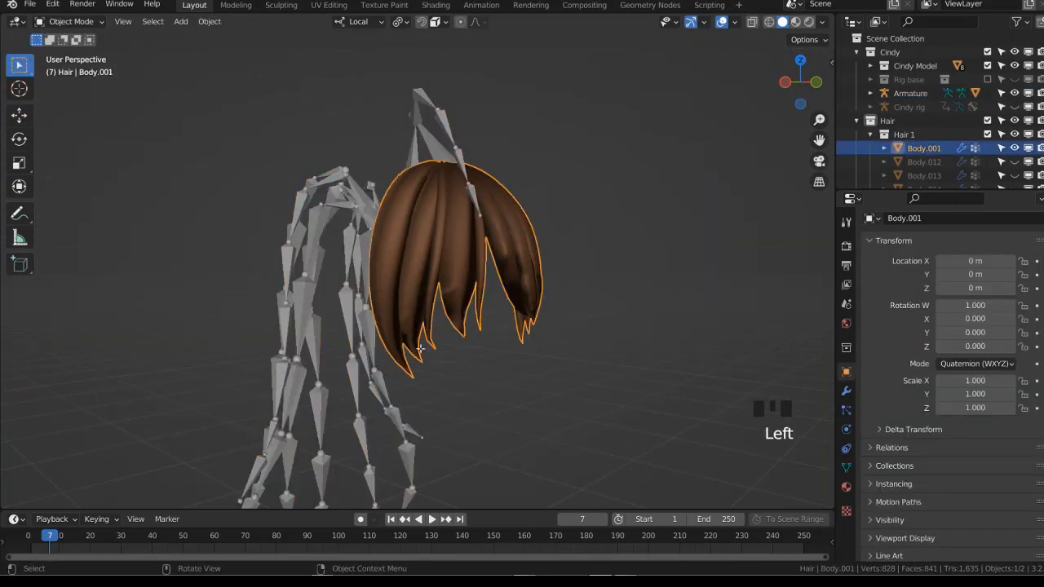
key(Tab)
drag(392, 356, 429, 402)
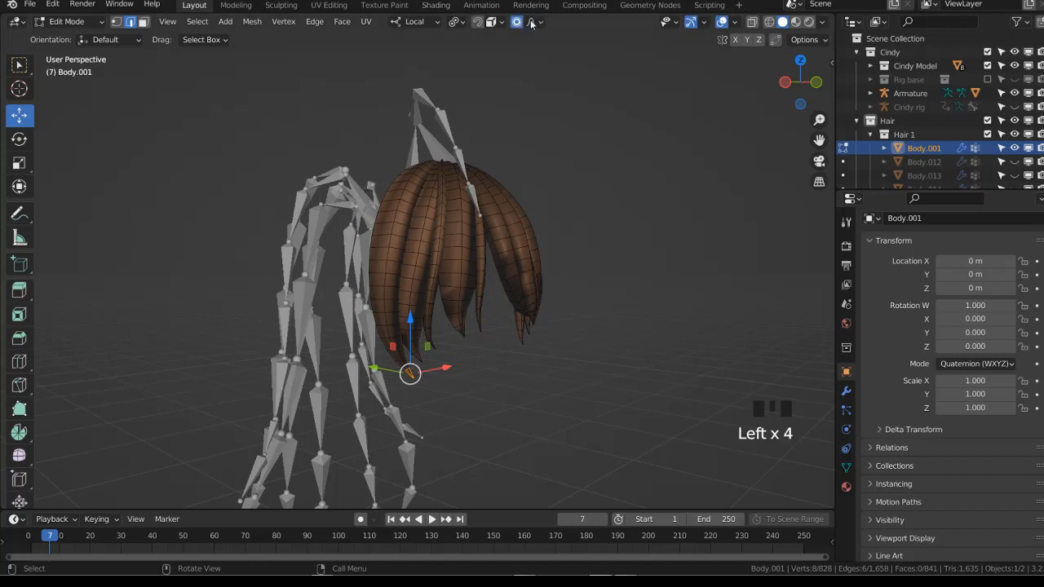
click(531, 23)
key(g)
scroll(387, 386, down, 12)
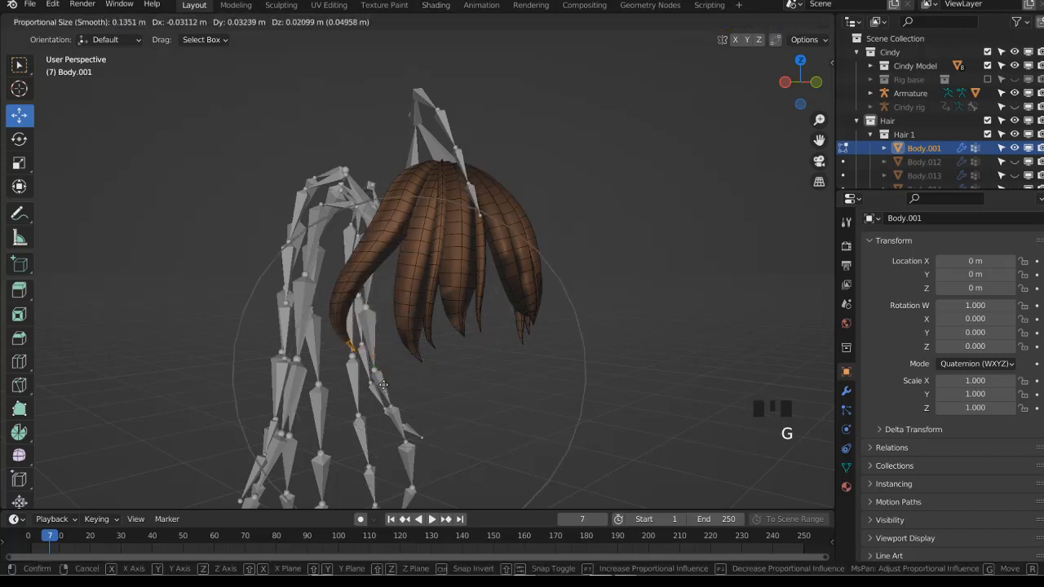
right_click(375, 375)
key(Tab)
Back in armature Edit Mode, turn off proportional editing, enable snapping, and move the duplicated bone onto the outer side strand's root
middle_drag(473, 225, 418, 154)
click(467, 261)
key(Tab)
scroll(436, 192, up, 3)
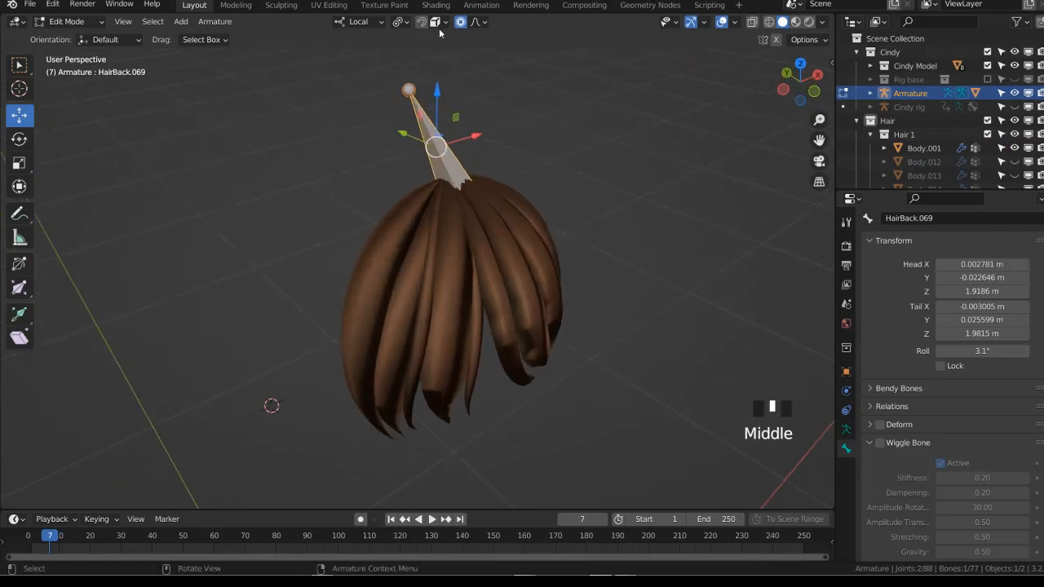
key(g)
right_click(372, 235)
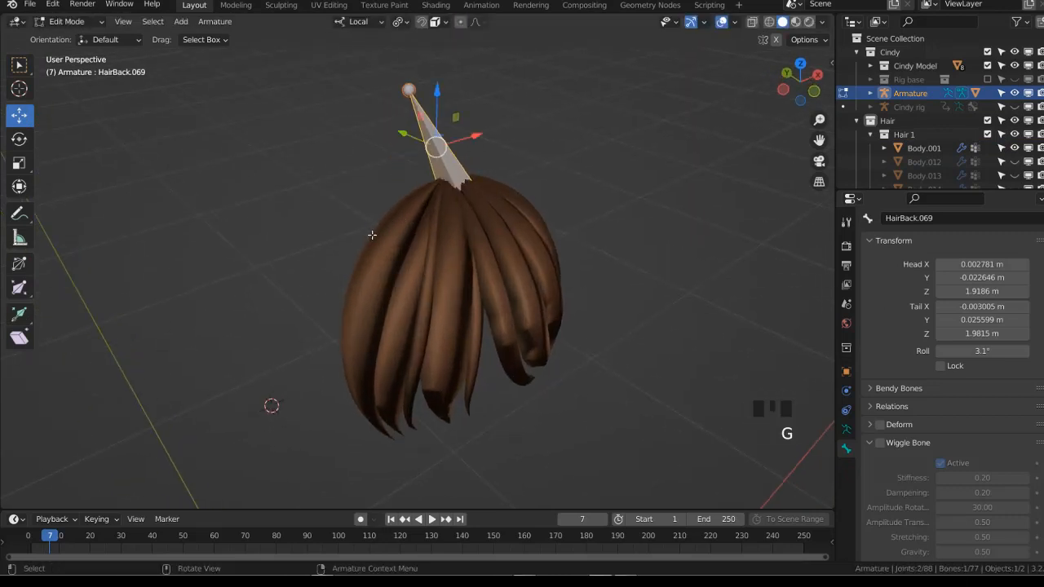
key(g)
click(394, 233)
Snap the bone's tail down to the lower end of the outer side strand
click(336, 110)
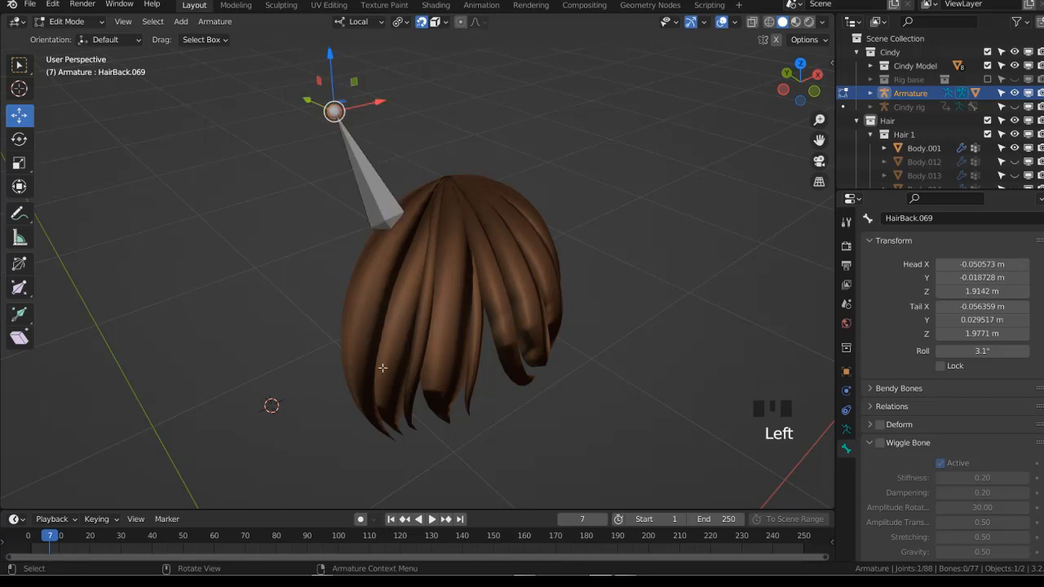
middle_drag(384, 371, 399, 349)
scroll(384, 383, up, 2)
key(g)
click(359, 430)
scroll(359, 430, down, 4)
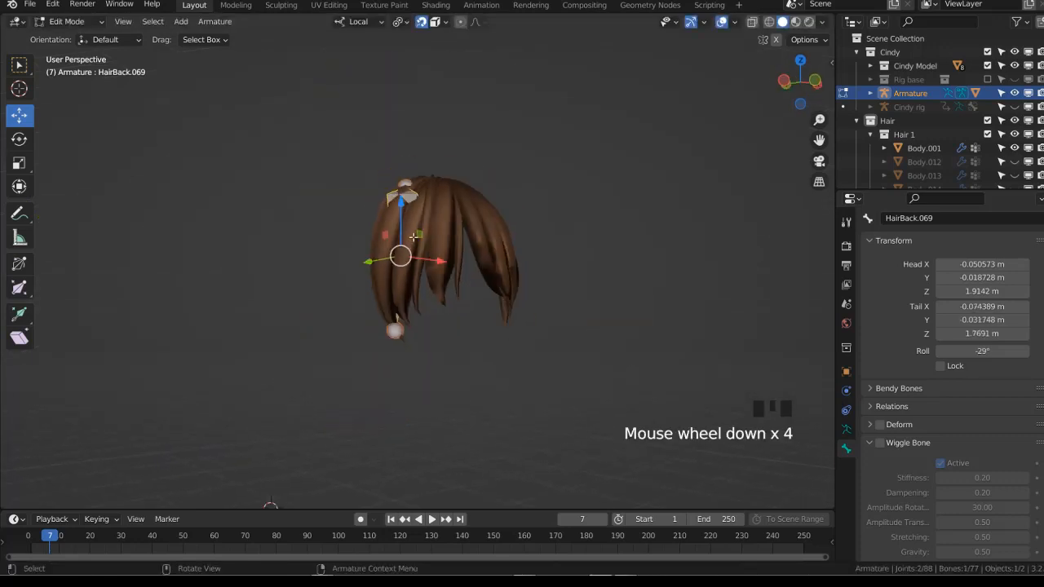
Subdivide the strand bone into four bones
right_click(469, 210)
click(469, 207)
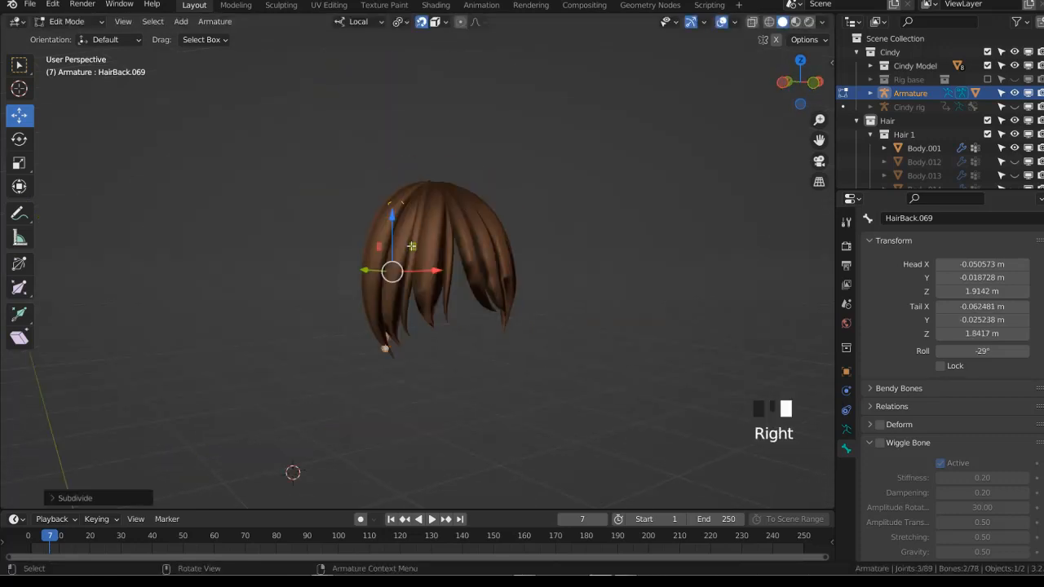
click(89, 501)
With X-ray on, move the chain's middle joints so the bones follow the outer side strand's curve
key(alt+z)
click(389, 249)
key(alt+z)
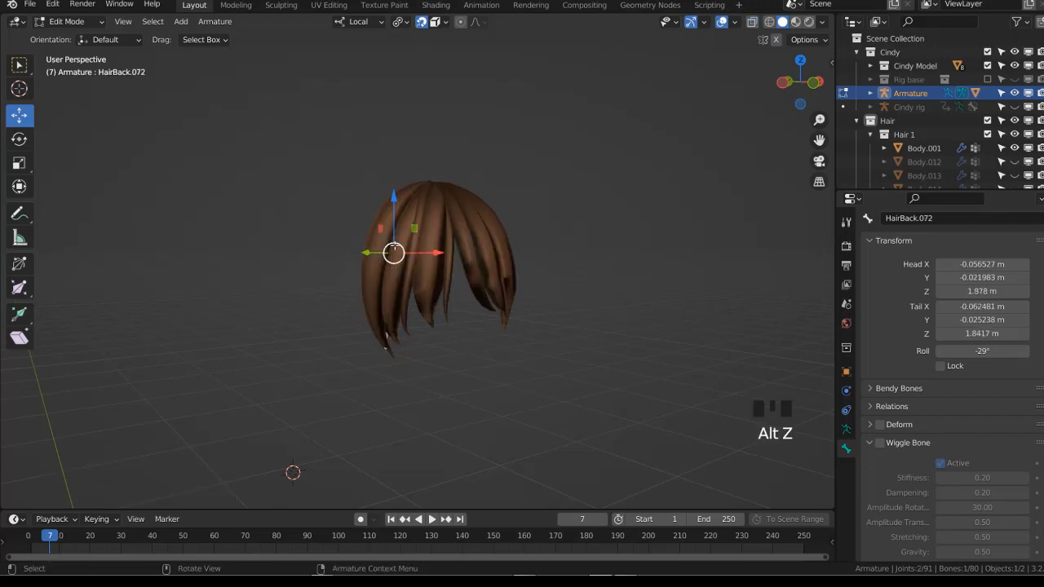
key(g)
click(379, 227)
middle_drag(379, 233, 380, 243)
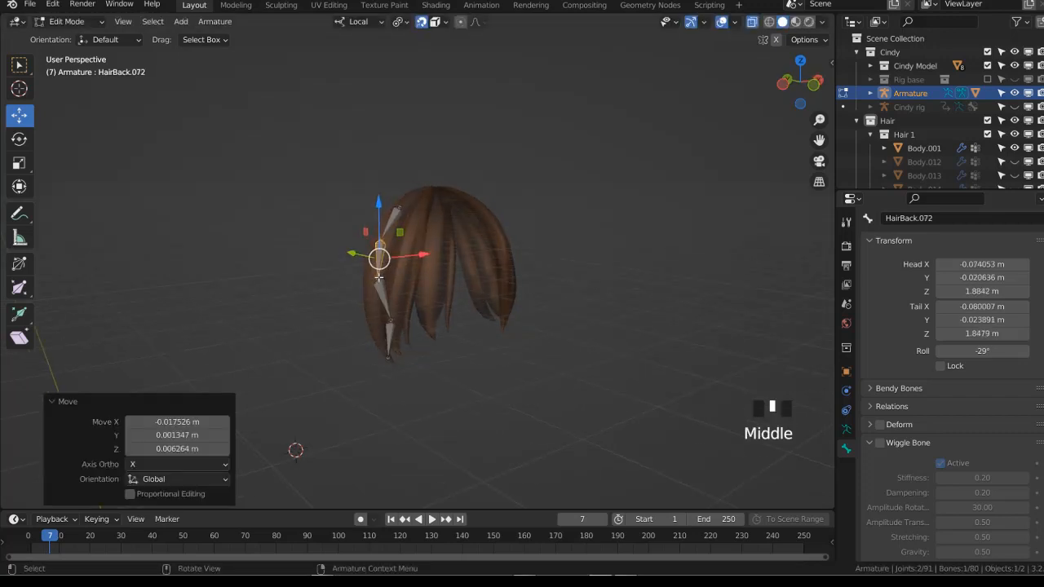
click(378, 277)
key(g)
click(373, 286)
click(392, 319)
key(g)
click(378, 330)
Extend the end of the chain's last bone to the outer side strand's tip
click(383, 343)
scroll(422, 362, up, 4)
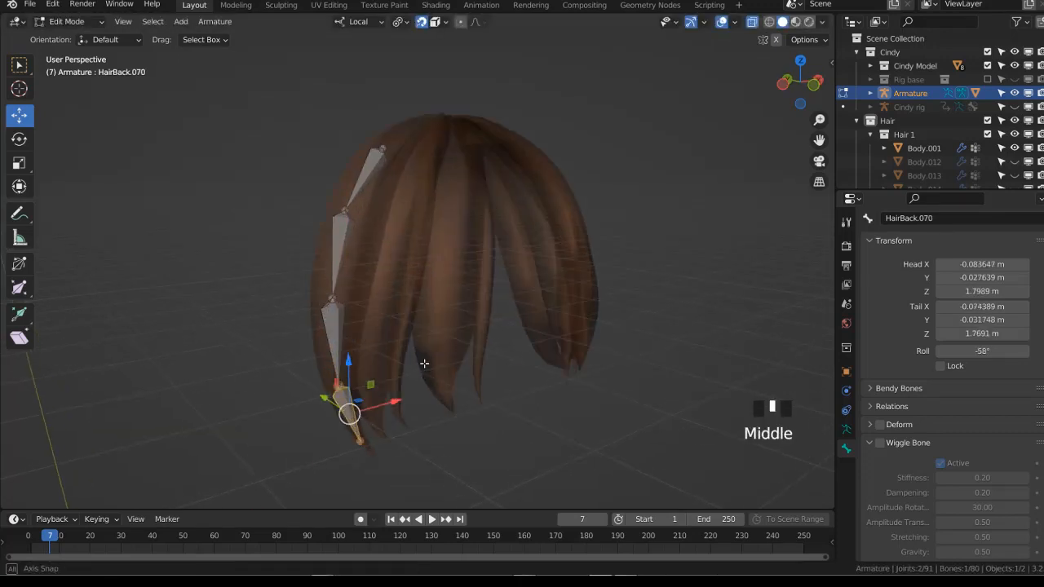
middle_drag(425, 363, 377, 398)
key(alt+z)
key(g)
click(395, 421)
Subdivide the chain's last bone and move the new joint into the strand's curve
click(372, 379)
right_click(448, 314)
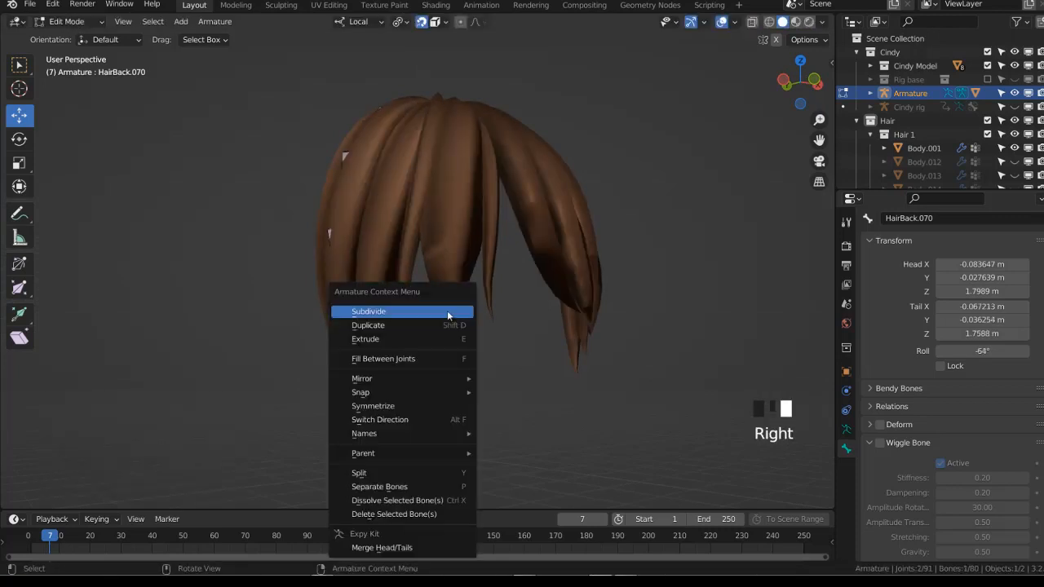
click(447, 313)
click(366, 355)
key(g)
click(360, 354)
Select all five bones of the strand chain and duplicate them in place
scroll(457, 352, down, 4)
middle_drag(516, 347, 424, 350)
key(KP_1)
key(alt+z)
drag(328, 183, 403, 305)
scroll(403, 305, up, 5)
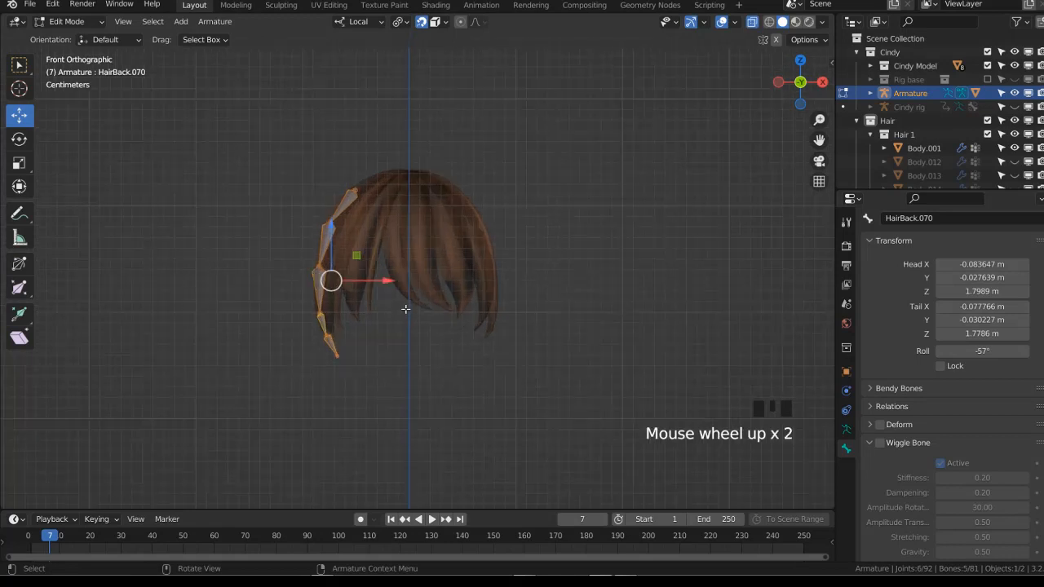
shift+middle_drag(403, 306, 465, 380)
scroll(364, 339, down, 3)
key(alt+z)
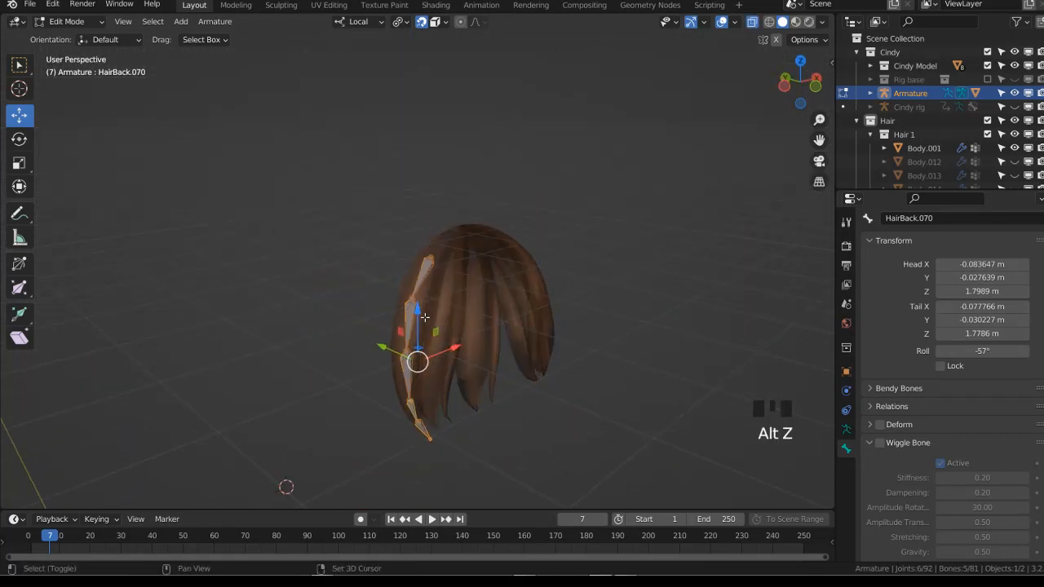
key(shift+d)
right_click(446, 384)
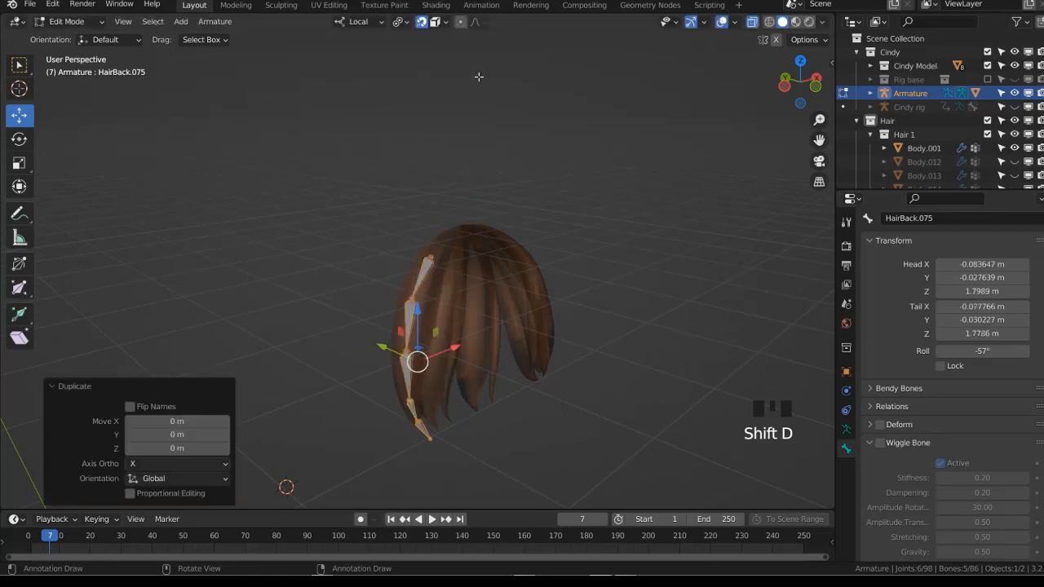
Check the Volume snapping settings and move the duplicated chain onto the neighbouring hair strand
click(403, 24)
mouse_move(443, 23)
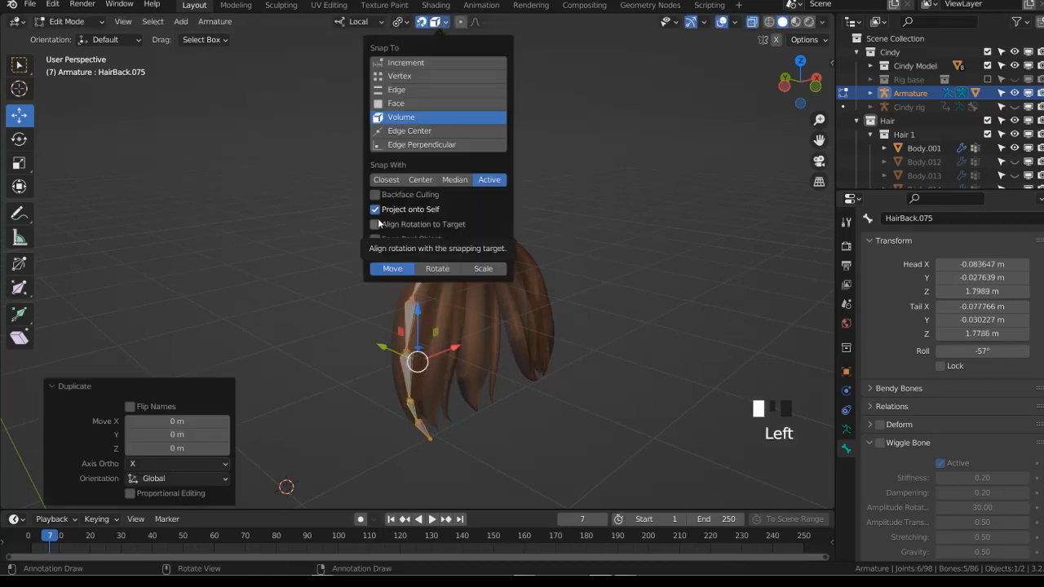
click(127, 388)
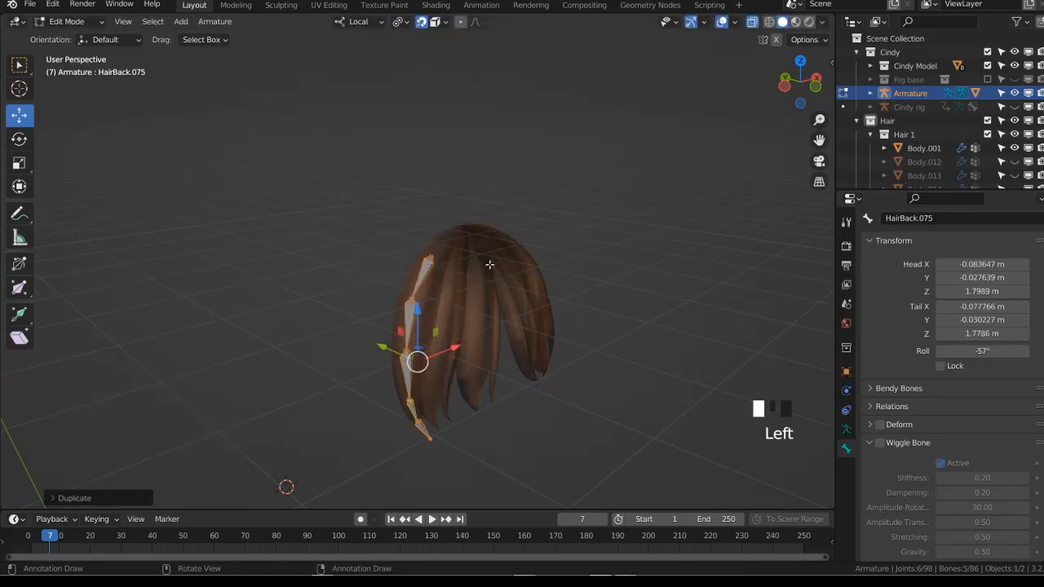
scroll(433, 280, up, 2)
key(g)
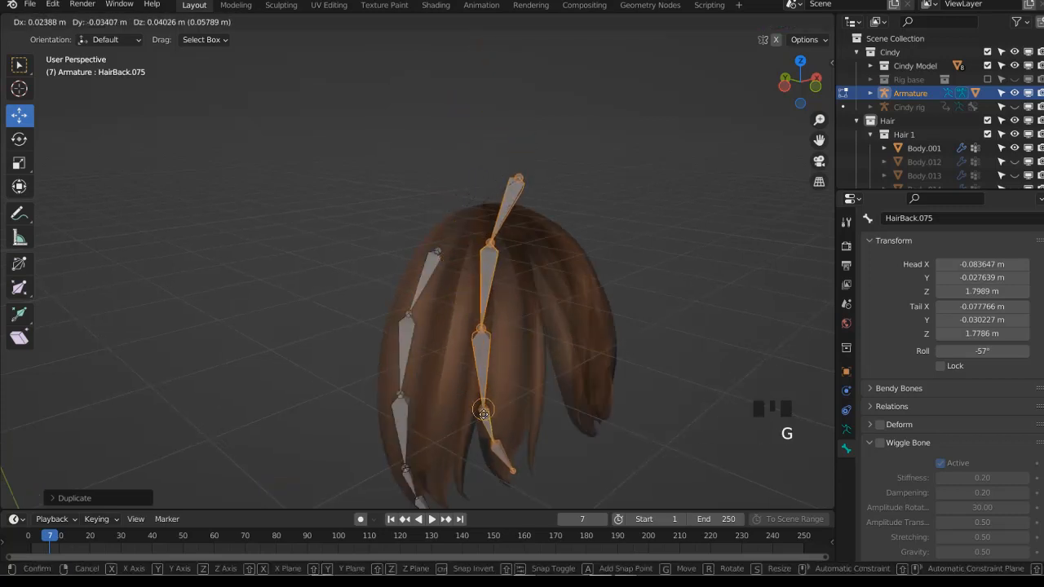
click(451, 414)
shift+middle_drag(451, 414, 446, 378)
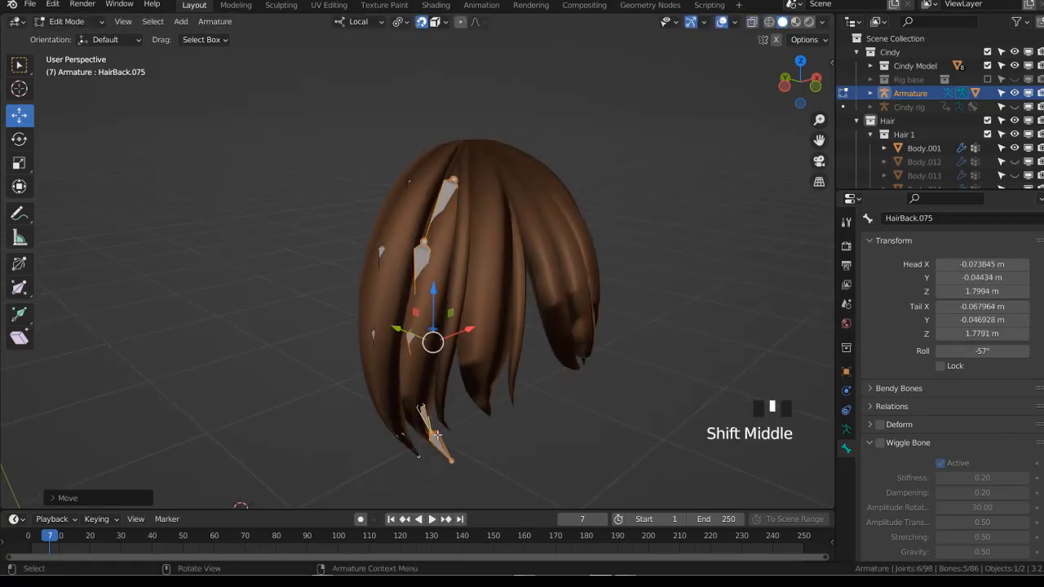
middle_drag(437, 435, 439, 433)
key(alt+z)
key(alt+z)
key(g)
right_click(437, 223)
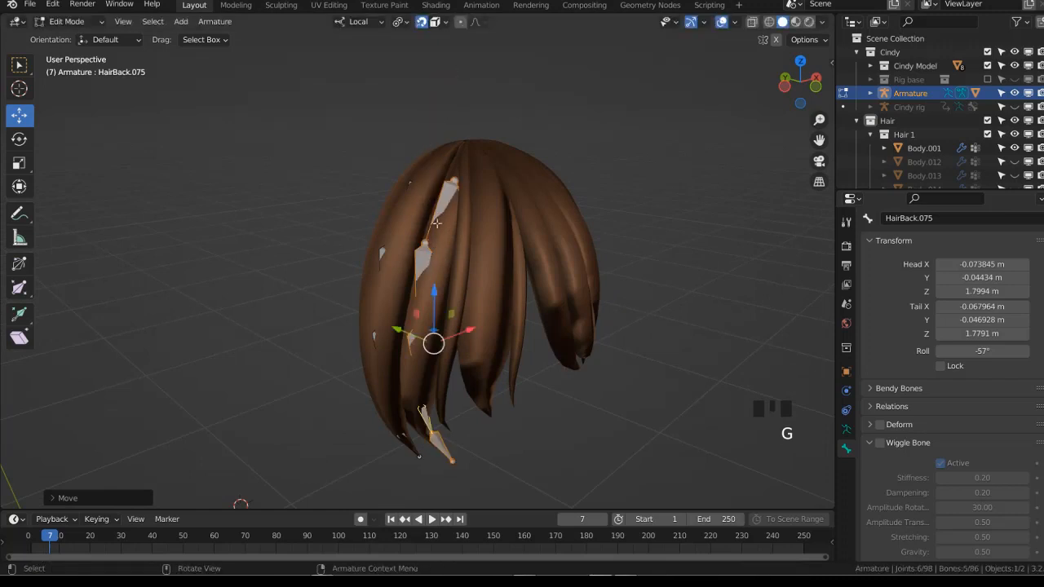
In wireframe, move the duplicated chain's root and second joints into the middle of the neighbouring strand
click(425, 244)
key(shift+z)
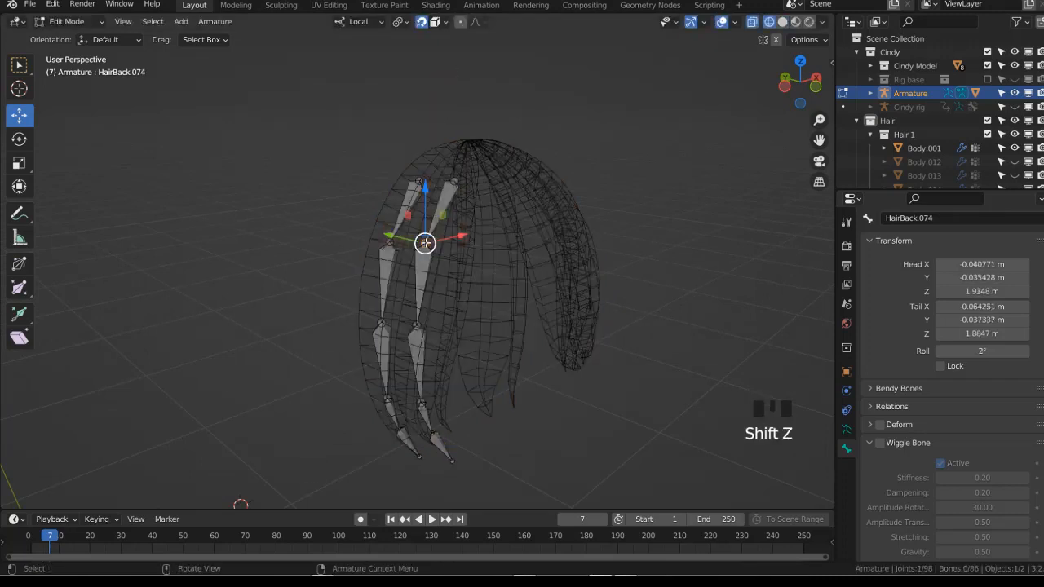
key(g)
click(431, 253)
click(450, 180)
key(g)
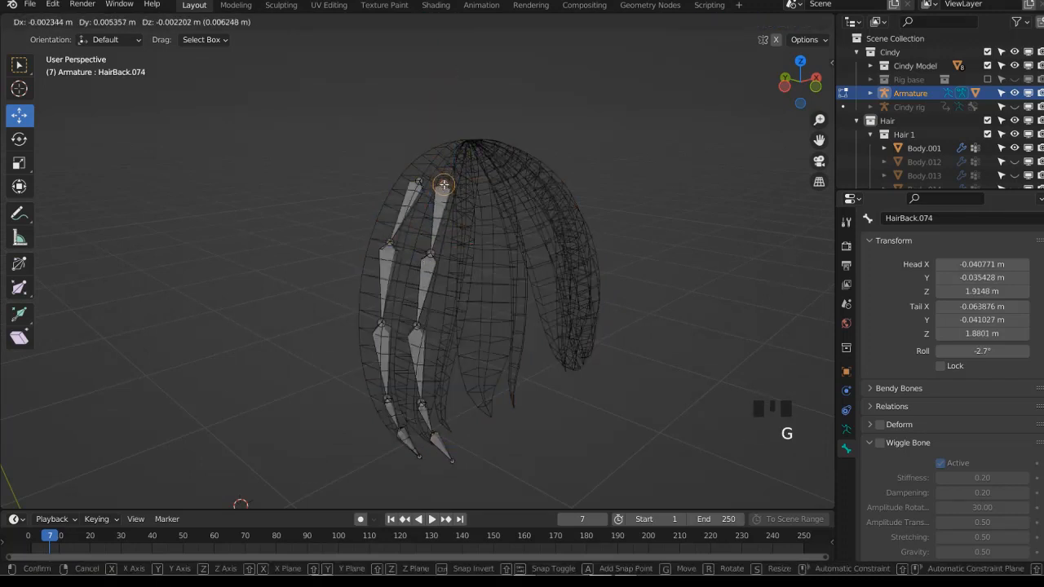
click(443, 181)
Return to solid shading and refine the second chain's second and third joints inside the strand
key(alt+z)
key(alt+z)
key(shift+z)
click(429, 256)
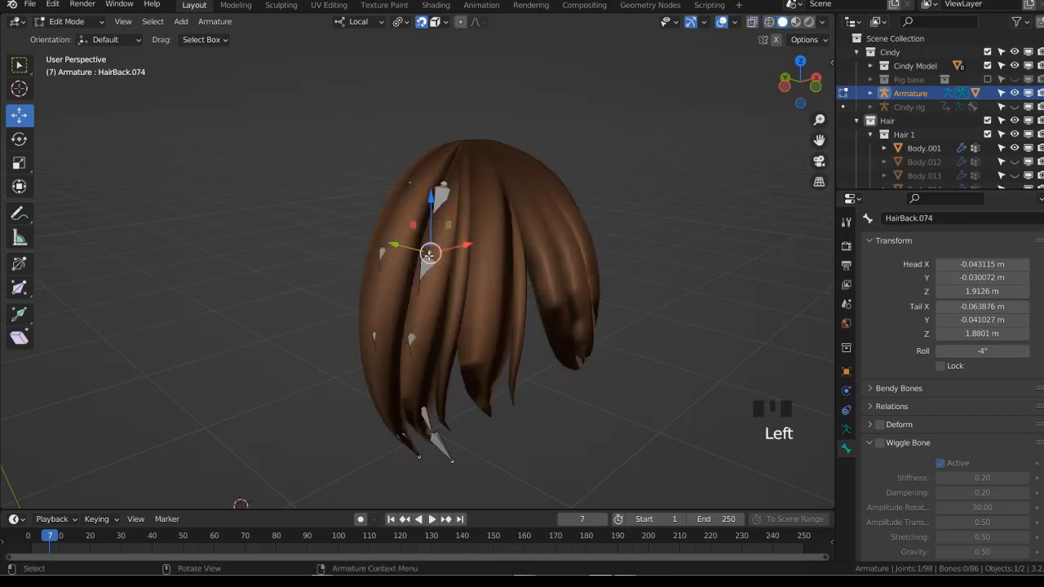
key(alt+z)
key(alt+z)
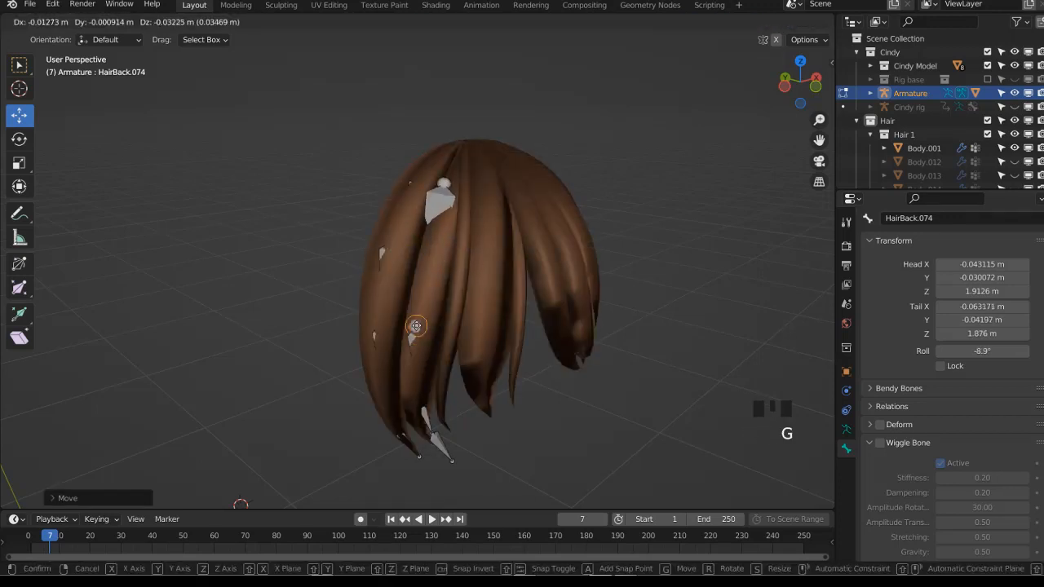
right_click(416, 327)
key(alt+z)
key(g)
right_click(417, 328)
click(421, 330)
key(g)
click(422, 330)
Move the second chain's lower joints into the strand and place its end joint at the strand's tip
middle_drag(440, 354, 464, 298)
key(alt+z)
key(alt+z)
click(427, 321)
key(g)
click(423, 321)
click(436, 363)
key(g)
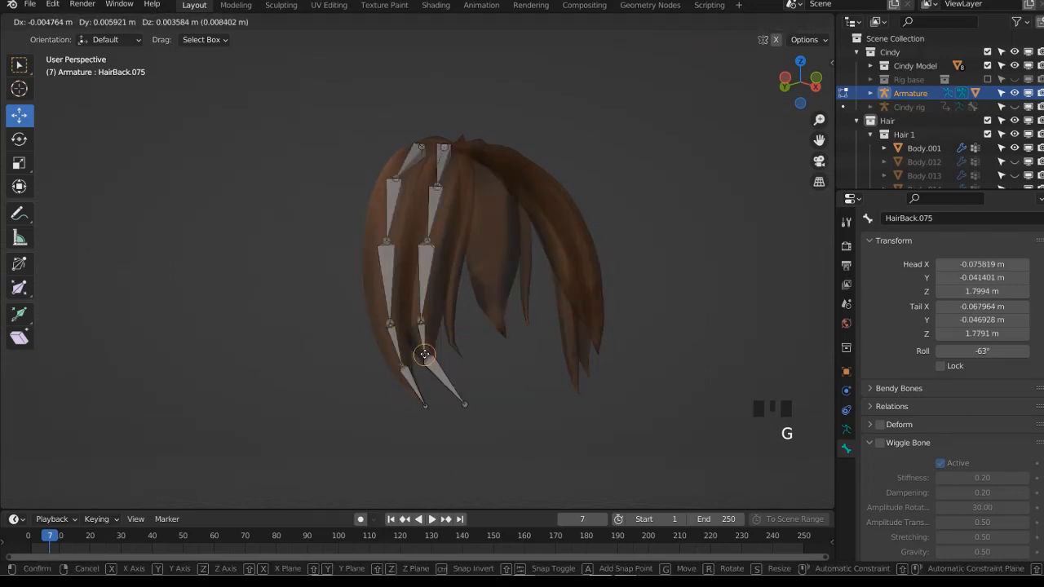
click(424, 354)
click(425, 356)
key(g)
click(433, 368)
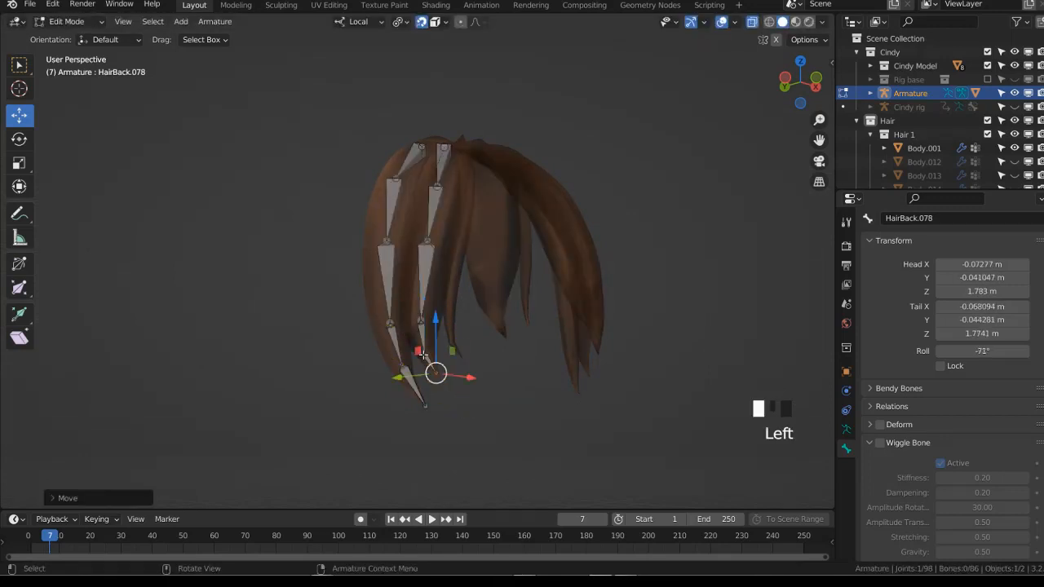
Duplicate the second bone chain and place the copy's root near the top of the next hair strand
click(422, 349)
key(ctrl+l)
key(alt+z)
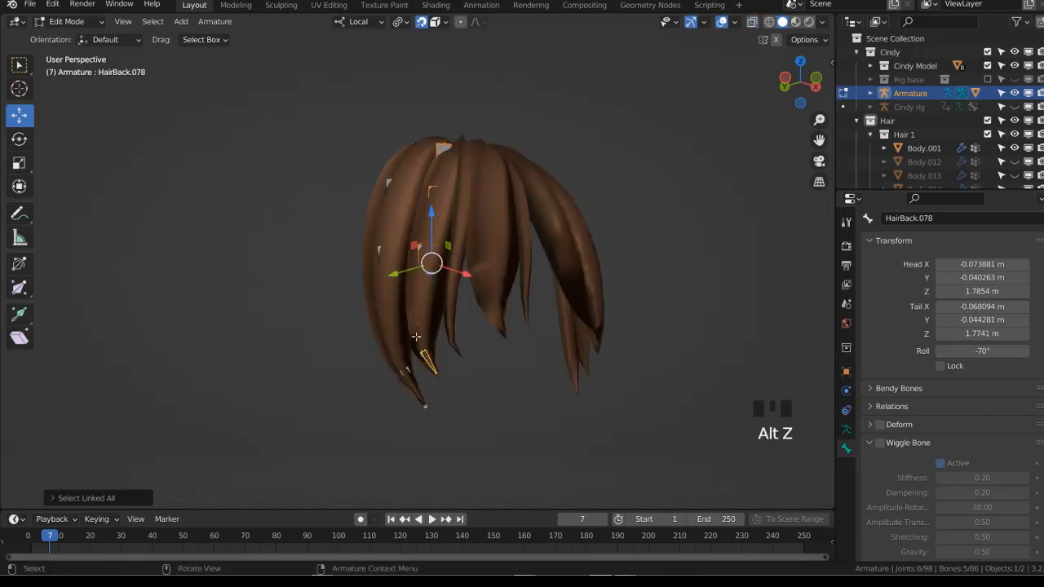
middle_drag(457, 265, 483, 260)
key(shift+d)
right_click(421, 448)
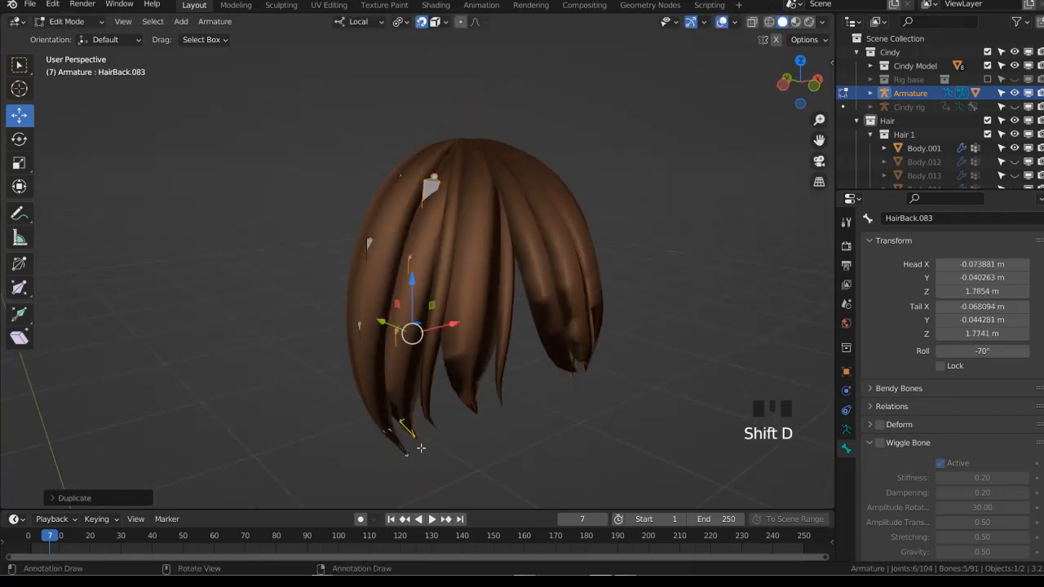
key(alt+z)
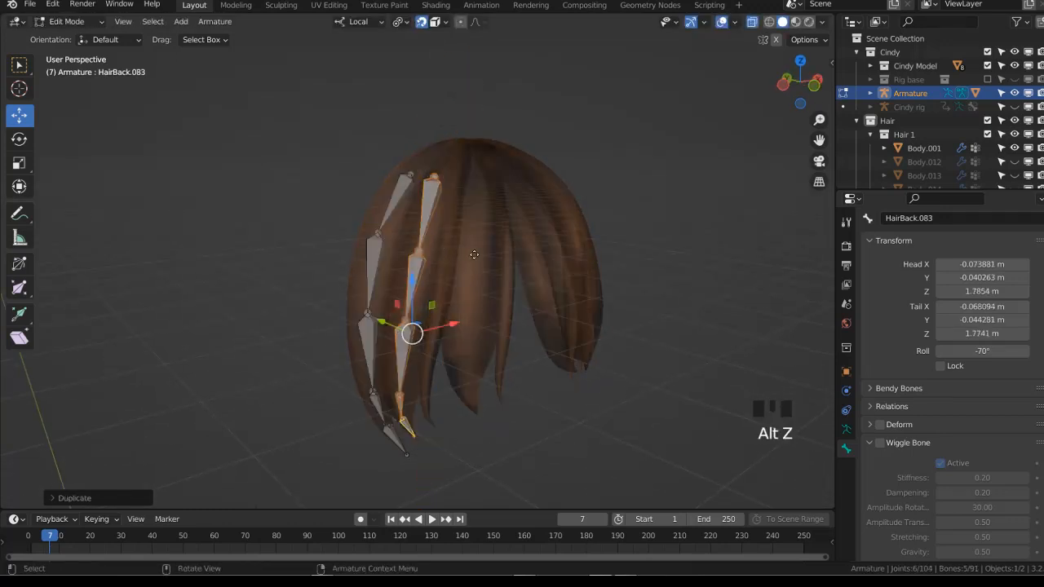
key(g)
click(509, 187)
key(alt+z)
key(g)
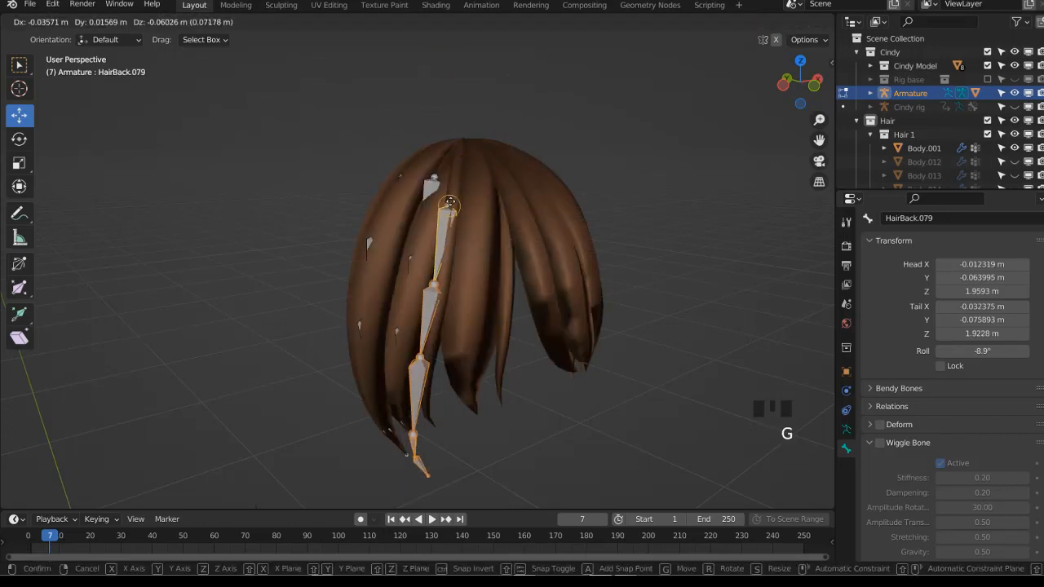
click(455, 181)
Move the third chain's second and third joints into the middle of its thin strand
key(alt+z)
click(440, 256)
key(alt+z)
key(g)
click(447, 252)
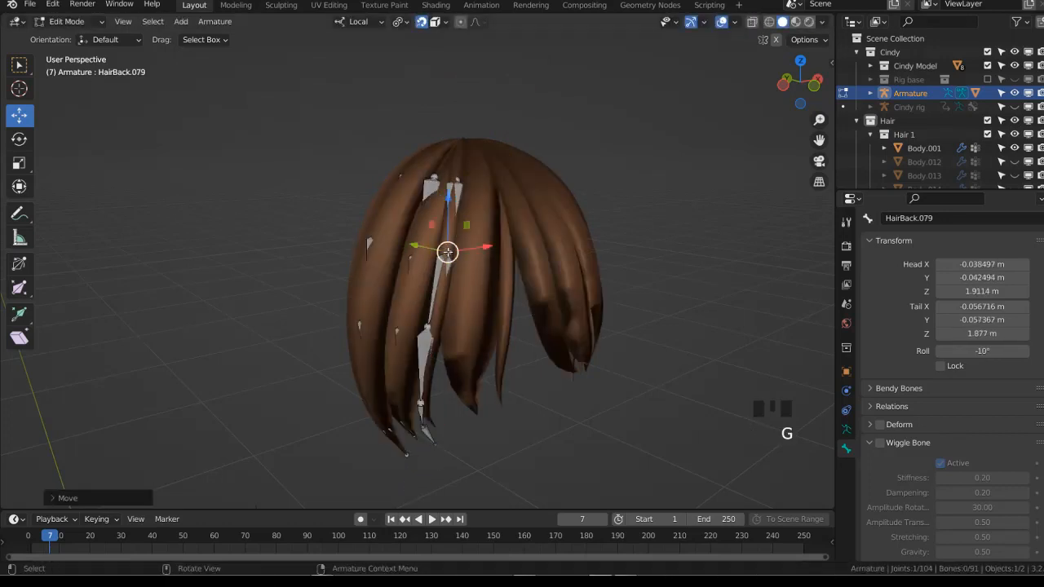
key(alt+z)
click(427, 327)
key(alt+z)
key(g)
click(434, 326)
Move the third chain's lower joints into the strand and place its end joint at the strand's tip
key(alt+z)
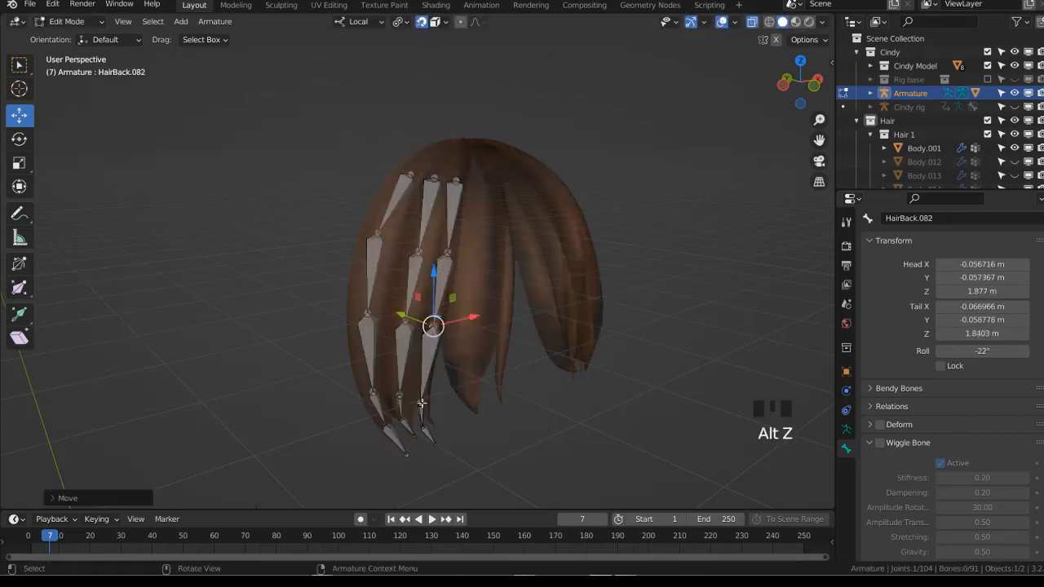
click(421, 404)
key(alt+z)
key(g)
click(428, 384)
scroll(426, 380, up, 2)
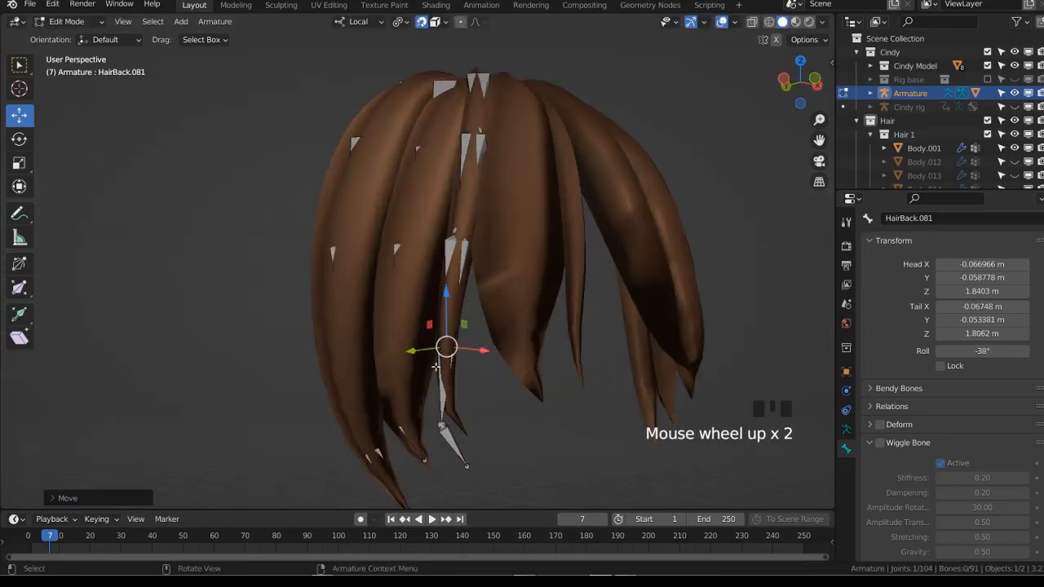
click(448, 402)
key(g)
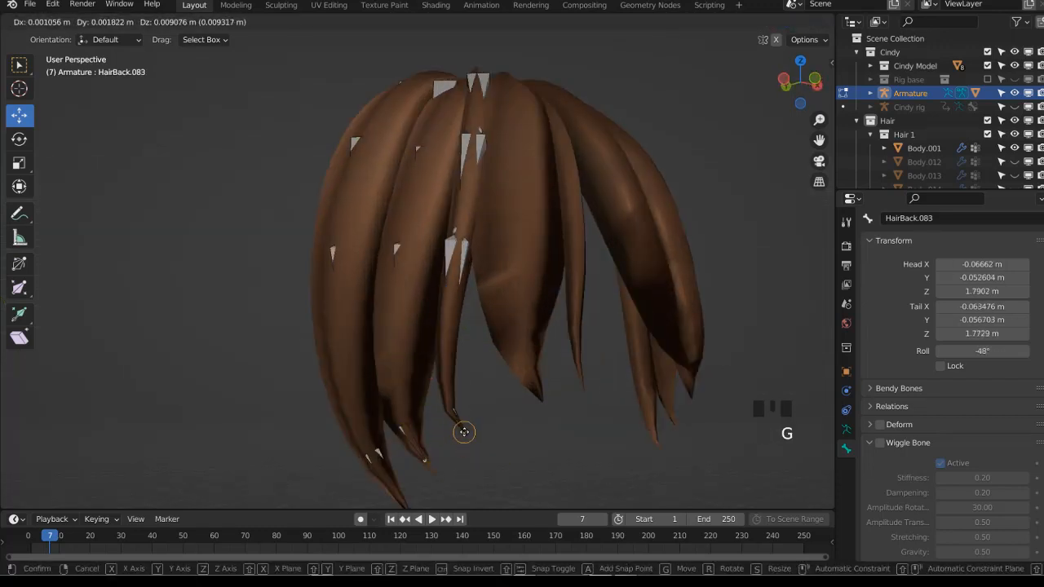
click(464, 431)
Duplicate the third bone chain and place the copy's root near the top of the wide strand beside it
key(alt+z)
key(ctrl+l)
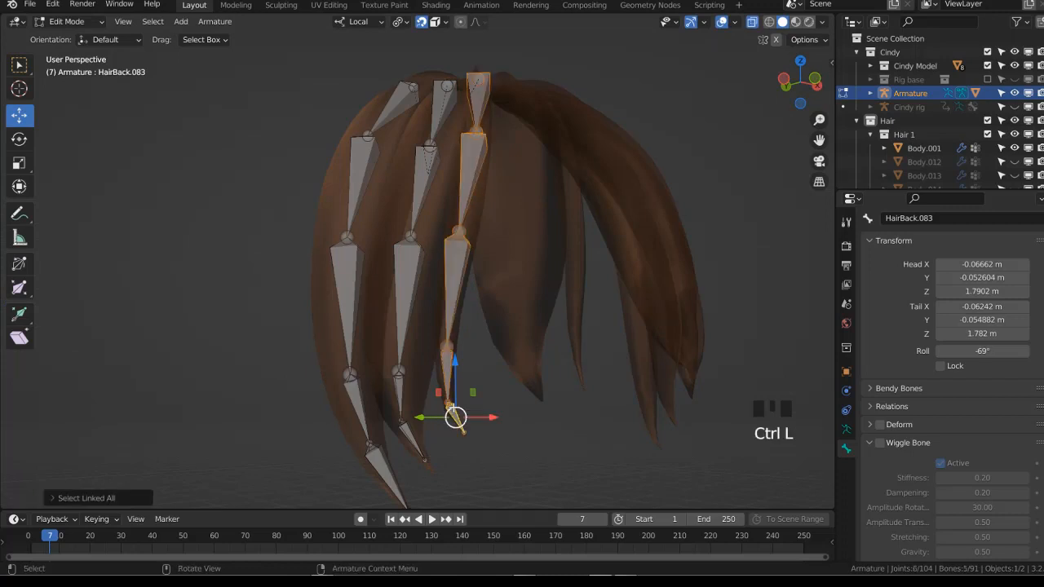
scroll(451, 408, down, 2)
middle_drag(451, 408, 447, 290)
key(alt+z)
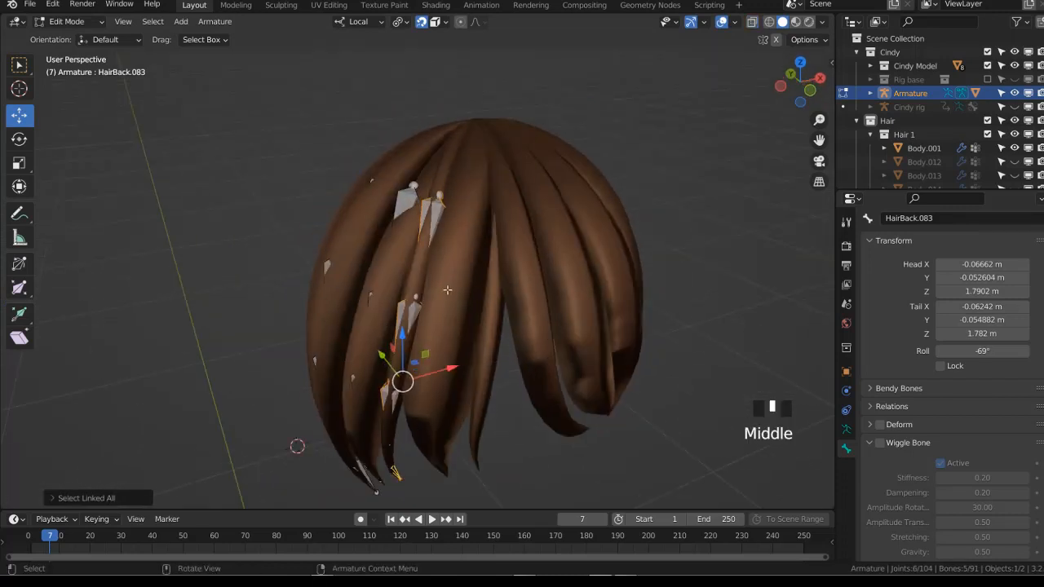
key(shift+d)
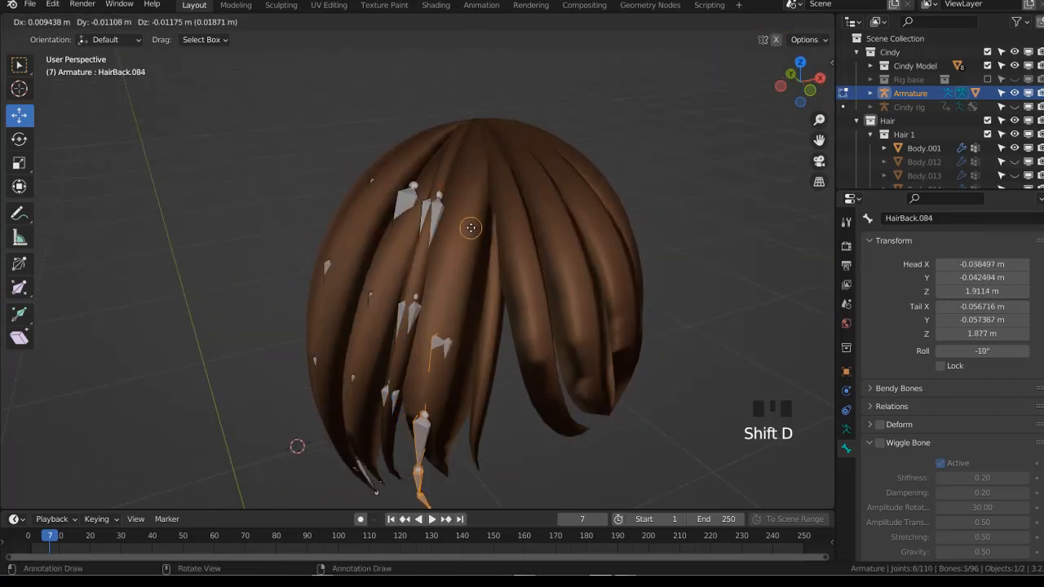
click(471, 203)
key(alt+z)
key(g)
click(473, 218)
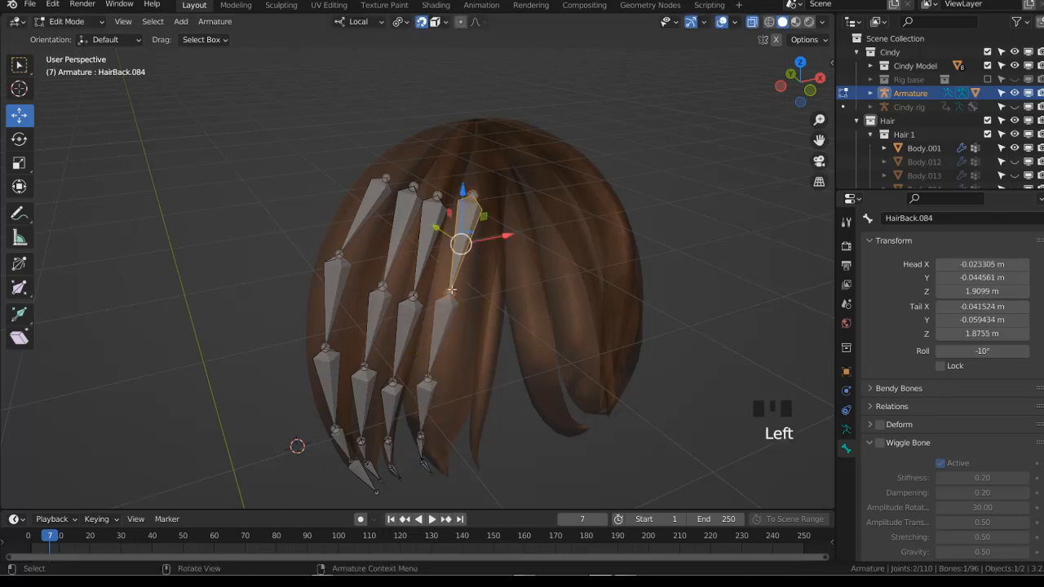
Move the fourth chain's middle joints so they follow the wide strand's centre line
key(g)
click(421, 386)
key(g)
click(449, 371)
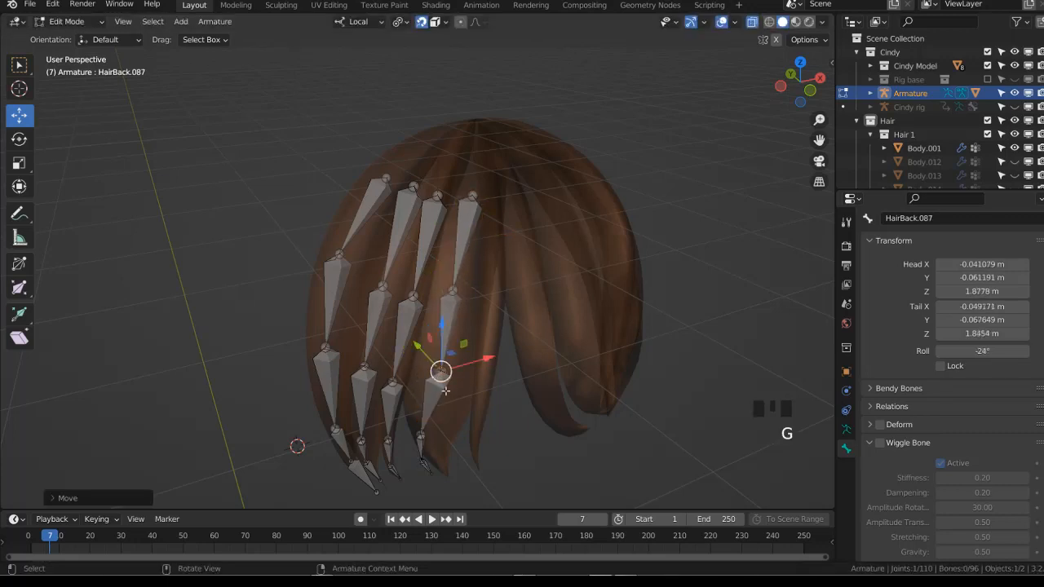
middle_drag(449, 373, 449, 343)
click(433, 398)
key(g)
click(448, 383)
middle_drag(448, 383, 446, 351)
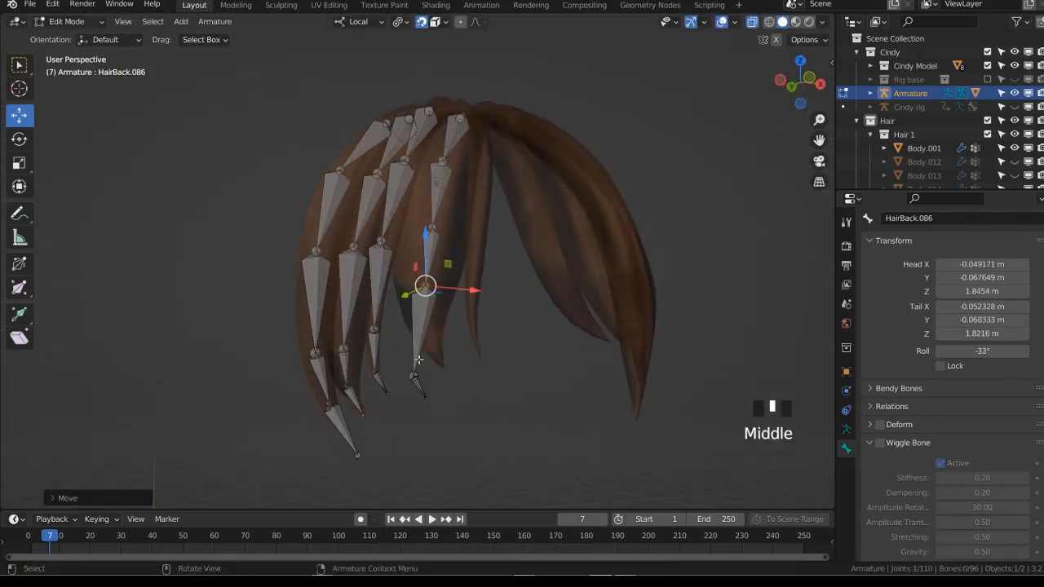
Move the fourth chain's fifth joint into the strand and place its end joint at the strand's tip
click(424, 365)
key(g)
click(435, 328)
click(430, 393)
key(g)
click(442, 366)
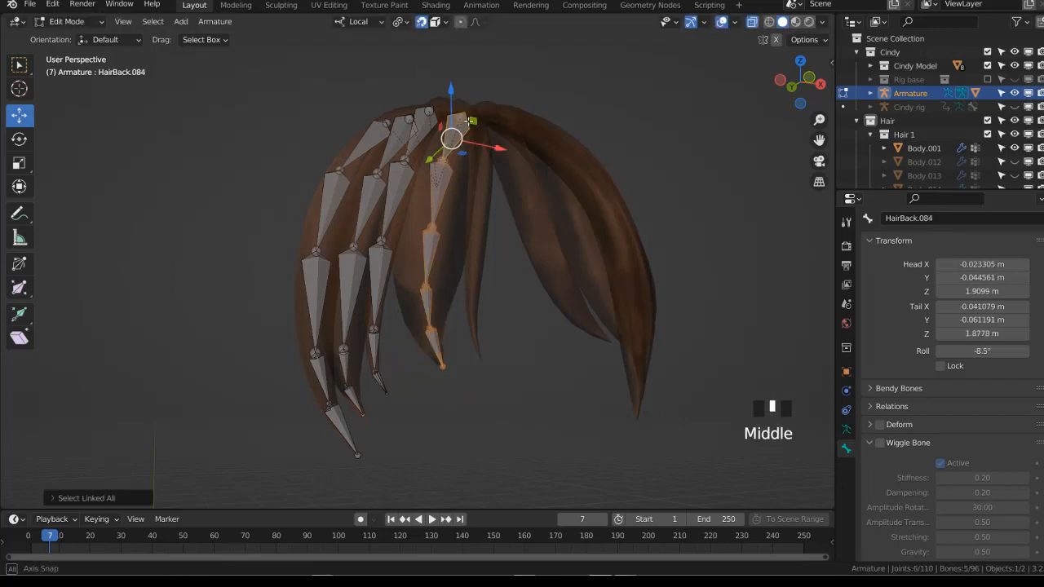
Duplicate the fourth bone chain and place the copy's root in the next narrow strand at the back
key(alt+z)
middle_drag(471, 121, 458, 223)
key(shift+d)
click(460, 199)
key(alt+z)
key(g)
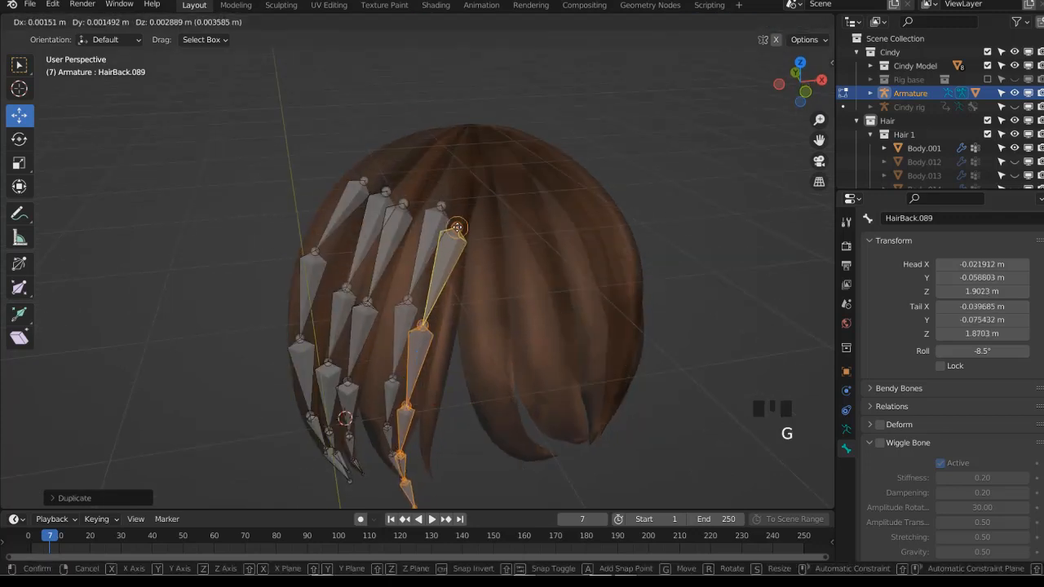
click(458, 229)
Move the fifth chain's second and third joints into the narrow strand
click(432, 327)
key(g)
click(459, 294)
middle_drag(458, 294, 458, 269)
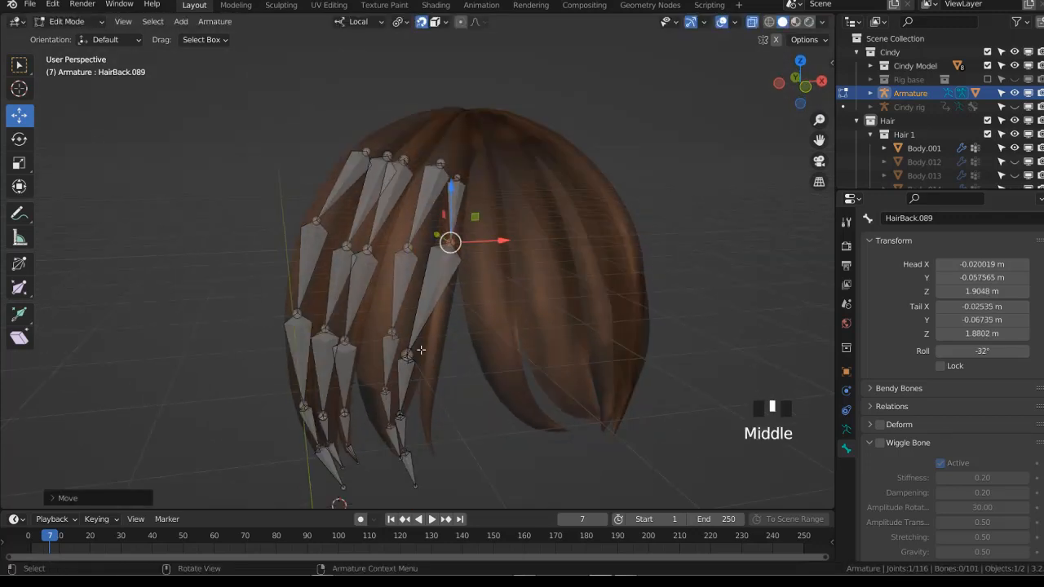
click(408, 349)
key(g)
click(439, 313)
click(403, 406)
key(g)
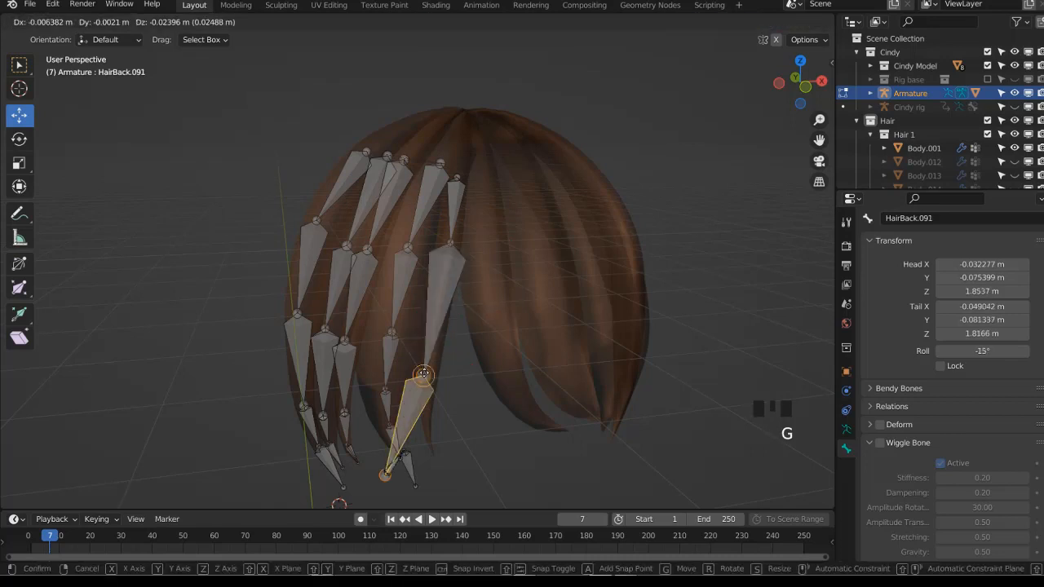
right_click(421, 372)
Move the fifth chain's fourth and fifth joints into the strand and set its end joint toward the tip
key(g)
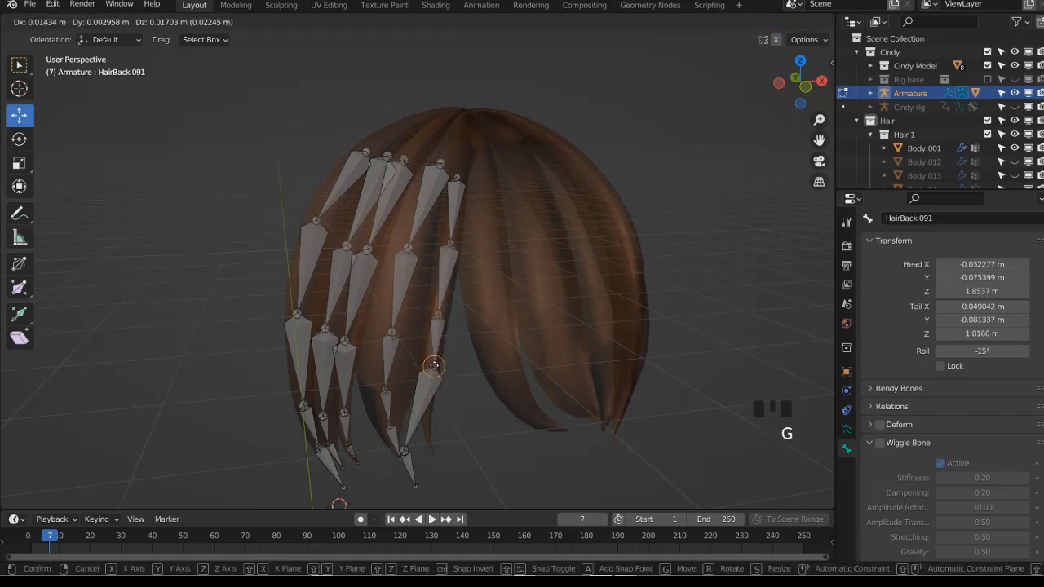
click(430, 368)
click(406, 449)
key(g)
click(427, 415)
middle_drag(427, 415, 431, 388)
click(410, 422)
key(g)
key(ctrl)
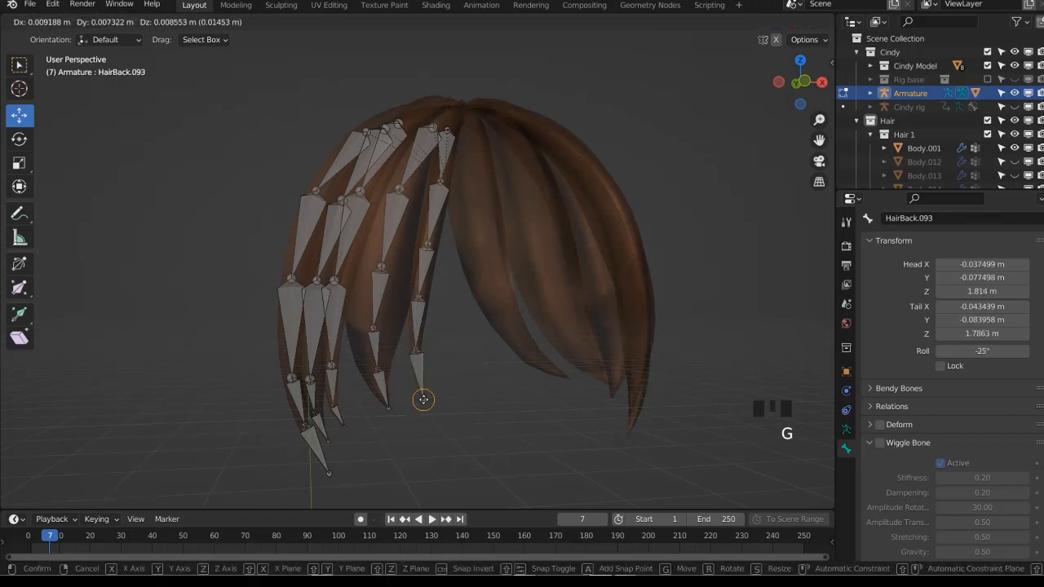
click(423, 399)
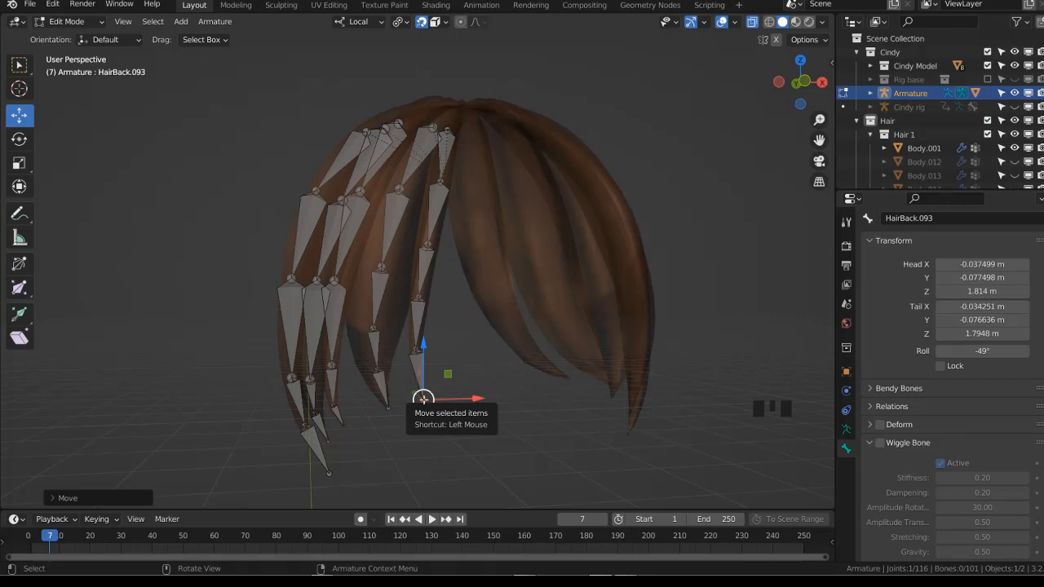
Raise the fifth chain's root joint closer to the crown inside its strand
middle_drag(430, 366, 410, 391)
middle_drag(430, 310, 421, 369)
click(419, 205)
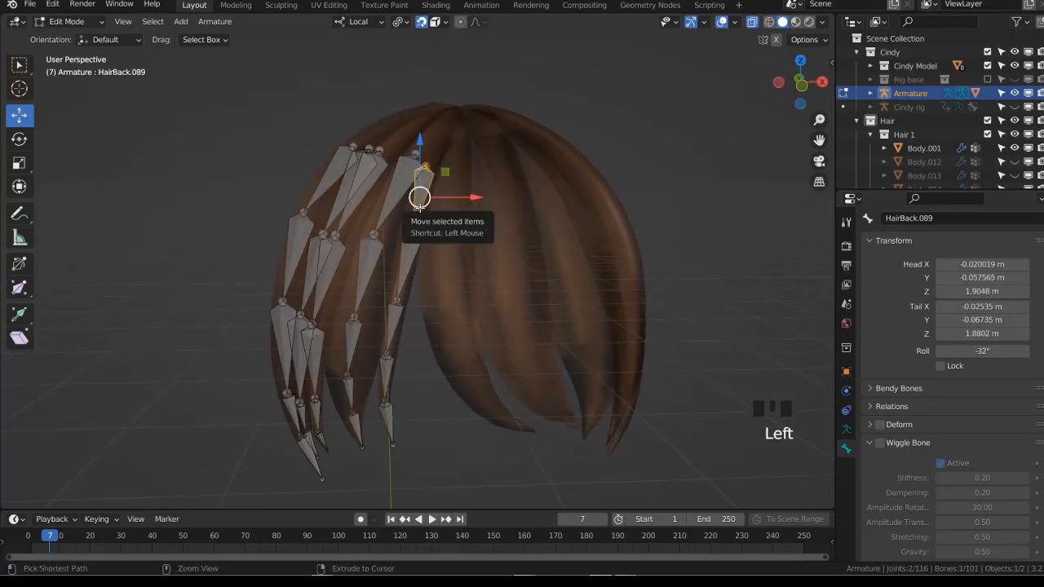
key(alt+z)
middle_drag(401, 313, 419, 400)
key(alt+z)
key(g)
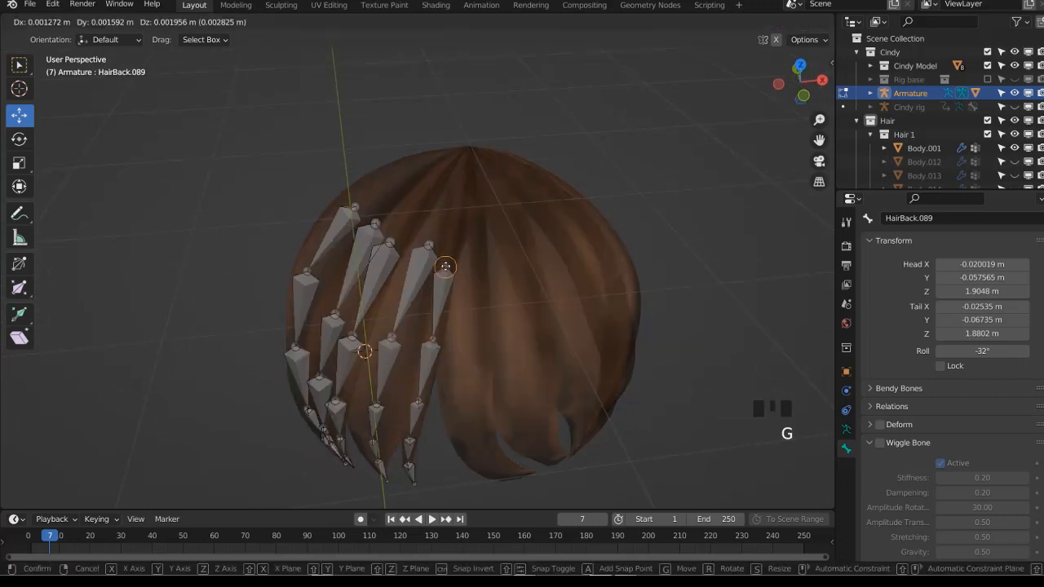
click(444, 263)
key(g)
click(445, 250)
key(alt+z)
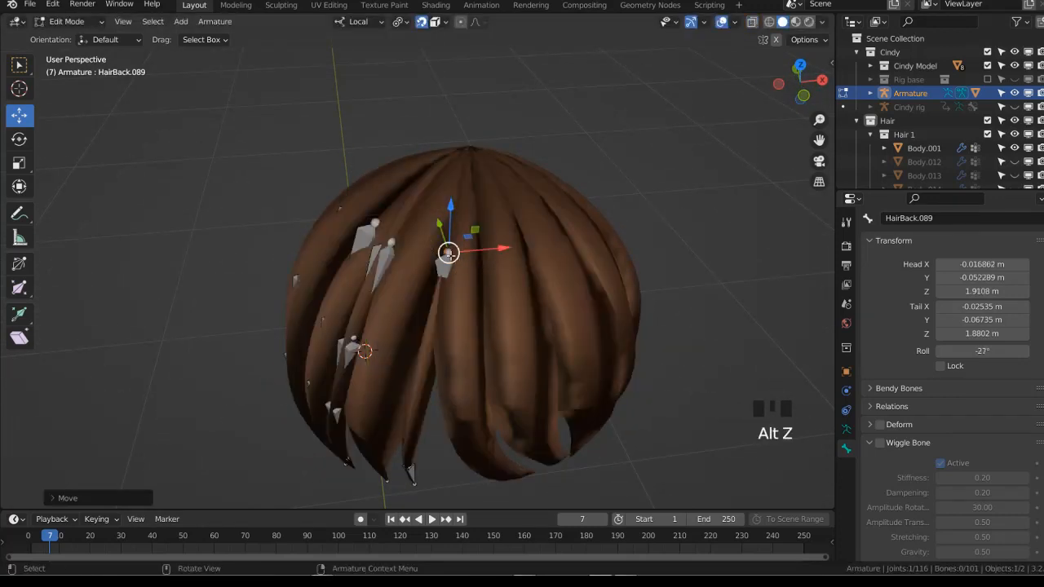
Adjust the fourth chain's root joint so it sits inside its strand
key(alt+z)
click(425, 251)
key(g)
click(425, 248)
key(alt+z)
Duplicate the whole fifth bone chain with its root bone active and move the copy onto the next strand
middle_drag(483, 351, 492, 303)
scroll(465, 310, down, 3)
key(alt+z)
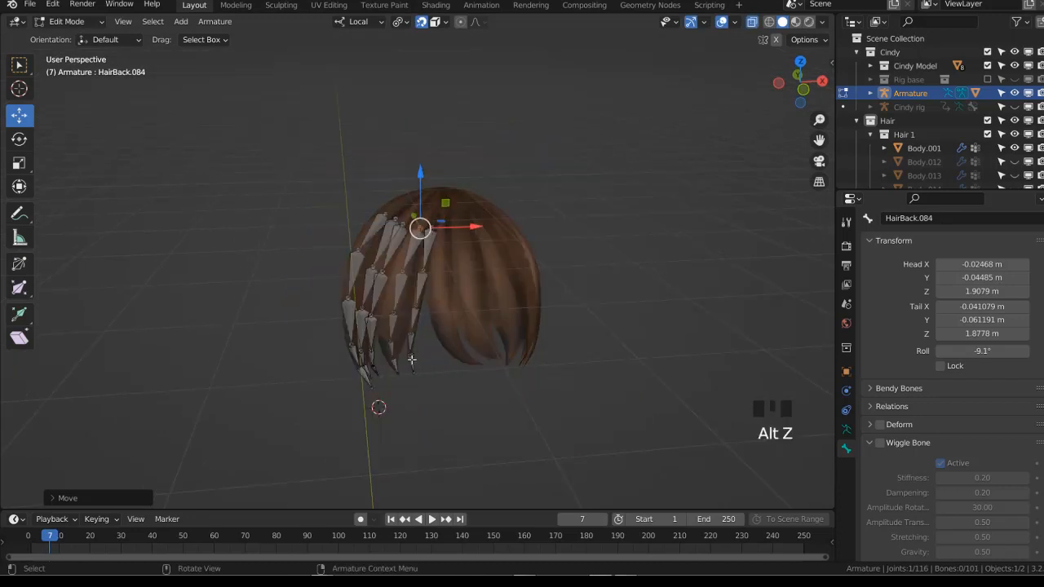
click(412, 360)
key(ctrl+l)
shift+double_click(433, 243)
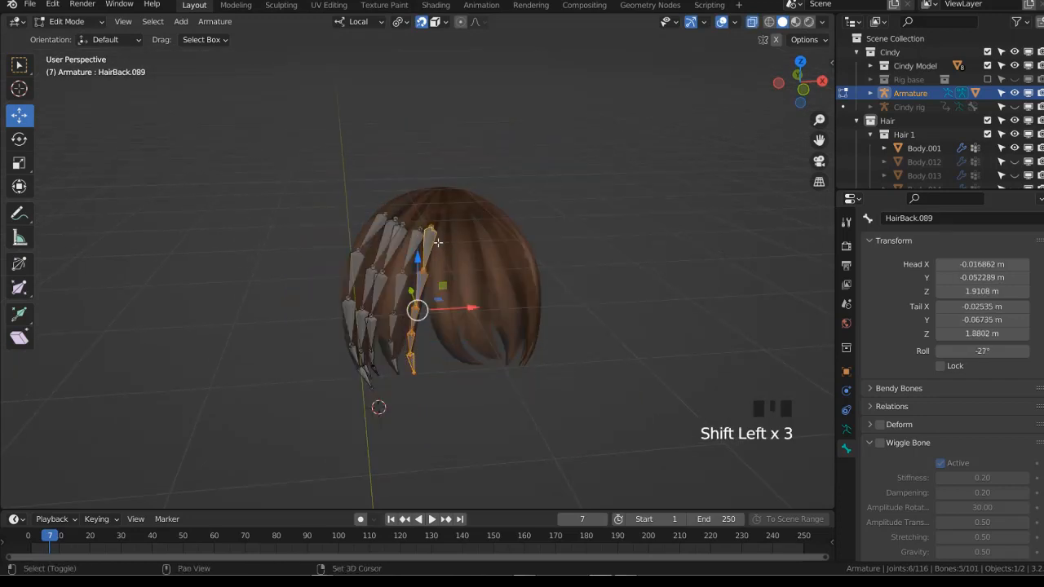
scroll(453, 261, up, 3)
key(shift+d)
click(473, 206)
key(alt+z)
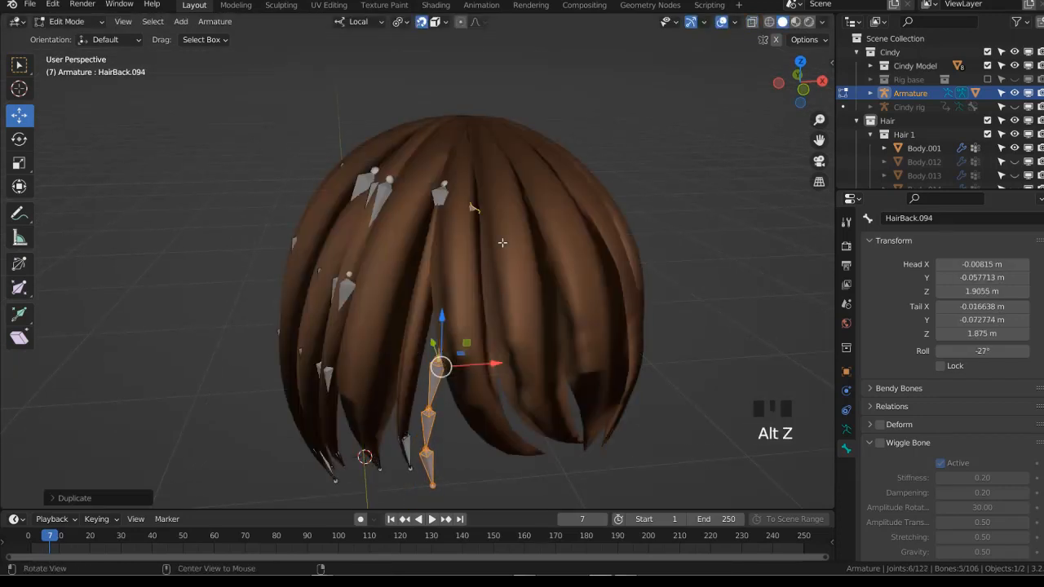
Set the transform pivot point to Active Element and rotate the sixth chain about its root bone to follow the strand
middle_drag(501, 243, 503, 305)
key(alt+z)
key(r)
right_click(551, 319)
click(399, 22)
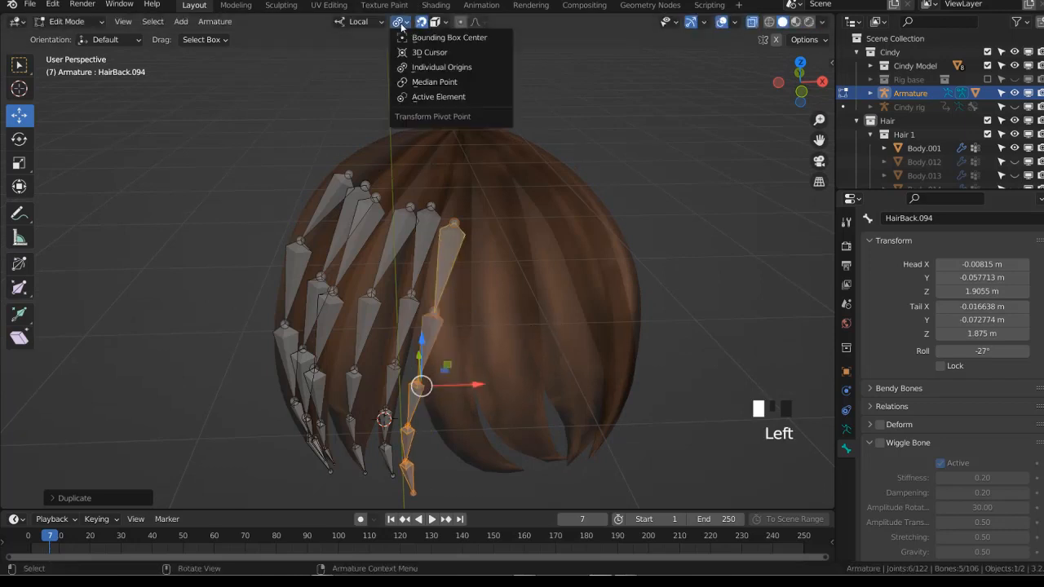
click(424, 98)
key(r)
click(526, 292)
Move the sixth chain's second and third joints into the middle of the strand
key(alt+z)
click(458, 317)
key(alt+z)
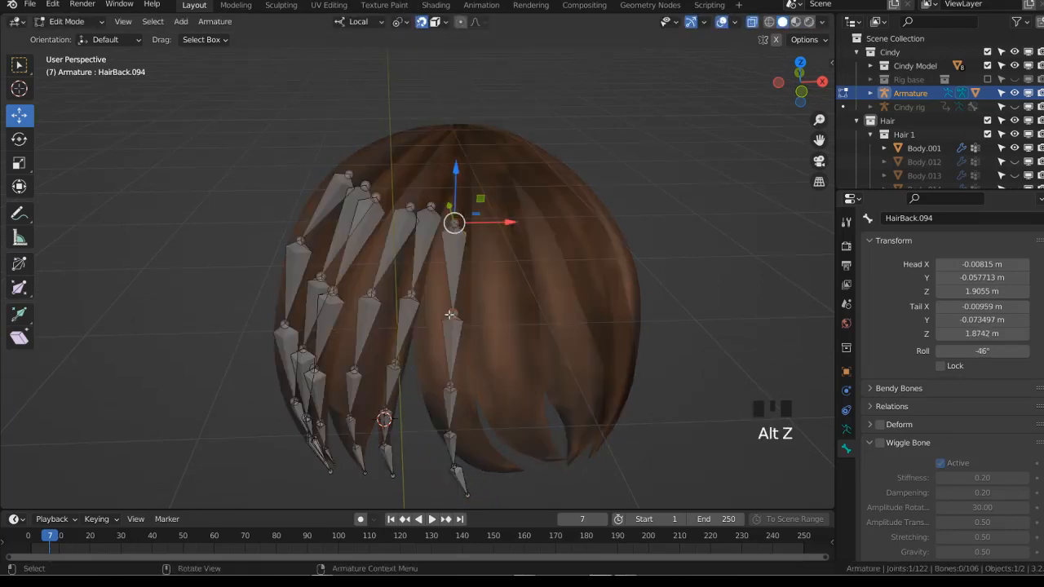
key(g)
click(446, 317)
click(450, 386)
key(g)
click(445, 377)
Bend the sixth chain's lower joints along the strand's curve and place its end joint at the curved tip
middle_drag(445, 378, 463, 347)
click(454, 342)
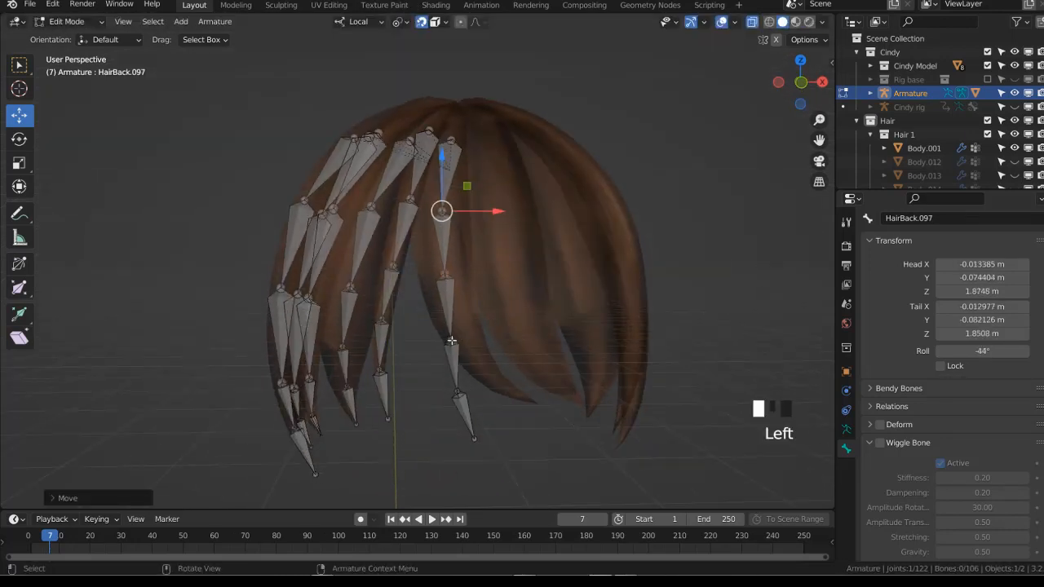
key(g)
click(463, 331)
click(458, 393)
key(g)
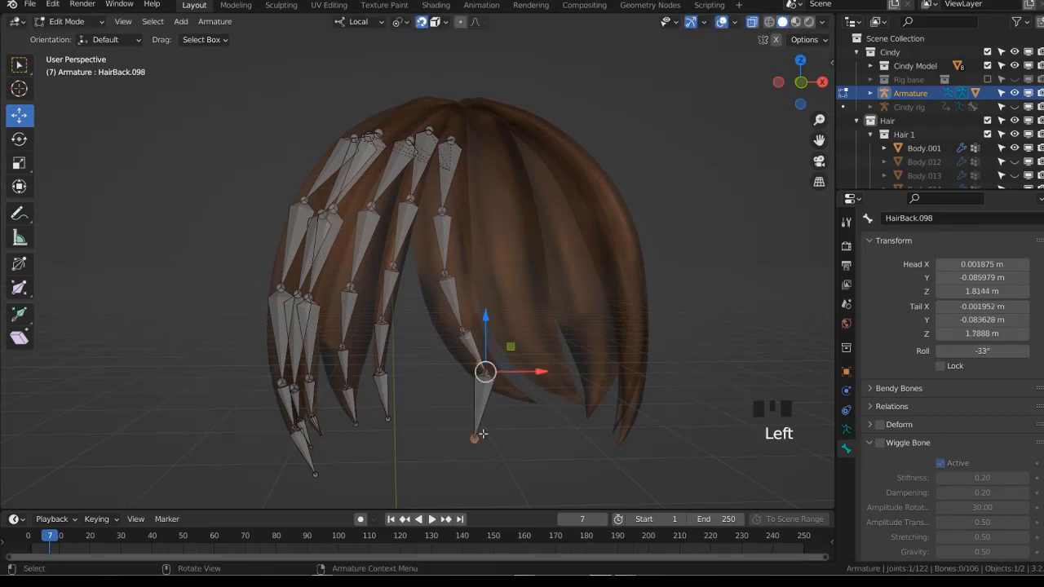
key(g)
click(531, 402)
click(486, 376)
key(g)
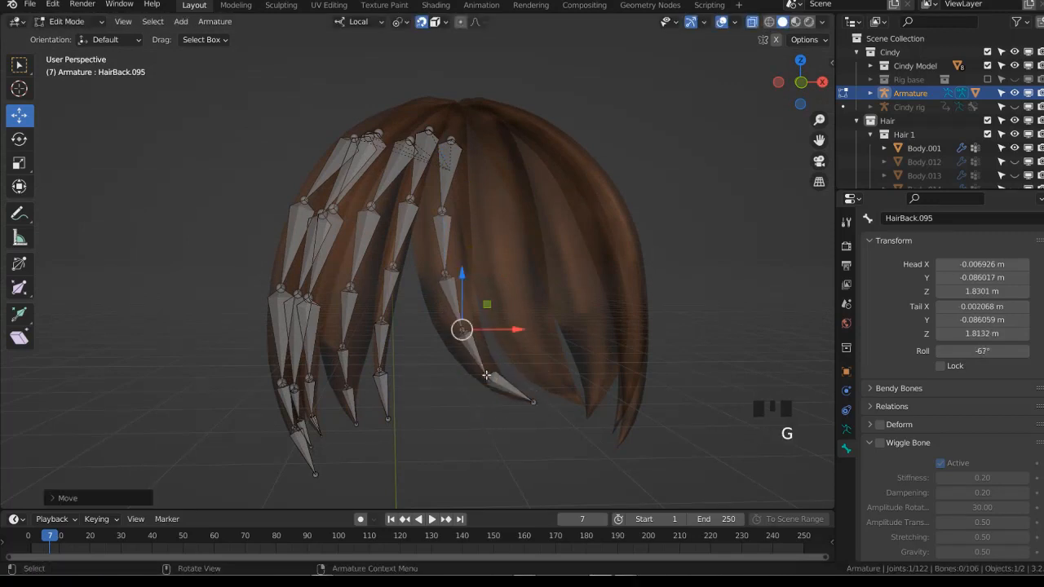
click(485, 375)
Duplicate the whole sixth bone chain and place the copy's root on the next hair strand
middle_drag(485, 377, 582, 409)
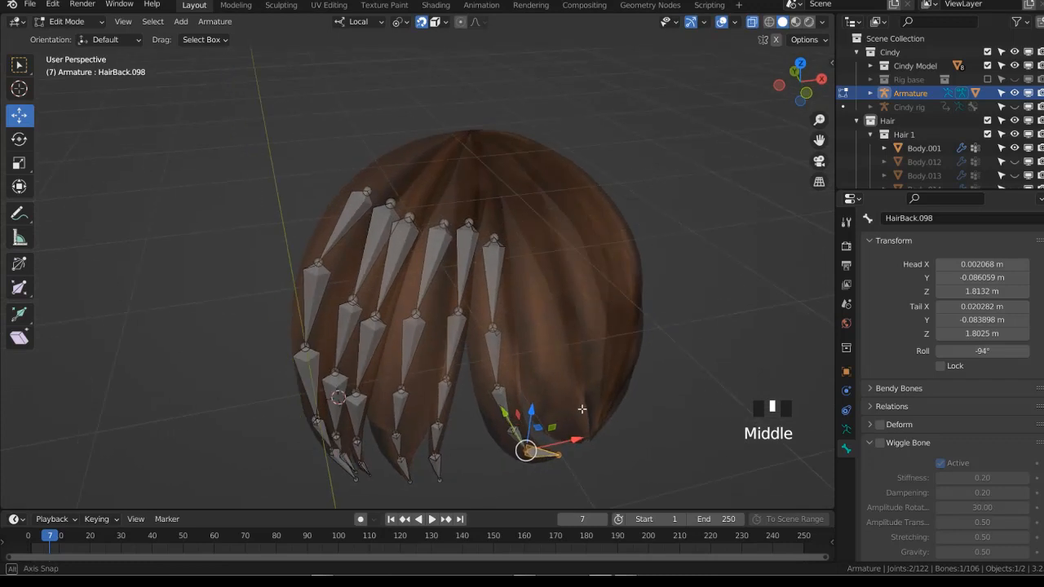
key(alt+z)
middle_drag(492, 289, 457, 281)
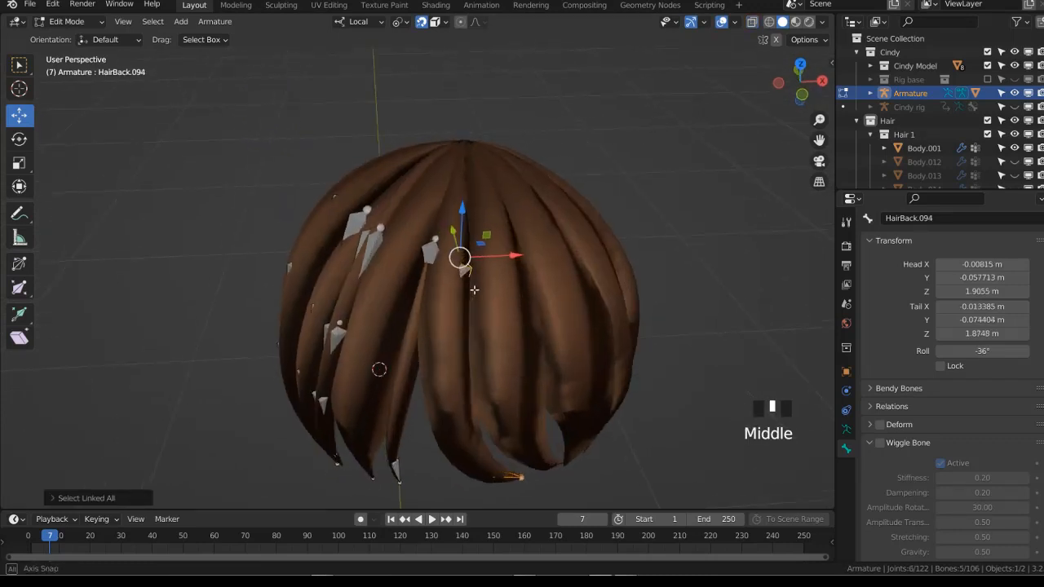
key(alt+z)
key(alt+z)
key(shift+d)
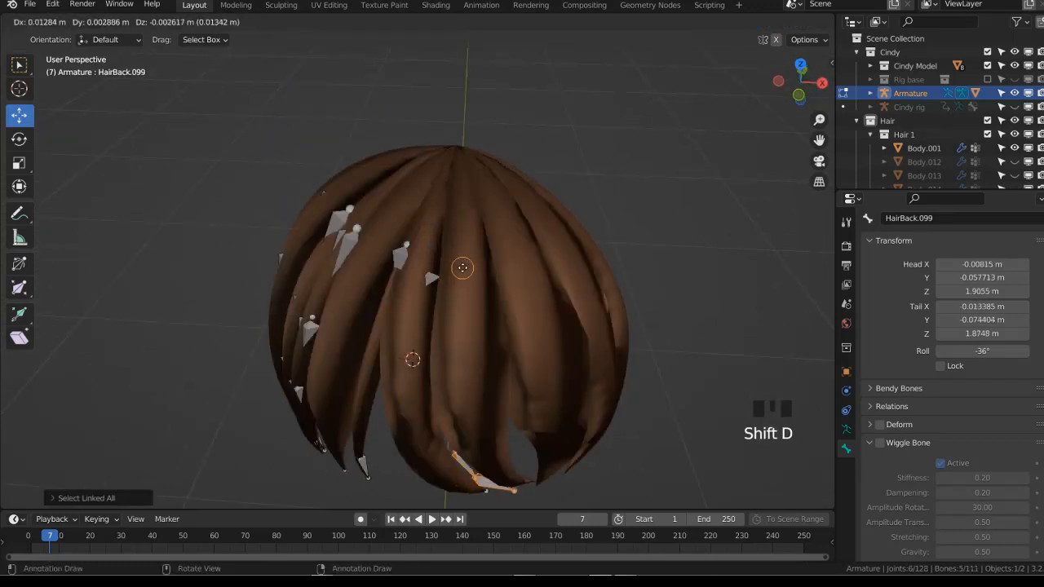
click(467, 271)
key(alt+z)
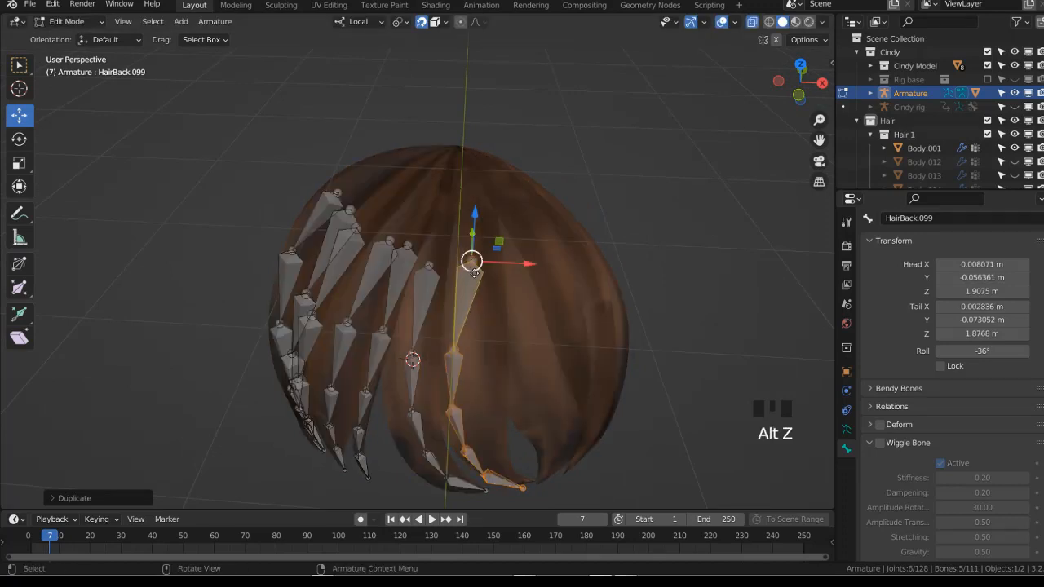
Adjust the seventh chain's root and move its second and third joints into the middle of the strand
key(g)
click(481, 284)
key(g)
click(470, 351)
middle_drag(470, 352, 499, 320)
click(455, 248)
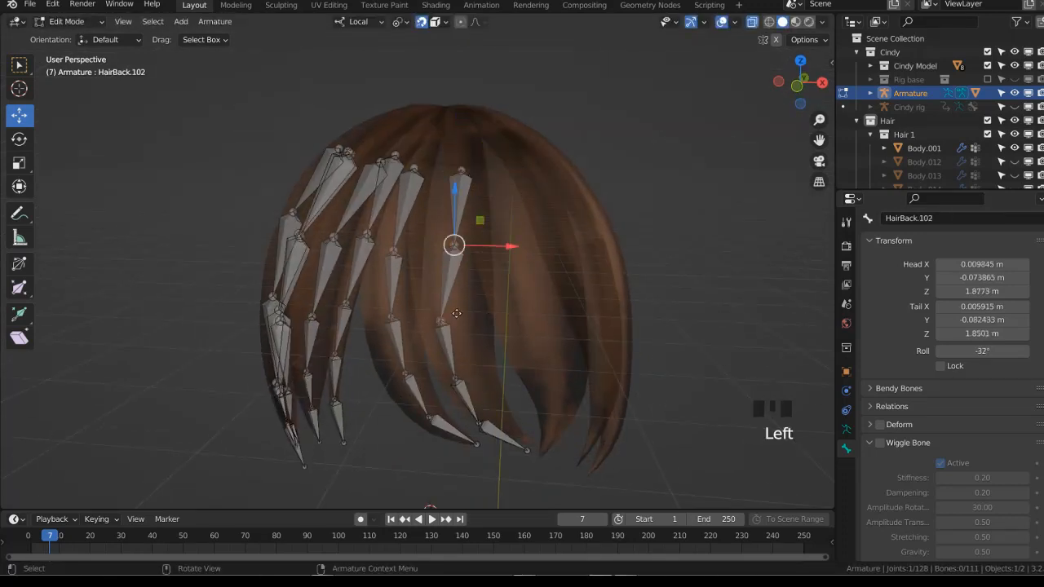
key(g)
click(461, 314)
Move the seventh chain's fourth and fifth joints along the strand's curve and place its end joint at the tip
click(459, 376)
key(g)
click(474, 371)
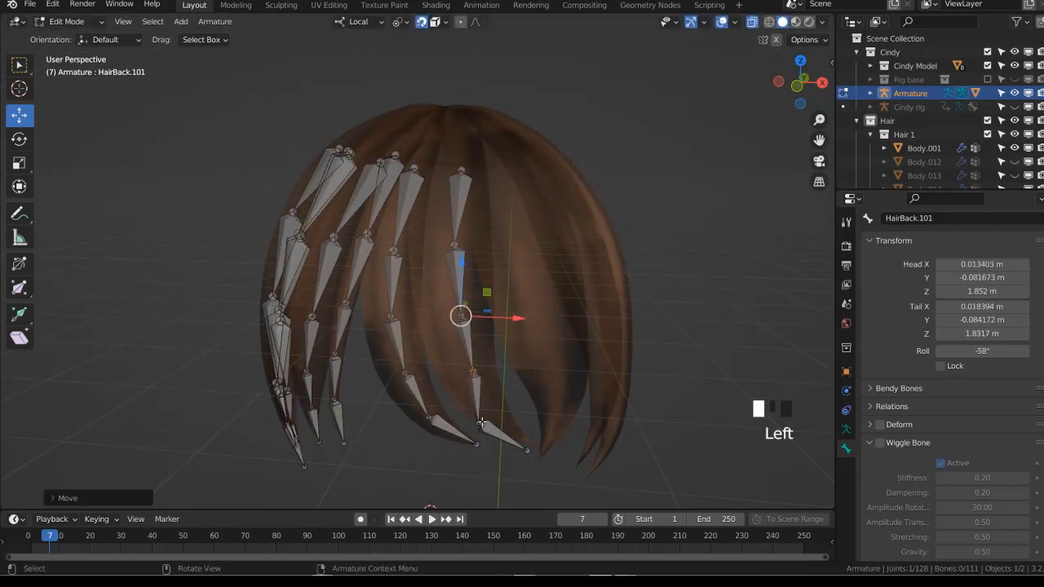
click(481, 422)
key(g)
click(492, 413)
click(526, 445)
key(g)
click(535, 445)
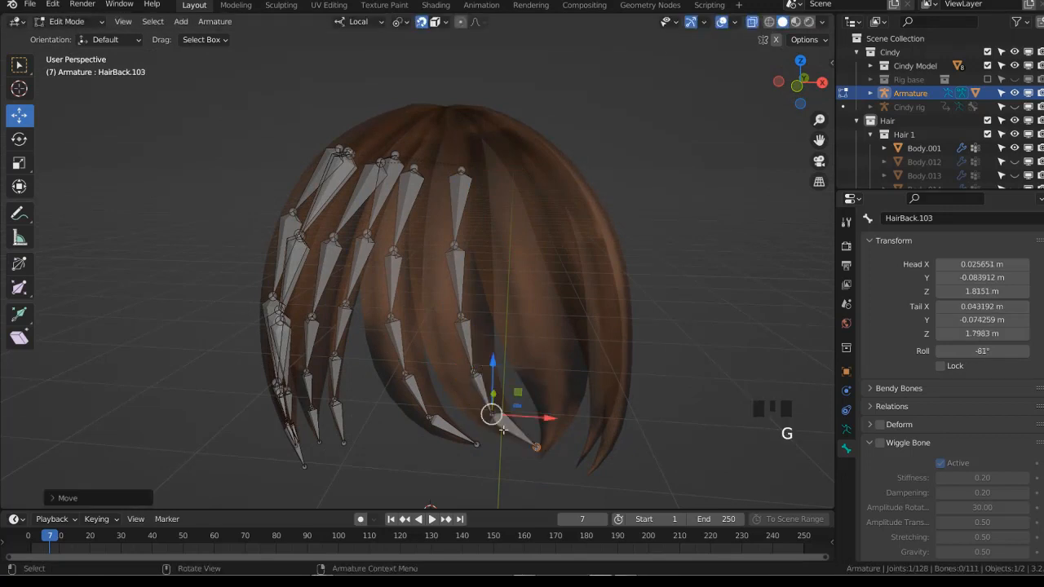
Fine-tune the seventh chain's fifth and fourth joints so the lower bones bend evenly with the strand
key(g)
click(498, 422)
click(475, 373)
key(g)
click(473, 372)
click(463, 317)
Duplicate the whole seventh bone chain and position the copy's root on the next strand
middle_drag(551, 408, 482, 386)
click(439, 371)
middle_drag(400, 175, 453, 236)
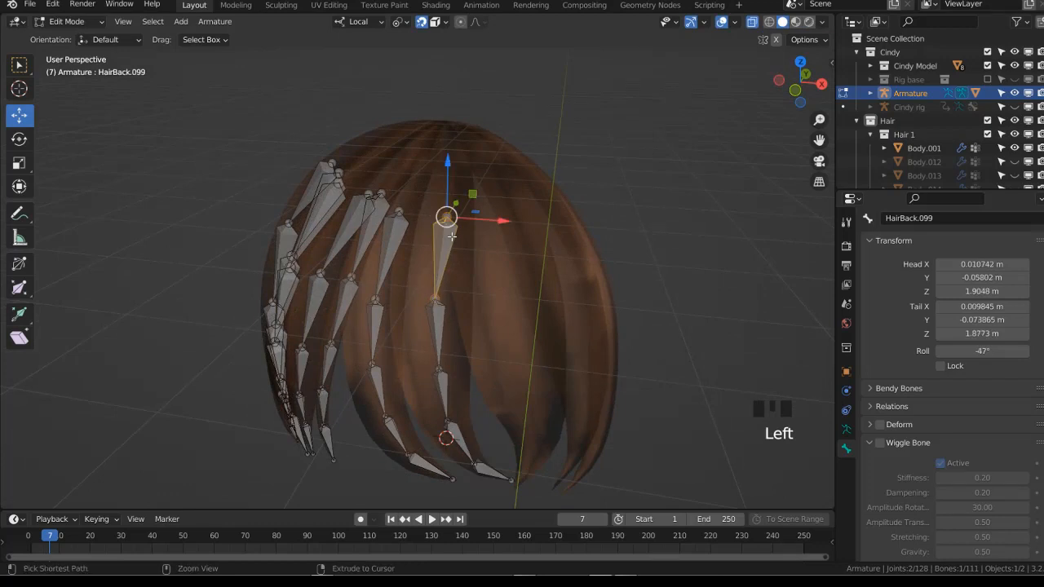
key(ctrl+l)
key(alt+z)
key(shift+d)
click(488, 224)
middle_drag(521, 287, 480, 302)
key(g)
click(425, 263)
Move the eighth chain's second and third joints into the middle of its strand
key(alt+z)
click(407, 340)
key(g)
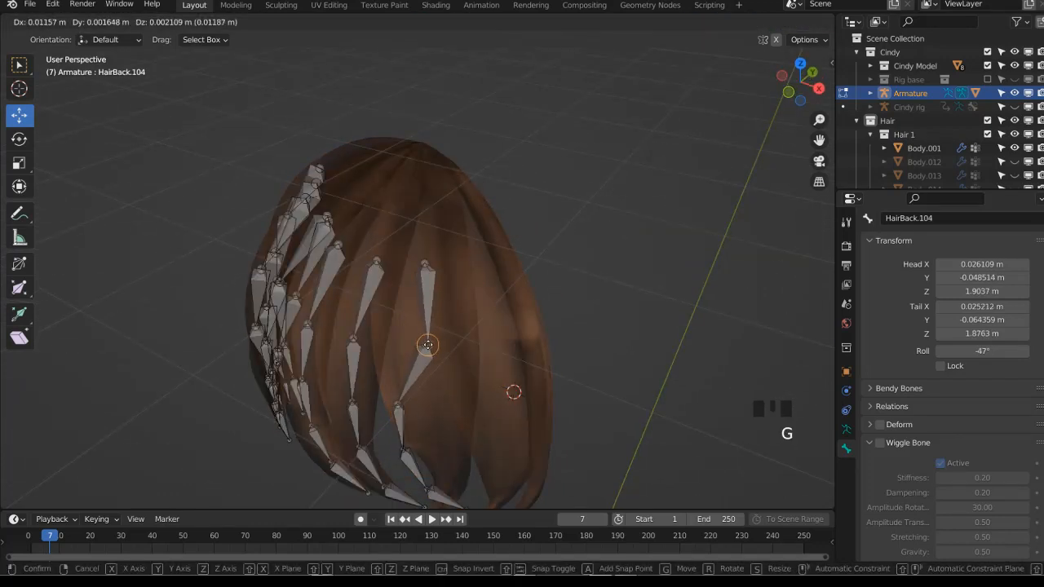
click(429, 345)
middle_drag(429, 346, 467, 303)
click(420, 335)
key(g)
click(467, 328)
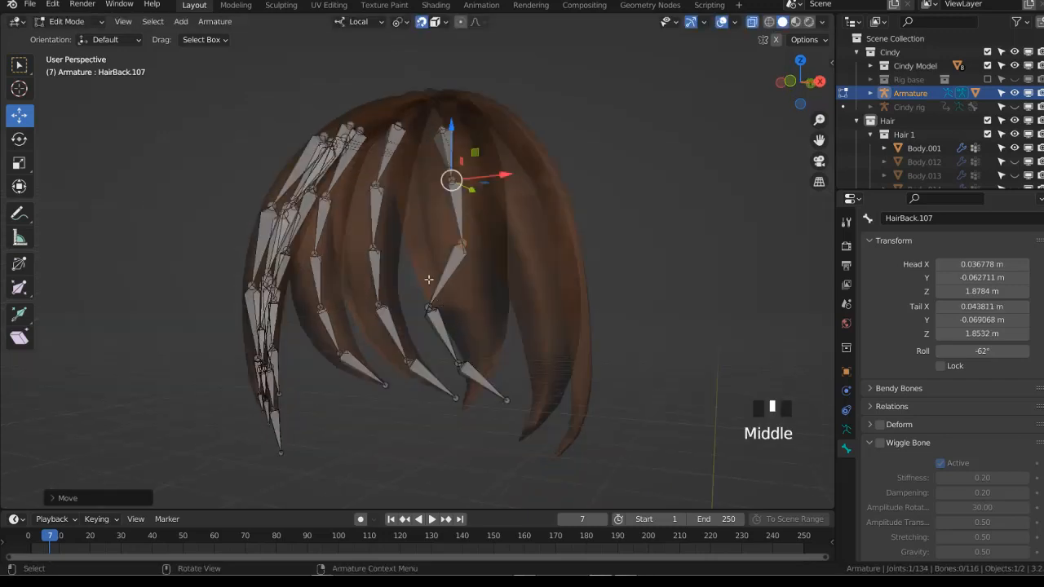
Align the eighth chain's fourth and fifth joints with the lower strand and place its end joint at the tip
click(435, 308)
key(g)
click(476, 305)
click(461, 362)
key(g)
click(484, 353)
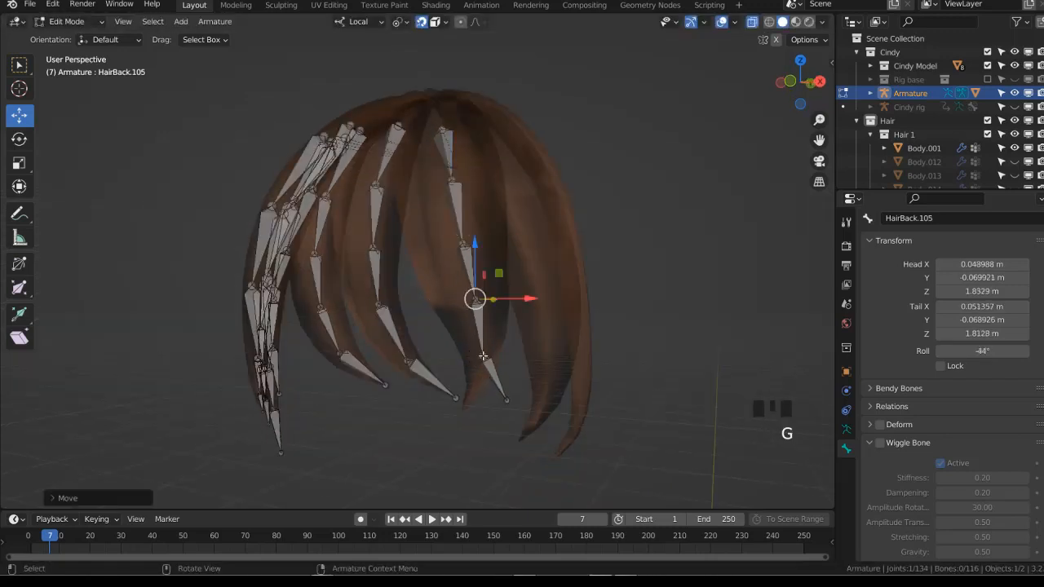
click(505, 393)
click(506, 399)
key(g)
click(466, 408)
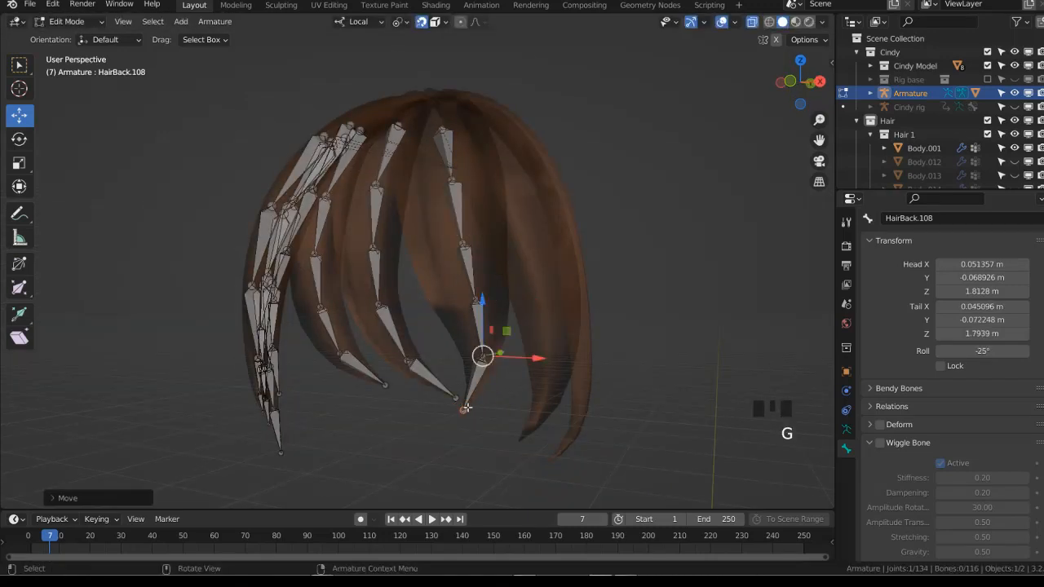
Duplicate the whole eighth bone chain and position the copy's root on the next strand
middle_drag(514, 351, 522, 369)
key(alt+z)
key(alt+z)
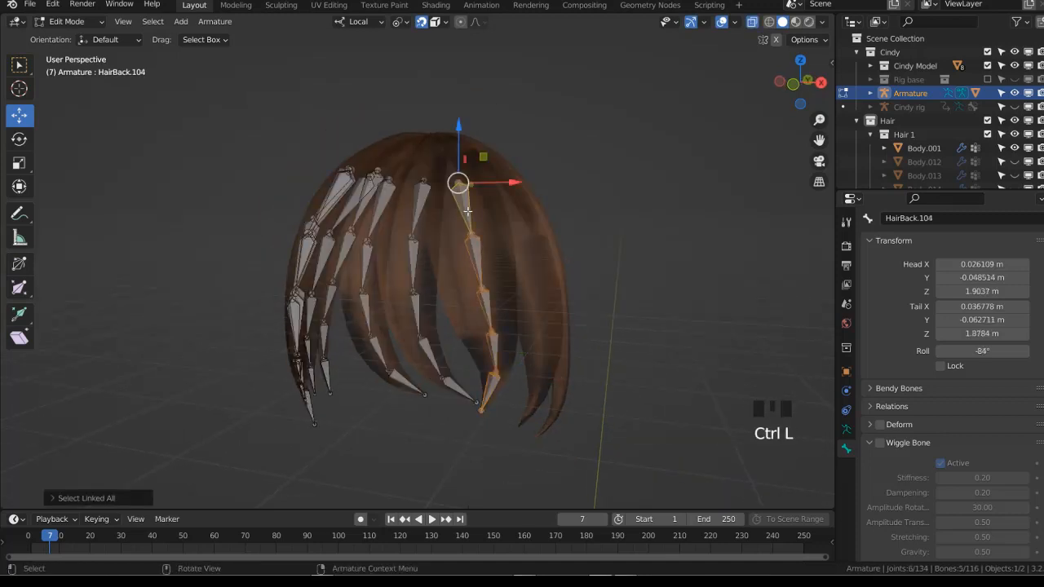
middle_drag(468, 203, 467, 232)
key(shift+d)
key(alt+z)
key(alt+z)
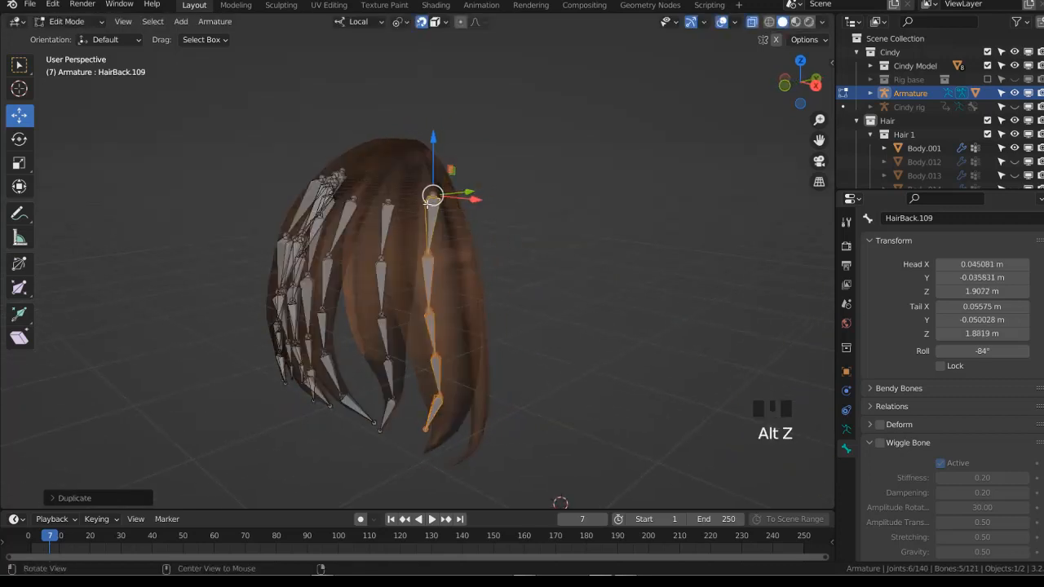
key(g)
click(432, 286)
Center the ninth chain's second and third joints within its strand
click(432, 266)
key(g)
click(431, 273)
click(424, 322)
key(g)
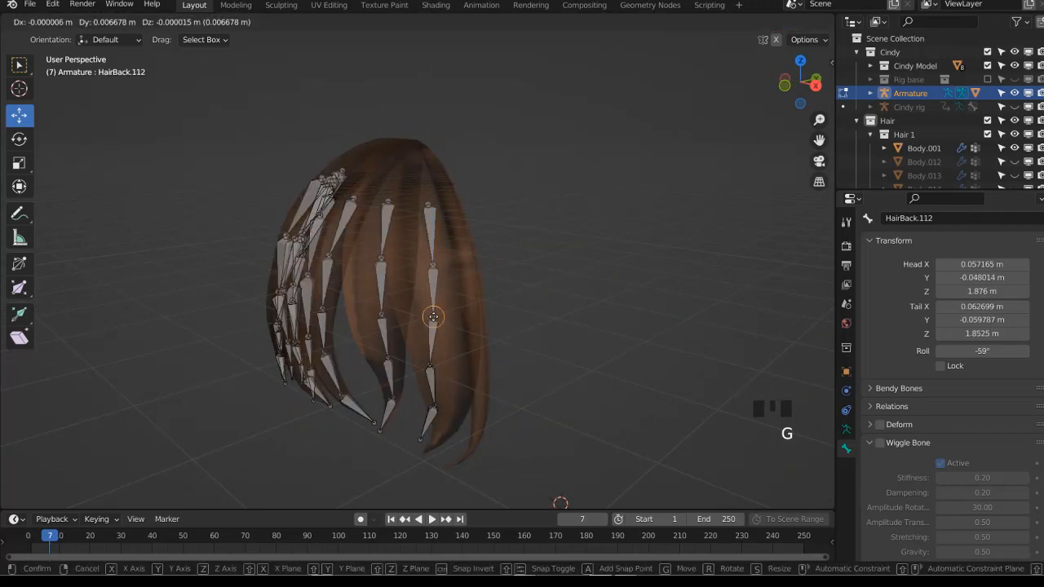
click(434, 314)
Bend the ninth chain's fourth and fifth joints along the strand and place its end joint at the tip
click(433, 365)
middle_drag(438, 364, 440, 336)
key(g)
click(444, 321)
click(422, 366)
key(g)
click(440, 328)
key(g)
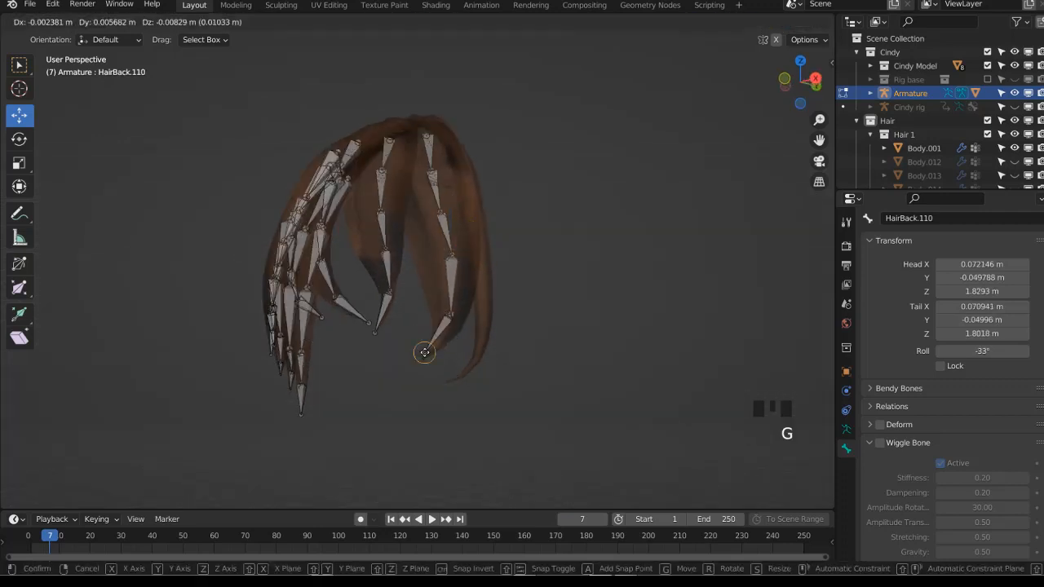
click(424, 351)
Readjust the ninth chain's middle and lower joints to follow the strand's curve more closely
key(g)
click(441, 261)
click(452, 287)
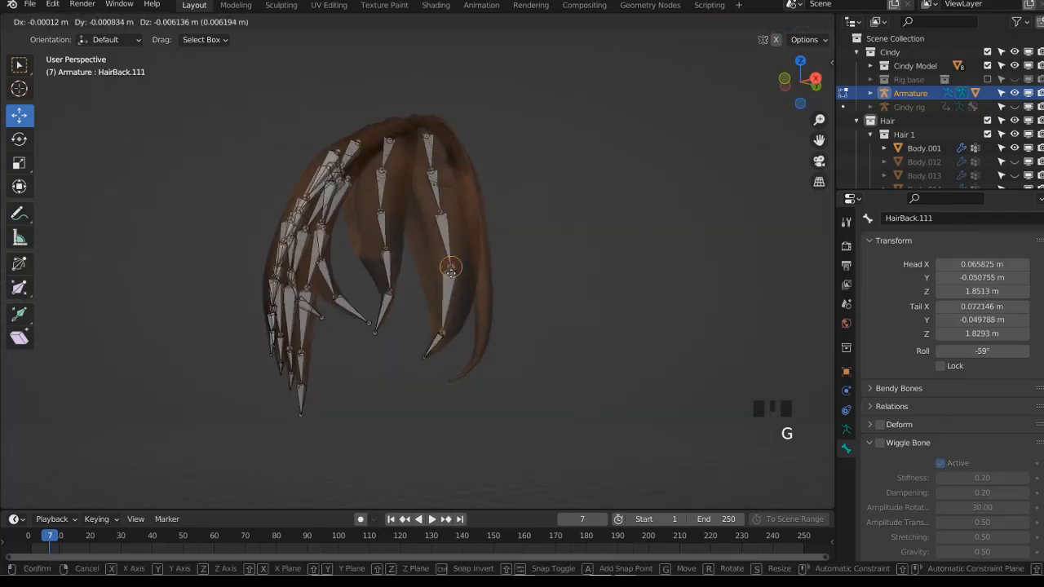
key(g)
click(441, 223)
middle_drag(441, 223, 403, 301)
click(448, 293)
key(g)
click(451, 295)
Duplicate the whole ninth bone chain and move the copy onto the last strand at the hair's edge
key(ctrl+l)
key(alt+z)
key(alt+z)
key(shift+d)
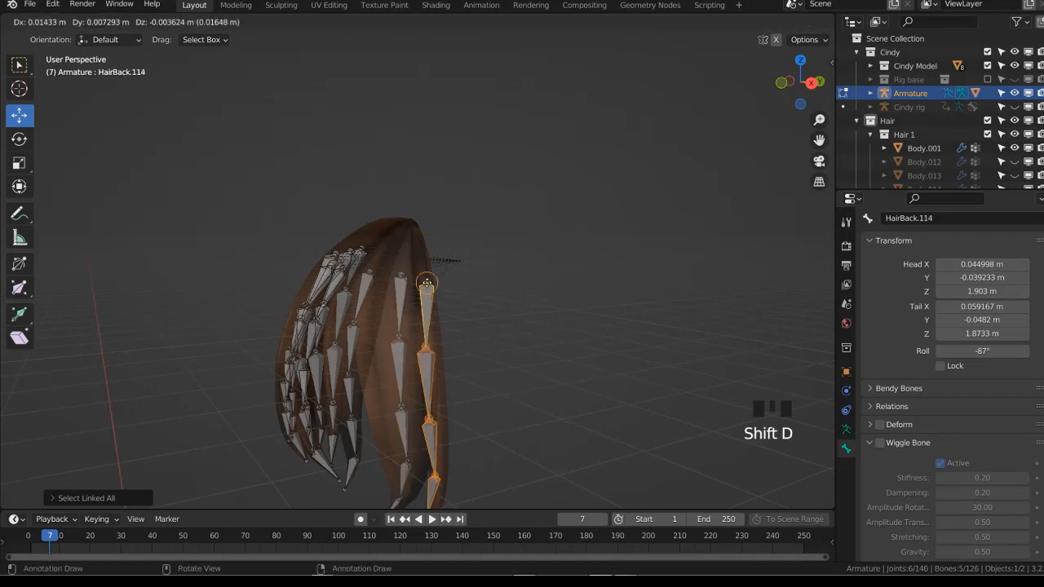
click(426, 288)
Move the tenth chain's second, third and fourth joints into the middle of the edge strand
key(g)
click(431, 398)
click(430, 402)
key(g)
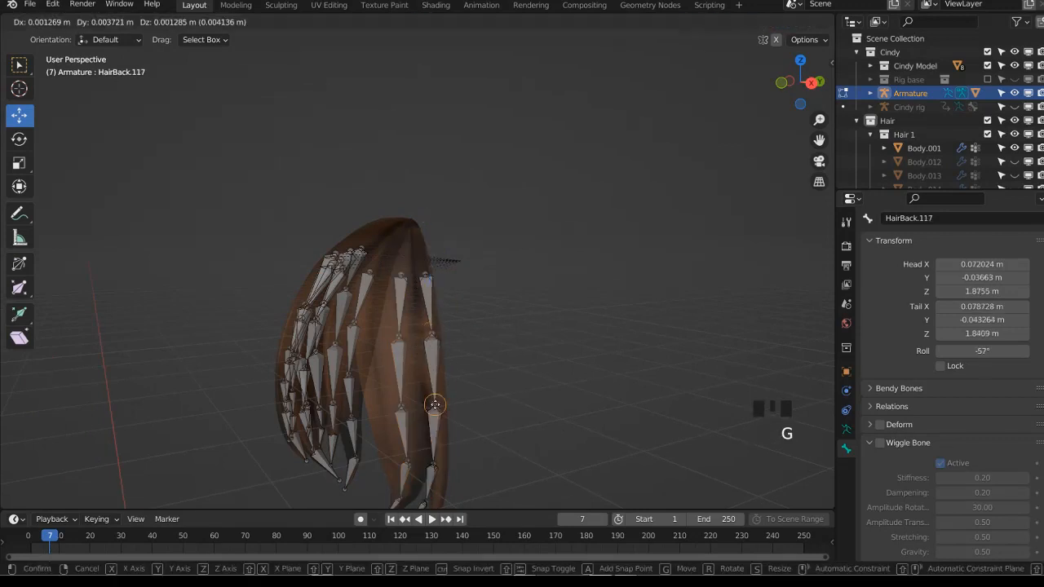
click(434, 403)
middle_drag(434, 403, 444, 385)
key(alt+z)
click(450, 417)
key(g)
click(457, 420)
Place the tenth chain's fifth joint and end joint along the curved tip and readjust its fourth joint
shift+middle_drag(457, 420, 457, 352)
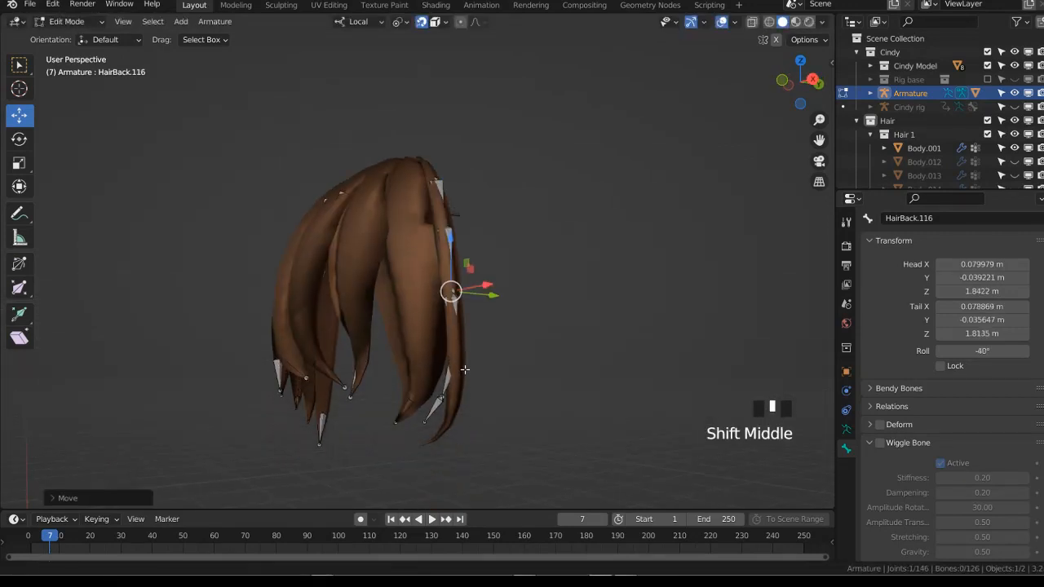
key(alt+z)
click(442, 399)
key(g)
click(450, 411)
click(425, 420)
key(g)
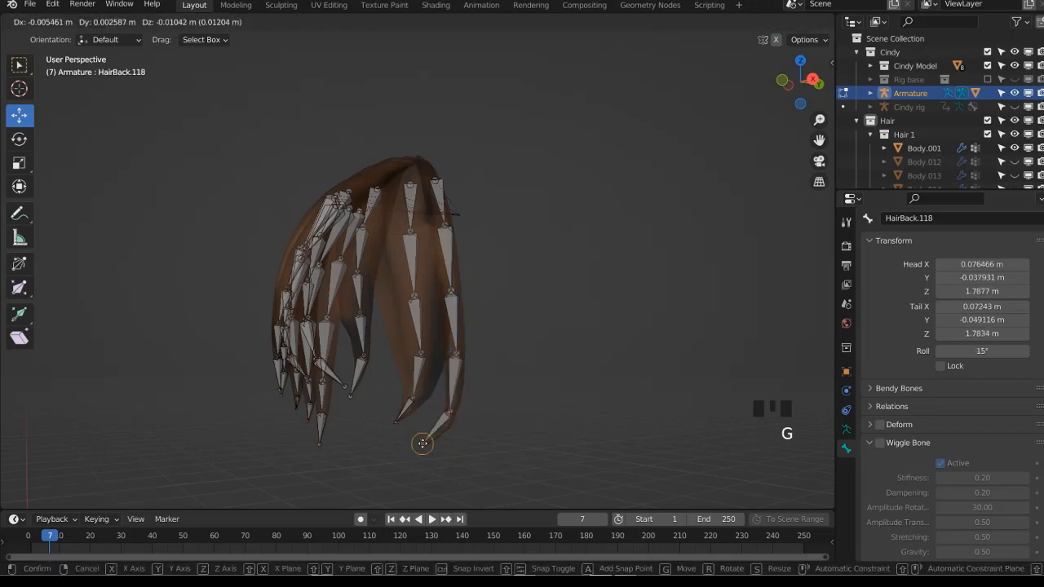
click(422, 443)
key(g)
click(457, 354)
Switch the armature from Edit Mode to Object Mode
middle_drag(457, 354, 539, 365)
key(ctrl+Tab)
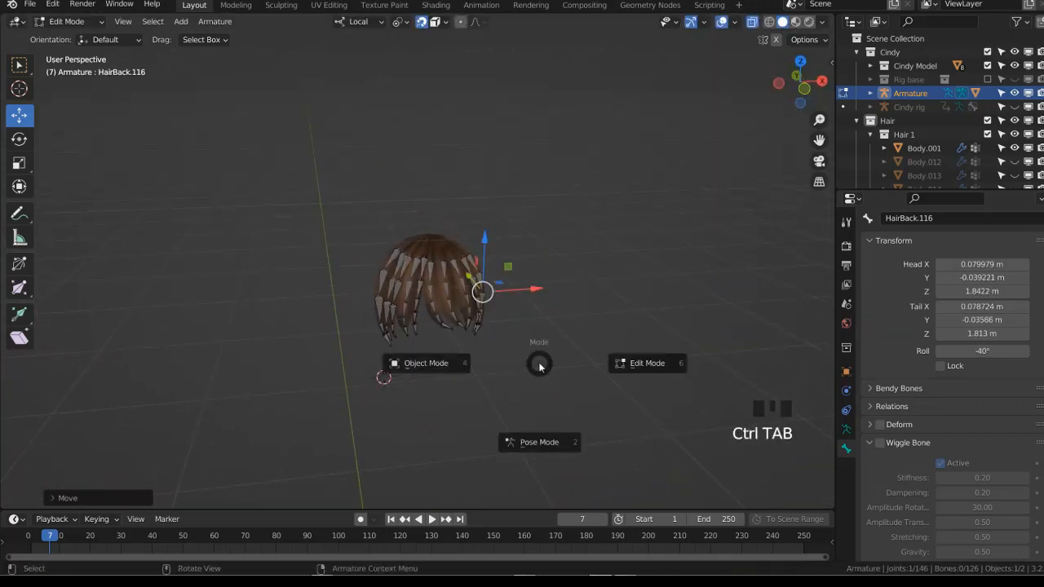
click(449, 359)
Try Weight Paint mode on the hair mesh together with the armature
key(alt+z)
shift+click(488, 321)
key(ctrl+Tab)
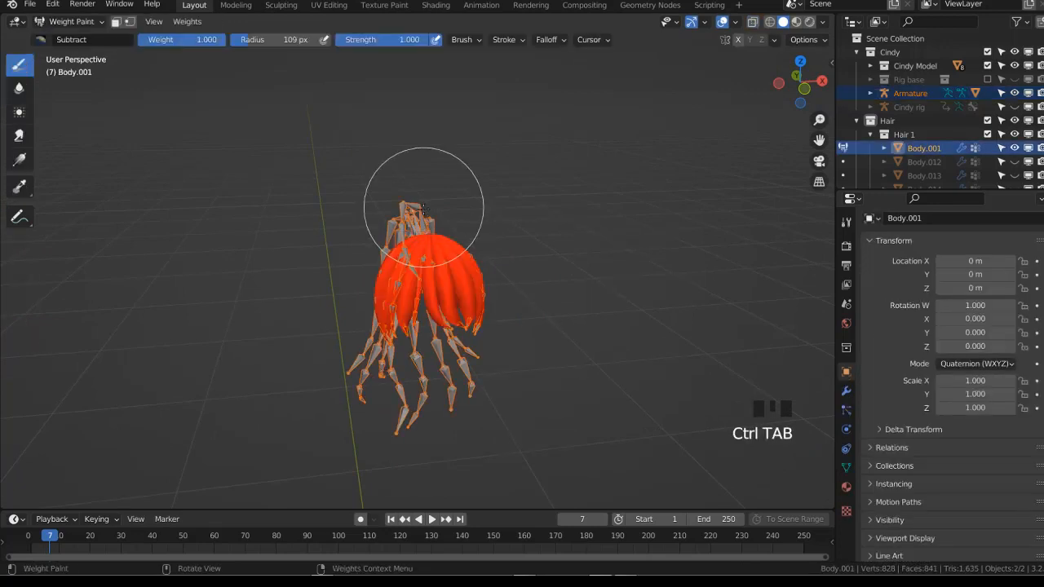
key(alt+z)
key(ctrl+Tab)
Save the file and parent the hair mesh Body.001 to the armature
key(ctrl+s)
key(alt+z)
click(453, 219)
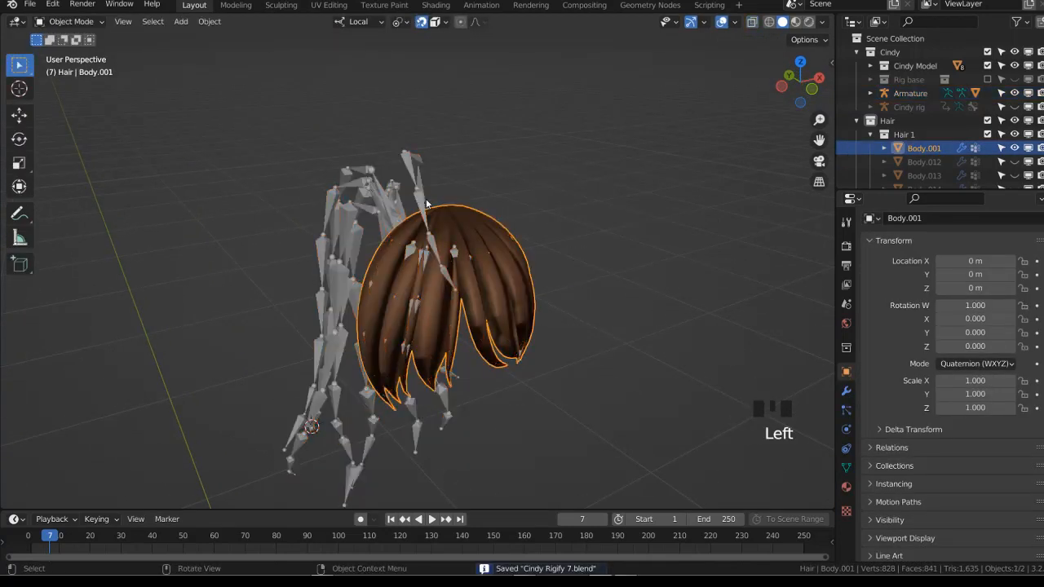
shift+click(416, 198)
key(ctrl+p)
click(413, 198)
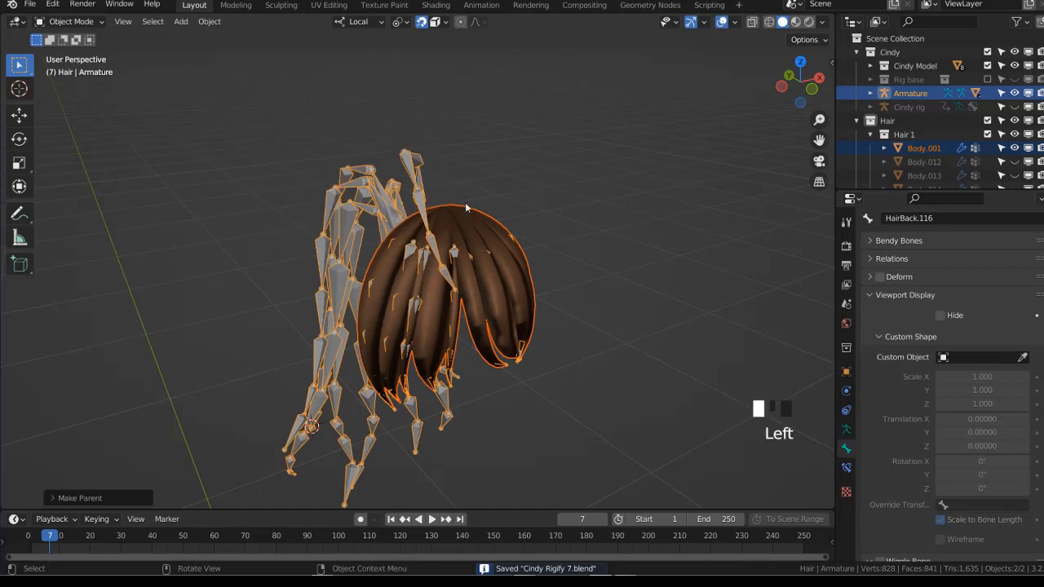
Delete the existing vertex groups of the hair mesh Body.001
click(924, 148)
click(846, 468)
click(1037, 280)
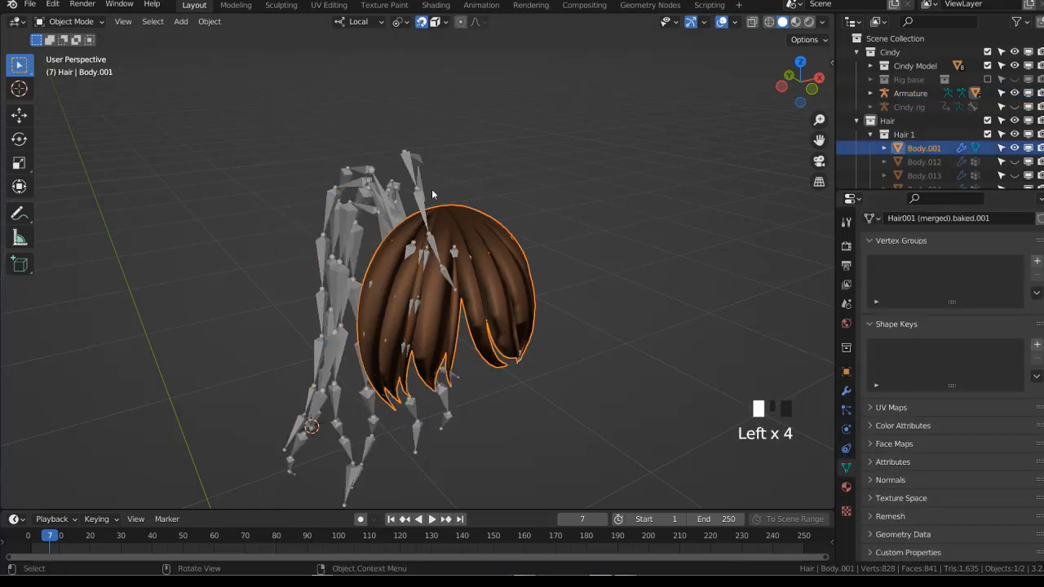
Enter Weight Paint mode on the hair mesh with the armature selected and pick the Hair base bone
shift+click(432, 189)
click(470, 207)
shift+click(483, 216)
key(ctrl+Tab)
middle_drag(477, 128, 522, 134)
ctrl+click(407, 240)
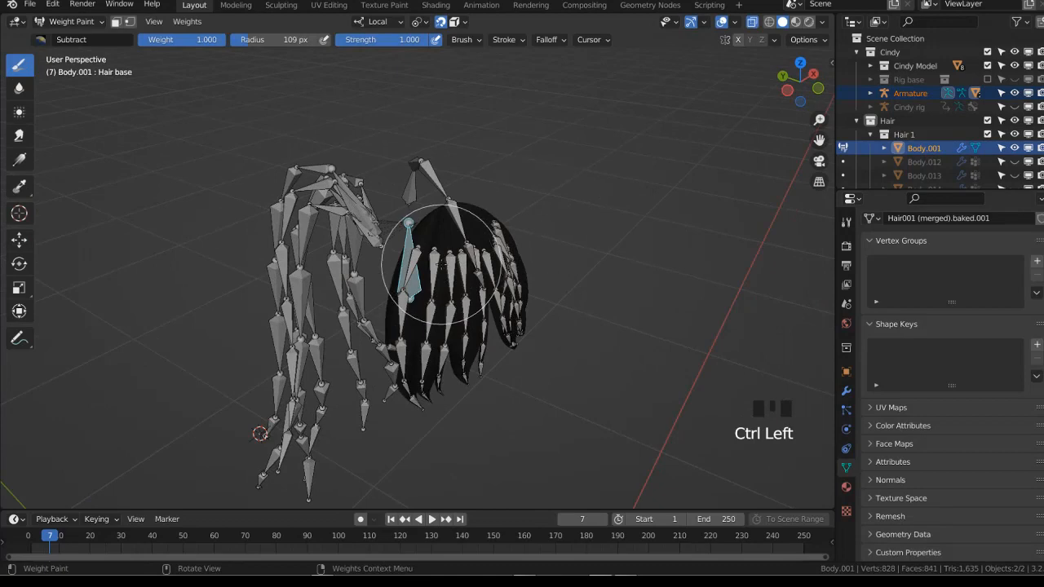
key(ctrl+Tab)
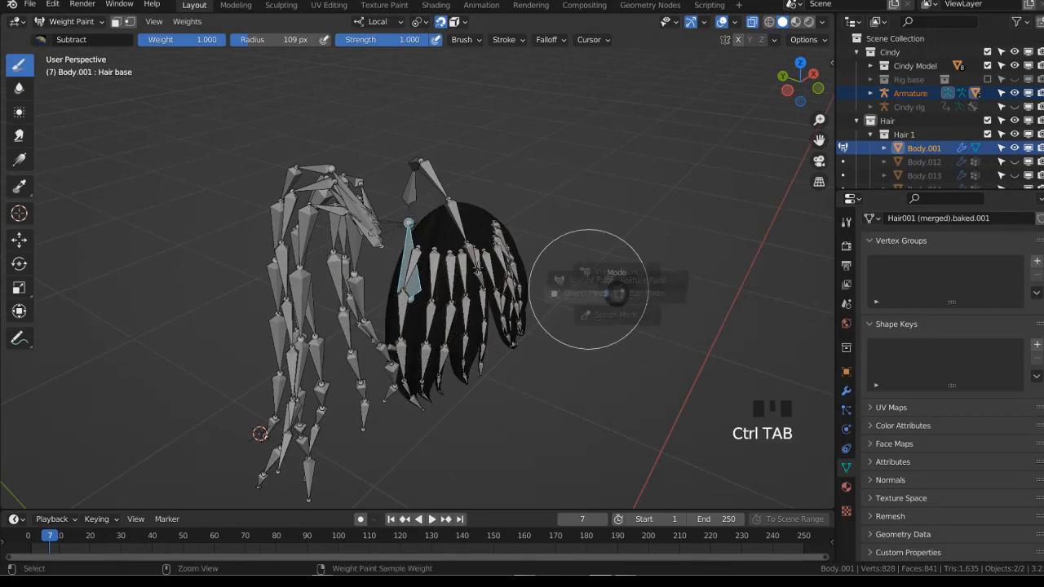
Put the armature in Pose Mode and select all linked bones of the chains on the hair mesh
click(446, 187)
key(ctrl+Tab)
middle_drag(499, 276, 539, 280)
key(alt+z)
key(alt+z)
click(438, 304)
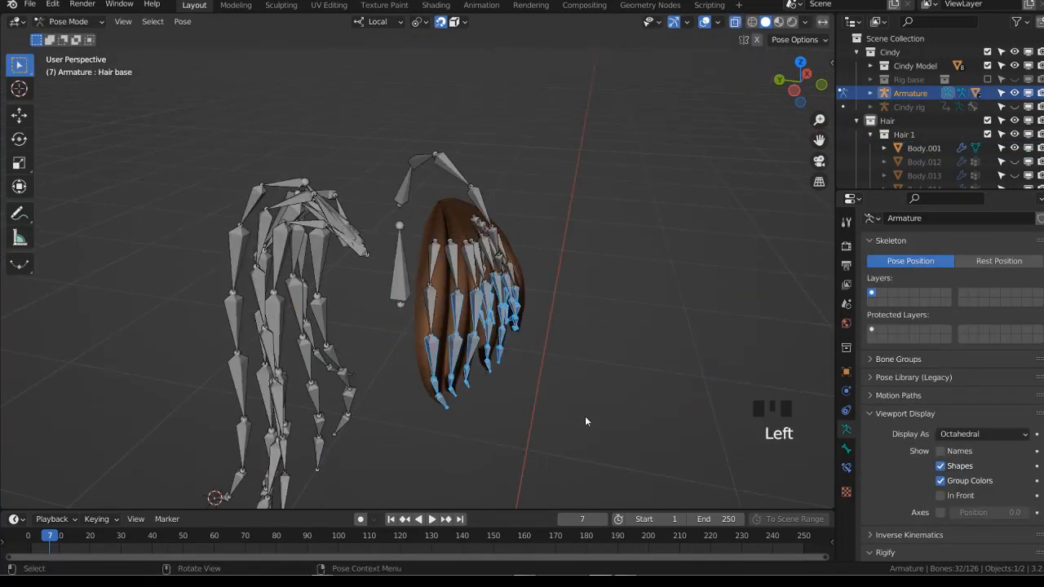
key(ctrl+l)
mouse_move(582, 392)
middle_down()
mouse_move(517, 328)
mouse_move(562, 321)
middle_up()
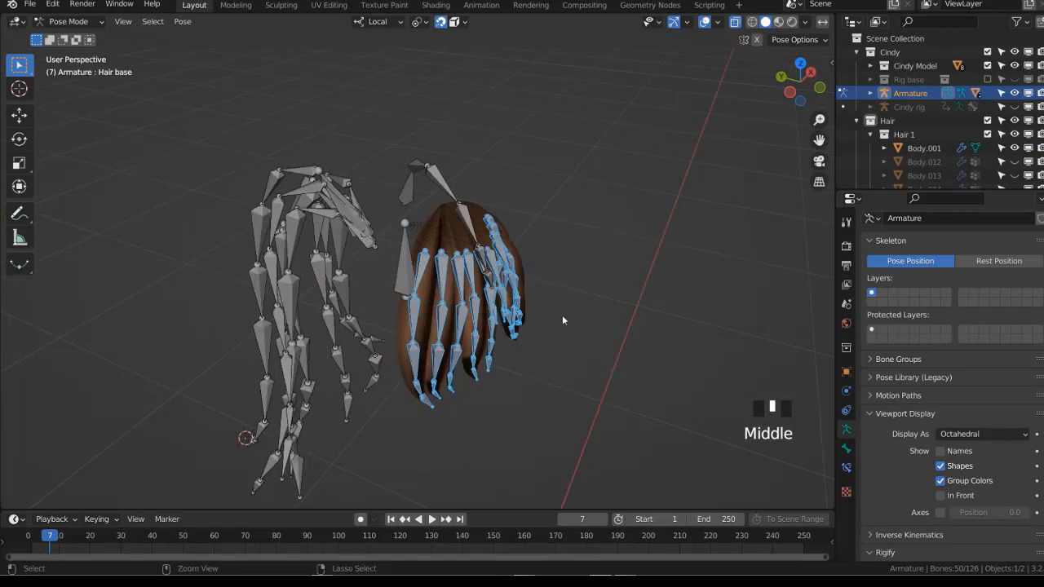
Try to open the hair mesh alone in Weight Paint mode
shift+click(474, 249)
key(ctrl+Tab)
key(ctrl+Tab)
shift+click(474, 249)
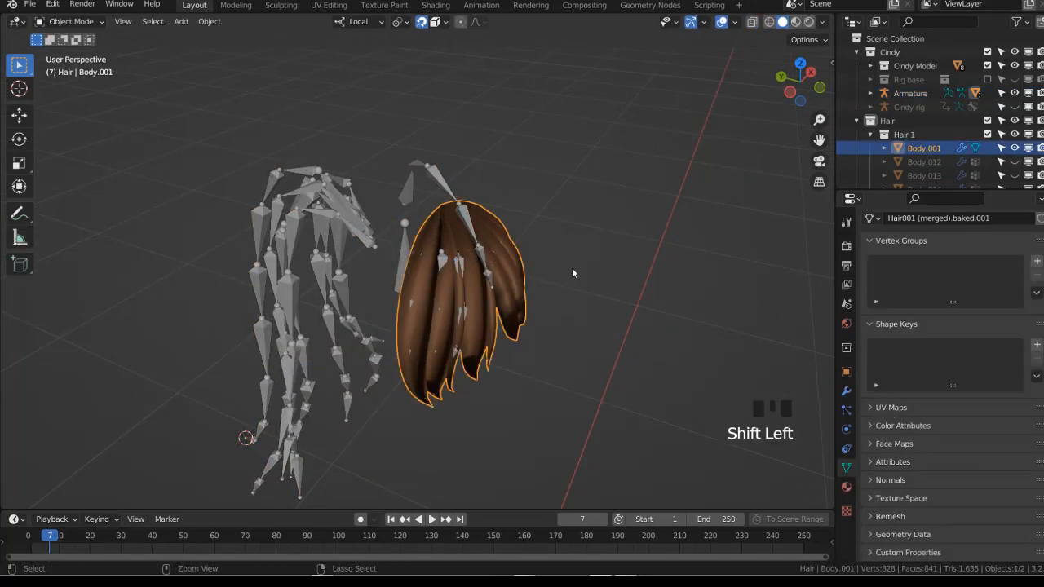
key(ctrl+Tab)
key(alt+z)
key(alt+z)
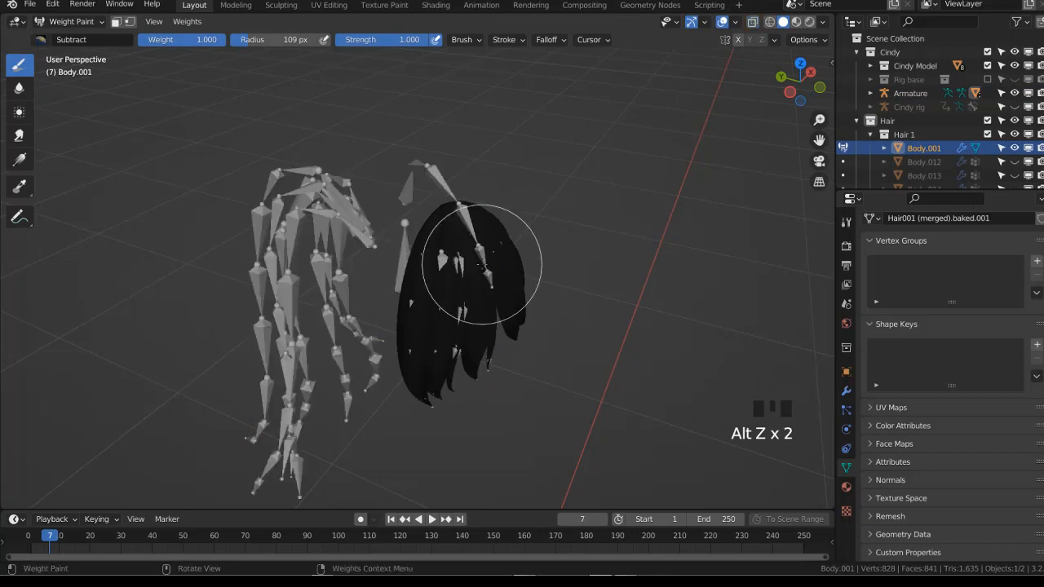
Put the armature in Pose Mode with the hair bones selected and enter Weight Paint mode on hair mesh Body.001
key(alt+z)
key(ctrl+Tab)
click(458, 268)
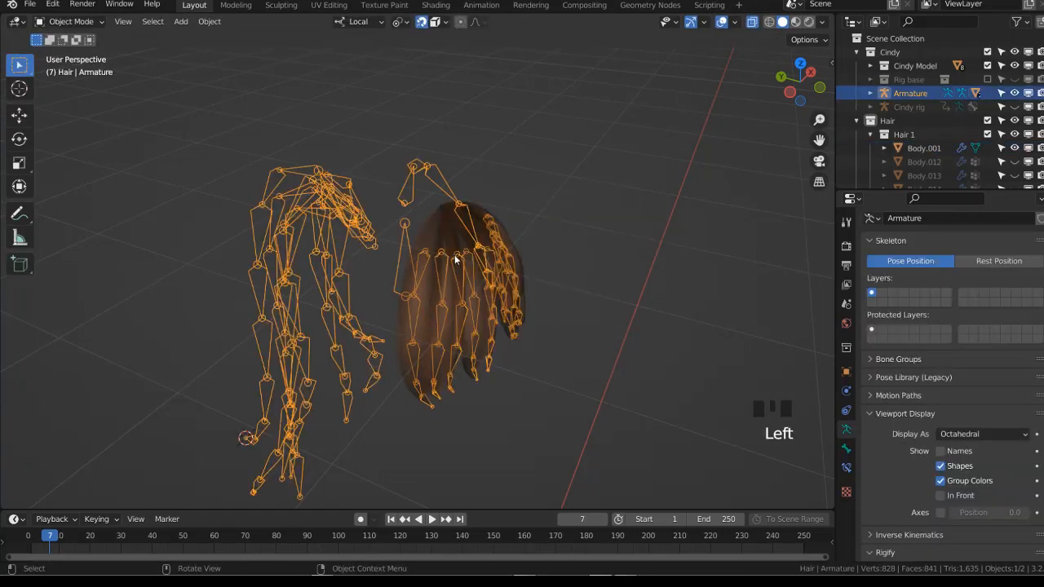
key(ctrl+Tab)
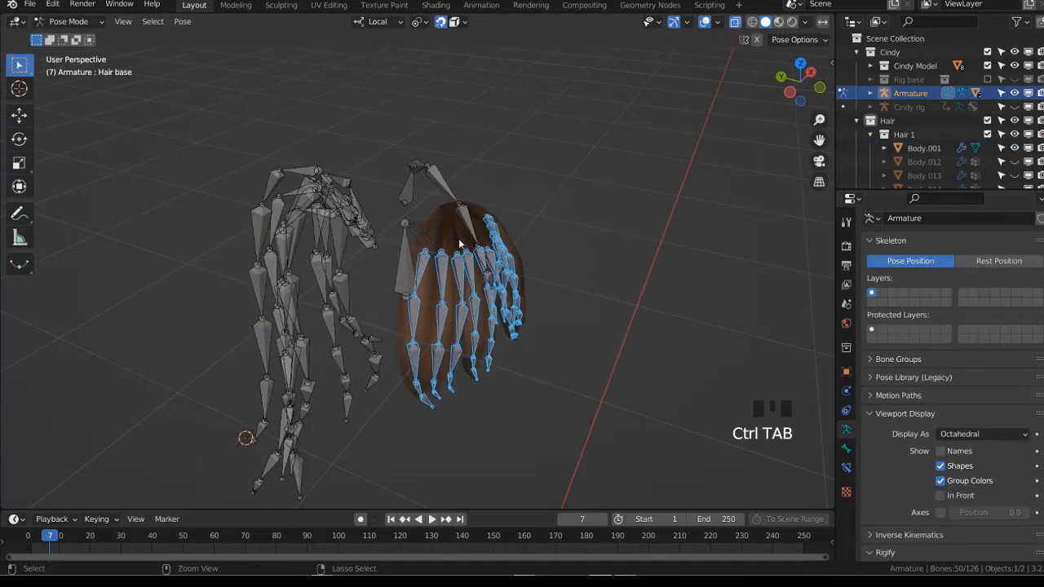
shift+click(476, 237)
key(ctrl+Tab)
Try to assign automatic weights from the selected hair bones to Body.001 and test-rotate the bones
click(186, 22)
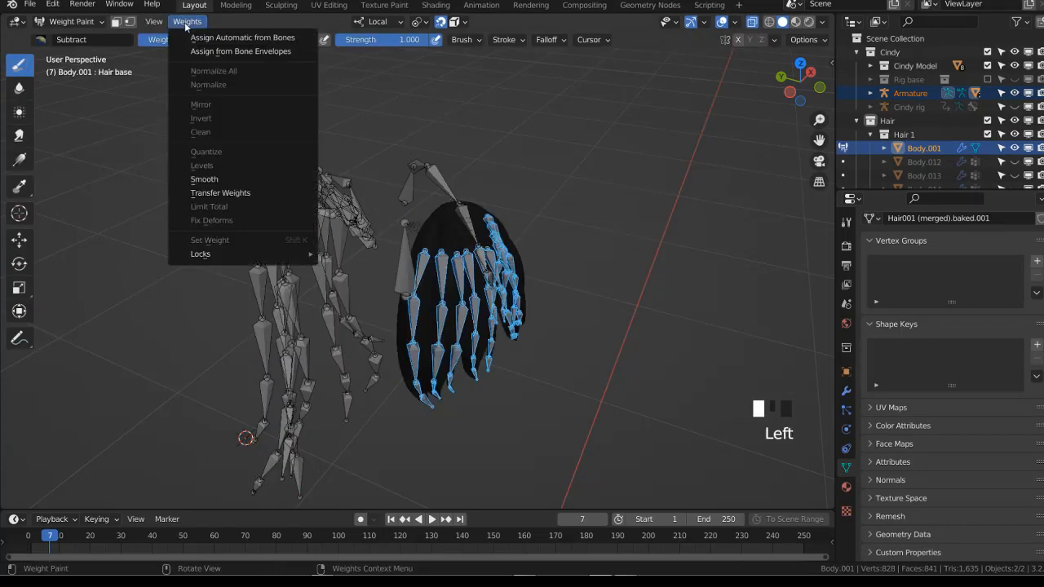
middle_drag(483, 318, 462, 328)
middle_drag(486, 366, 459, 365)
key(r)
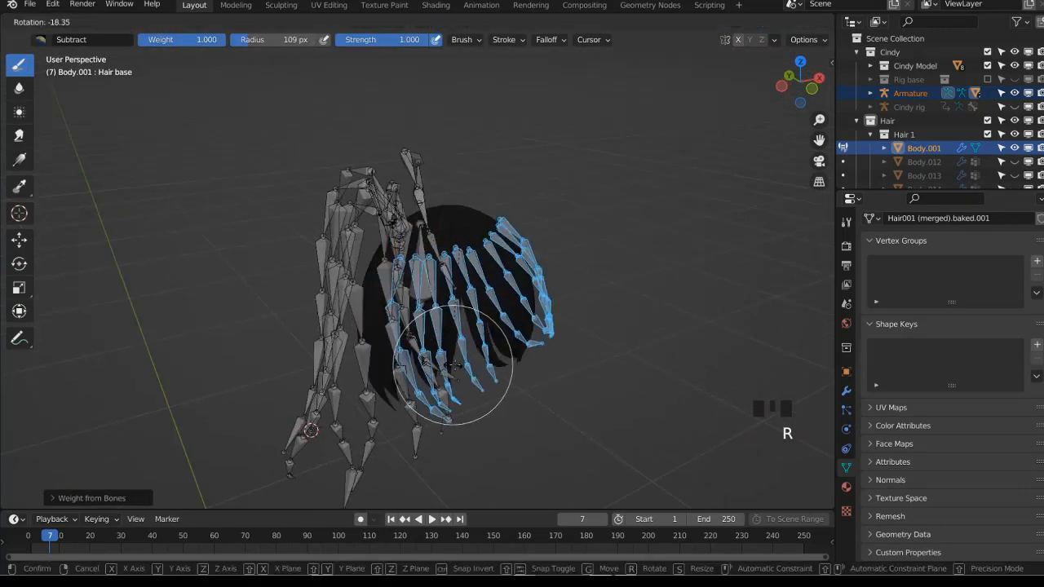
right_click(433, 375)
Select hair mesh Body.001 and the armature in Object Mode, parent the mesh to the armature, and turn off X-ray
key(ctrl+Tab)
click(471, 235)
shift+click(425, 210)
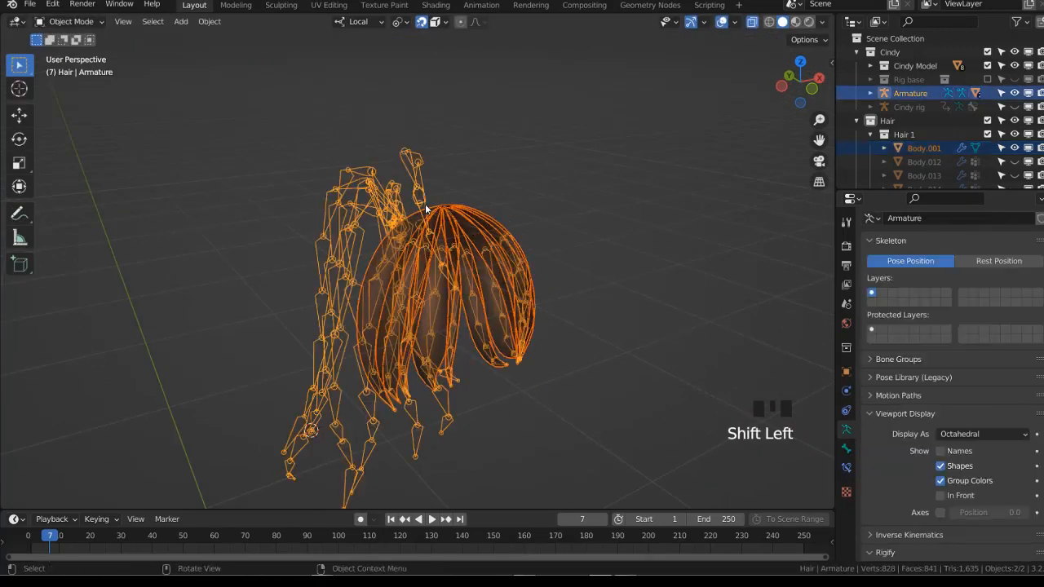
key(ctrl+p)
click(425, 205)
key(alt+z)
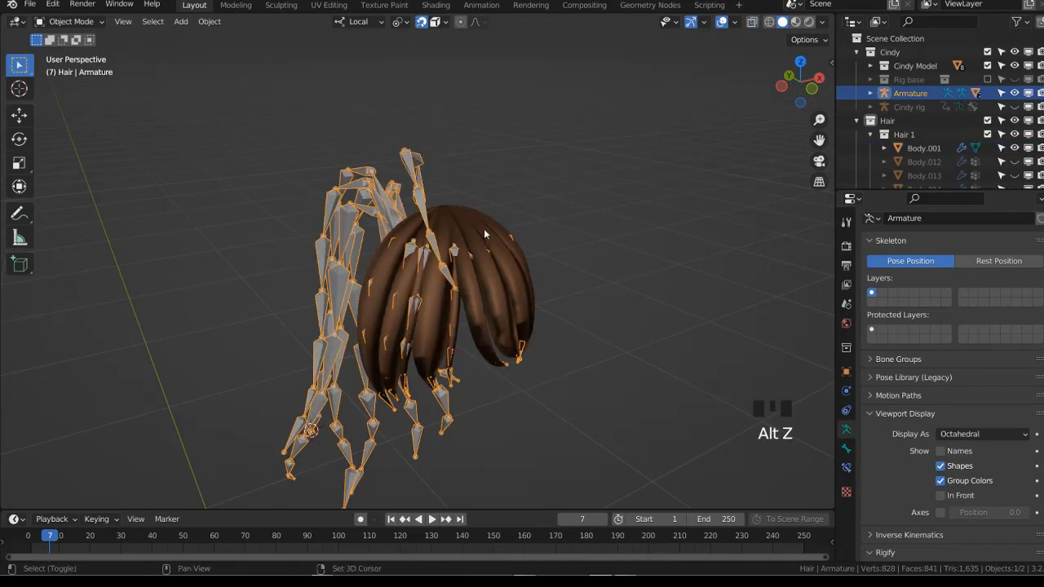
Make HairBack.074 the active bone in Pose Mode and copy its Deform setting to the selected hair bones
shift+click(484, 229)
click(423, 206)
key(ctrl+Tab)
middle_drag(545, 265, 594, 276)
shift+click(445, 252)
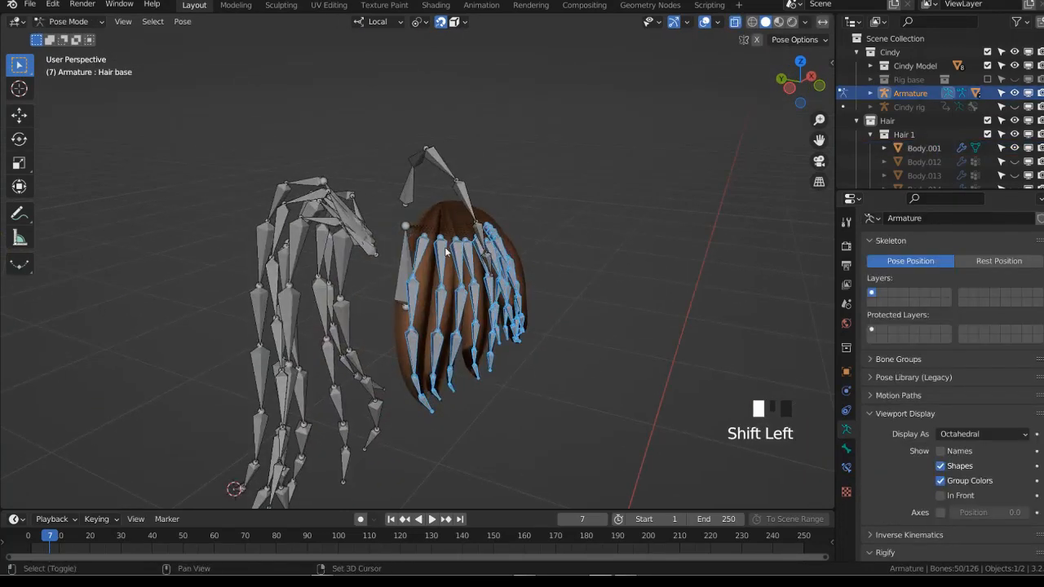
click(846, 449)
right_click(882, 485)
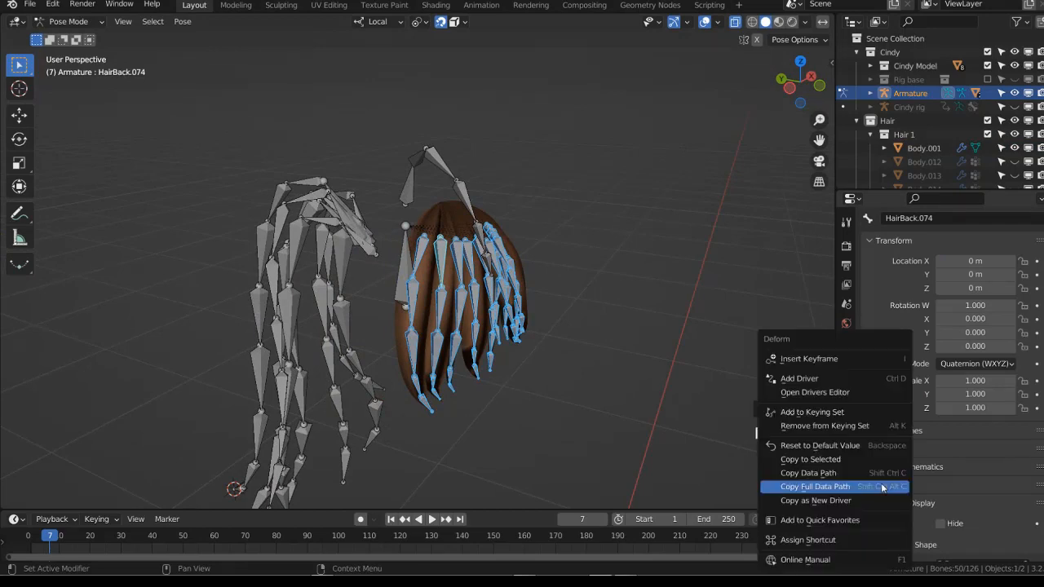
Enter Weight Paint mode on Body.001, assign automatic weights from the selected bones, and test-rotate them
shift+click(524, 314)
key(ctrl+Tab)
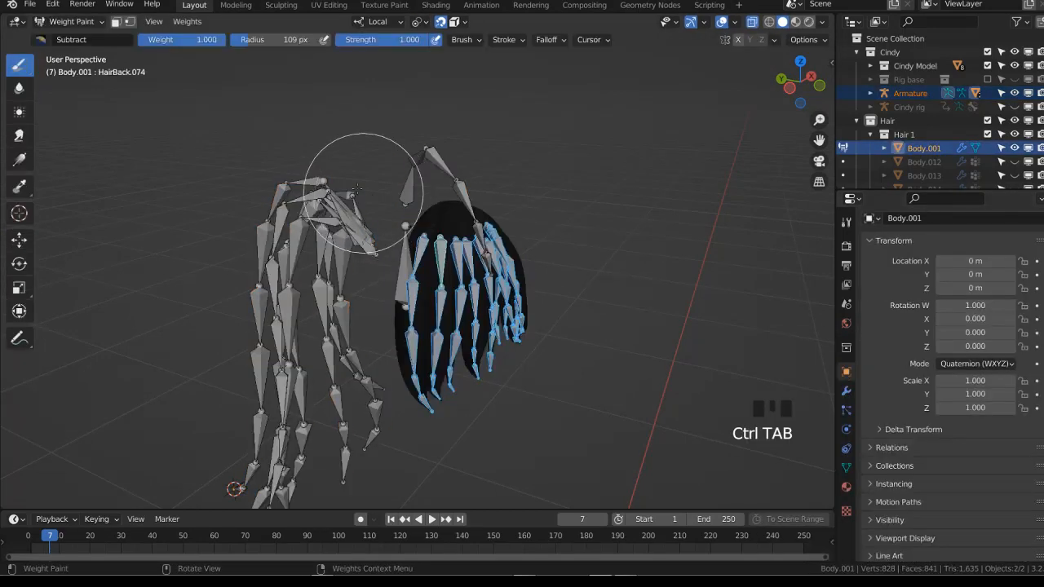
click(178, 25)
click(236, 35)
middle_drag(588, 315, 572, 306)
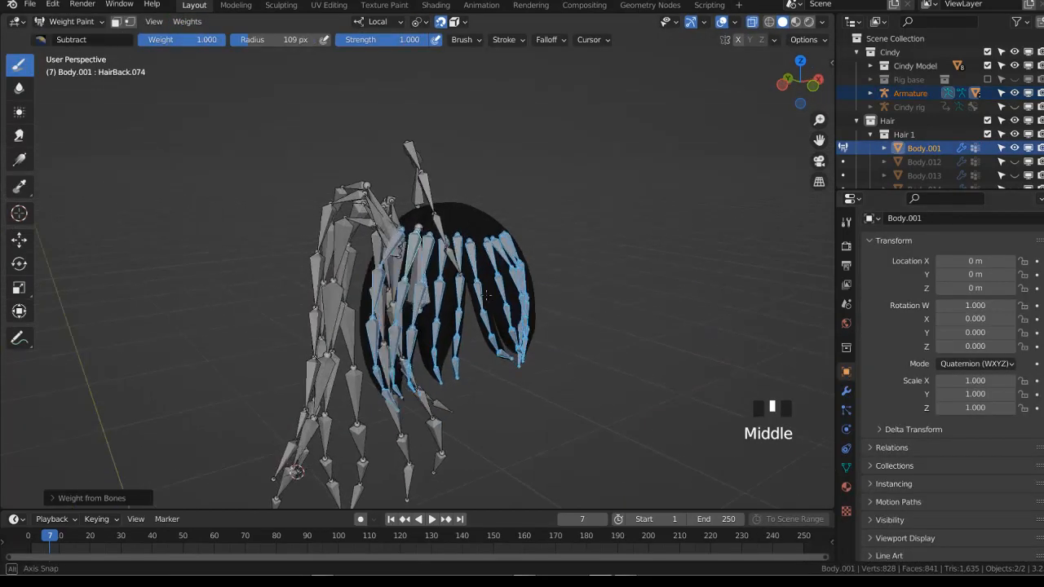
key(r)
right_click(532, 306)
Change the transform pivot point, turn off X-ray, and test-rotate all selected hair bones together
click(416, 22)
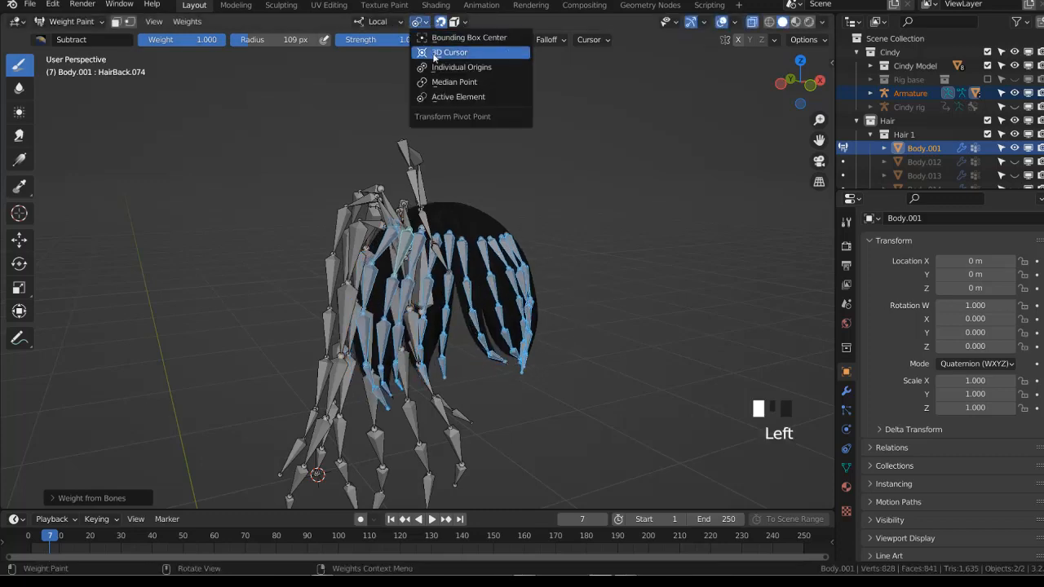
click(435, 54)
key(alt+z)
middle_drag(545, 296, 513, 305)
key(r)
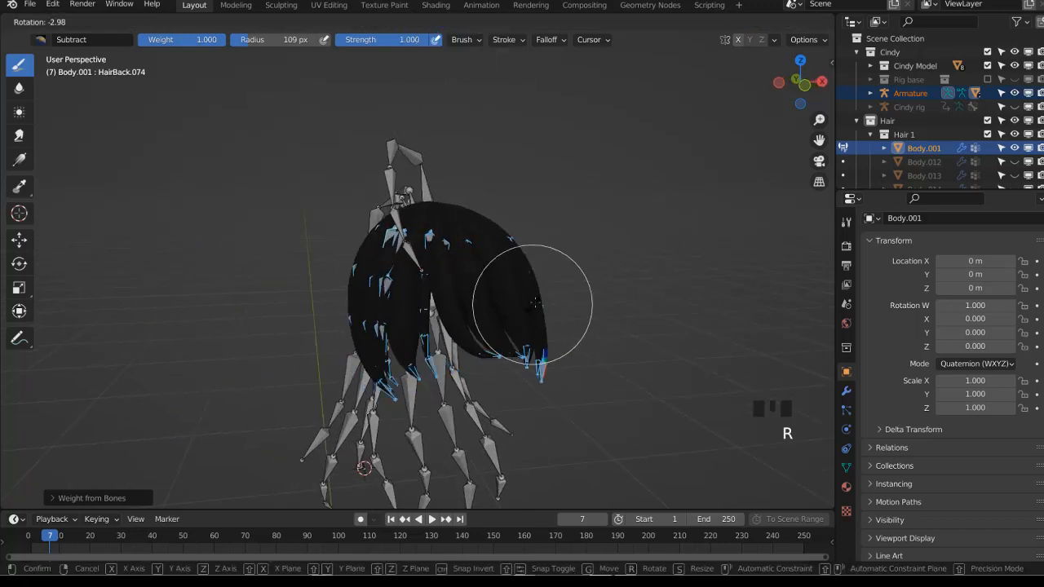
right_click(506, 327)
Test the front strand weights by rotating HairBack.098, the other bones up its strand, and the Hair base bone
ctrl+click(468, 357)
key(r)
right_click(488, 347)
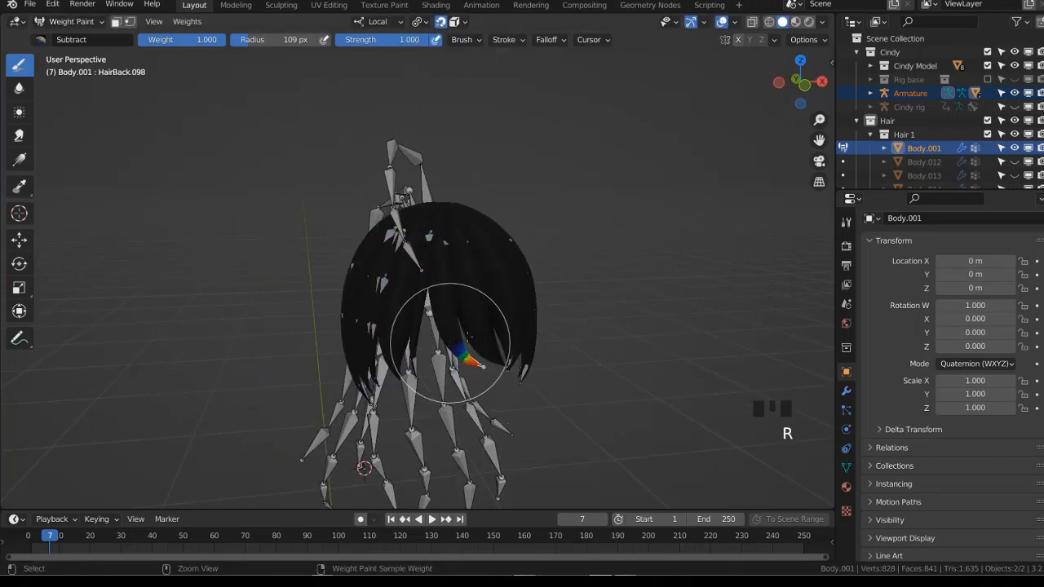
ctrl+click(444, 342)
key(r)
right_click(490, 336)
ctrl+click(450, 314)
key(r)
right_click(477, 312)
ctrl+click(426, 272)
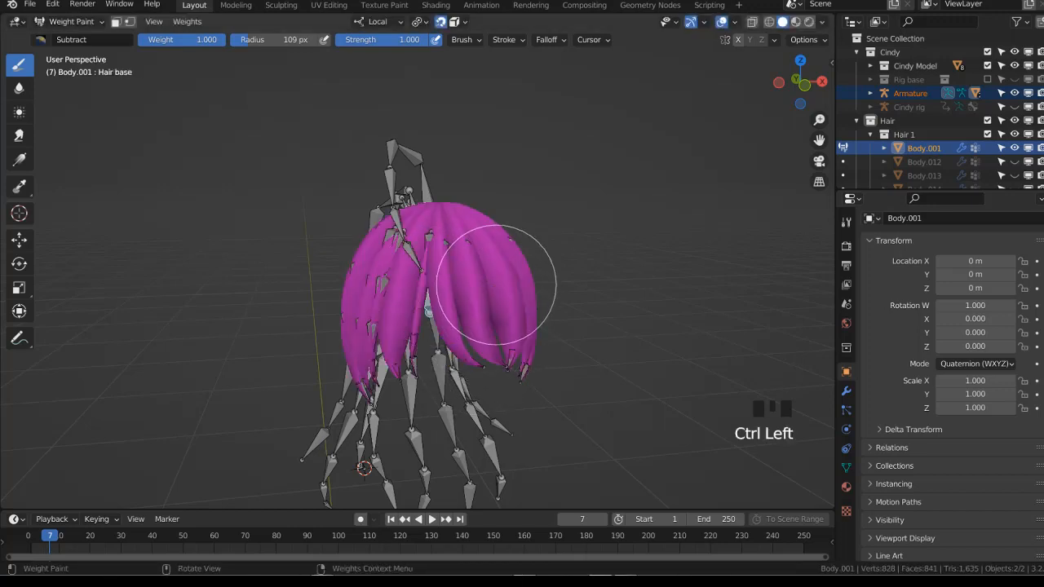
key(r)
right_click(441, 299)
Test the back strand weights by rotating HairBack.072, HairBack.077, HairBack.082 and a neighbouring lower bone
middle_drag(423, 301, 464, 310)
ctrl+click(457, 322)
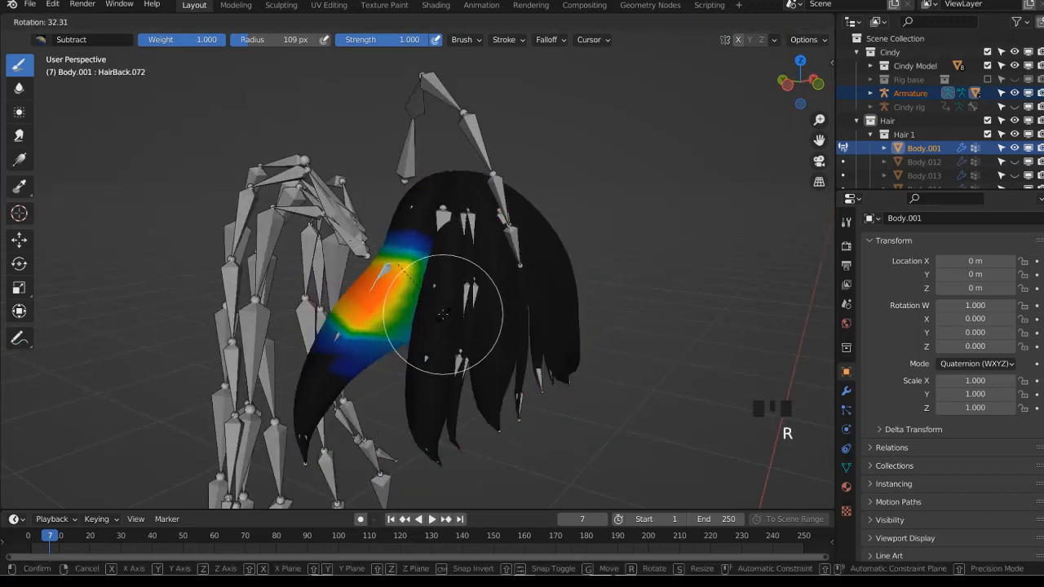
right_click(483, 324)
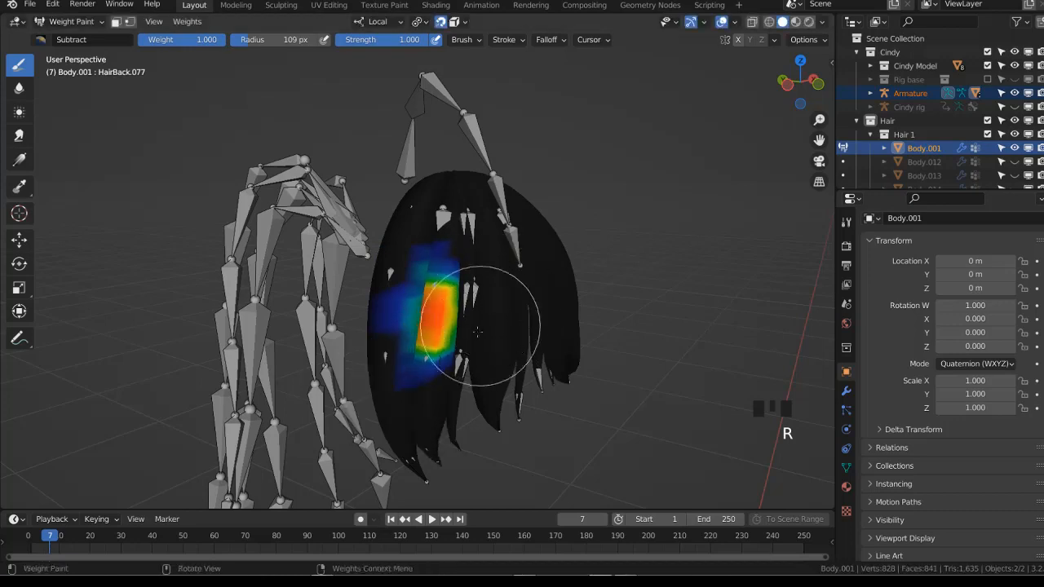
ctrl+click(460, 366)
key(r)
right_click(493, 347)
ctrl+click(473, 301)
key(r)
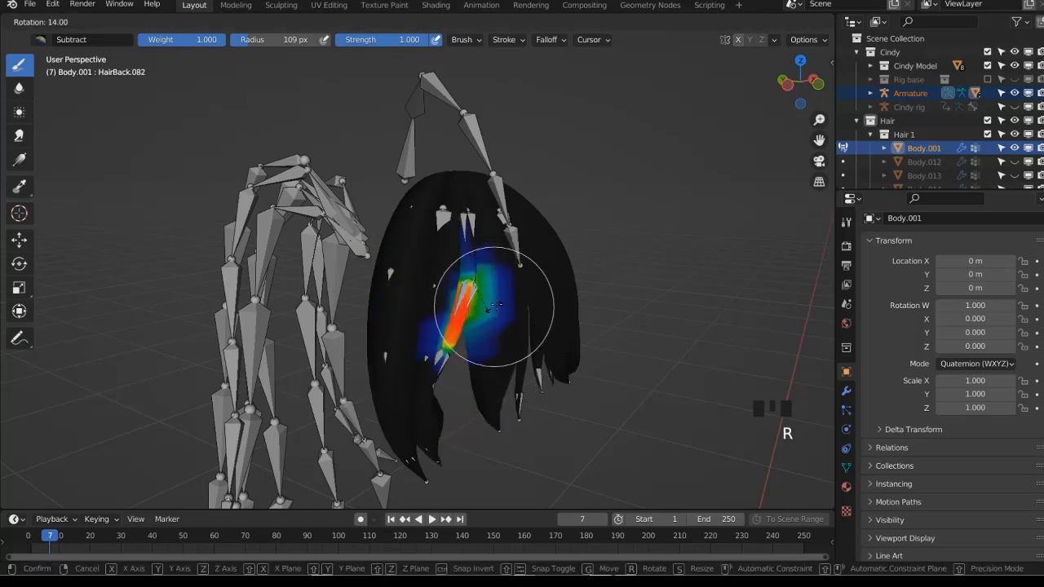
right_click(500, 305)
Pick the Hair base bone and make a blank brush stroke to create its vertex group on Body.001
middle_drag(462, 215, 473, 232)
ctrl+click(397, 240)
click(661, 237)
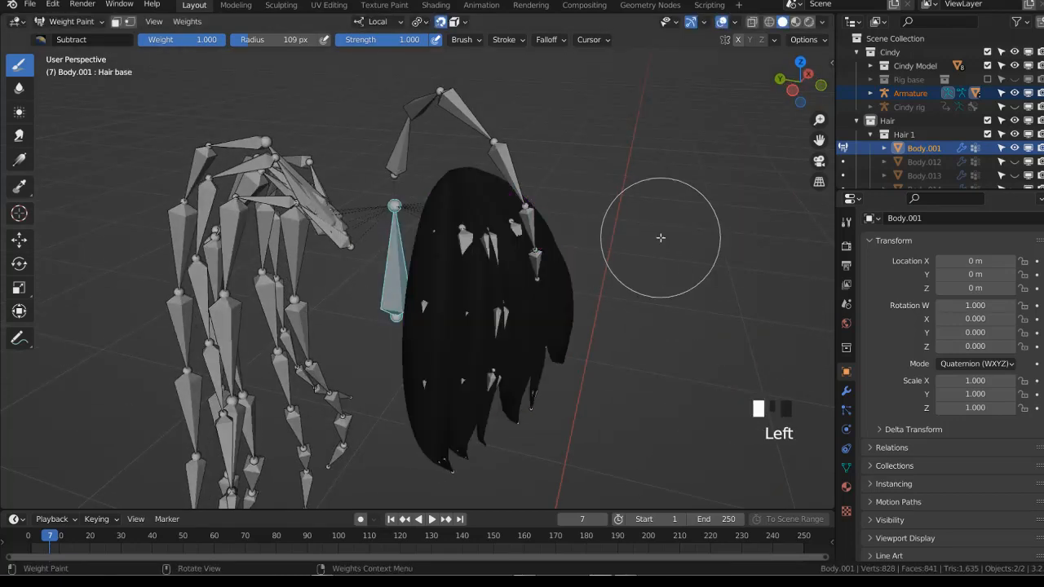
In Edit Mode, circle-select the crown of the hair mesh through X-ray down to the strand roots
key(Tab)
middle_drag(641, 238, 510, 246)
key(alt+z)
key(c)
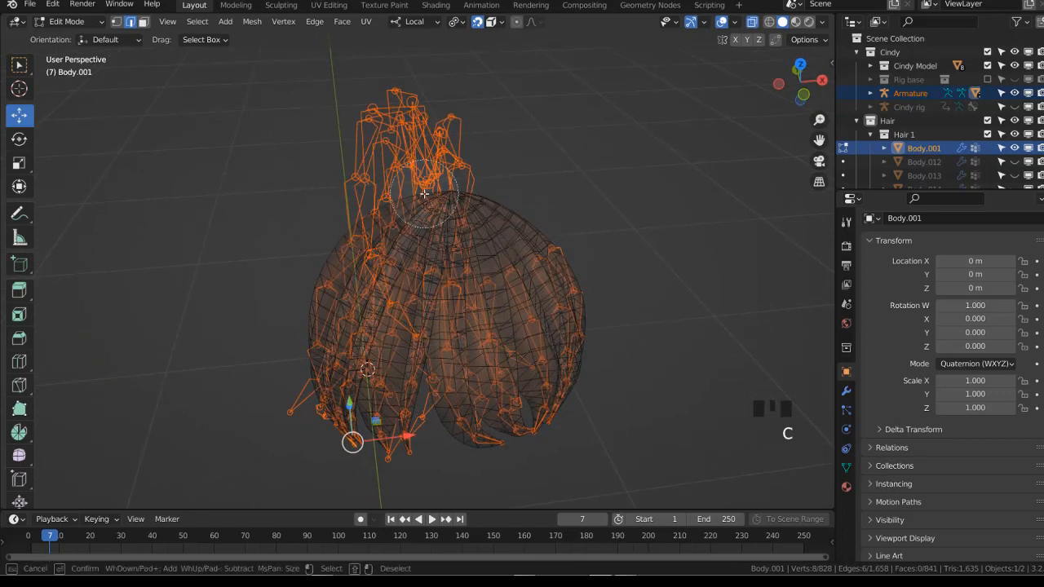
drag(420, 198, 430, 193)
right_click(451, 194)
key(alt+z)
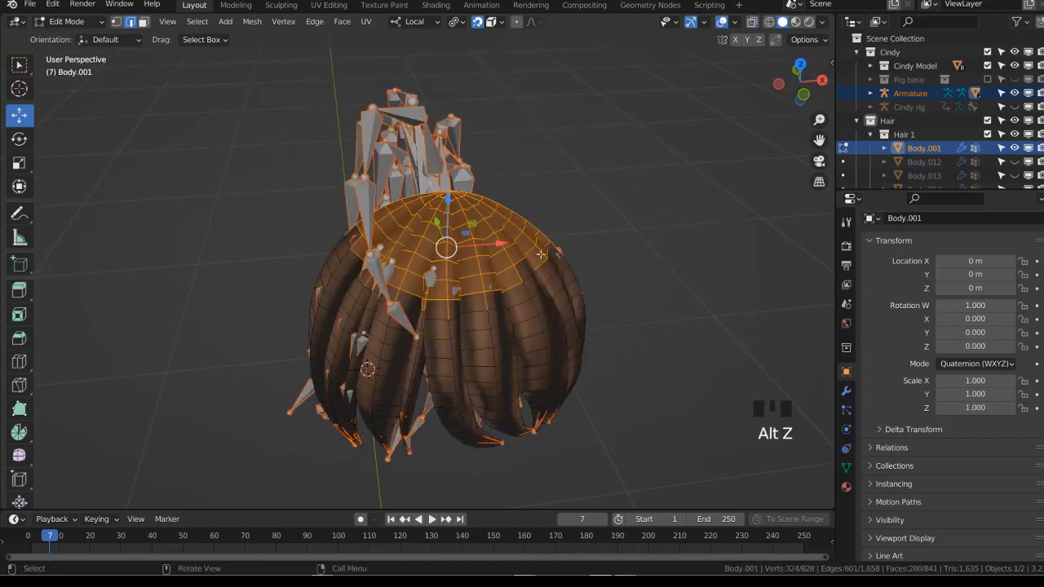
Assign the selected crown vertices to the Hair base vertex group at weight 1.000
click(847, 468)
key(Tab)
key(alt+z)
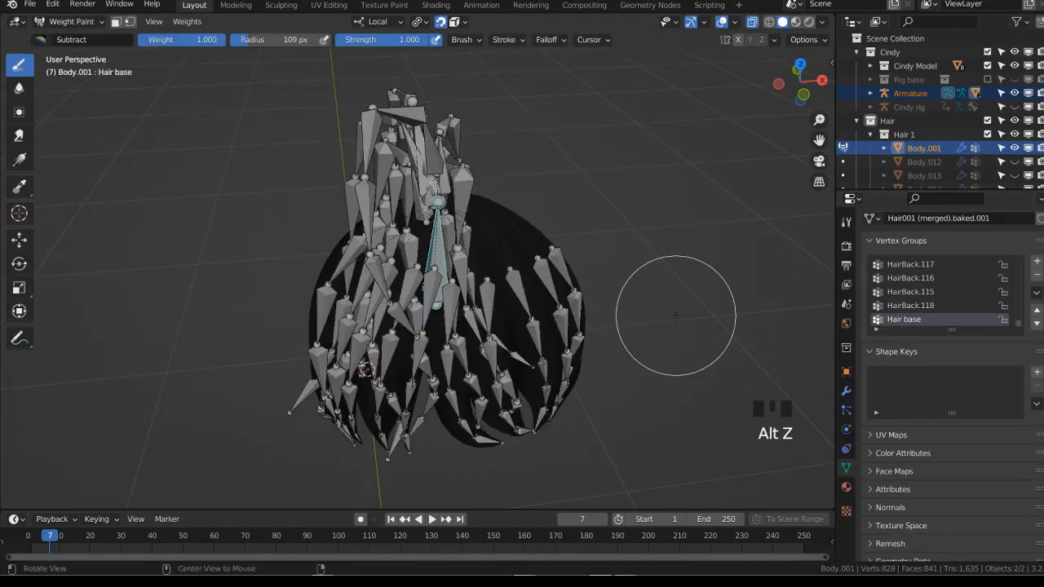
key(Tab)
click(889, 356)
key(Tab)
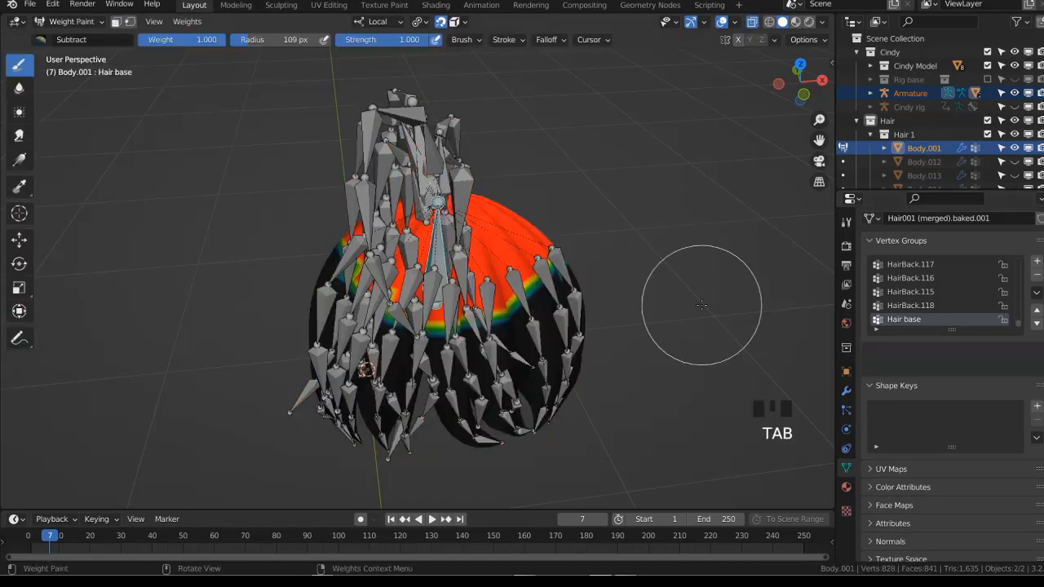
Smooth the Hair base weights on the hair mesh and turn off X-ray
click(1037, 292)
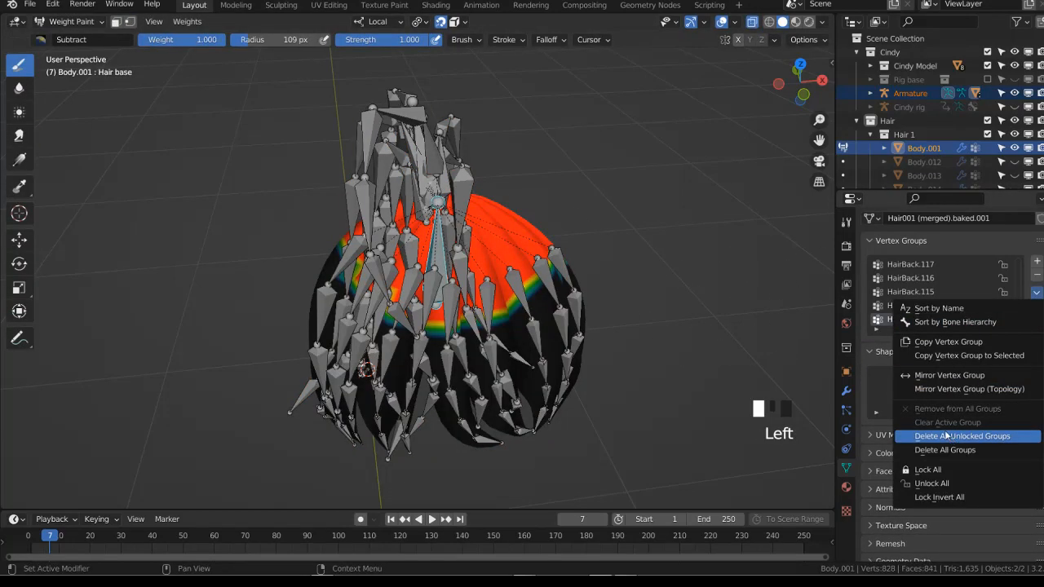
click(911, 323)
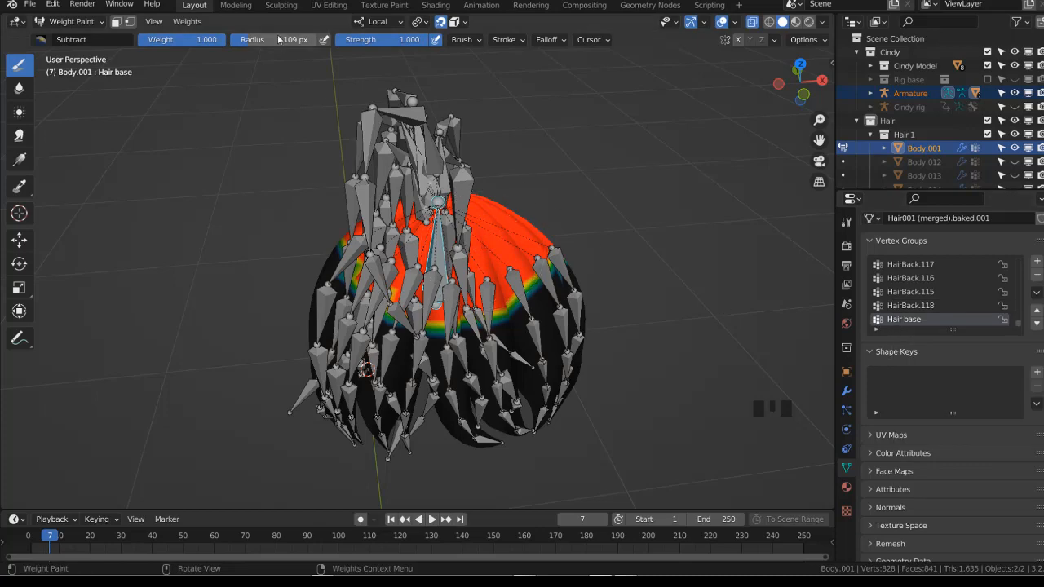
click(181, 21)
click(214, 182)
key(alt+z)
middle_drag(303, 198, 220, 349)
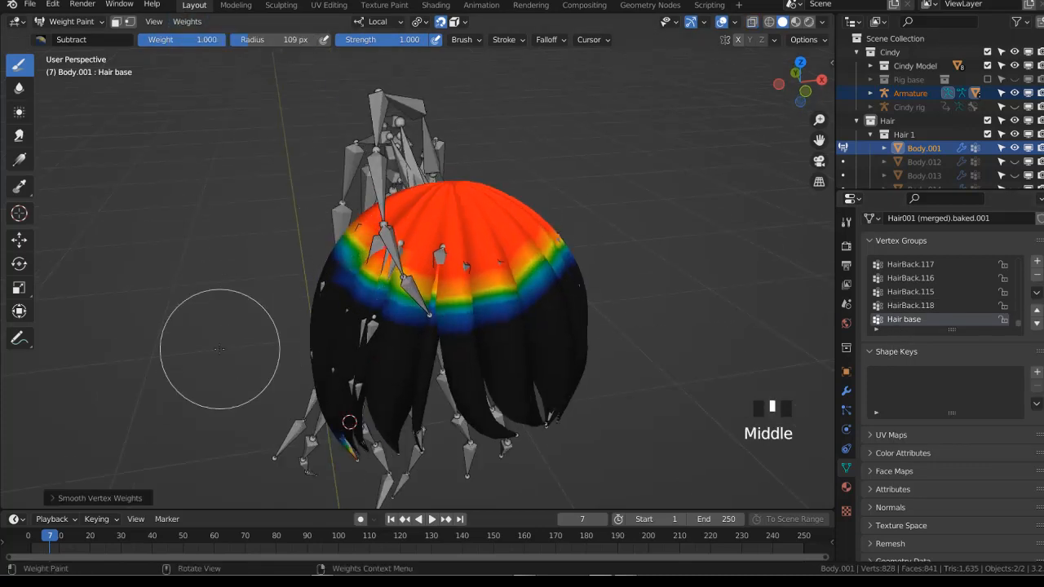
Remove the selected crown vertices from all vertex groups and reassign them to Hair base at weight 1.000
key(Tab)
click(1037, 292)
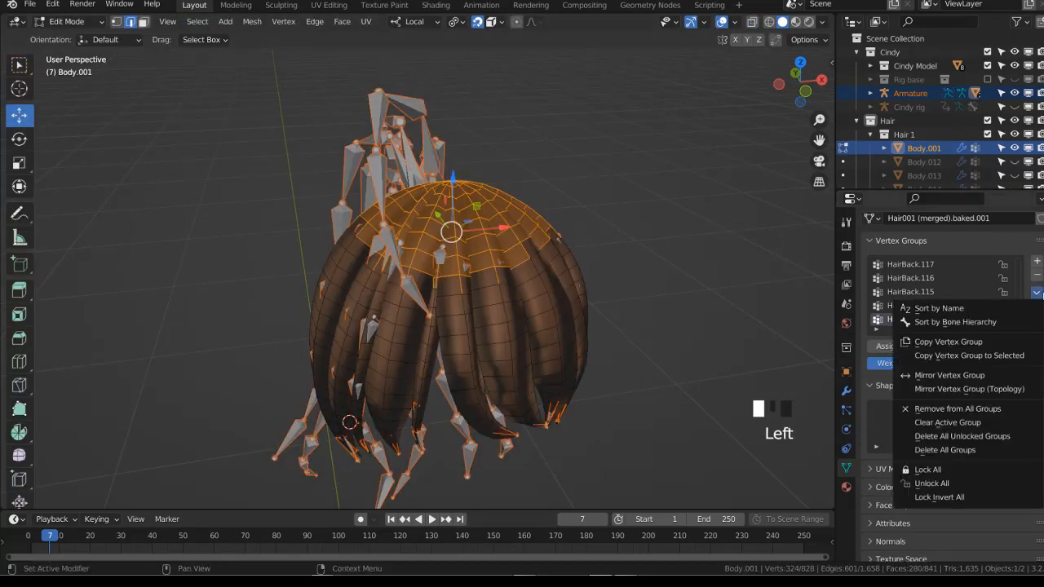
click(922, 410)
key(Tab)
key(Tab)
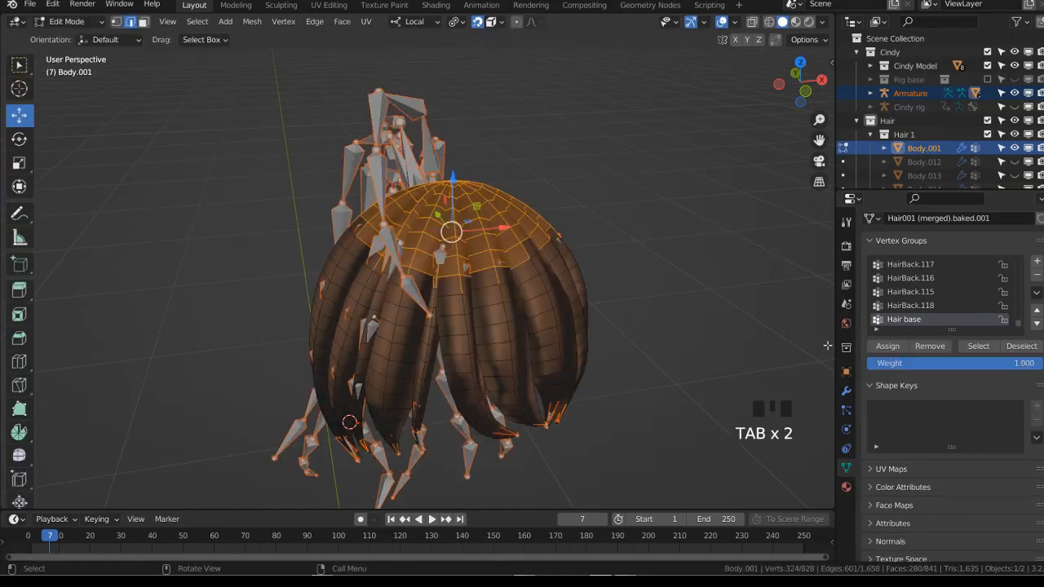
key(Tab)
Smooth the reassigned Hair base weights twice for a softer transition into the strands
click(187, 22)
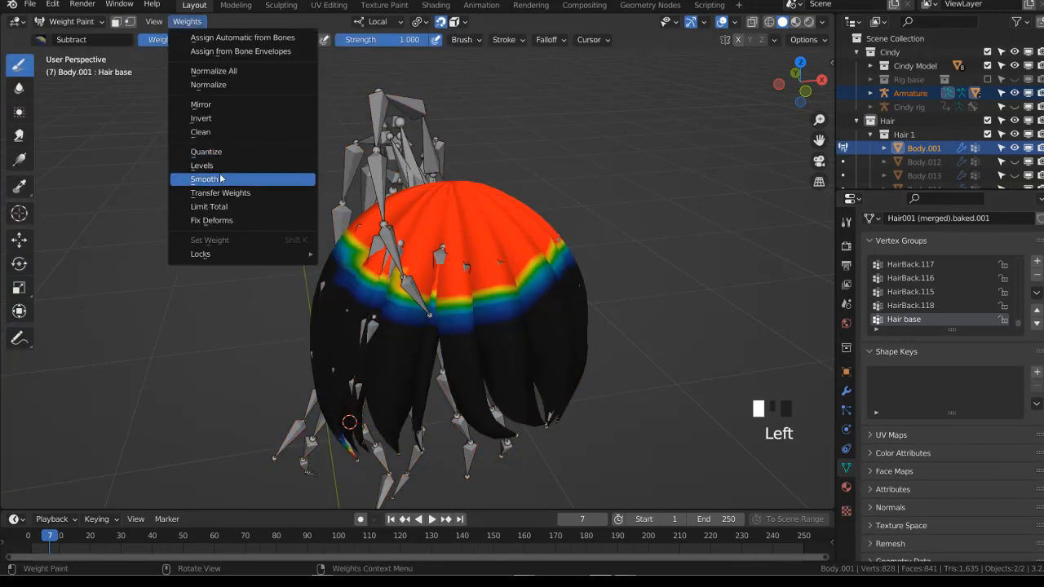
click(224, 178)
mouse_move(224, 175)
middle_down()
mouse_move(374, 197)
mouse_move(367, 192)
middle_up()
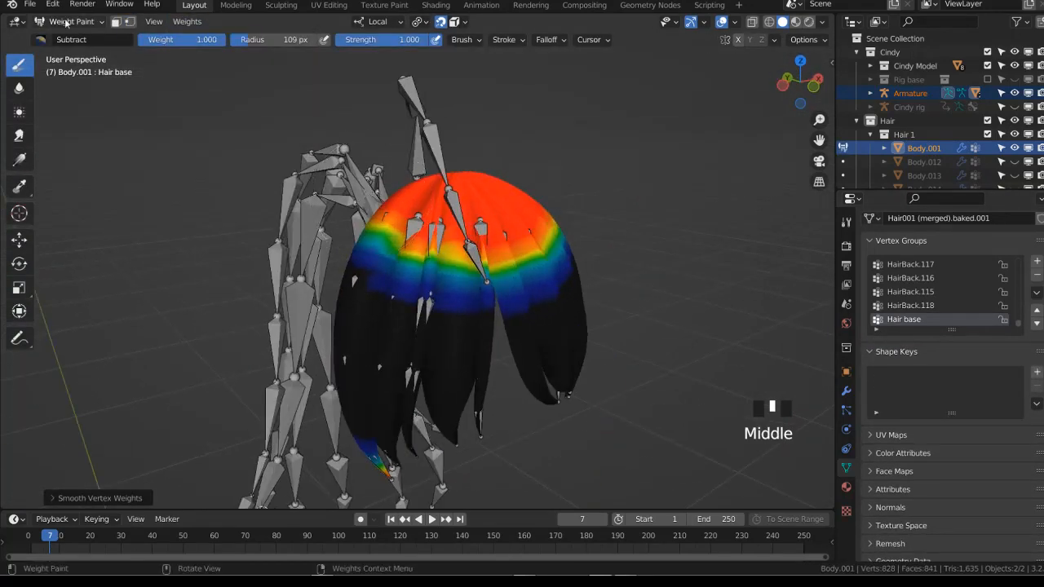
click(187, 22)
click(209, 179)
scroll(484, 337, up, 1)
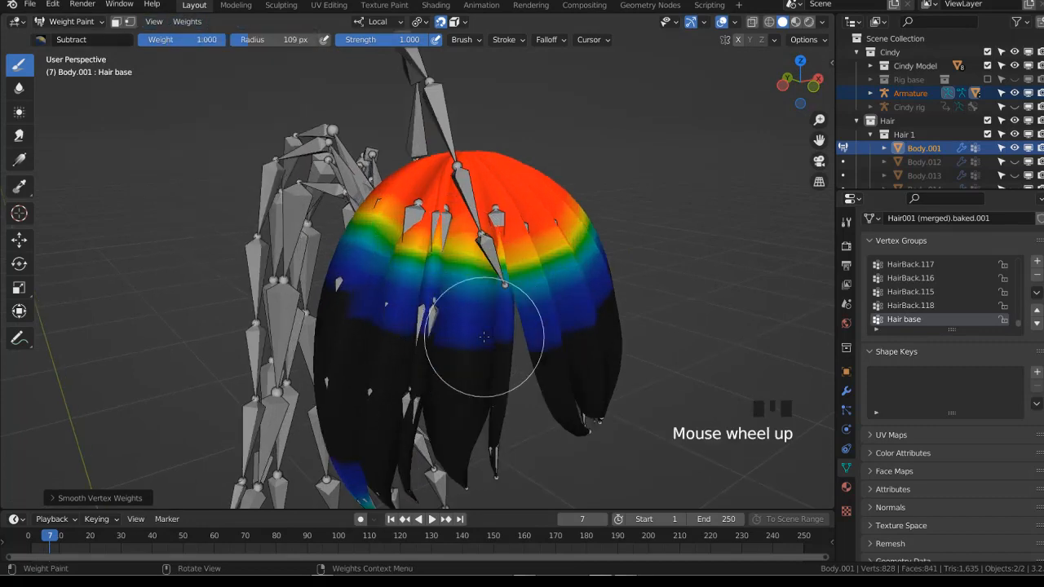
Box-select the lower tips of the back strands through X-ray in Edit Mode and return to Weight Paint mode
middle_drag(484, 337, 537, 337)
scroll(538, 337, down, 1)
key(Tab)
key(alt+z)
drag(400, 338, 582, 488)
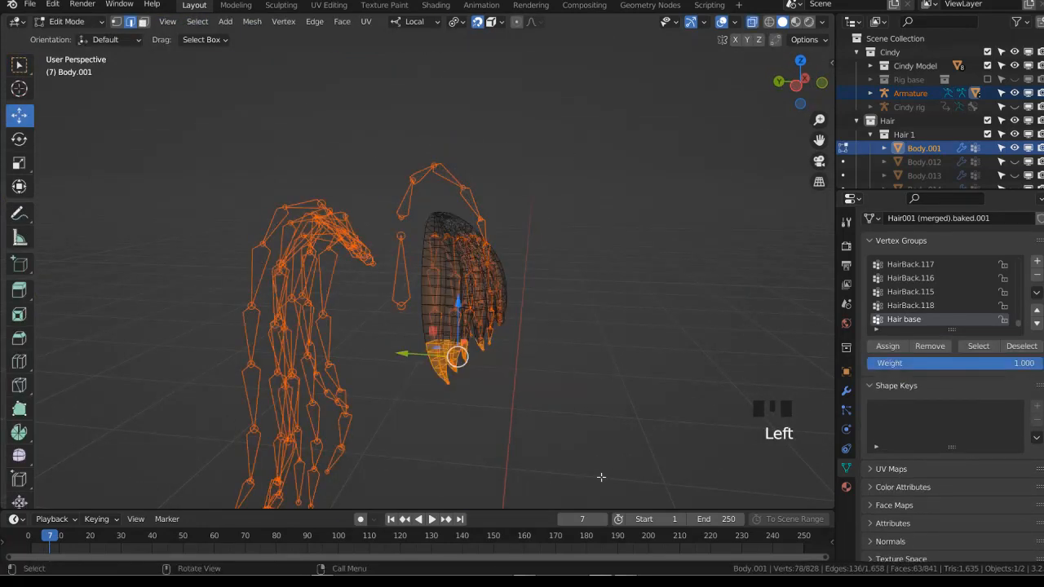
key(Tab)
Pick the strand-tip bone HairBack.073 and assign its automatic weights from the bone
ctrl+click(443, 392)
middle_drag(443, 392, 198, 109)
scroll(198, 108, up, 1)
click(187, 22)
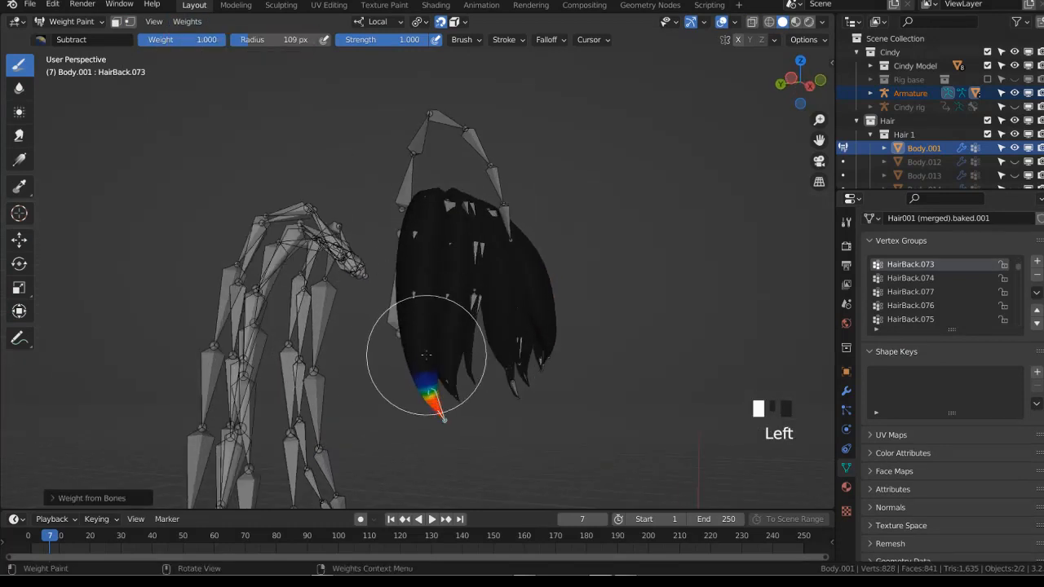
Select the whole bone chain linked to HairBack.073 and rotate it outward to test the strand's weights
middle_drag(419, 345, 420, 351)
key(ctrl+l)
key(r)
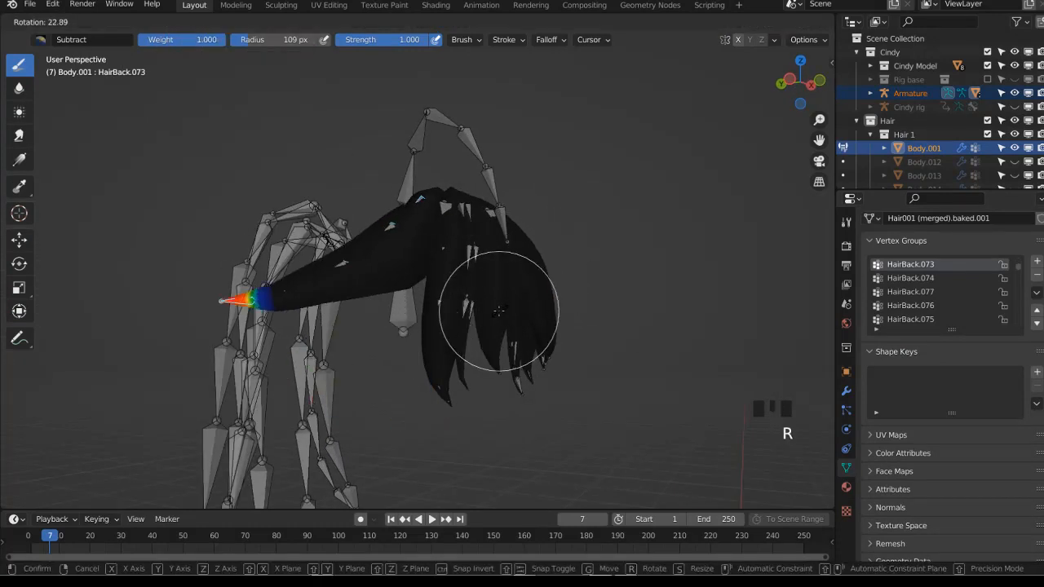
click(494, 314)
Pick HairBack.075 on the neighbouring back strand and rotate its bone chain outward to test the weights
ctrl+click(435, 371)
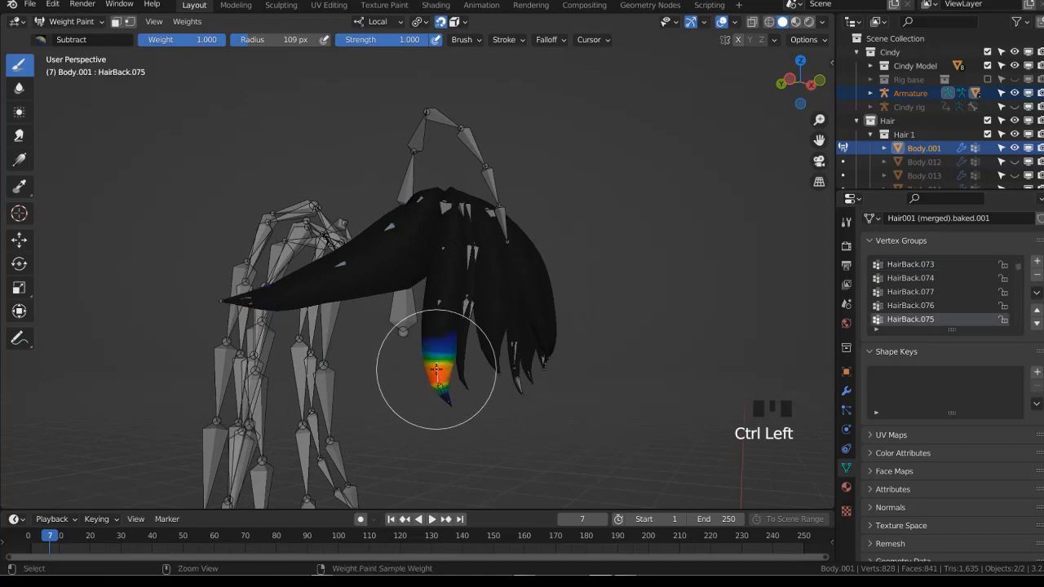
key(r)
click(396, 303)
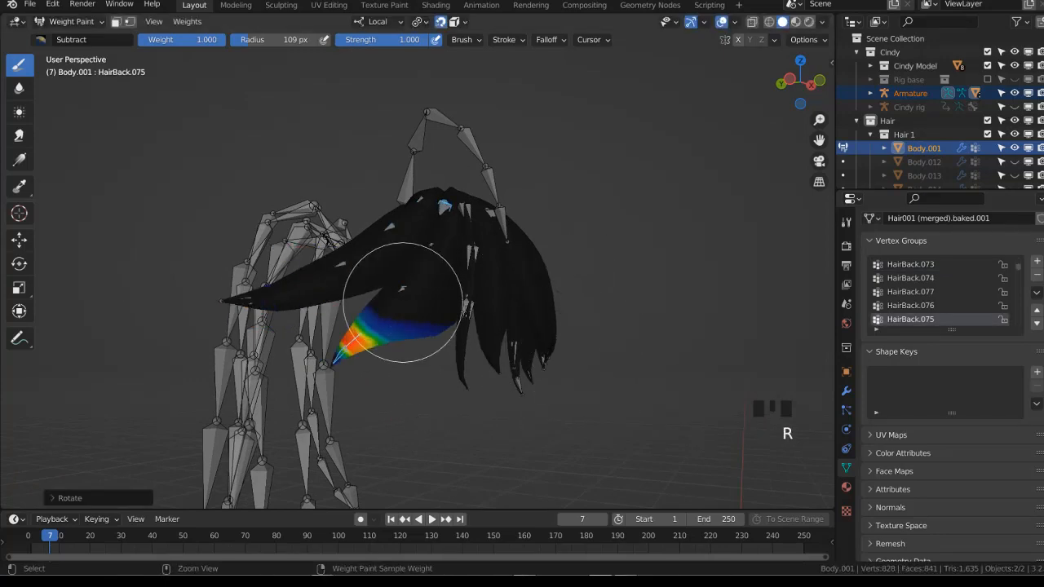
Pick HairBack.081, enter Edit Mode and enable the second Armature modifier's edit-mode and on-cage display
ctrl+click(468, 312)
key(Tab)
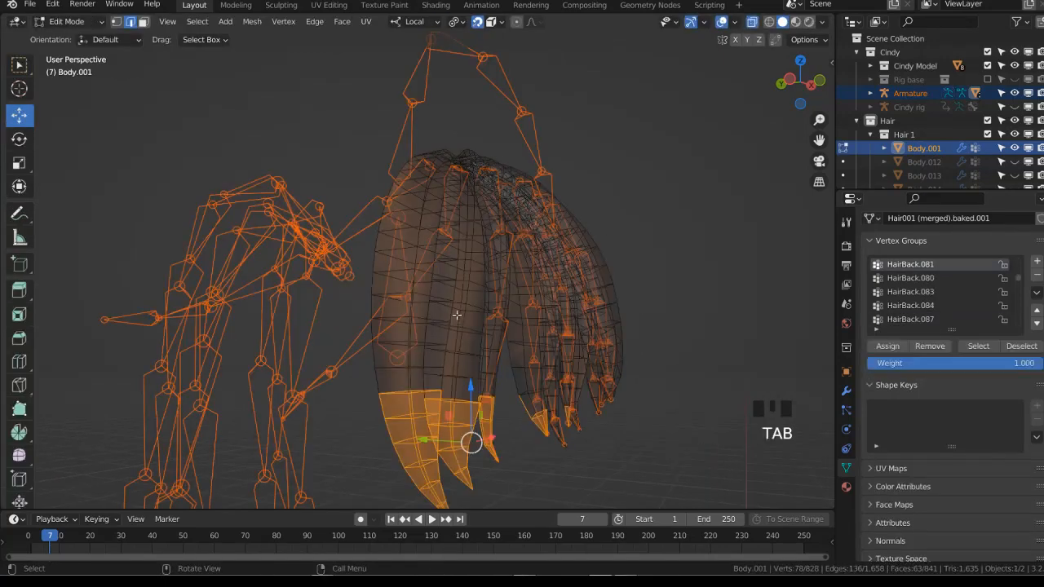
click(846, 393)
click(1019, 240)
click(954, 387)
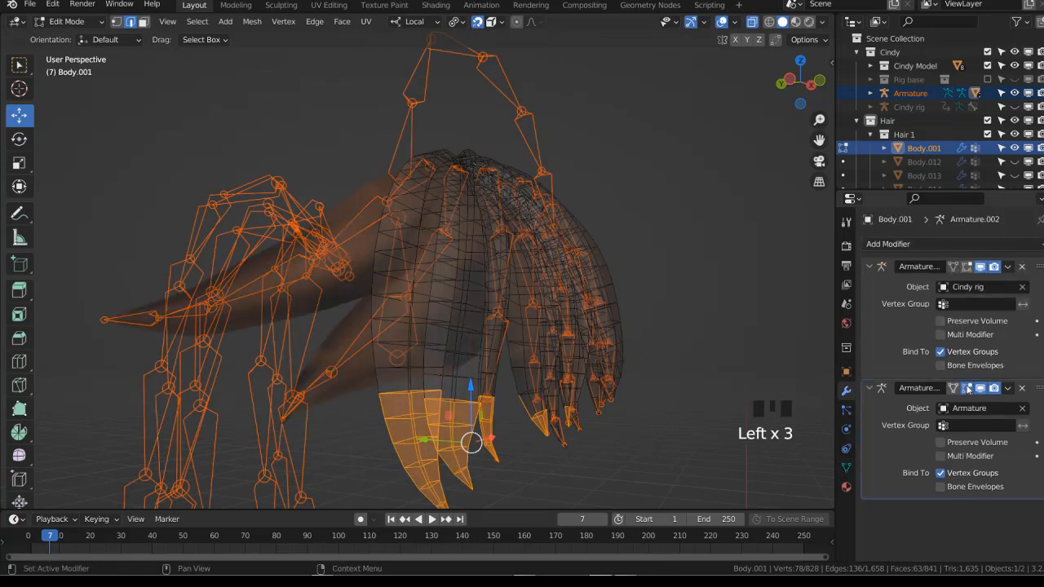
click(967, 388)
Select the outward-rotated back strand by growing the selection from an edge near its tip
click(396, 361)
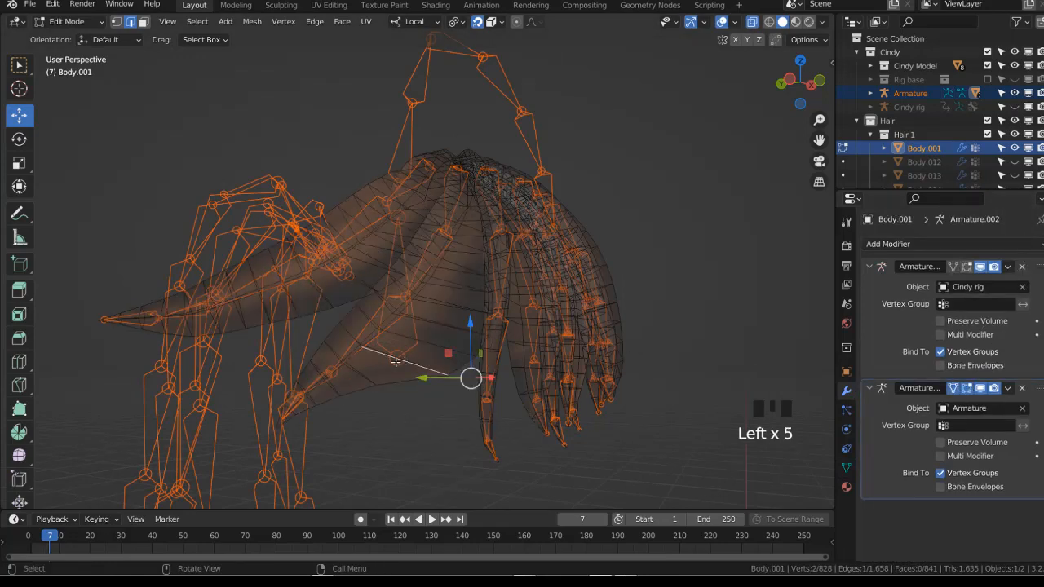
key(l)
click(290, 407)
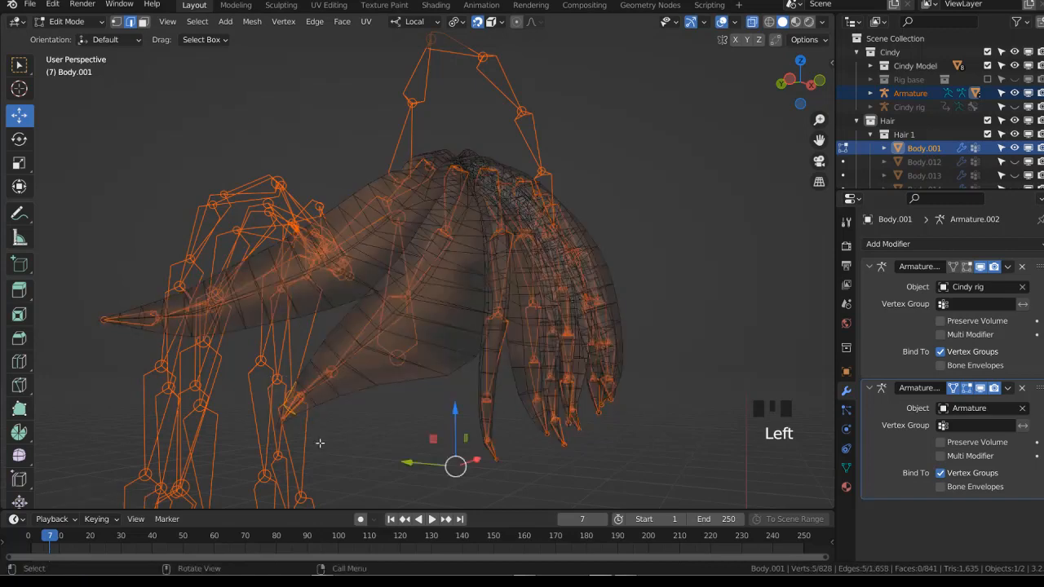
key(ctrl+l)
click(307, 398)
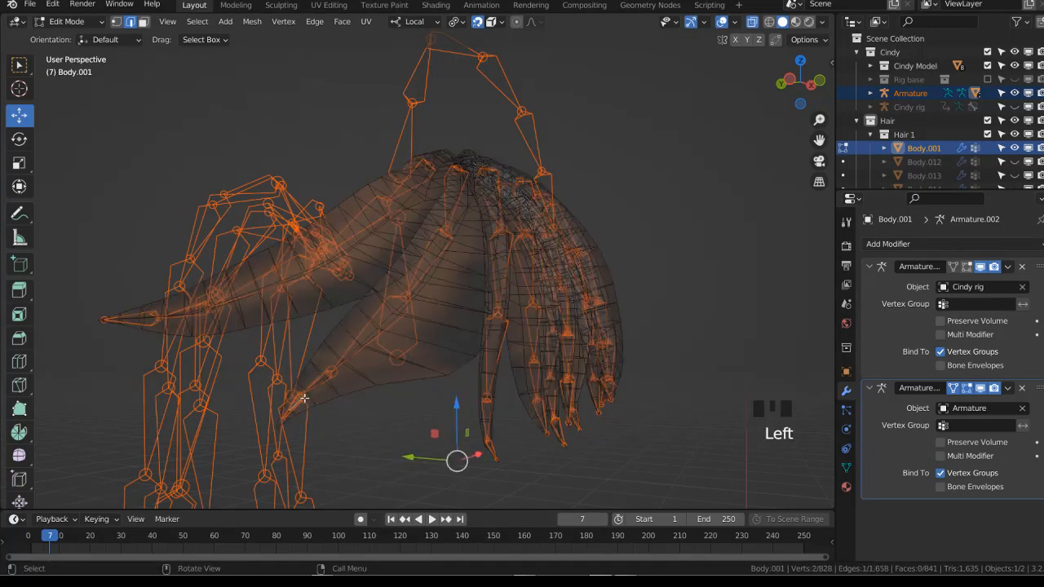
key(ctrl+KP_Add)
key(ctrl+KP_Add)
key(ctrl+KP_Add)
key(ctrl+KP_Add)
key(ctrl+KP_Add)
key(ctrl+KP_Add)
key(ctrl+KP_Add)
key(ctrl+KP_Add)
key(ctrl+KP_Add)
key(ctrl+KP_Add)
key(ctrl+KP_Add)
key(ctrl+KP_Add)
key(ctrl+KP_Add)
key(ctrl+KP_Add)
key(ctrl+KP_Add)
key(ctrl+KP_Add)
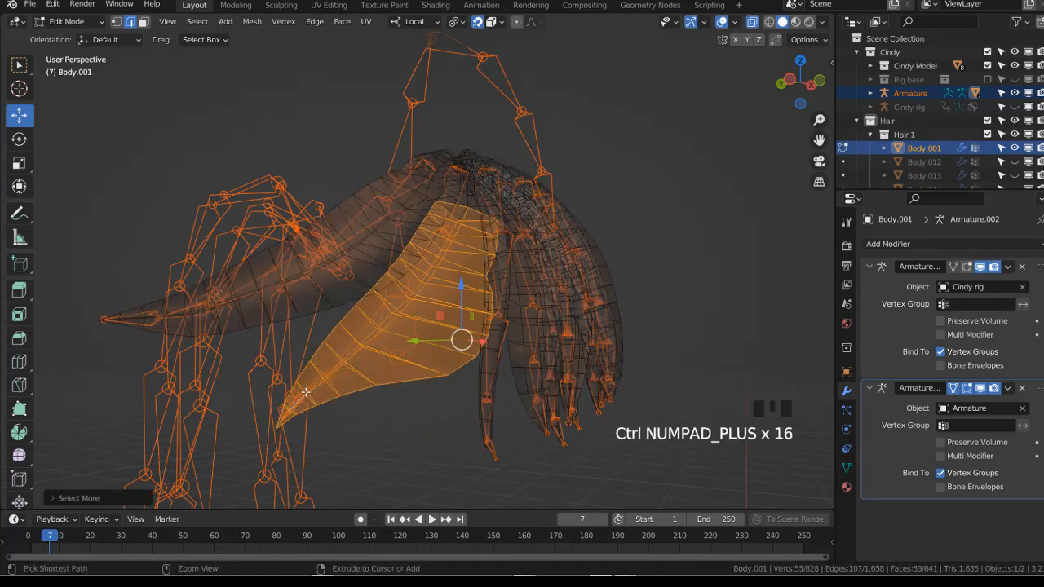
Turn off X-ray, pick HairBack.082 and remove the selected strand's vertices from its vertex group
key(alt+z)
key(Tab)
key(Tab)
click(846, 468)
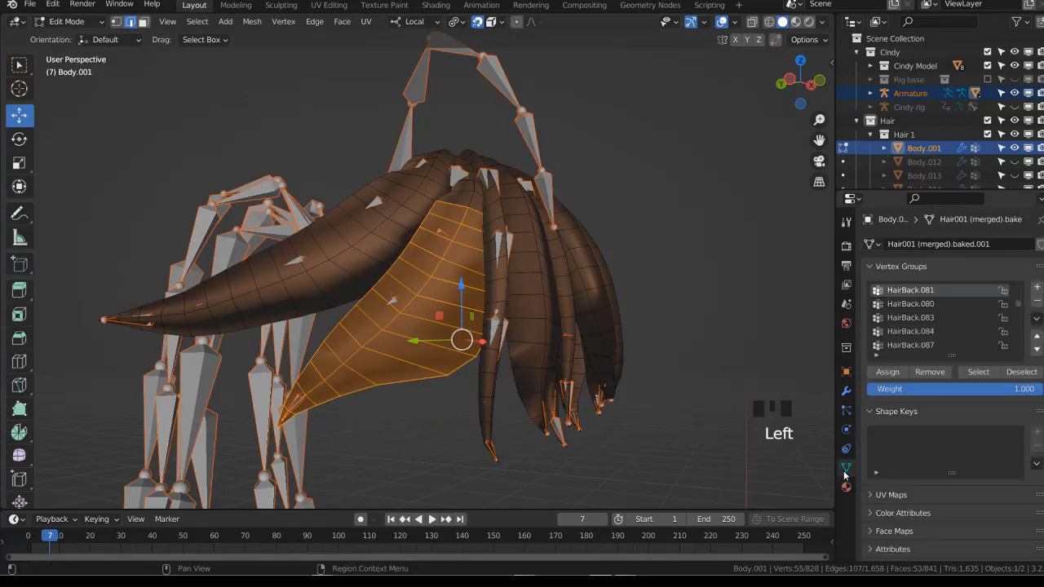
key(Tab)
ctrl+click(501, 254)
key(Tab)
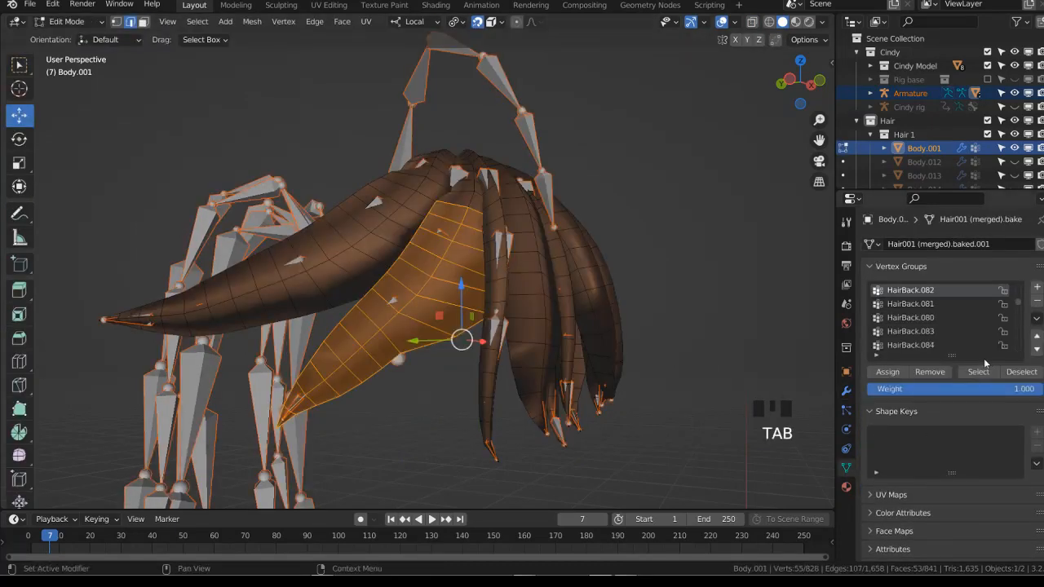
click(937, 372)
Pick HairBack.081 in Weight Paint mode and rotate it to test the narrow strand's weights
key(Tab)
ctrl+click(493, 326)
key(r)
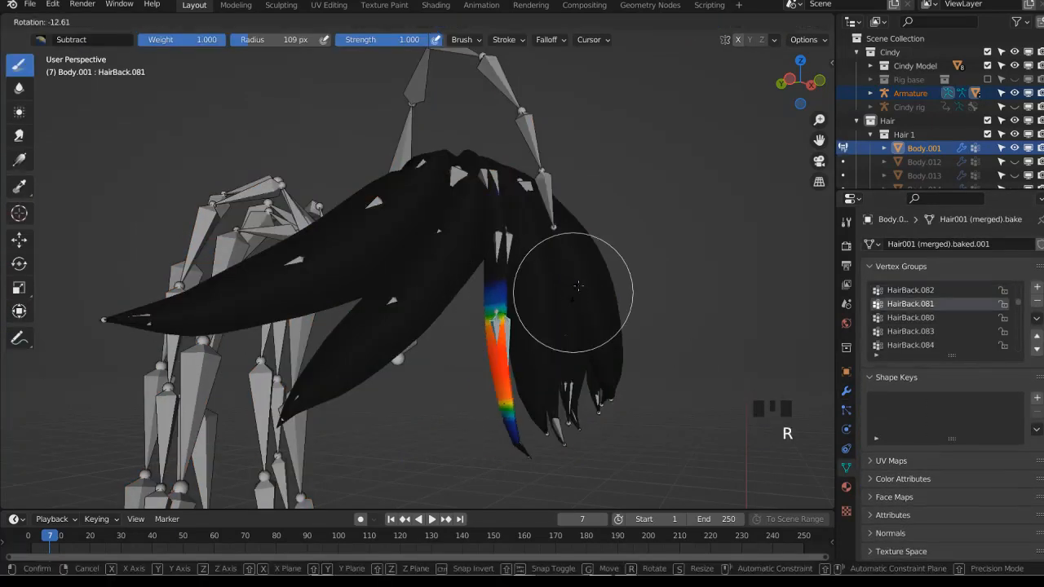
right_click(526, 278)
Rotate HairBack.082 outward to expose weights spilling onto the neighbouring wide strand, with X-ray on
ctrl+click(499, 255)
middle_drag(499, 256, 587, 301)
key(r)
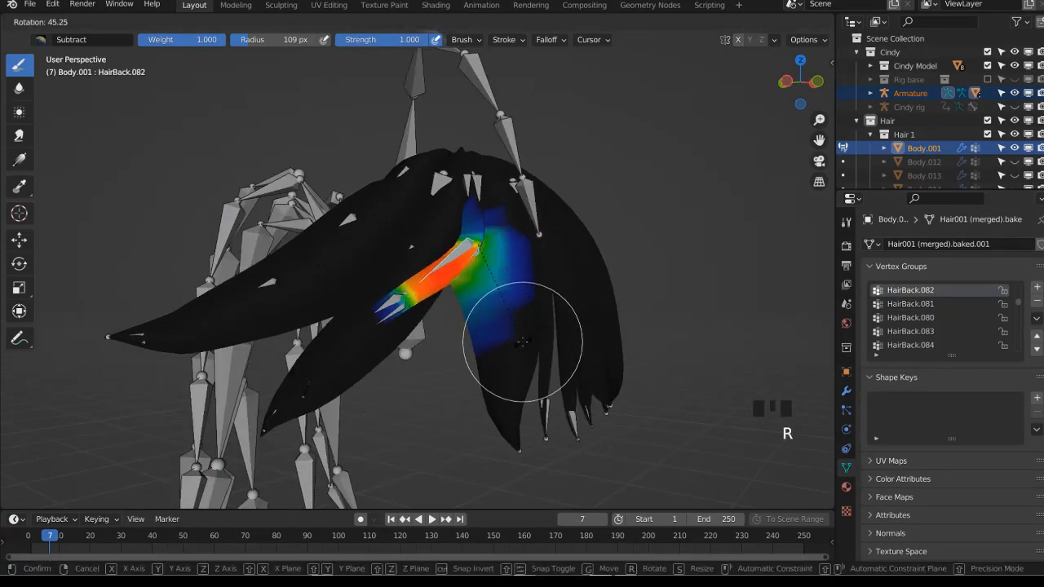
right_click(495, 334)
key(alt+z)
ctrl+click(497, 298)
ctrl+click(464, 256)
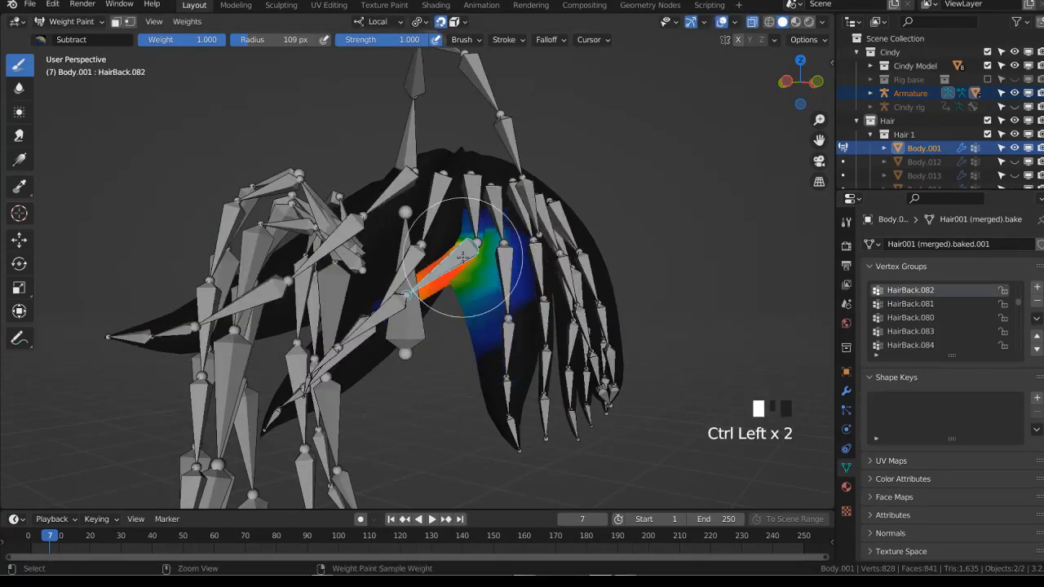
Select most of the neighbouring wide back strand in Edit Mode by growing from an edge loop and return to Weight Paint mode
key(Tab)
double_click(497, 294)
key(ctrl+KP_Add)
key(ctrl+KP_Add)
key(ctrl+KP_Add)
key(ctrl+KP_Add)
key(ctrl+KP_Add)
key(ctrl+KP_Add)
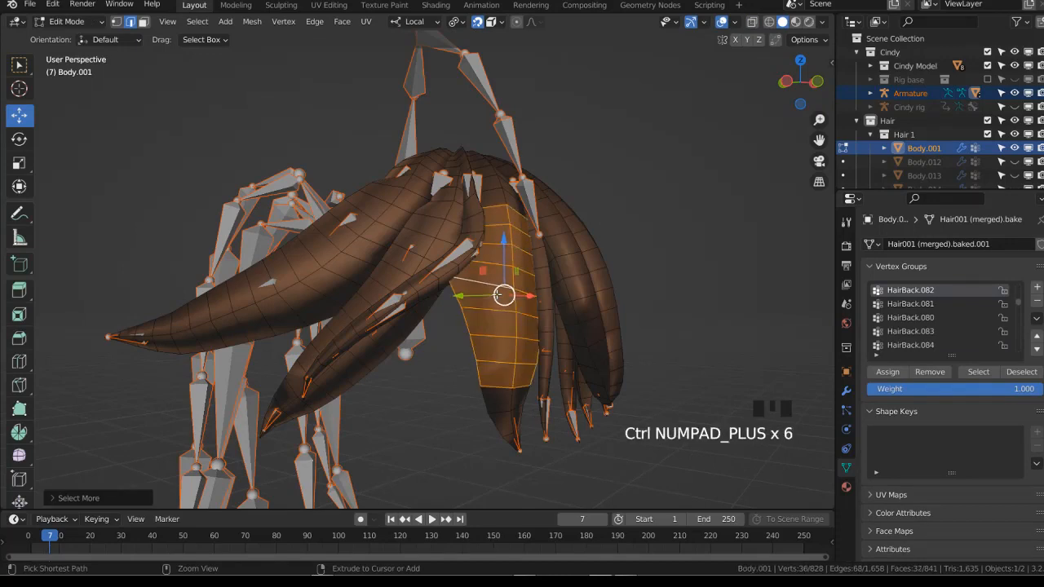
key(Tab)
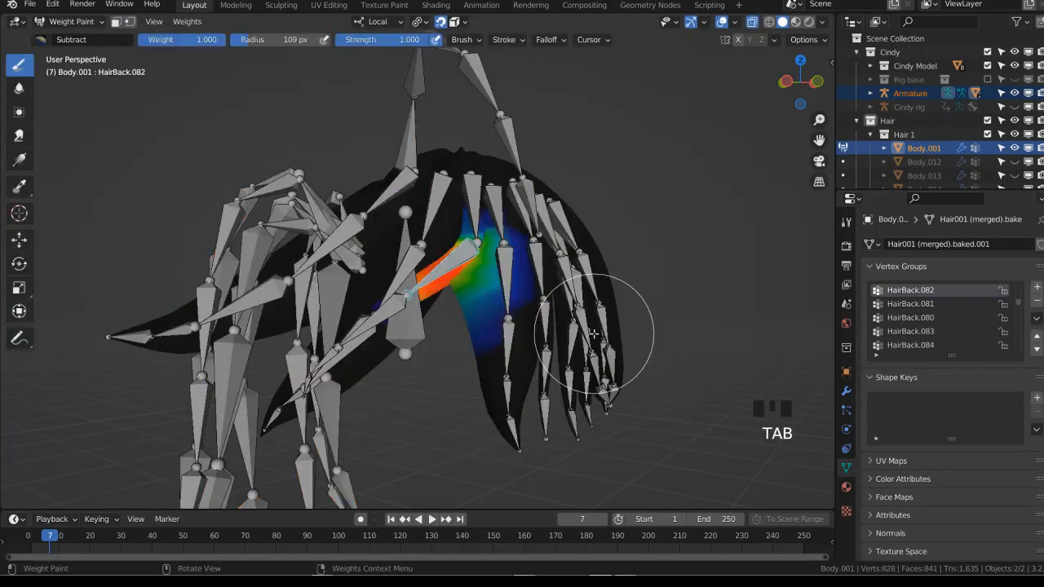
key(Tab)
key(Tab)
Pick HairBack.087 on the wide back strand and rotate it to test the weights
middle_click(495, 335)
ctrl+click(495, 335)
ctrl+click(497, 281)
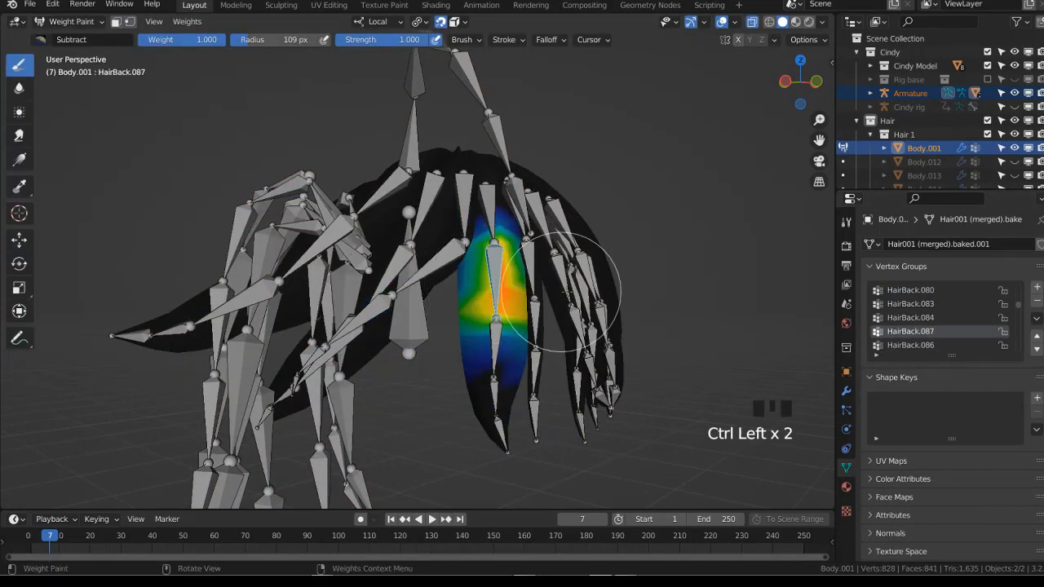
middle_drag(616, 287, 589, 291)
key(r)
right_click(504, 281)
Test-rotate HairBack.092 and remove the wide neighbouring strand's selected vertices from its vertex group
ctrl+click(502, 278)
key(r)
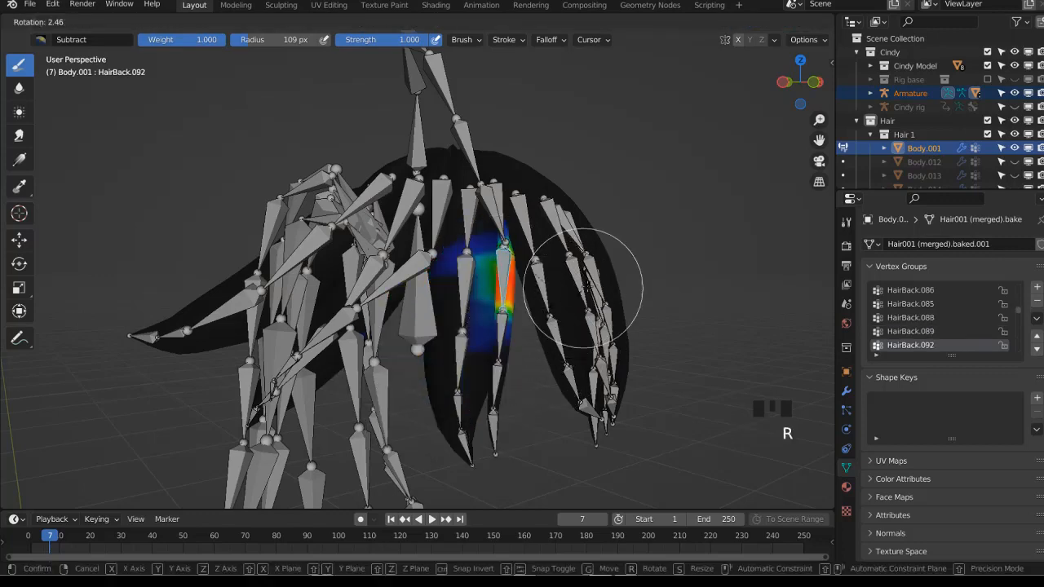
click(612, 257)
key(Tab)
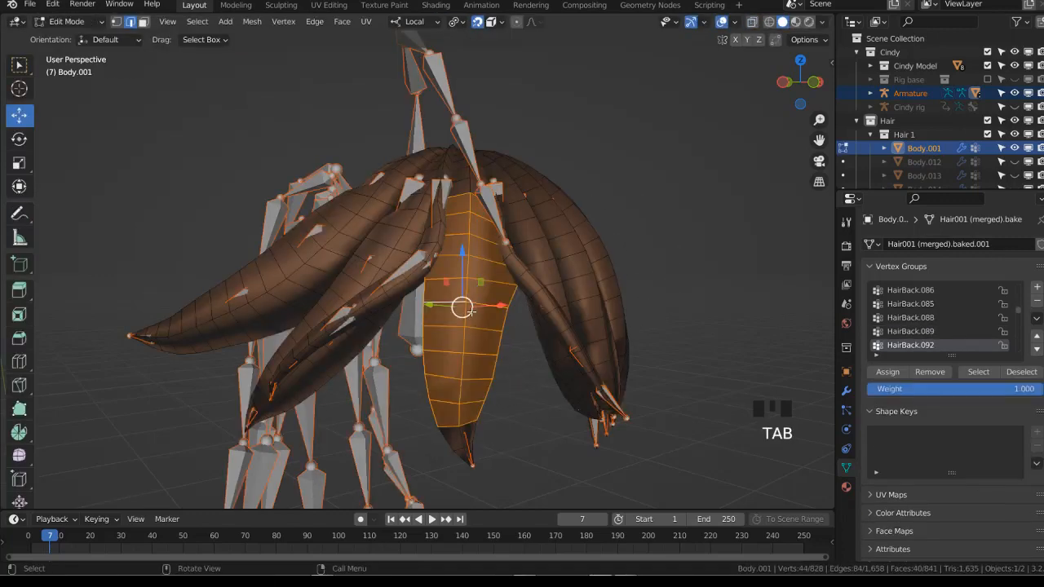
key(Tab)
Pick HairBack.097 on the next back strand and rotate it with X-ray off to test the weights
mouse_move(536, 280)
middle_down()
mouse_move(501, 327)
mouse_move(489, 255)
middle_up()
ctrl+click(495, 255)
key(alt+z)
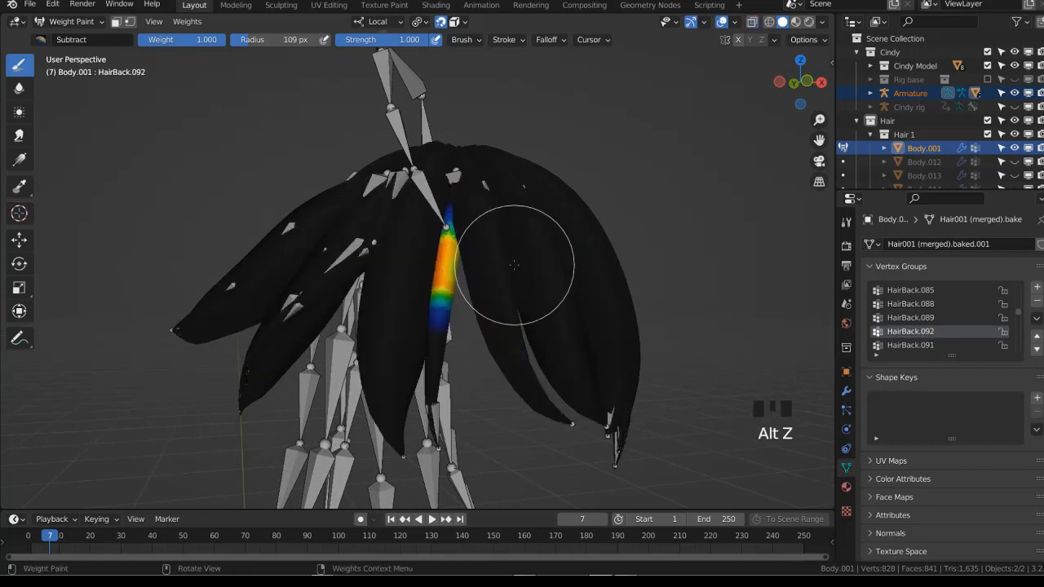
middle_drag(489, 264, 514, 302)
key(r)
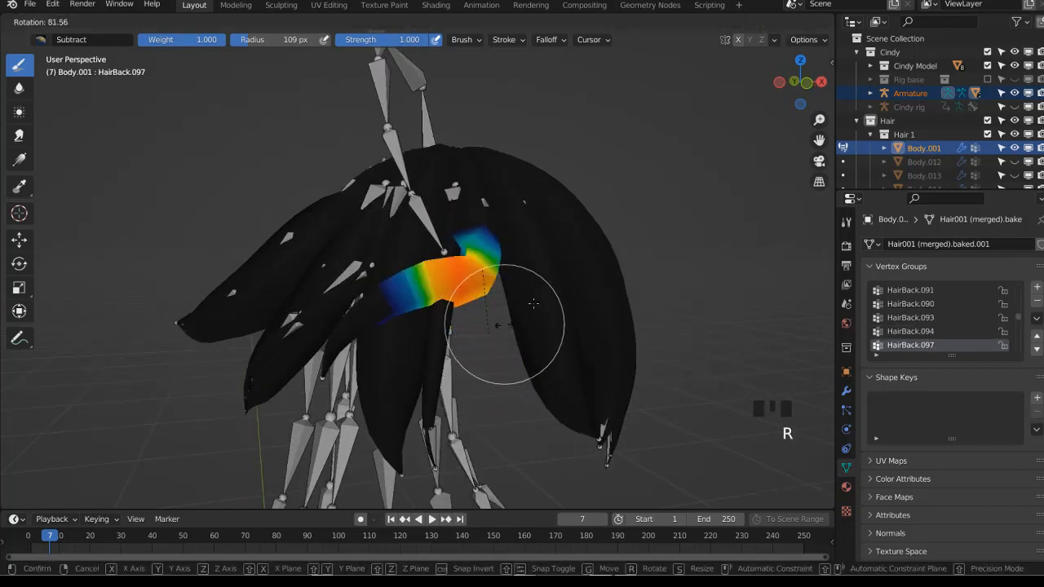
right_click(557, 318)
key(alt+z)
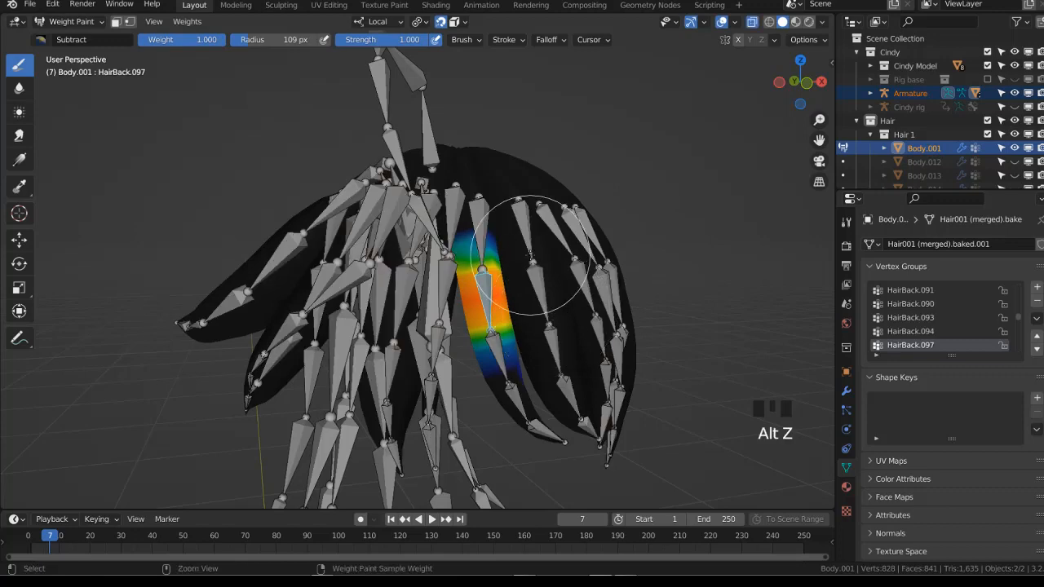
Pick HairBack.099 and test the adjoining strand's weights with a trial bone rotation
ctrl+click(534, 254)
middle_drag(534, 255, 501, 269)
key(alt+z)
key(r)
right_click(552, 310)
key(alt+z)
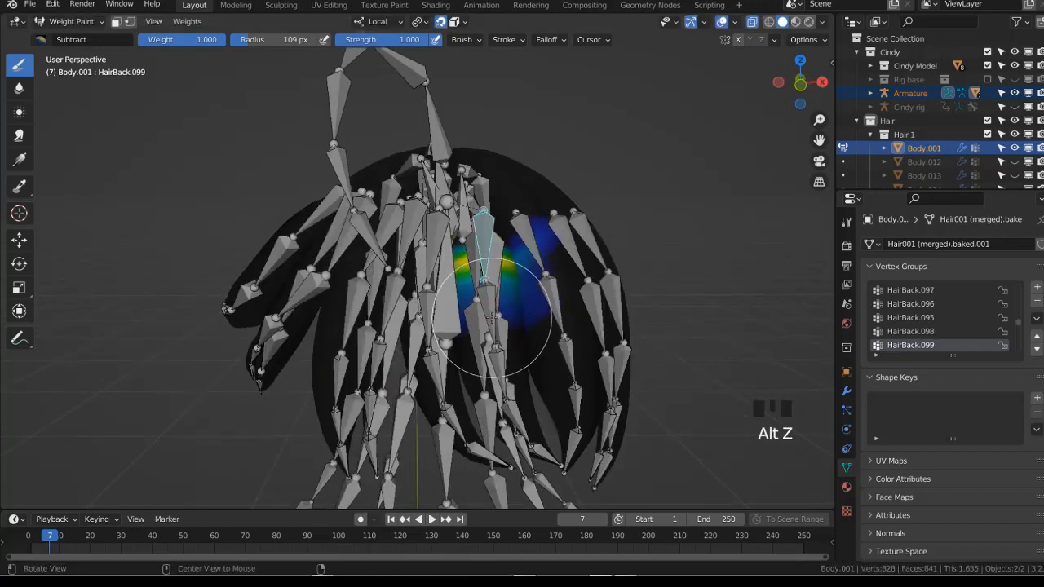
Pick HairBack.102 and rotate it to check the weights of its strand from the other side
middle_drag(489, 314, 572, 308)
key(alt+z)
key(r)
right_click(560, 348)
middle_drag(559, 347, 559, 345)
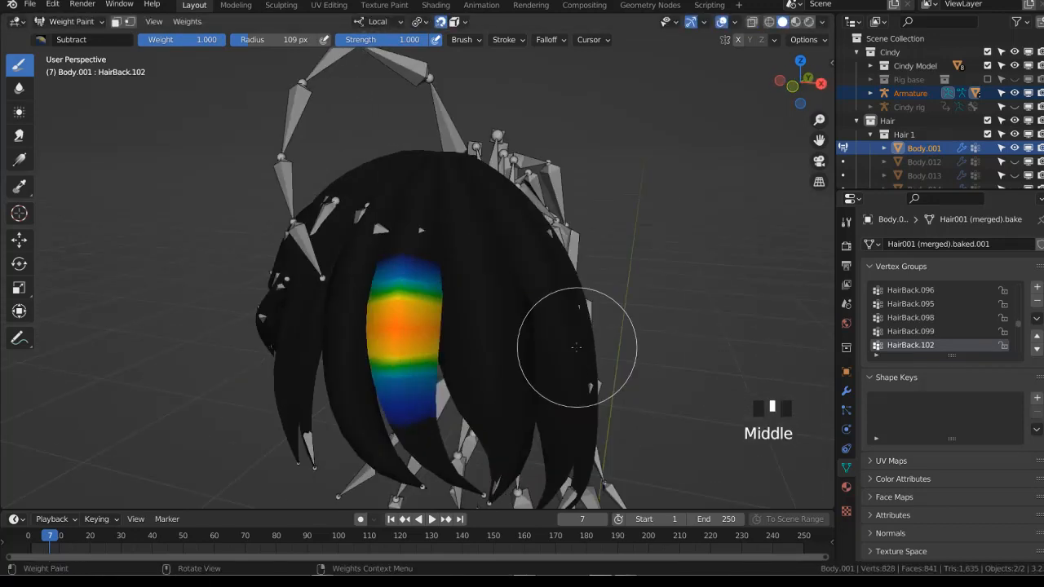
Pick HairBack.104 through X-ray and rotate its strand outward to reveal weights on the neighbouring strand
key(alt+z)
ctrl+click(478, 271)
key(alt+z)
key(r)
click(502, 349)
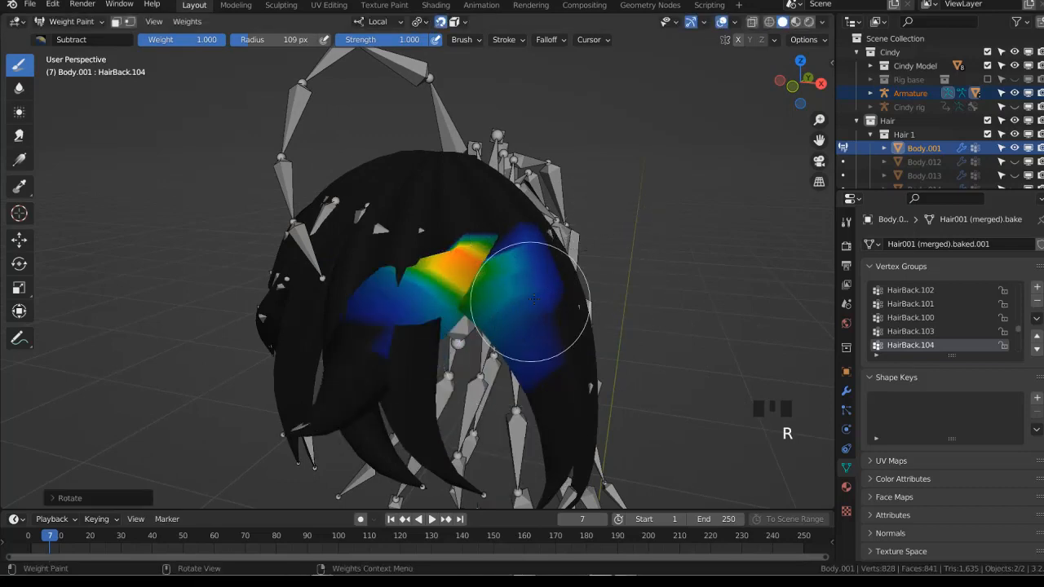
Select the affected faces of the neighbouring strand in Edit Mode and remove them from the HairBack.104 vertex group
key(Tab)
triple_click(530, 294)
key(ctrl+KP_Add)
key(ctrl+KP_Add)
key(ctrl+KP_Add)
key(ctrl+KP_Add)
key(ctrl+KP_Add)
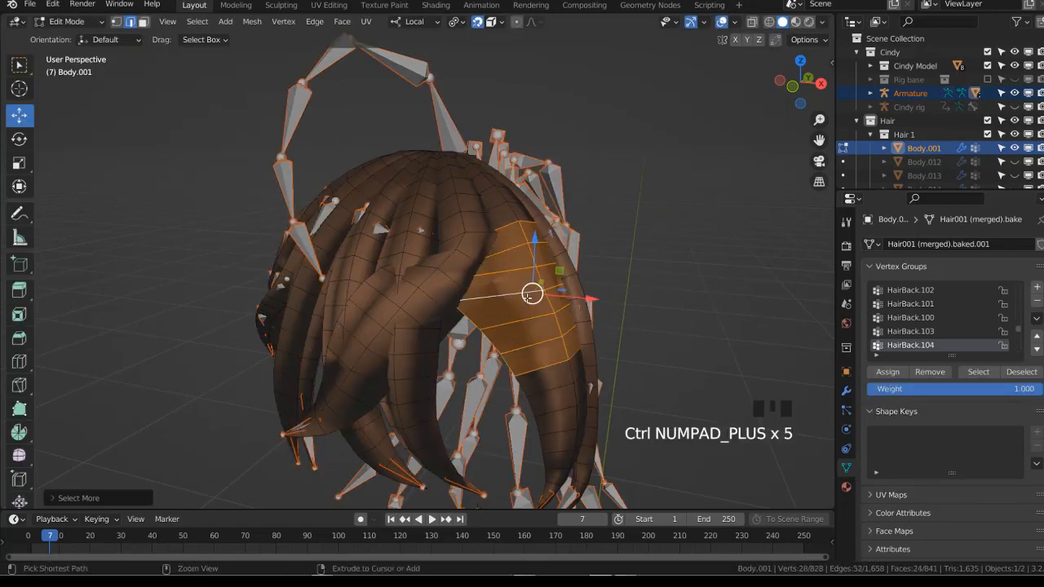
click(933, 372)
key(Tab)
Pick the upper bone of the next wide side strand through X-ray and rotate the strand outward
middle_drag(546, 315, 496, 315)
key(alt+z)
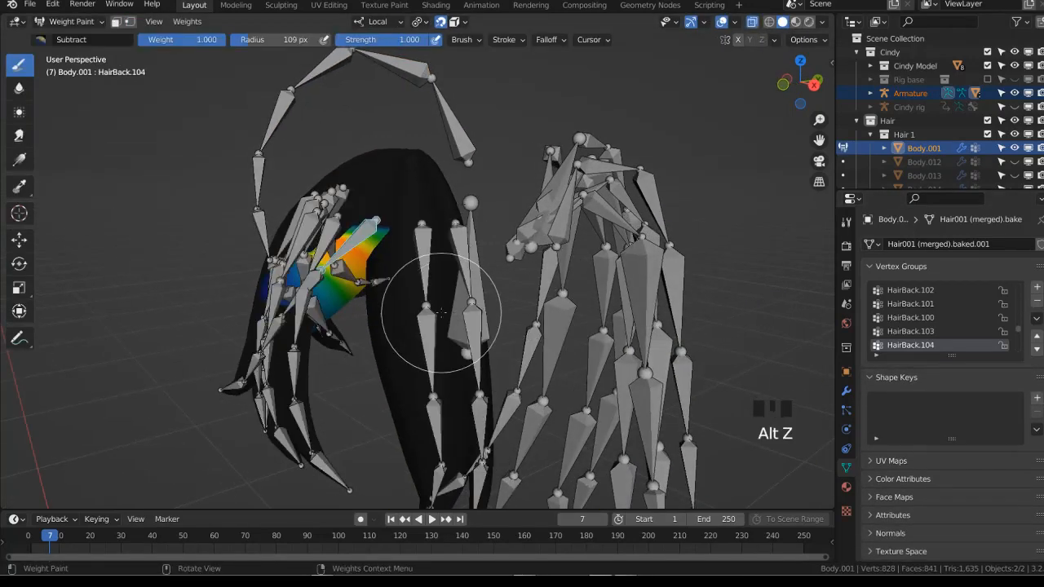
ctrl+click(425, 271)
key(r)
click(443, 327)
Pick HairBack.114 and select the lifted wide side strand in Edit Mode by growing from an edge loop near its lower end
ctrl+click(472, 279)
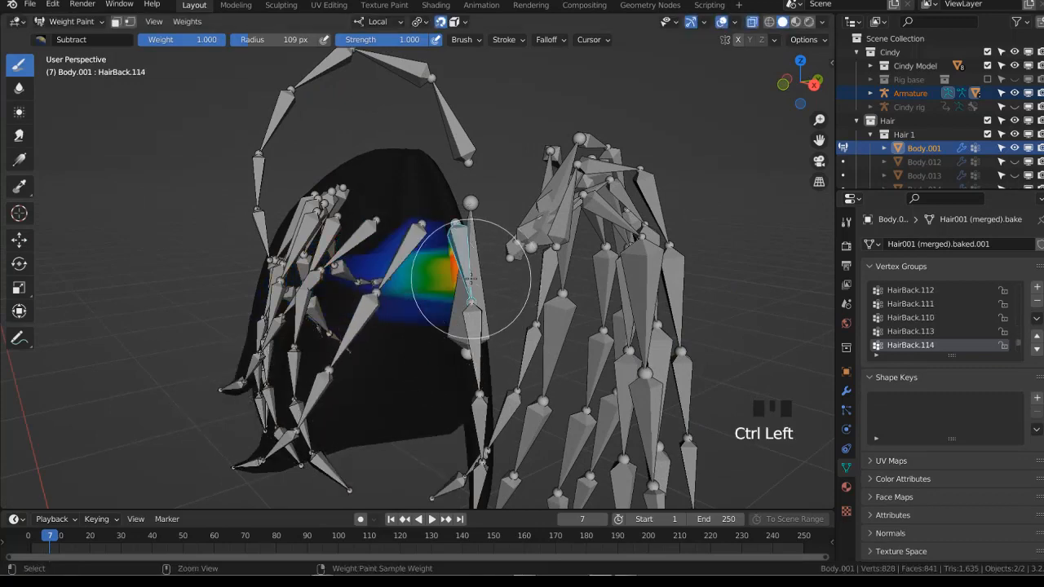
key(Tab)
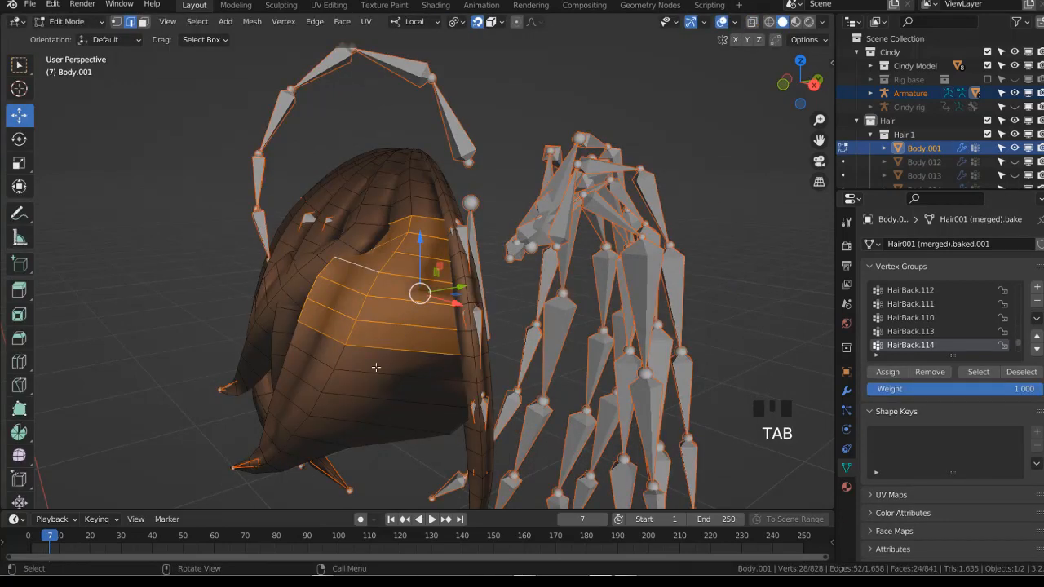
triple_click(335, 417)
key(ctrl+KP_Add)
key(ctrl+KP_Add)
key(ctrl+KP_Add)
key(ctrl+KP_Add)
key(ctrl+KP_Add)
key(ctrl+KP_Add)
key(ctrl+KP_Add)
key(ctrl+KP_Add)
key(ctrl+KP_Add)
key(ctrl+KP_Add)
key(ctrl+KP_Add)
key(ctrl+KP_Add)
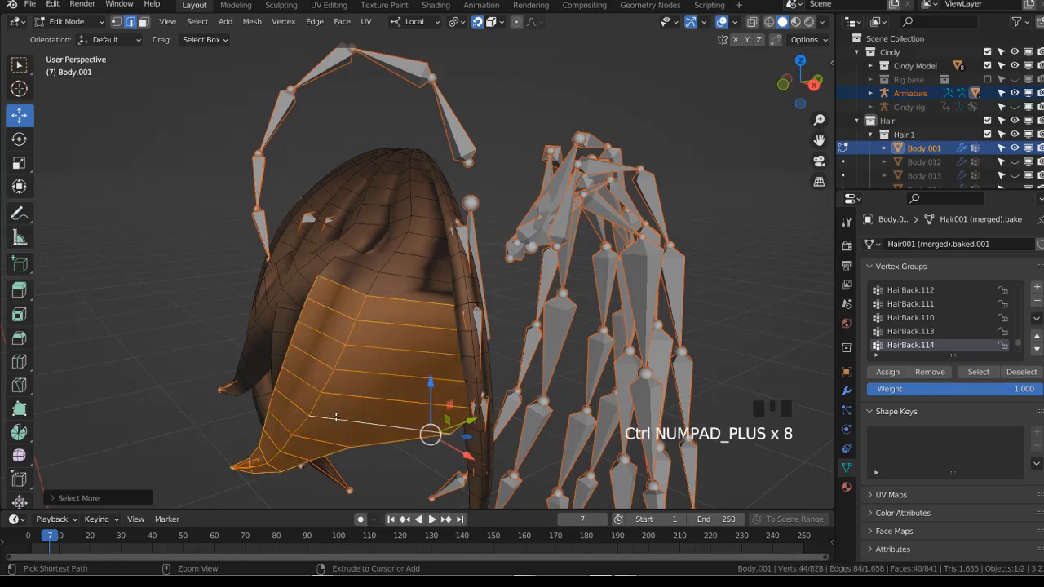
key(Tab)
key(Tab)
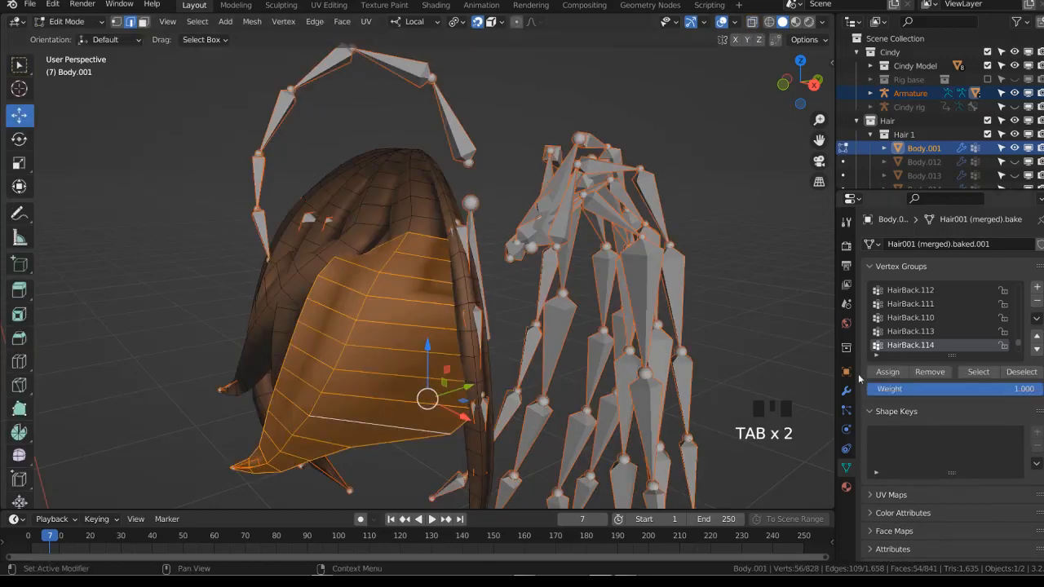
Remove the selected side strand's vertices from the HairBack.117 and HairBack.116 vertex groups
key(Tab)
ctrl+click(476, 352)
key(Tab)
click(926, 373)
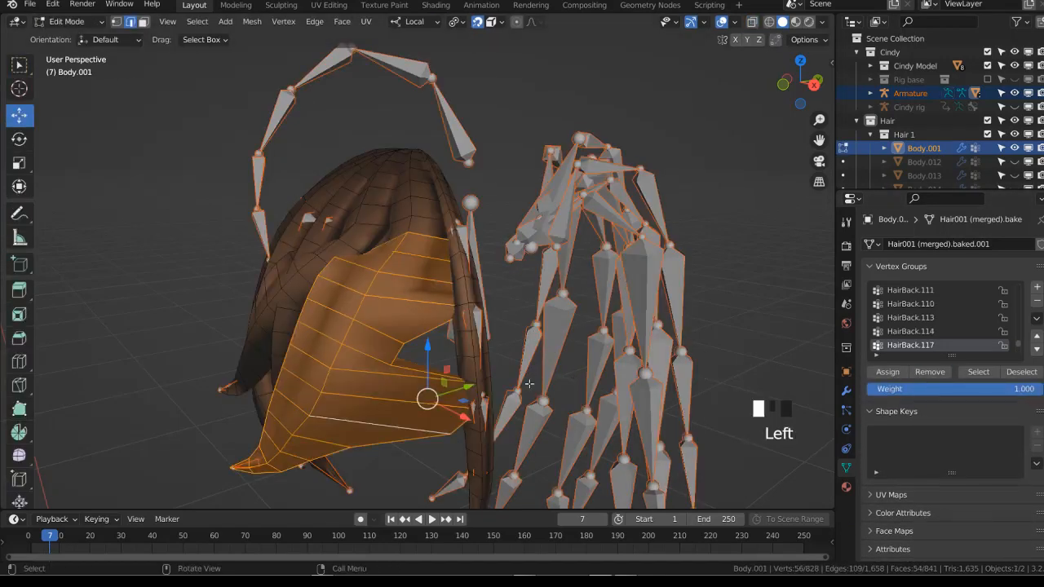
key(Tab)
ctrl+click(479, 415)
key(Tab)
click(930, 371)
key(Tab)
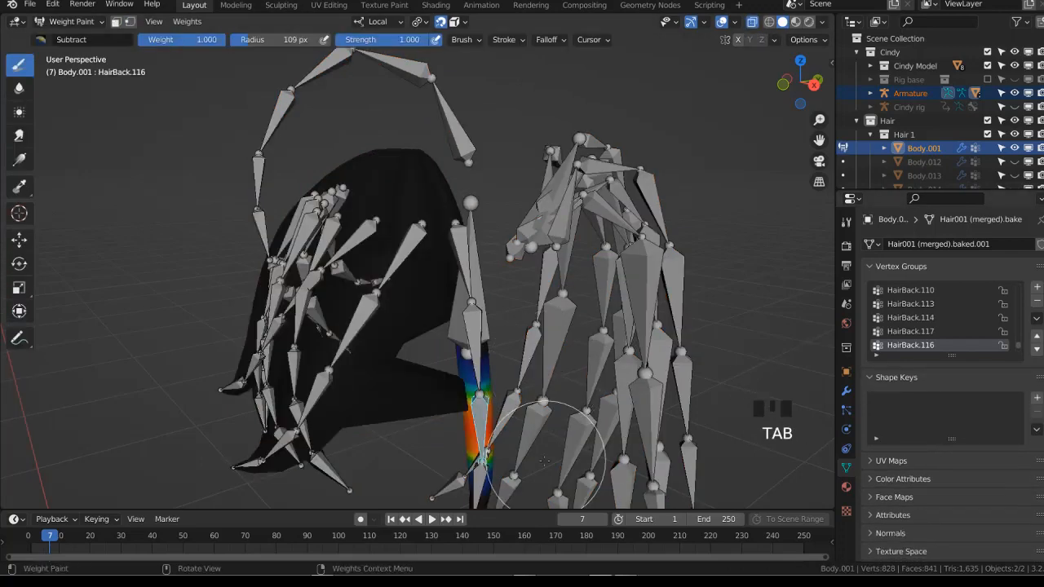
Pick HairBack.112 and HairBack.111 on the lifted side strand to inspect their weights
ctrl+click(373, 367)
middle_drag(373, 367, 245, 204)
scroll(192, 96, down, 2)
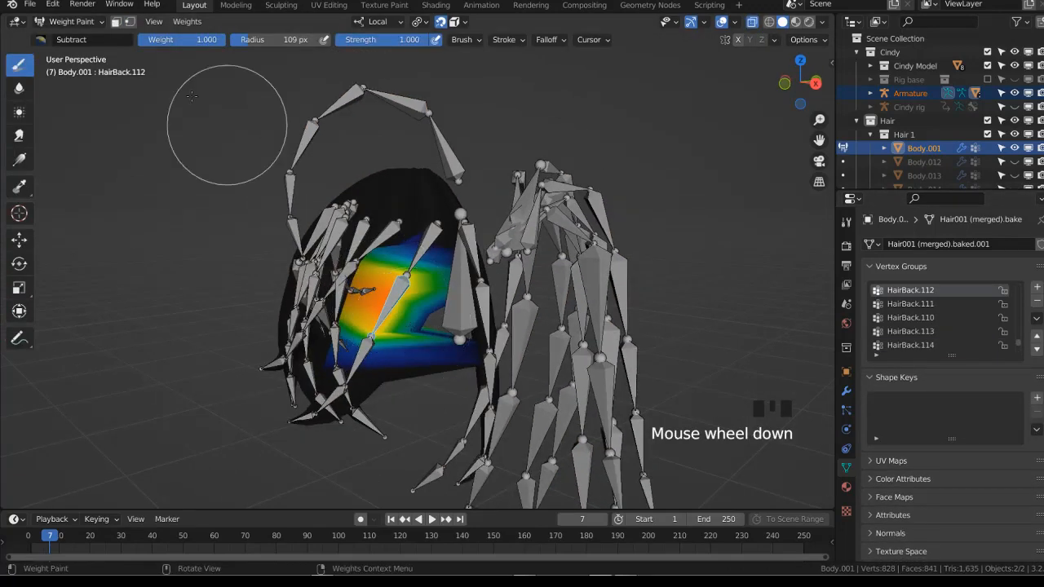
shift+click(365, 349)
Try to assign automatic weights from the selected bones on the lifted side strand and undo the attempt
click(184, 21)
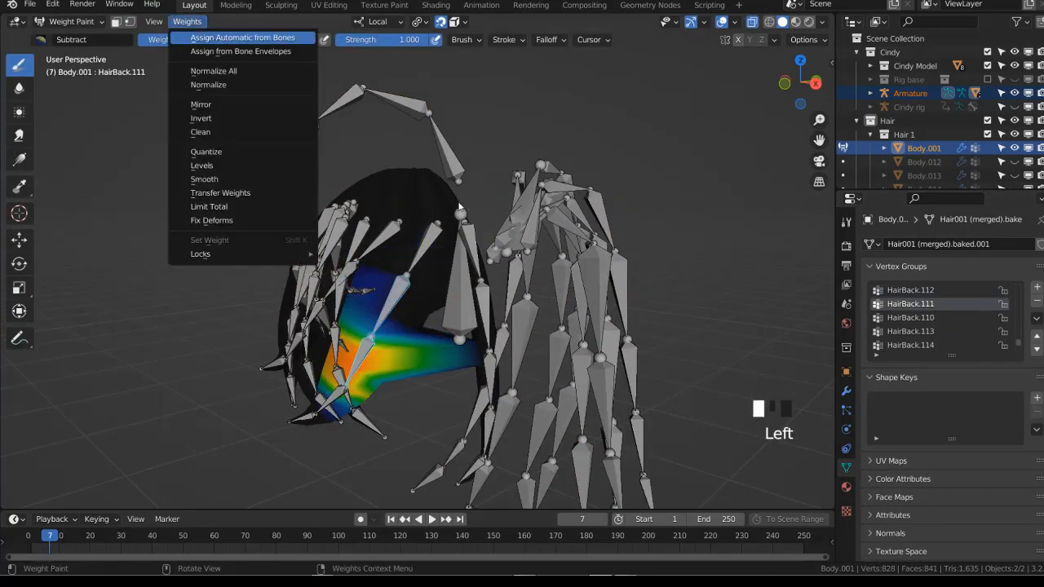
middle_drag(459, 207, 443, 187)
key(ctrl+z)
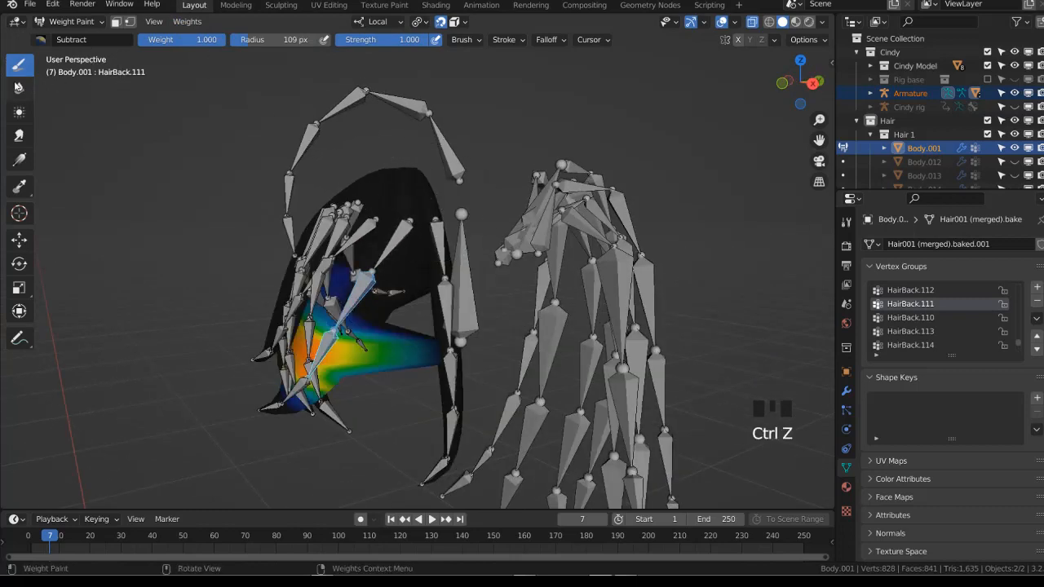
Smooth HairBack.111's weights on the lifted side strand with the Blur tool and undo the last stroke
click(19, 87)
key(alt+z)
scroll(457, 323, down, 2)
drag(457, 322, 424, 317)
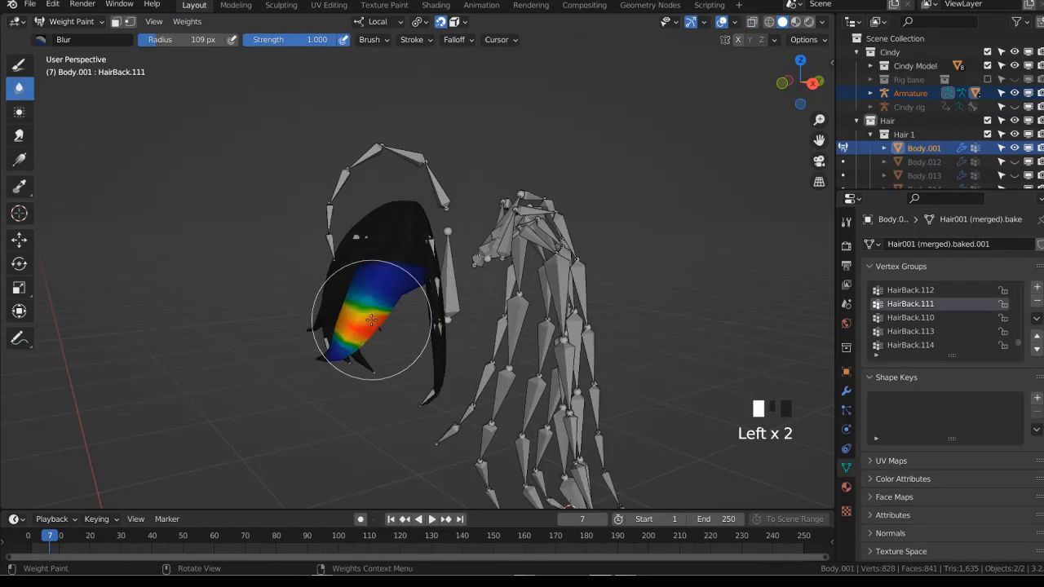
scroll(371, 320, up, 2)
key(ctrl+z)
key(alt+z)
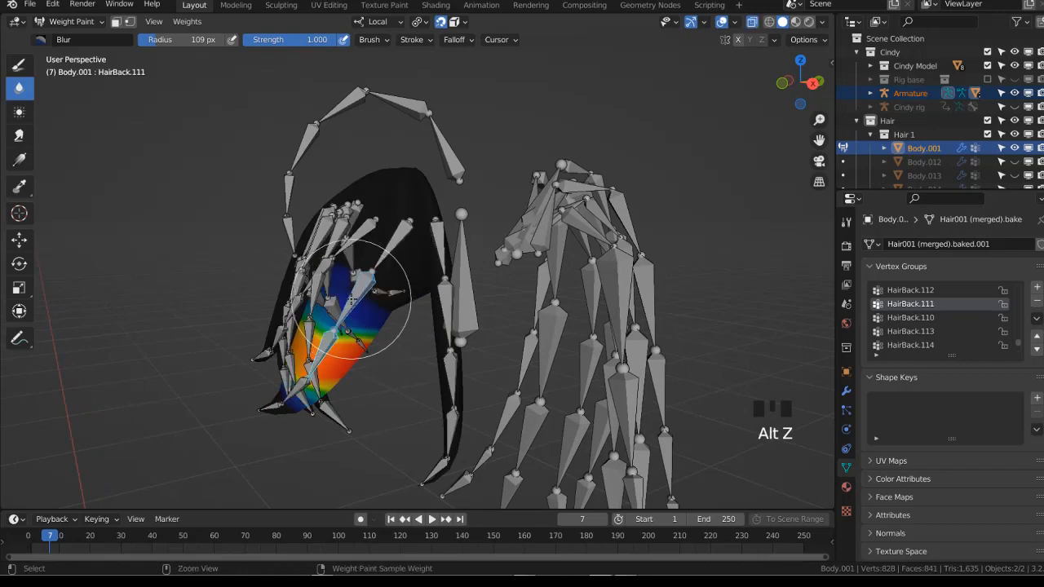
Inspect the weights of HairBack.111, HairBack.114 and the neighbouring bones on the side strands
ctrl+click(339, 371)
ctrl+click(327, 350)
middle_drag(327, 349, 456, 335)
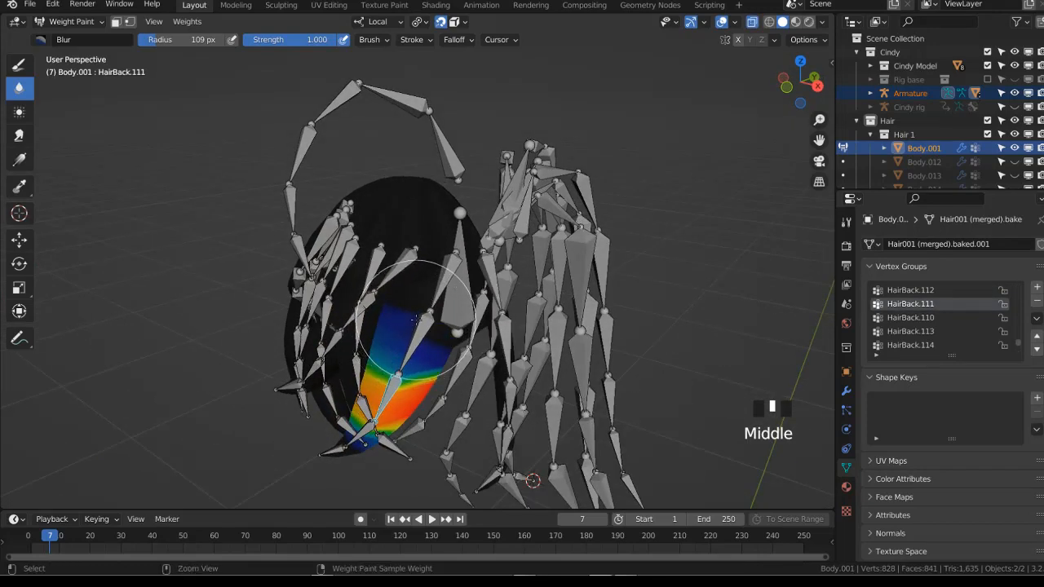
key(alt+z)
ctrl+click(489, 290)
ctrl+click(488, 292)
key(alt+z)
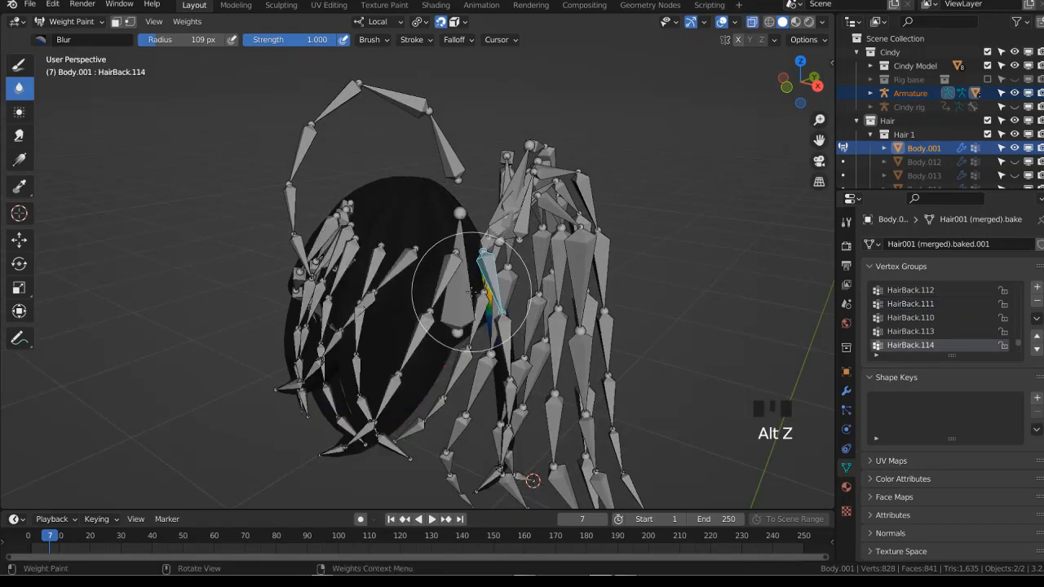
ctrl+click(481, 297)
ctrl+click(480, 305)
ctrl+click(481, 308)
Clear the rotation and location of all pose bones, then return to Object Mode and save the file
middle_drag(481, 309, 531, 338)
key(a)
key(alt+r)
key(alt+g)
key(KP_1)
key(ctrl+Tab)
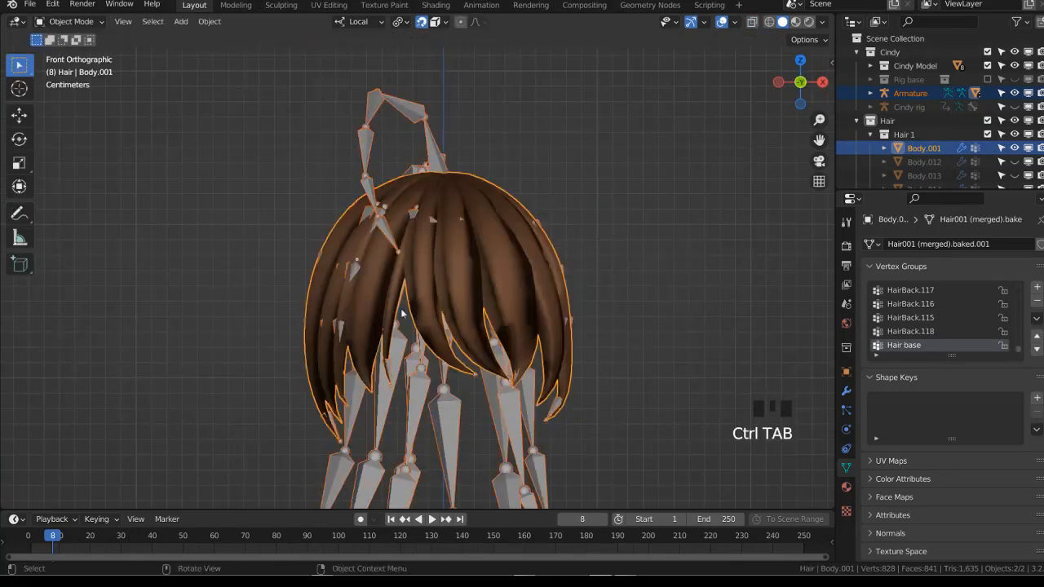
key(ctrl+s)
Copy the Hair base bone's B-Bone Segments setting to the other selected bones in Pose Mode
click(424, 164)
key(ctrl+Tab)
key(KP_3)
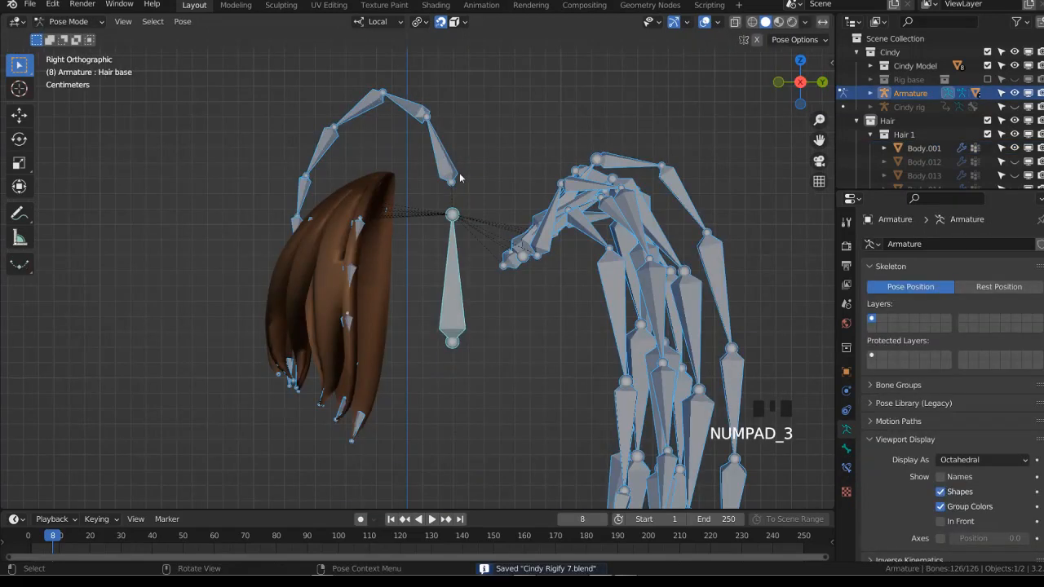
click(849, 451)
click(897, 458)
right_click(961, 475)
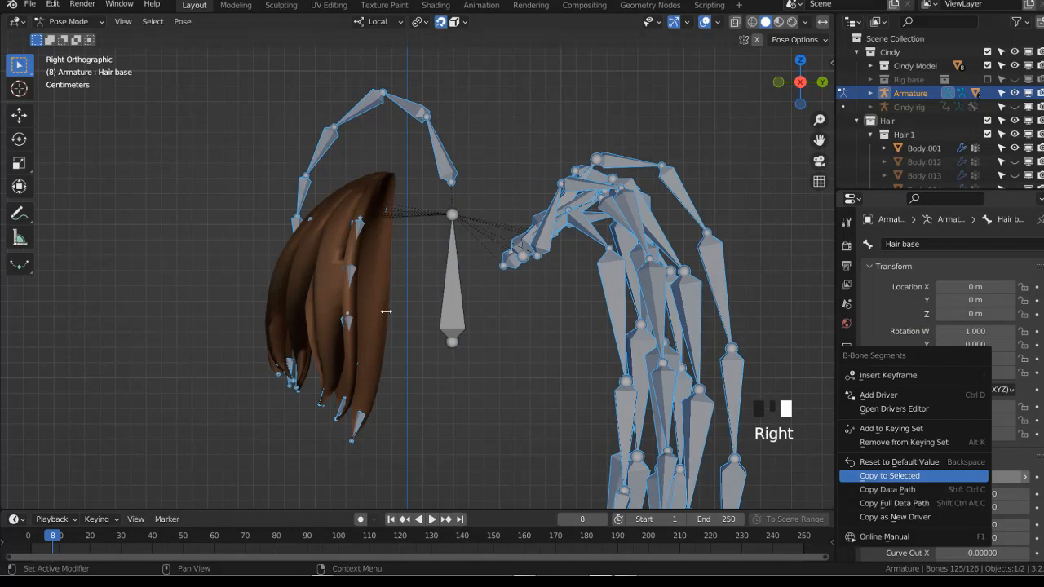
Isolate the complete bone chains of the front hair by hiding all other bones
key(KP_1)
middle_drag(606, 389, 620, 384)
key(alt+z)
drag(295, 315, 412, 418)
key(ctrl+l)
key(shift+h)
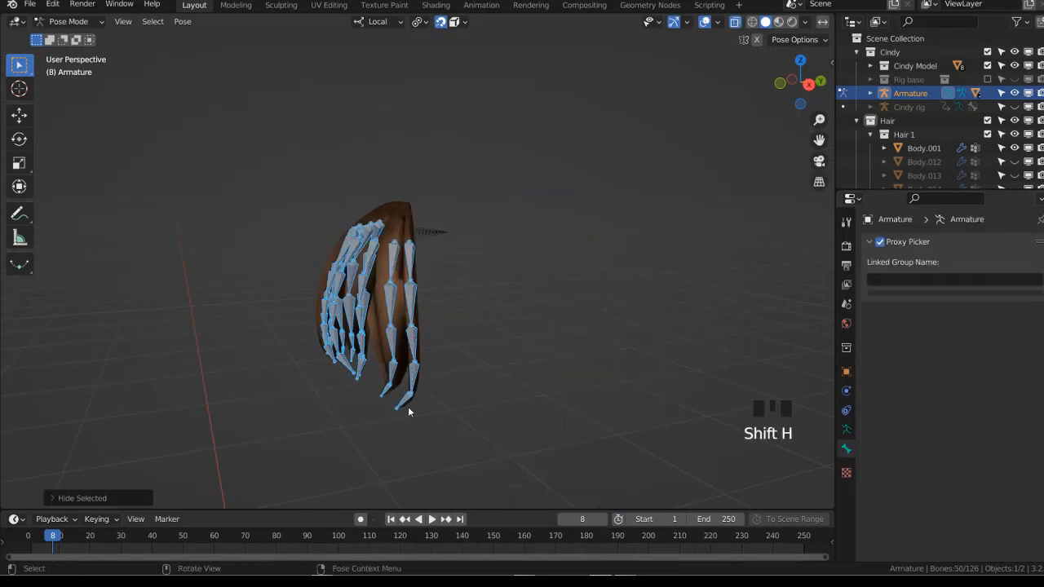
Test-rotate all the isolated front hair bones in front view and switch the viewport to material preview shading
key(KP_1)
scroll(408, 407, up, 2)
key(r)
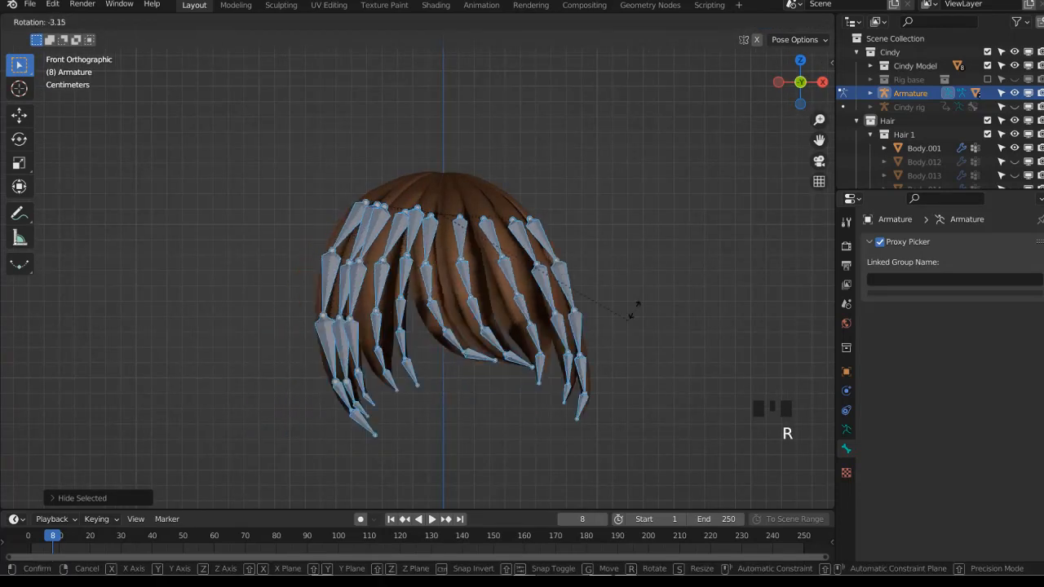
right_click(625, 272)
scroll(653, 228, down, 1)
key(alt+z)
click(783, 23)
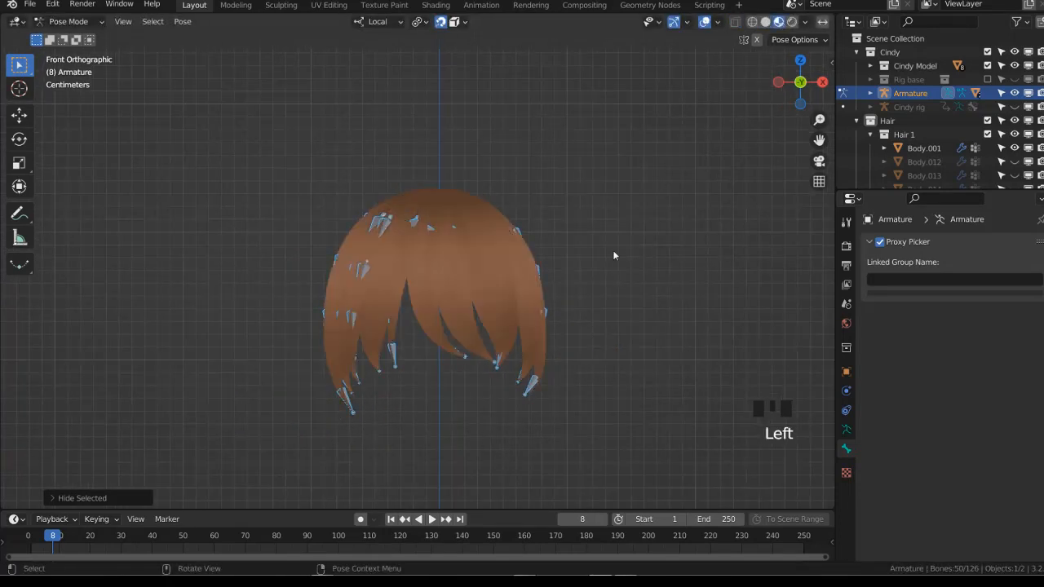
key(r)
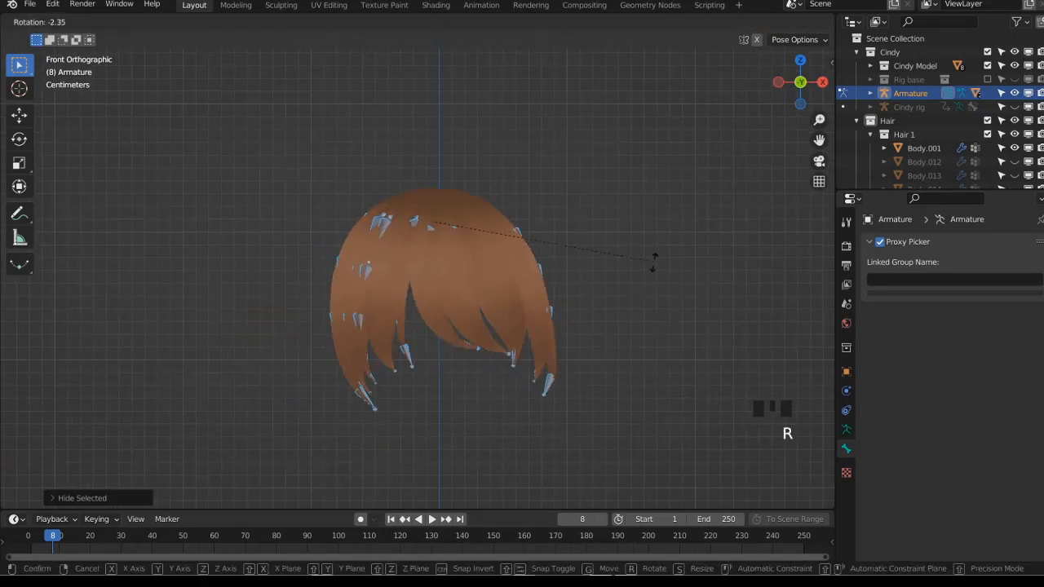
right_click(660, 263)
Test-rotate the lower bones of the front strands from the front and the side, and save the file
drag(328, 317, 599, 464)
key(r)
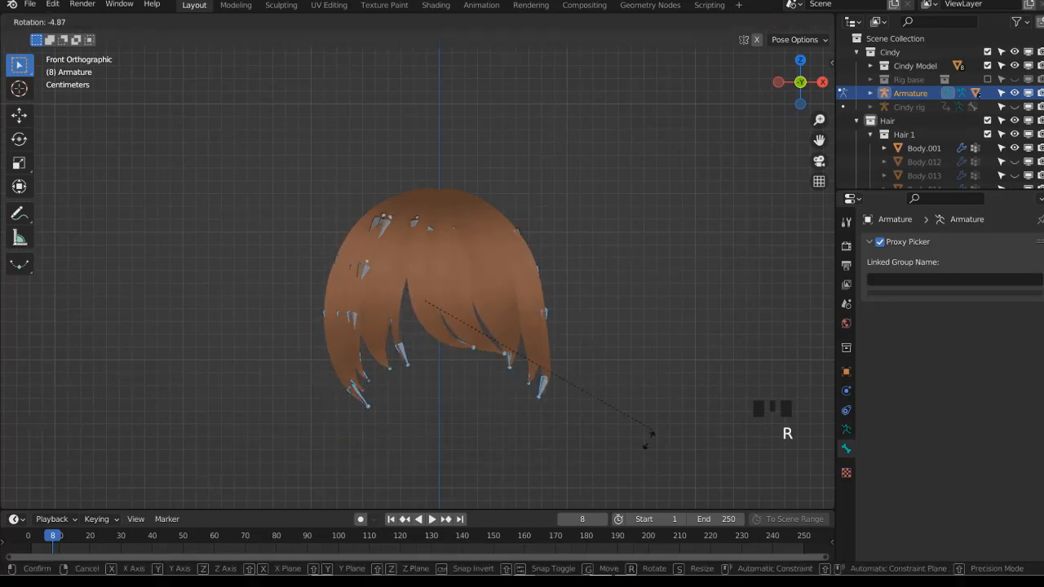
click(659, 415)
key(r)
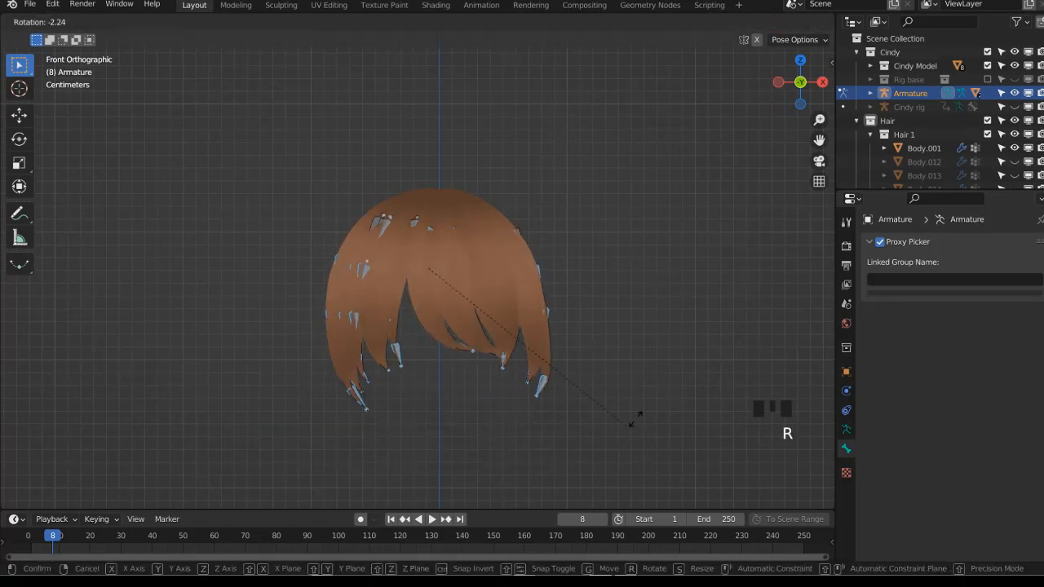
middle_drag(615, 433, 521, 434)
key(r)
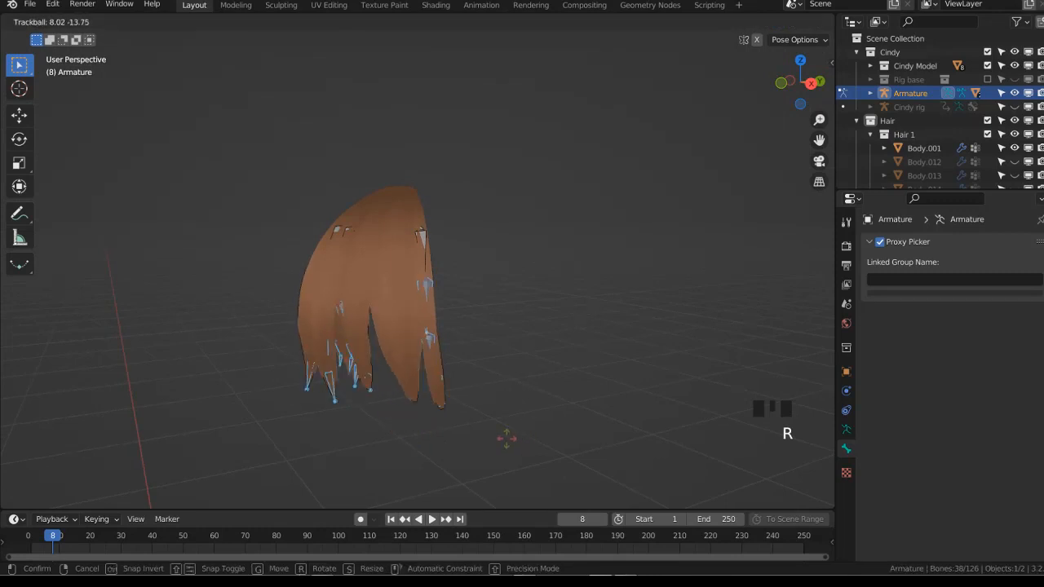
click(527, 428)
key(KP_1)
scroll(560, 404, down, 3)
key(ctrl+s)
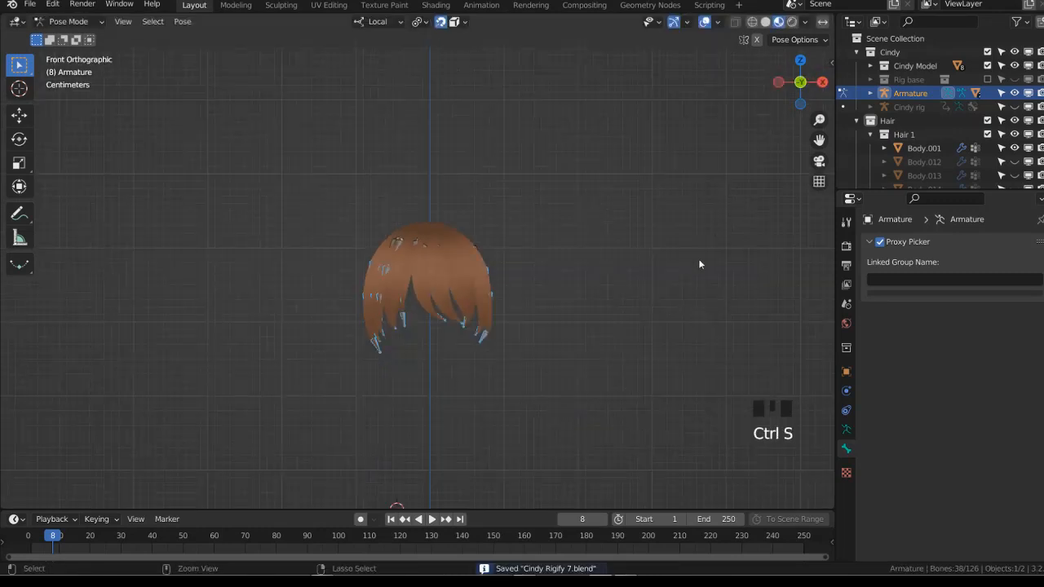
In Object Mode, hide the Body.001 mesh and show and select Body.012 instead
key(ctrl+Tab)
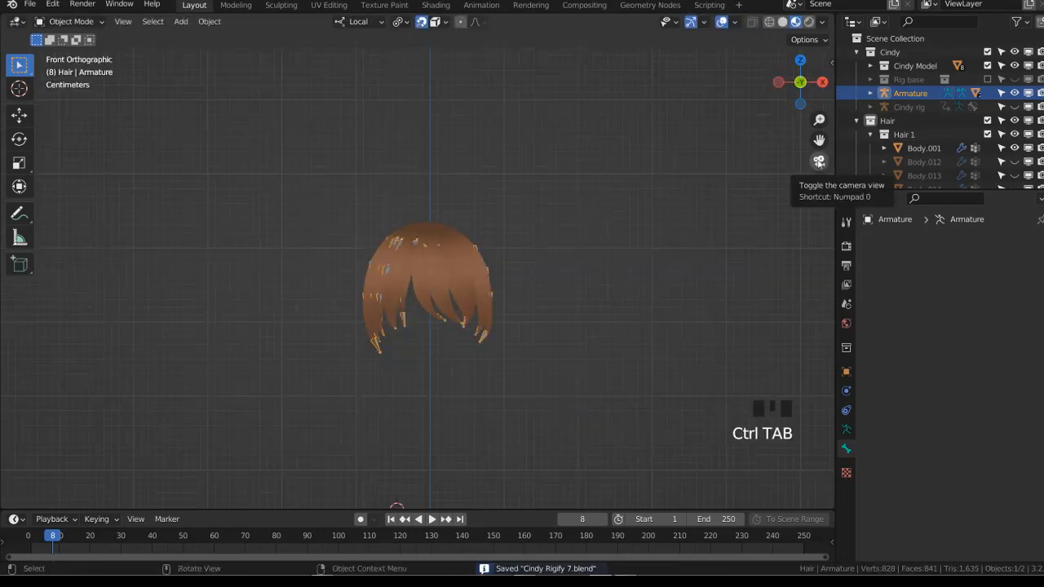
click(1016, 148)
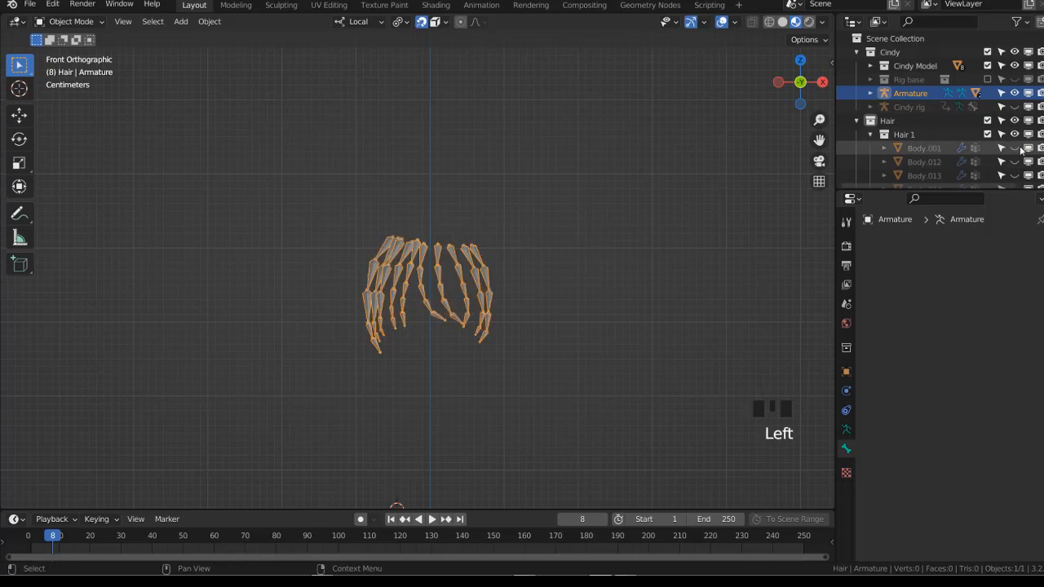
click(1015, 162)
click(924, 162)
Reveal all hidden bones in the armature and turn off Deform for every bone
middle_drag(636, 236, 494, 272)
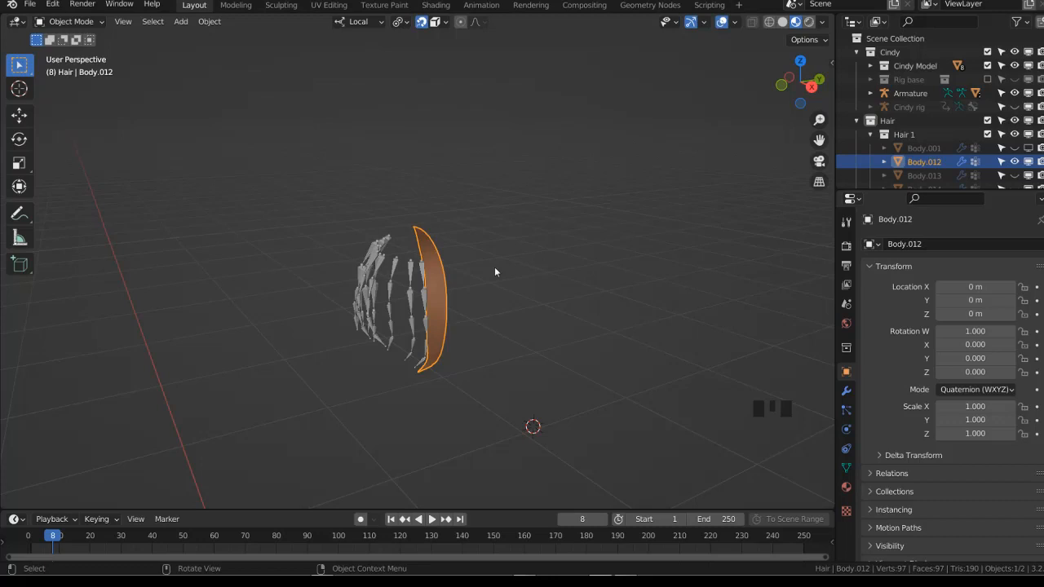
scroll(477, 269, up, 2)
click(419, 304)
key(ctrl+Tab)
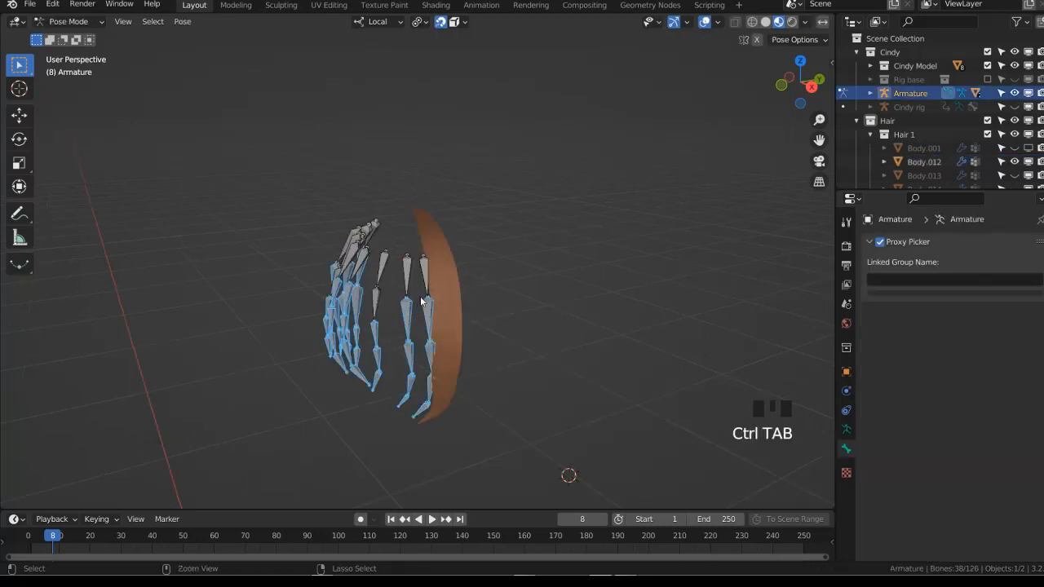
click(425, 286)
click(890, 454)
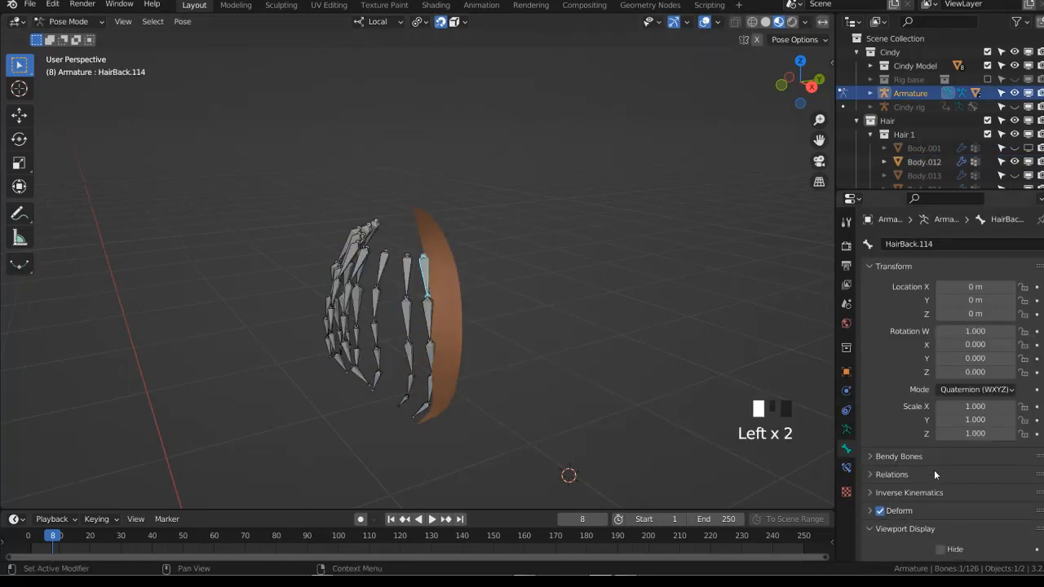
key(a)
key(alt+h)
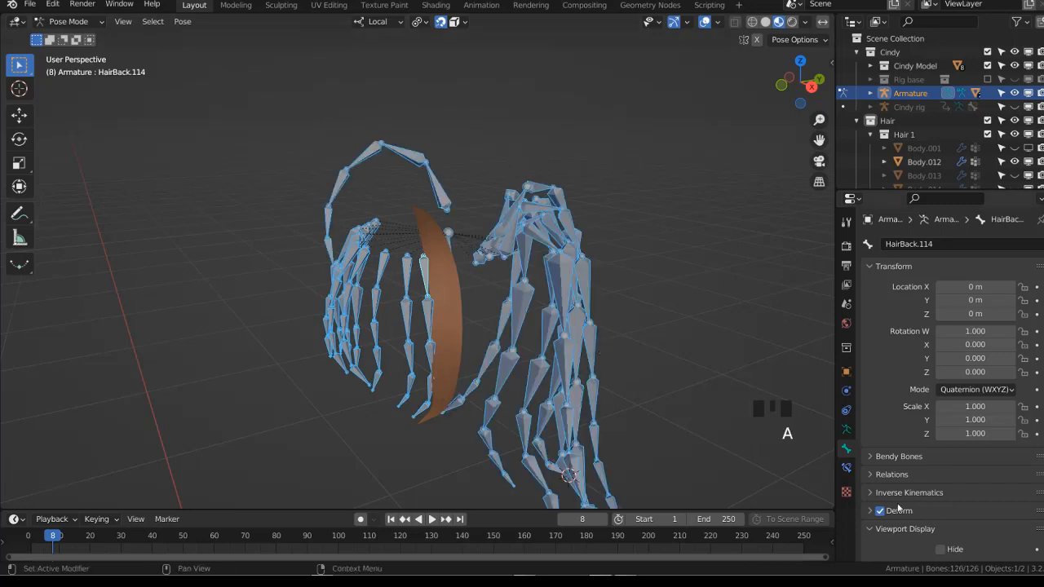
right_click(880, 512)
click(766, 459)
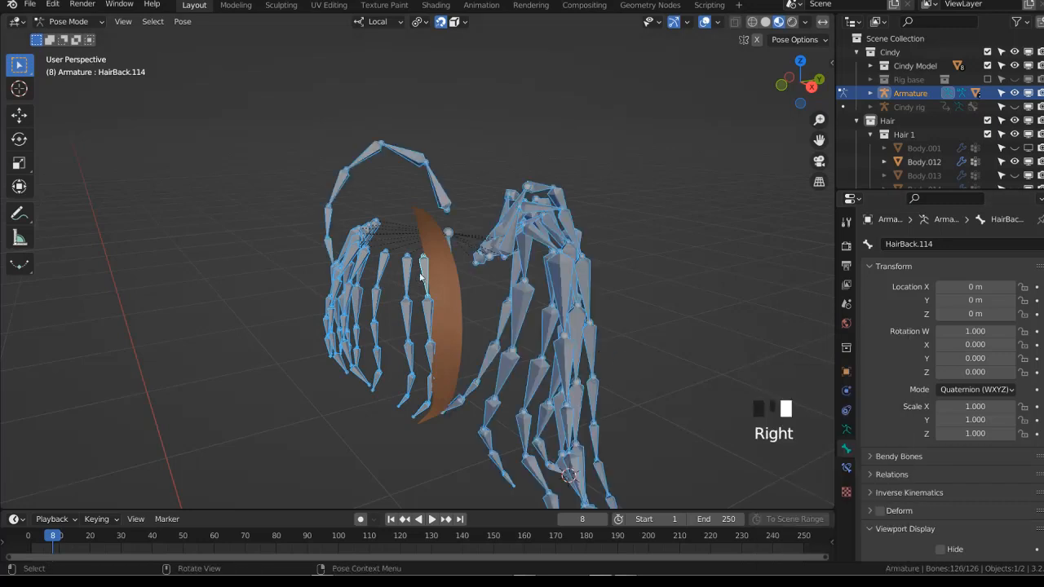
Duplicate the HairBack.114 bone beside the Body.012 strand in Edit Mode and hide all other bones
key(Tab)
key(shift+d)
click(486, 273)
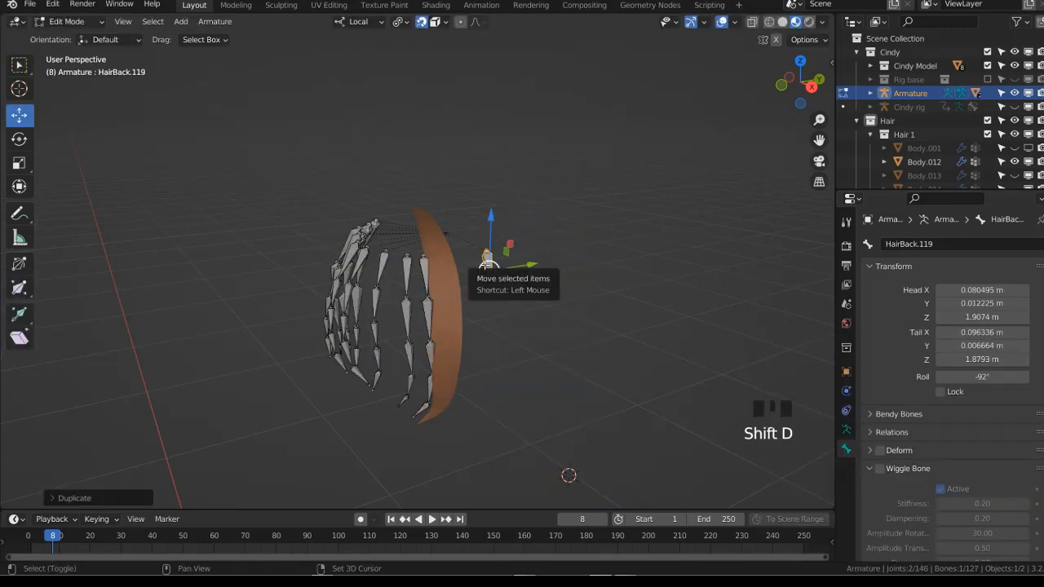
key(shift+h)
middle_drag(486, 273, 495, 230)
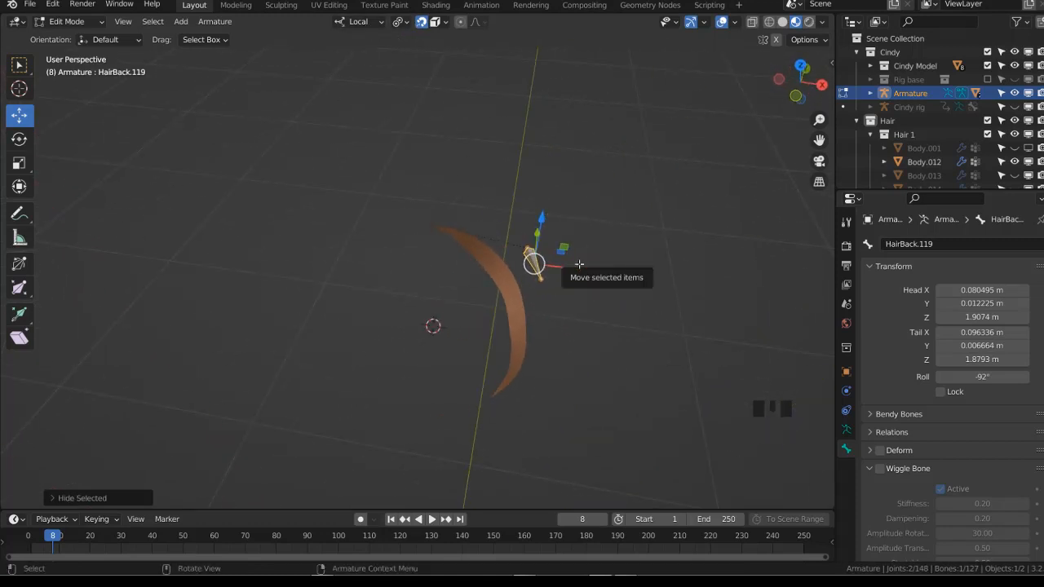
Delete all existing vertex groups from the Body.012 strand
key(ctrl+Tab)
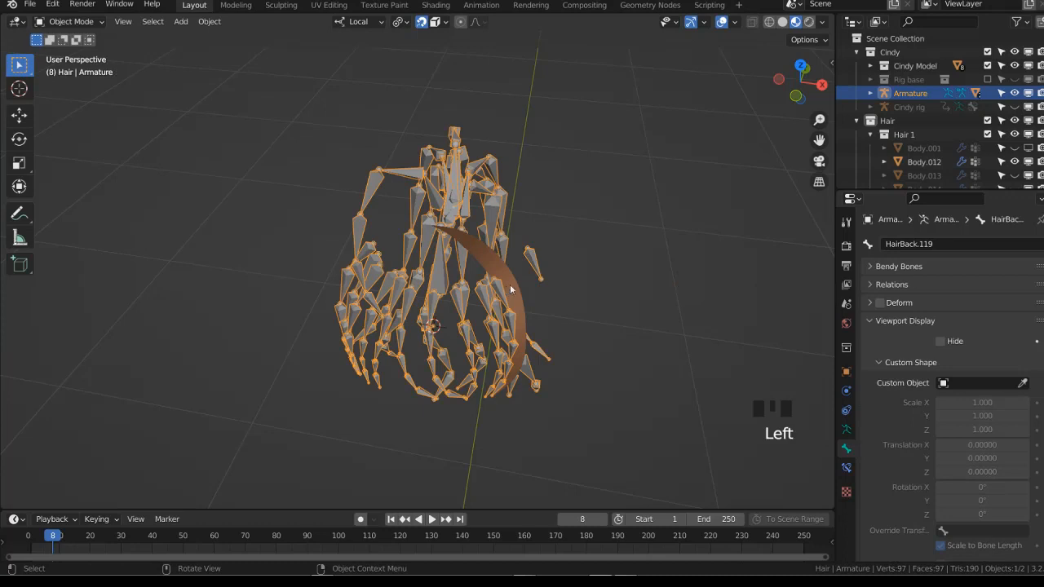
click(512, 289)
click(847, 466)
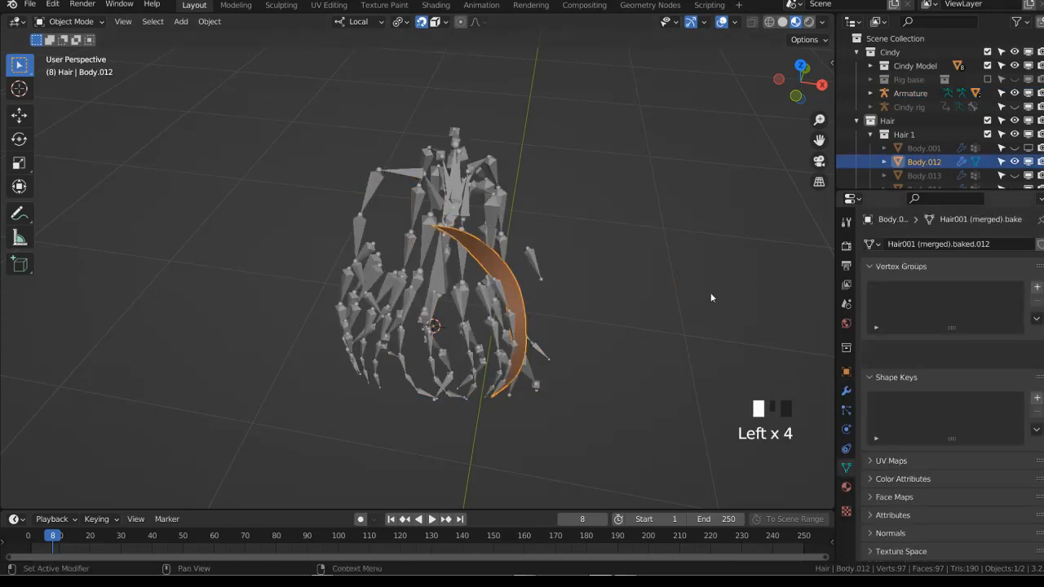
click(551, 268)
shift+click(509, 279)
key(ctrl+Tab)
click(433, 191)
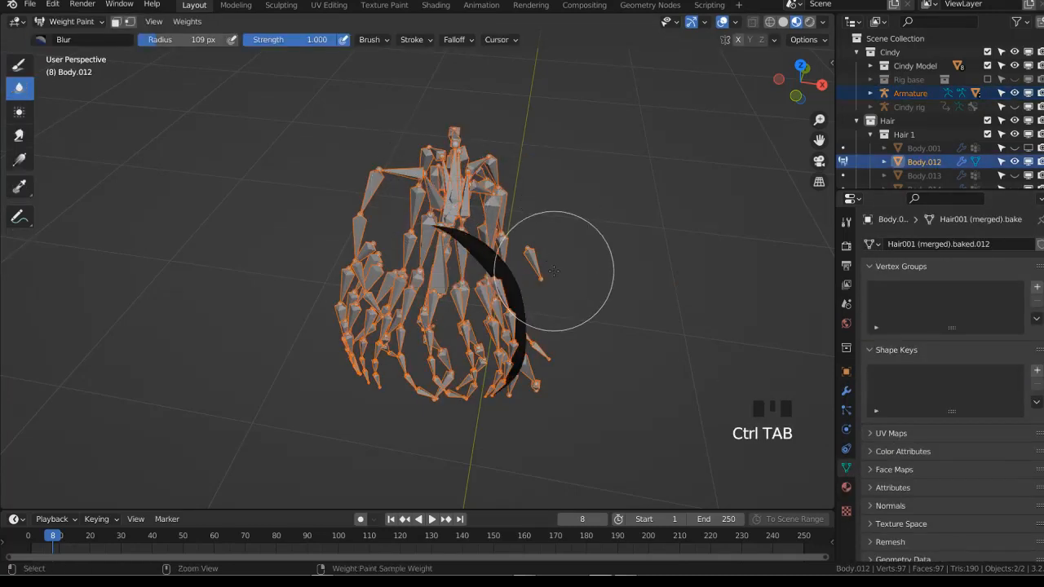
key(ctrl+Tab)
Parent Body.012 to the armature and check the link to HairBack.119 in Weight Paint mode
click(459, 250)
click(472, 249)
shift+click(488, 234)
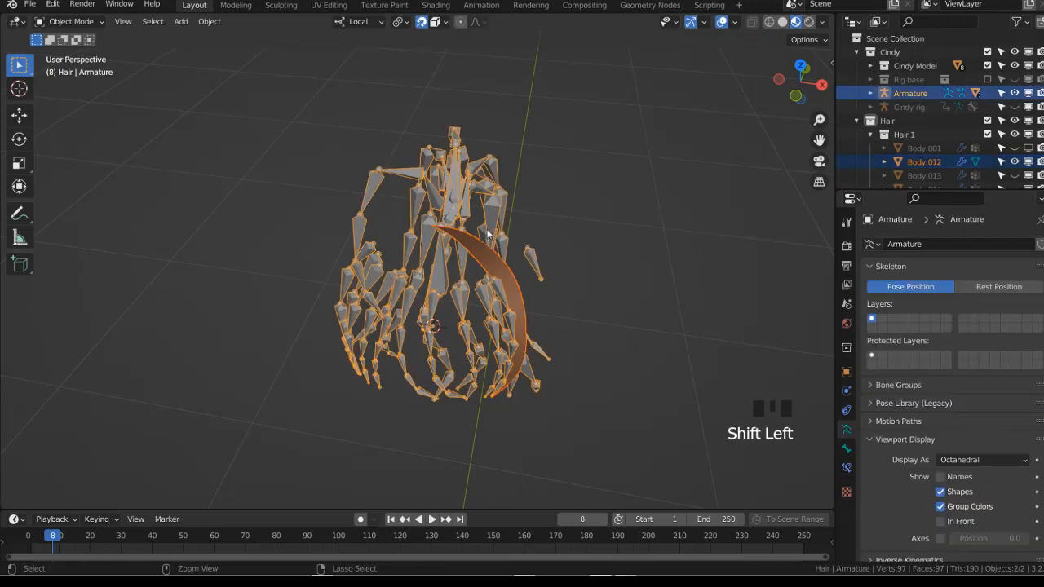
key(ctrl+p)
click(489, 229)
shift+click(557, 281)
key(ctrl+Tab)
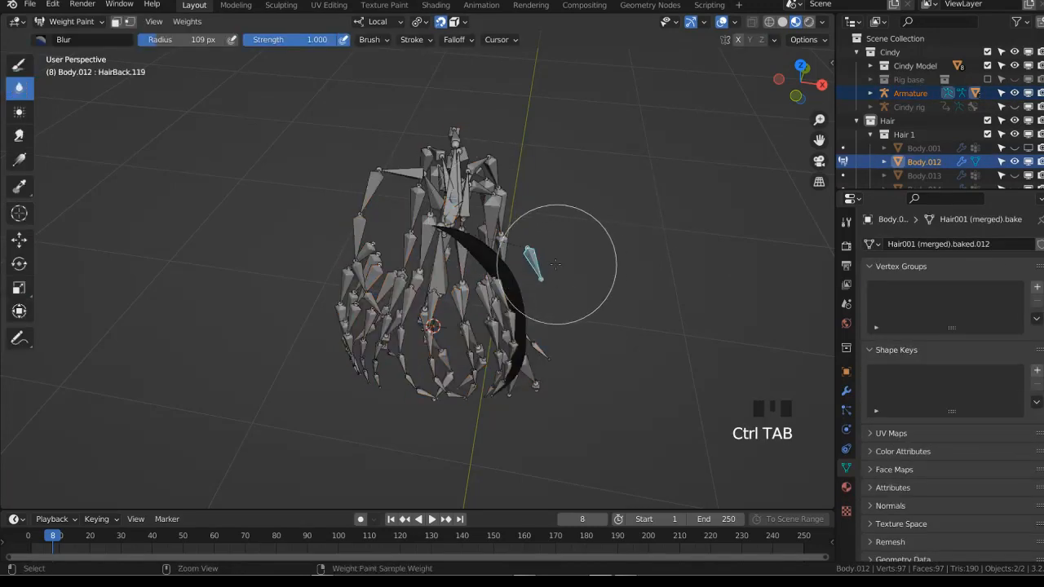
key(ctrl+Tab)
Move the HairBack.119 bone so that it starts at the upper end of the Body.012 strand
click(529, 255)
key(Tab)
scroll(467, 226, up, 2)
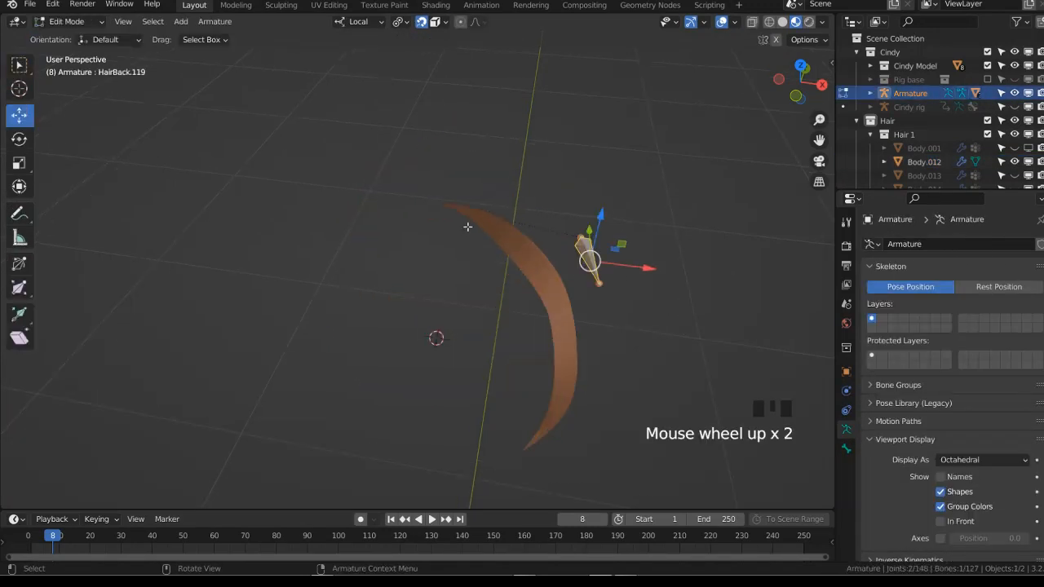
key(g)
click(455, 207)
Place the 3D cursor on the geometry at the lower tip of the Body.012 strand
click(476, 256)
middle_drag(530, 316, 536, 270)
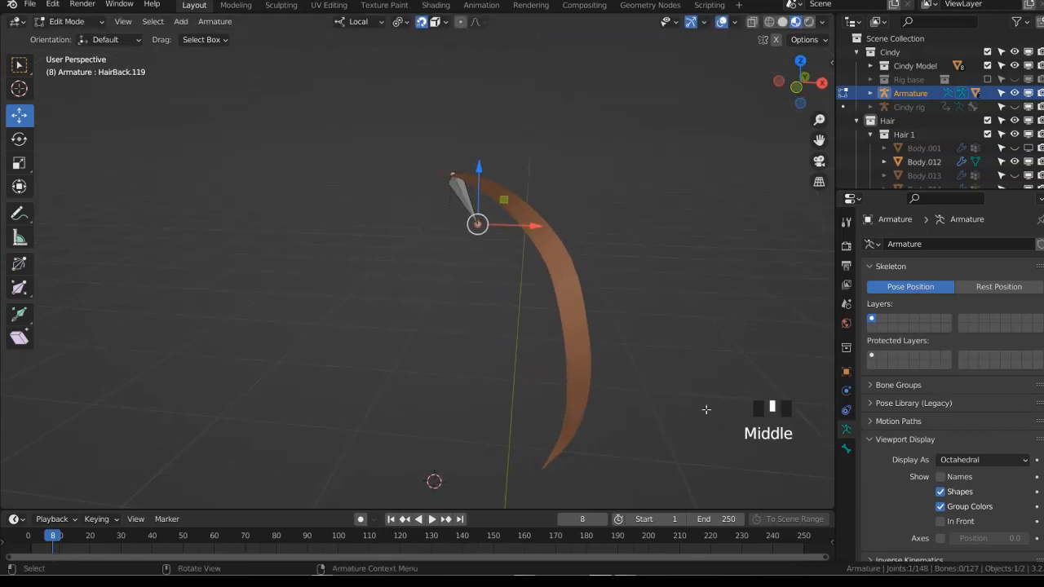
key(ctrl+Tab)
click(565, 400)
click(581, 367)
shift+middle_drag(596, 359, 567, 286)
key(Tab)
key(alt+z)
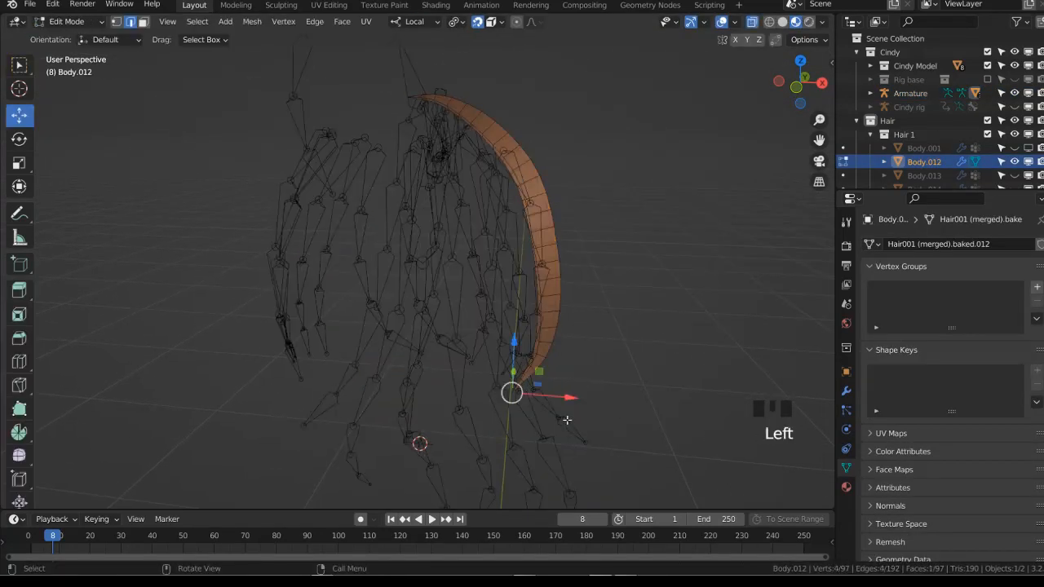
key(shift+s)
click(618, 427)
key(alt+z)
middle_drag(618, 426, 528, 295)
key(Tab)
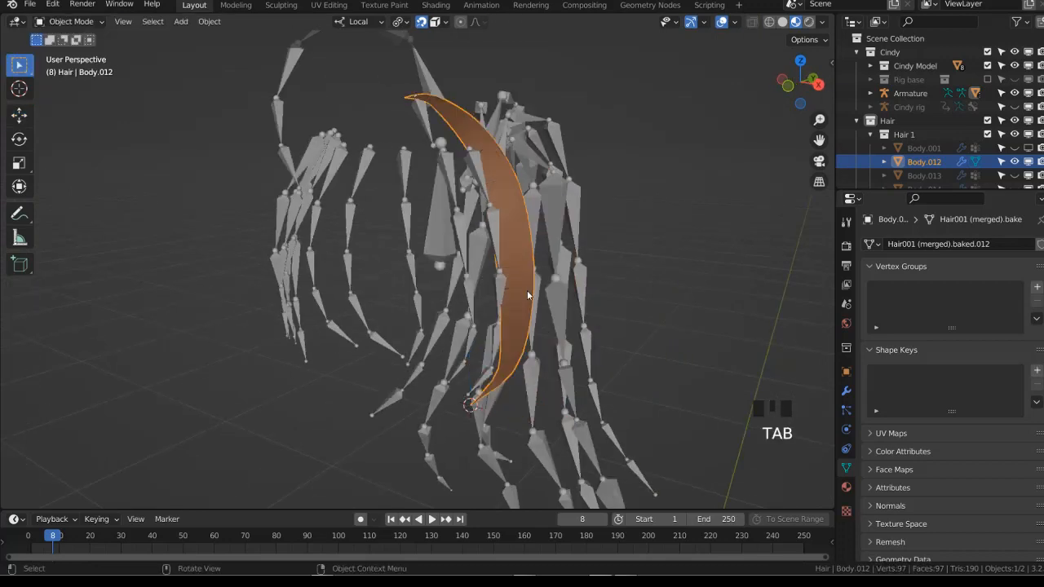
Snap HairBack.119's tail to the 3D cursor at the strand's lower tip
click(548, 254)
key(Tab)
key(shift+s)
click(561, 173)
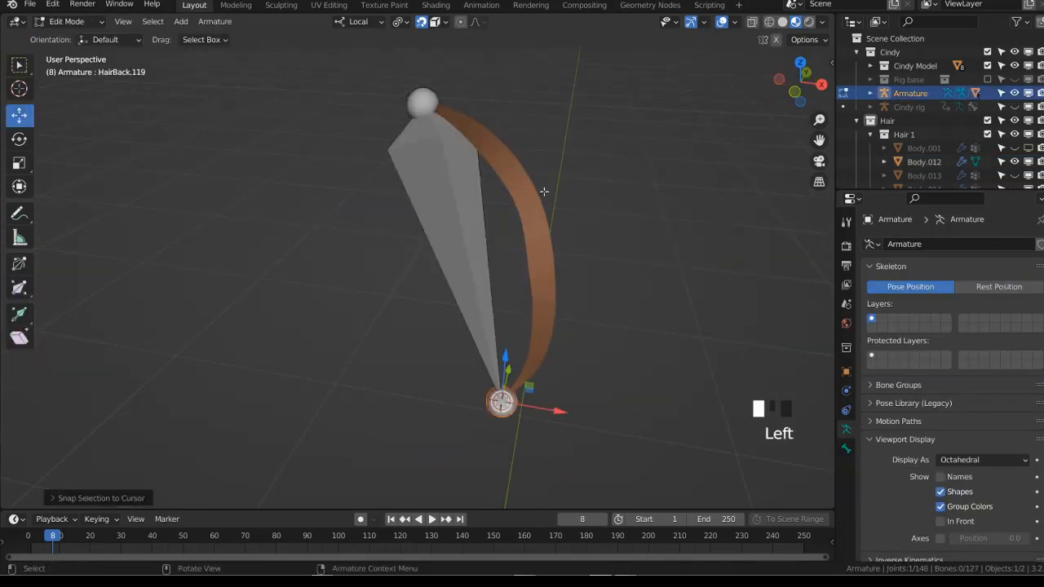
Subdivide the long HairBack.119 bone and move the new joint onto the upper part of the strand
right_drag(544, 191, 599, 150)
click(462, 261)
key(g)
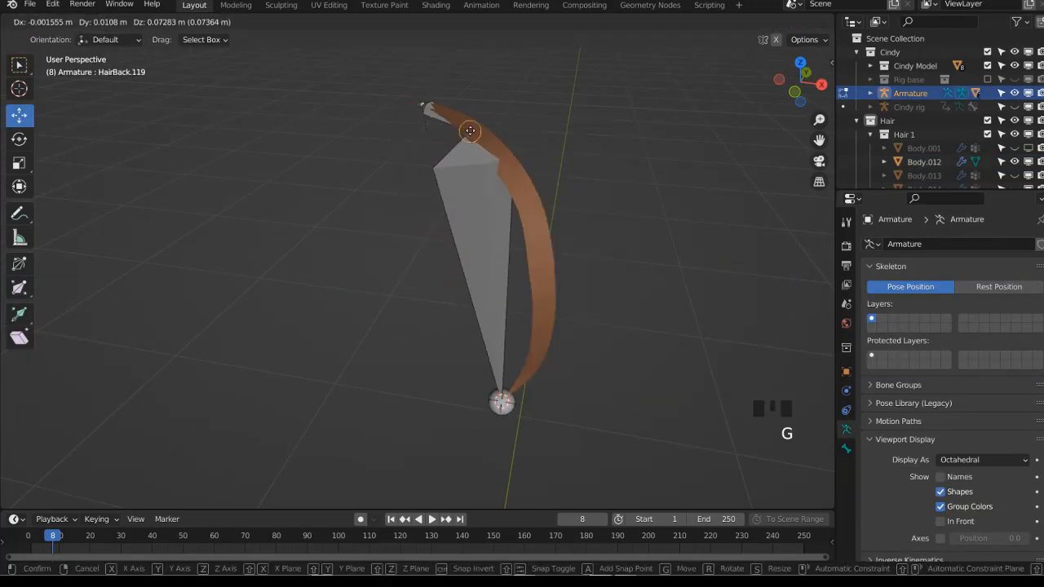
click(470, 131)
Subdivide the lower long bone of the Body.012 chain with three cuts
click(519, 185)
right_click(549, 175)
click(549, 174)
click(116, 497)
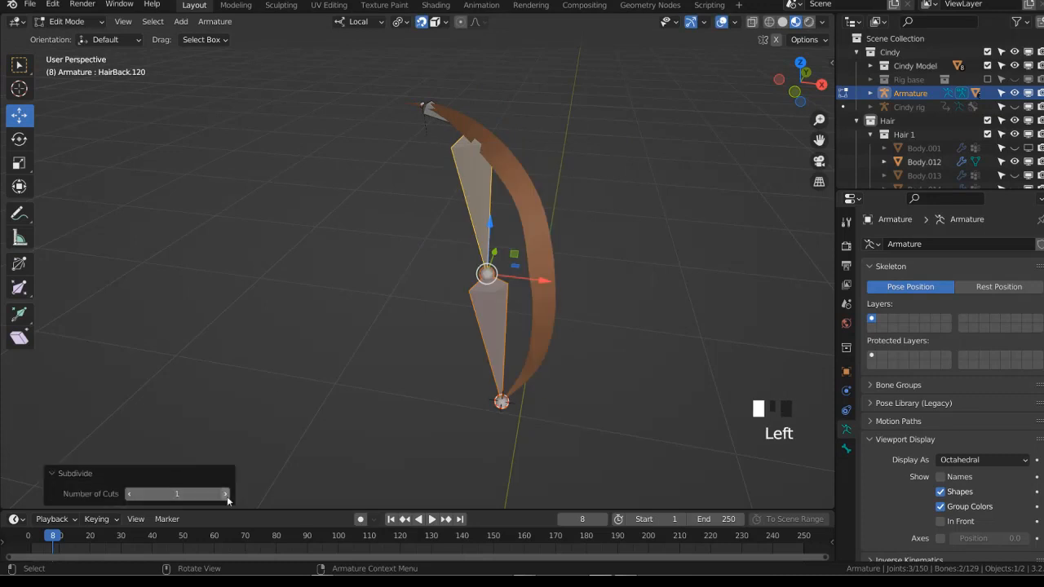
click(131, 494)
Move the new joints onto the middle and lower parts of the Body.012 strand so the chain follows its curve
key(g)
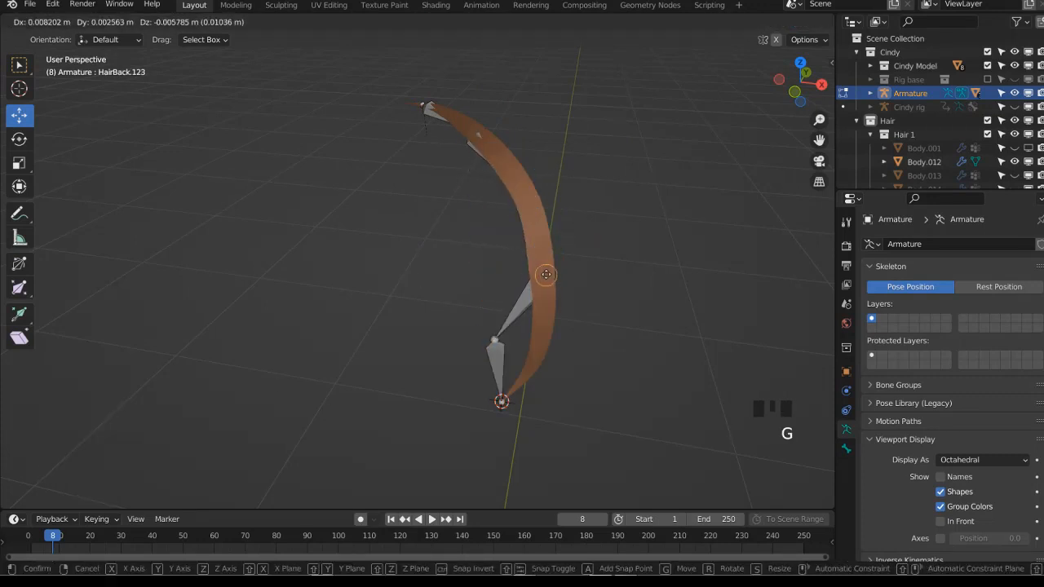
click(547, 274)
key(g)
click(538, 351)
key(alt+z)
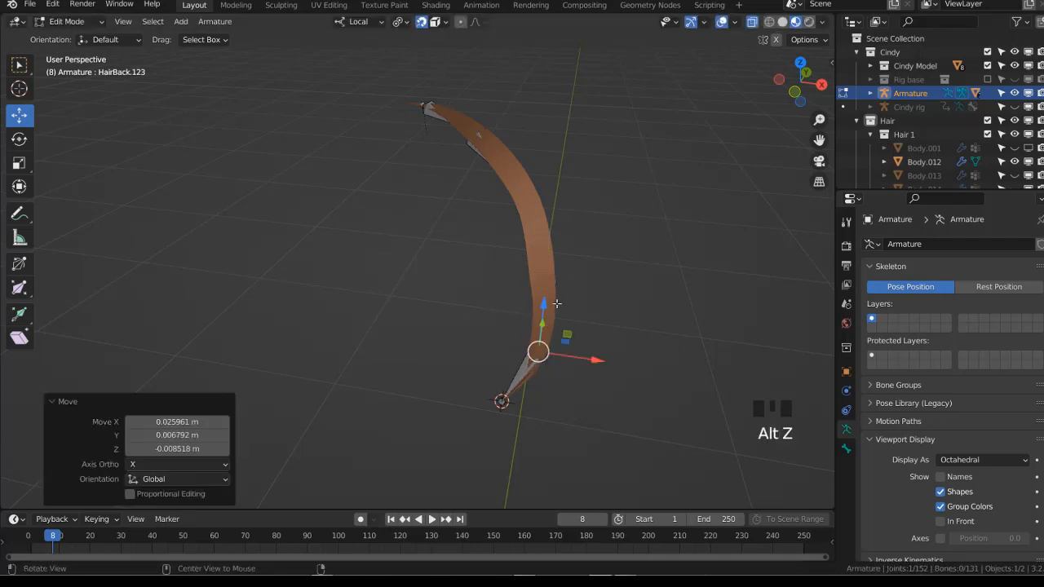
middle_drag(536, 350, 576, 291)
click(782, 22)
key(alt+z)
mouse_move(609, 247)
middle_down()
mouse_move(457, 269)
mouse_move(382, 262)
middle_up()
scroll(383, 262, down, 1)
key(Tab)
key(alt+z)
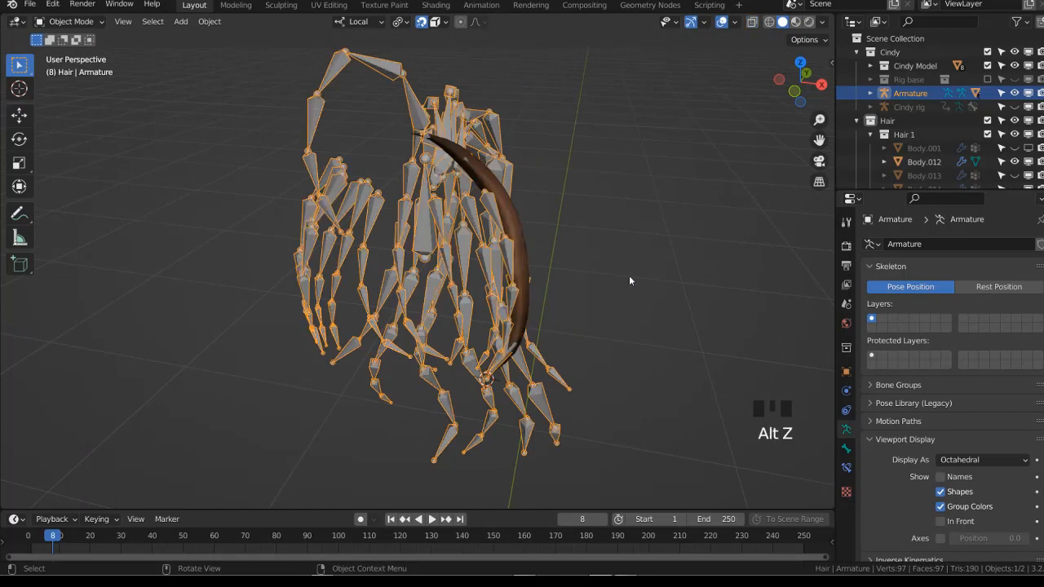
Enter Weight Paint mode with the armature and Body.012 selected, select the strand's bone chain and hide all other bones
key(ctrl+Tab)
key(ctrl+Tab)
shift+click(527, 233)
key(ctrl+Tab)
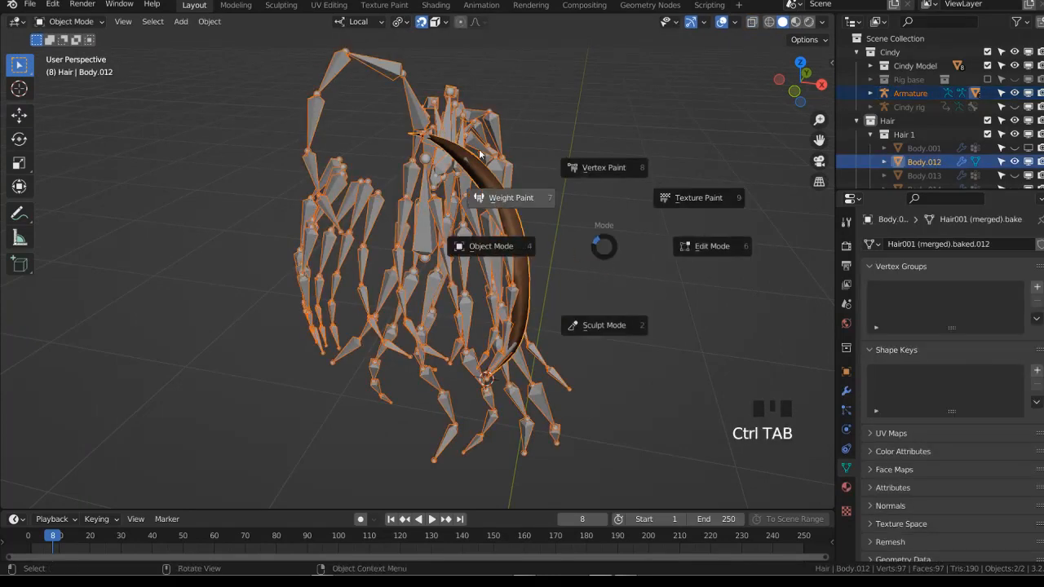
click(471, 196)
key(alt+z)
ctrl+click(524, 295)
key(alt+z)
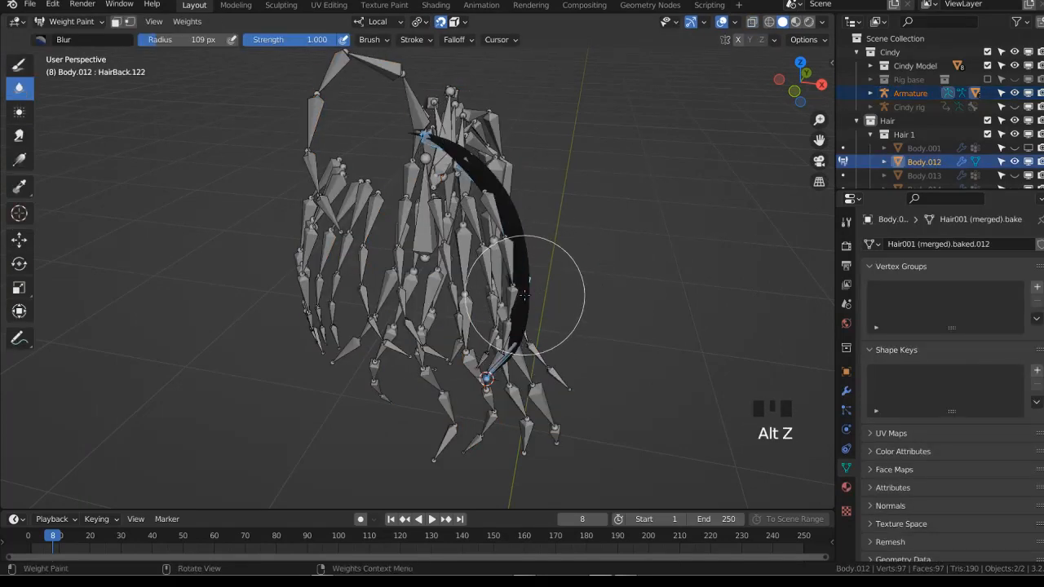
key(shift+h)
Try to assign automatic weights from the selected chain to Body.012 and rotate the bones as a test
click(186, 21)
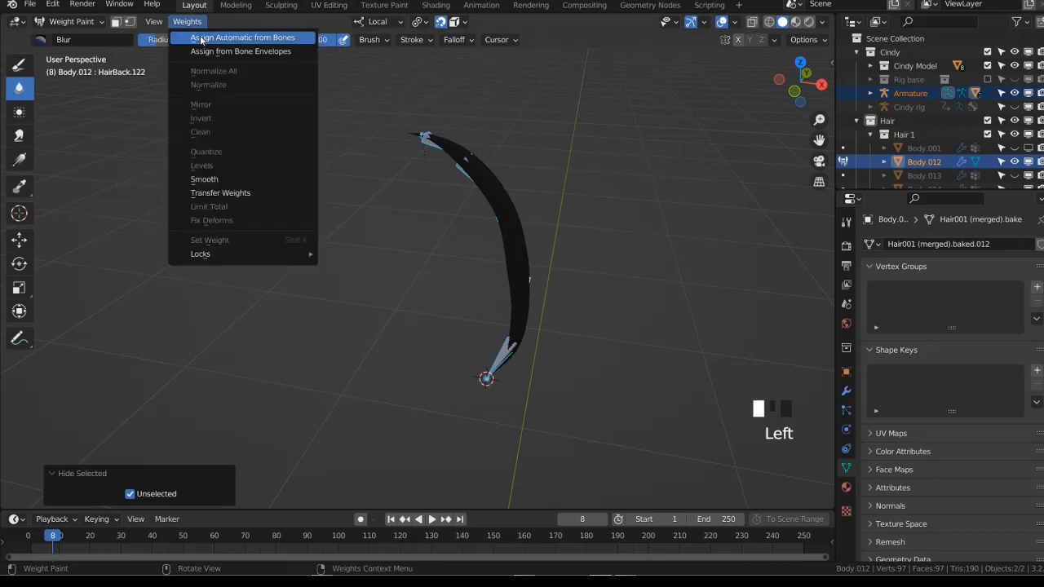
click(237, 38)
key(r)
click(565, 191)
Enable Deform on the selected bones, assign automatic weights from them to Body.012, and test the deformation by rotating the chain
key(shift+w)
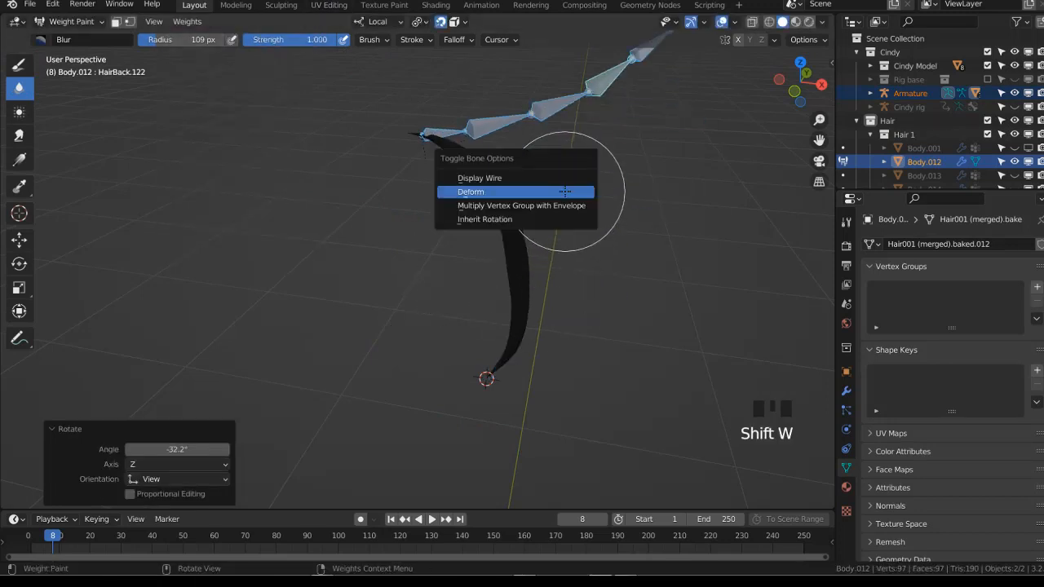
click(563, 191)
click(187, 21)
click(237, 38)
key(r)
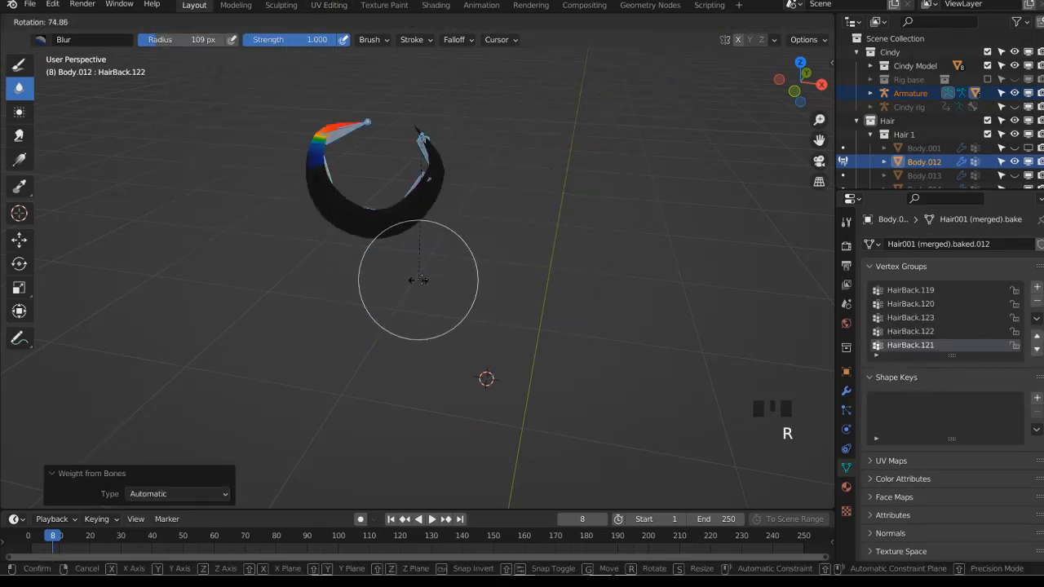
key(Escape)
Reset the Body.012 bone chain to its rest pose and save the file
key(ctrl+Tab)
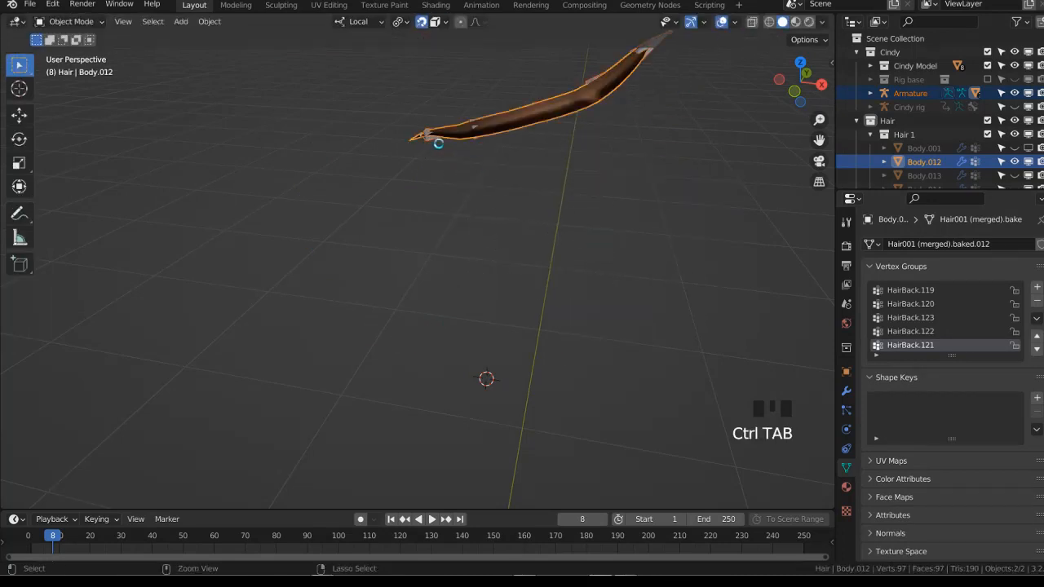
click(473, 148)
key(ctrl+Tab)
key(alt+g)
key(ctrl+Tab)
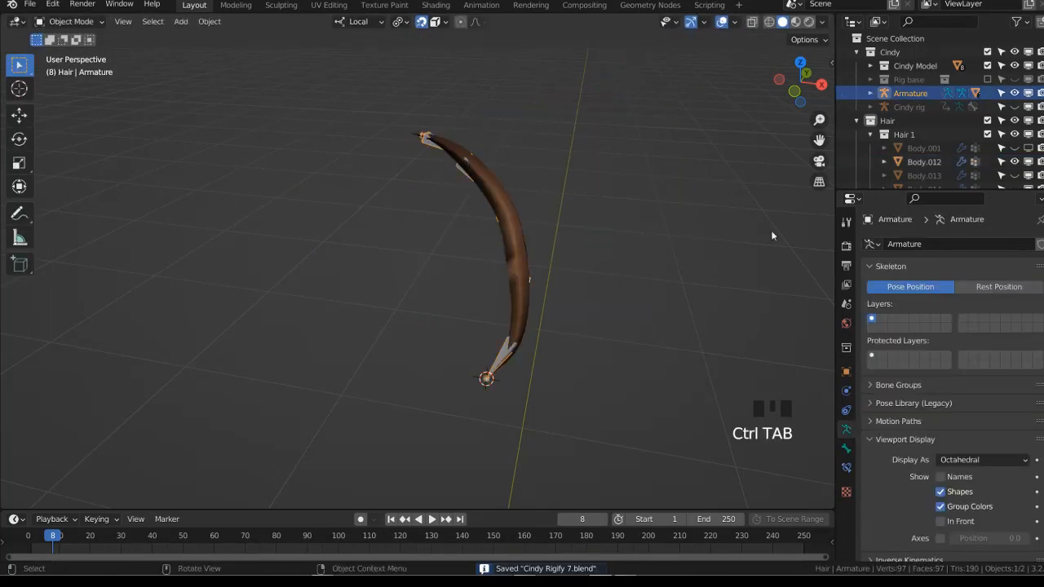
Hide the Body.012 strand and show Body.013
click(1015, 162)
click(1015, 176)
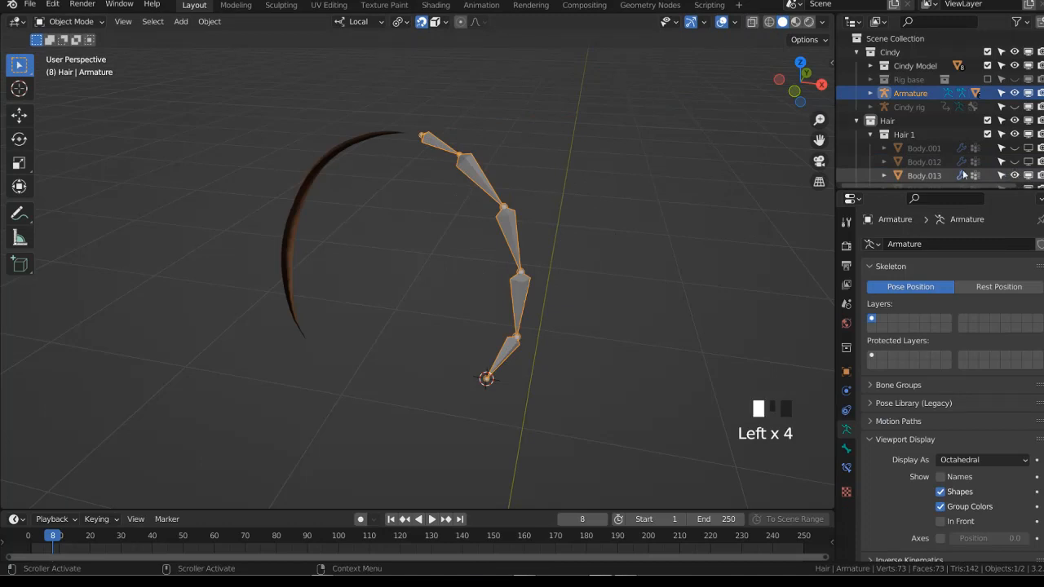
click(966, 176)
scroll(965, 176, down, 3)
click(924, 109)
Duplicate the uppermost bone of the Body.012 chain and place the copy near the upper end of Body.013
click(501, 222)
middle_drag(501, 222, 482, 168)
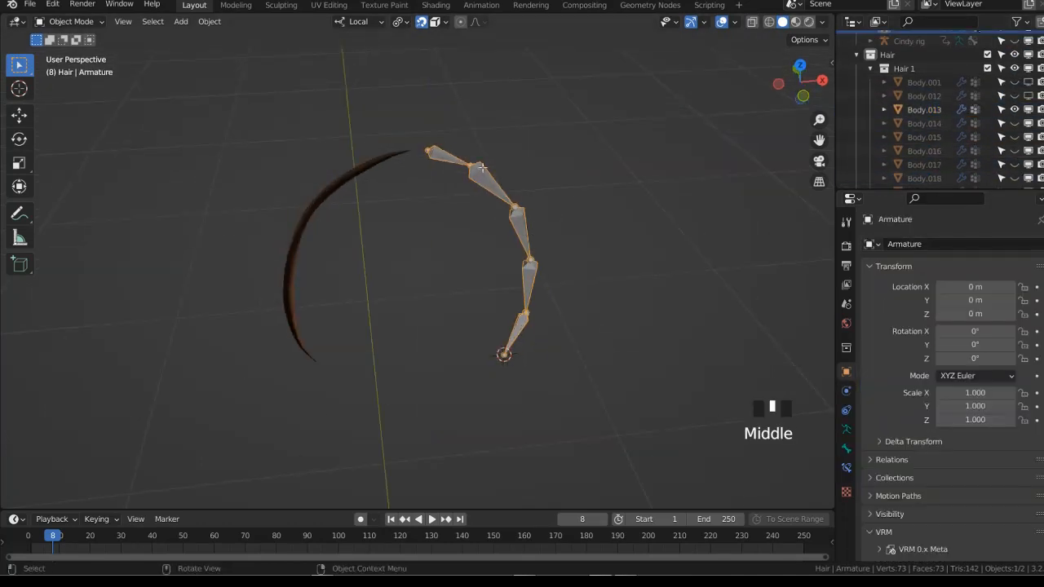
key(Tab)
click(445, 155)
key(shift+d)
click(428, 183)
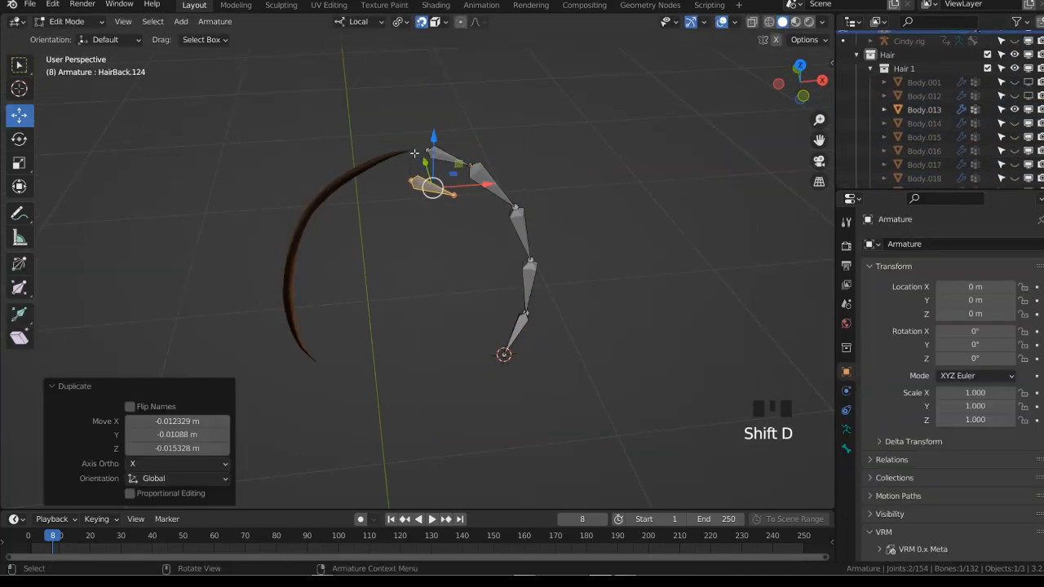
Place the 3D cursor on the geometry at the upper end of the Body.013 strand
key(ctrl+Tab)
click(412, 161)
click(408, 159)
key(Tab)
drag(412, 142, 438, 171)
key(shift+s)
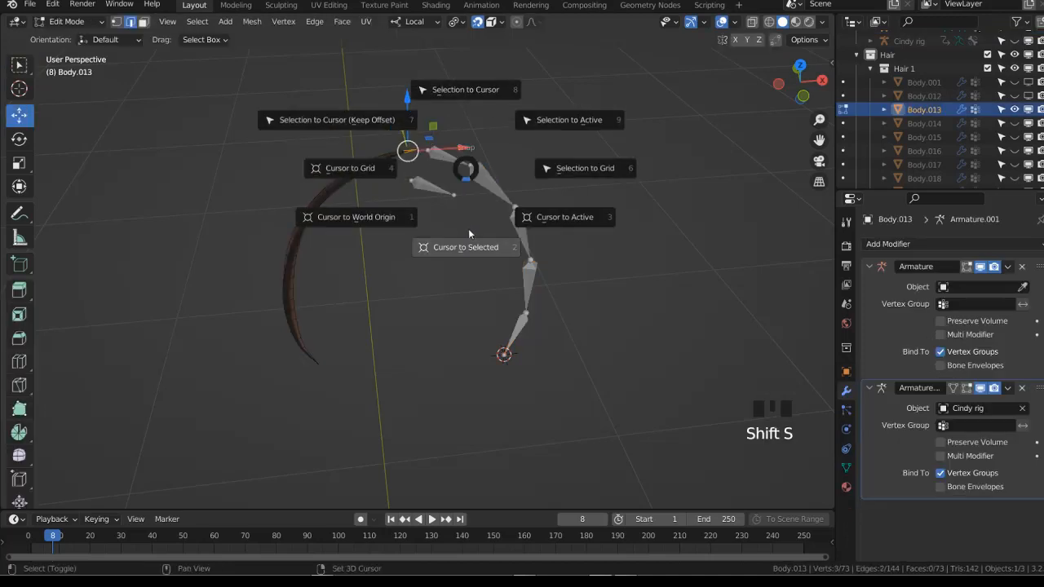
click(468, 229)
Snap the duplicated bone's head to the 3D cursor and move its tail toward the lower part of Body.013
key(Tab)
click(438, 188)
key(Tab)
key(shift+s)
click(429, 159)
key(g)
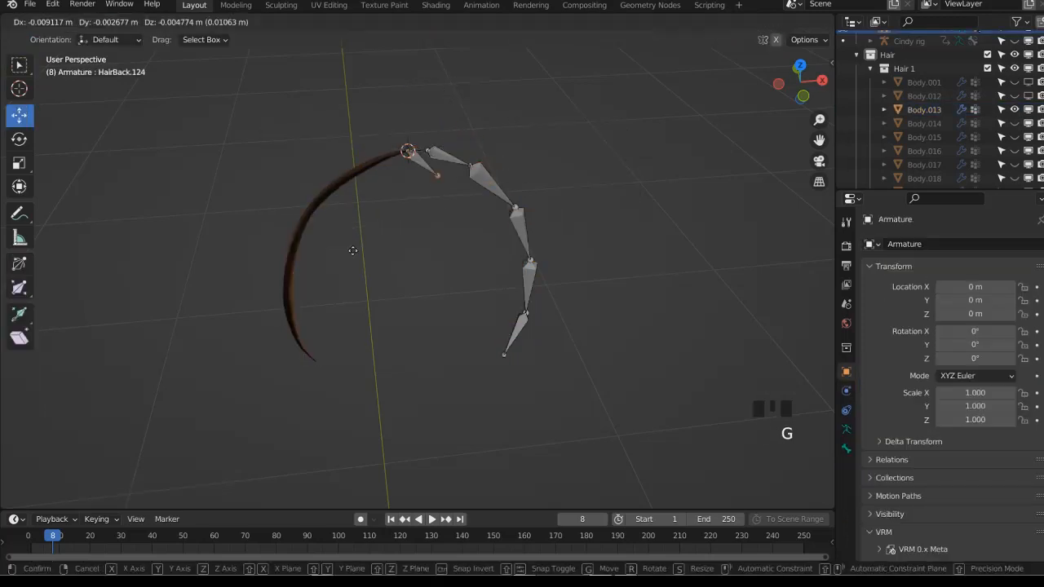
click(379, 302)
Place the 3D cursor on the geometry at the lower tip of the Body.013 strand
key(Tab)
click(287, 251)
key(Tab)
key(alt+z)
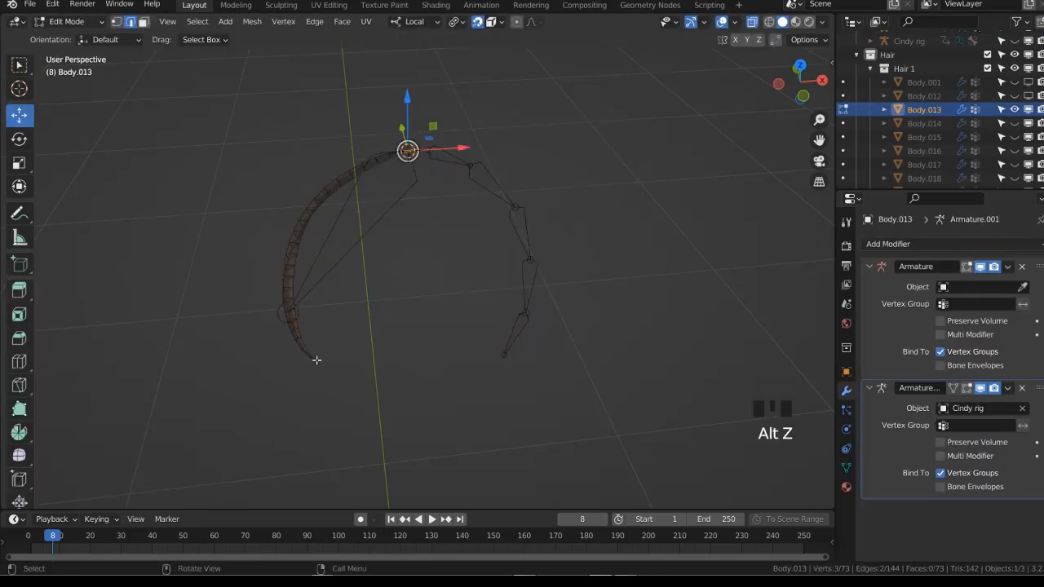
key(shift+s)
click(429, 401)
Snap HairBack.124's tail to the 3D cursor at the lower tip of Body.013
key(Tab)
click(333, 262)
key(Tab)
click(289, 312)
key(shift+s)
click(405, 261)
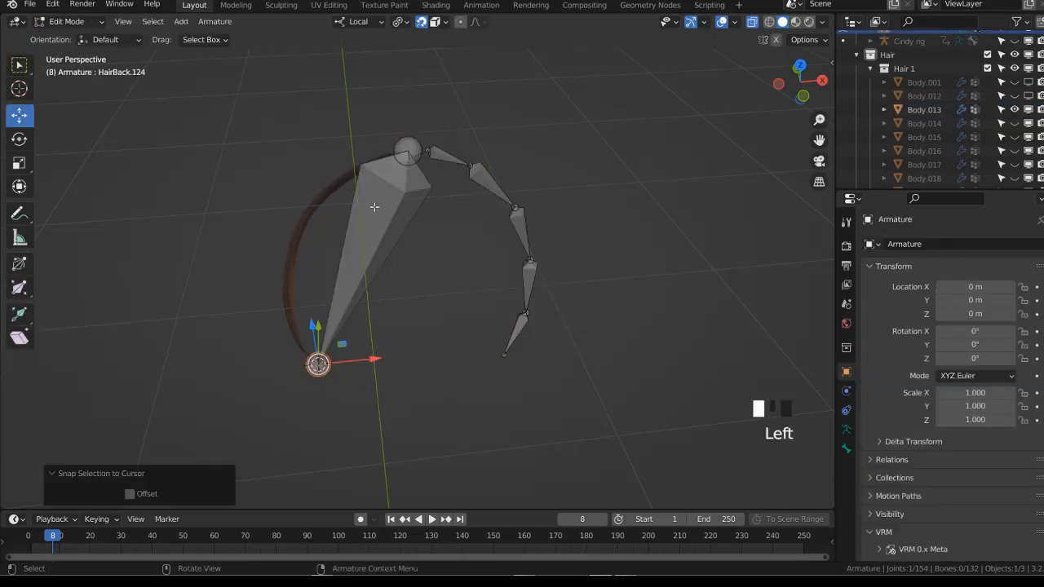
Subdivide the long HairBack.124 bone with 5 cuts
click(373, 207)
right_click(481, 212)
click(481, 212)
click(224, 493)
click(224, 493)
click(224, 493)
click(224, 494)
click(224, 494)
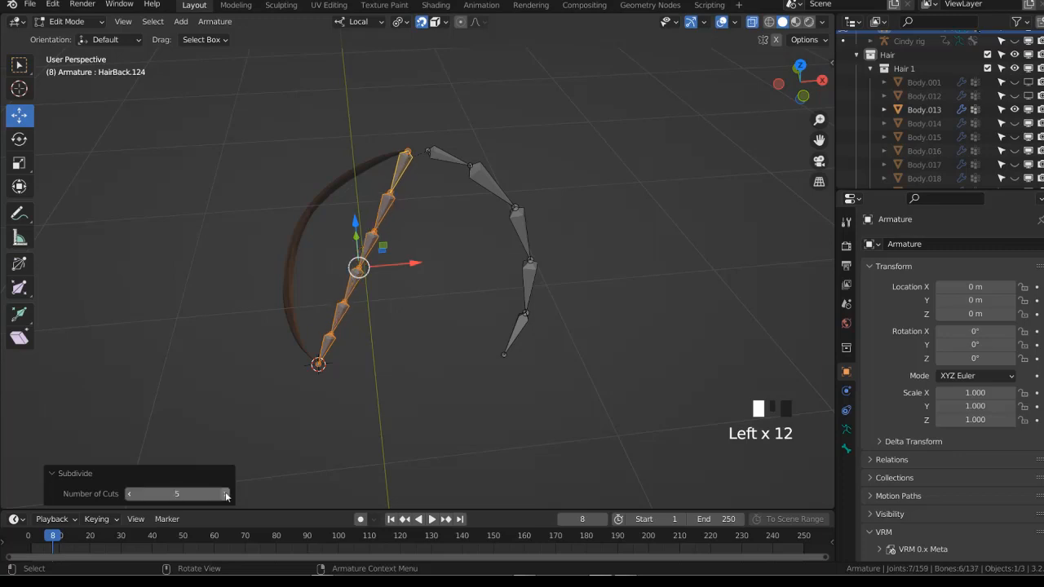
Move the three lower intermediate joints of the new chain onto the lower half of the Body.013 strand
click(315, 337)
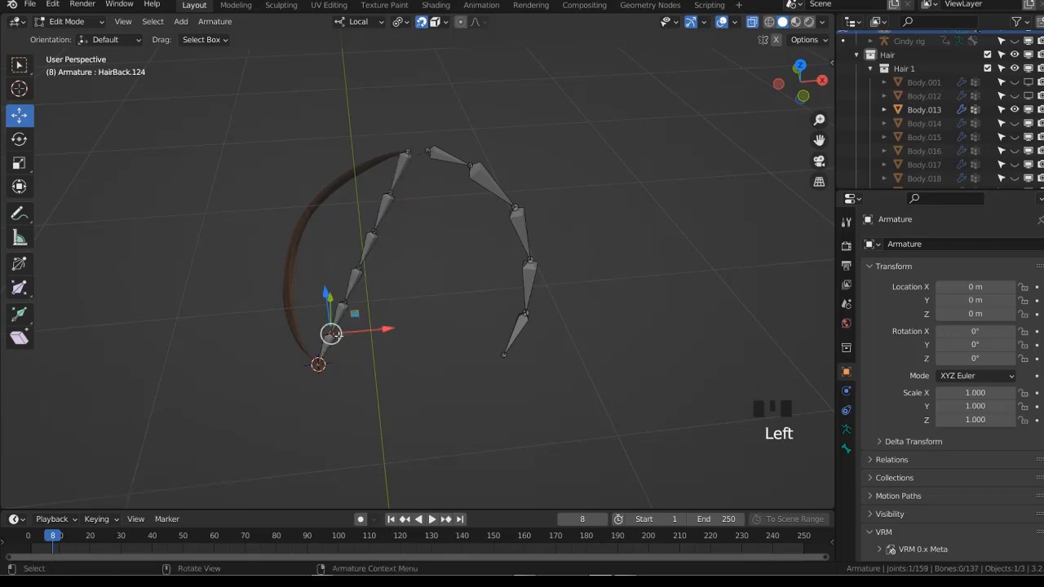
key(g)
click(337, 314)
drag(348, 304, 345, 303)
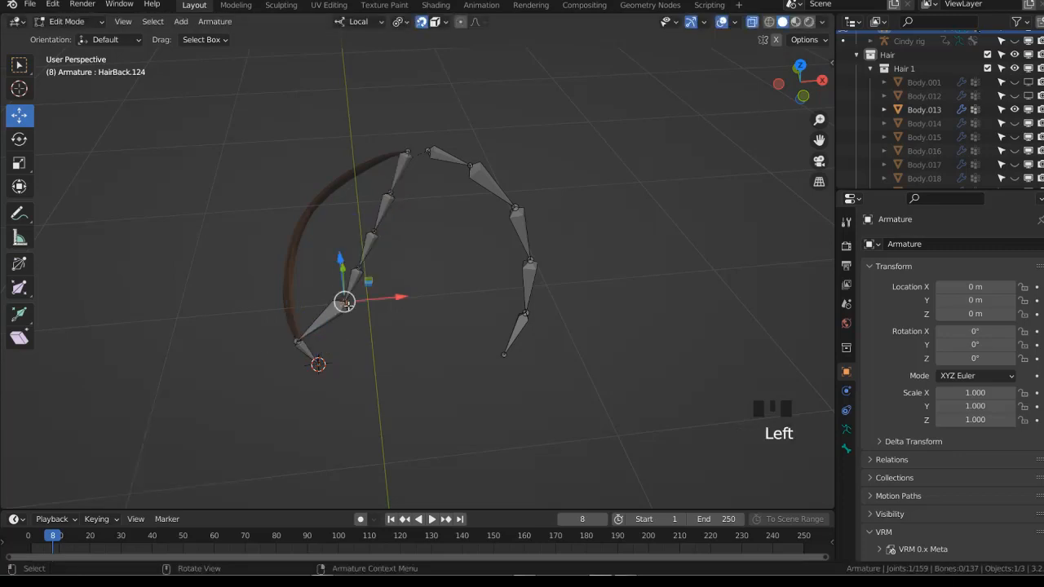
key(g)
click(291, 307)
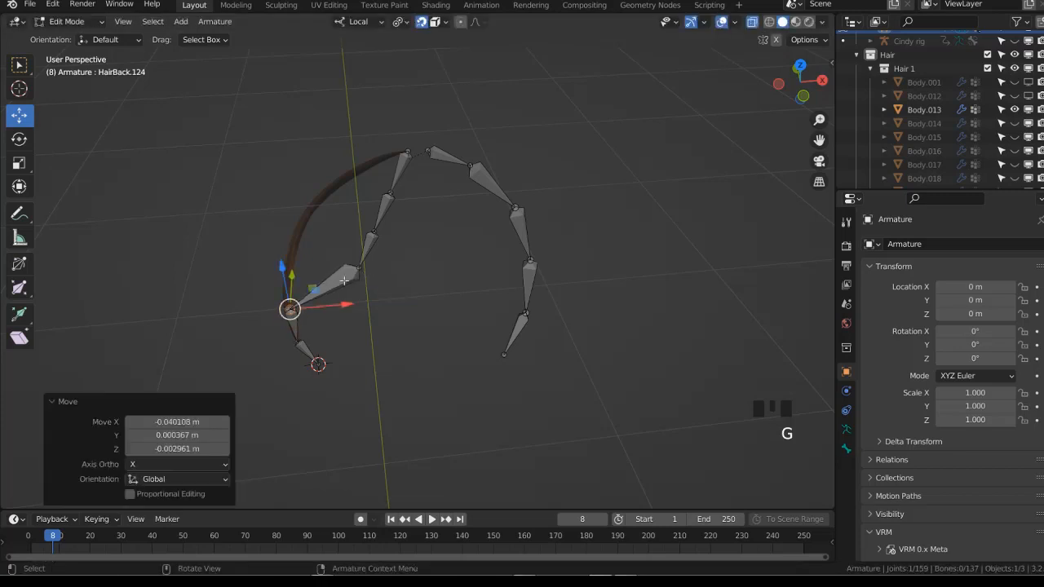
key(g)
click(288, 271)
Move the two upper intermediate joints of the chain onto the upper curve of the Body.013 strand
click(371, 232)
key(g)
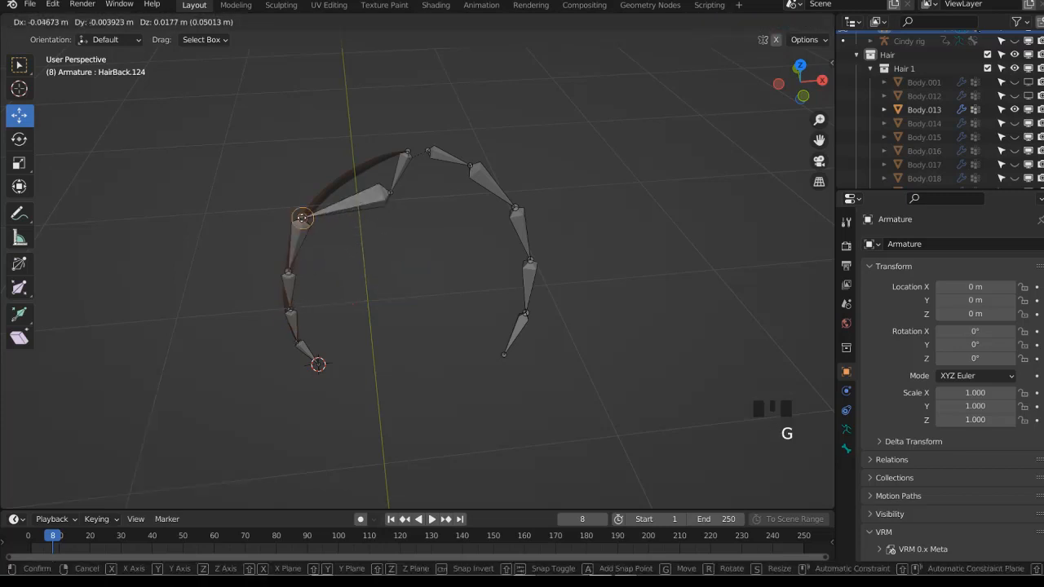
click(303, 217)
click(390, 196)
key(g)
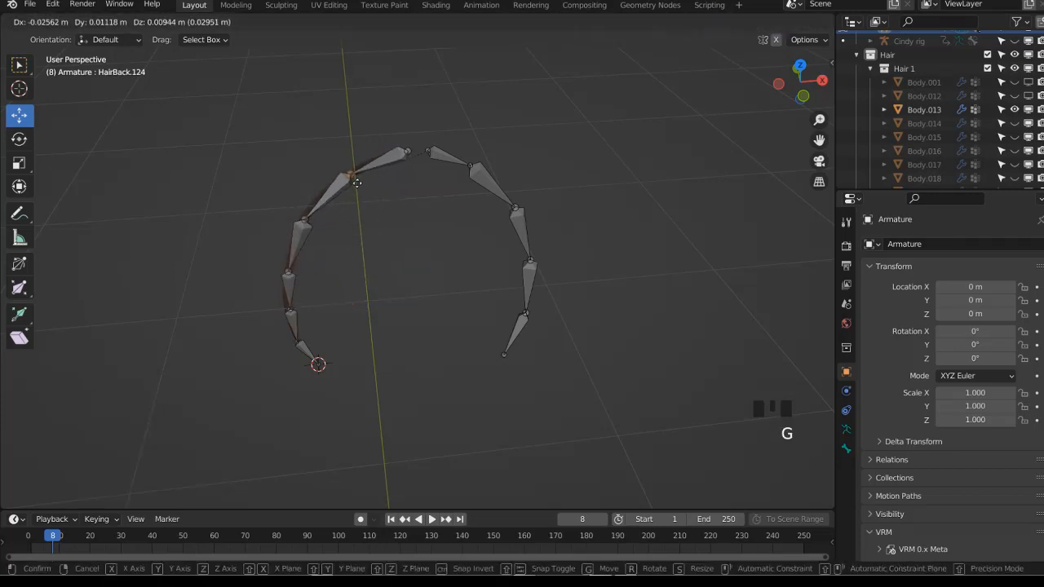
click(350, 176)
middle_drag(351, 176, 454, 252)
key(alt+z)
In Pose Mode, turn off Deform for all visible bones of both chains
key(ctrl+Tab)
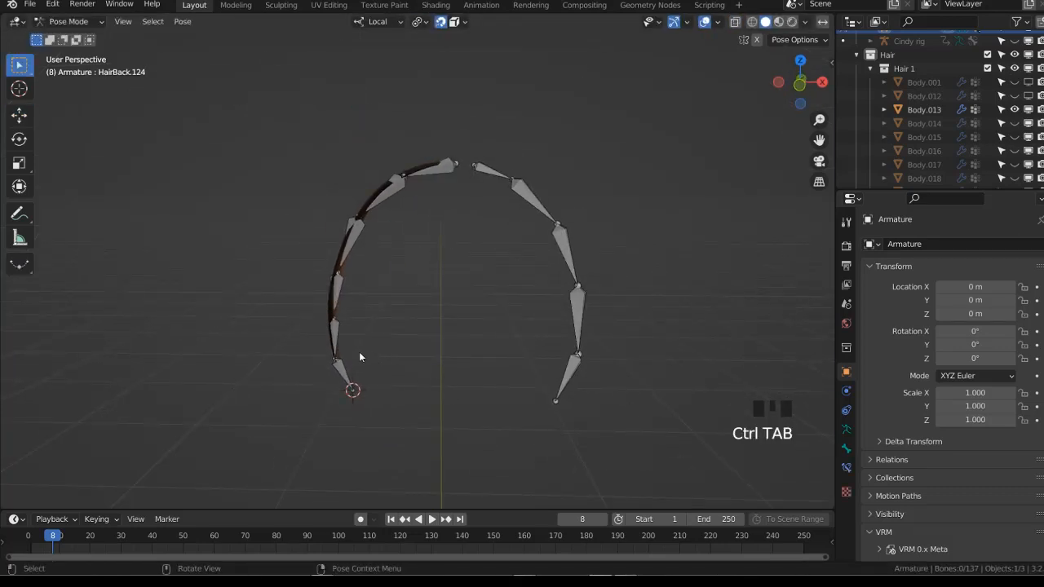
key(a)
click(846, 447)
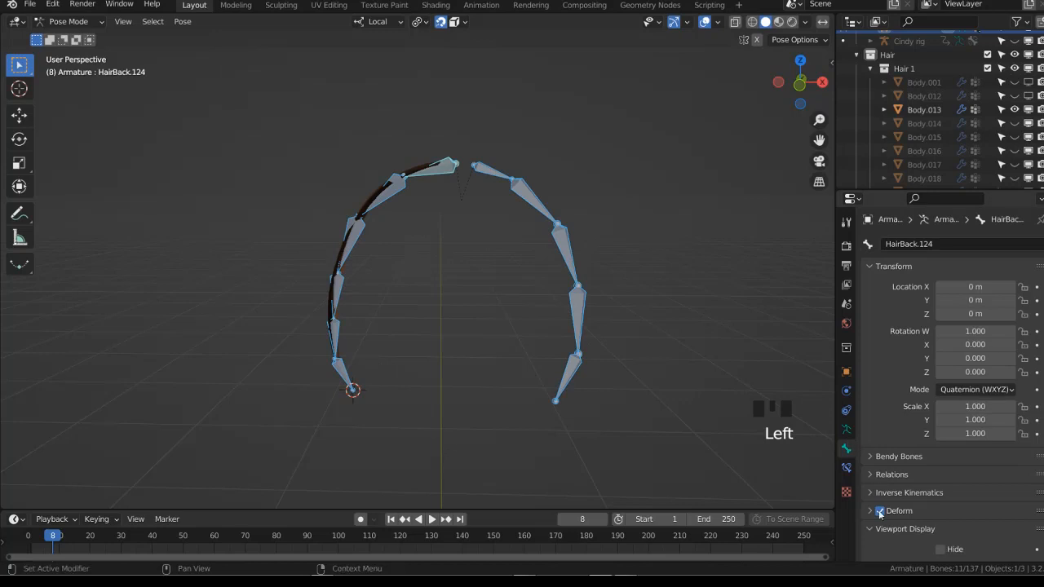
click(879, 511)
right_click(880, 511)
click(816, 460)
Turn on Deform for all bones of the Body.013 chain only
click(333, 347)
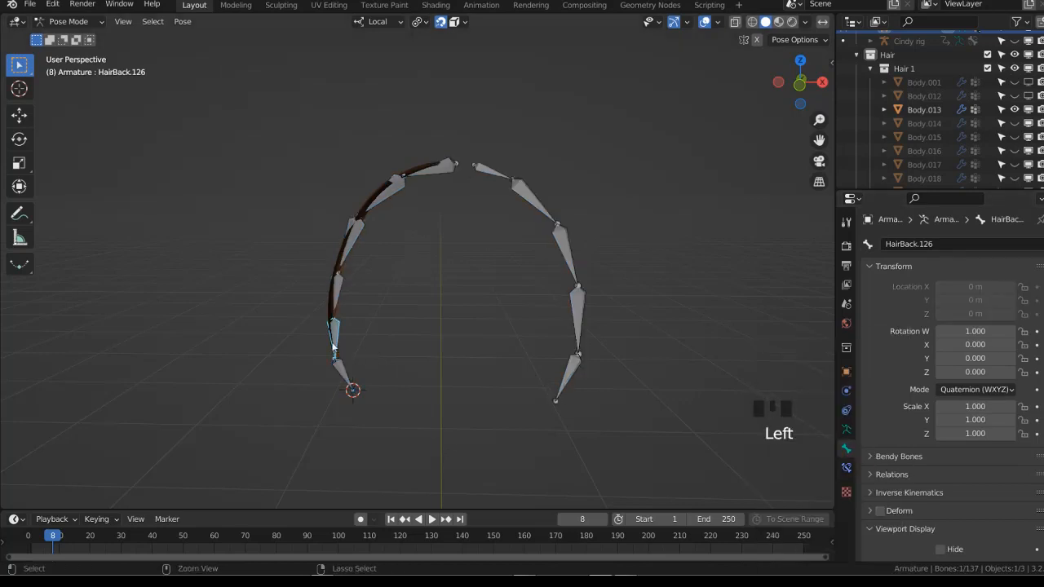
right_click(878, 510)
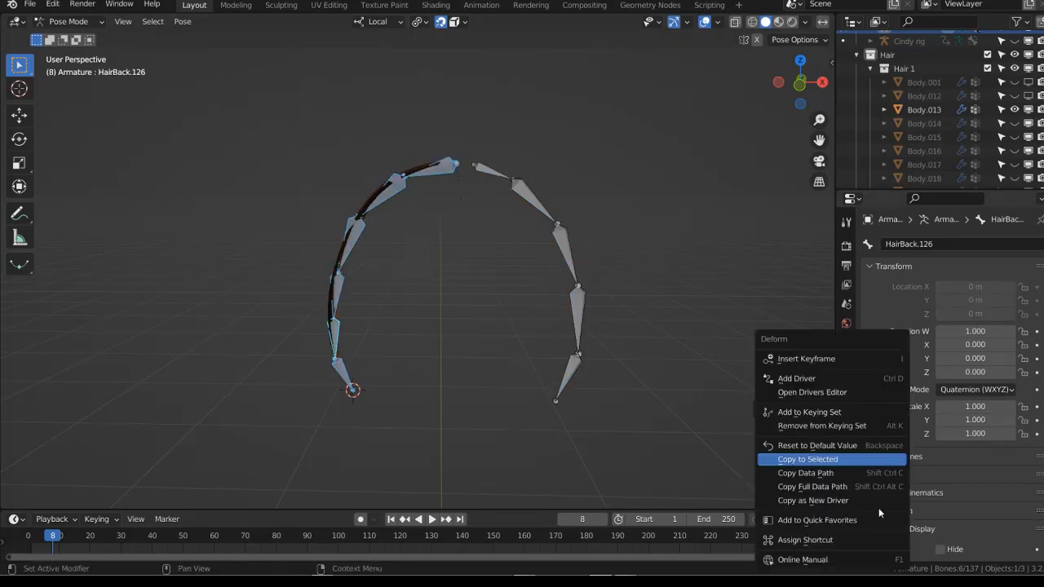
click(804, 459)
Clear the existing vertex groups of Body.013 and parent the mesh to the armature
key(ctrl+Tab)
shift+click(399, 320)
click(342, 306)
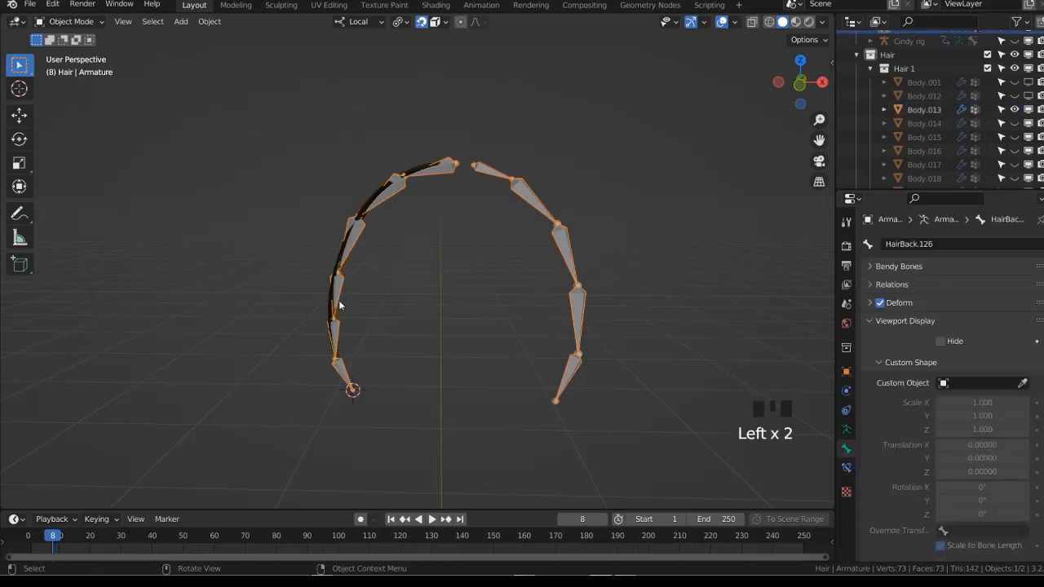
click(331, 315)
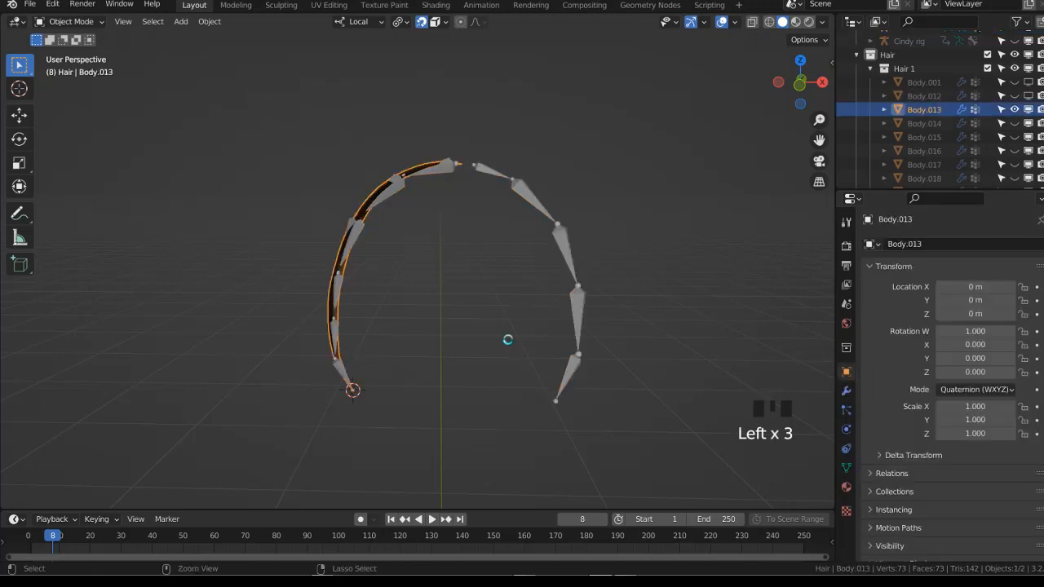
click(846, 468)
shift+click(576, 322)
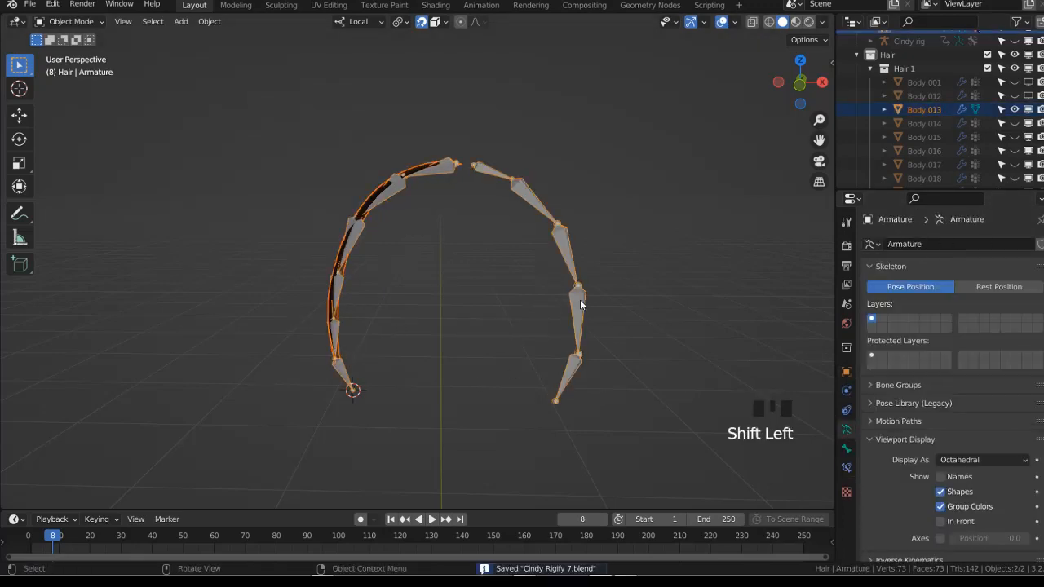
key(ctrl+p)
click(580, 300)
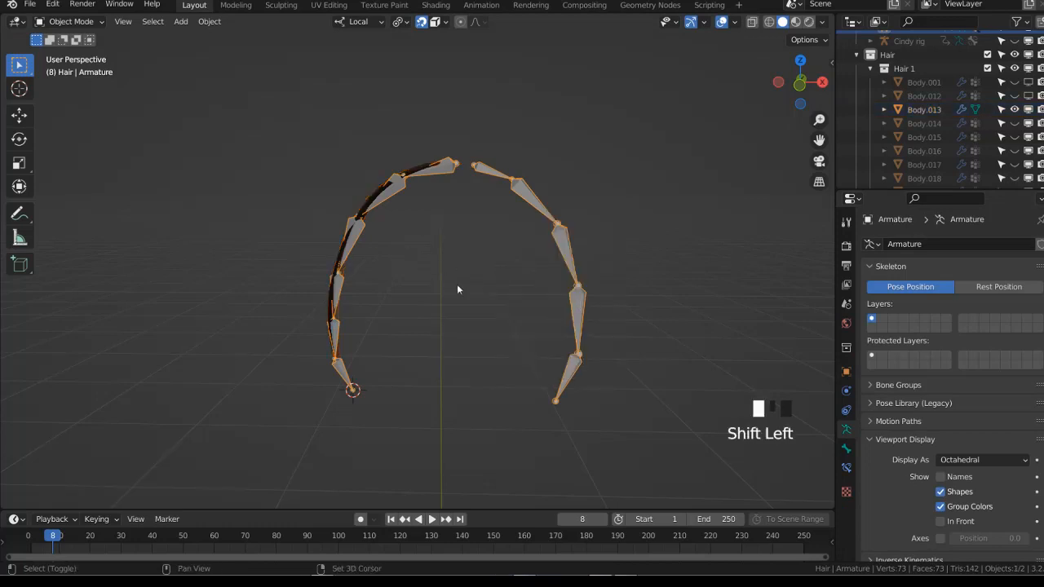
Assign automatic weights from the selected chain to Body.013 in Weight Paint mode and rotate the bones to test them
key(ctrl+Tab)
click(186, 21)
click(233, 37)
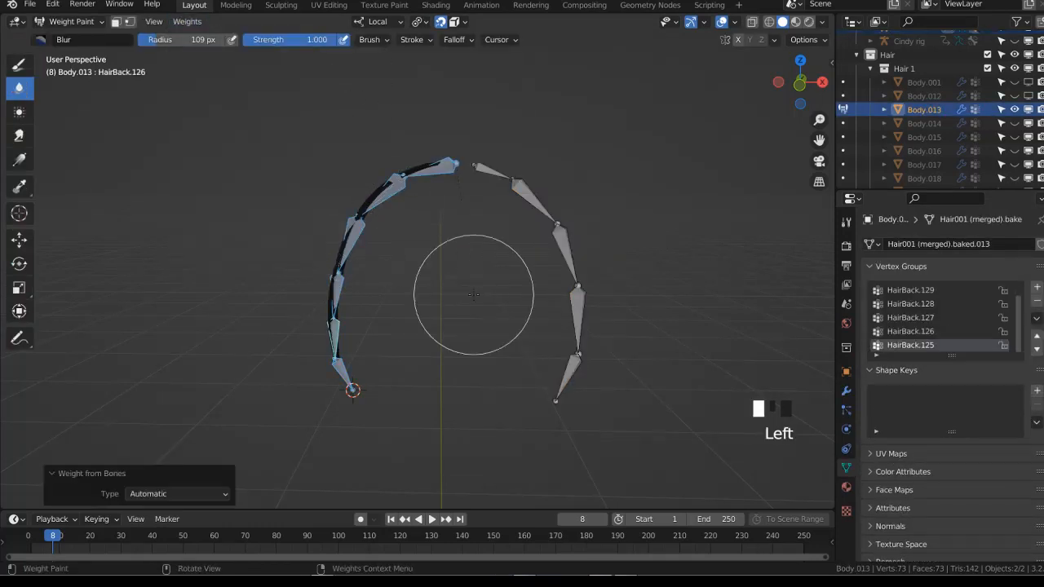
key(r)
click(628, 279)
Toggle Deform off for the Body.013 chain bones, return to Object Mode and save the file
key(shift+w)
click(628, 280)
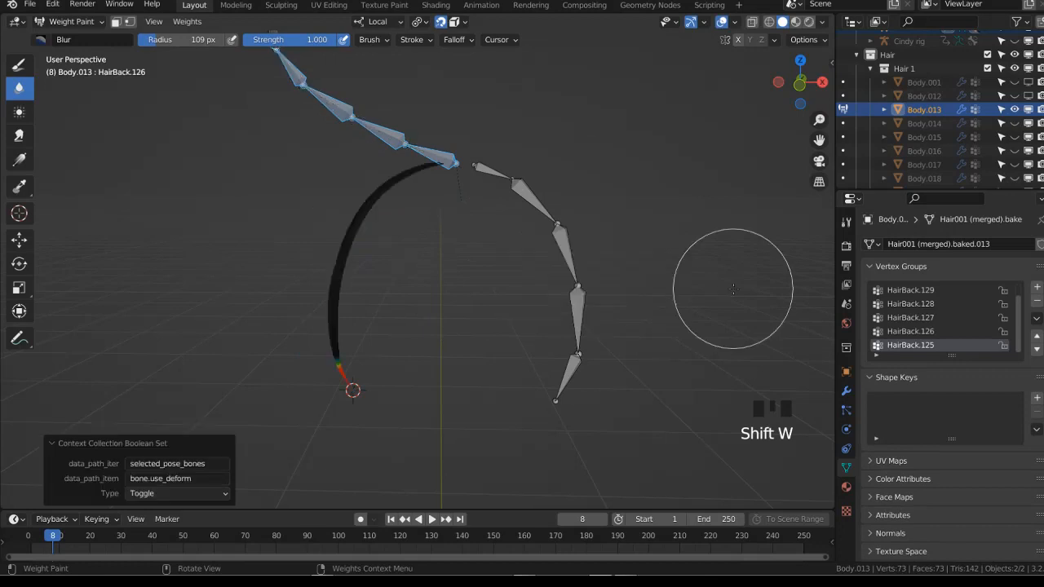
key(ctrl+Tab)
key(ctrl+s)
Hide the Body.013 strand, then show and select Body.014
click(1015, 110)
click(1015, 124)
click(923, 124)
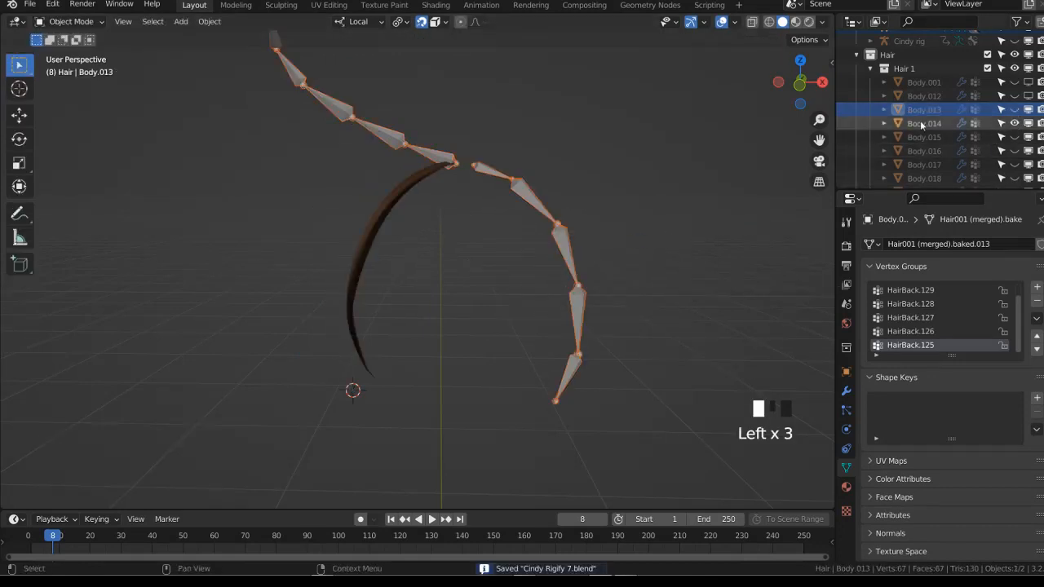
Duplicate the root bone of the existing hair chain in Edit Mode and place the copy beside the Body.014 strand
scroll(951, 110, down, 4)
scroll(955, 155, up, 4)
click(494, 170)
middle_drag(498, 175, 505, 225)
scroll(531, 244, down, 1)
key(ctrl+Tab)
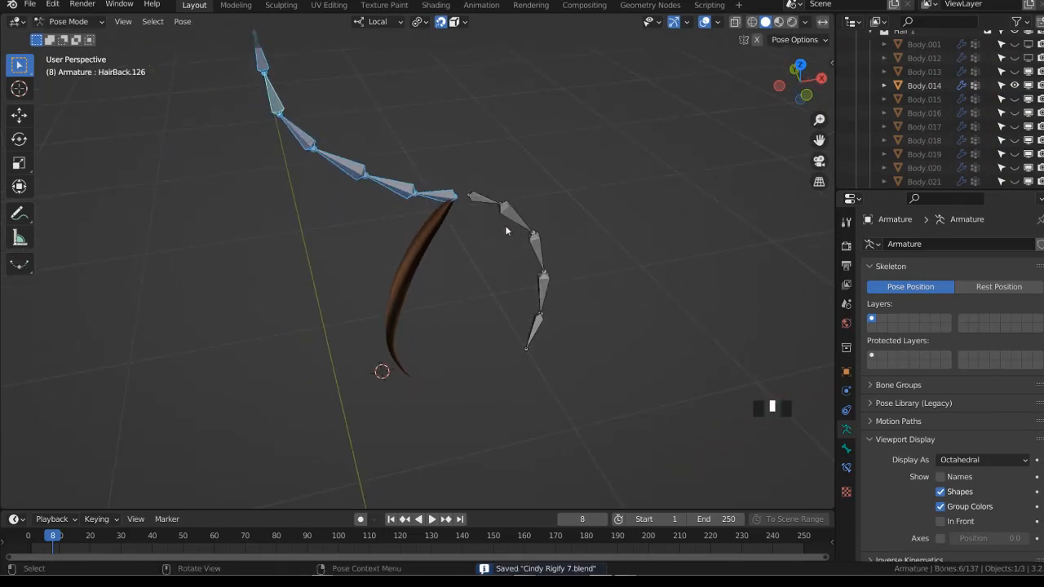
key(Tab)
click(441, 214)
middle_drag(457, 214, 467, 231)
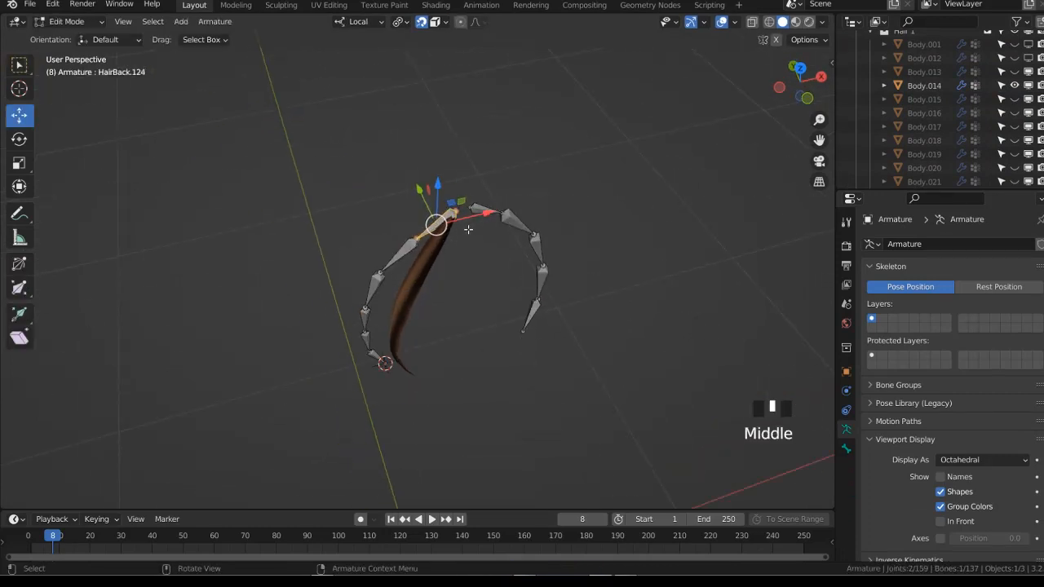
key(KP_7)
scroll(444, 291, up, 3)
key(shift+d)
click(448, 341)
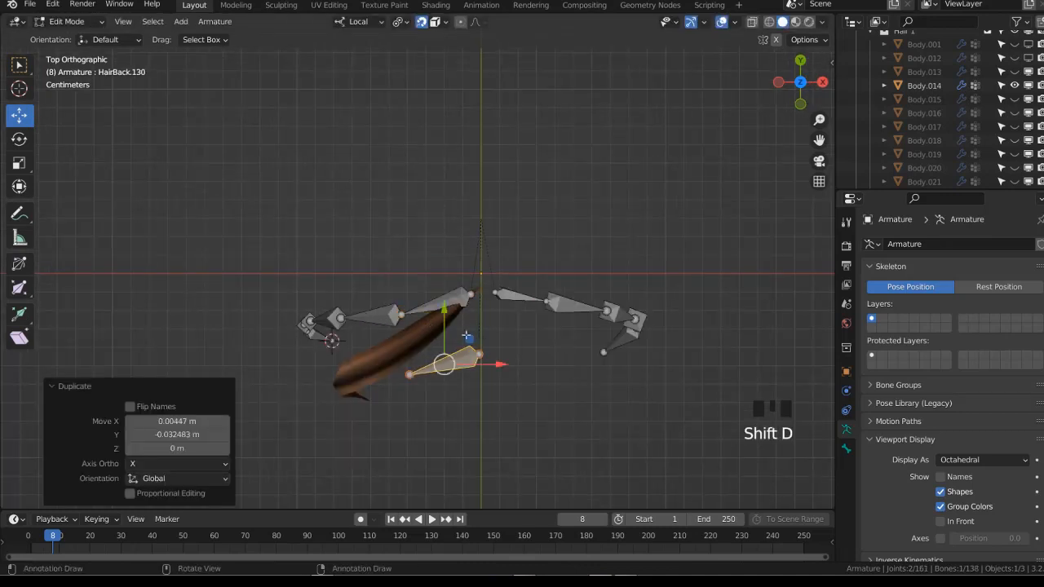
Snap the 3D cursor to the root of the Body.014 mesh and snap the duplicated bone's head to the cursor
key(ctrl+Tab)
click(414, 326)
key(Tab)
key(alt+z)
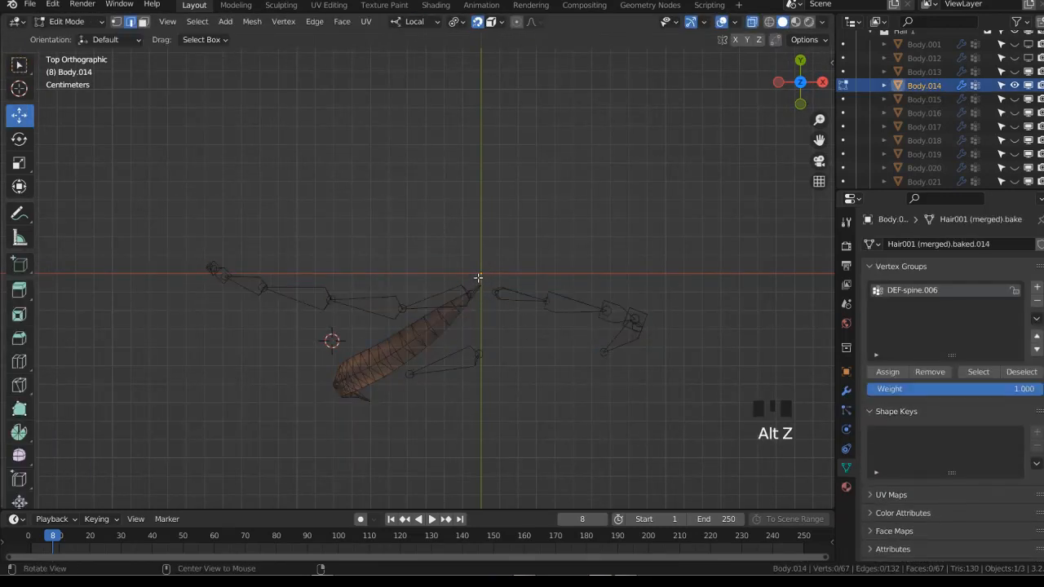
key(shift+s)
click(550, 376)
key(Tab)
click(459, 361)
key(Tab)
key(shift+s)
click(477, 272)
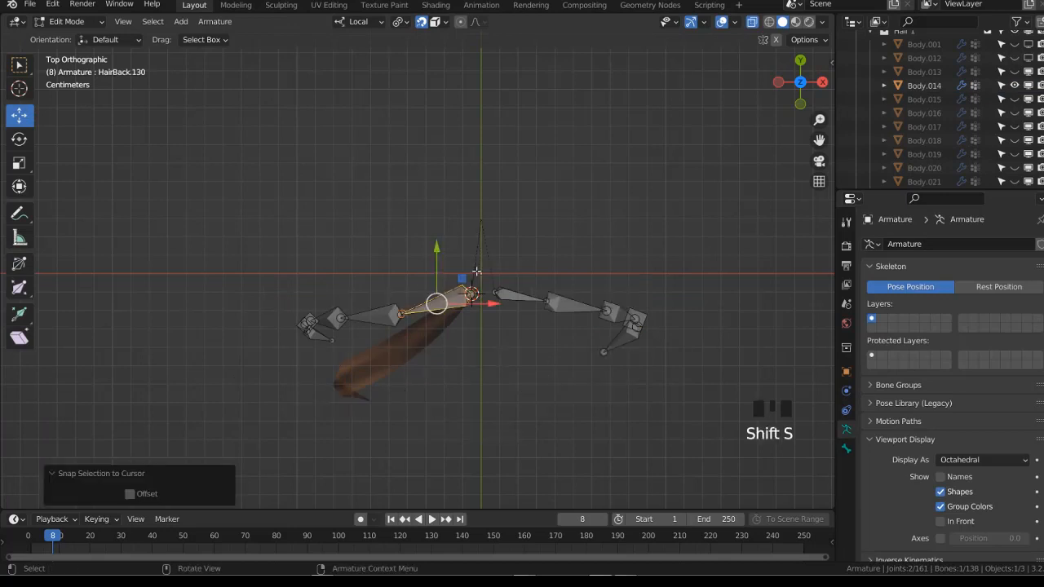
Rotate the duplicated bone to follow the Body.014 strand and hide all other bones
key(r)
click(413, 354)
key(Tab)
click(406, 352)
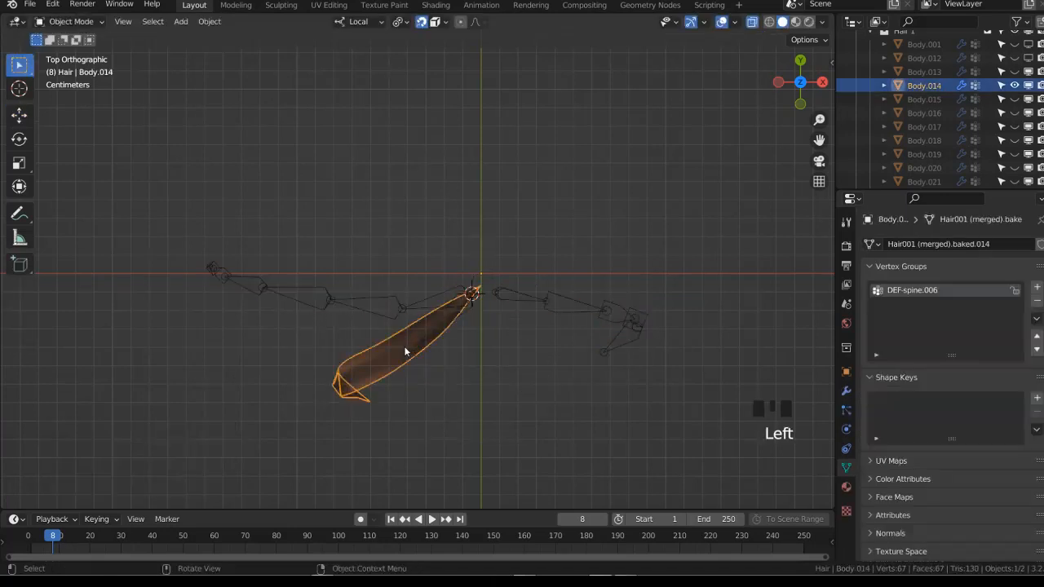
click(553, 291)
key(Tab)
key(shift+h)
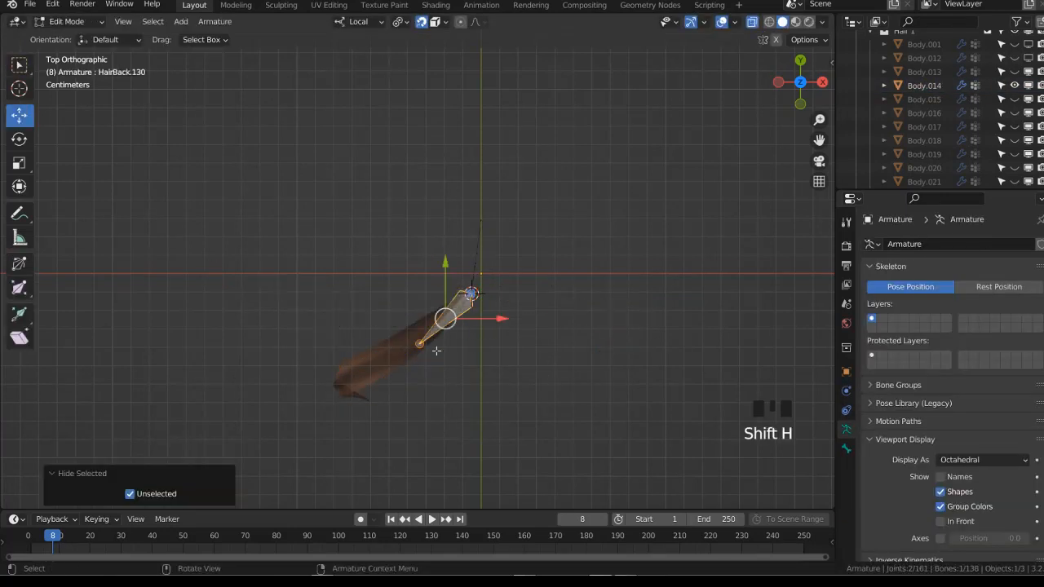
Move the bone's tail to the tip of the Body.014 strand
middle_drag(531, 326, 429, 310)
shift+middle_drag(408, 388, 424, 329)
key(g)
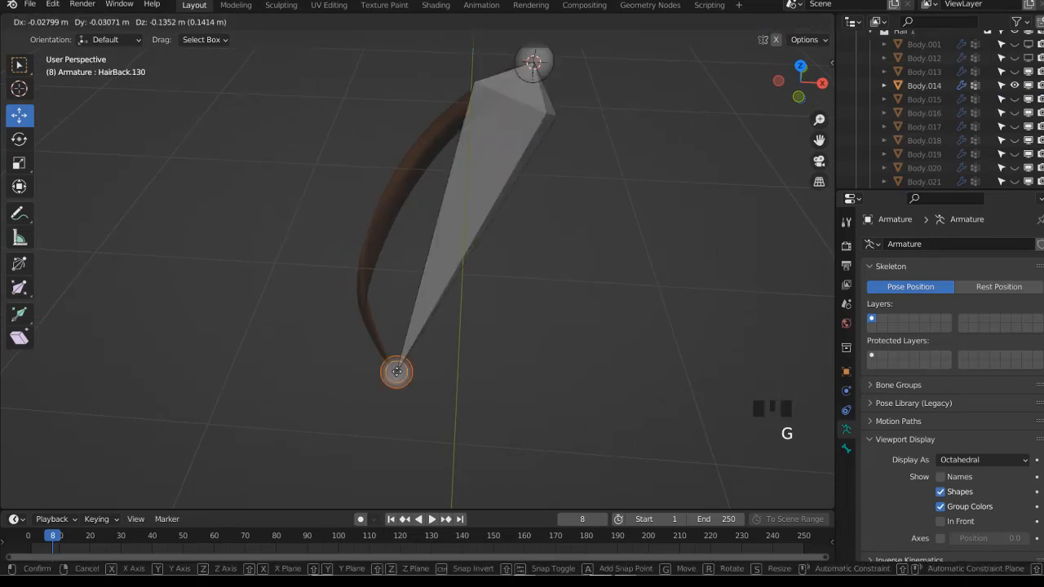
click(398, 373)
Subdivide the Body.014 bone with 5 cuts
click(460, 233)
right_click(595, 168)
click(596, 168)
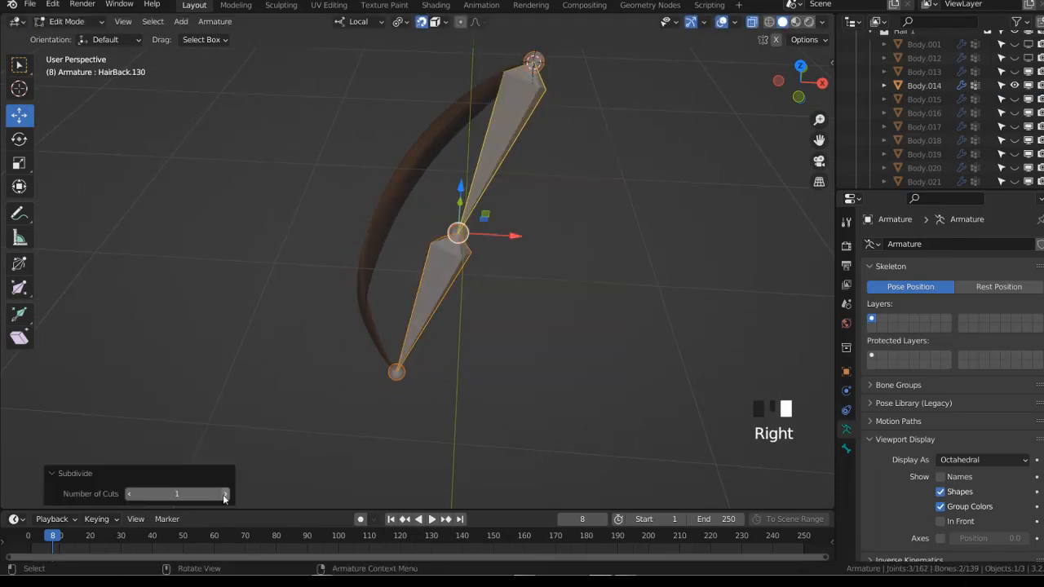
click(225, 494)
click(224, 495)
click(225, 494)
click(224, 494)
Move each intermediate joint of the new chain onto the Body.014 strand so the bones follow its curve
click(504, 123)
key(g)
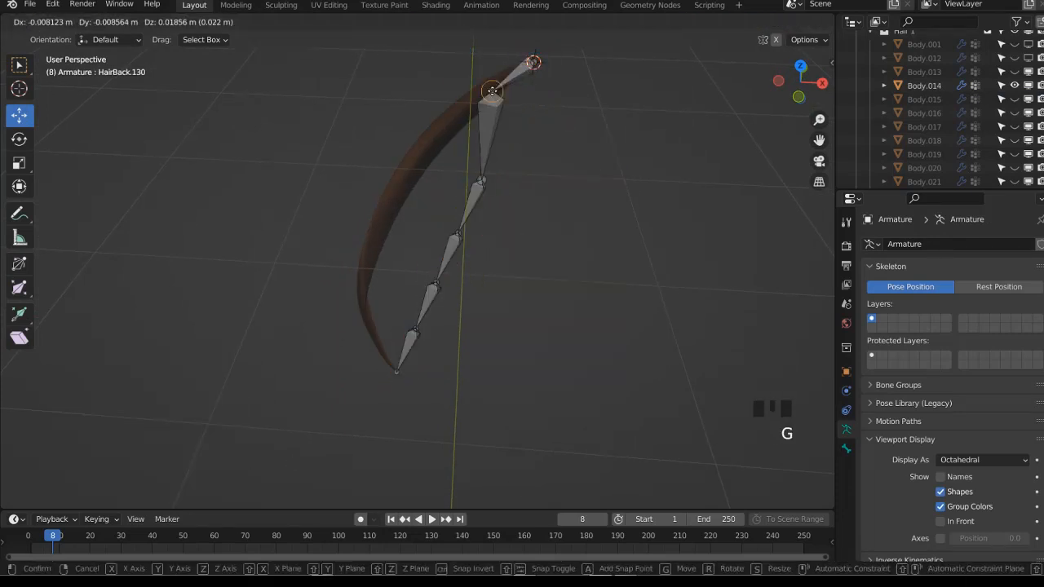
click(481, 93)
click(483, 181)
key(g)
click(434, 132)
click(453, 232)
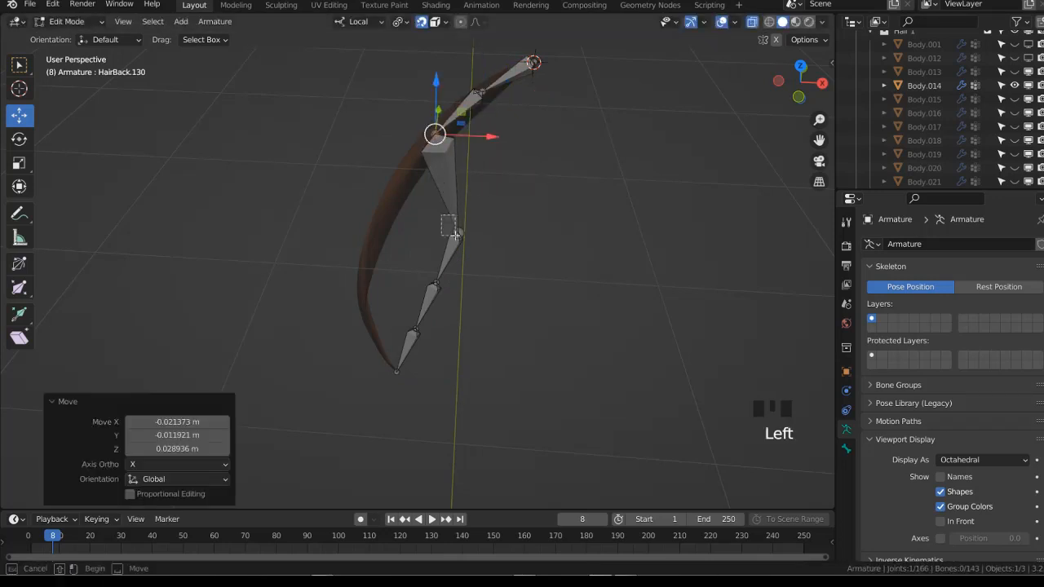
key(g)
click(395, 197)
click(437, 282)
key(g)
click(370, 267)
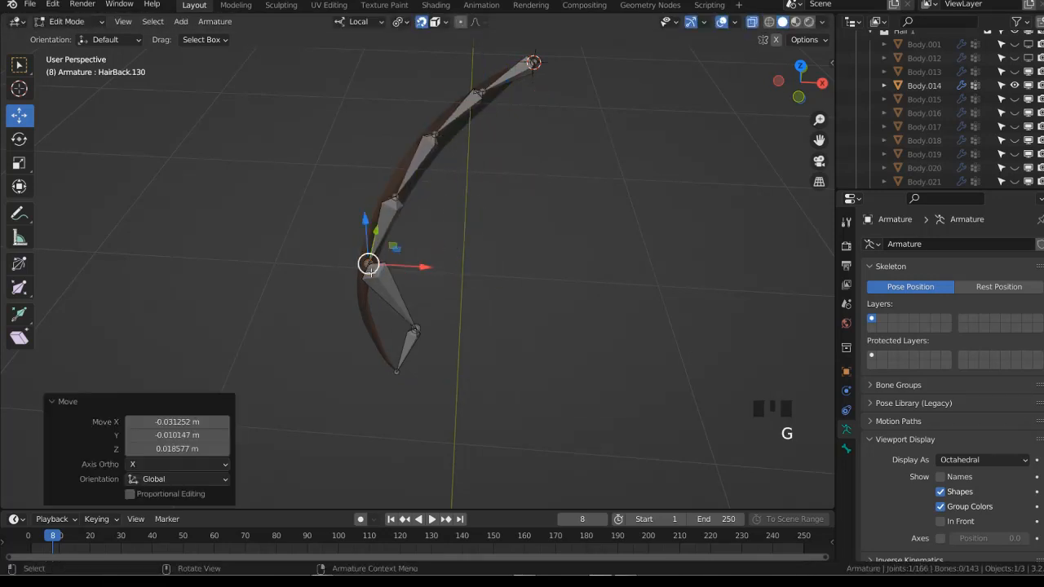
click(415, 330)
key(g)
click(368, 324)
middle_drag(368, 324, 448, 301)
scroll(448, 301, down, 1)
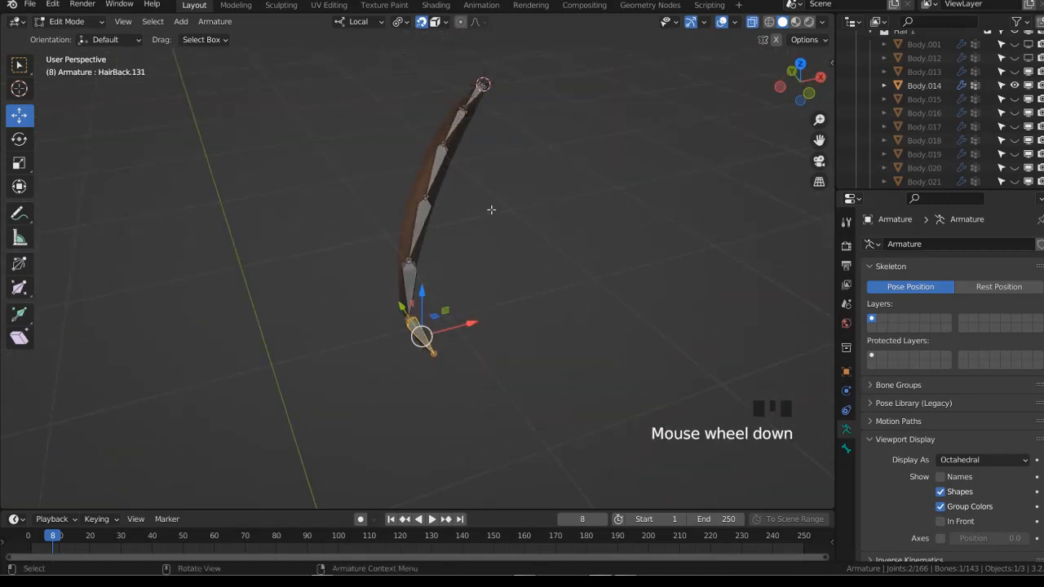
Turn Deform on for the Body.014 chain by copying the setting to all selected bones in Pose Mode
key(ctrl+Tab)
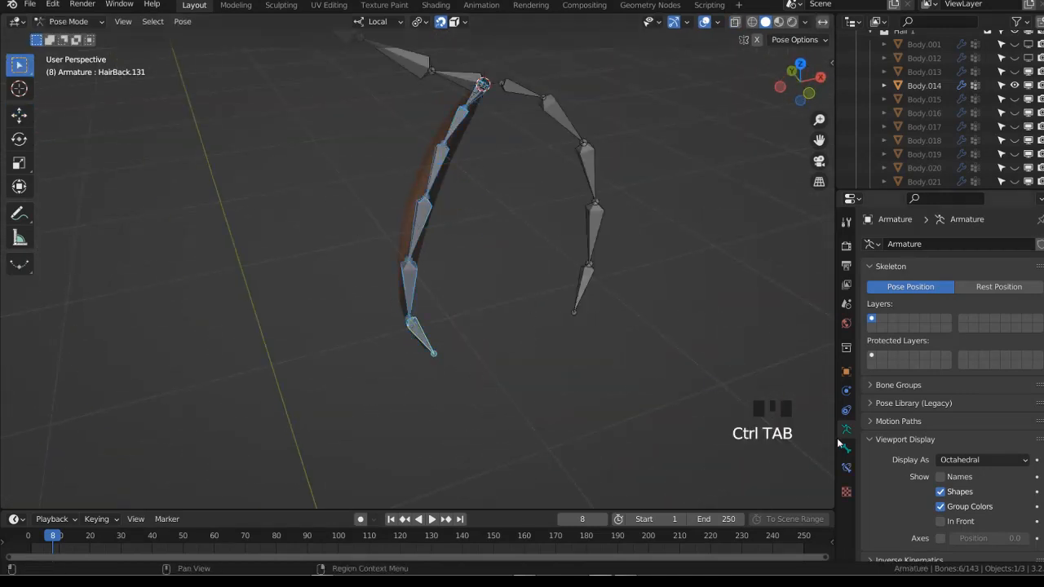
click(846, 447)
right_click(883, 512)
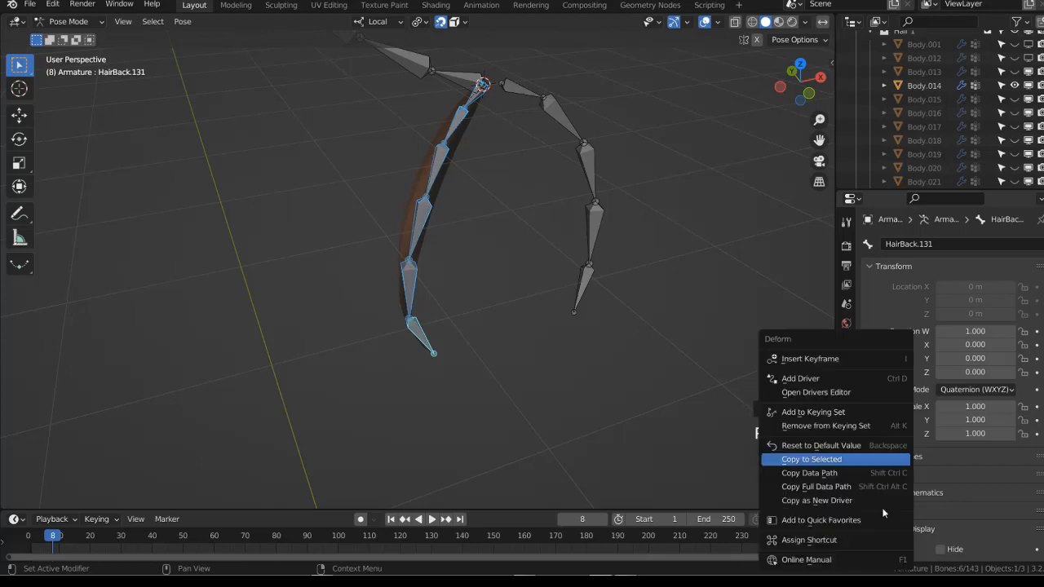
Clear the existing vertex groups of Body.014 and parent the mesh to the armature
click(403, 324)
click(846, 468)
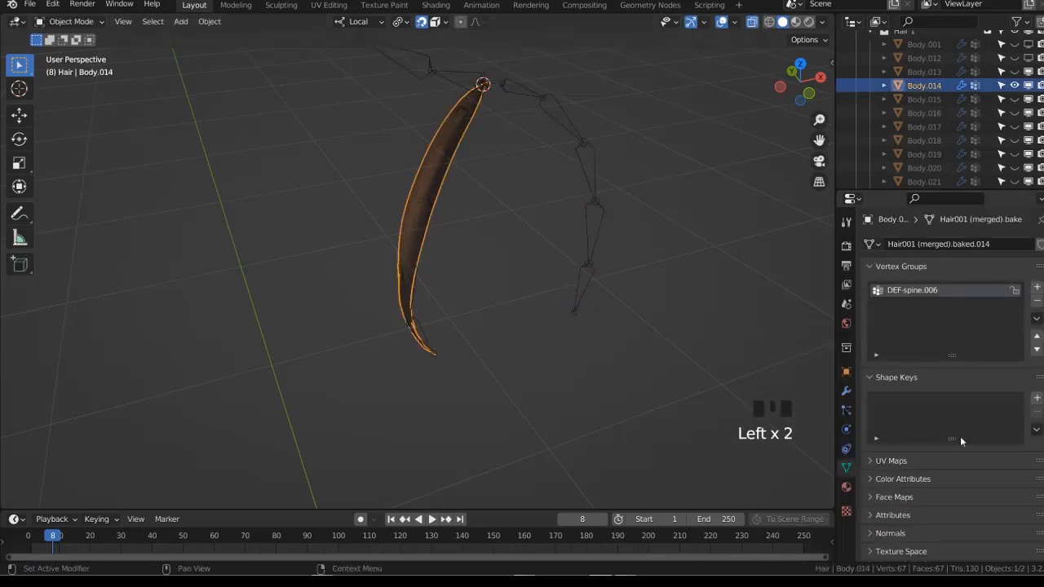
shift+click(584, 274)
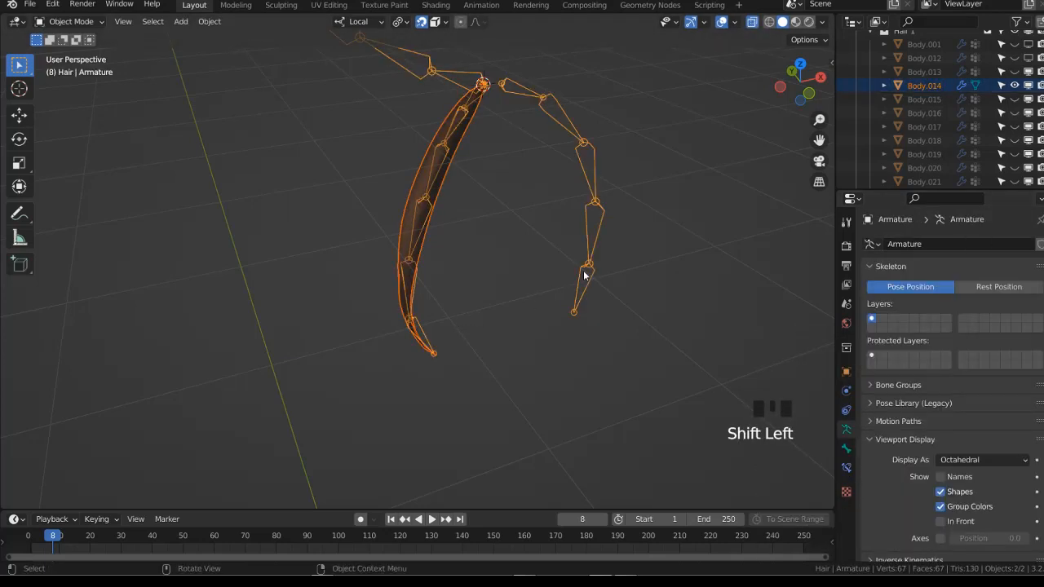
key(ctrl+p)
click(584, 273)
click(584, 272)
Assign automatic weights from the selected chain to Body.014 in Weight Paint mode and rotate the bones to test them
shift+click(417, 251)
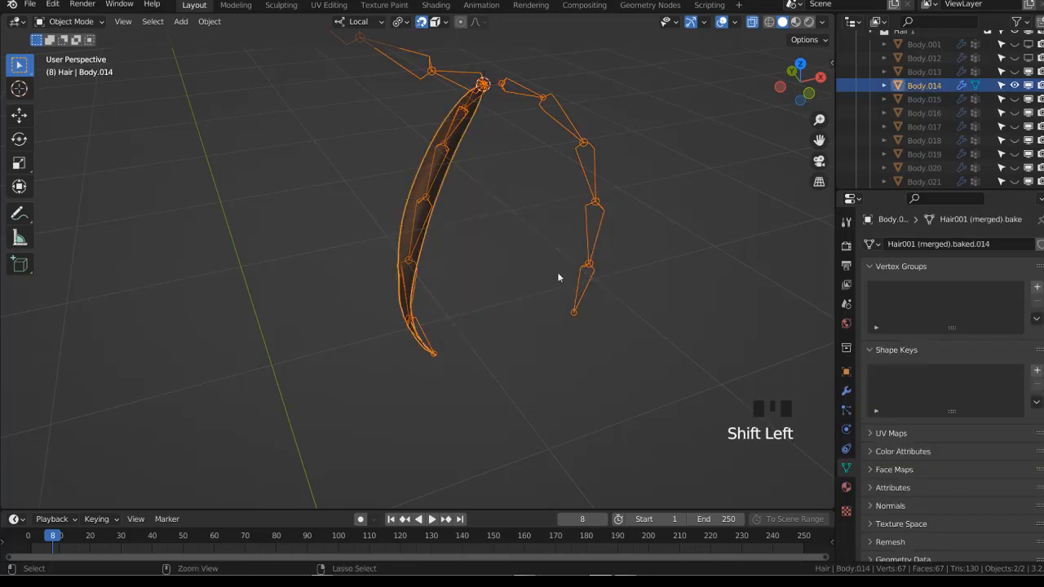
key(ctrl+Tab)
click(197, 22)
click(225, 38)
middle_drag(612, 200, 542, 213)
scroll(541, 212, down, 1)
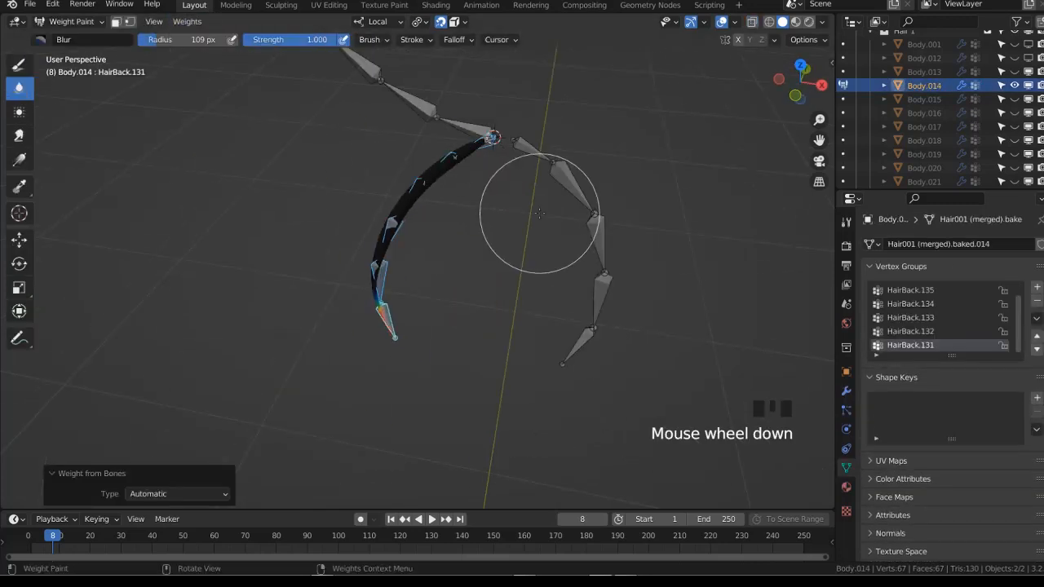
key(r)
click(608, 224)
Save the file and turn Deform off for all visible armature bones in Pose Mode
key(ctrl+Tab)
key(ctrl+s)
click(585, 197)
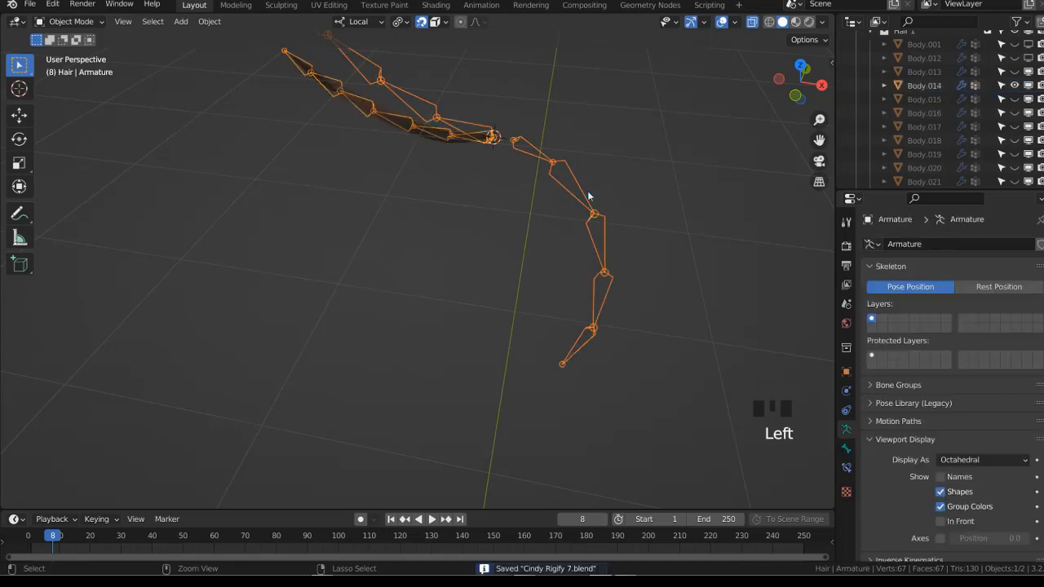
key(ctrl+Tab)
key(a)
key(shift+w)
click(588, 191)
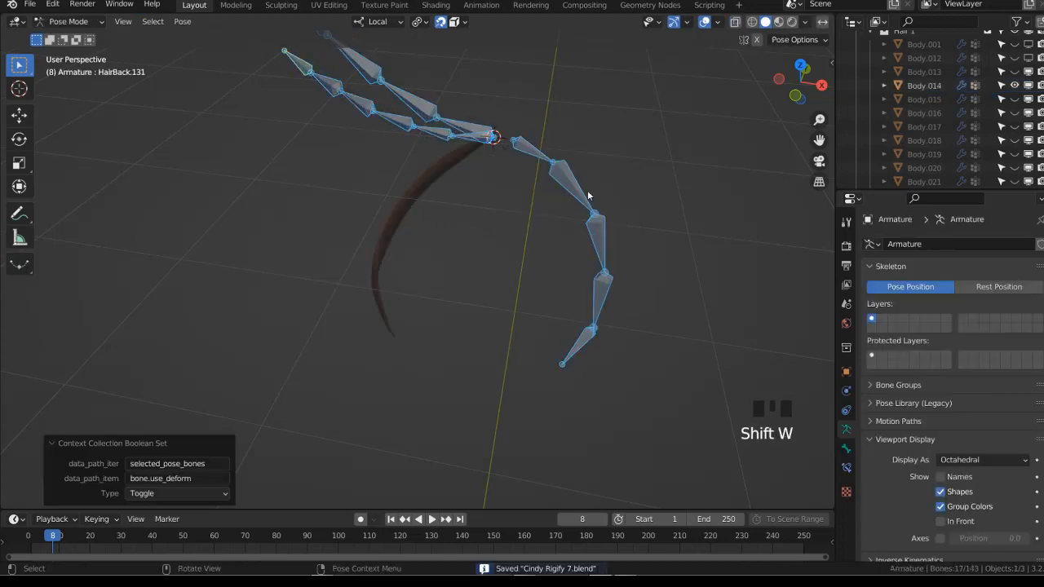
click(846, 449)
right_click(876, 506)
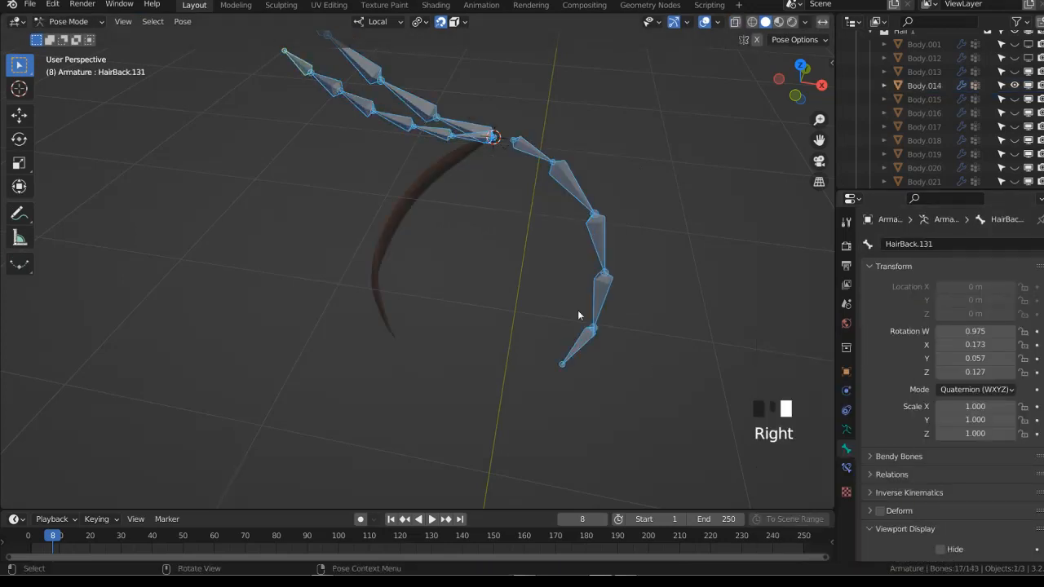
Return to Object Mode, hide the Body.014 strand, and show and select Body.015
key(ctrl+Tab)
click(390, 241)
click(1015, 85)
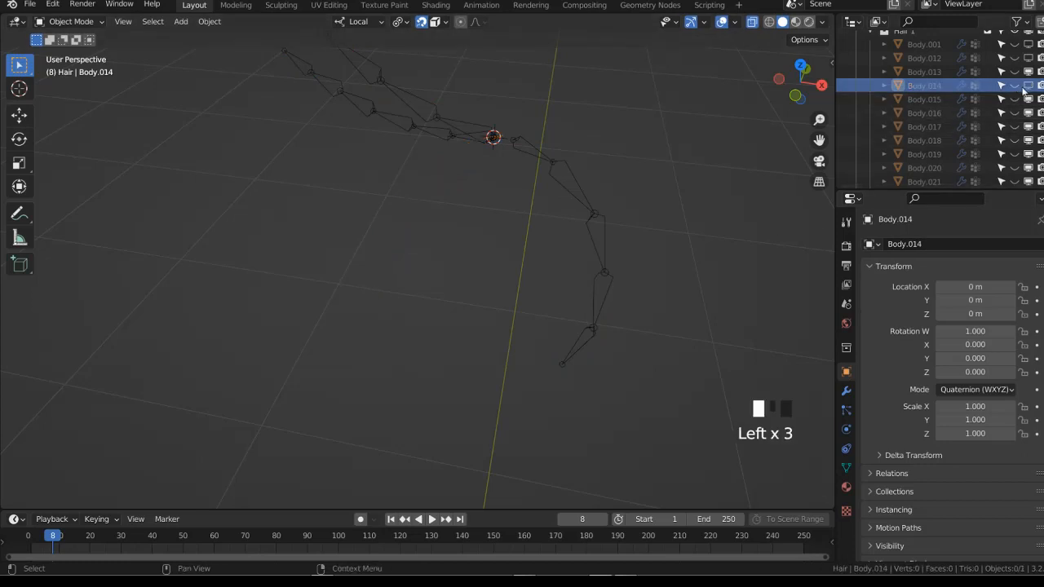
click(1015, 99)
click(943, 97)
Duplicate the root bone of the Body.014 chain, isolate the copy and move it to the root of Body.015
click(571, 170)
middle_drag(469, 156, 477, 194)
key(Tab)
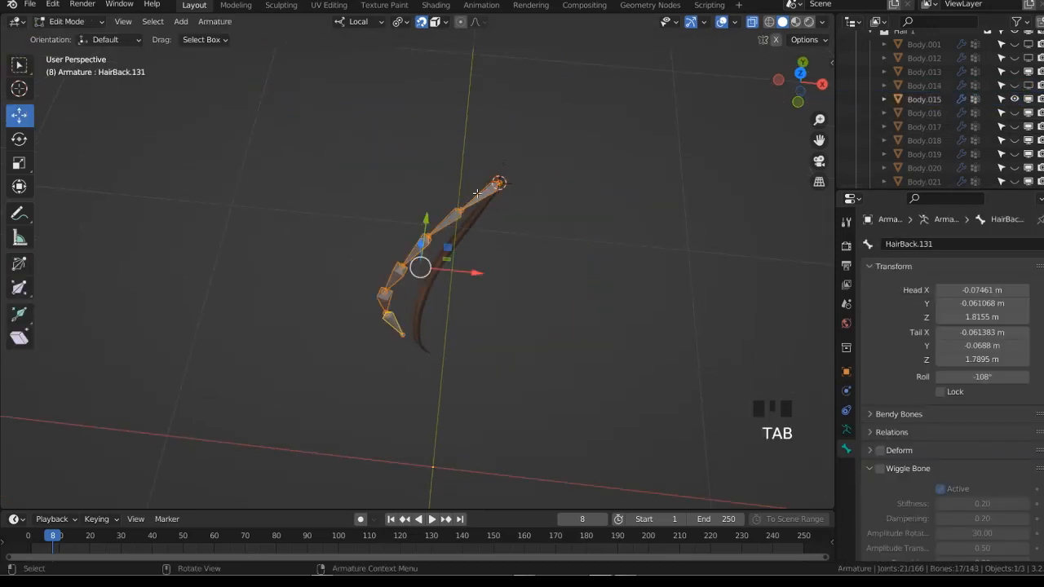
click(479, 196)
click(490, 208)
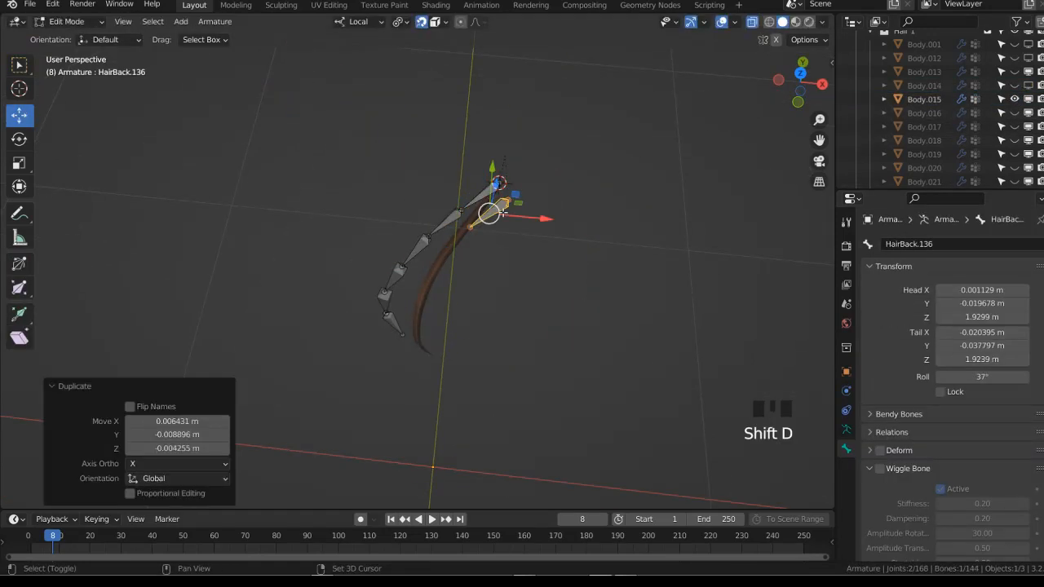
key(shift+h)
scroll(554, 137, up, 2)
key(g)
click(548, 133)
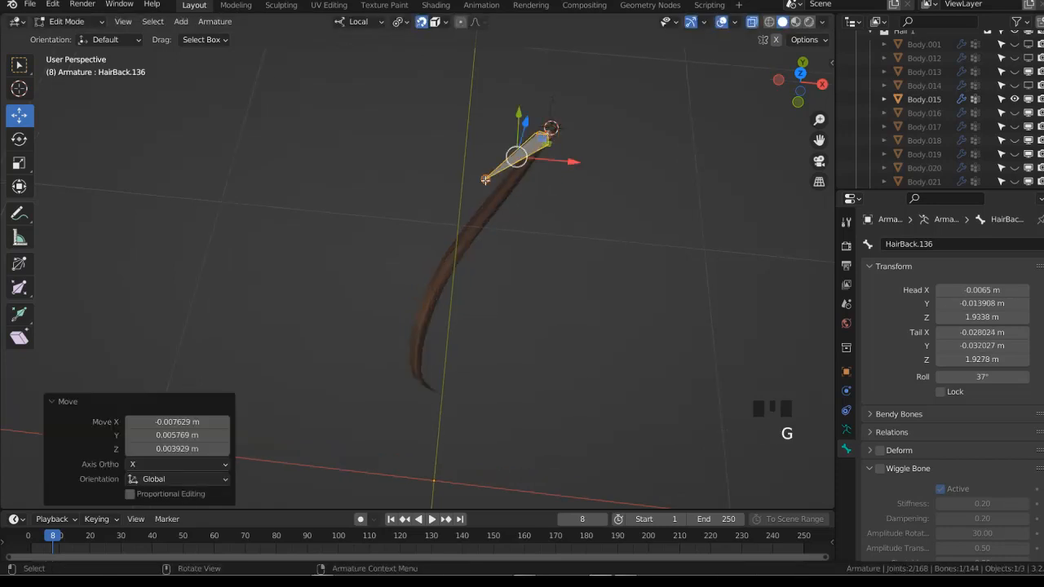
Snap the 3D cursor to the tip of the Body.015 mesh in Edit Mode
middle_drag(485, 179, 497, 352)
key(ctrl+Tab)
click(371, 351)
click(403, 351)
key(Tab)
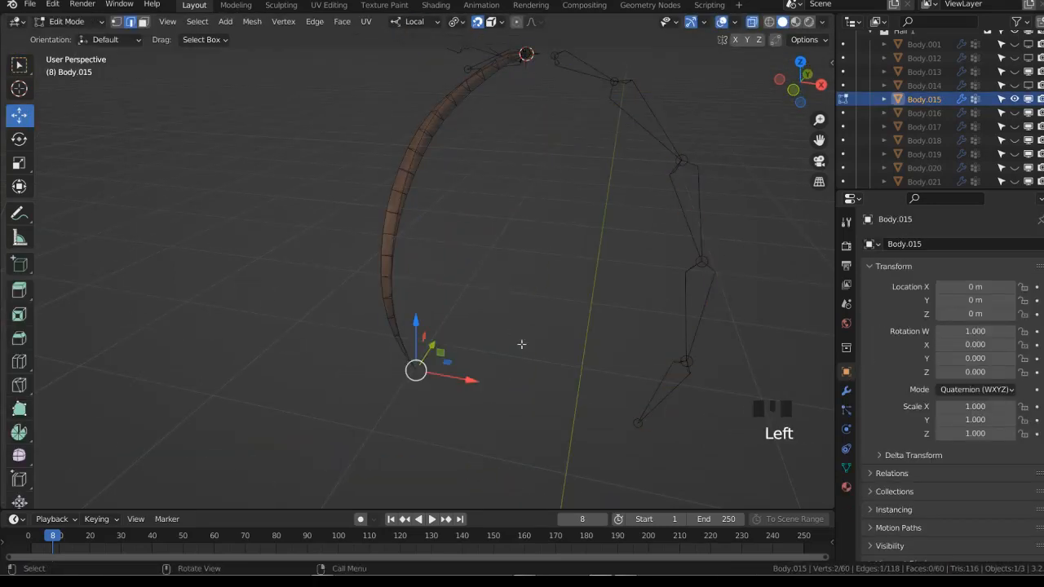
key(shift+s)
click(518, 380)
Snap the new bone's tail to the 3D cursor at the Body.015 tip
key(Tab)
scroll(500, 163, down, 3)
click(500, 157)
key(Tab)
key(shift+s)
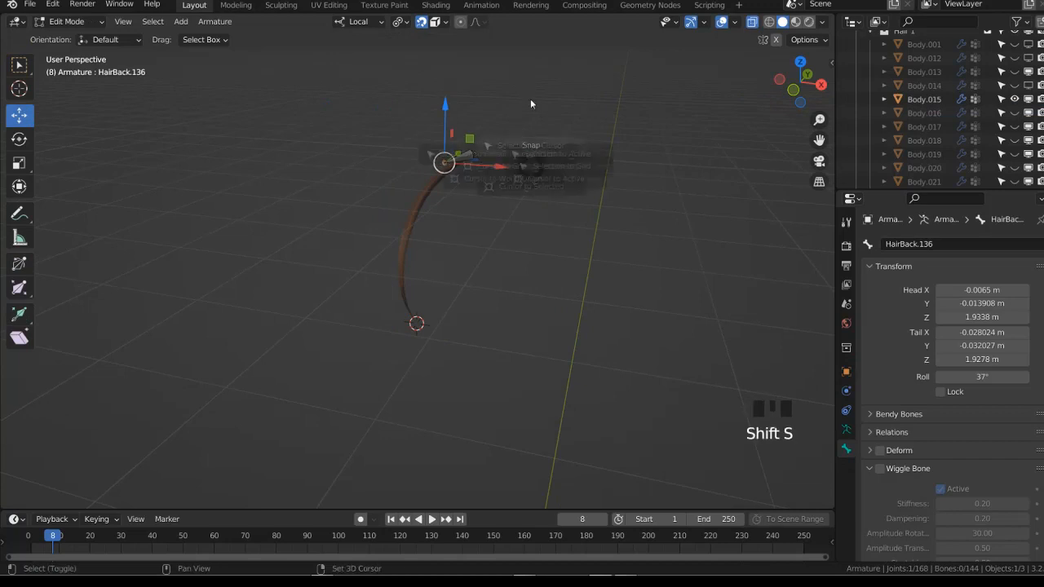
click(530, 104)
Subdivide the Body.015 bone with 6 cuts
right_click(530, 152)
click(530, 152)
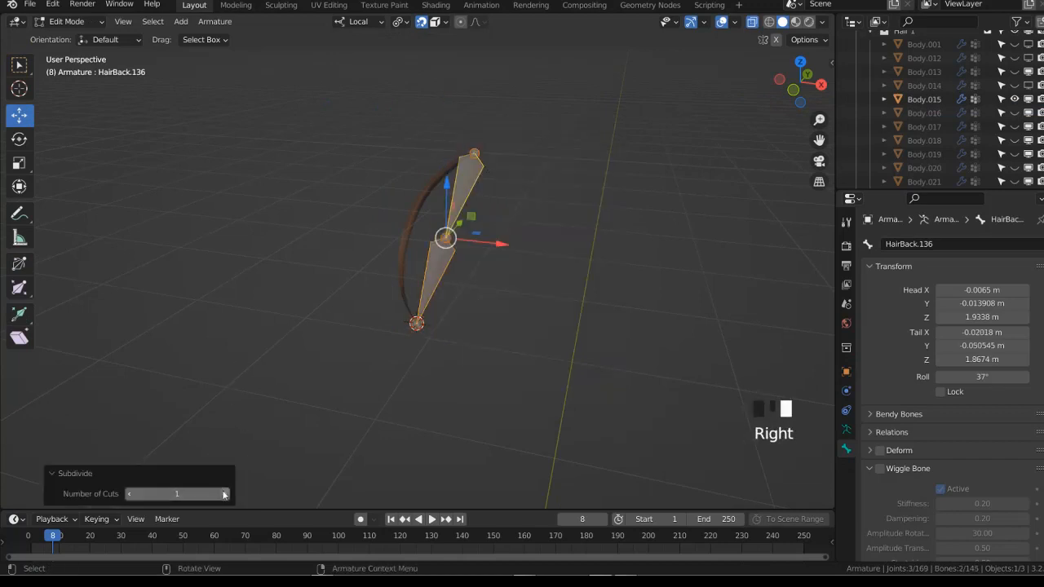
click(224, 495)
click(224, 494)
click(224, 494)
click(224, 495)
click(224, 494)
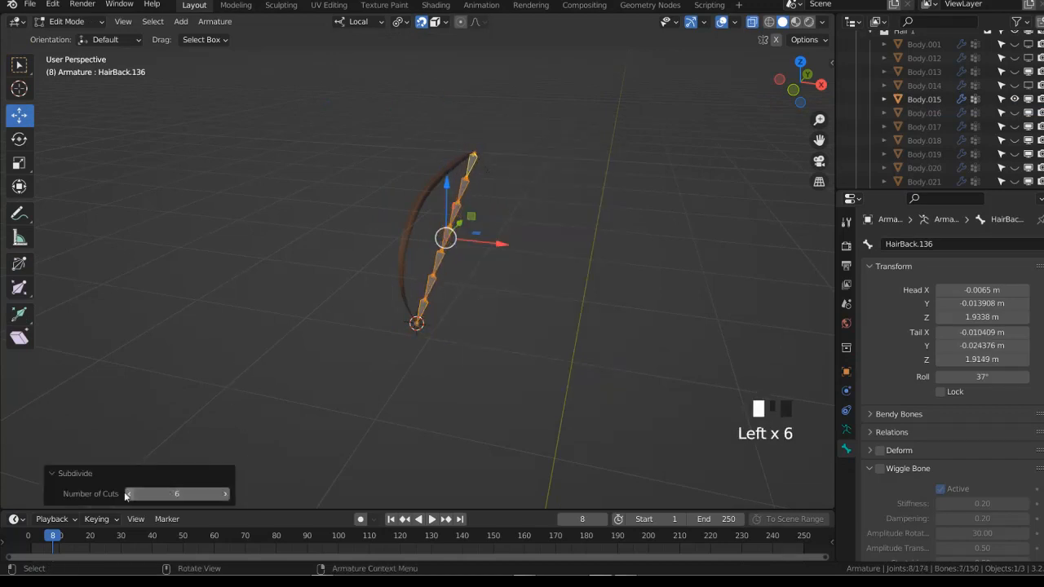
click(81, 474)
Move each intermediate joint of the chain onto the Body.015 strand so the bones follow its curve
scroll(448, 343, up, 2)
click(440, 346)
click(438, 357)
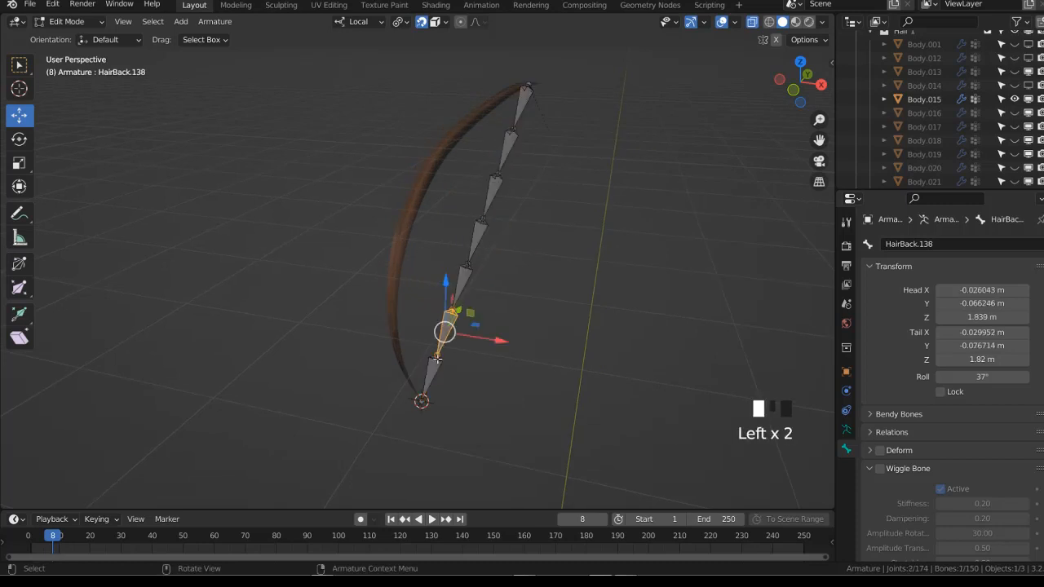
key(g)
drag(515, 124, 445, 369)
click(490, 116)
key(g)
click(454, 158)
key(g)
click(417, 197)
key(g)
click(398, 254)
key(g)
click(391, 319)
key(g)
click(397, 357)
scroll(400, 351, down, 2)
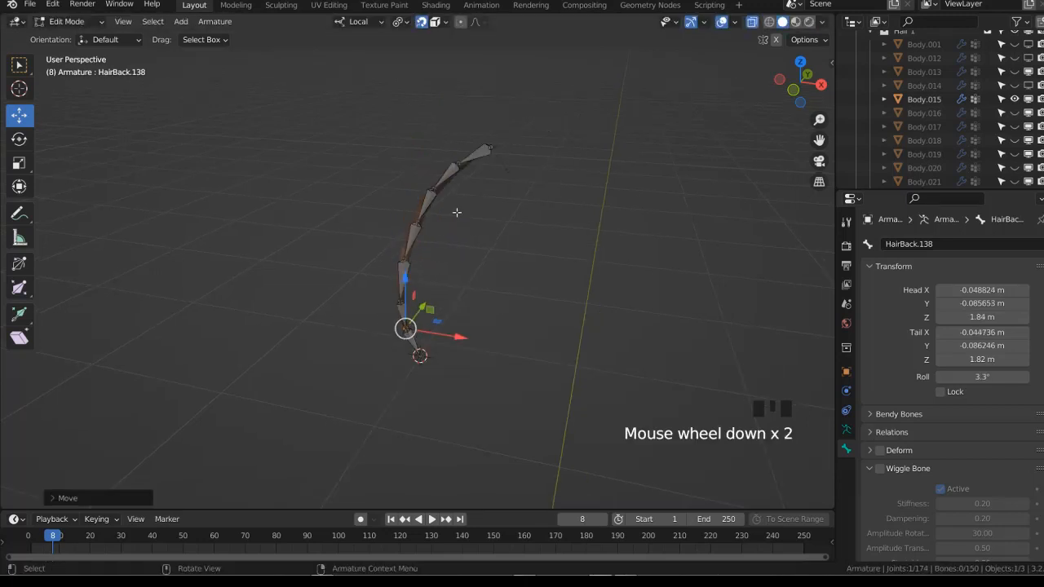
Turn Deform on for the Body.015 chain by copying the setting to all selected bones in Pose Mode
key(ctrl+Tab)
click(520, 342)
right_click(880, 513)
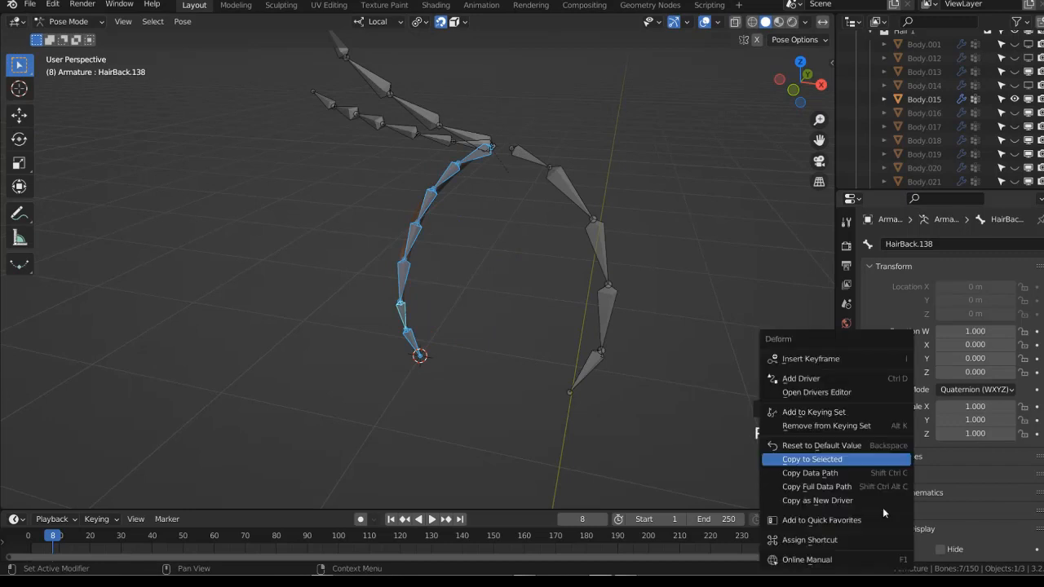
Remove the DEF-spine.006 vertex group from Body.015 and parent the strand to the armature
key(ctrl+Tab)
click(398, 271)
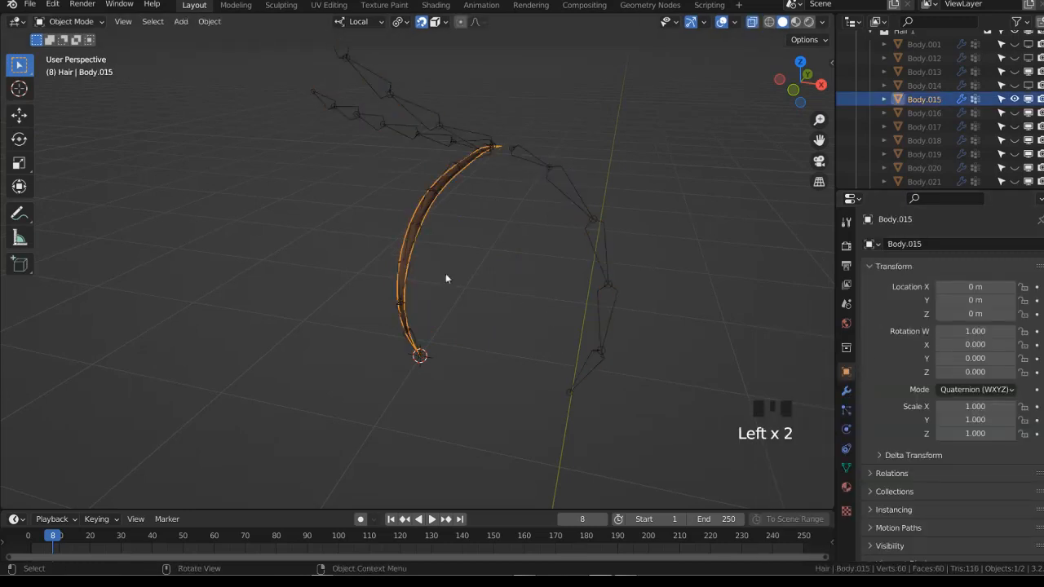
click(845, 469)
click(1038, 303)
shift+click(591, 226)
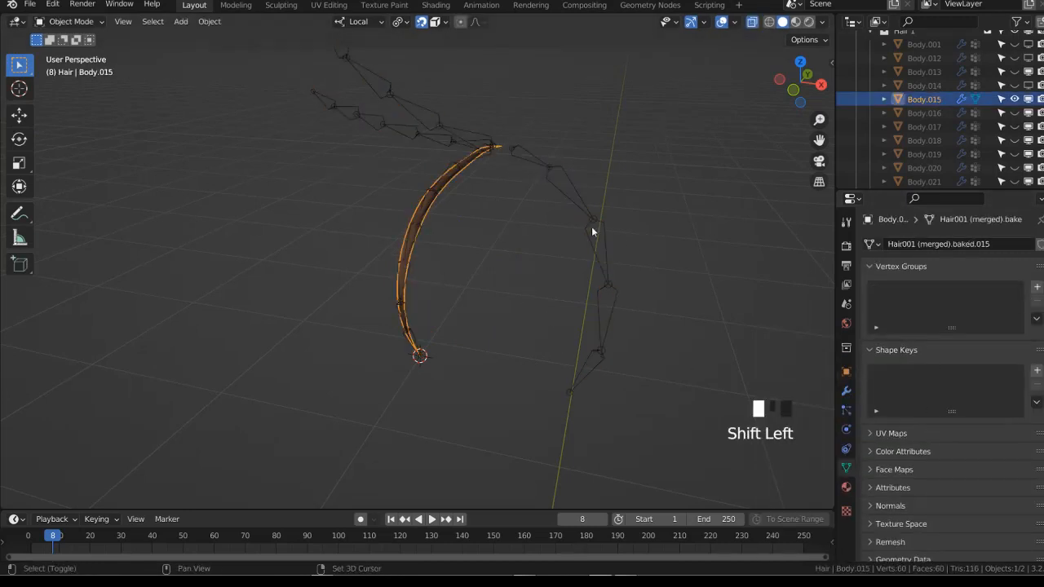
key(ctrl+p)
click(592, 227)
Select Body.015 together with the armature and assign its weights automatically from the chain's bones in Weight Paint mode
click(454, 215)
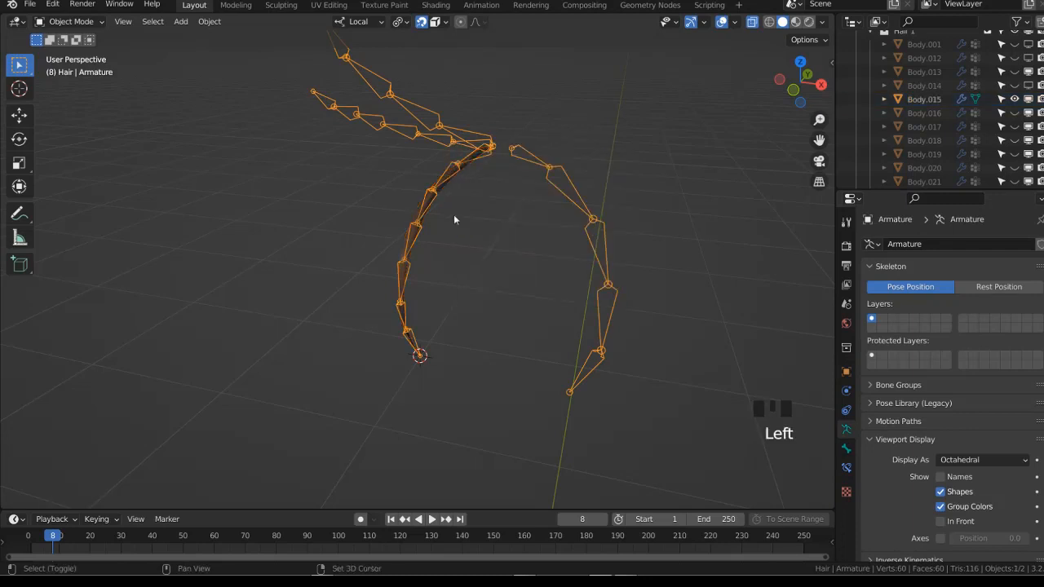
shift+click(420, 217)
shift+click(420, 217)
key(ctrl+Tab)
key(ctrl+Tab)
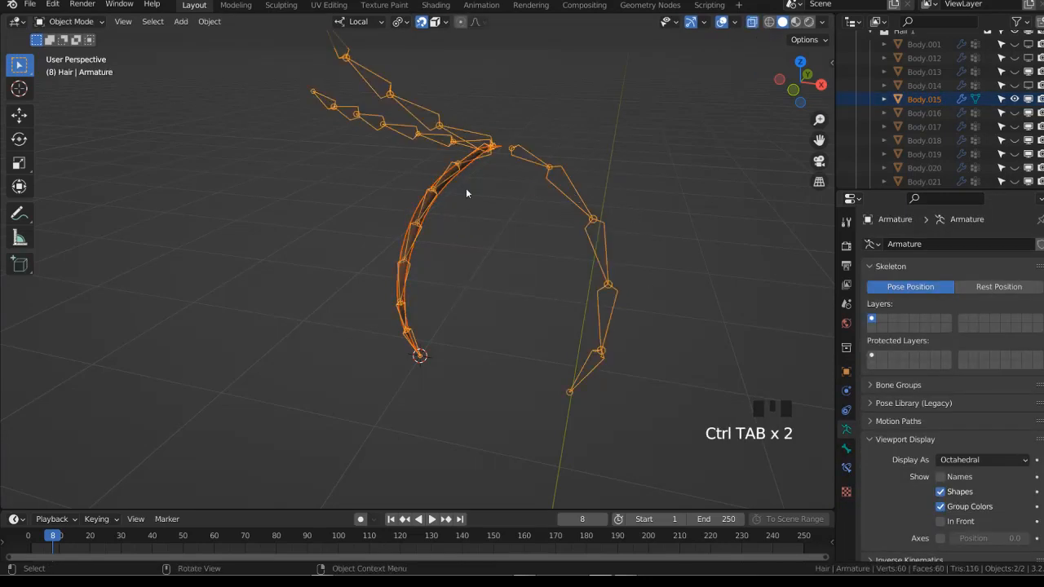
shift+click(466, 190)
key(ctrl+Tab)
click(199, 25)
click(204, 38)
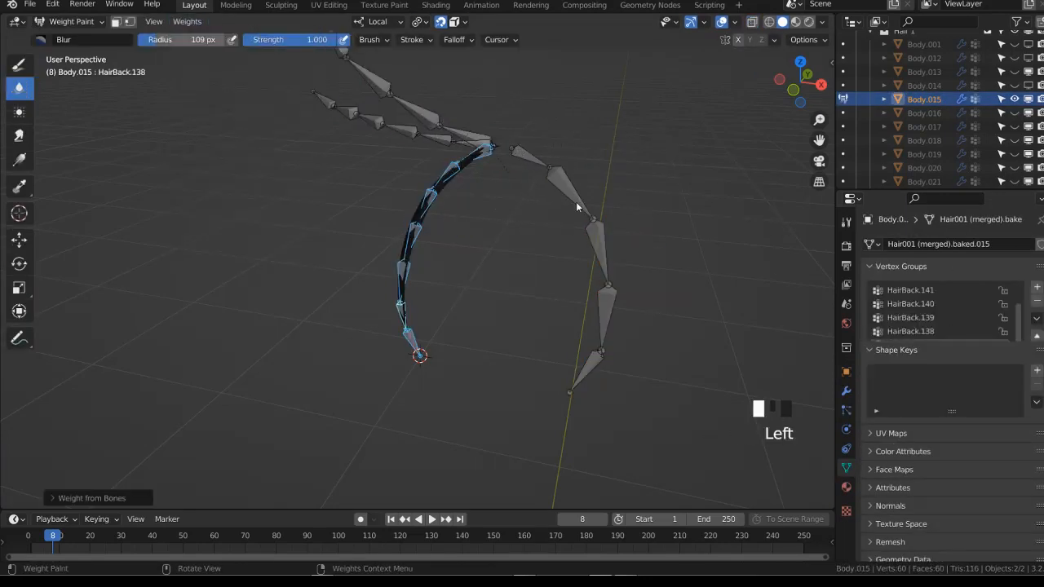
Rotate the Body.015 bone chain to test its weights, save the file, and return to Pose Mode on the armature
key(r)
click(529, 243)
key(ctrl+Tab)
click(556, 172)
key(ctrl+Tab)
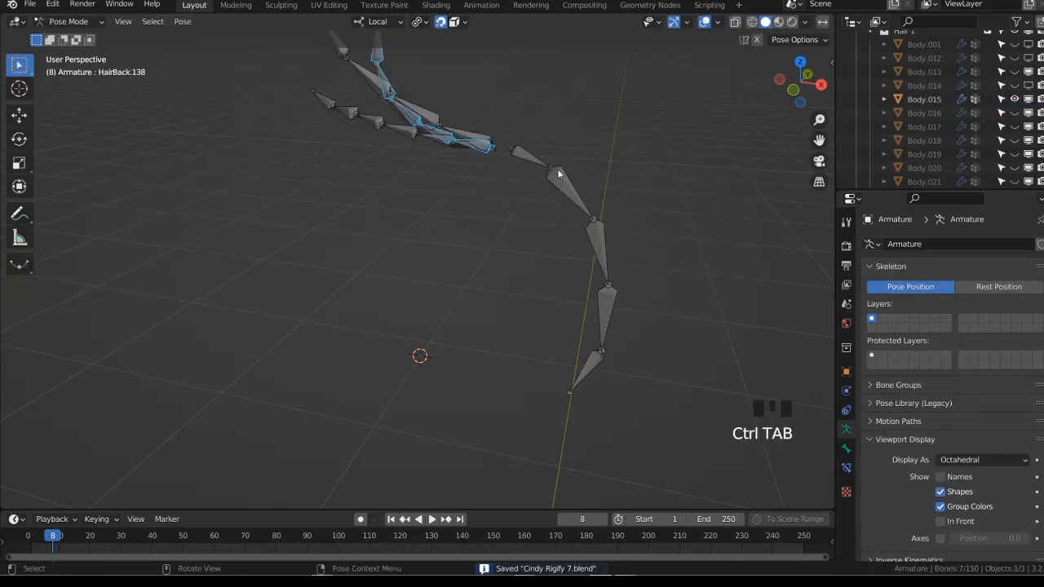
Turn Deform off for all visible hair bones by copying the setting to every selected bone
key(a)
click(846, 448)
click(878, 512)
right_click(879, 513)
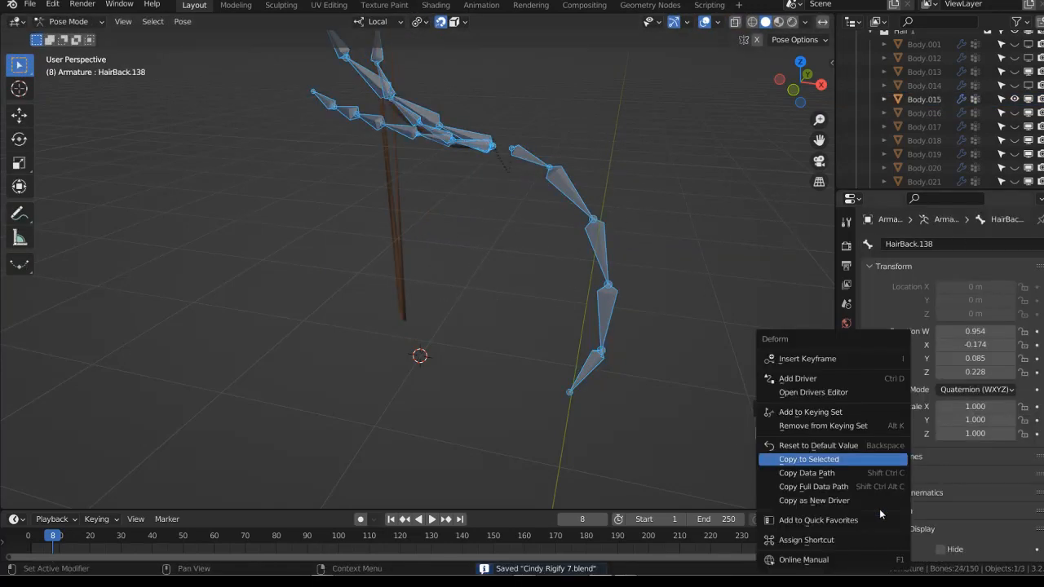
click(823, 463)
Hide Body.015 in Object Mode and show and select Body.016 instead
key(ctrl+Tab)
click(405, 295)
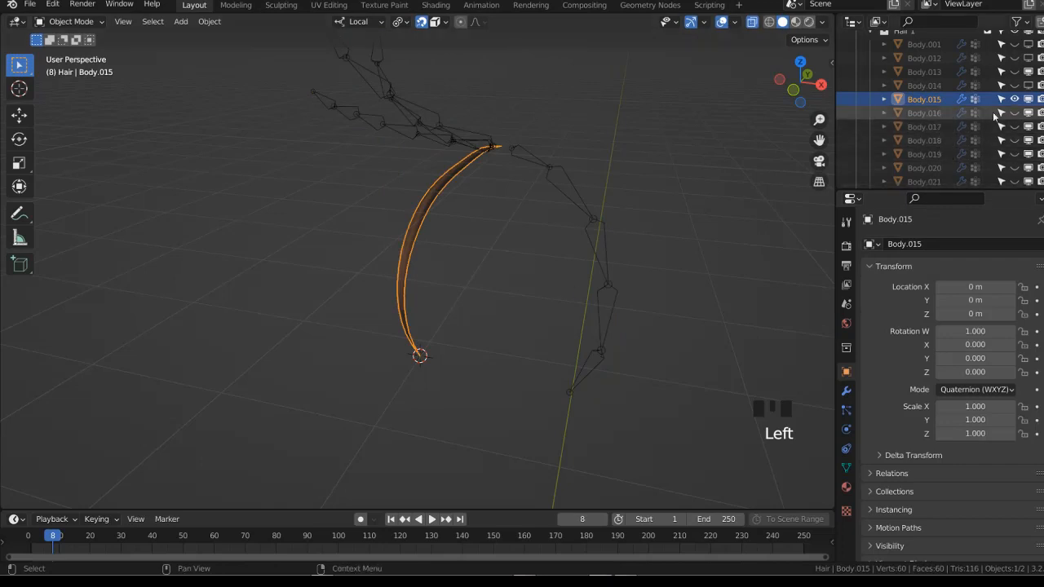
click(1016, 99)
click(1015, 112)
click(941, 113)
Duplicate the root bone of the previous hair chain in armature Edit Mode and place the copy beside Body.016
middle_drag(507, 188, 485, 226)
click(543, 188)
key(Tab)
click(484, 180)
key(shift+d)
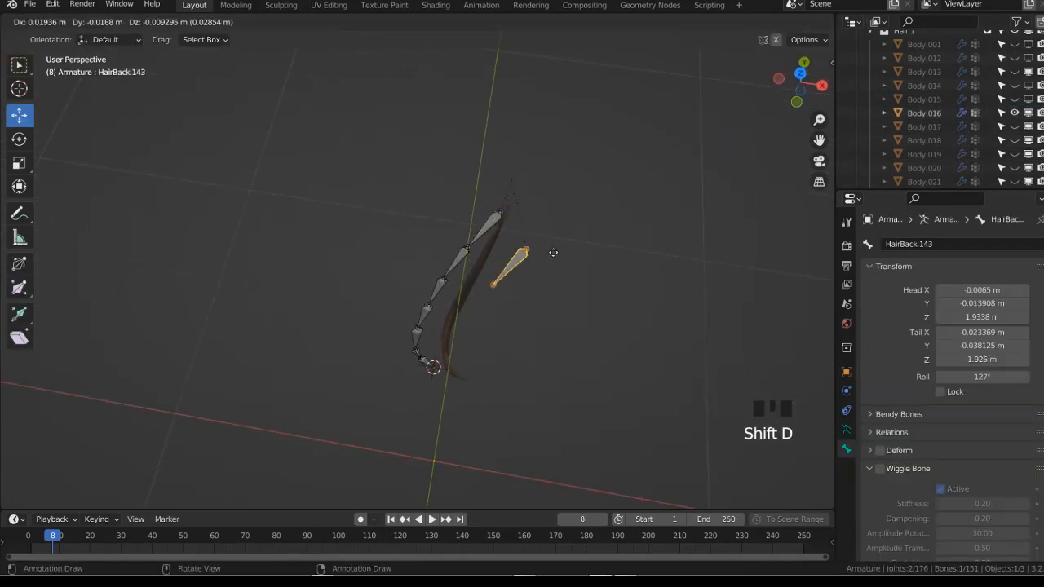
click(484, 249)
Snap the 3D cursor to the root end of the Body.016 mesh
key(ctrl+Tab)
click(479, 250)
click(479, 250)
key(Tab)
click(506, 196)
key(shift+s)
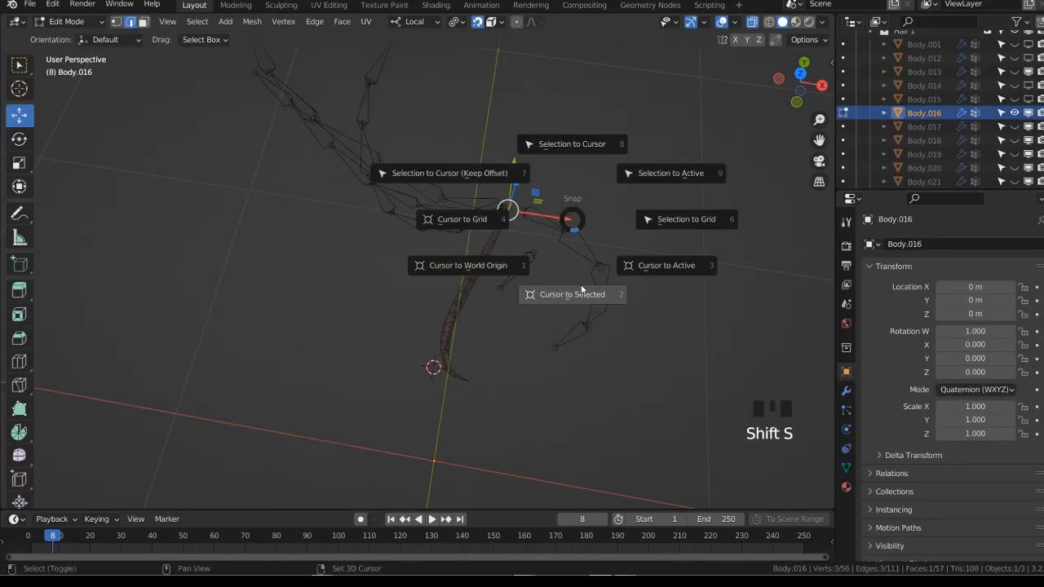
click(581, 287)
Snap the duplicated bone to the 3D cursor at the Body.016 root and rotate it along the strand
key(Tab)
click(522, 265)
key(Tab)
key(shift+s)
click(522, 168)
key(r)
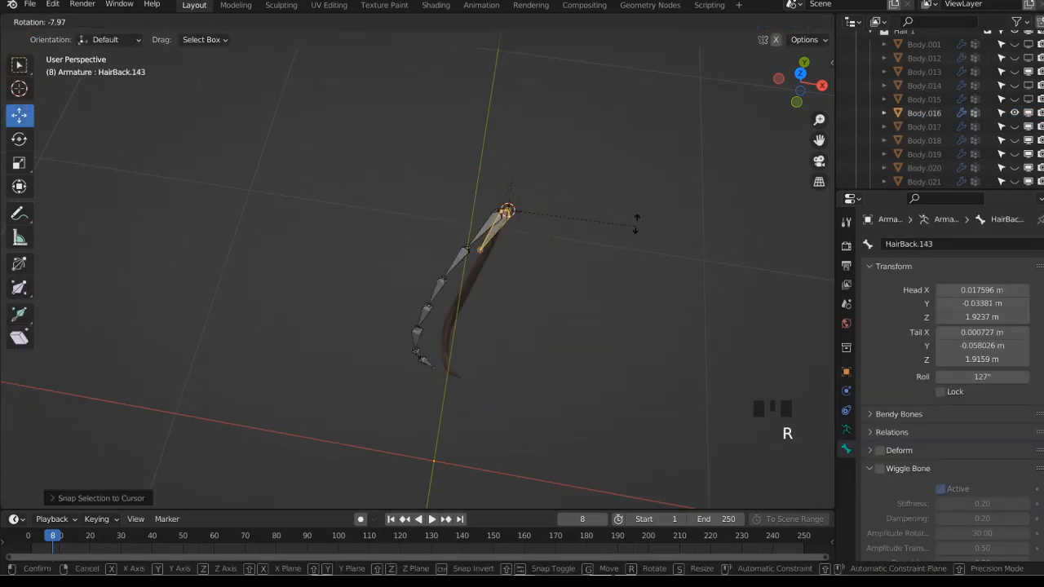
click(675, 276)
Snap the 3D cursor to the tip vertices of the Body.016 mesh
key(ctrl+Tab)
click(465, 296)
click(462, 359)
key(Tab)
middle_drag(462, 360, 480, 400)
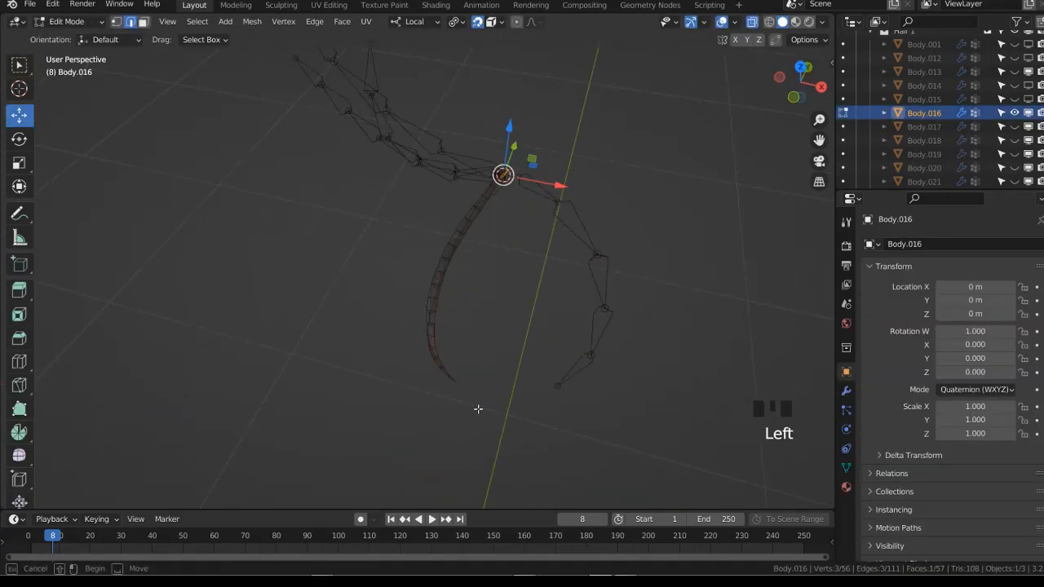
drag(478, 408, 434, 364)
key(shift+s)
click(587, 414)
Snap the new bone's tail to the 3D cursor at the Body.016 tip
key(Tab)
click(552, 204)
key(Tab)
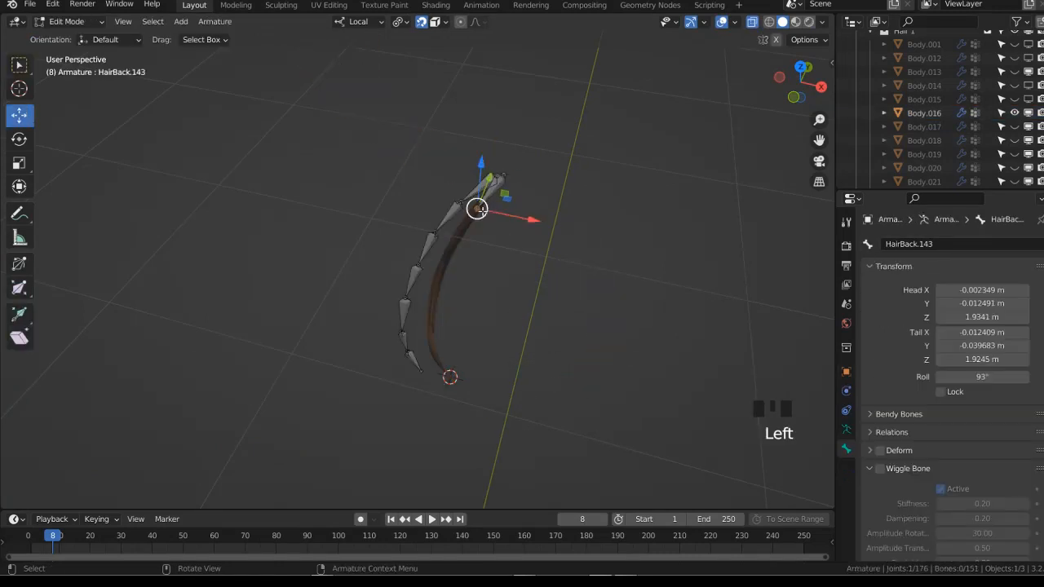
key(shift+s)
click(488, 167)
Subdivide the Body.016 bone with 6 cuts
click(483, 298)
right_click(603, 191)
click(602, 191)
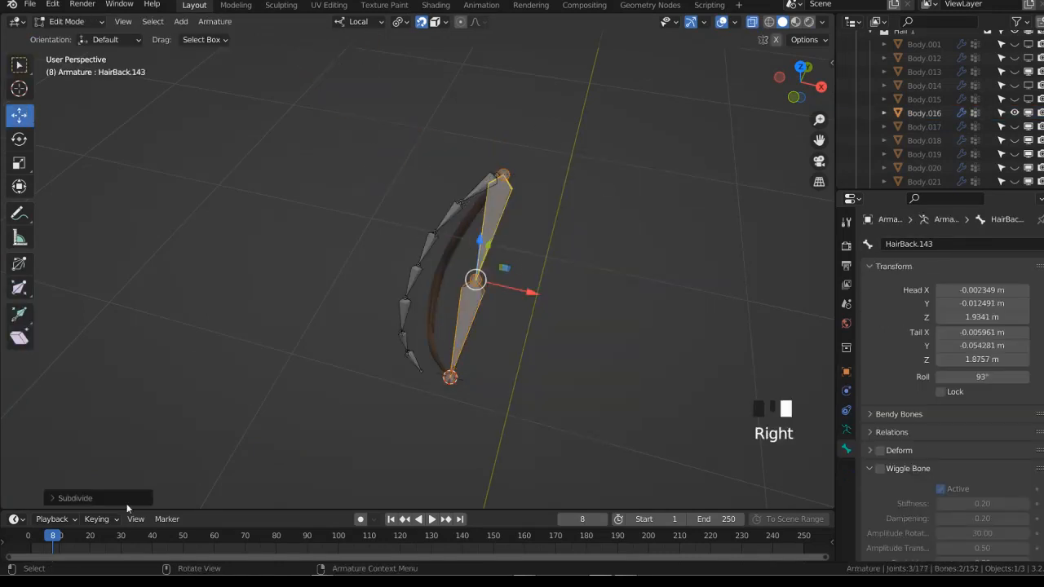
click(128, 499)
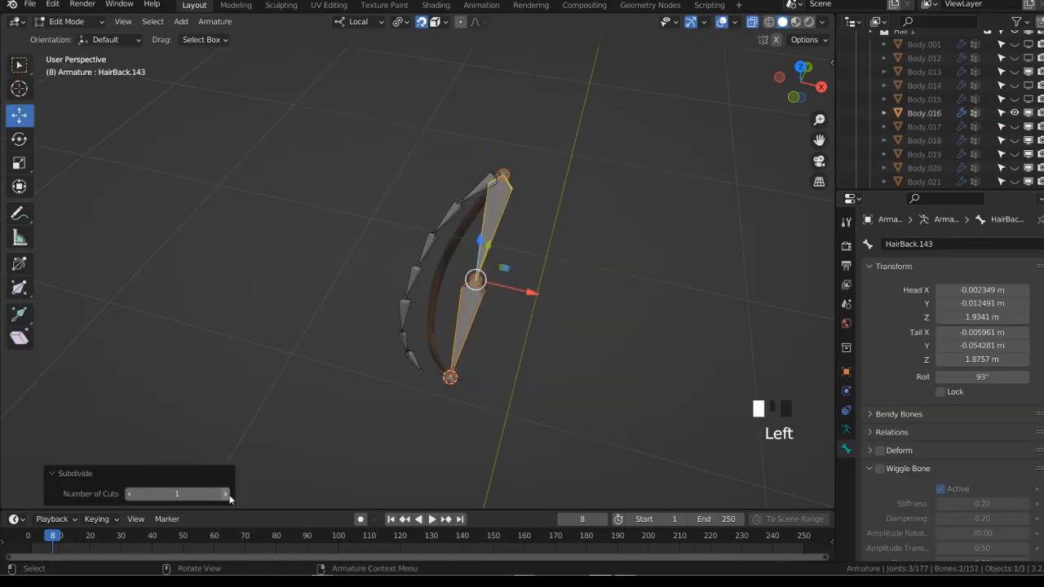
click(107, 480)
Hide the other bones and move each intermediate joint of the new chain onto the curve of the Body.016 strand
key(shift+h)
click(494, 205)
key(g)
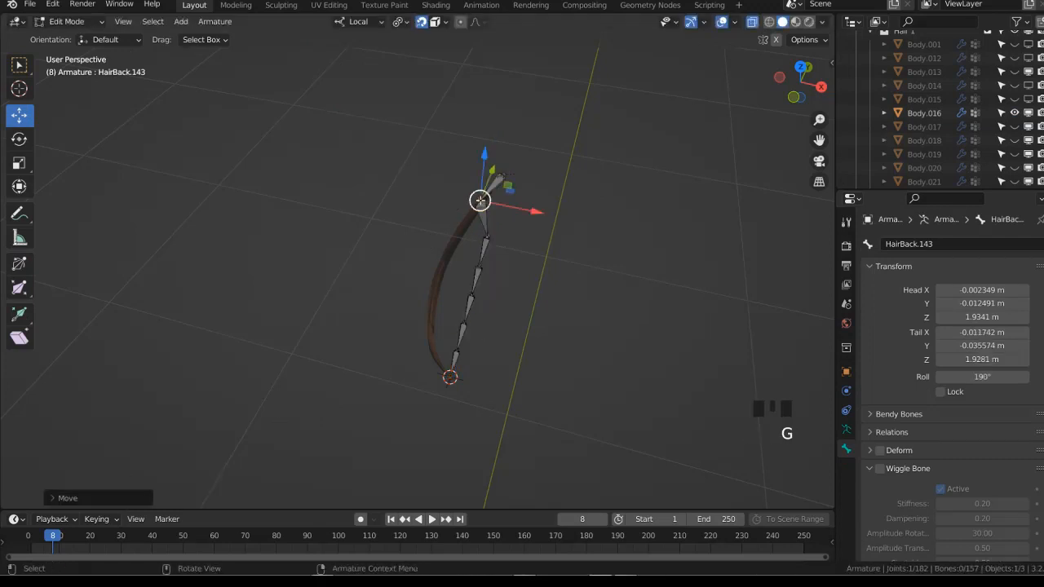
click(487, 236)
key(g)
click(460, 233)
click(479, 268)
key(g)
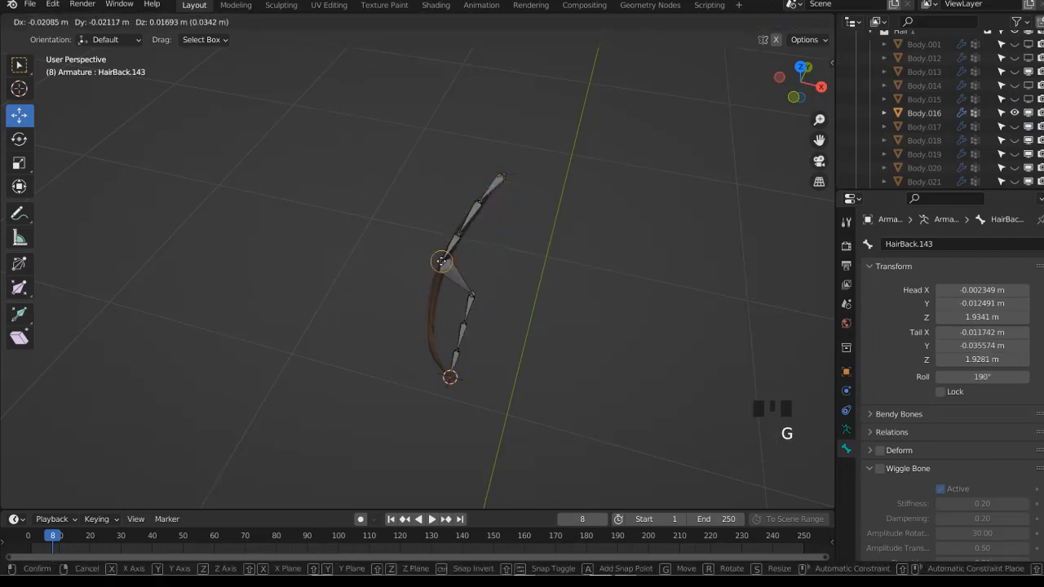
click(441, 261)
click(472, 294)
key(g)
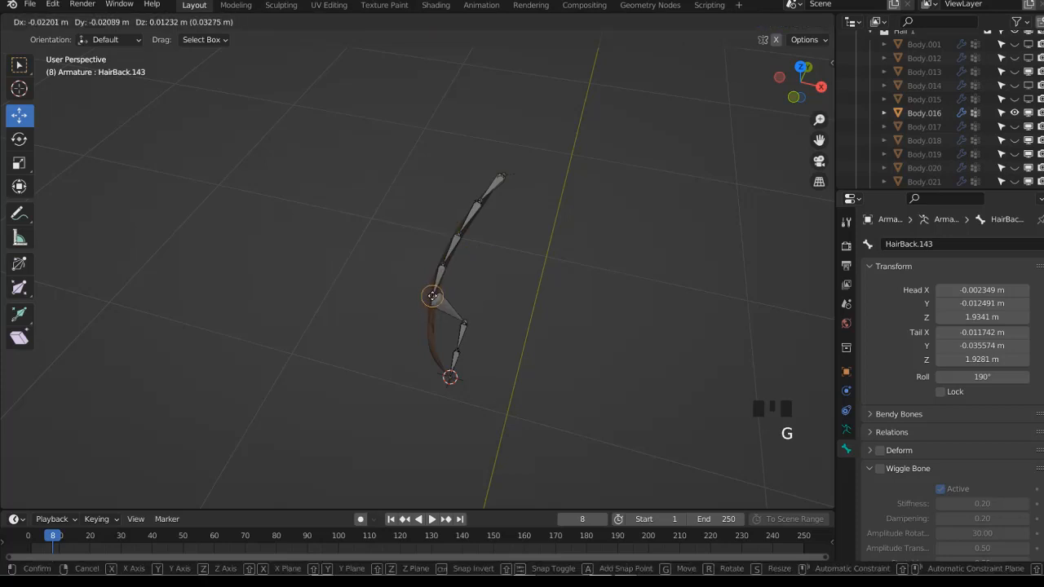
click(432, 296)
click(463, 324)
key(g)
click(429, 326)
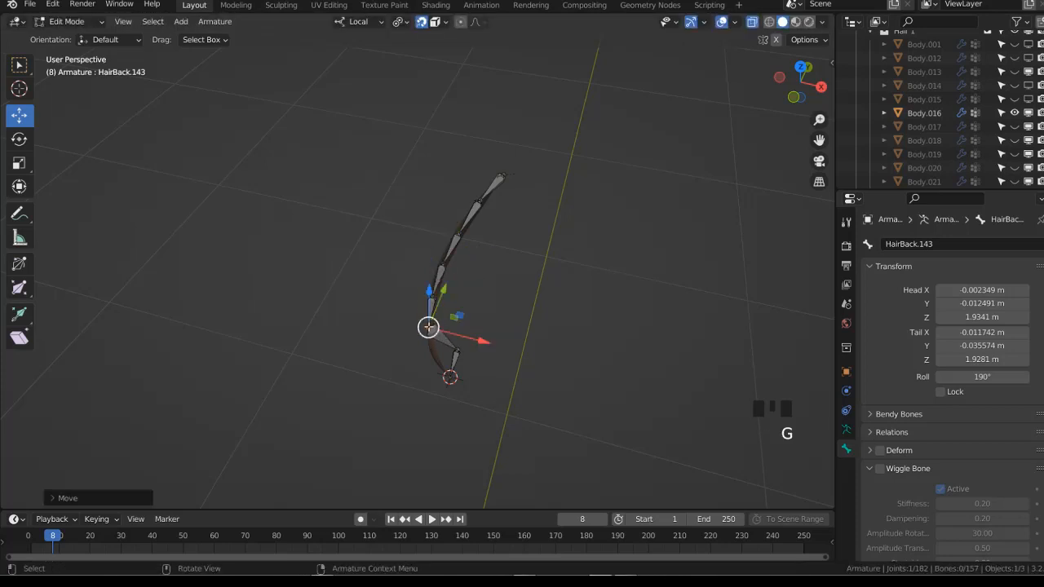
click(456, 350)
key(g)
click(438, 353)
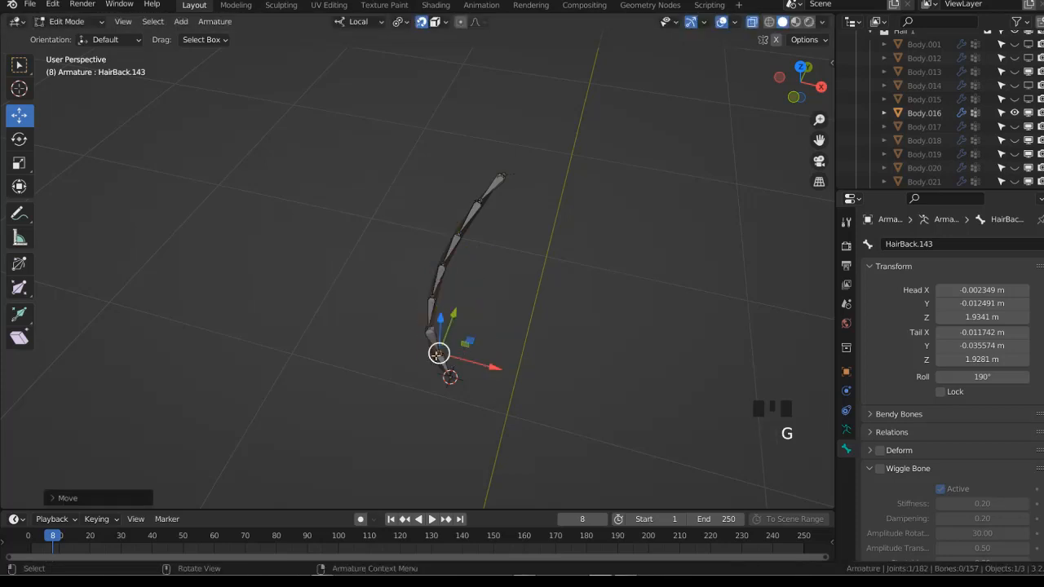
key(g)
Turn Deform on for the Body.016 chain in Pose Mode by copying the setting to all its selected bones
middle_drag(436, 354, 522, 221)
key(ctrl+Tab)
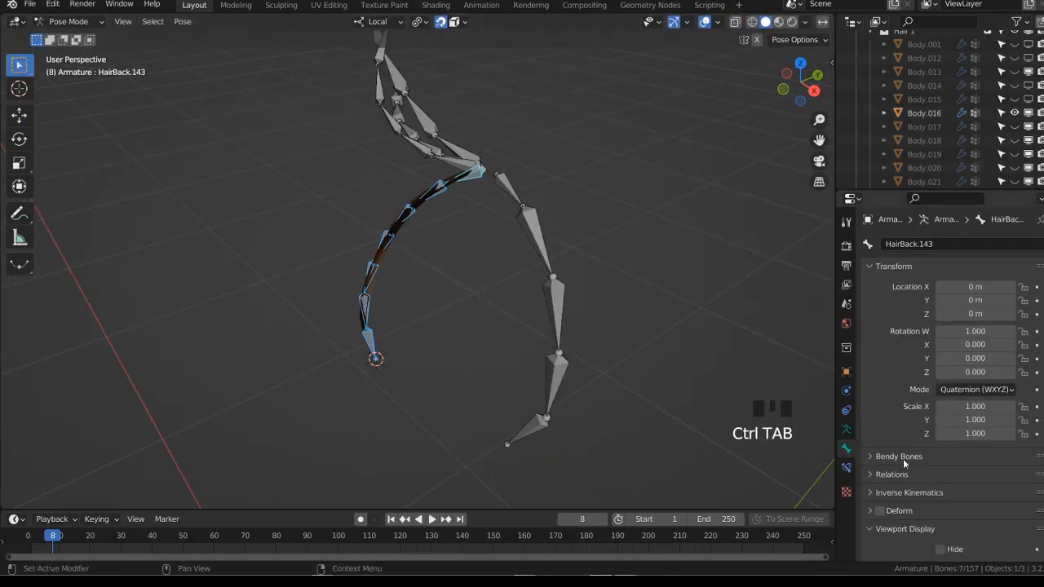
right_click(882, 509)
click(835, 464)
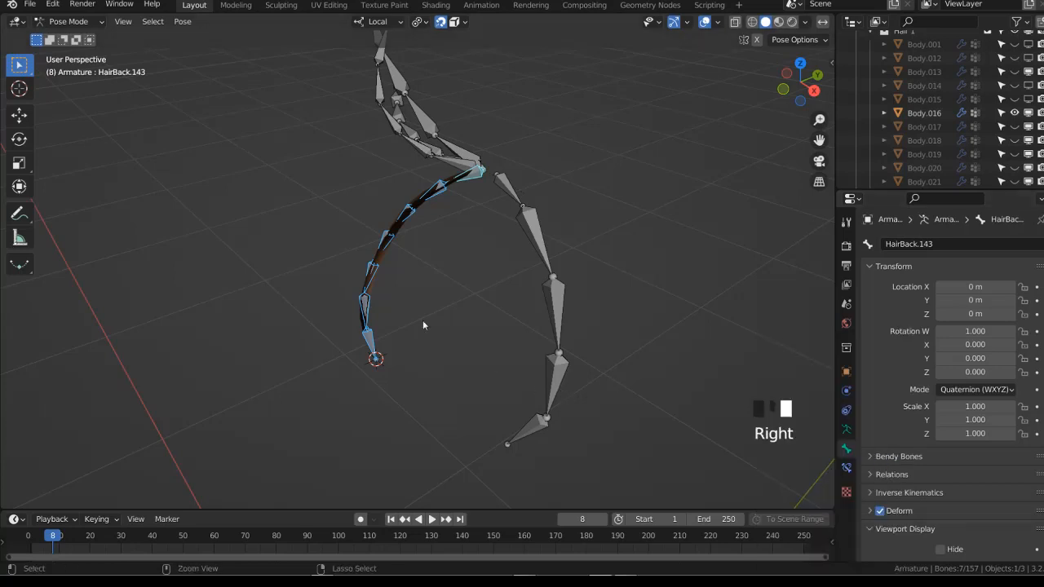
Remove the DEF-spine.006 vertex group from Body.016 and parent the strand to the armature
key(ctrl+Tab)
click(367, 286)
click(847, 467)
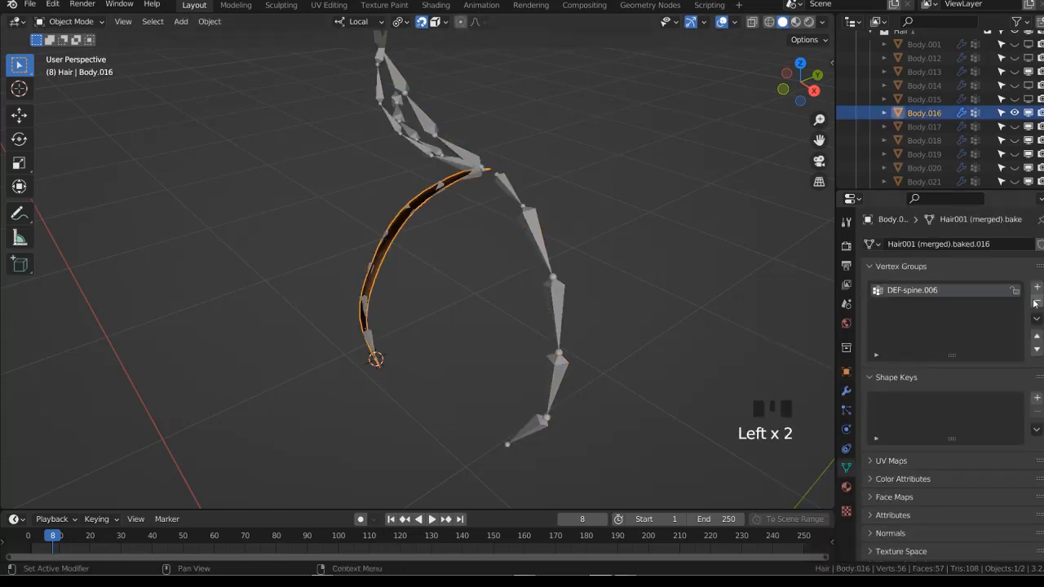
click(1035, 304)
shift+click(561, 301)
key(ctrl+p)
click(561, 301)
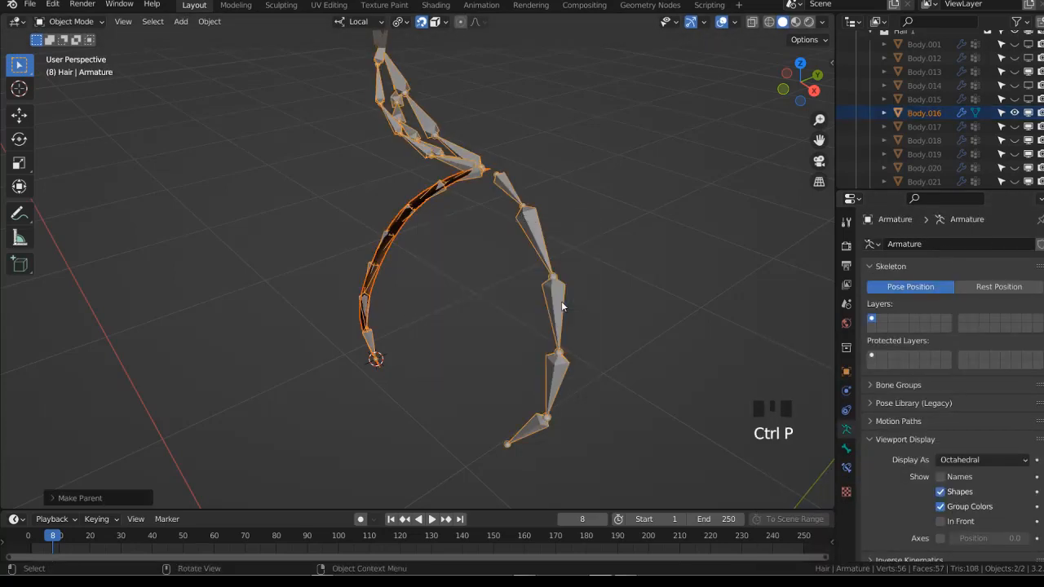
Assign Body.016 weights automatically from the chain's bones in Weight Paint mode and rotate the chain to test them
click(380, 264)
key(ctrl+Tab)
click(375, 140)
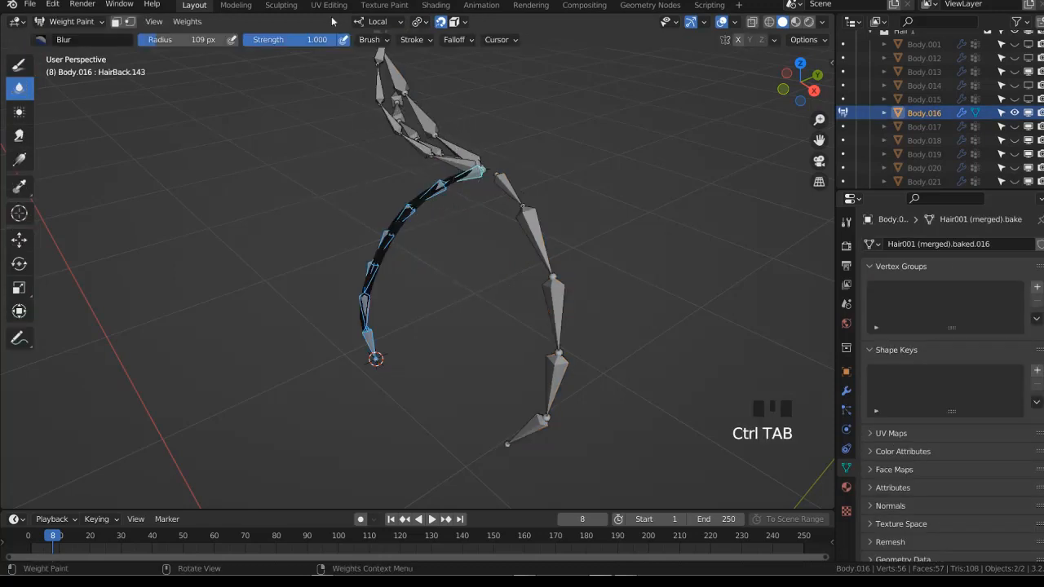
click(187, 22)
click(244, 37)
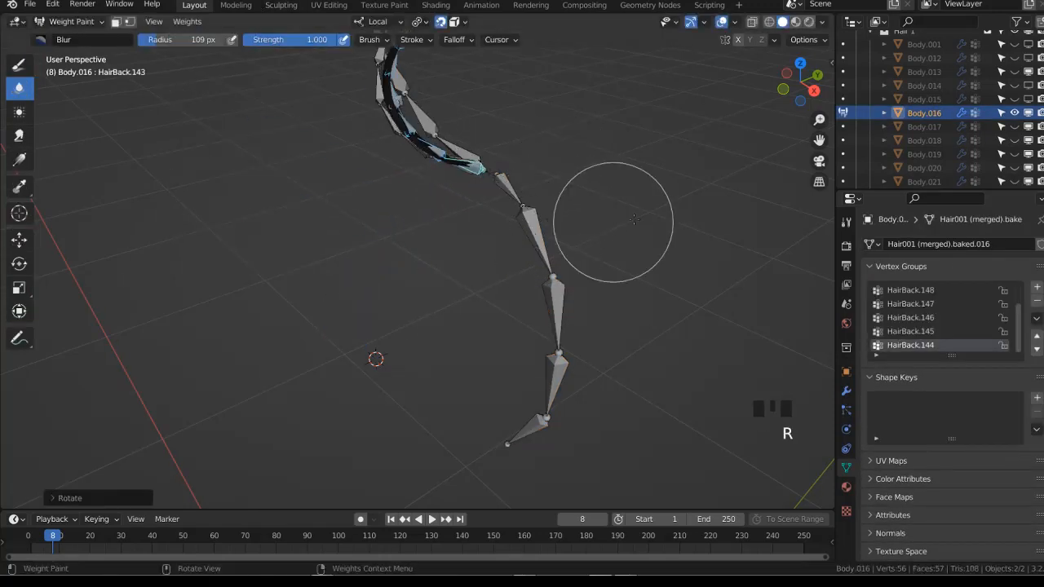
Save the file in Object Mode and replace the visible Body.016 with Body.017, selecting the latter
key(ctrl+Tab)
click(457, 163)
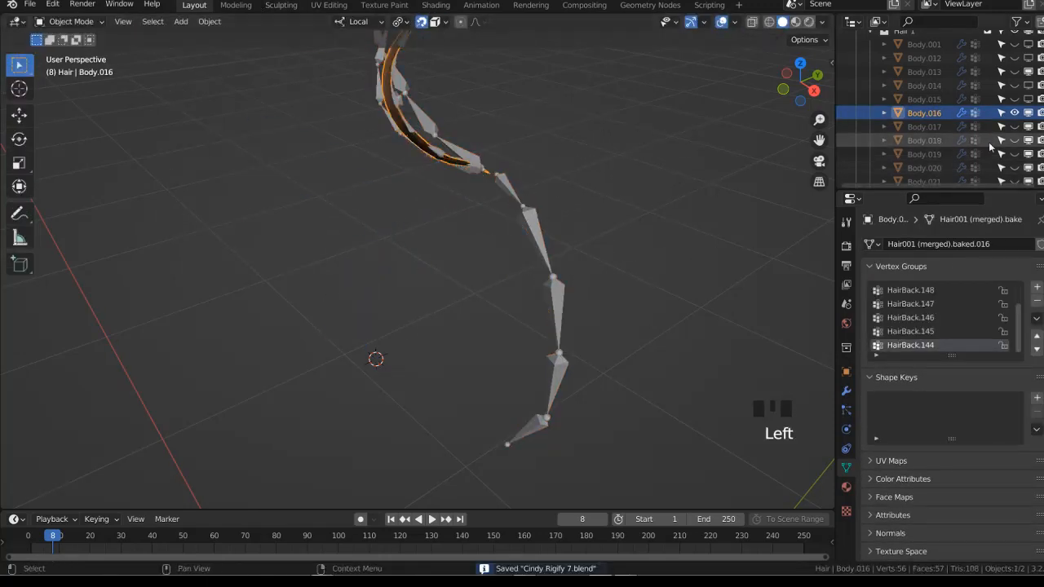
click(1015, 113)
click(1014, 127)
click(925, 126)
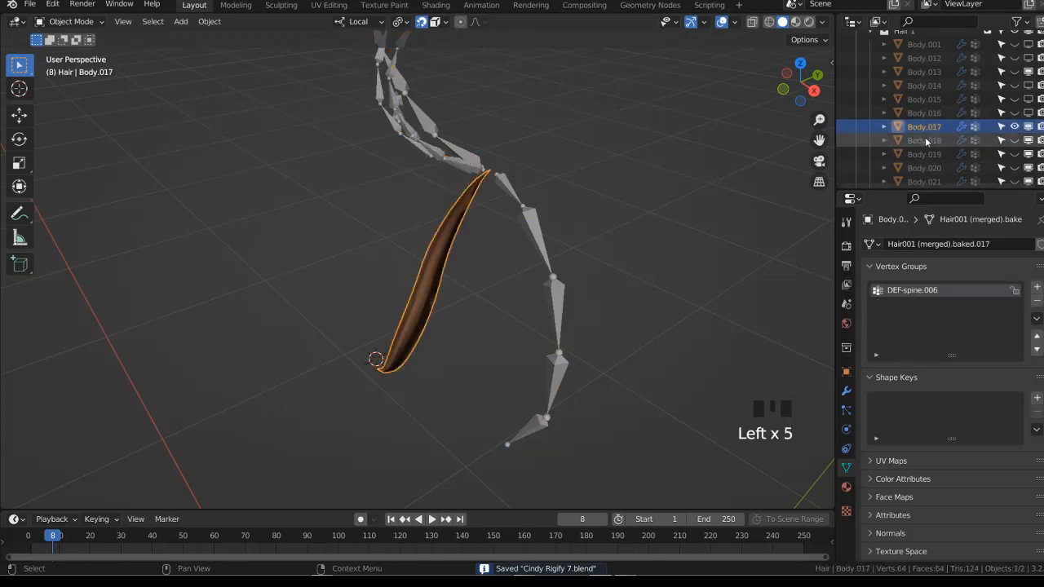
Select all visible hair bones in Pose Mode and turn Deform off for them by copying the setting to selected
scroll(924, 126, down, 3)
click(523, 213)
key(ctrl+Tab)
key(a)
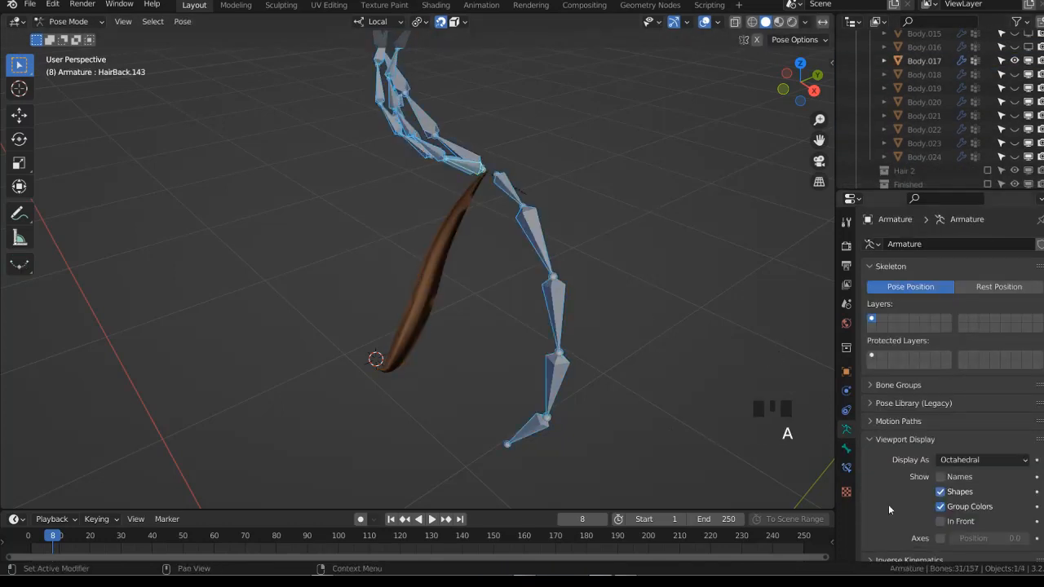
click(846, 448)
right_click(881, 512)
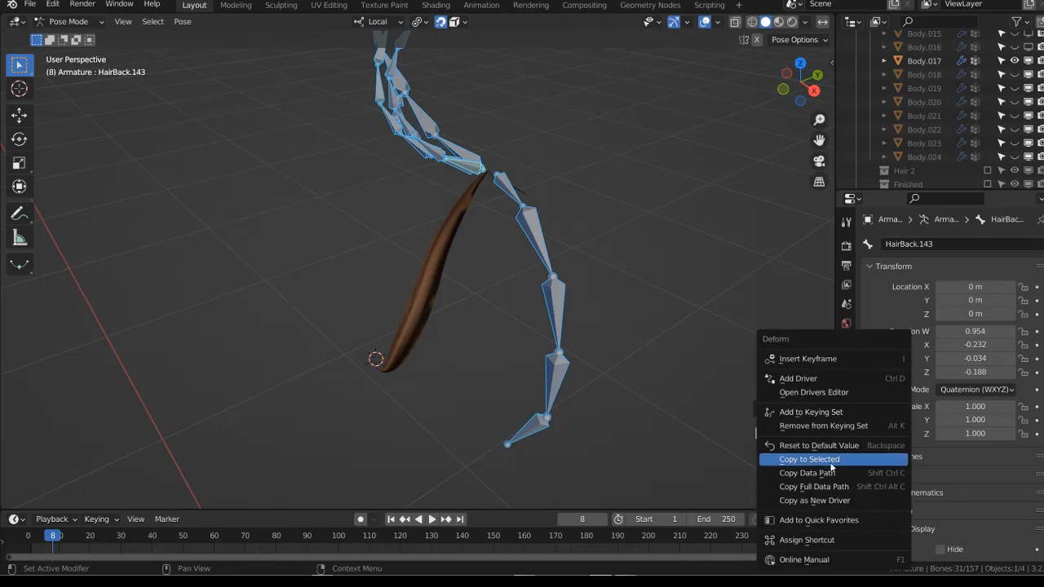
Duplicate a hair chain's root bone in armature Edit Mode, place it beside Body.017, and hide the other bones
middle_drag(526, 252, 478, 275)
key(Tab)
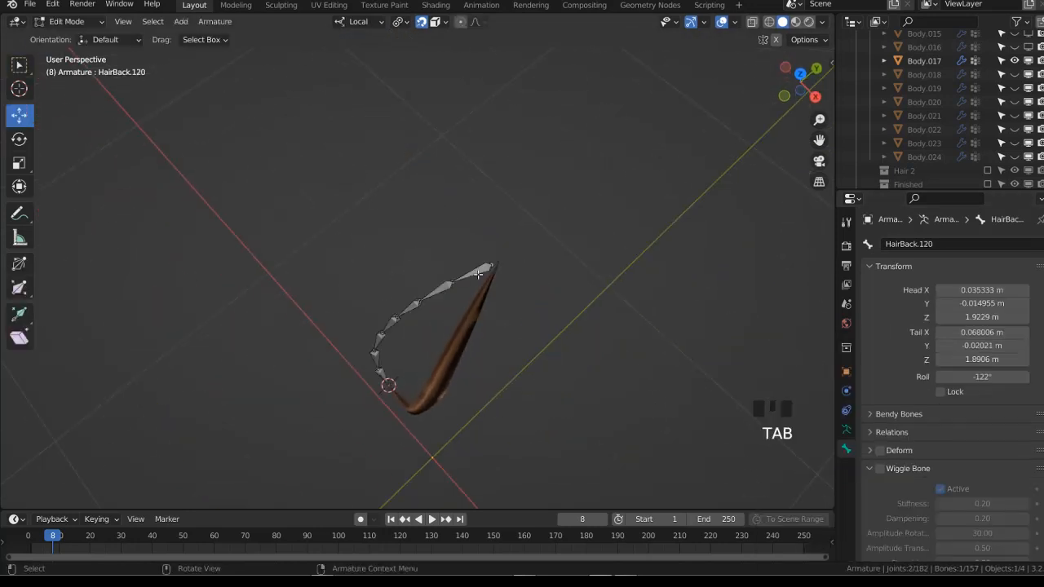
key(shift+d)
click(538, 308)
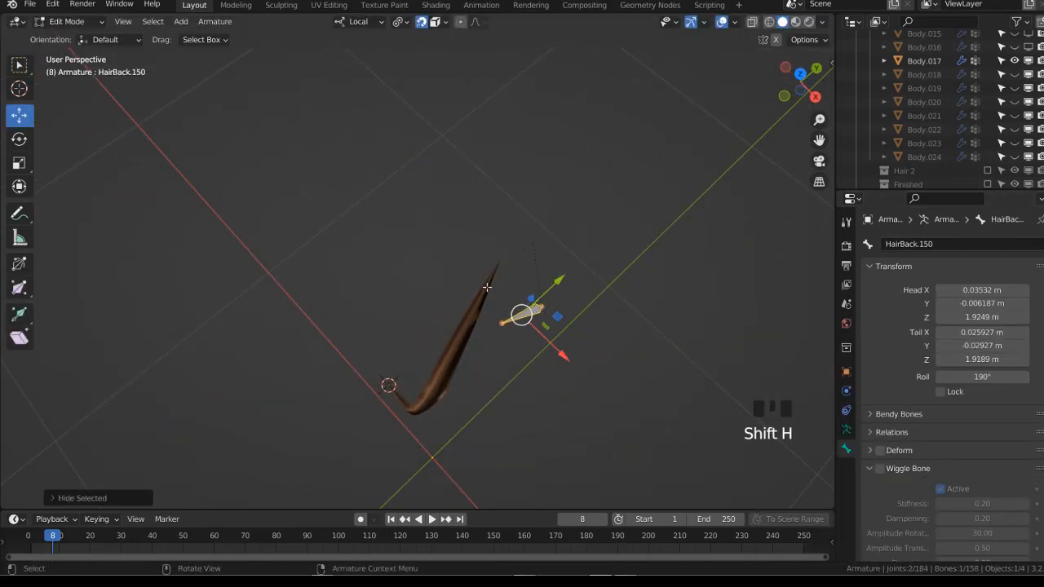
Snap the 3D cursor to the root end of the Body.017 mesh with X-ray on
key(ctrl+Tab)
click(467, 304)
click(492, 252)
key(Tab)
key(alt+z)
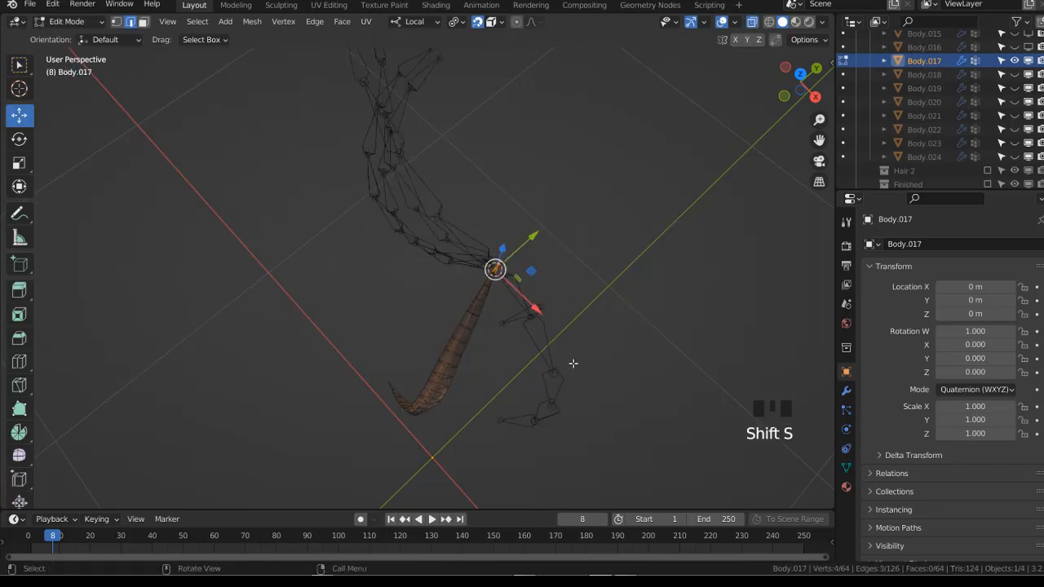
Snap the duplicated bone to the 3D cursor at the Body.017 root and pull its tail outward
key(Tab)
click(510, 324)
key(Tab)
key(shift+s)
click(453, 287)
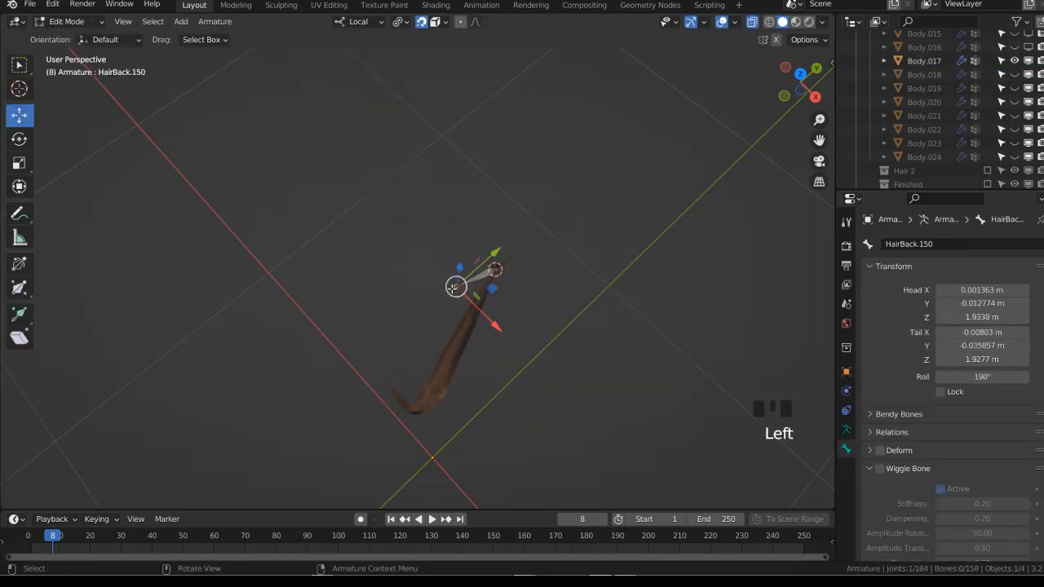
key(g)
click(373, 348)
Snap the 3D cursor to the edge loop at the tip of the Body.017 mesh in Edit Mode
key(ctrl+Tab)
click(451, 373)
click(443, 417)
middle_drag(443, 417, 481, 339)
key(Tab)
alt+click(423, 355)
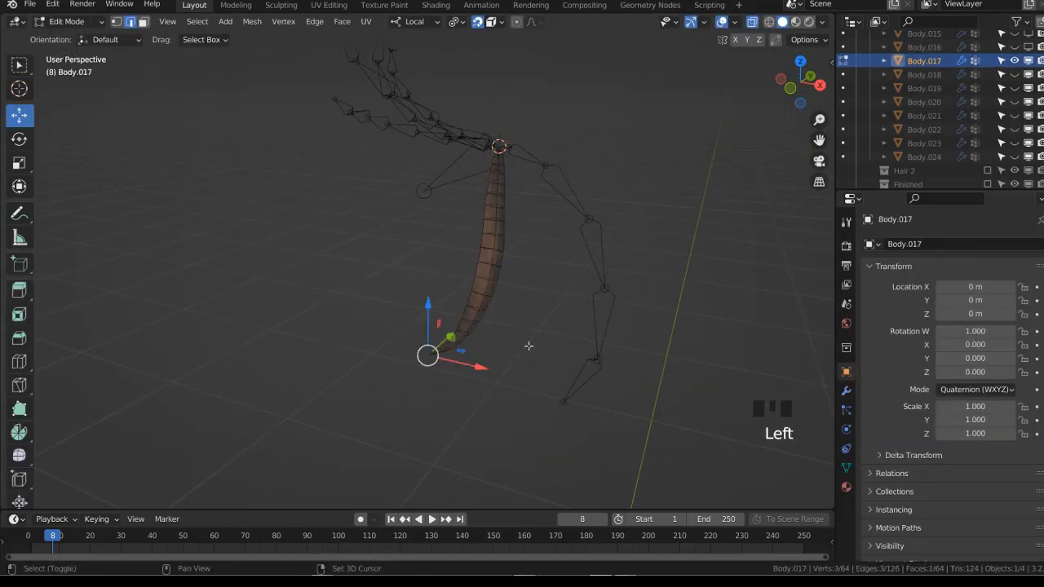
key(shift+s)
Snap the free end of the duplicated root bone to the 3D cursor at the tip of Body.017
key(Tab)
click(549, 173)
key(Tab)
key(shift+s)
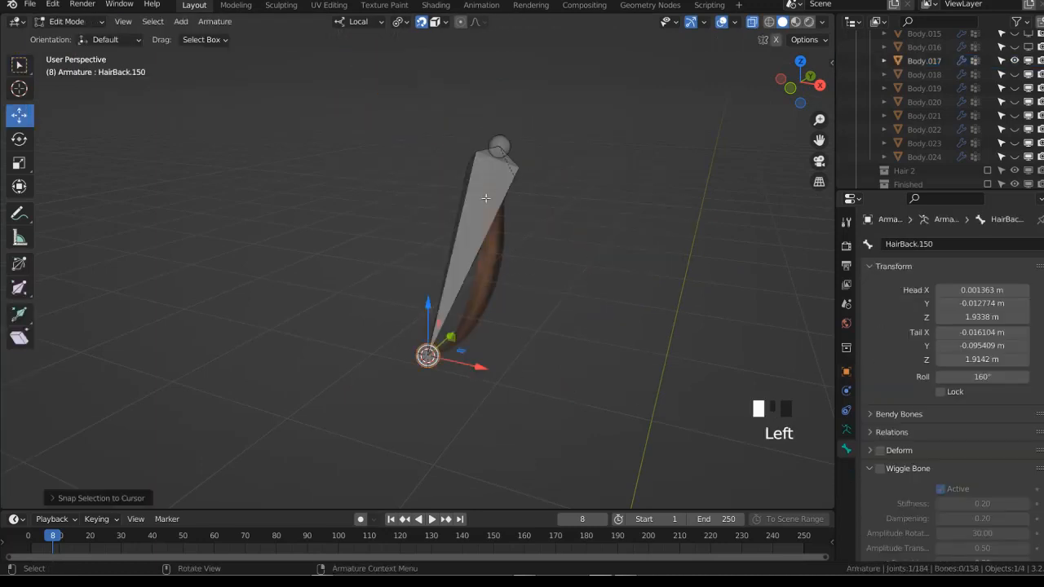
Subdivide the long bone along Body.017 into a chain of seven bones
right_click(632, 176)
click(632, 176)
click(73, 473)
click(225, 494)
click(225, 493)
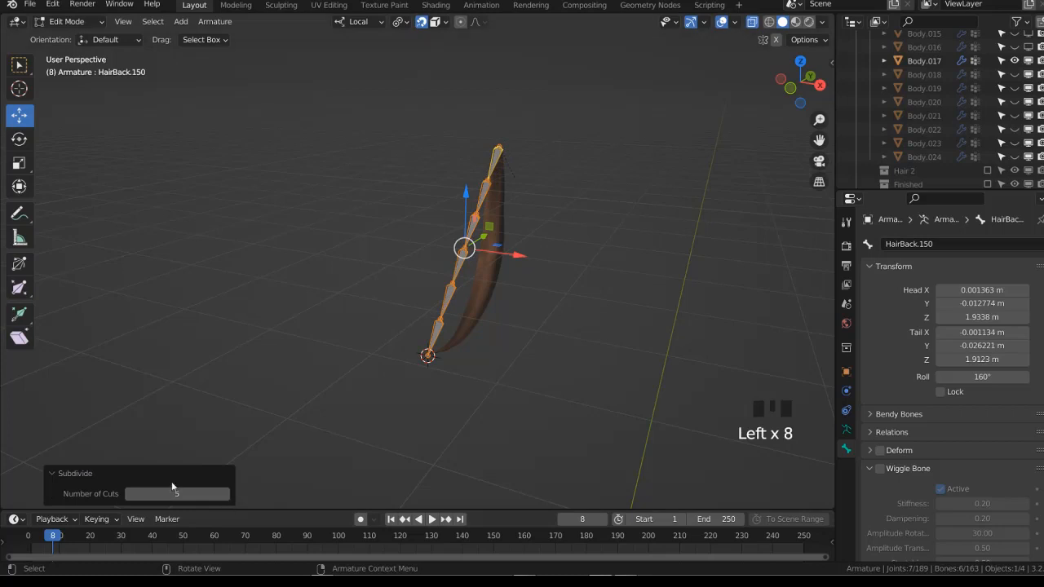
Move the joint nearest the tip and the three upper joints of the chain onto the Body.017 strand
click(401, 303)
click(433, 321)
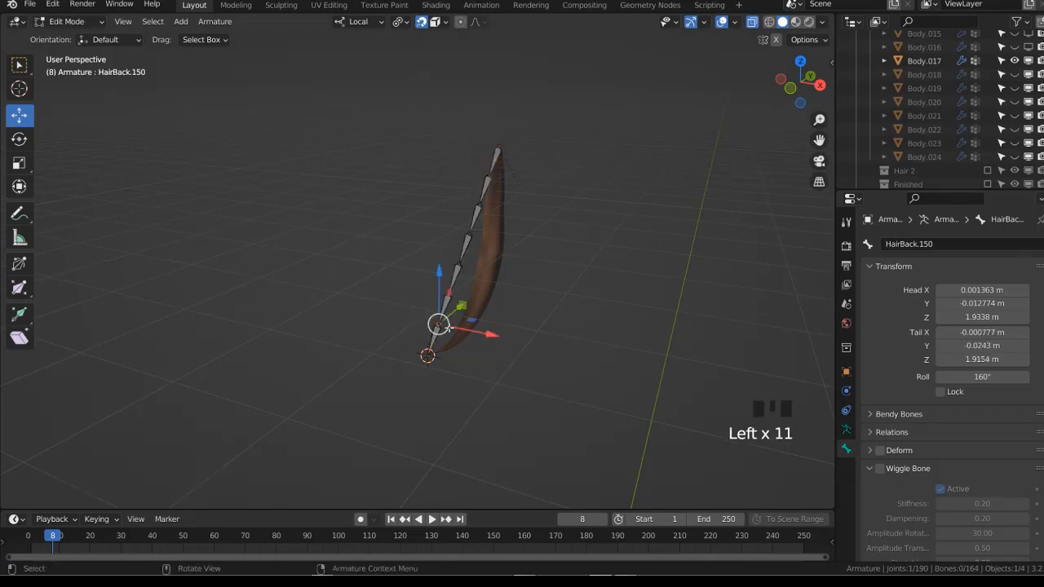
key(g)
click(457, 335)
click(493, 176)
key(g)
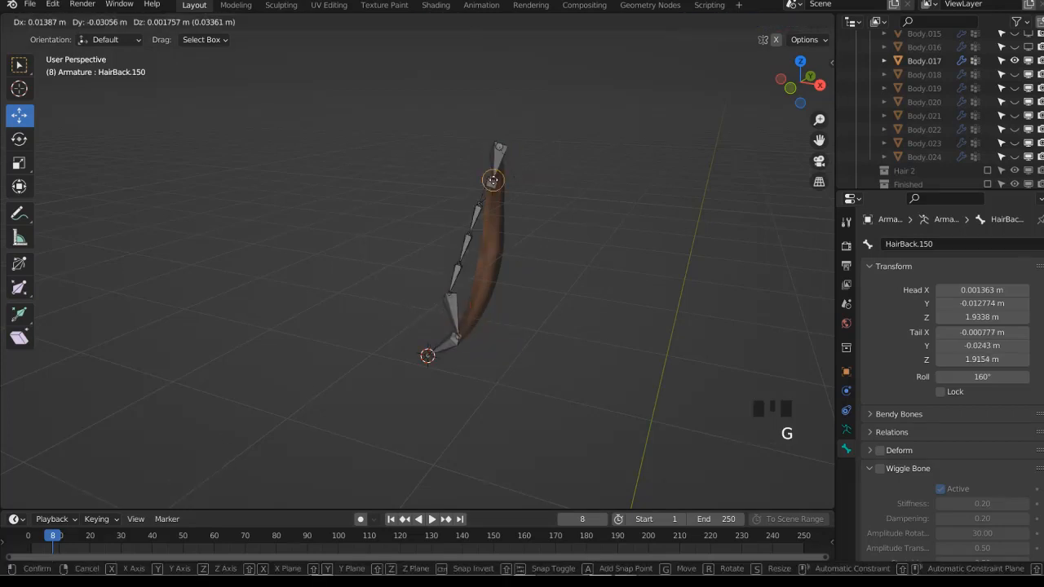
click(496, 214)
click(468, 234)
key(g)
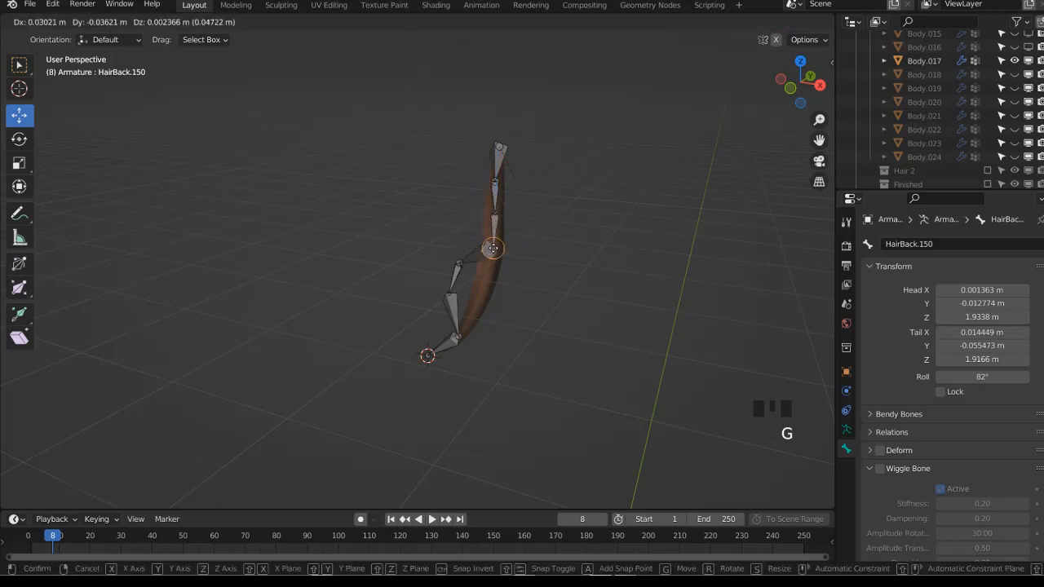
click(492, 250)
Move the remaining lower joints onto the curved part of the Body.017 strand and space them evenly toward its tip
click(456, 264)
key(g)
click(483, 285)
click(451, 294)
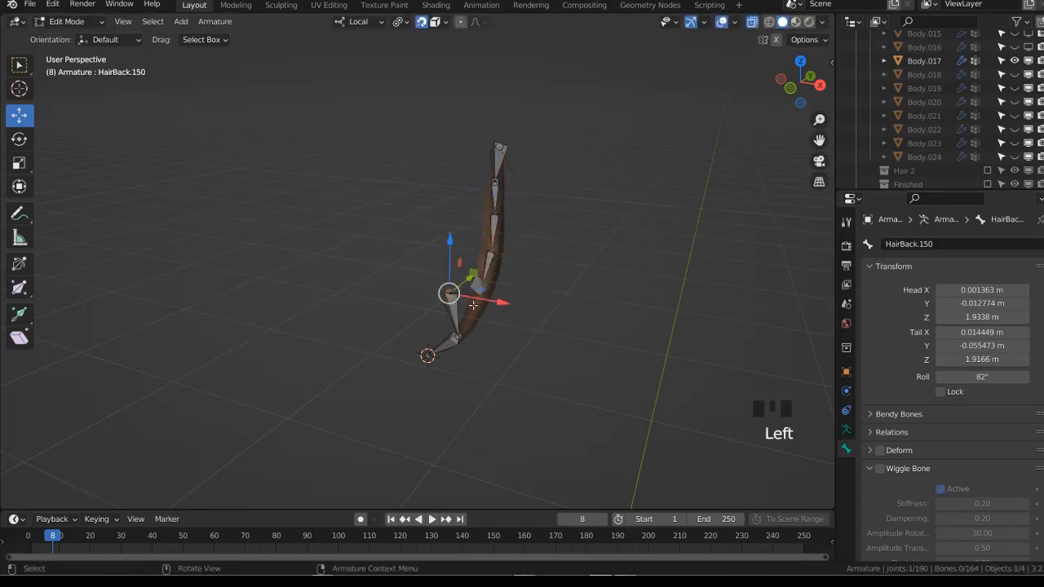
key(g)
click(472, 316)
click(459, 336)
key(g)
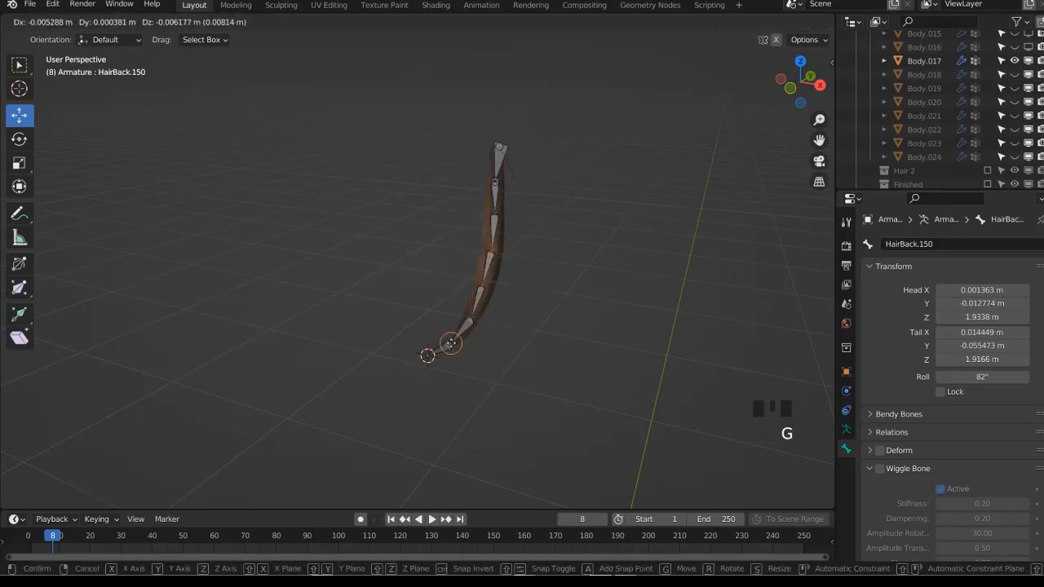
click(449, 343)
click(472, 316)
key(g)
click(471, 319)
Refine the chain's joint positions from other viewing angles so the bones run through the middle of the Body.017 strand
middle_drag(469, 270, 533, 283)
click(534, 221)
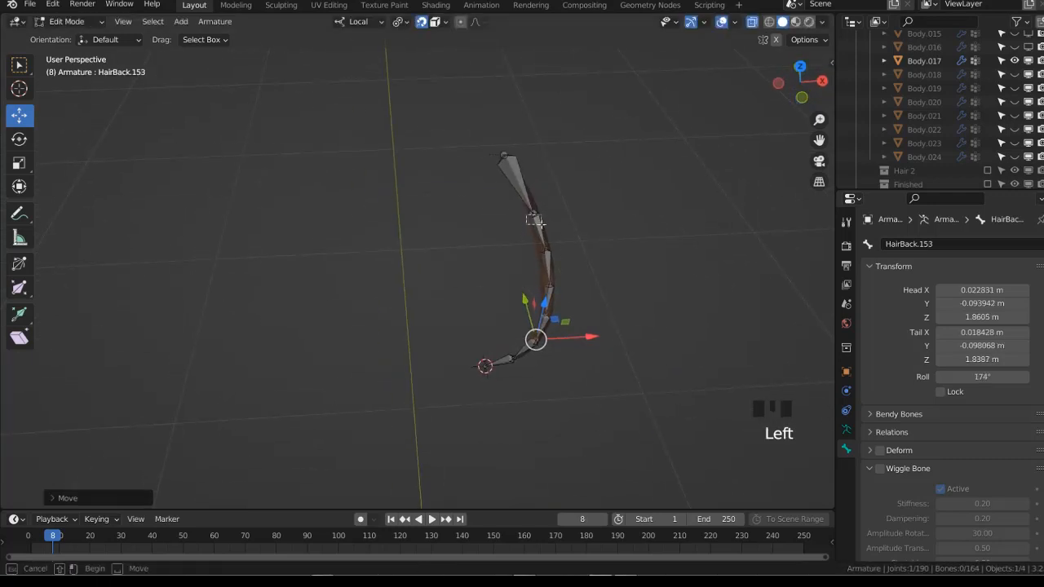
key(g)
click(527, 200)
middle_drag(558, 244, 445, 241)
click(447, 282)
key(g)
click(441, 274)
click(373, 261)
key(g)
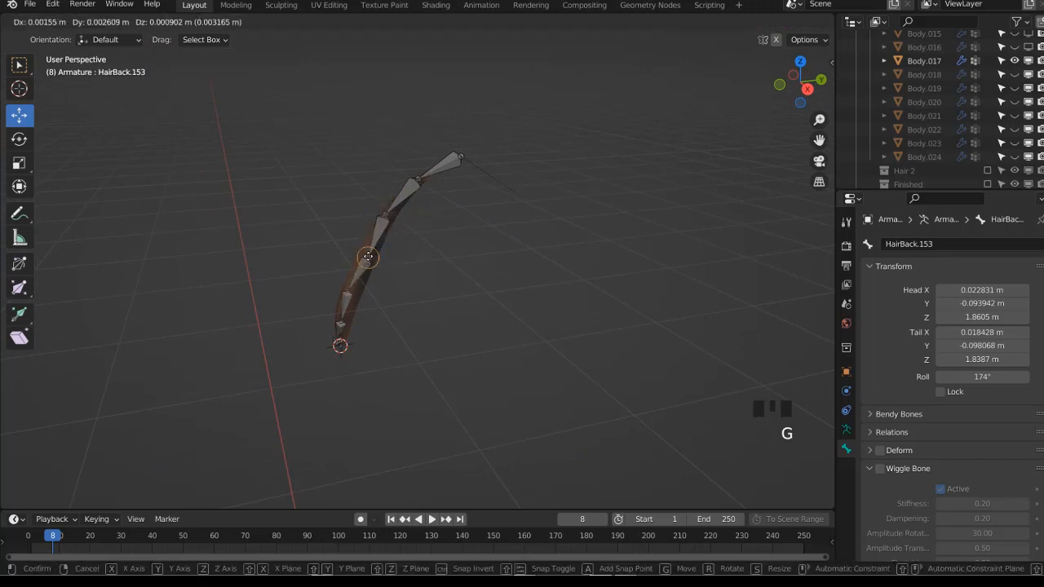
click(366, 252)
key(g)
click(350, 293)
Select the whole new chain, switch to Pose Mode and turn Deform on for its bones by copying the setting to selected
scroll(523, 220, down, 3)
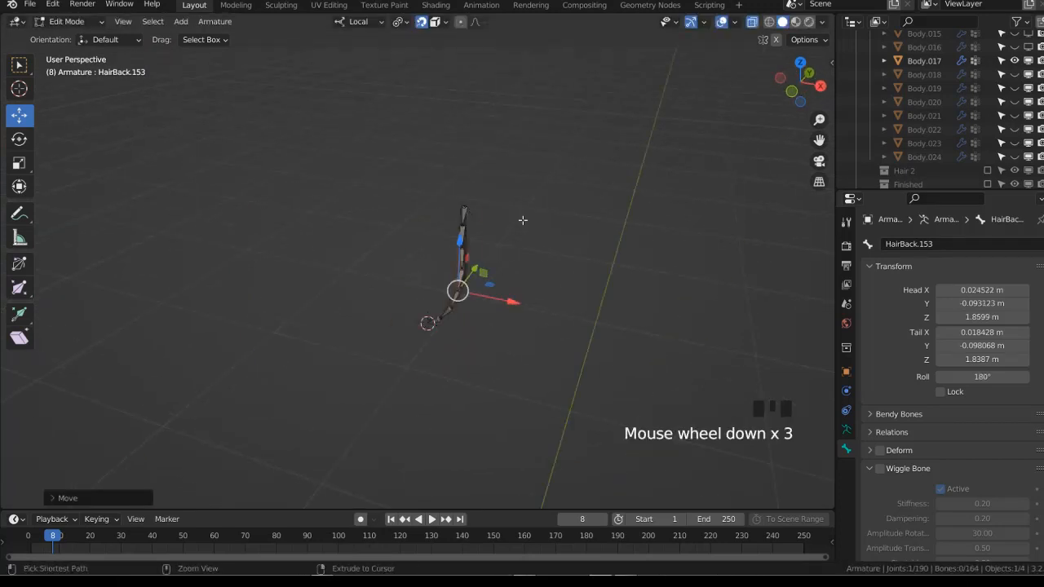
key(a)
key(ctrl+Tab)
click(540, 319)
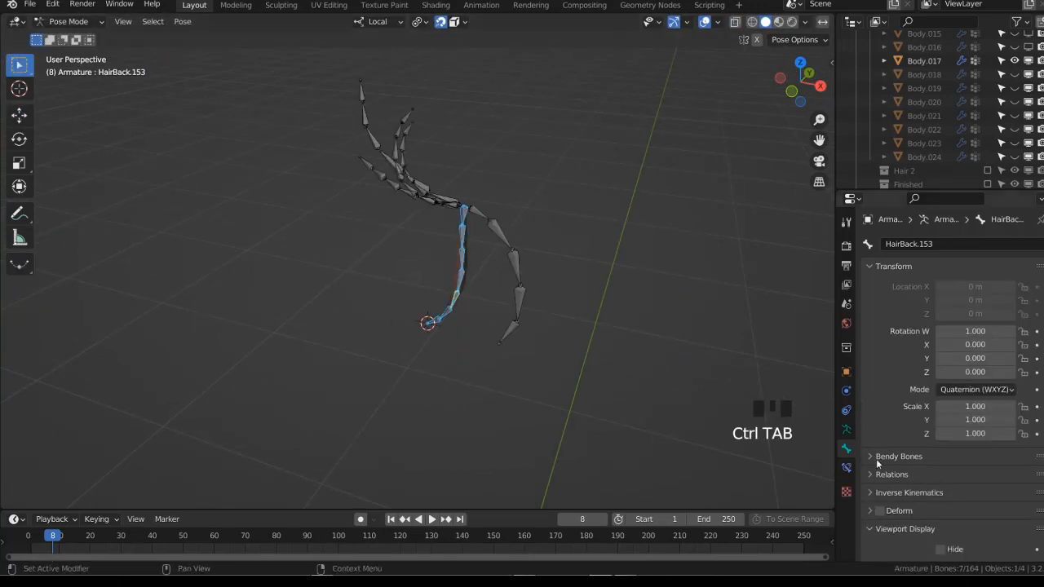
right_click(885, 511)
Clear the vertex groups of the Body.017 mesh and parent it to the armature
click(461, 275)
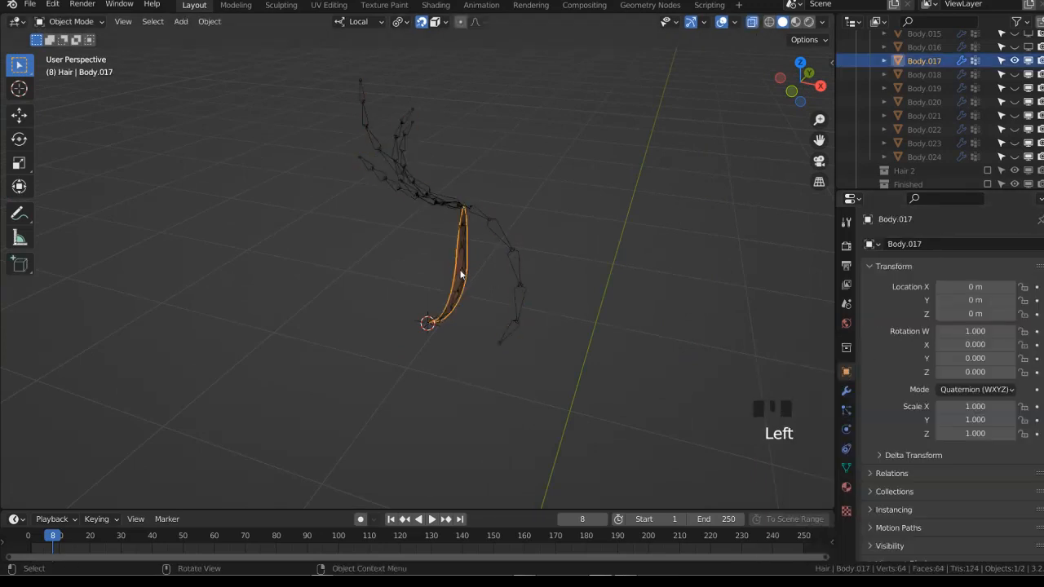
click(846, 467)
click(1037, 304)
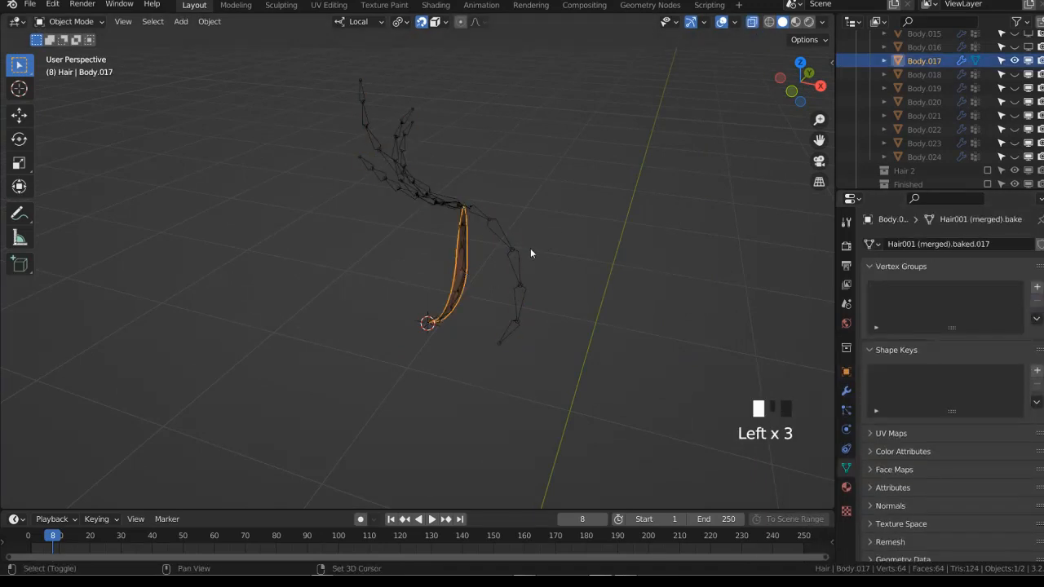
shift+click(521, 250)
key(ctrl+p)
click(521, 250)
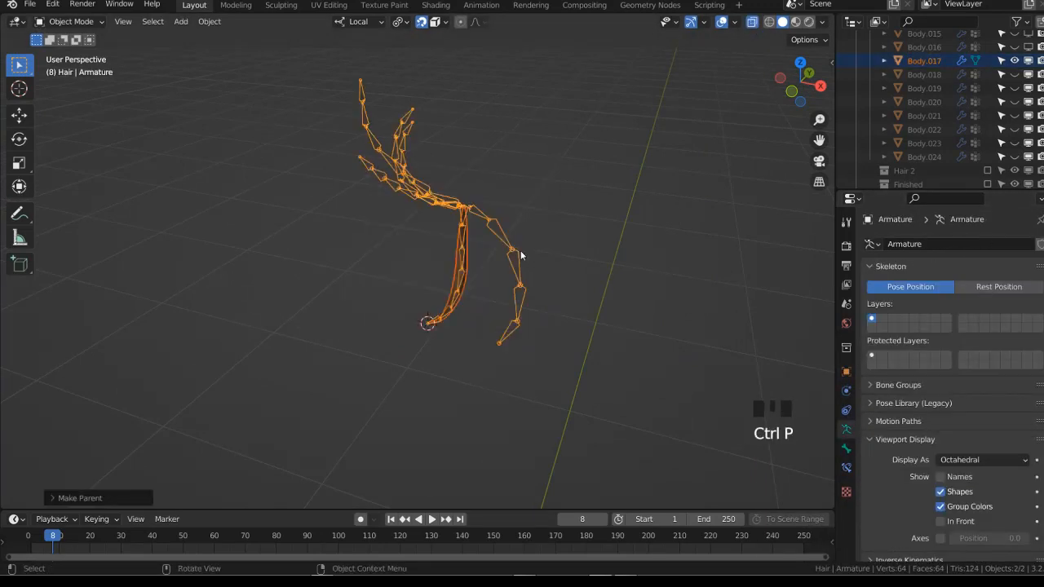
Put the Body.017 strand in Weight Paint mode and assign its weights automatically from the bones
click(470, 262)
key(ctrl+Tab)
click(187, 22)
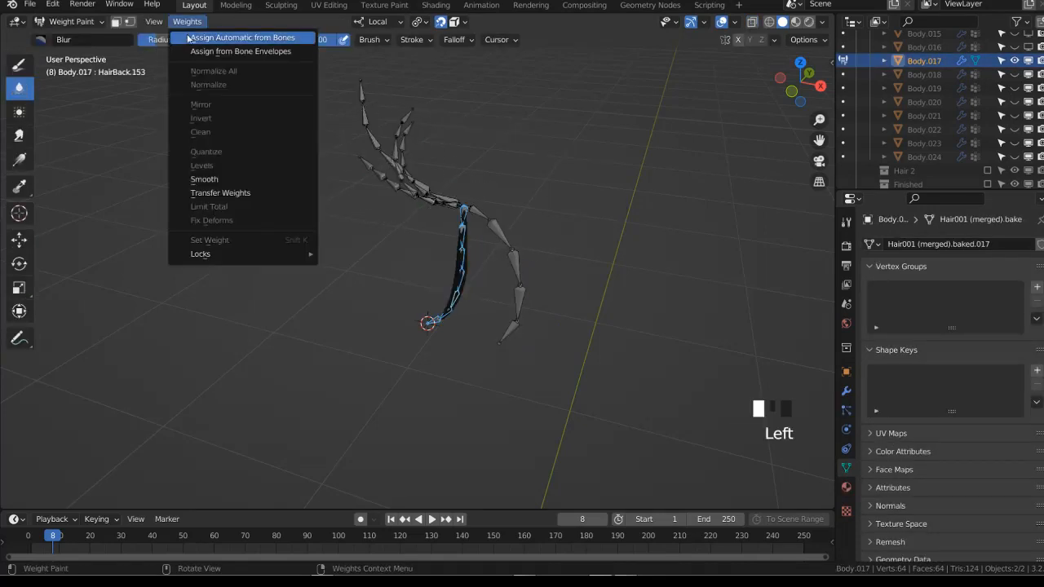
click(220, 34)
Rotate the selected bones of the Body.017 chain to curl the strand and return to Object Mode
key(r)
click(620, 265)
key(ctrl+Tab)
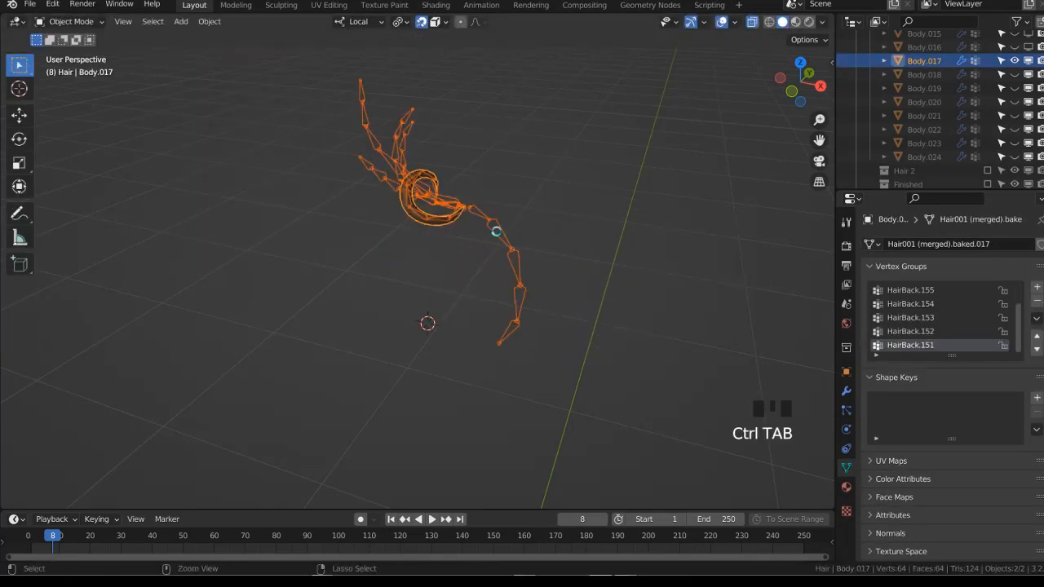
Turn off Deform on all armature bones by copying the setting to the whole selection in Pose Mode
click(492, 229)
key(ctrl+Tab)
key(a)
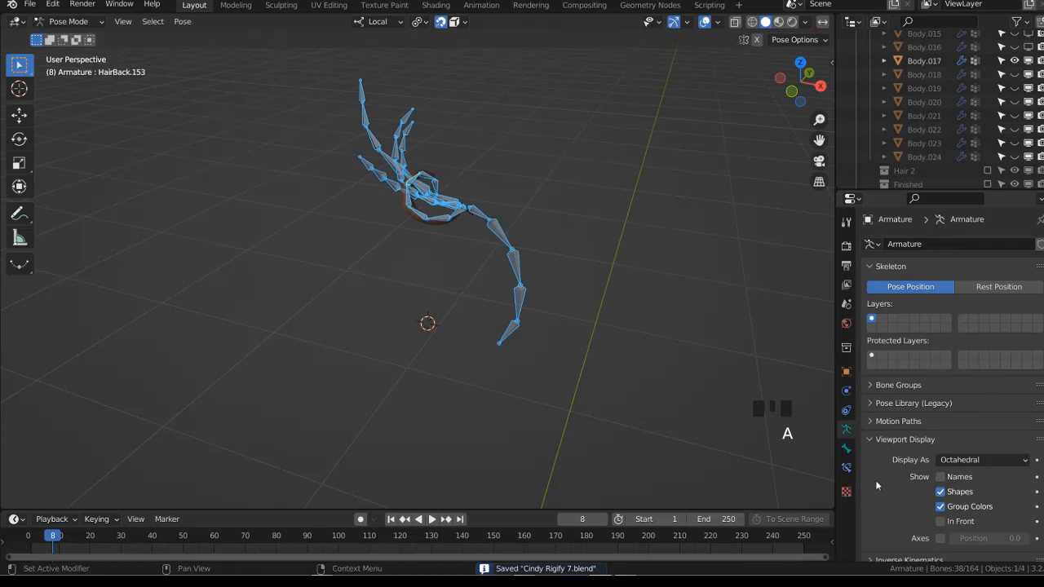
click(846, 449)
click(882, 512)
right_click(882, 512)
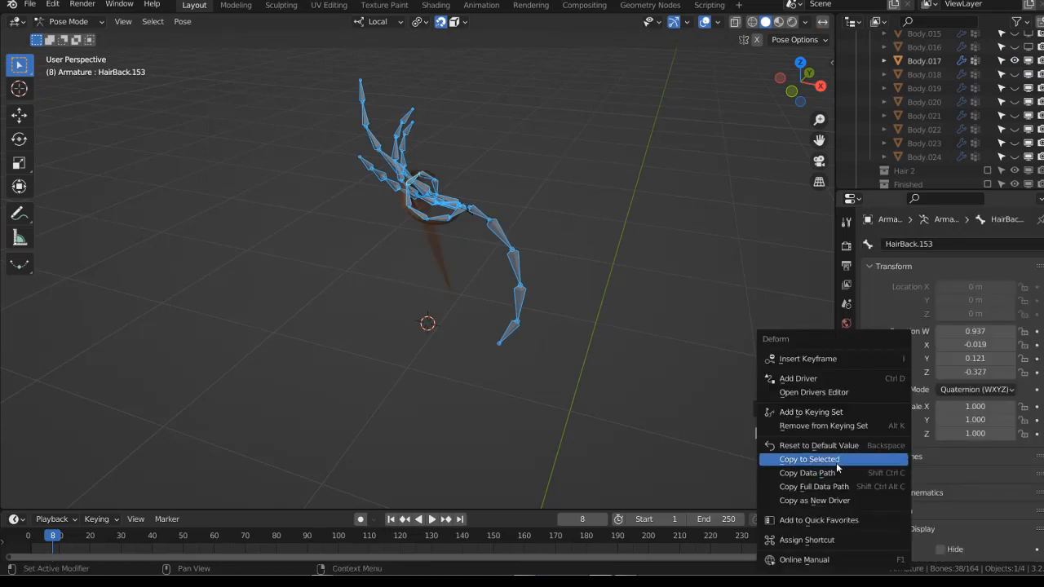
key(ctrl+Tab)
Hide the Body.017 strand and show Body.018
click(1015, 60)
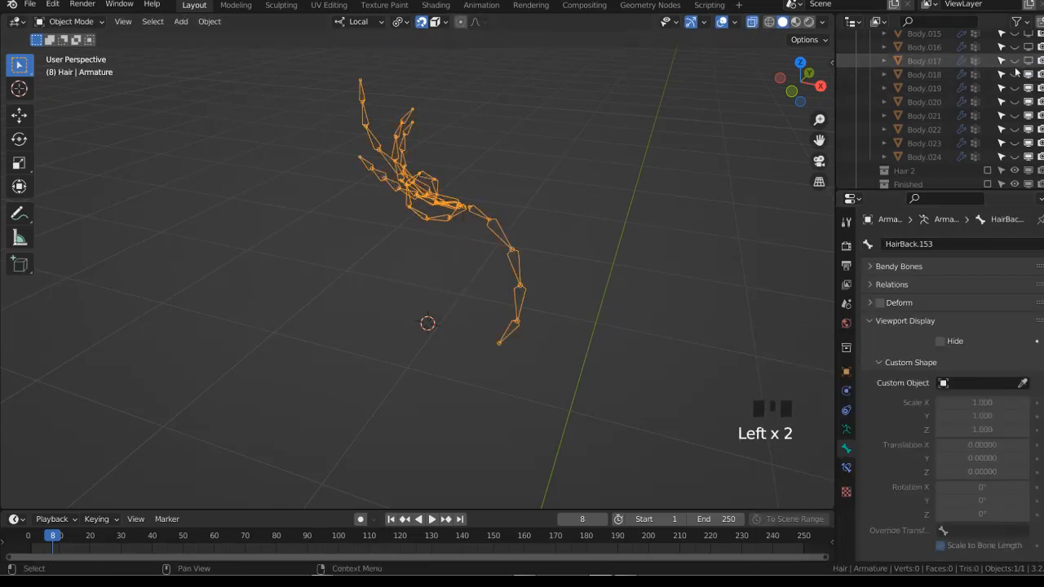
click(1014, 74)
click(924, 74)
Duplicate the root bone of the existing chain in the armature's Edit Mode and hide all other bones
click(502, 232)
key(Tab)
scroll(503, 232, up, 4)
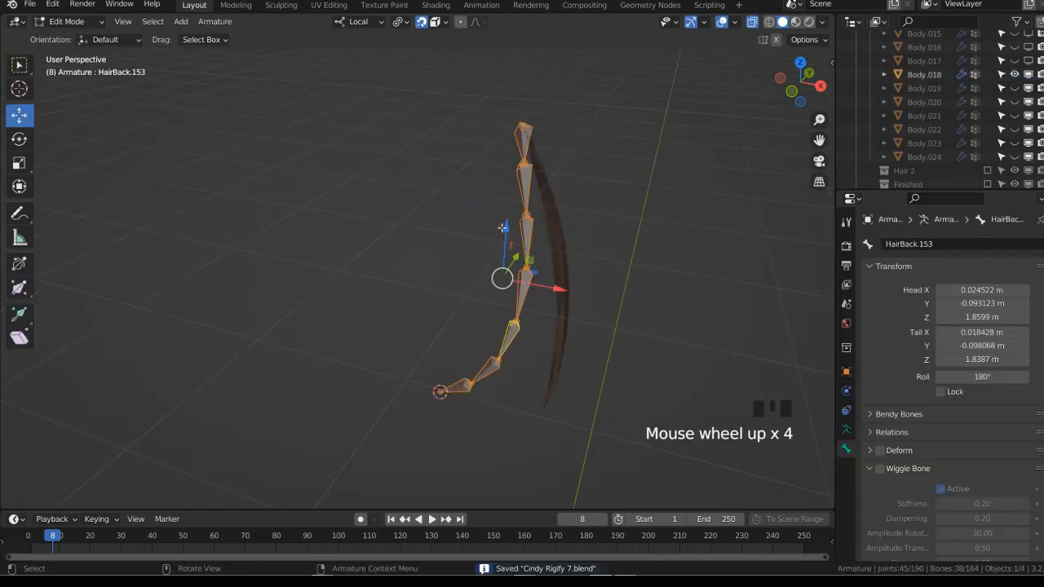
middle_drag(514, 222, 499, 247)
click(511, 224)
middle_drag(539, 219, 531, 241)
key(shift+d)
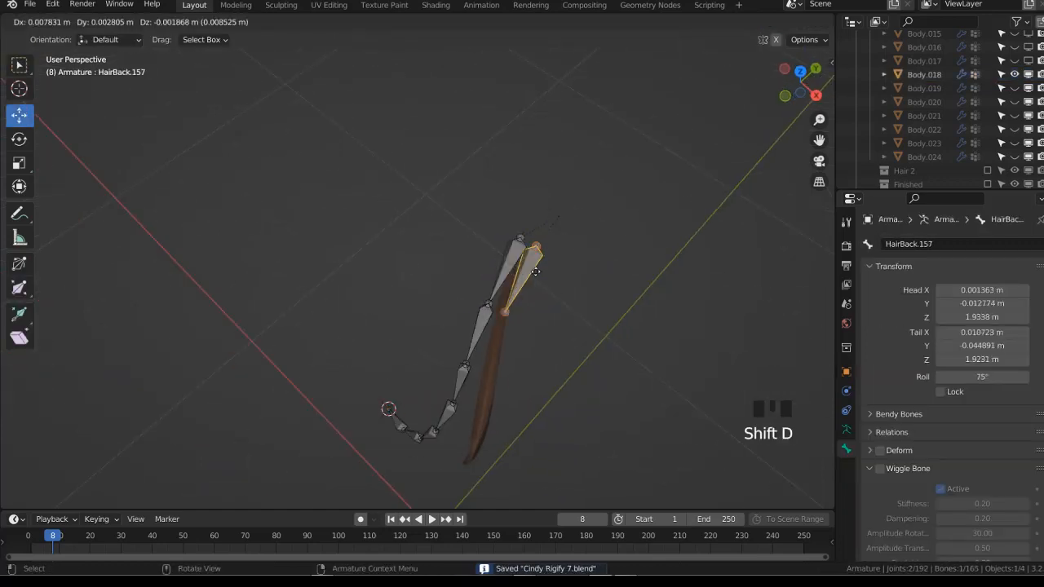
key(shift+h)
Place the 3D cursor at the root end of the Body.018 strand and snap the duplicated bone to it
key(ctrl+Tab)
click(516, 267)
key(Tab)
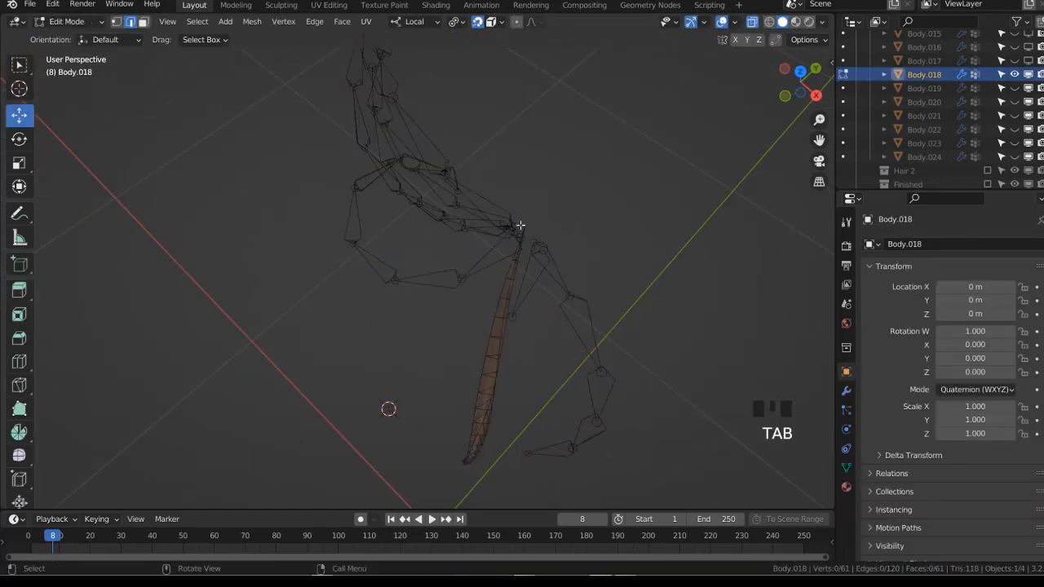
key(alt+z)
key(alt+z)
key(Tab)
click(533, 286)
key(Tab)
key(shift+s)
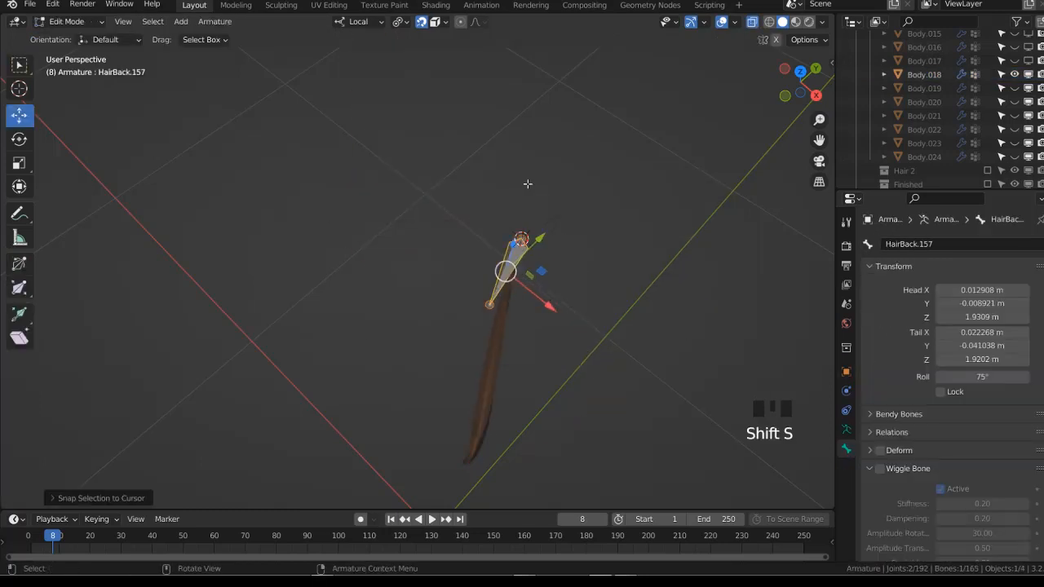
Place the 3D cursor at the tip of the Body.018 strand and snap the bone's tail to it
middle_drag(545, 298, 548, 264)
scroll(547, 263, down, 3)
key(Tab)
click(462, 323)
key(Tab)
key(shift+s)
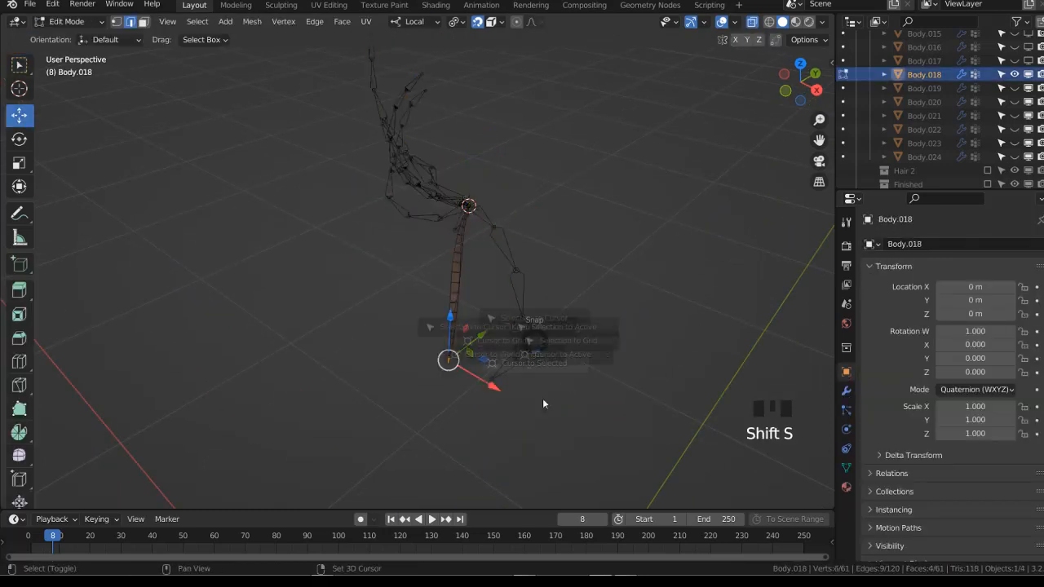
key(Tab)
middle_drag(542, 400, 490, 283)
click(489, 282)
key(Tab)
click(453, 298)
key(shift+s)
click(506, 177)
Subdivide the Body.018 bone with 6 cuts
middle_drag(502, 321, 464, 261)
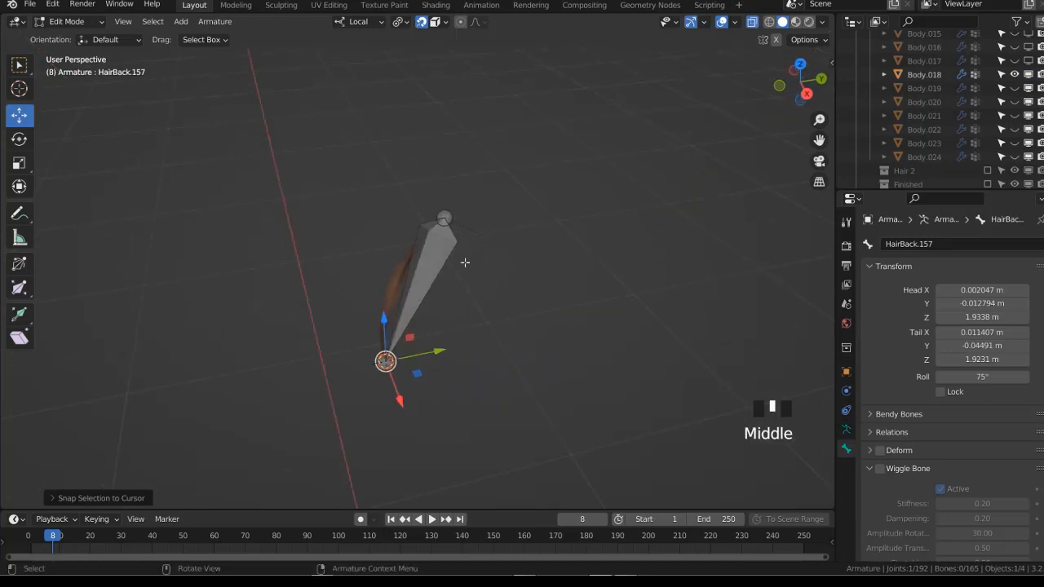
click(421, 259)
right_click(419, 259)
click(419, 259)
click(106, 498)
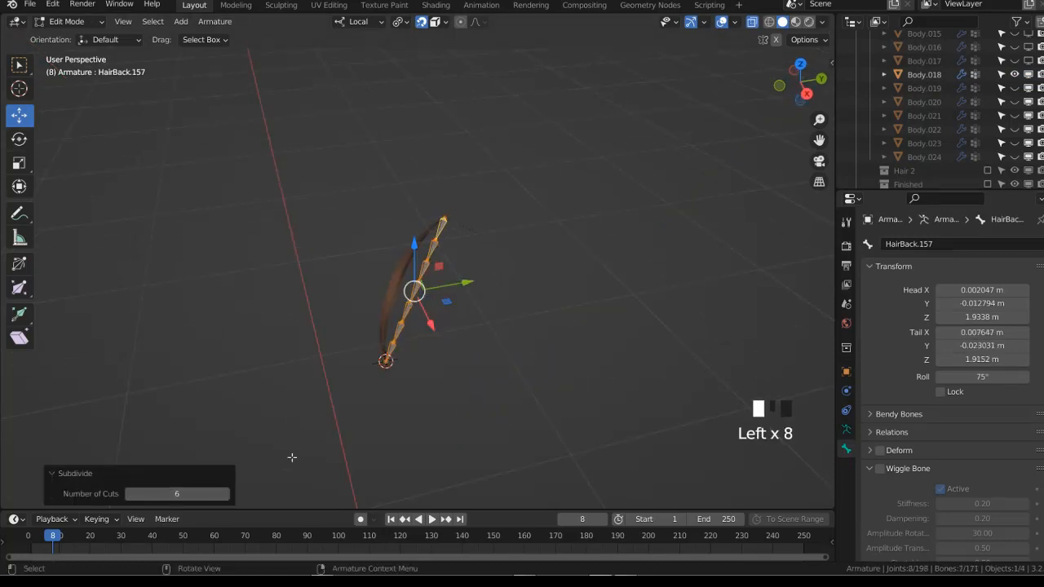
Move the joint nearest the tip of the new chain onto the Body.018 strand
middle_drag(398, 350, 387, 321)
scroll(387, 322, up, 3)
click(328, 362)
key(g)
right_click(310, 349)
drag(299, 336, 356, 354)
key(g)
click(303, 350)
Move the remaining joints, from the root downward, onto the curve of the Body.018 strand
click(416, 139)
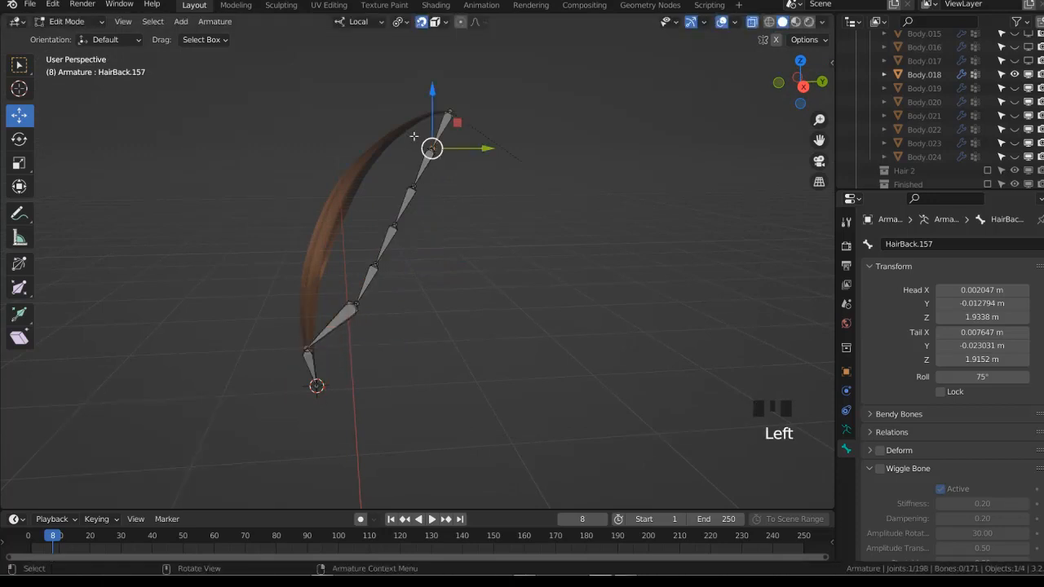
key(g)
click(411, 123)
key(g)
click(383, 198)
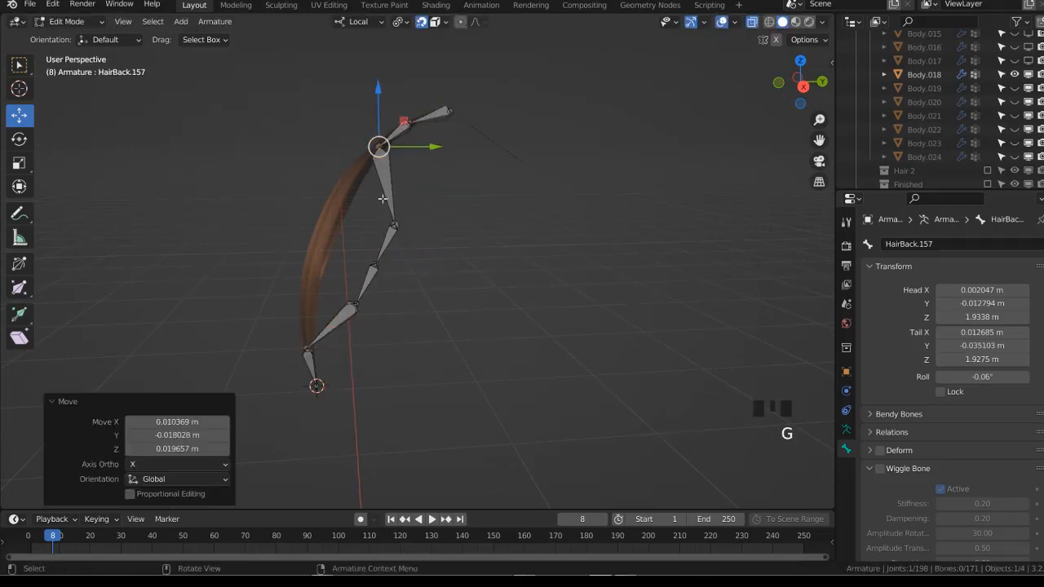
key(g)
click(369, 249)
key(g)
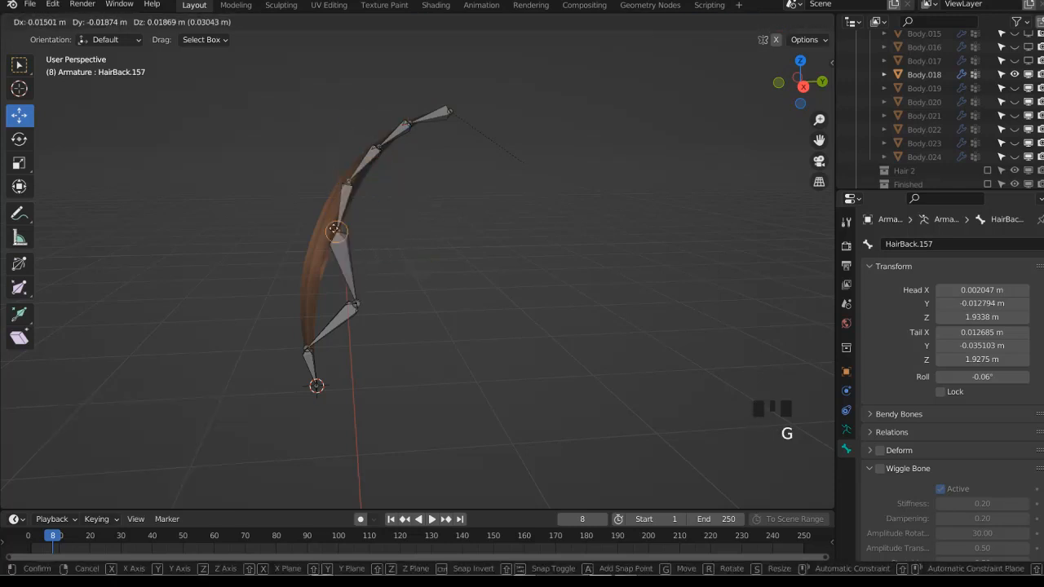
click(347, 291)
click(355, 302)
key(g)
click(308, 290)
Fine-tune the two lower-middle joints so the bones are spaced evenly along the Body.018 strand
click(326, 224)
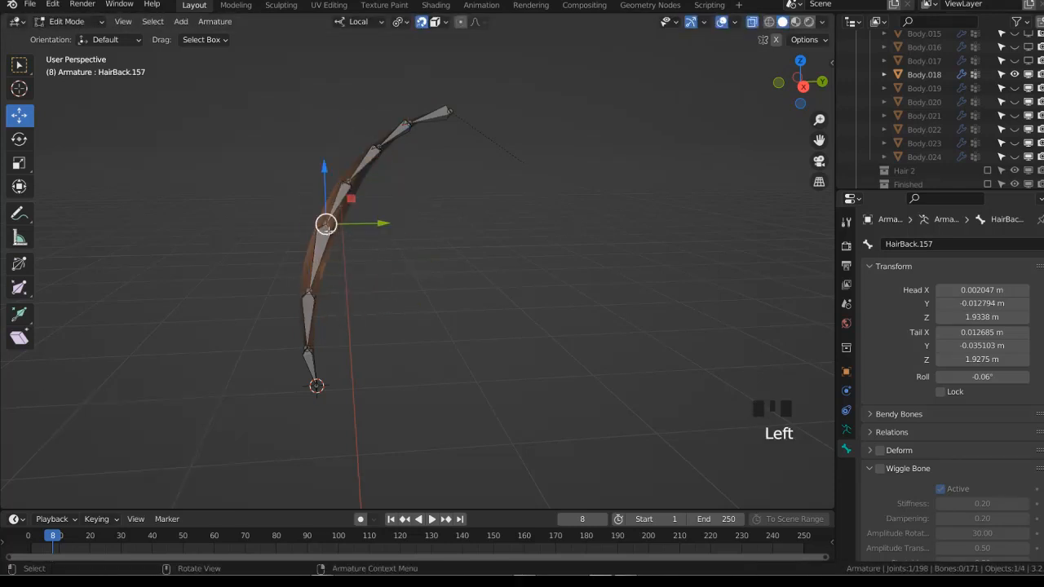
key(g)
click(324, 234)
click(307, 292)
key(g)
click(310, 294)
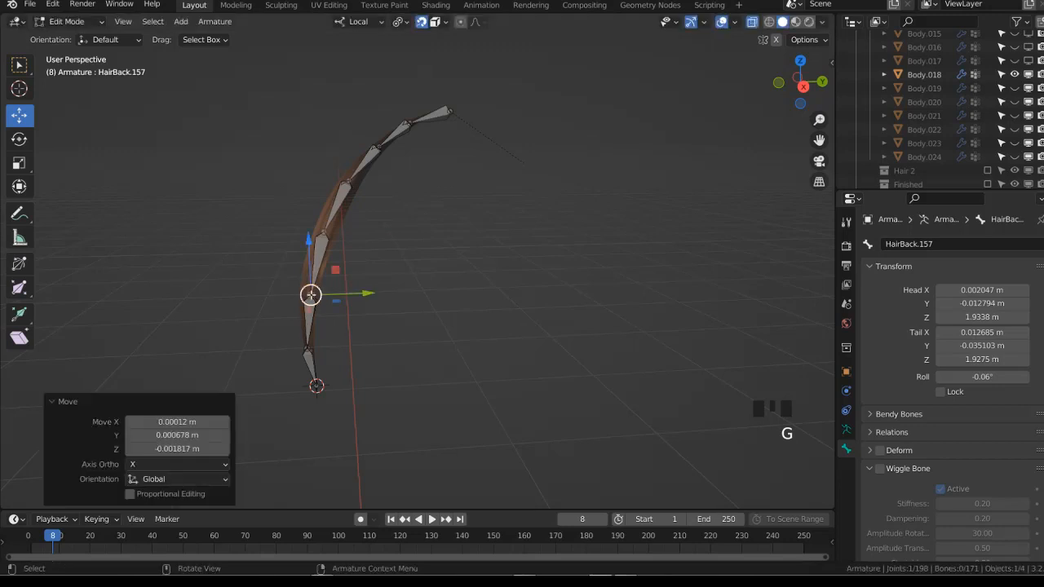
Enable Deform on every bone of the new Body.018 chain by copying the setting to the selected bones
middle_drag(310, 294, 490, 221)
scroll(490, 221, down, 2)
key(ctrl+Tab)
click(539, 356)
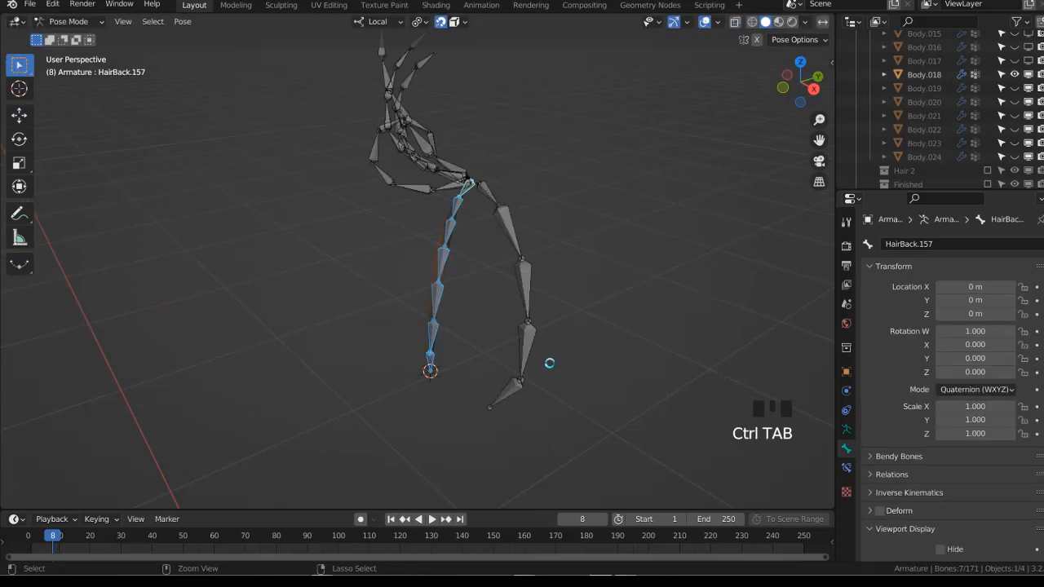
right_click(880, 506)
click(803, 458)
Remove the DEF-spine.006 vertex group from the Body.018 strand
key(ctrl+Tab)
shift+click(431, 294)
key(ctrl+Tab)
click(405, 162)
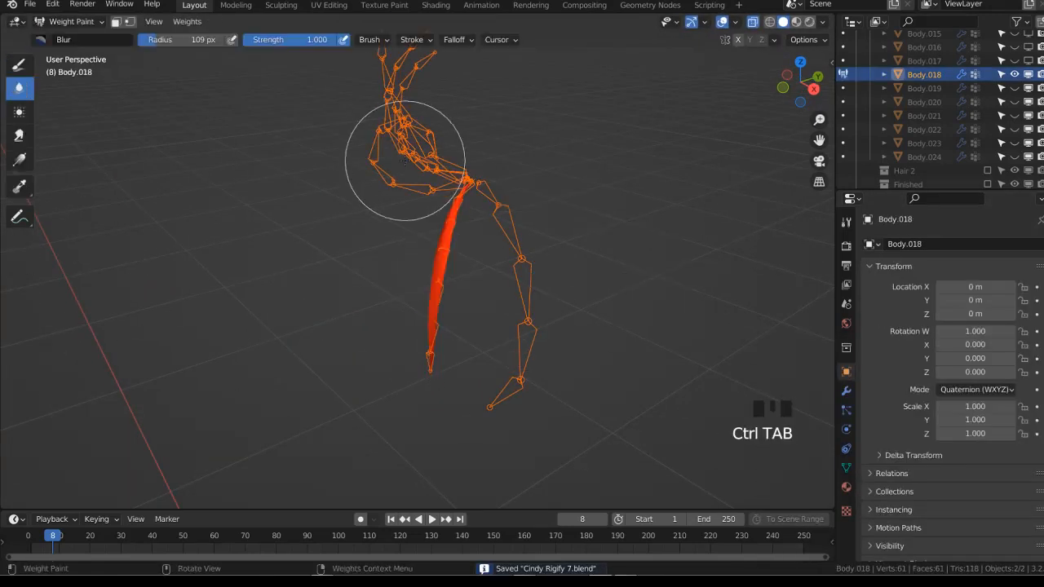
click(846, 467)
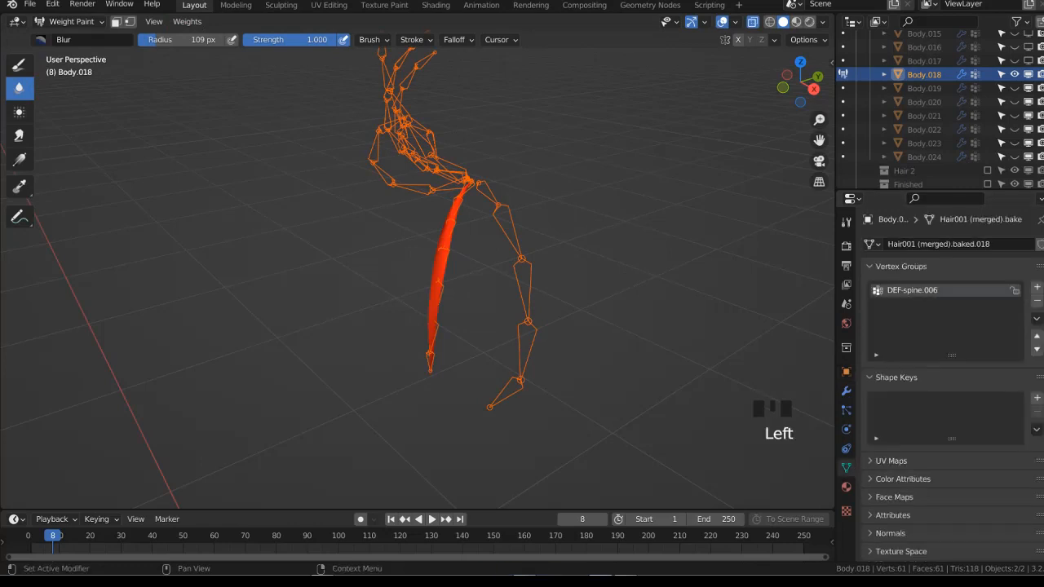
click(1037, 300)
Parent the Body.018 strand to the armature with Armature Deform
key(ctrl+Tab)
click(455, 276)
click(455, 276)
click(509, 255)
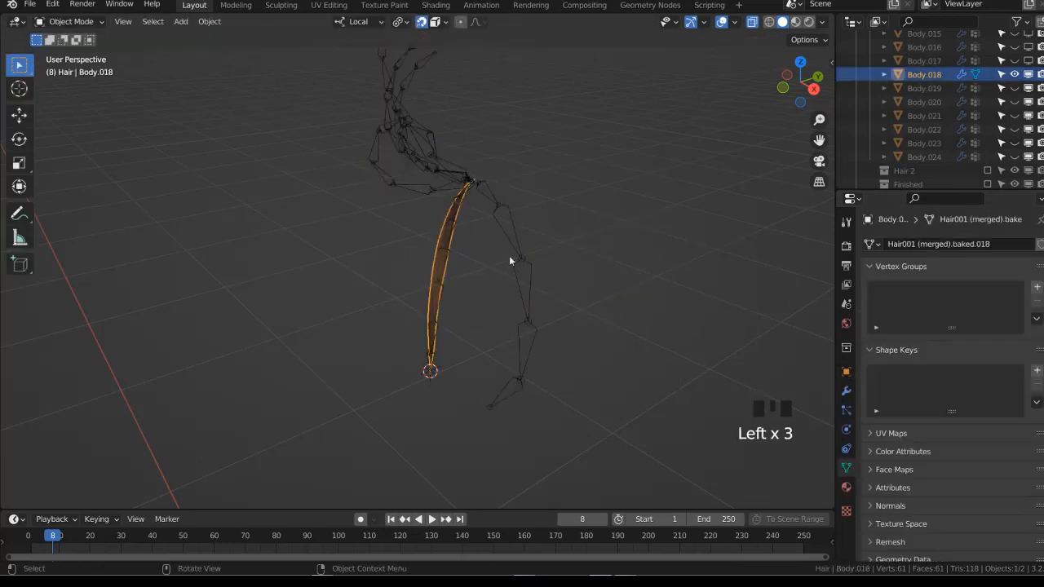
shift+click(519, 253)
key(ctrl+p)
click(519, 250)
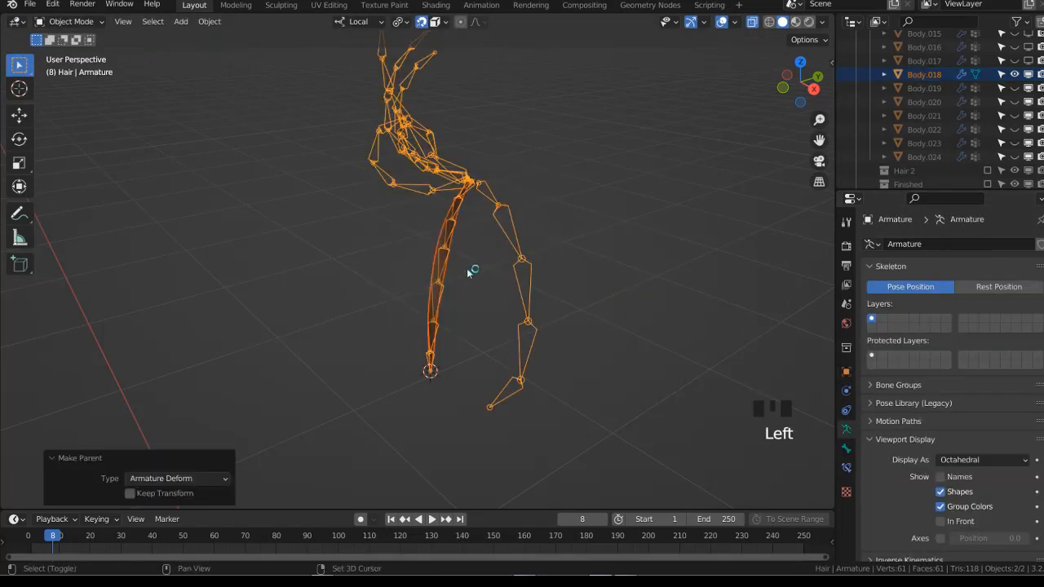
Assign automatic bone weights to the Body.018 strand in Weight Paint mode and save the file
shift+click(495, 256)
key(ctrl+Tab)
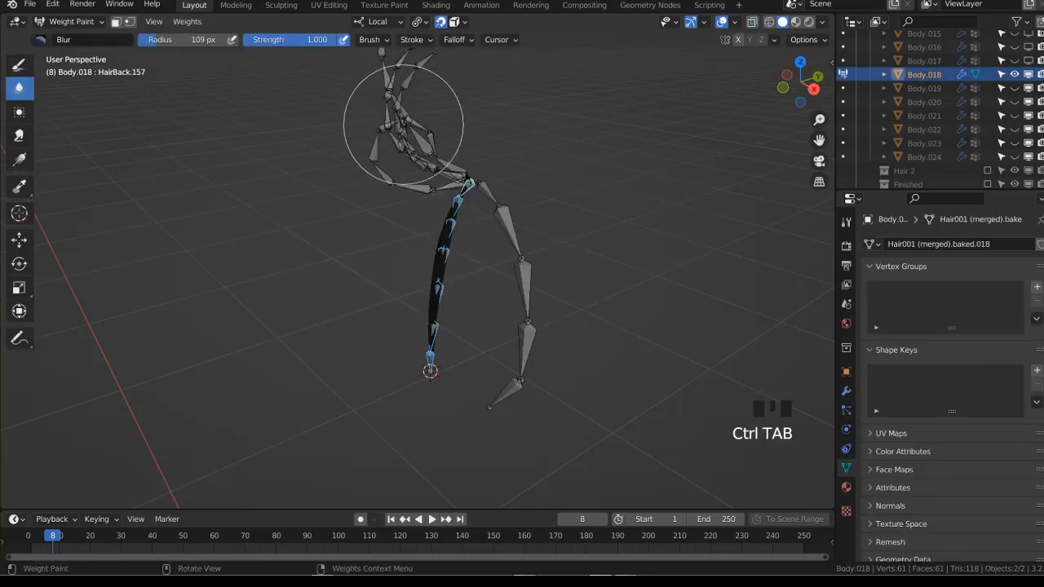
click(181, 24)
click(244, 38)
key(ctrl+Tab)
key(ctrl+s)
Rotate the Body.018 bone chain in Pose Mode so the strand curls upward, then return to Object Mode
click(510, 220)
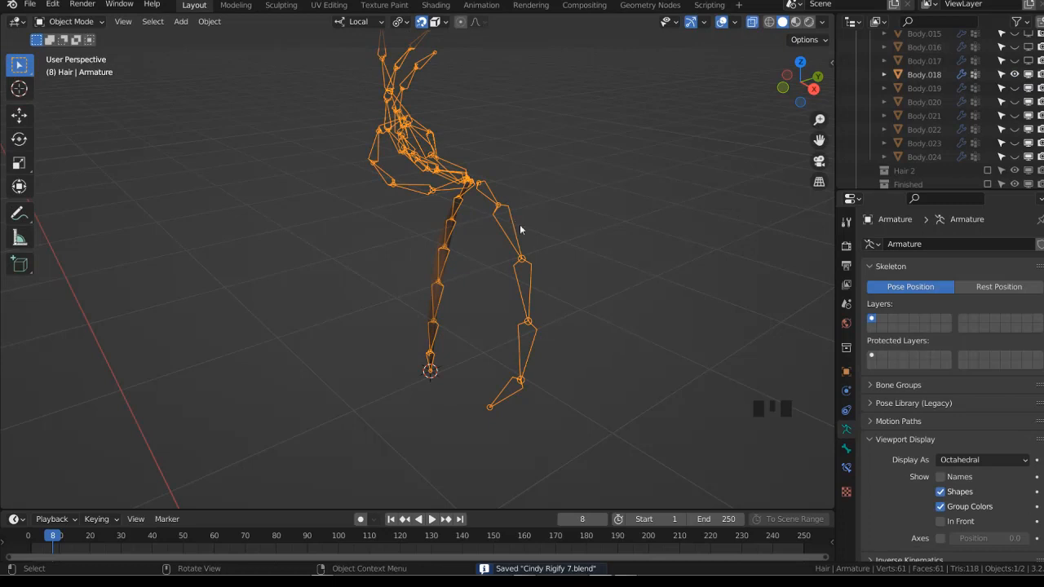
key(ctrl+Tab)
middle_drag(521, 227, 526, 242)
key(r)
click(558, 281)
key(ctrl+Tab)
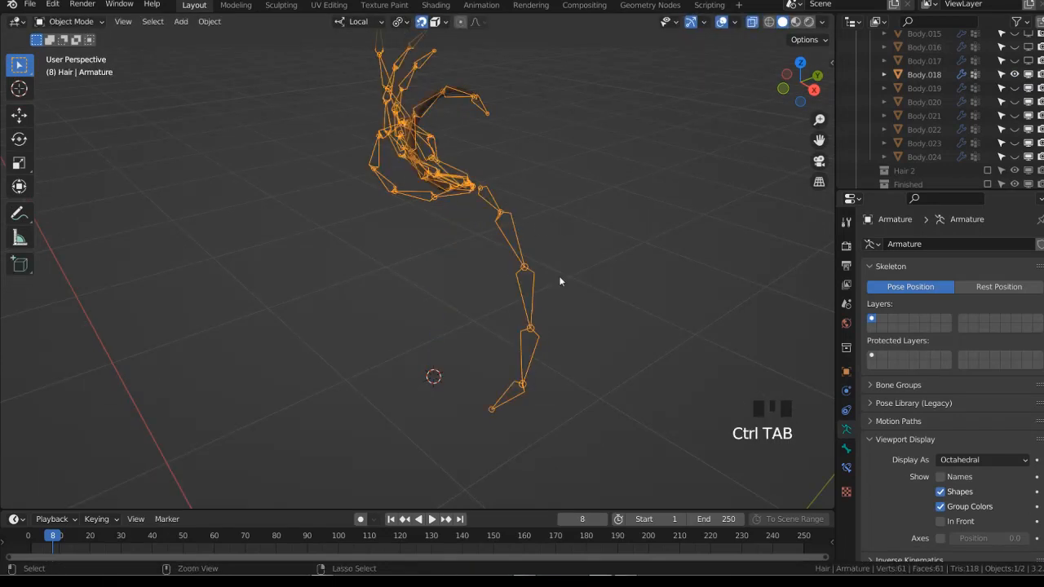
Hide the Body.018 strand and show Body.019
click(1015, 74)
click(1015, 88)
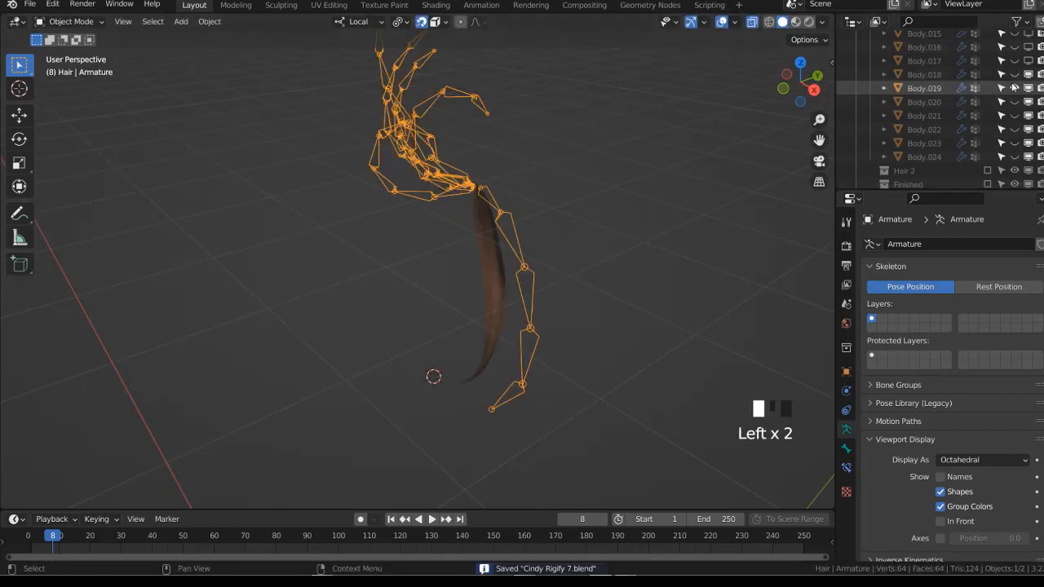
click(934, 87)
Duplicate the root bone of the Body.018 chain and place the copy beside the root of Body.019
middle_drag(592, 219, 563, 233)
click(503, 269)
key(Tab)
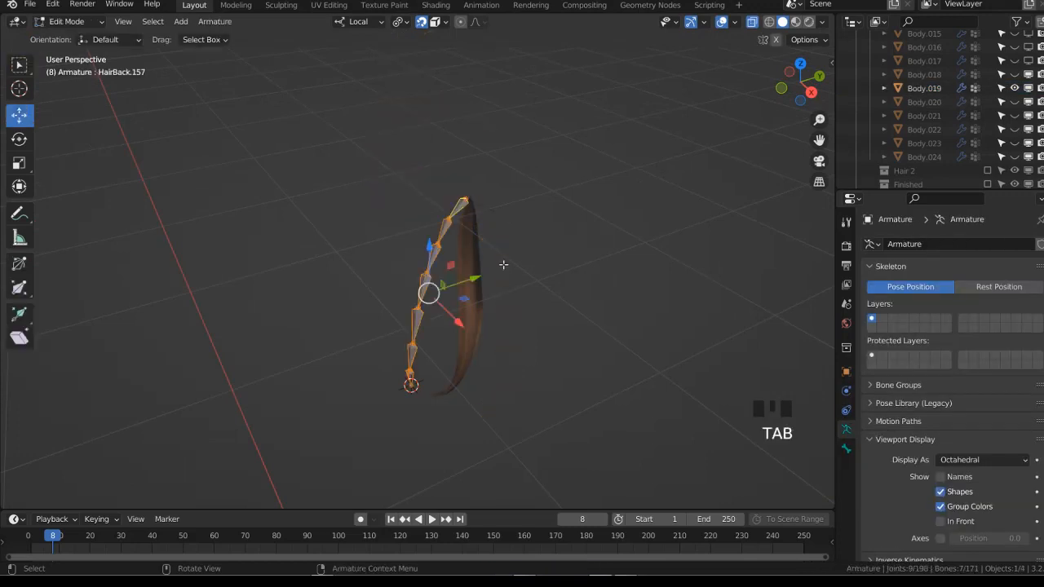
click(461, 211)
middle_drag(461, 211, 503, 260)
key(shift+d)
click(547, 242)
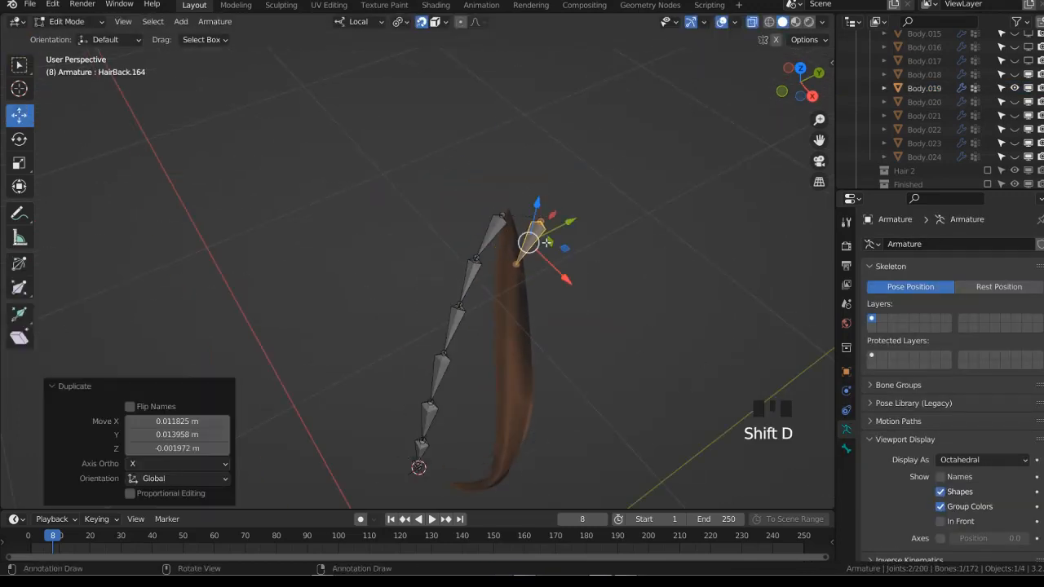
Place the 3D cursor at the root end of the Body.019 strand and snap the duplicated bone to it
key(ctrl+Tab)
click(432, 262)
click(512, 287)
key(Tab)
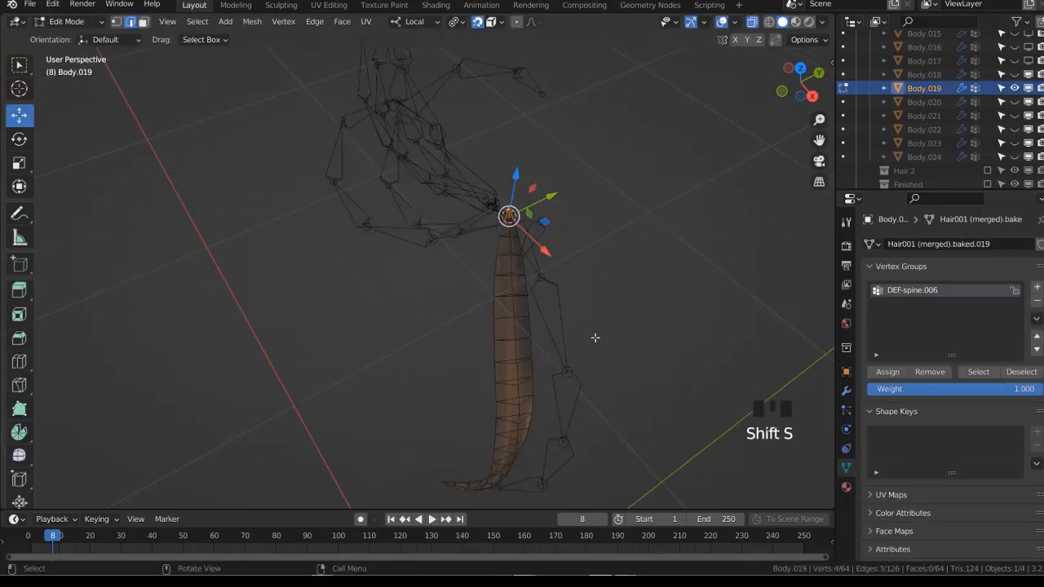
key(Tab)
click(548, 270)
key(Tab)
key(shift+s)
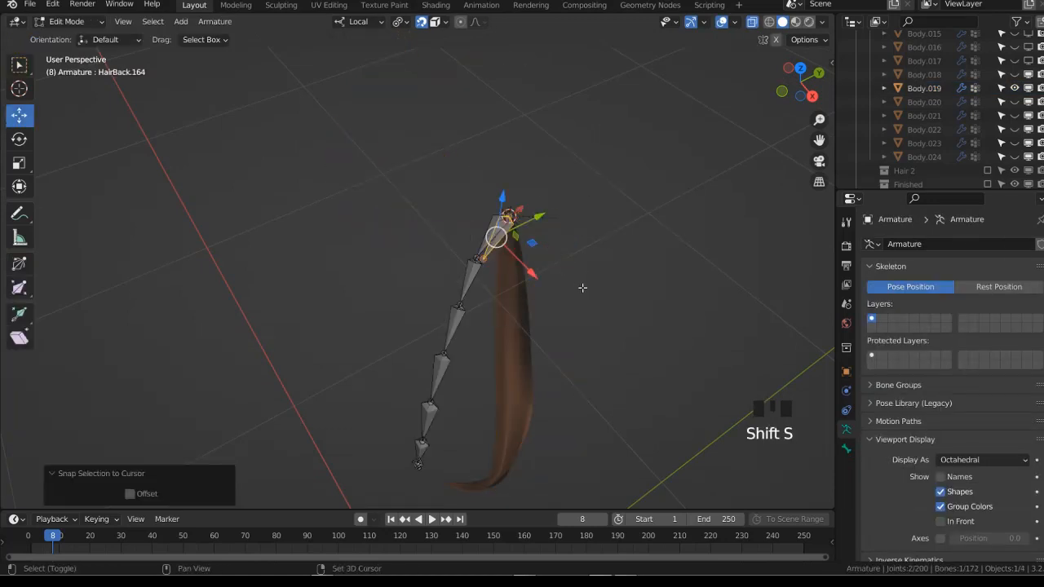
Place the 3D cursor at the tip of the Body.019 strand and snap the new bone's tail to it
key(ctrl+Tab)
click(508, 315)
click(520, 382)
key(Tab)
middle_drag(520, 381, 541, 401)
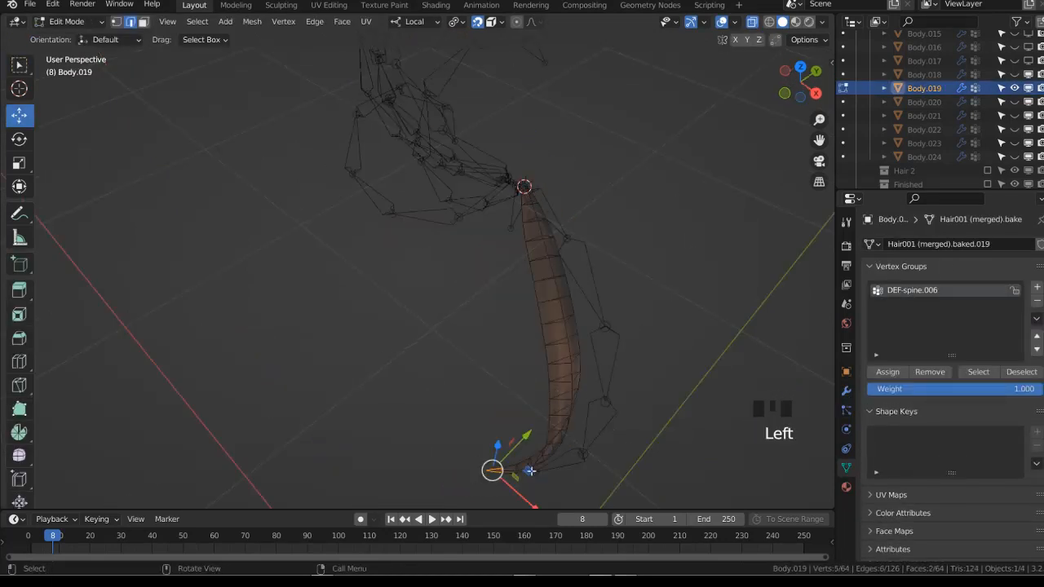
key(Tab)
click(612, 319)
key(Tab)
key(shift+s)
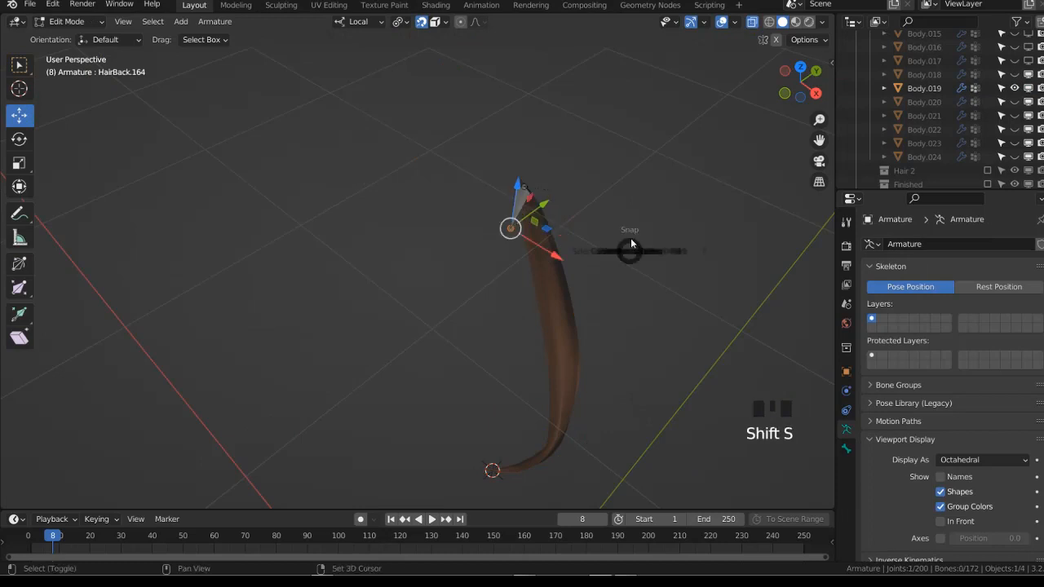
click(615, 155)
Subdivide the Body.019 bone with 6 cuts
right_click(527, 278)
click(642, 237)
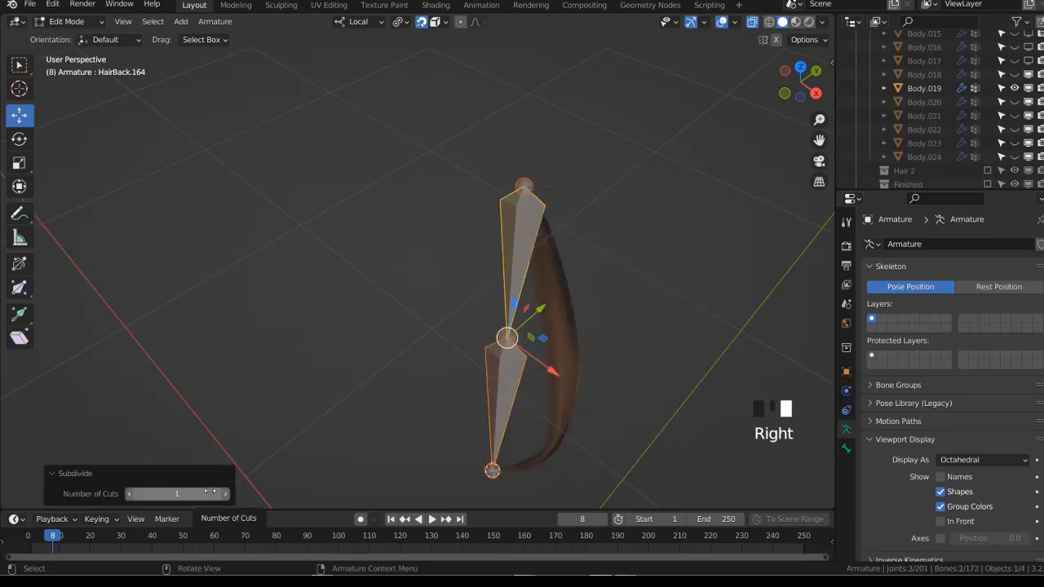
click(210, 492)
text(6)
click(191, 455)
Move the three upper inner joints of the subdivided chain onto the upper half of the Body.019 strand
click(519, 231)
key(g)
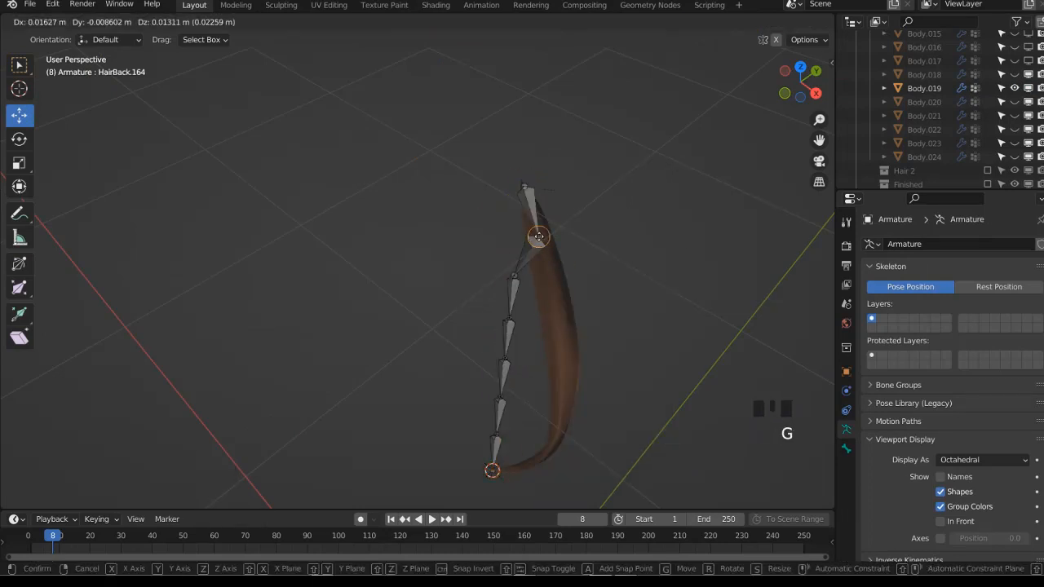
click(539, 235)
click(514, 279)
key(g)
click(551, 288)
click(508, 317)
key(g)
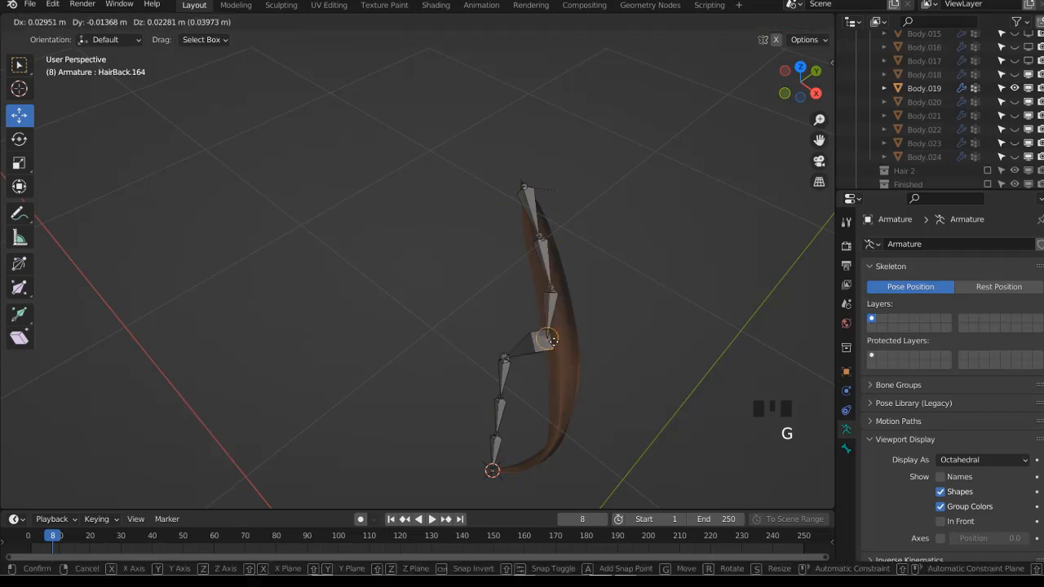
click(559, 341)
Move the three lower inner joints of the chain along the lower curve of the Body.019 strand
click(506, 359)
key(g)
click(562, 396)
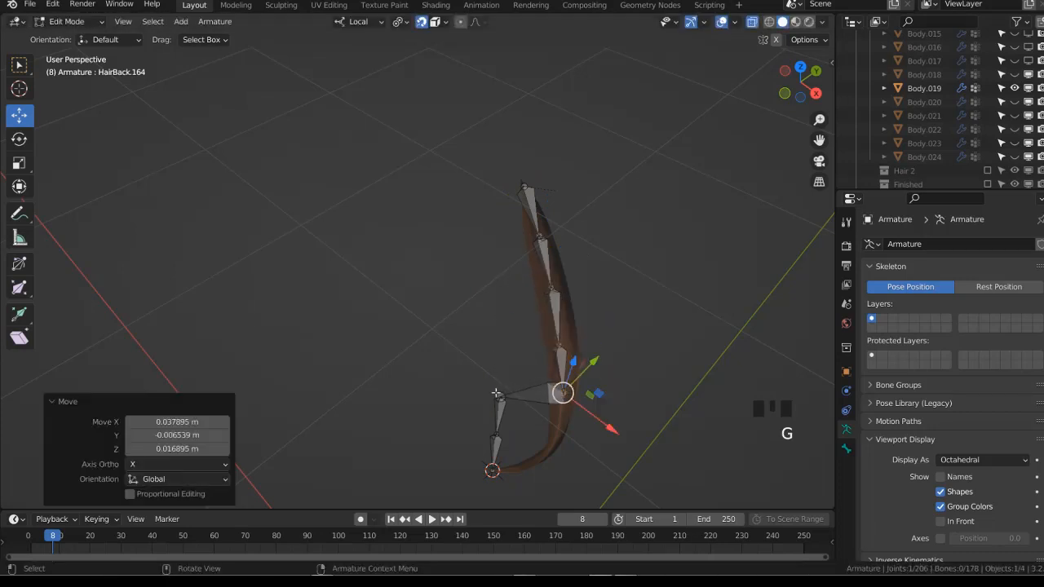
click(503, 400)
key(g)
click(552, 444)
click(502, 440)
key(g)
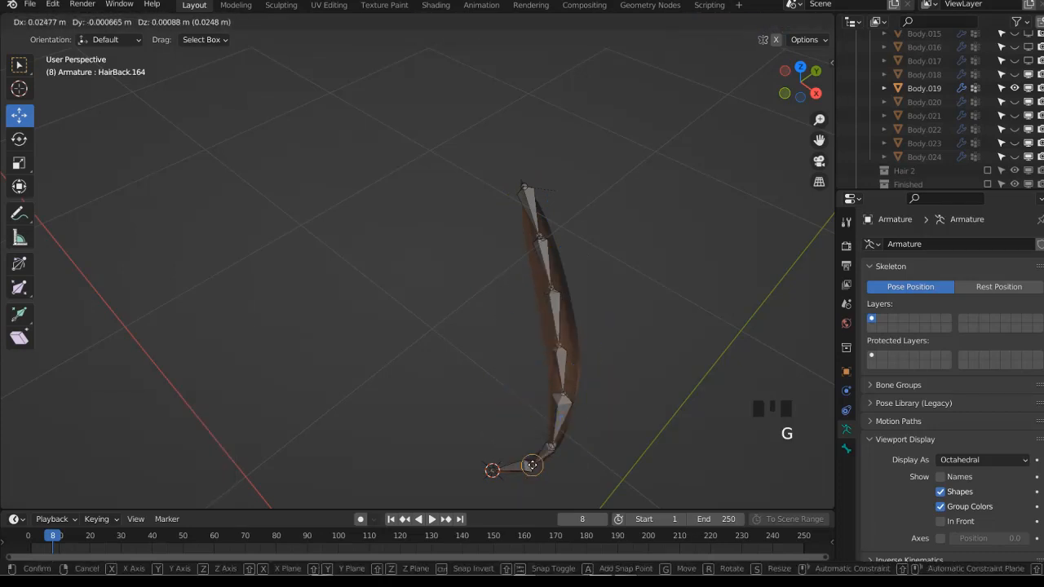
click(527, 466)
Fine-tune the fourth inner joint of the Body.019 chain so it sits inside the strand
middle_drag(529, 463, 559, 343)
key(a)
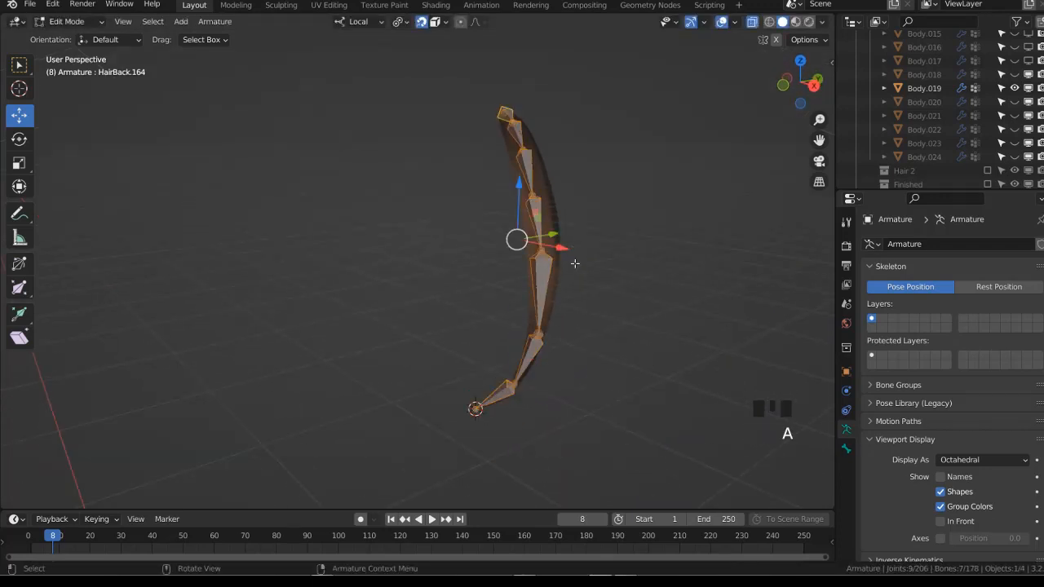
middle_drag(576, 263, 568, 245)
click(545, 284)
key(g)
click(545, 285)
middle_drag(545, 286, 666, 295)
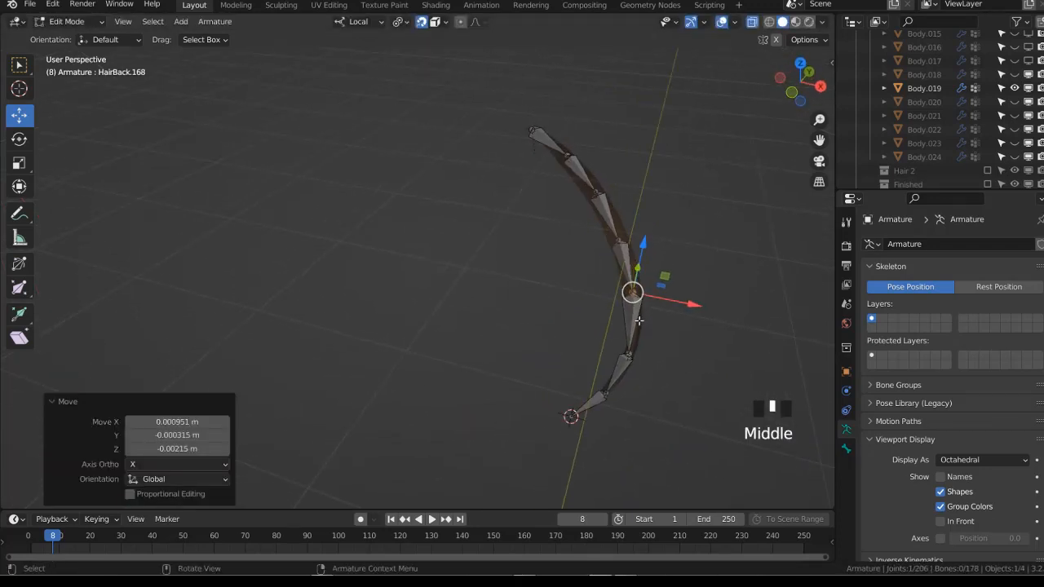
In Pose Mode, select the linked Body.019 bone chain, invert the selection and copy a disabled Deform setting to the selected bones
key(ctrl+Tab)
click(665, 395)
click(624, 279)
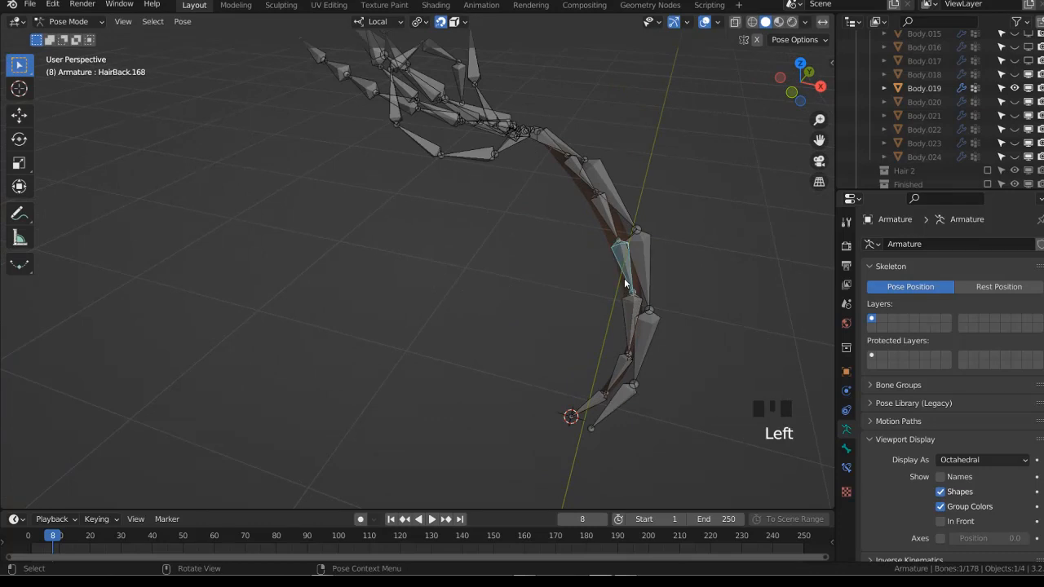
key(ctrl+l)
key(Tab)
key(Tab)
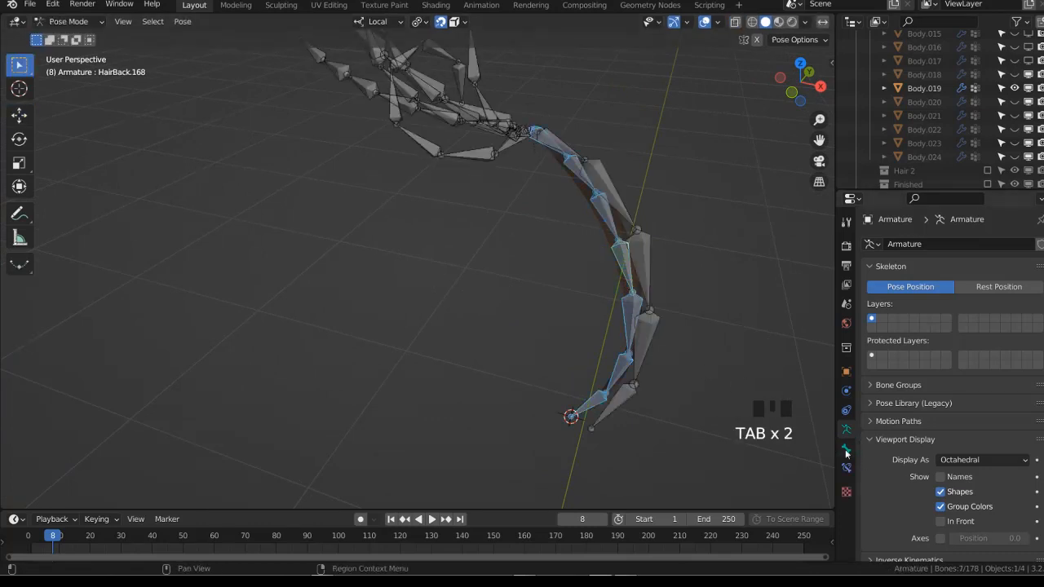
click(846, 451)
scroll(898, 462, down, 3)
key(ctrl+i)
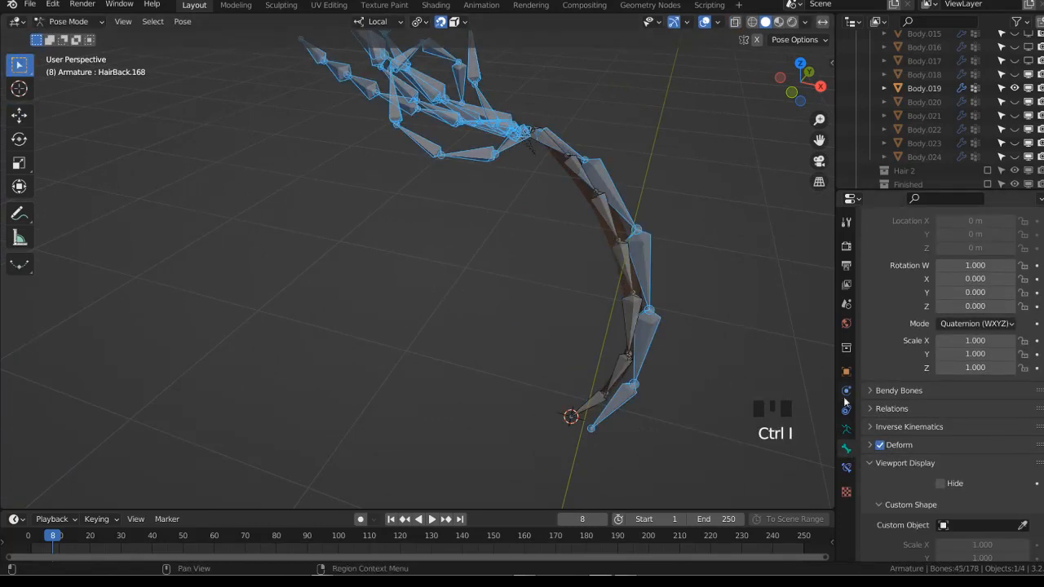
click(881, 449)
right_click(880, 450)
click(881, 451)
middle_drag(646, 338, 524, 297)
Return to Object Mode and delete all vertex groups from the Body.019 strand
key(ctrl+Tab)
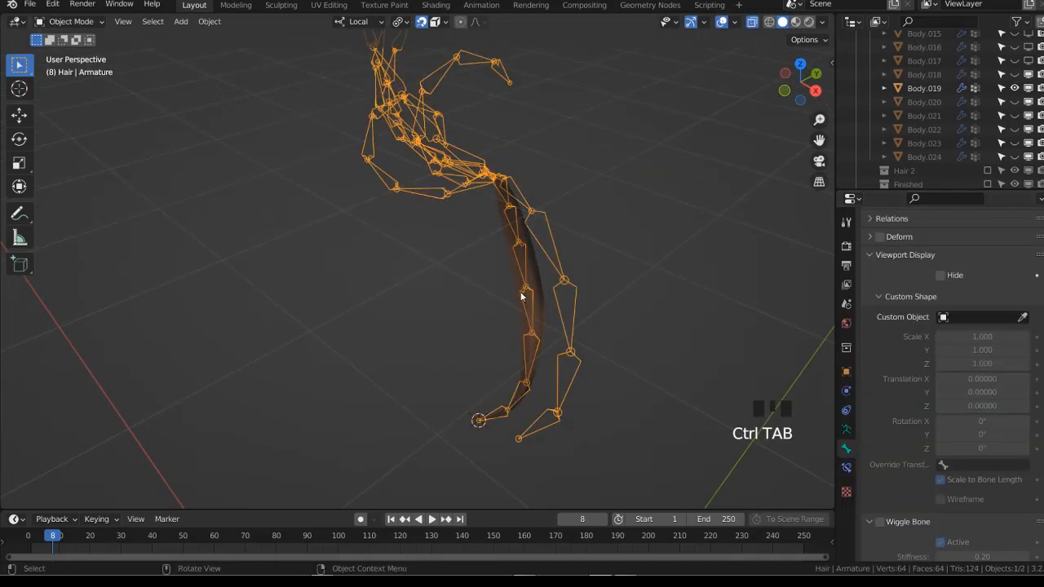
click(523, 297)
click(849, 462)
click(1040, 252)
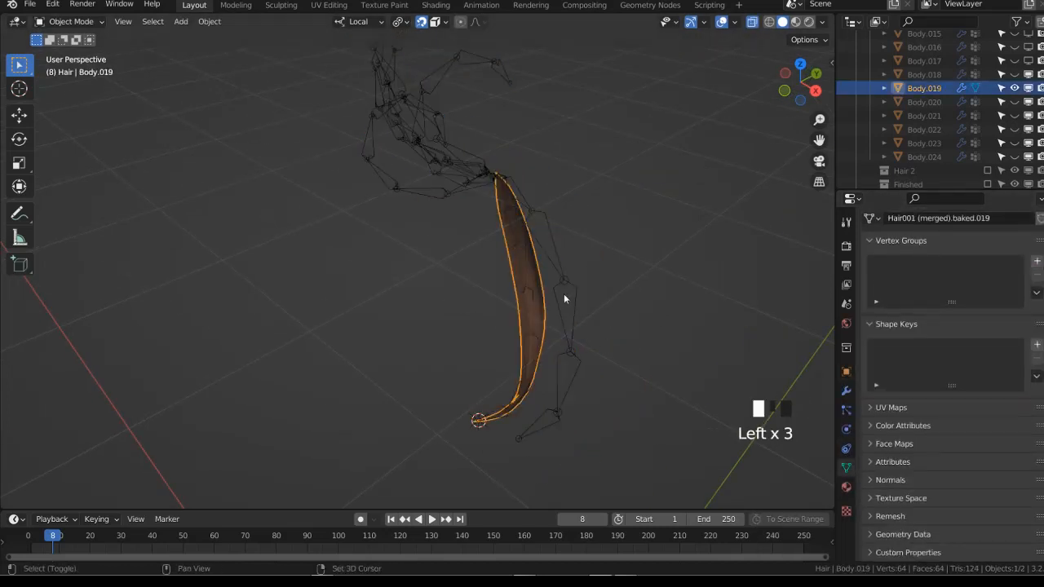
Enter Weight Paint mode on Body.019 with the armature selected, save the file and assign automatic weights from the chain's bones
shift+click(564, 287)
key(ctrl+p)
click(562, 284)
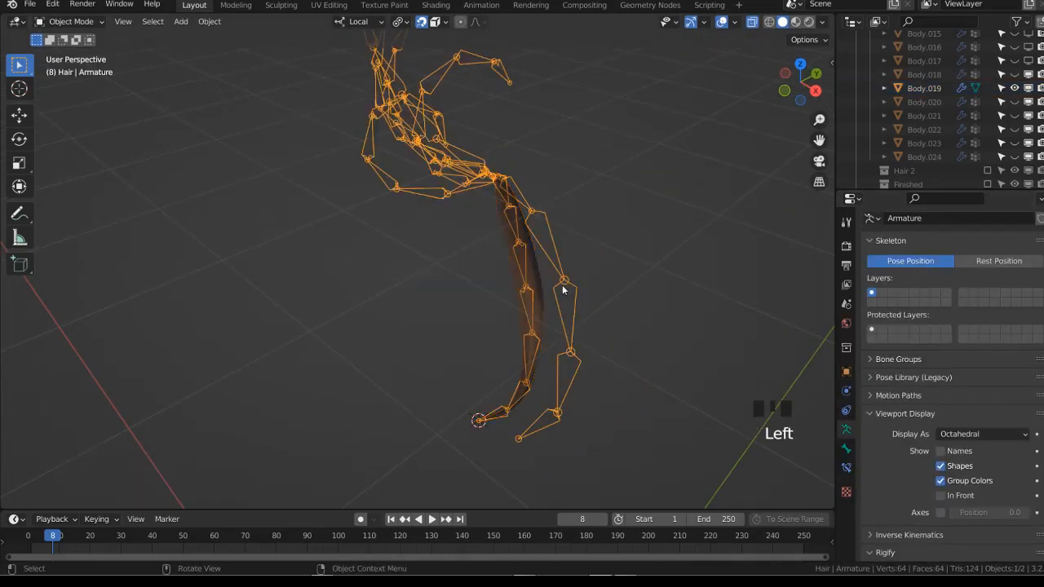
shift+click(562, 287)
key(ctrl+Tab)
ctrl+click(527, 293)
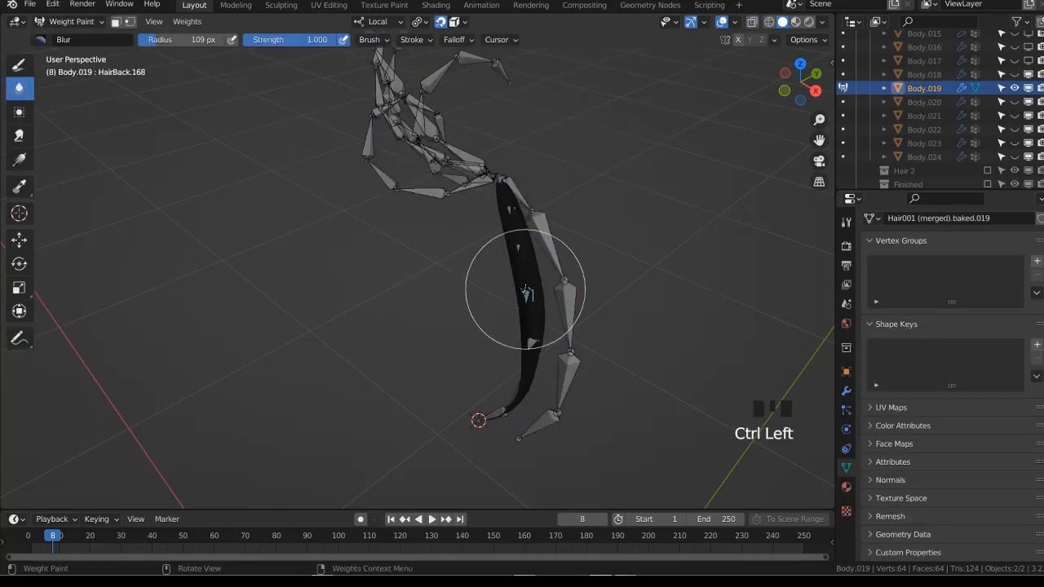
key(ctrl+s)
click(186, 21)
click(220, 37)
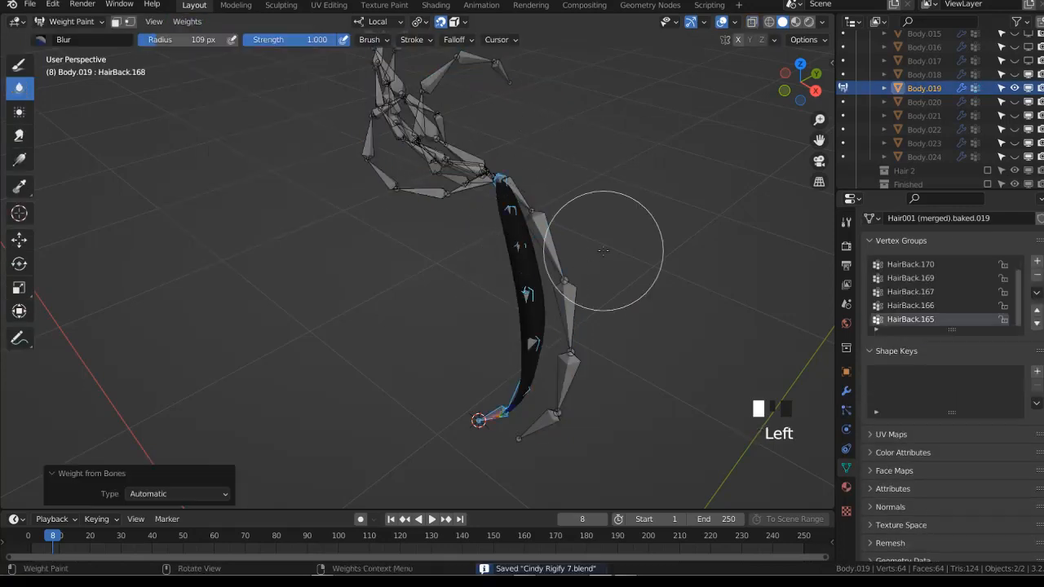
Rotate the Body.019 bone chain by 31.4° to test its weights and return to Object Mode
key(r)
click(618, 274)
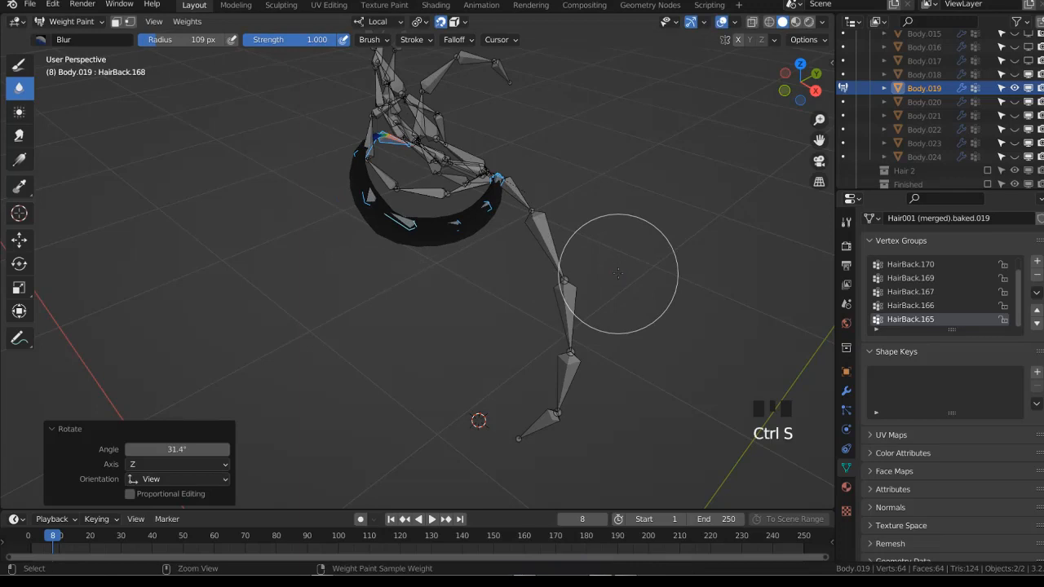
key(ctrl+Tab)
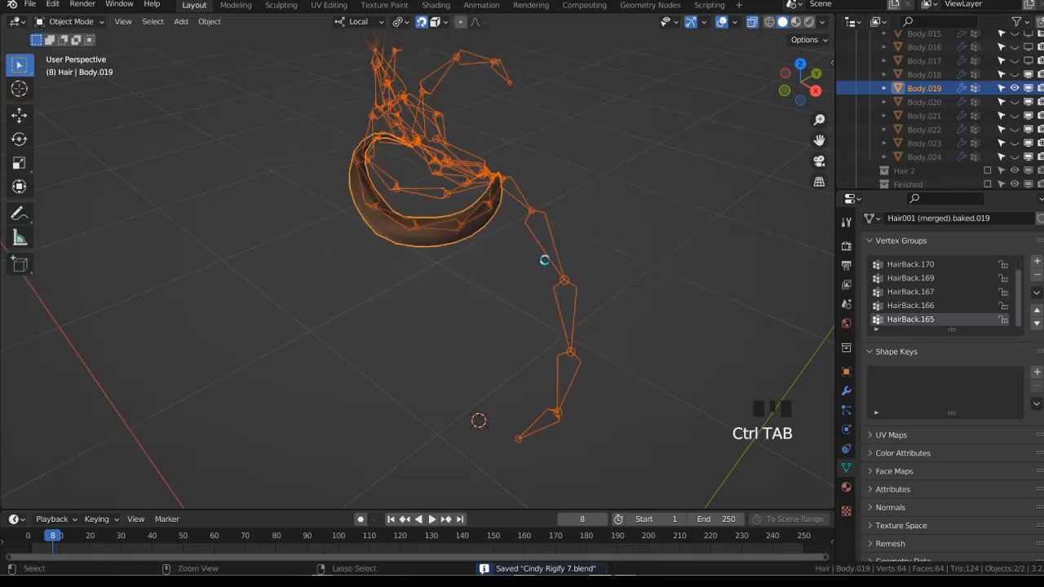
Put the armature in Pose Mode and copy the disabled Deform setting to all selected hair bones
click(555, 255)
key(ctrl+Tab)
click(846, 449)
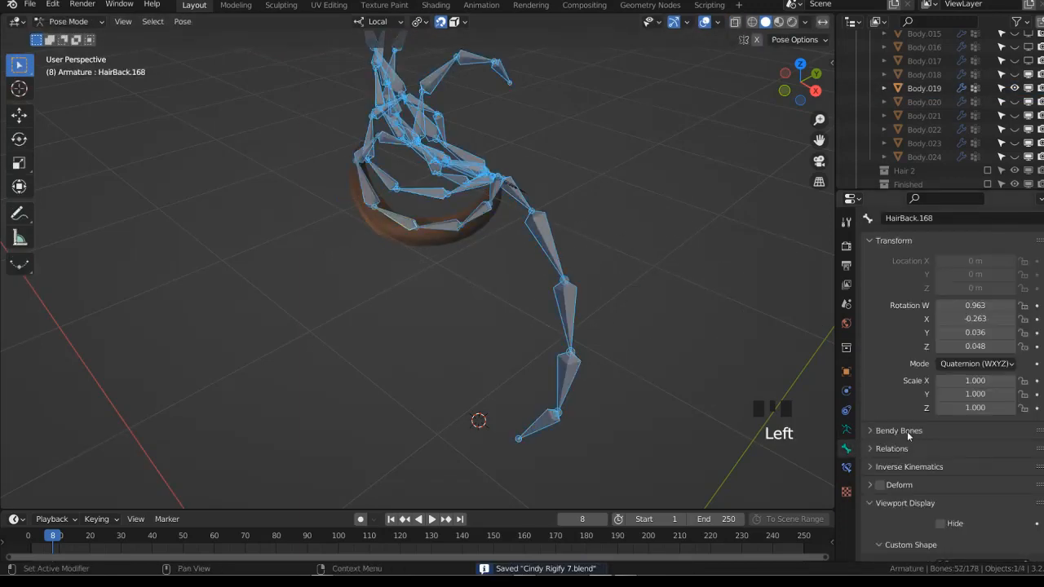
scroll(907, 432, down, 3)
right_click(878, 418)
click(880, 422)
Hide Body.019 and disable it in viewports, show the Body.020 strand and save the file
key(ctrl+Tab)
click(534, 305)
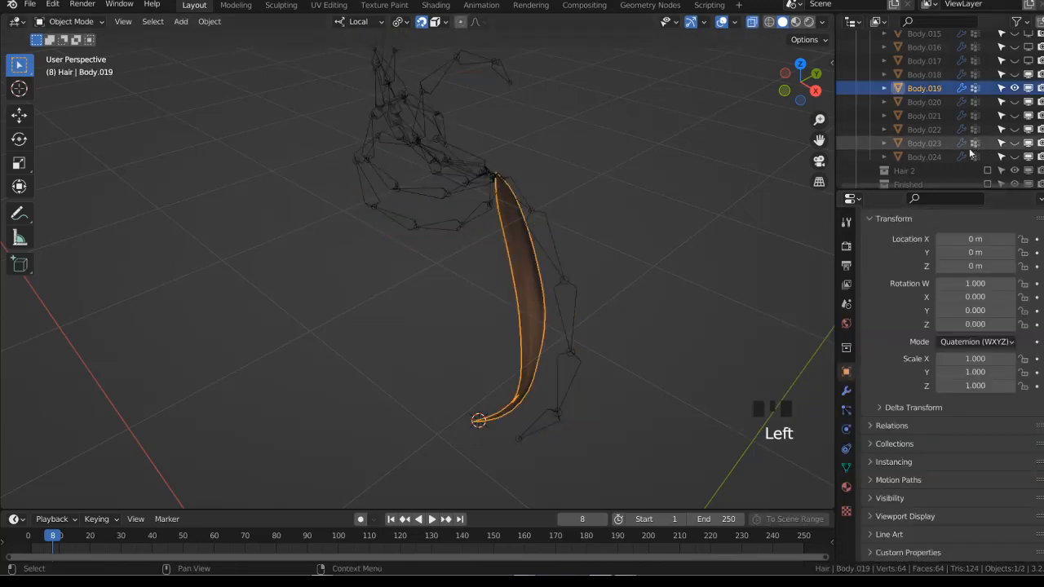
click(1014, 89)
click(1028, 89)
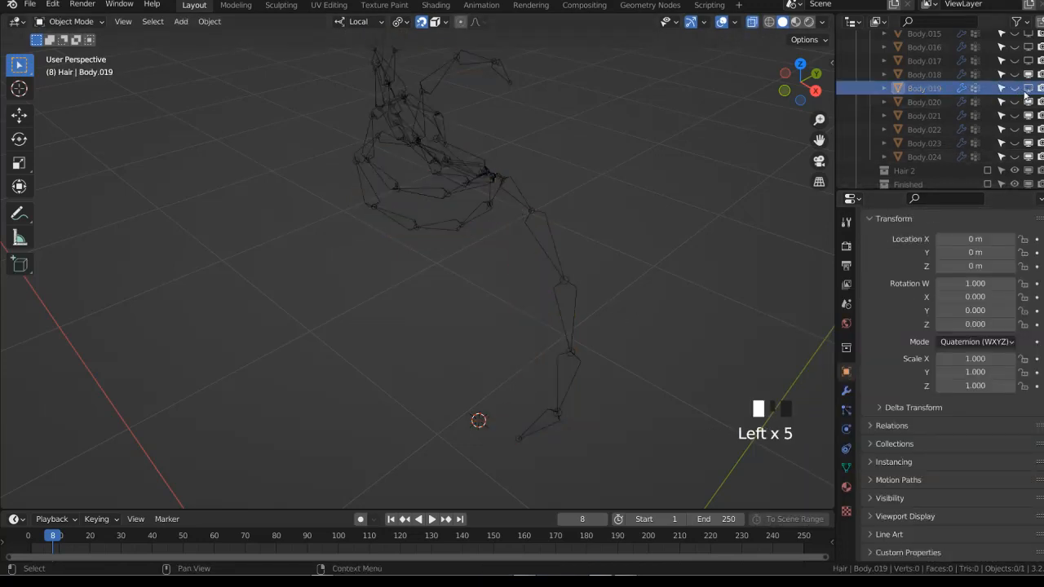
click(1015, 103)
click(938, 104)
key(ctrl+s)
Select all visible armature bones in Pose Mode and reapply the disabled Deform setting to them
click(551, 215)
middle_drag(551, 218, 486, 243)
key(Tab)
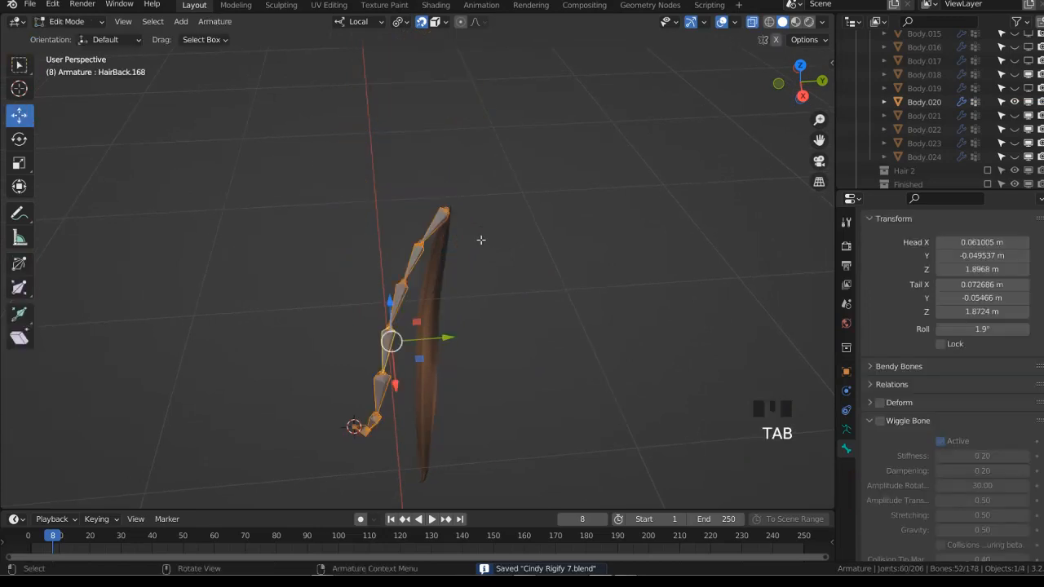
key(Tab)
key(ctrl+Tab)
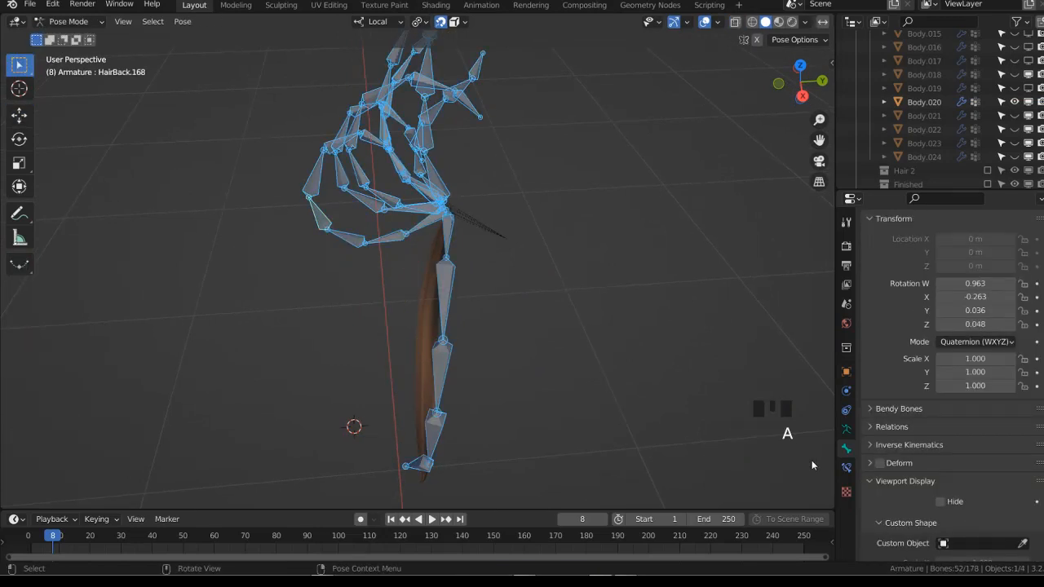
right_click(887, 467)
click(828, 460)
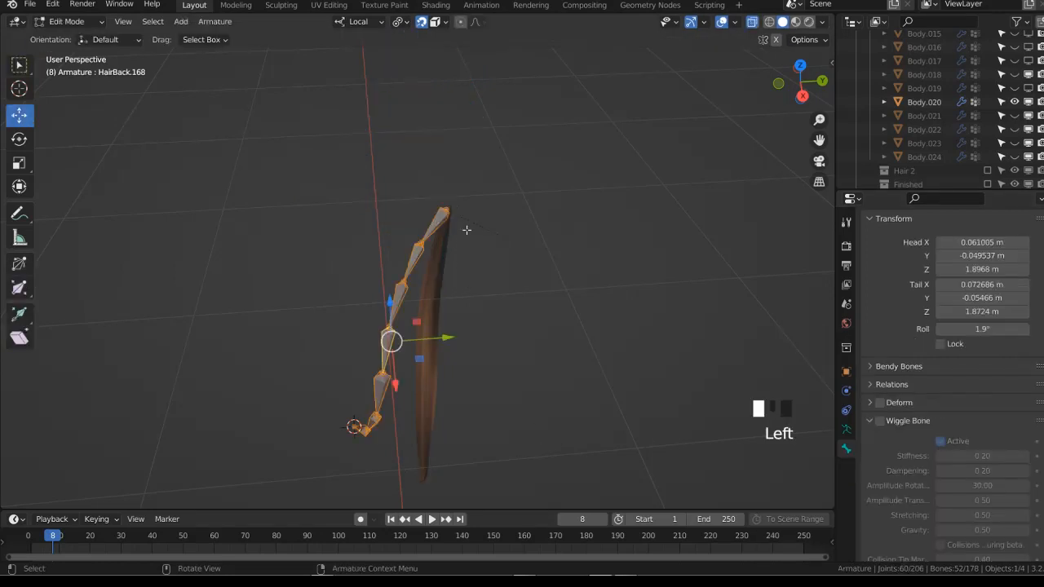
Duplicate the root bone of the Body.019 chain and place the copy beside the root of Body.020
key(shift+f)
key(shift+d)
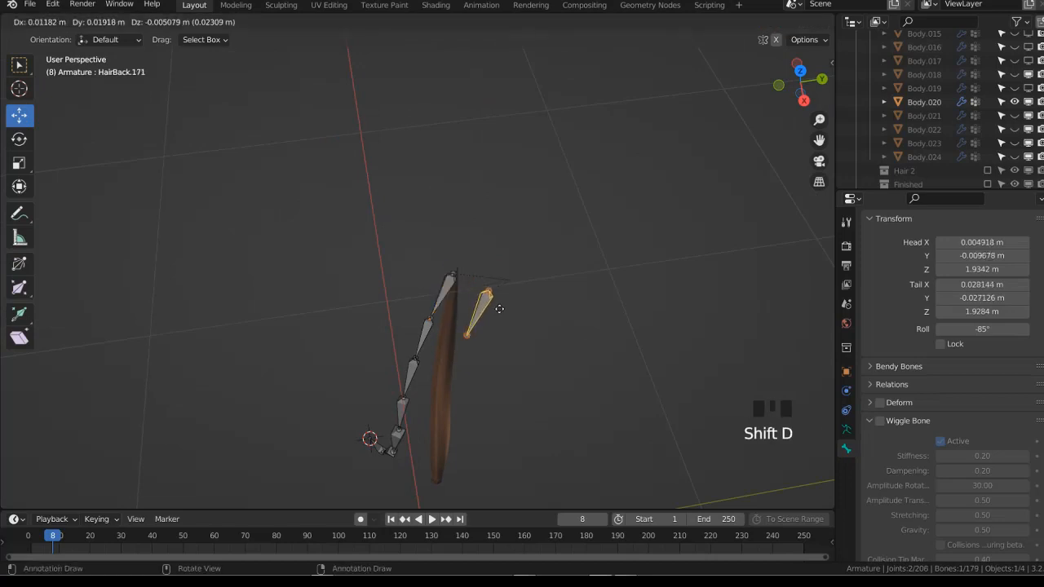
click(500, 312)
Place the 3D cursor at the root end of the Body.020 strand and snap the duplicated bone to it
key(alt+z)
key(ctrl+Tab)
click(448, 327)
key(Tab)
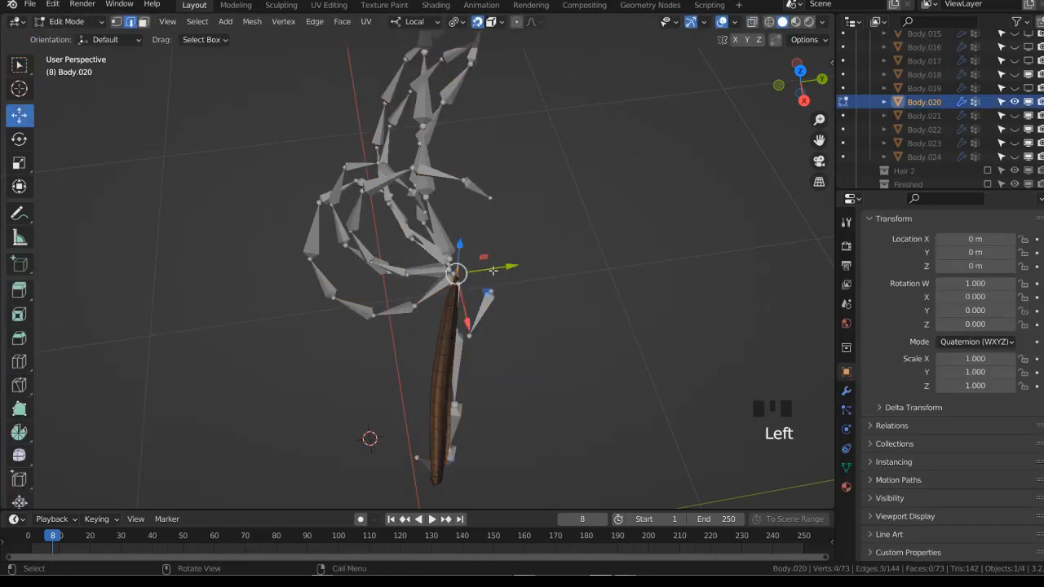
key(shift+s)
click(492, 333)
key(Tab)
click(483, 310)
key(Tab)
key(shift+s)
click(477, 220)
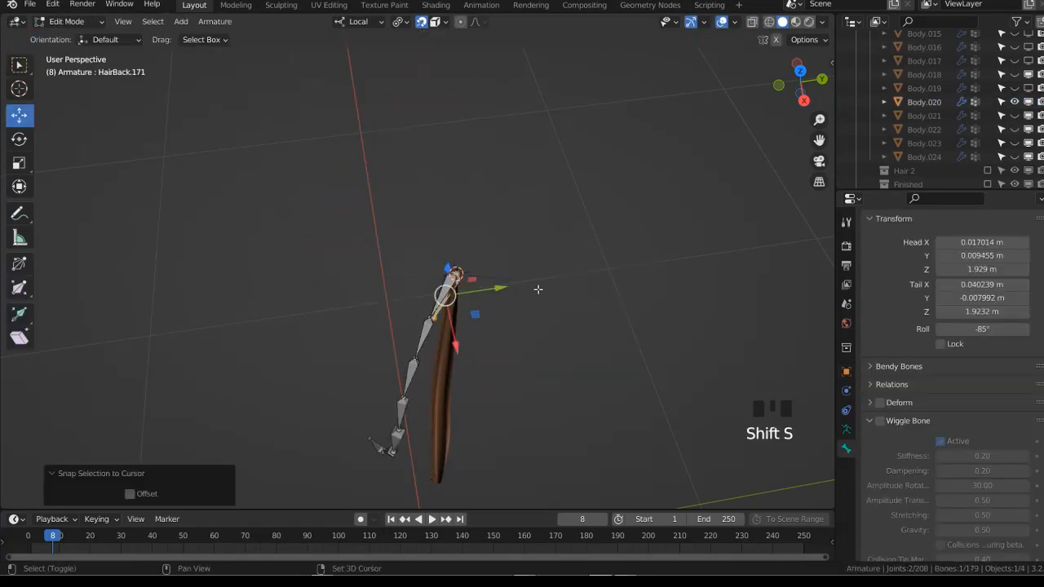
Place the 3D cursor at the tip of the Body.020 strand and snap the new bone's tail to it
click(538, 288)
middle_drag(538, 289, 555, 287)
key(g)
key(ctrl+Tab)
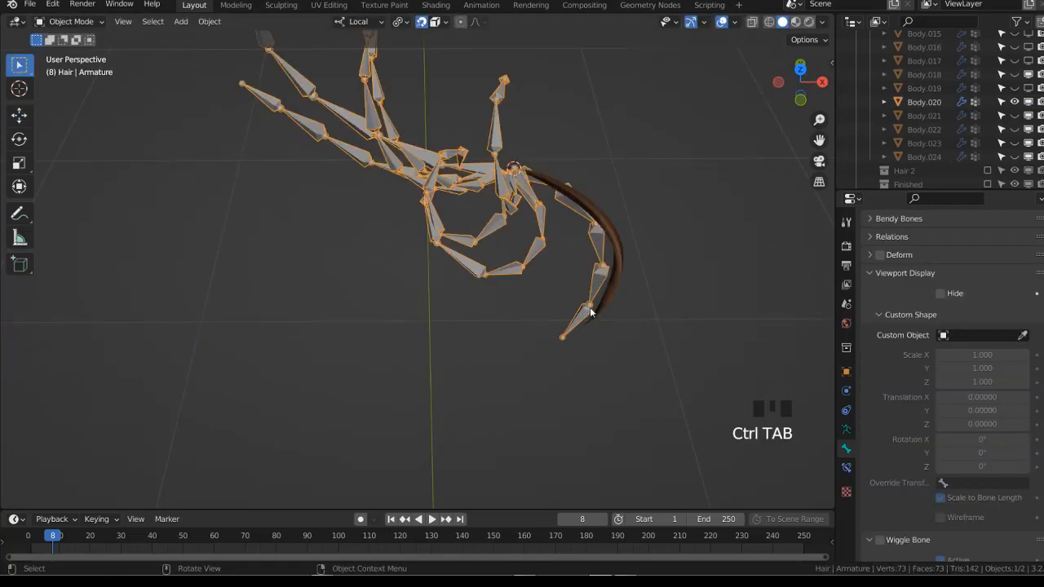
click(594, 316)
key(Tab)
key(shift+s)
click(633, 395)
key(Tab)
click(571, 322)
key(Tab)
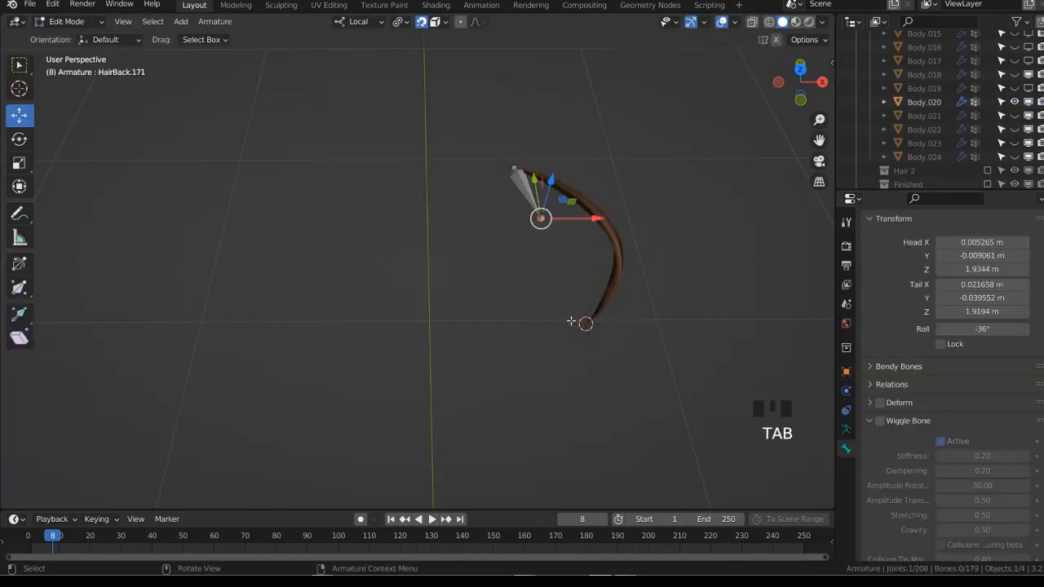
key(shift+s)
click(599, 222)
Subdivide the Body.020 bone with 6 cuts
click(556, 267)
right_drag(556, 267, 652, 229)
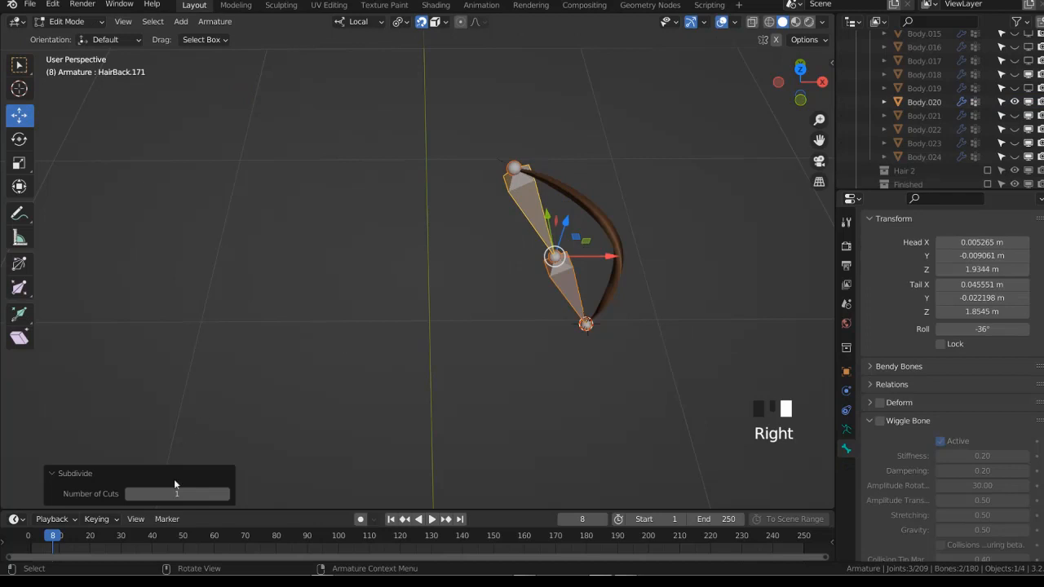
text(6)
key(Return)
Move the first four inner joints of the new chain onto the upper curve of the Body.020 strand
click(527, 198)
middle_drag(527, 199, 551, 214)
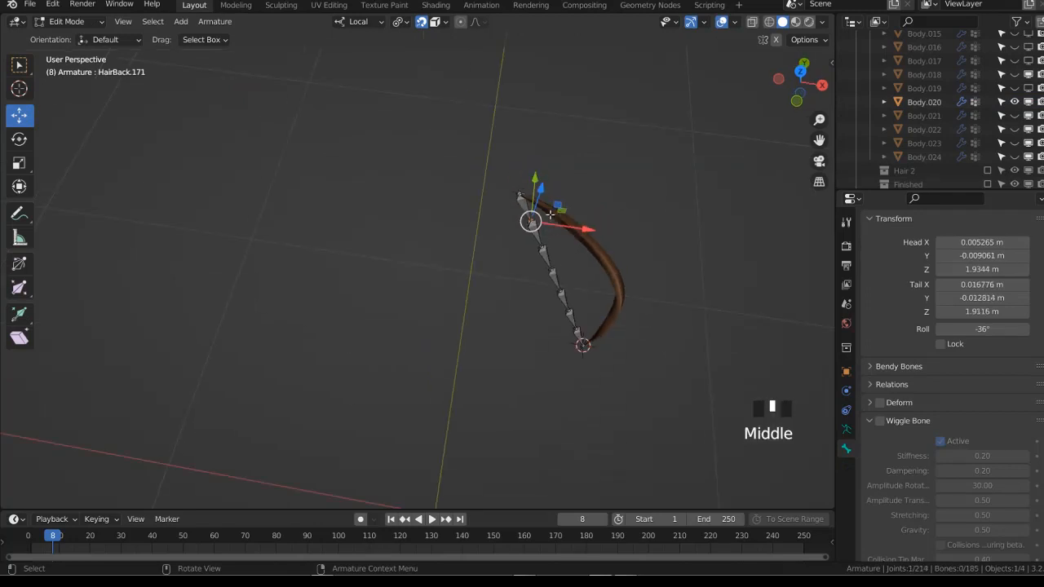
key(g)
click(554, 211)
key(g)
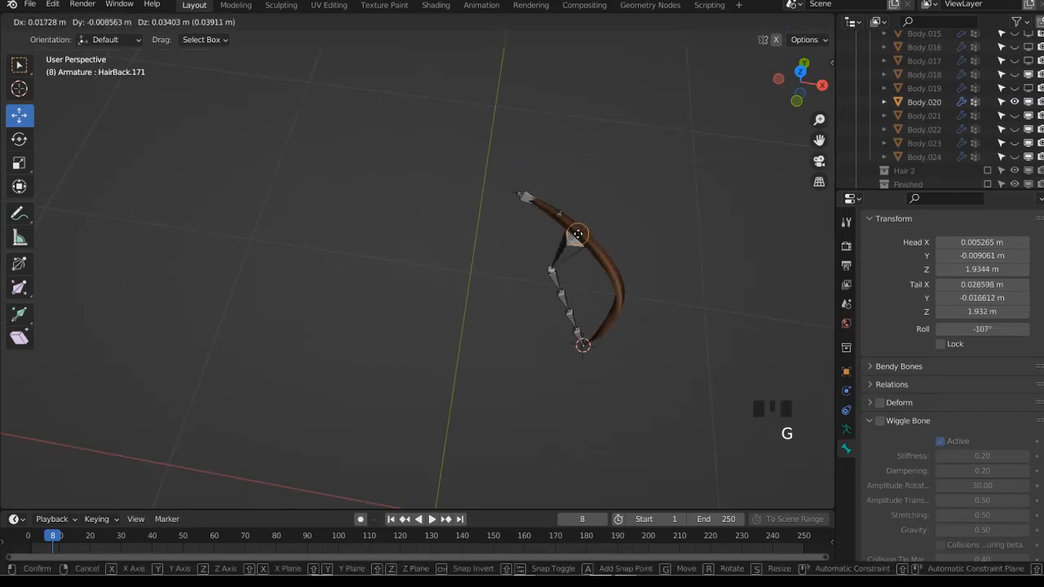
click(566, 269)
key(g)
click(555, 280)
key(g)
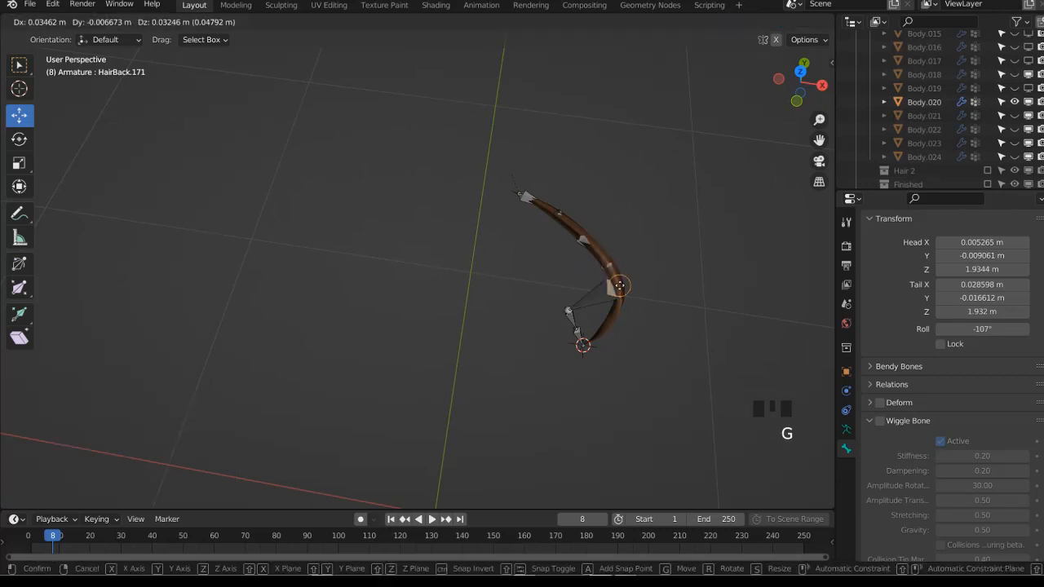
Move the two lowest inner joints of the chain onto the lower part of the Body.020 strand
click(568, 308)
middle_drag(569, 308, 572, 280)
click(573, 313)
click(625, 301)
middle_drag(624, 319, 618, 302)
scroll(618, 303, up, 2)
click(627, 342)
key(g)
click(663, 360)
Turn on X-ray and shift the fifth and fourth inner joints down along the Body.020 strand
key(alt+z)
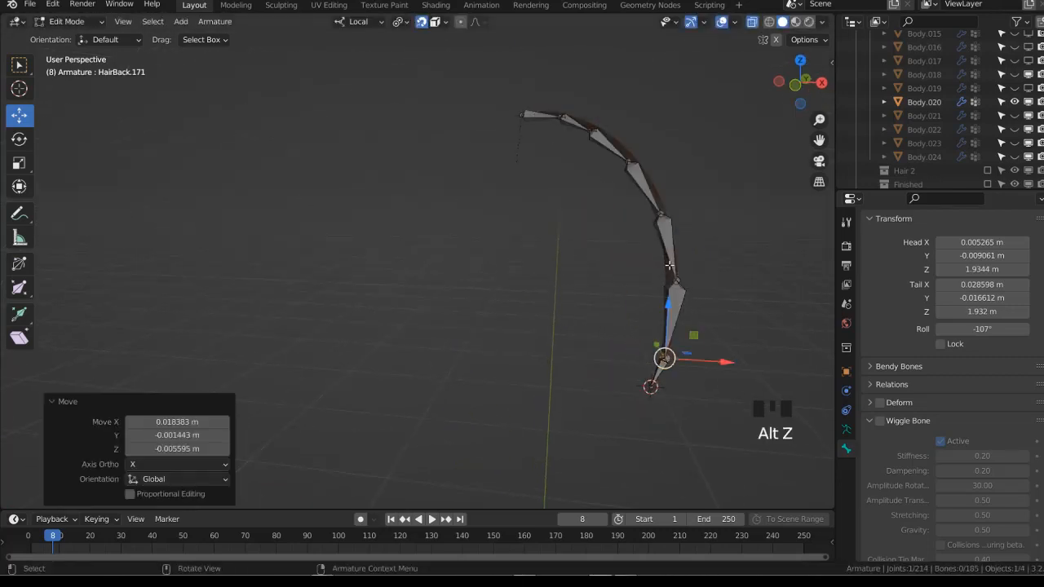
click(672, 310)
key(g)
click(671, 310)
click(666, 231)
key(g)
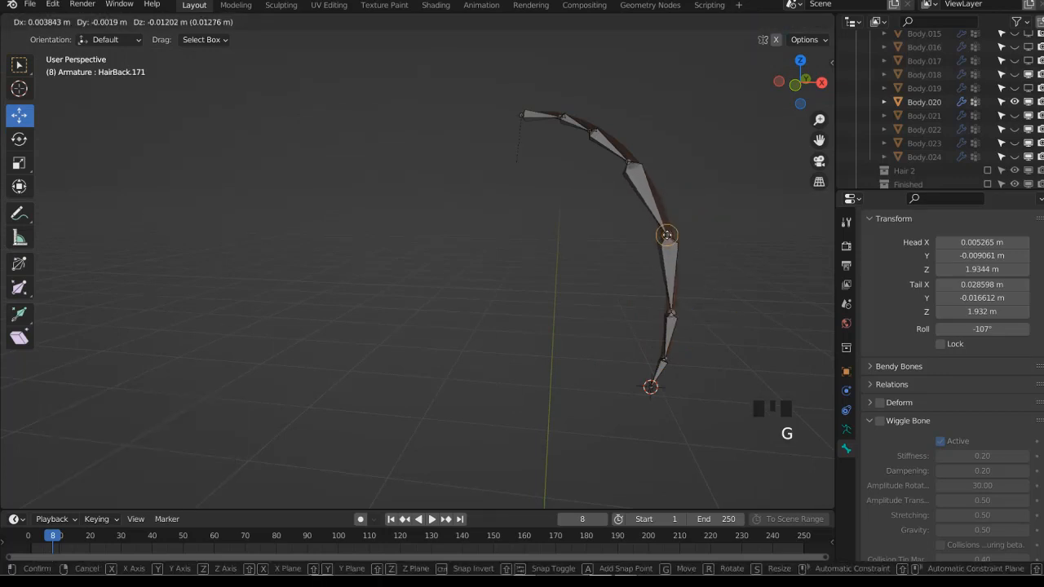
click(666, 235)
In front view, shift the first four inner joints of the chain farther down along the Body.020 strand
key(KP_1)
key(g)
click(603, 157)
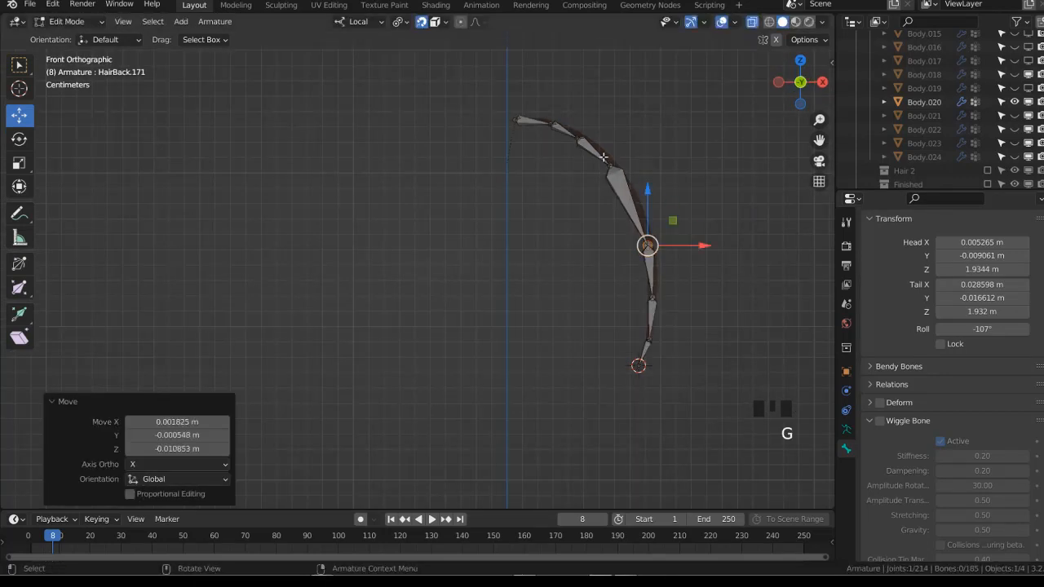
click(608, 168)
key(g)
click(625, 185)
click(581, 140)
key(g)
click(548, 121)
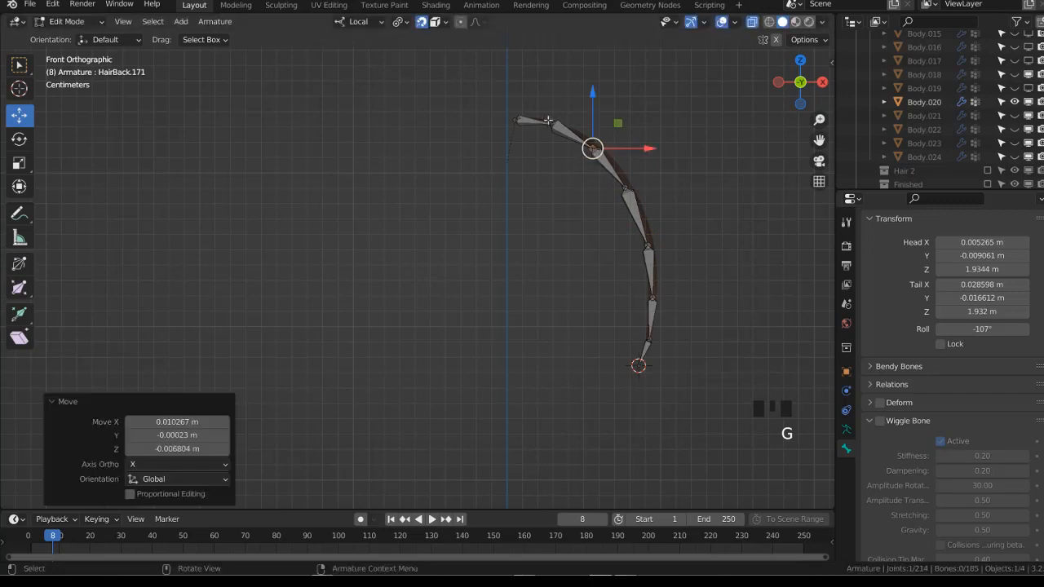
key(g)
click(555, 122)
In Pose Mode, select the whole Body.020 bone chain and enable Deform on all its bones
key(ctrl+Tab)
click(651, 267)
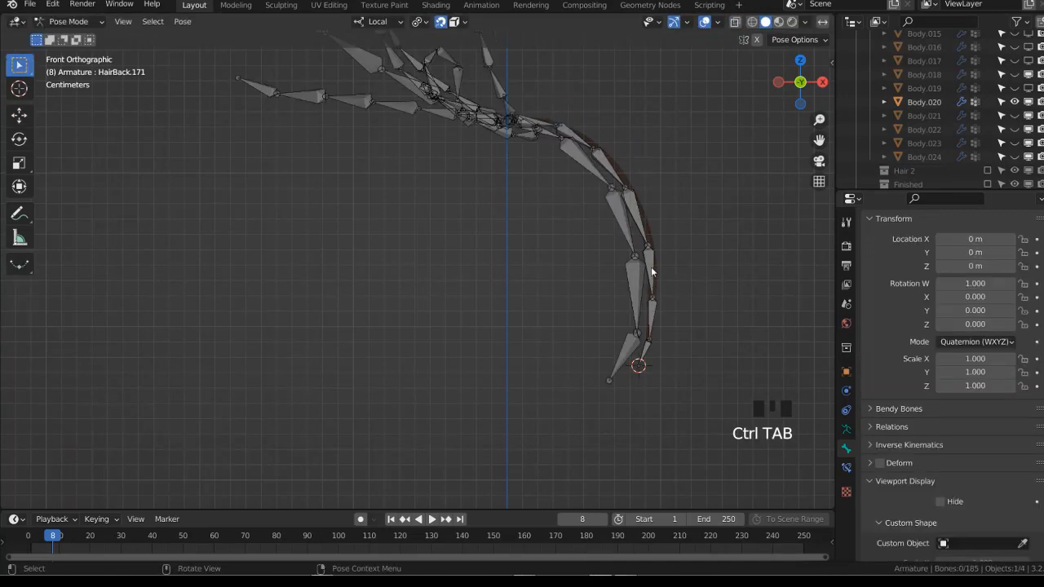
key(Tab)
key(Tab)
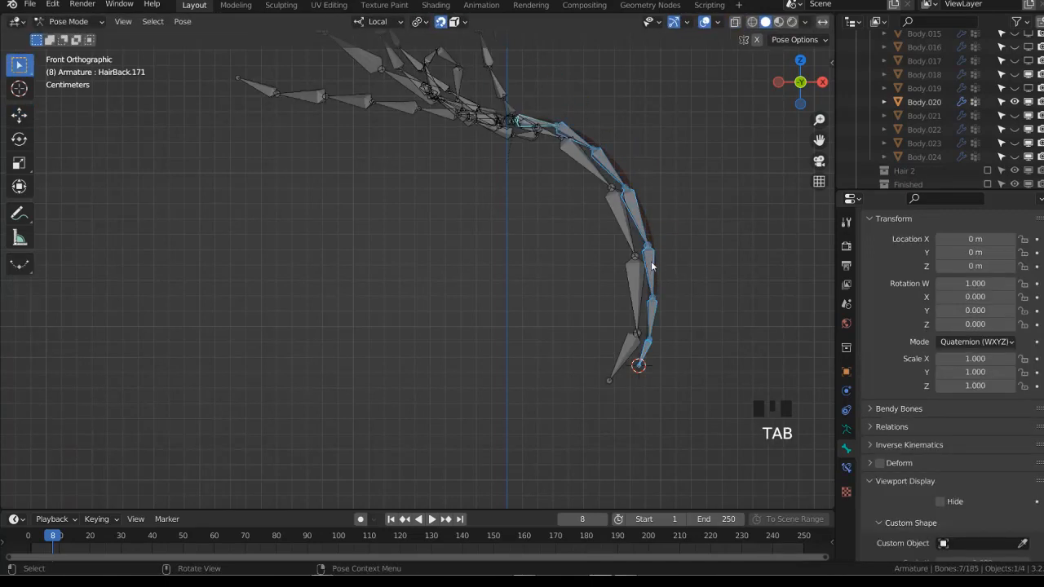
right_click(878, 462)
Remove the DEF-spine.006 vertex group from Body.020 and parent the strand to the armature with Armature Deform
click(653, 263)
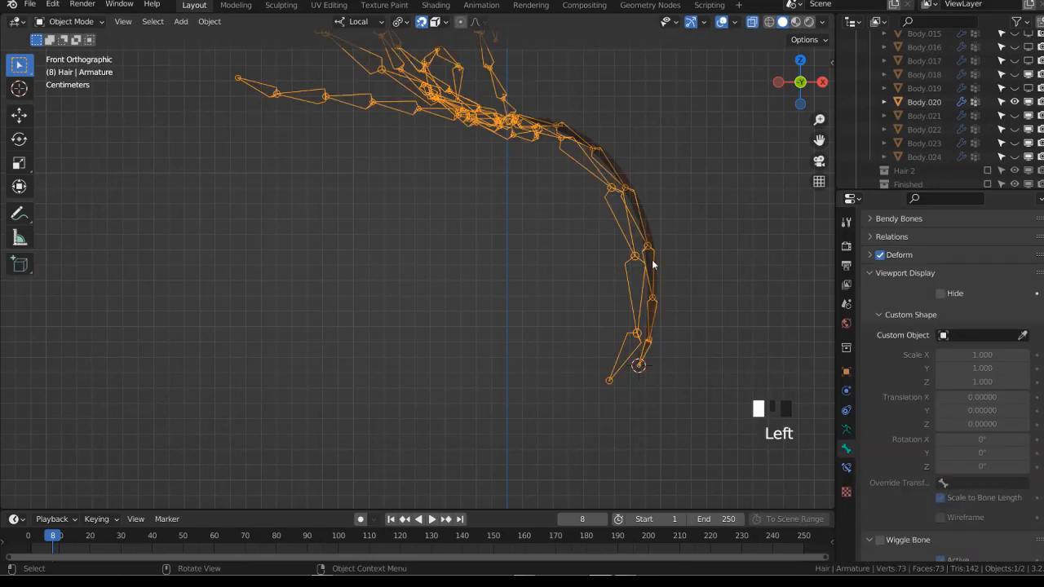
click(846, 468)
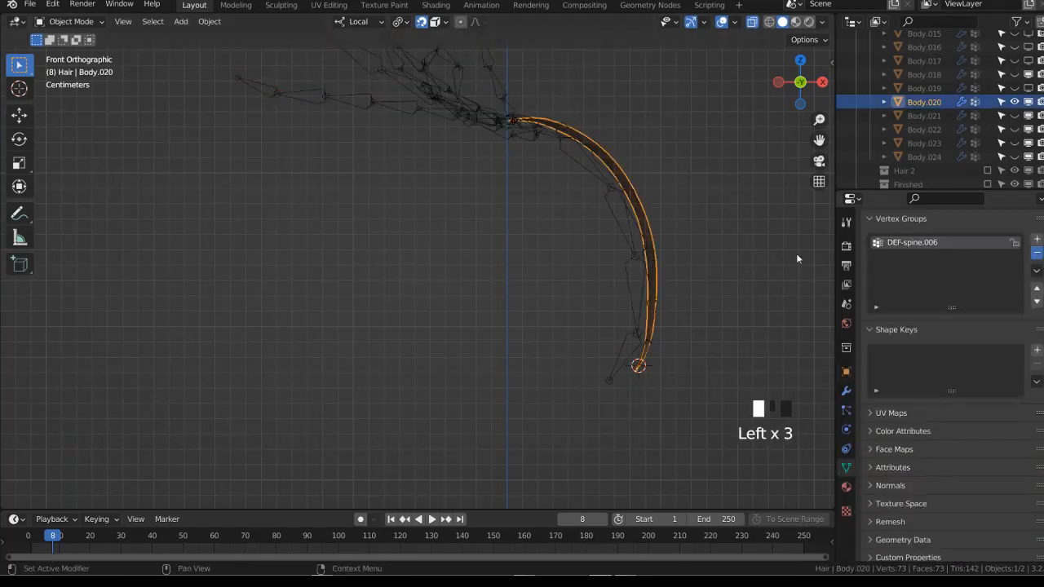
middle_drag(798, 258, 636, 268)
shift+click(644, 276)
key(ctrl+p)
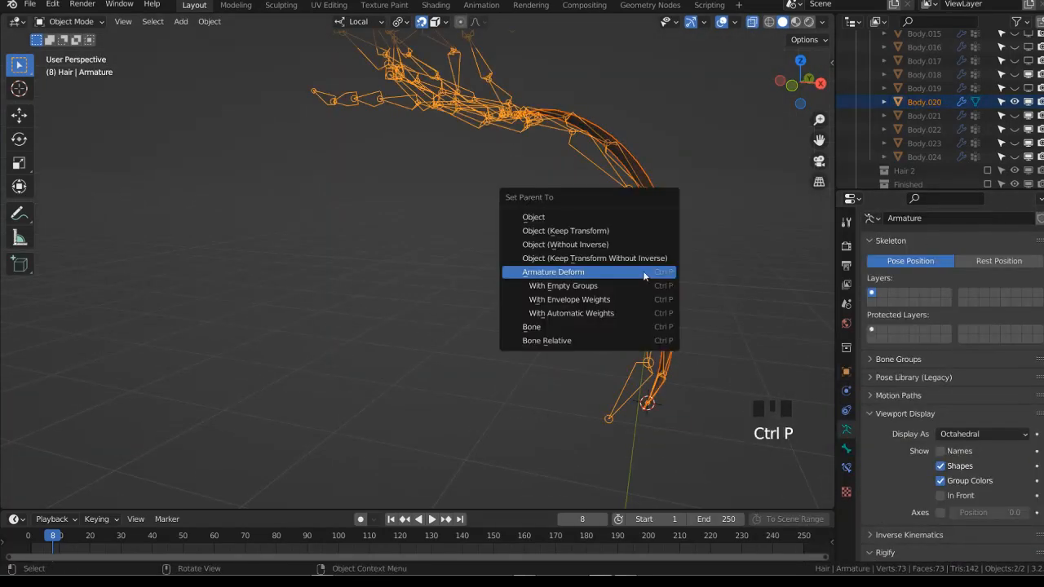
click(643, 274)
In Weight Paint mode, assign automatic weights from the selected chain's bones to Body.020
shift+click(643, 271)
key(ctrl+Tab)
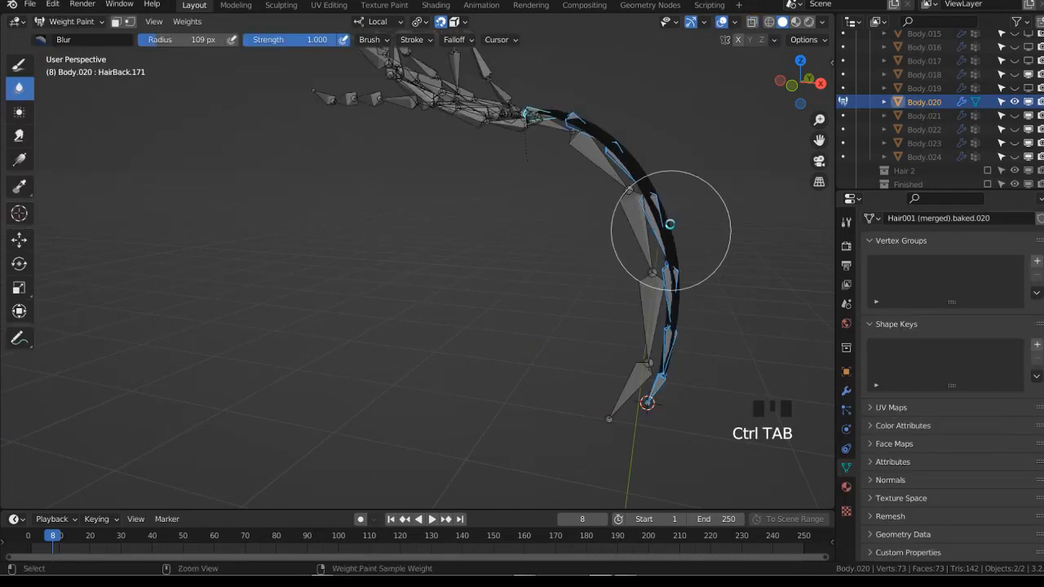
middle_drag(670, 224, 587, 240)
scroll(588, 239, down, 2)
click(186, 21)
click(181, 35)
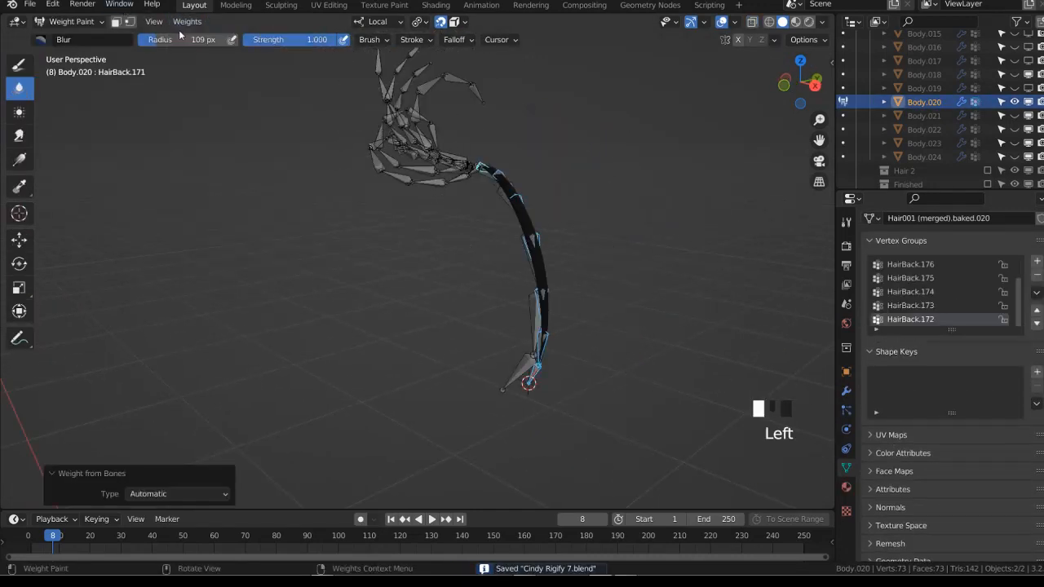
Rotate the Body.020 chain's bones to test how the strand deforms, and return to Object Mode
key(r)
click(527, 242)
key(ctrl+Tab)
click(335, 242)
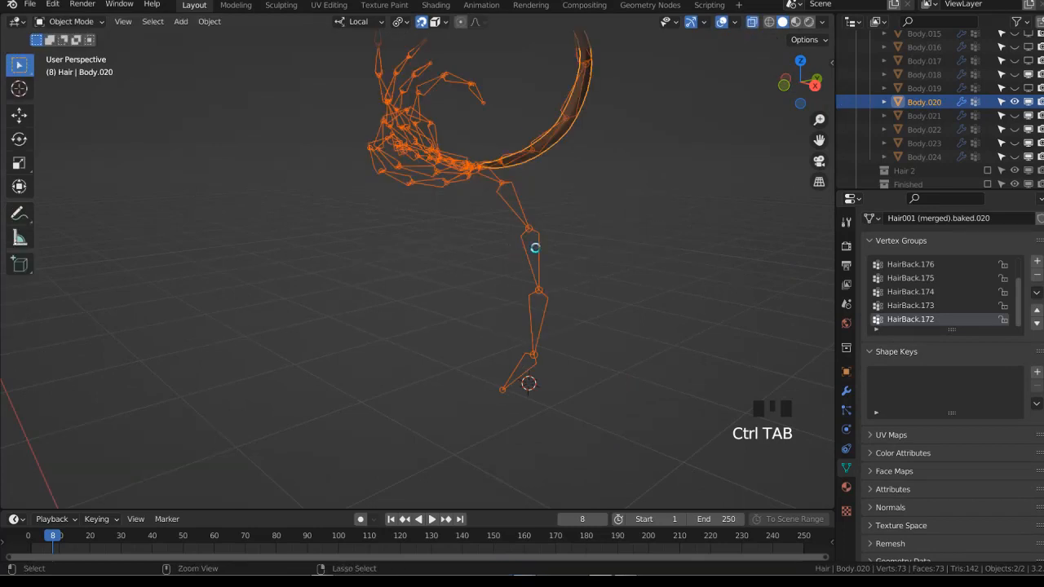
Disable Body.020 in the viewport, show and select the Body.021 strand, and save the file
click(1015, 102)
click(1028, 103)
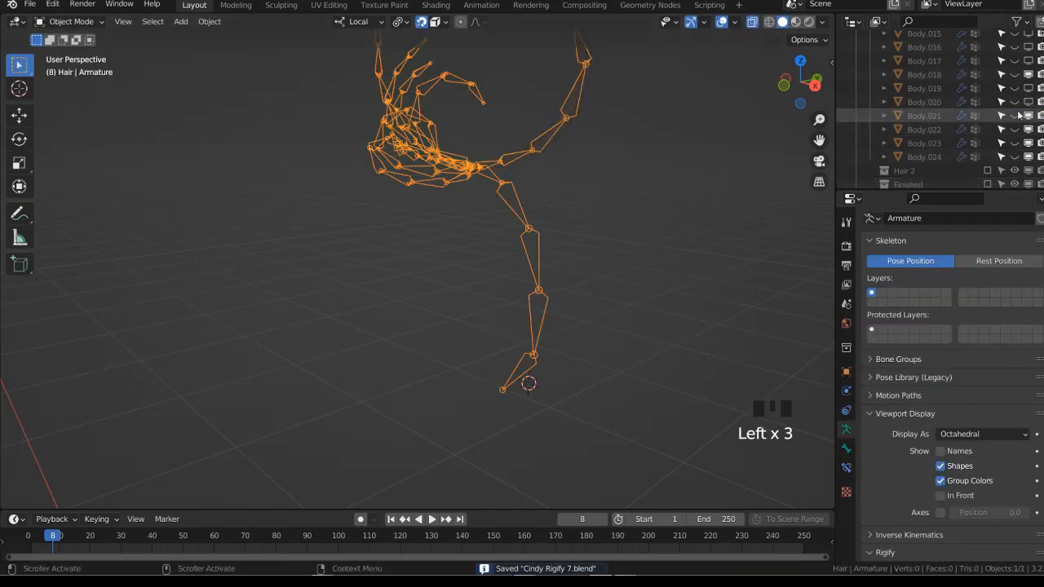
click(1016, 116)
click(1015, 74)
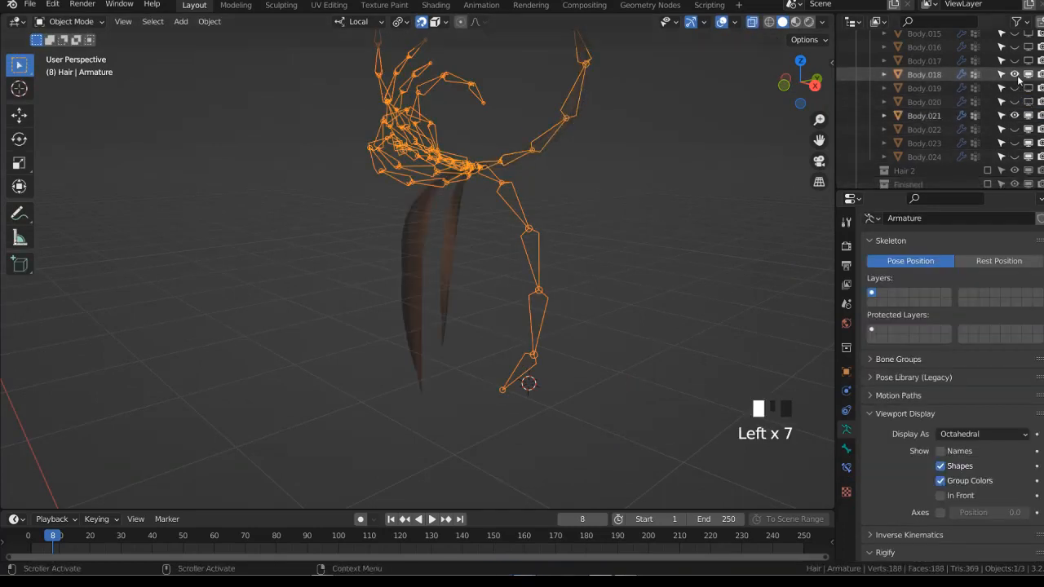
middle_drag(546, 168, 513, 250)
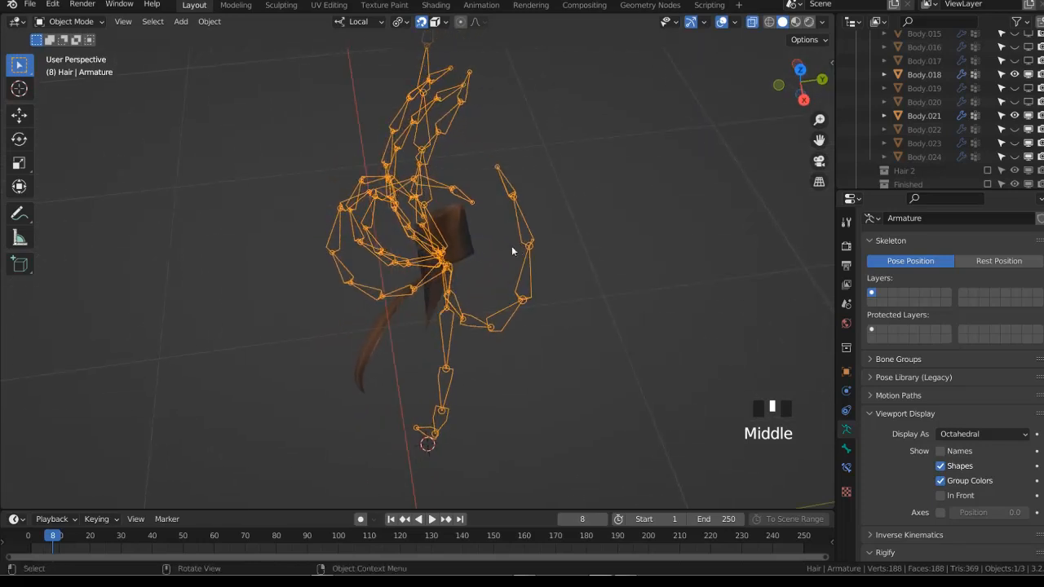
click(1015, 74)
click(940, 115)
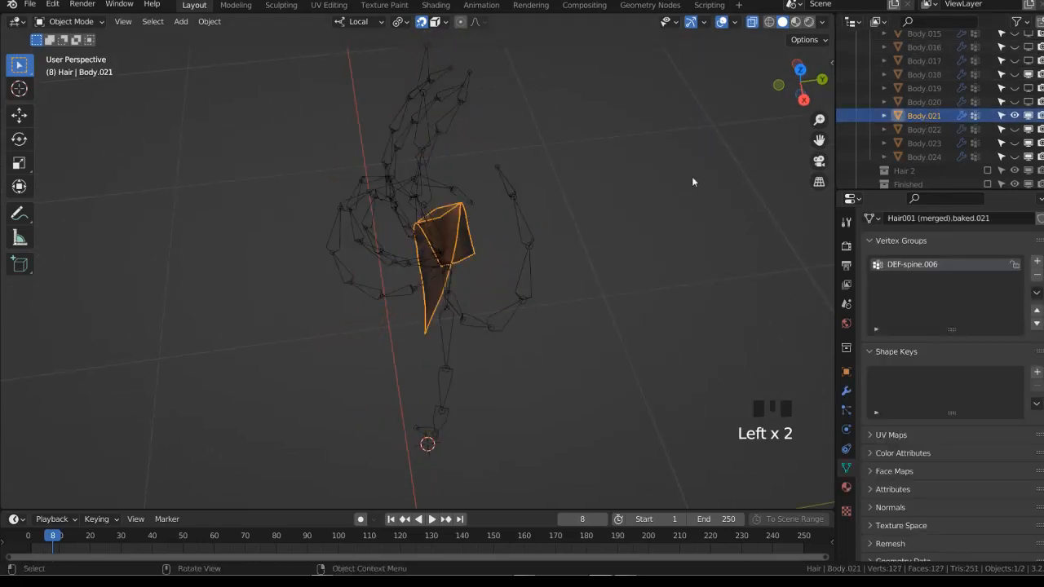
middle_drag(692, 176, 441, 208)
key(ctrl+s)
In Pose Mode, clear the rotation of all armature bones and turn Deform off for all of them
click(444, 209)
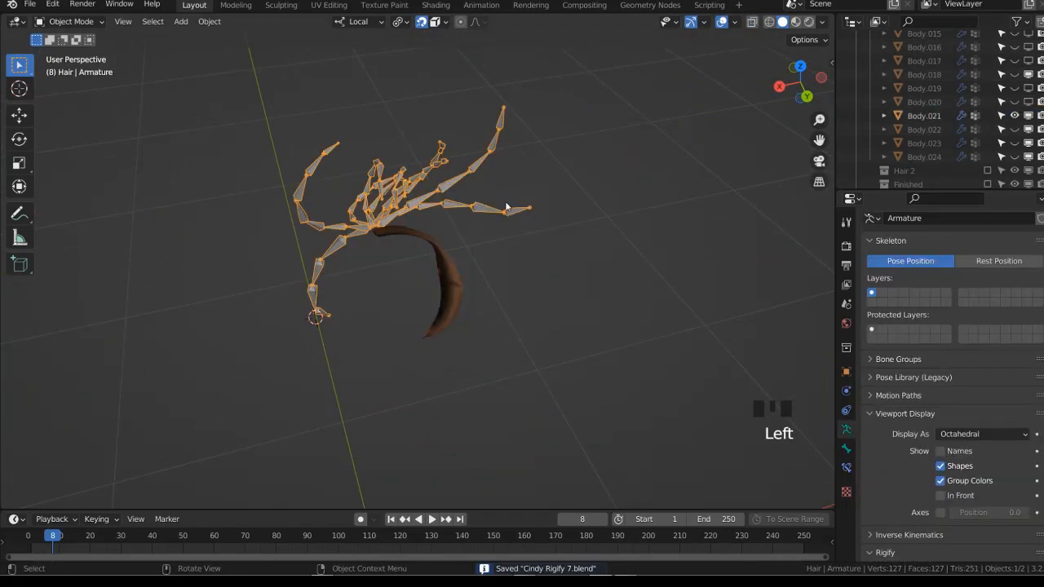
key(ctrl+Tab)
key(a)
key(alt+r)
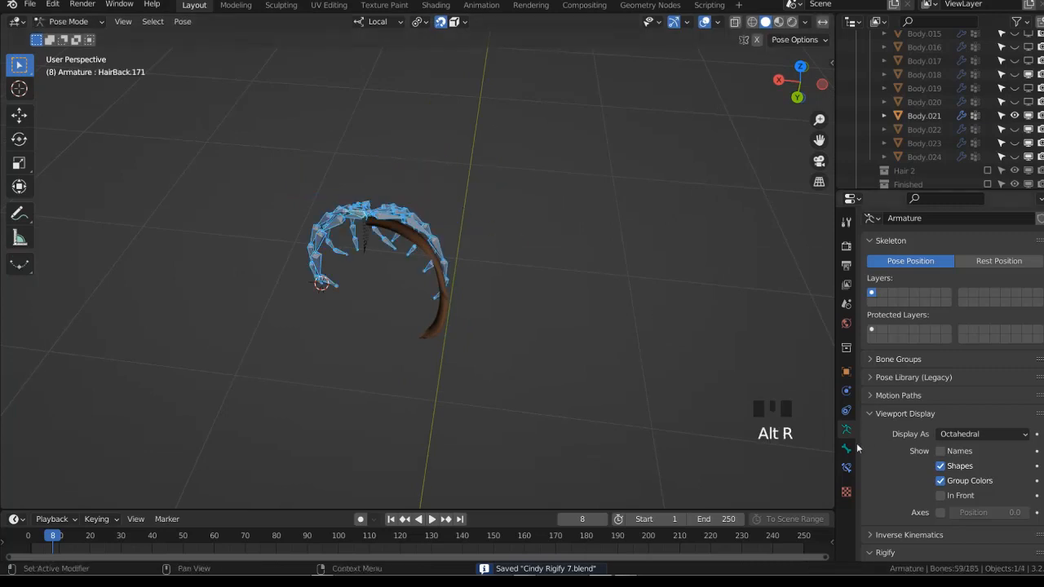
click(848, 448)
right_click(880, 487)
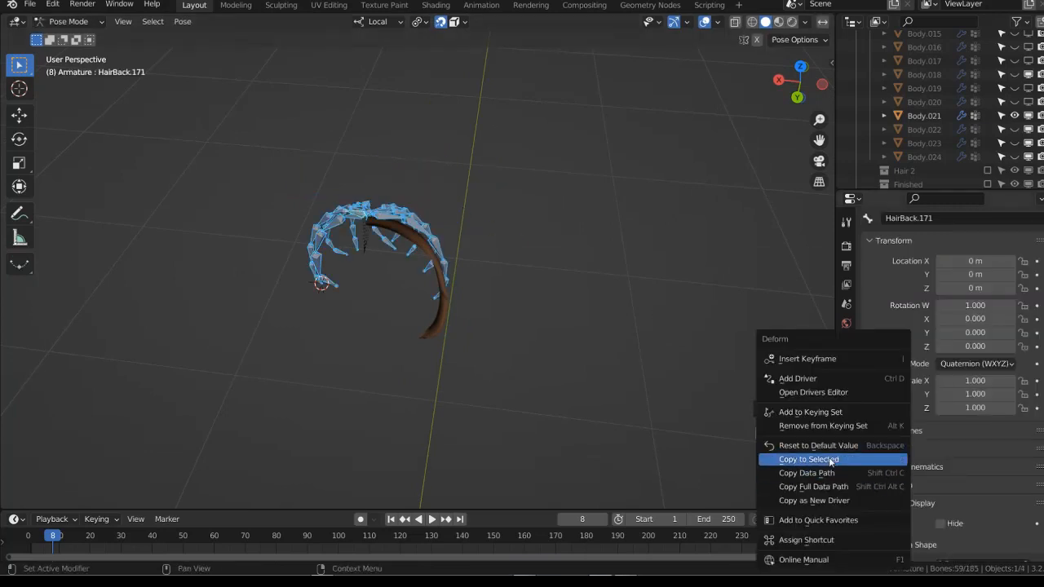
Duplicate the root bone of the Body.020 chain, place it at Body.021's root, and rotate and scale it along the strand
scroll(441, 277, up, 3)
middle_drag(408, 270, 328, 280)
key(Tab)
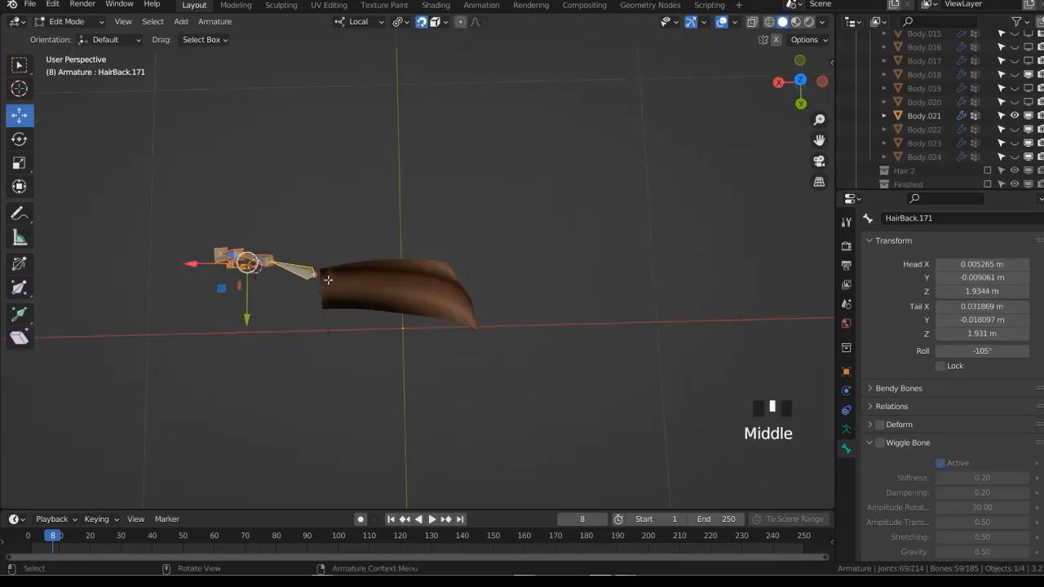
key(shift+d)
click(323, 289)
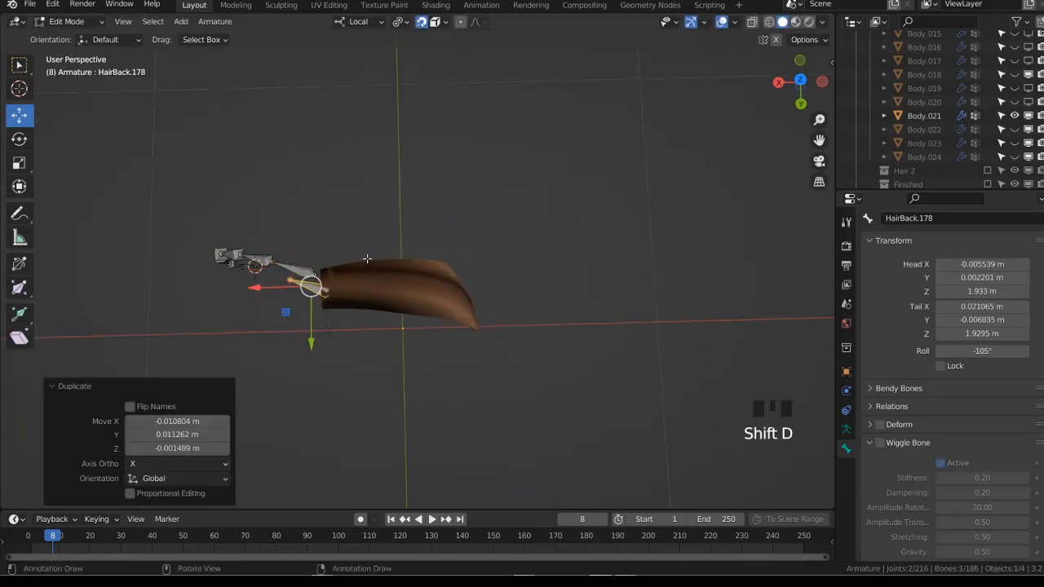
key(r)
click(354, 285)
key(s)
click(424, 285)
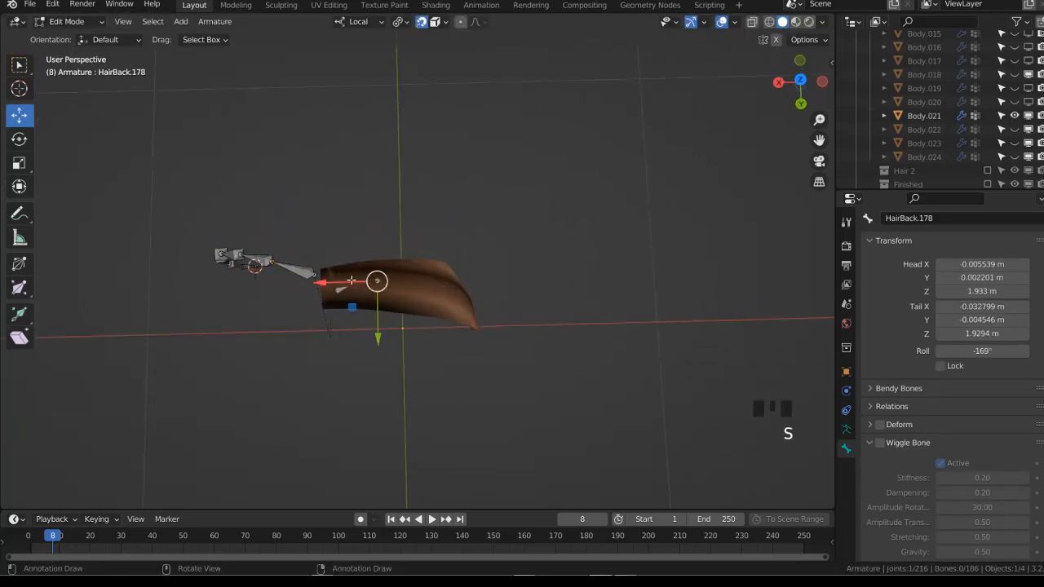
Place the 3D cursor at the root end of the Body.021 mesh and snap the new bone's head to it
key(Tab)
key(ctrl+Tab)
click(421, 284)
key(Tab)
key(alt+z)
drag(300, 246, 323, 324)
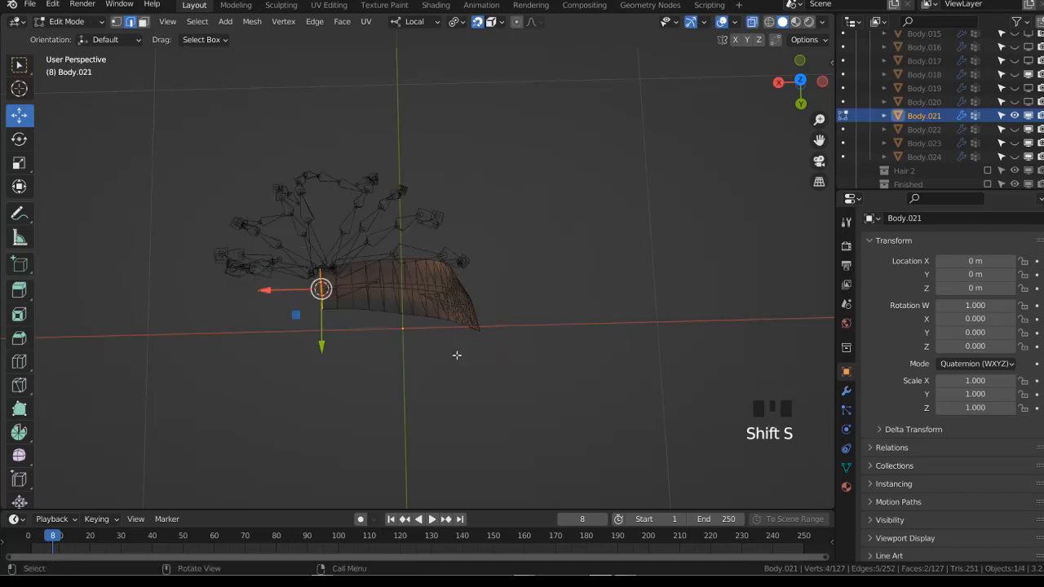
key(Tab)
click(375, 244)
key(Tab)
key(shift+s)
click(363, 214)
key(Tab)
Select the tip geometry of the Body.021 strand and snap the 3D cursor to it
middle_drag(526, 279, 535, 243)
scroll(535, 244, up, 1)
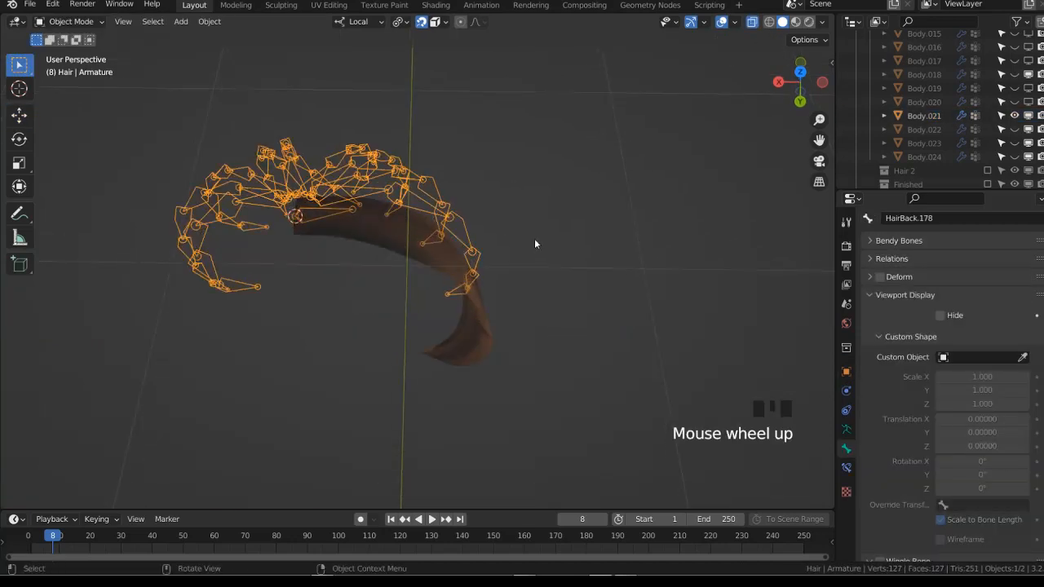
click(473, 341)
middle_drag(473, 341, 484, 319)
key(Tab)
key(alt+z)
key(alt+z)
drag(412, 351, 452, 386)
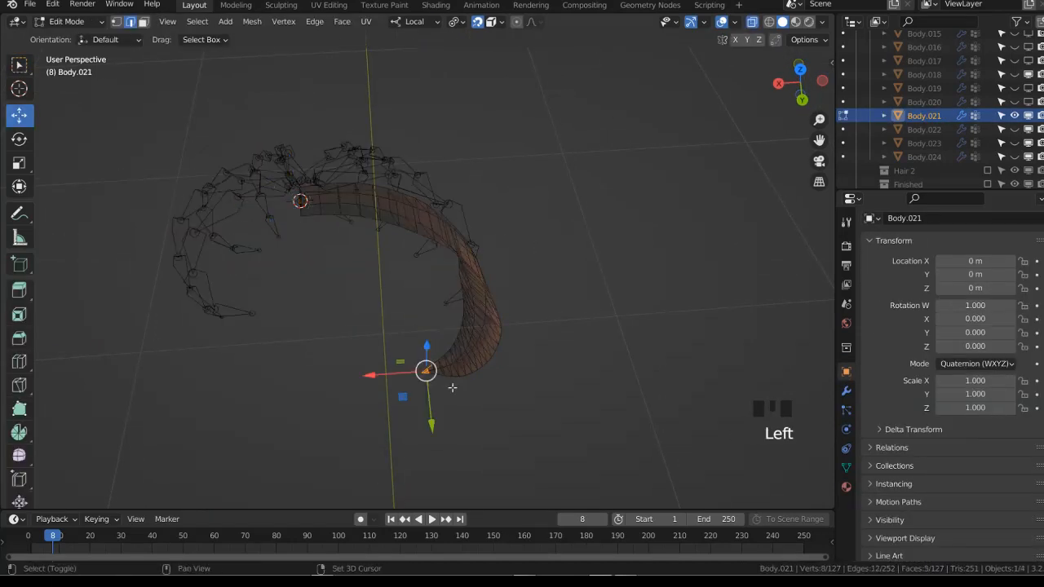
key(shift+s)
click(475, 401)
key(Tab)
key(Tab)
key(shift+s)
click(526, 355)
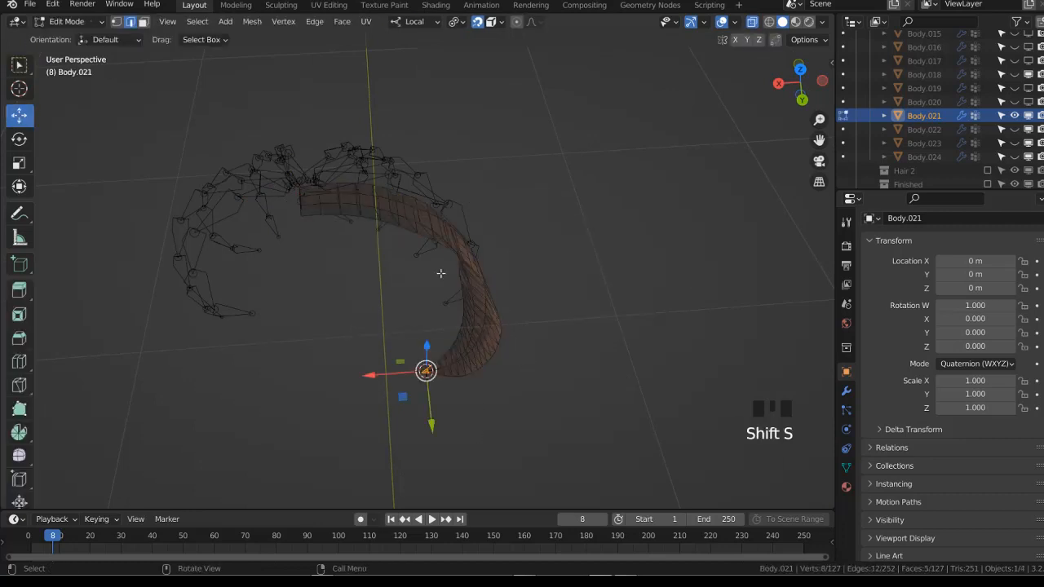
Snap the new bone's tail to the 3D cursor at the Body.021 tip
key(Tab)
click(408, 167)
key(Tab)
click(371, 194)
key(shift+s)
click(404, 127)
Subdivide the Body.021 bone with 6 cuts
click(397, 276)
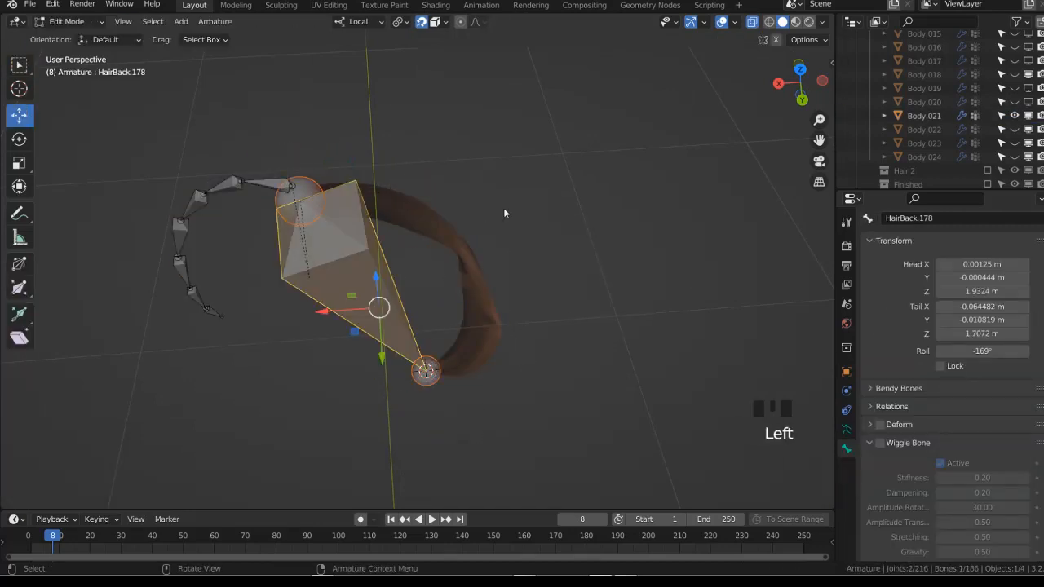
right_click(504, 210)
click(505, 209)
key(KP_1)
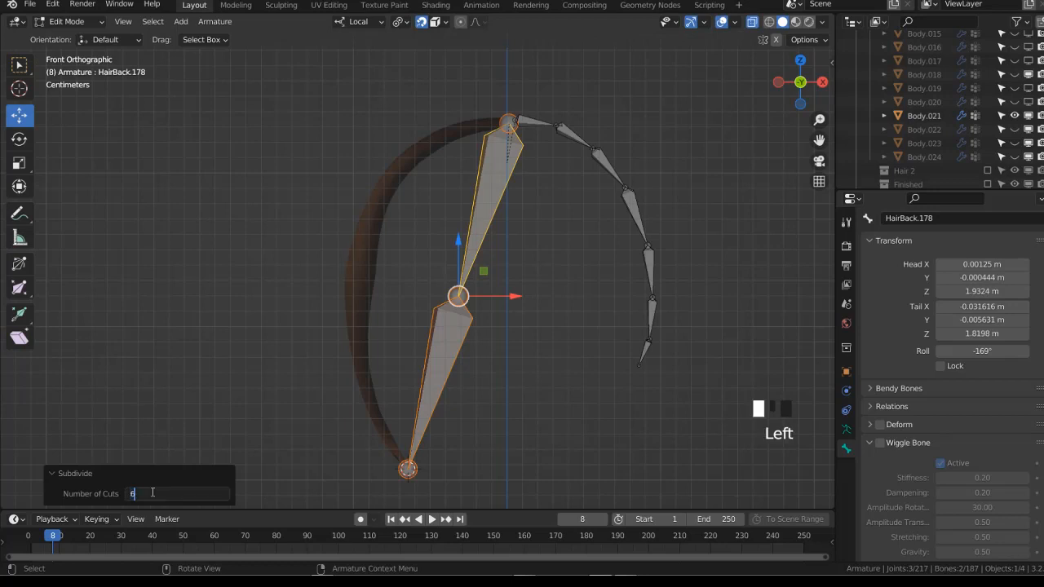
key(Return)
Move the first four inner joints of the new chain onto the upper curve of the Body.021 strand
click(490, 173)
key(g)
click(446, 131)
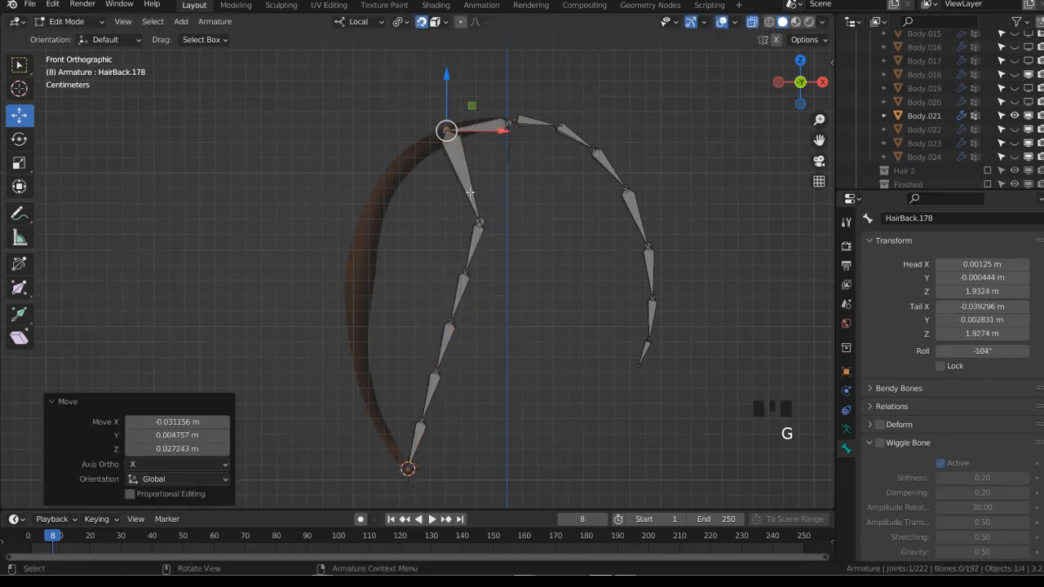
click(481, 220)
key(g)
click(399, 164)
click(464, 272)
key(g)
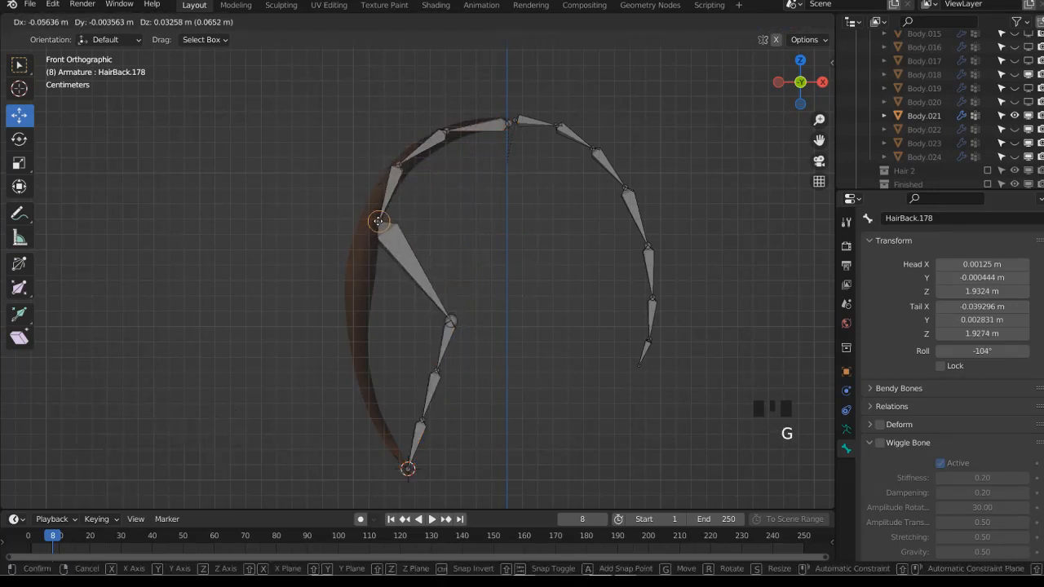
click(369, 220)
click(452, 324)
key(g)
click(361, 289)
Move the two lowest inner joints onto the lower part of Body.021 and nudge the fifth joint slightly down
click(436, 370)
key(g)
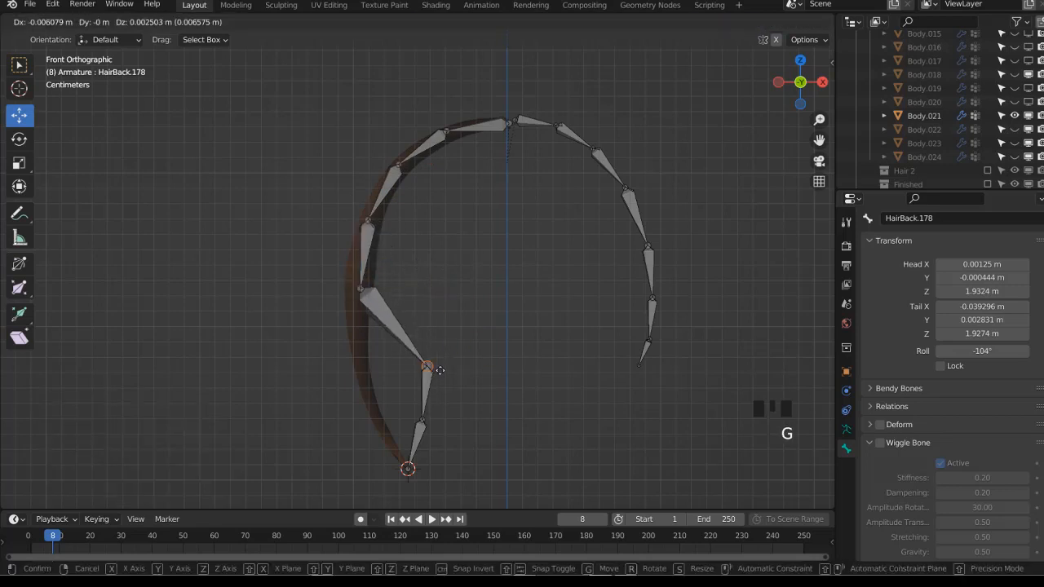
click(361, 354)
click(421, 422)
key(g)
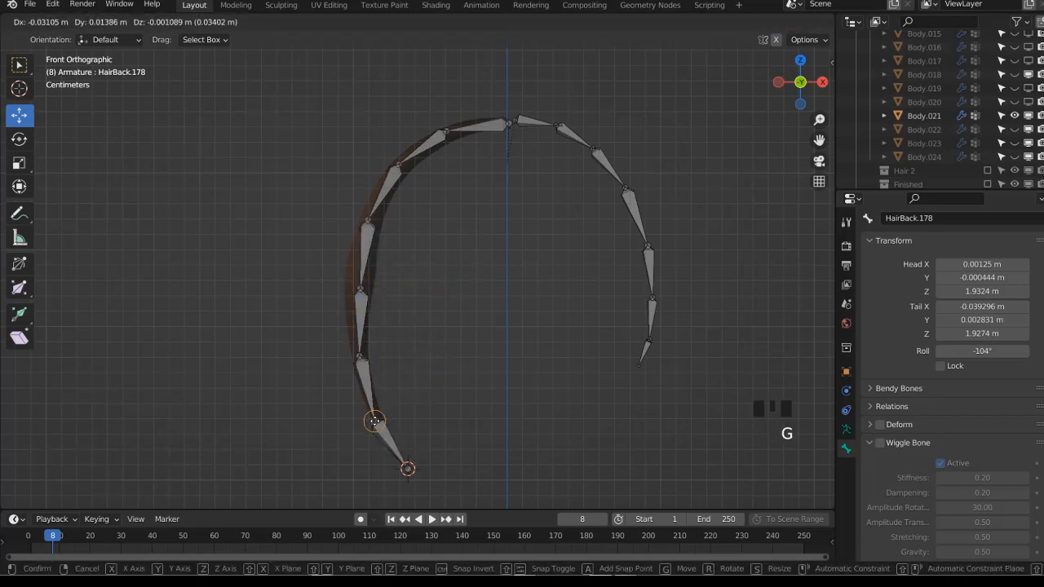
click(374, 421)
click(359, 356)
key(g)
click(360, 362)
Enable Deform on all bones of the Body.021 chain and hide the unselected bones in Edit Mode
key(ctrl+Tab)
click(475, 375)
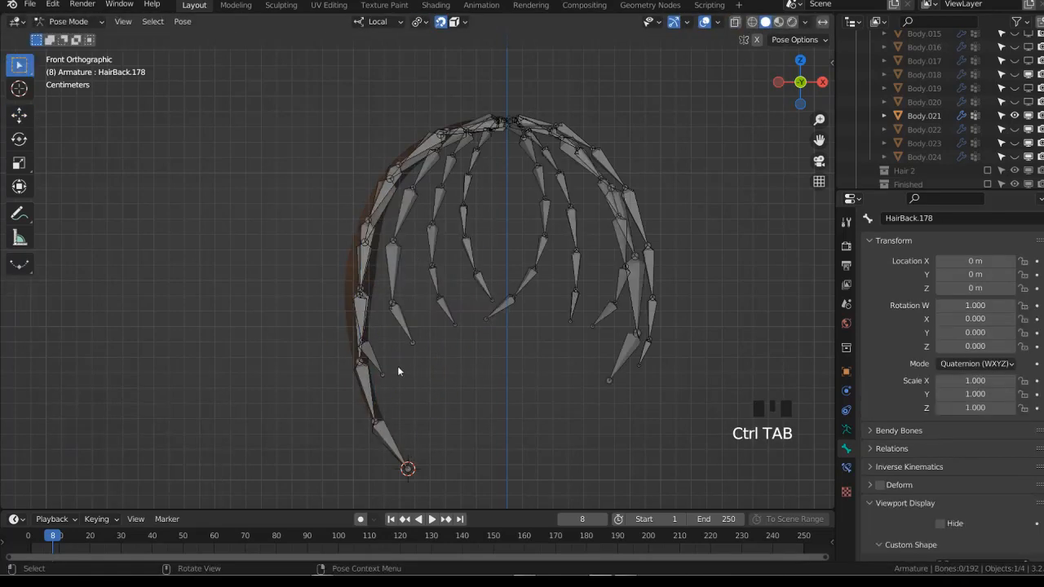
click(372, 388)
middle_drag(372, 388, 564, 374)
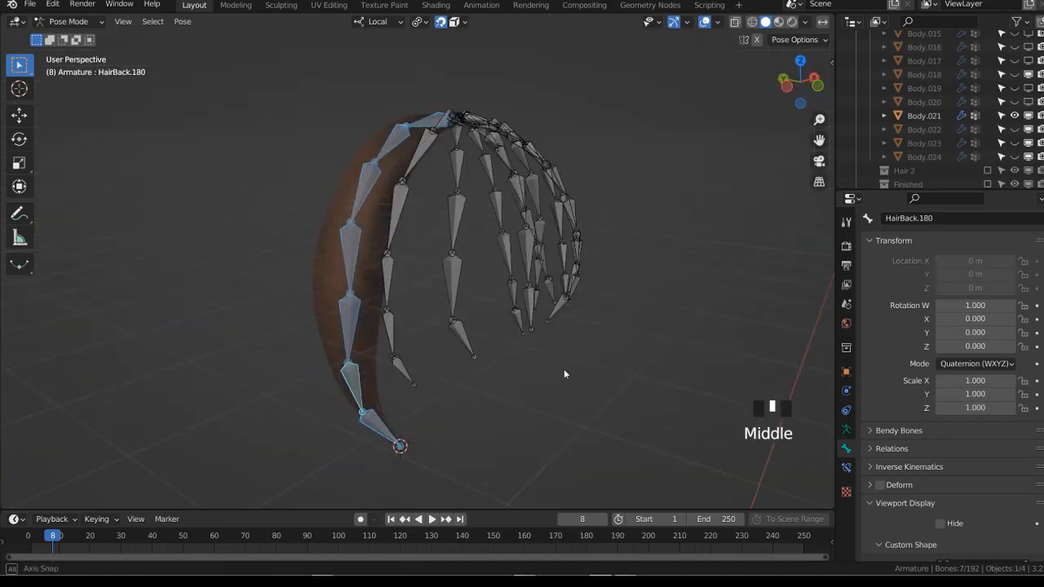
right_click(879, 488)
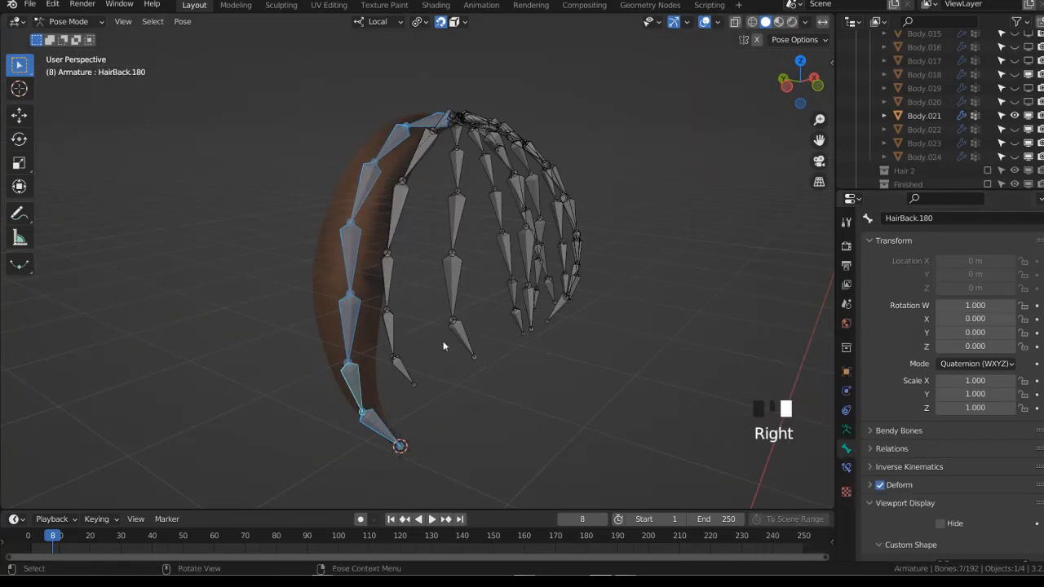
key(Tab)
key(shift+h)
Parent the Body.021 strand to the armature with Armature Deform
key(ctrl+Tab)
click(424, 299)
click(359, 298)
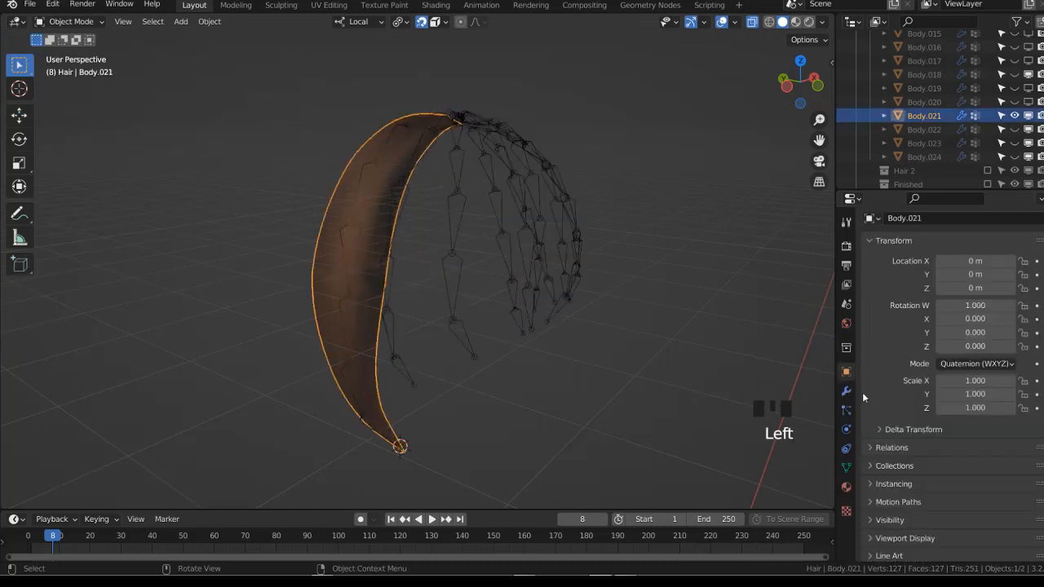
click(846, 466)
shift+click(537, 239)
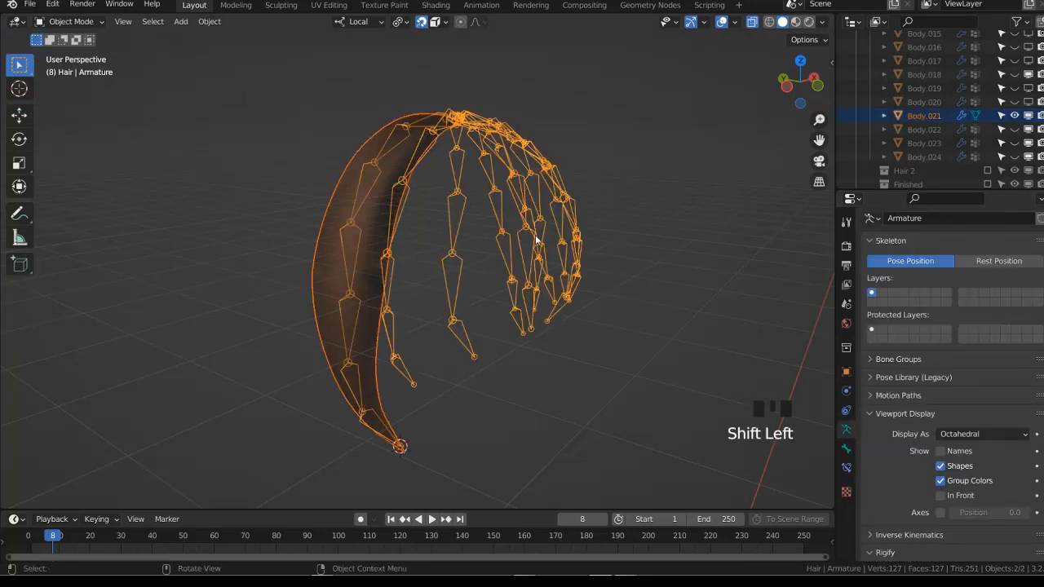
key(ctrl+p)
click(536, 236)
Put Body.021 into Weight Paint mode and assign automatic weights from the chain's bones
shift+click(506, 301)
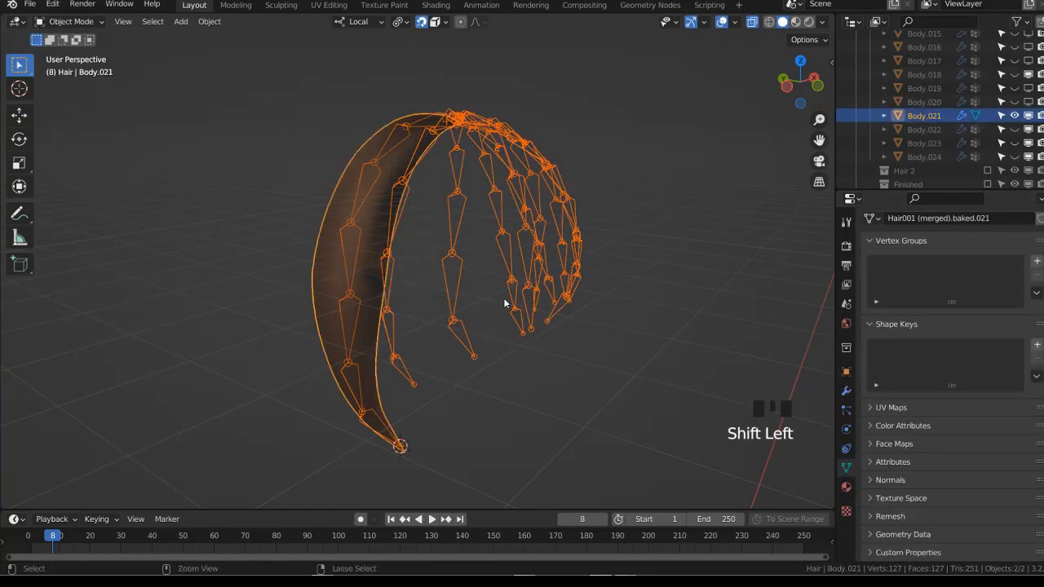
key(ctrl+Tab)
click(197, 22)
click(237, 37)
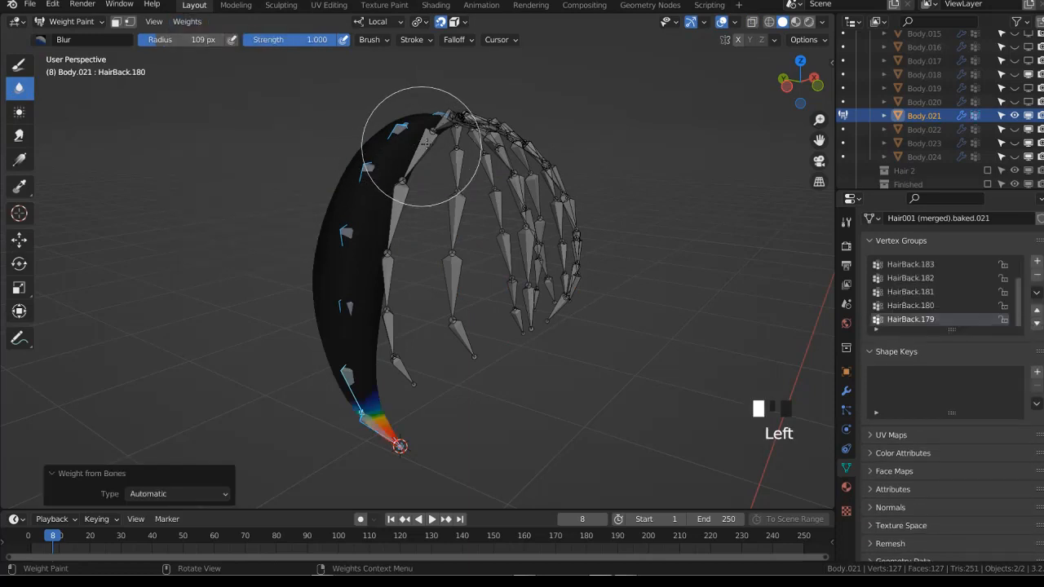
From the side view, nudge two middle joints and the lowest inner joint of the Body.021 chain toward the strand's centre
key(ctrl+KP_3)
key(Tab)
key(Tab)
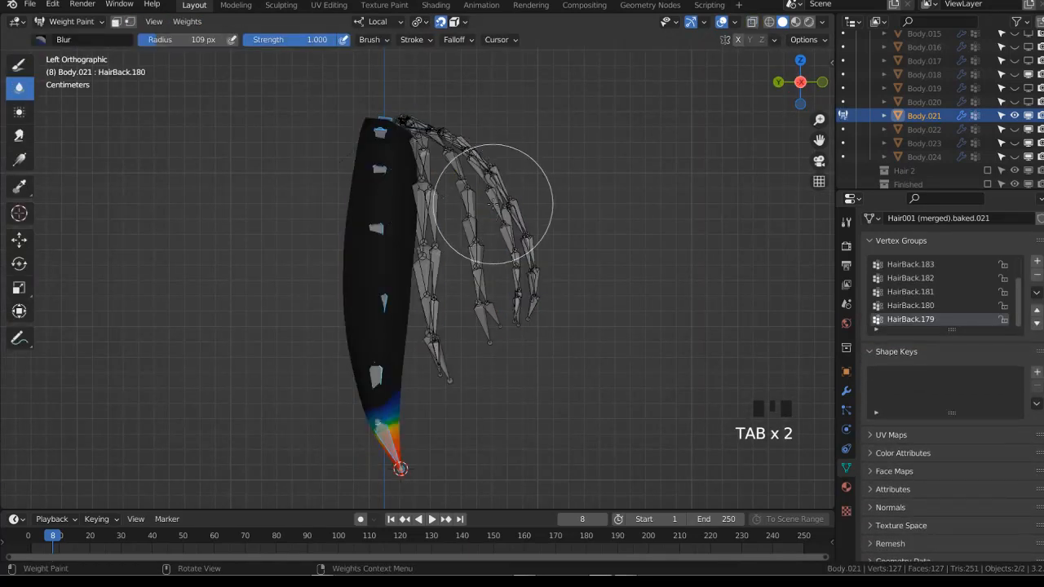
key(ctrl+Tab)
key(Tab)
key(g)
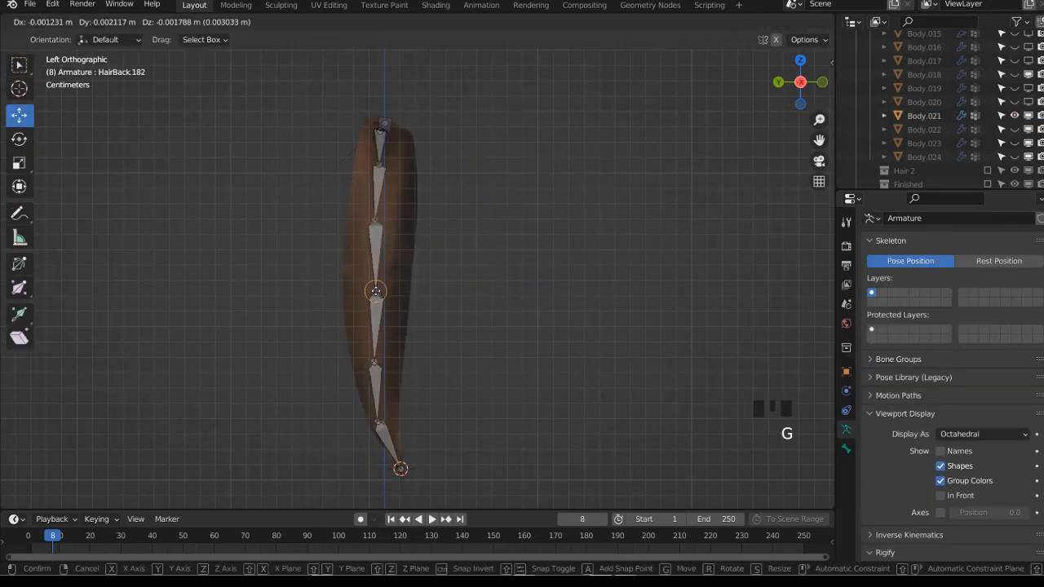
click(385, 292)
click(375, 225)
key(g)
click(378, 224)
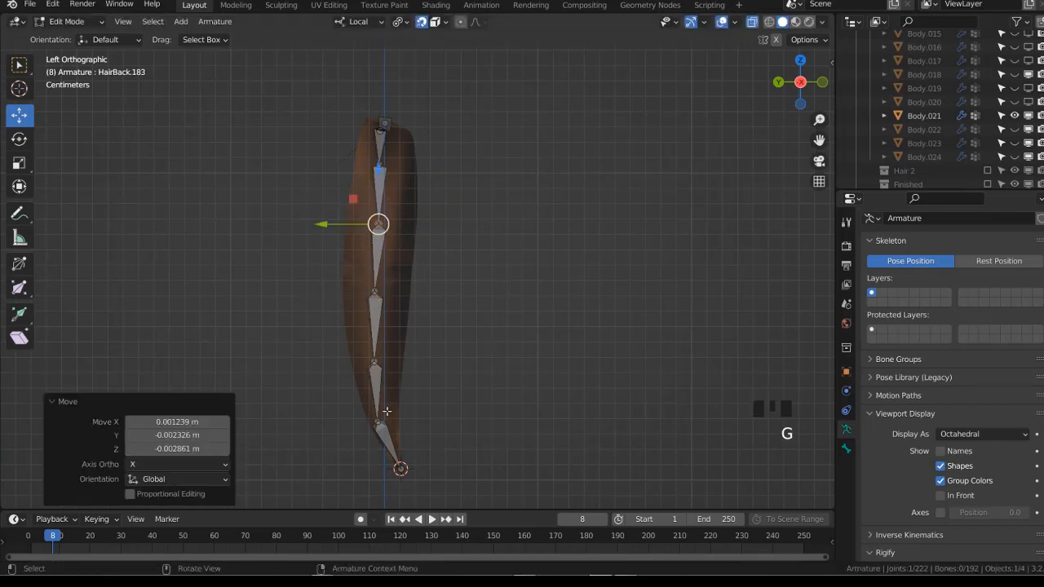
click(379, 421)
key(g)
click(383, 419)
Save the file, hide Body.021 and show Body.022 in Object Mode
scroll(486, 298, down, 3)
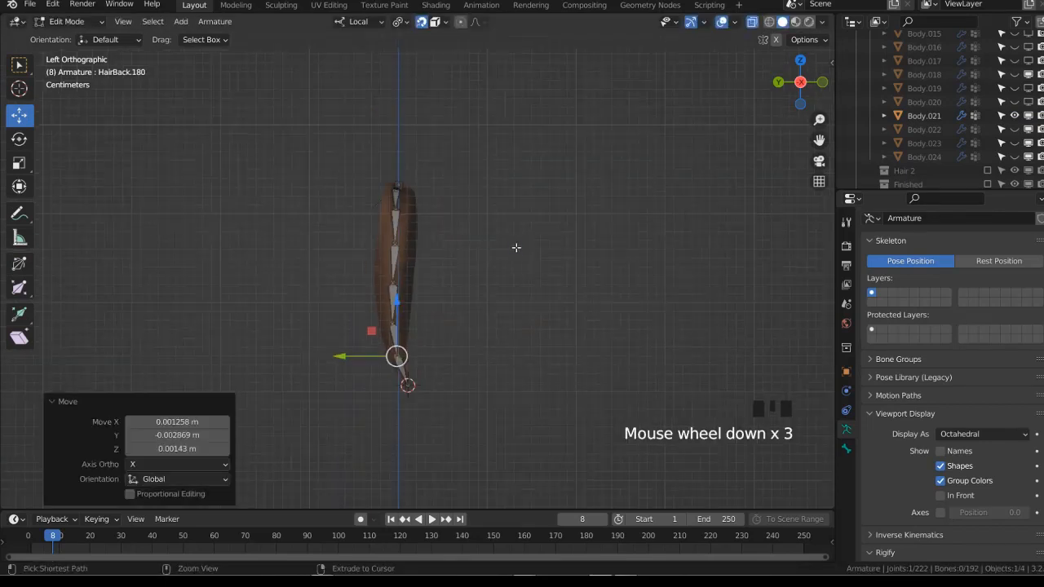
key(ctrl+s)
key(ctrl+Tab)
key(Left)
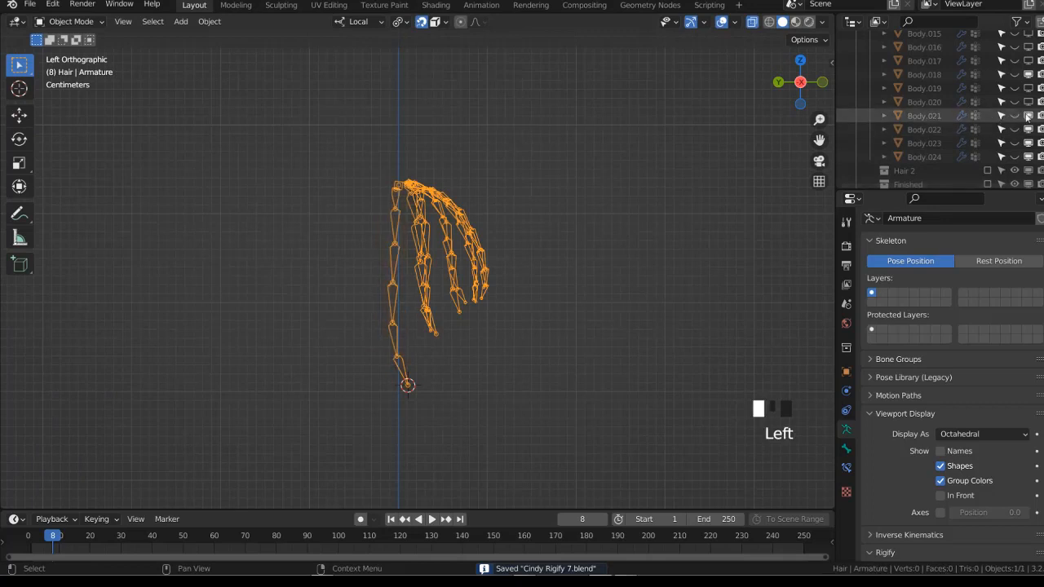
key(Left)
click(948, 130)
scroll(471, 231, up, 3)
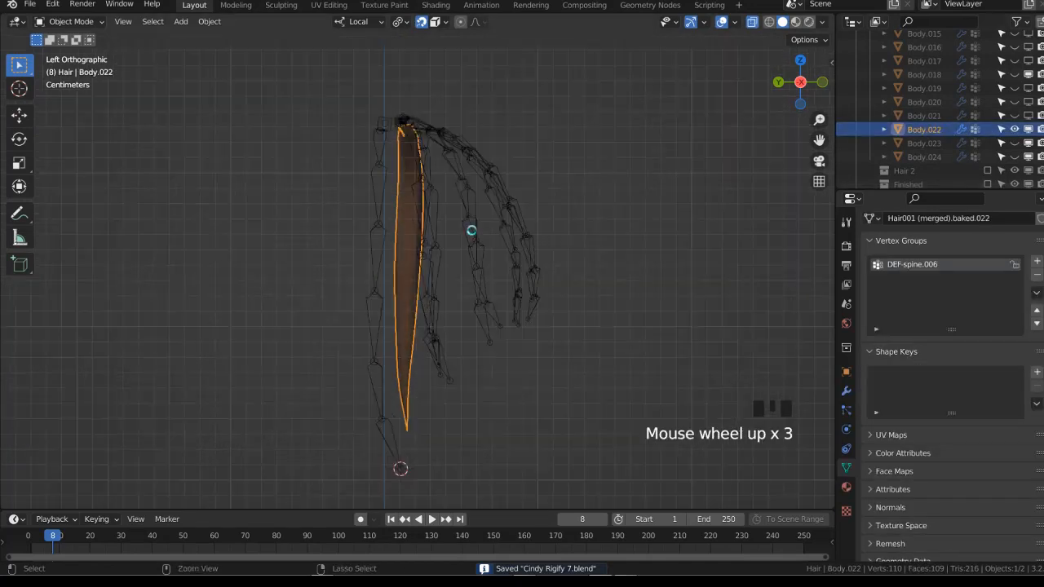
Turn off Deform on all bones of the Body.021 chain and return the armature to Edit Mode
click(429, 252)
middle_drag(430, 252, 460, 221)
key(Tab)
scroll(492, 236, up, 1)
key(a)
key(ctrl+Tab)
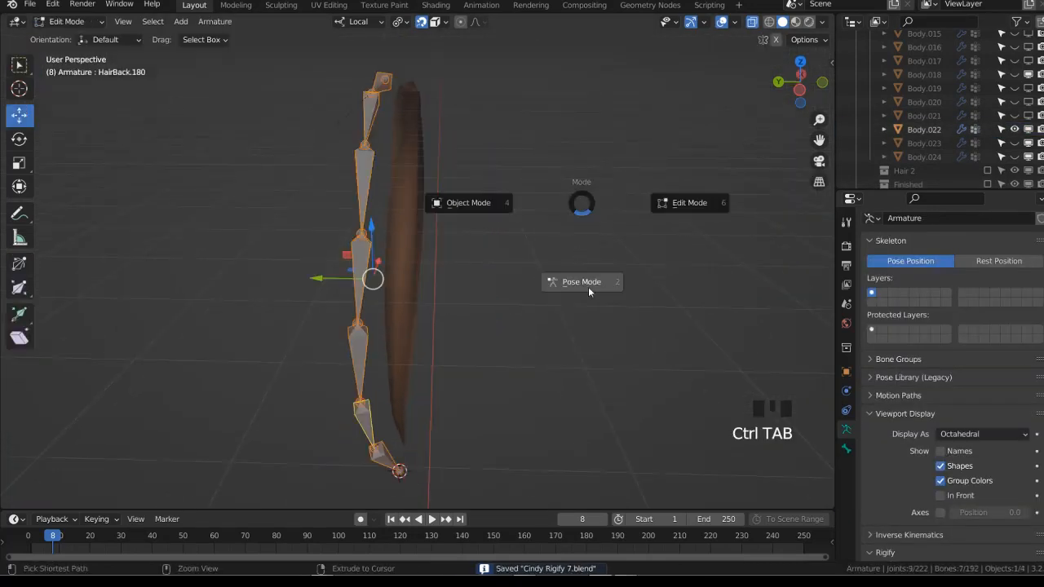
click(582, 283)
click(846, 451)
right_click(849, 463)
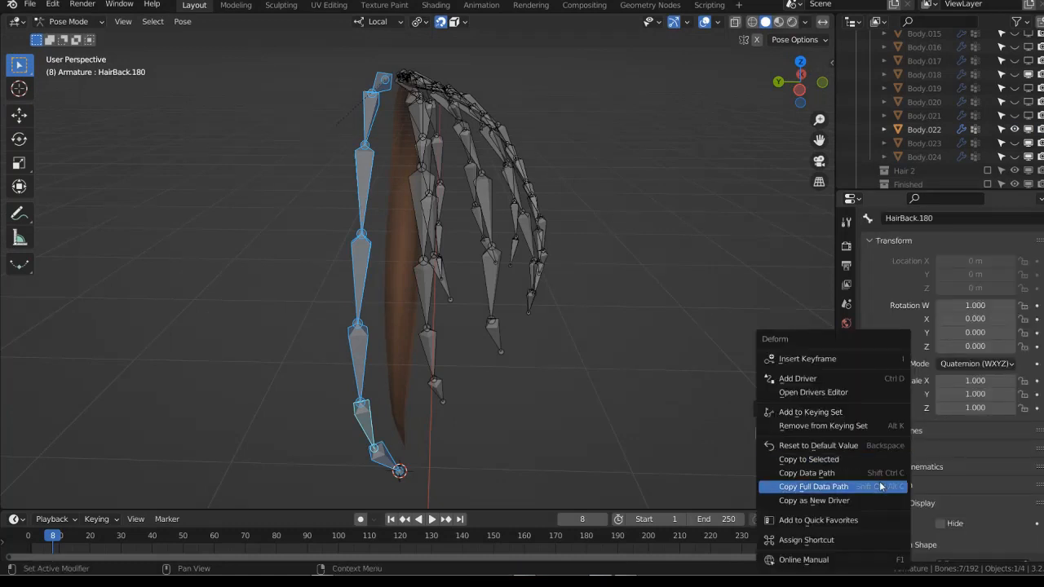
key(Tab)
Select the root end of the Body.022 mesh and place the 3D cursor there
scroll(427, 248, down, 2)
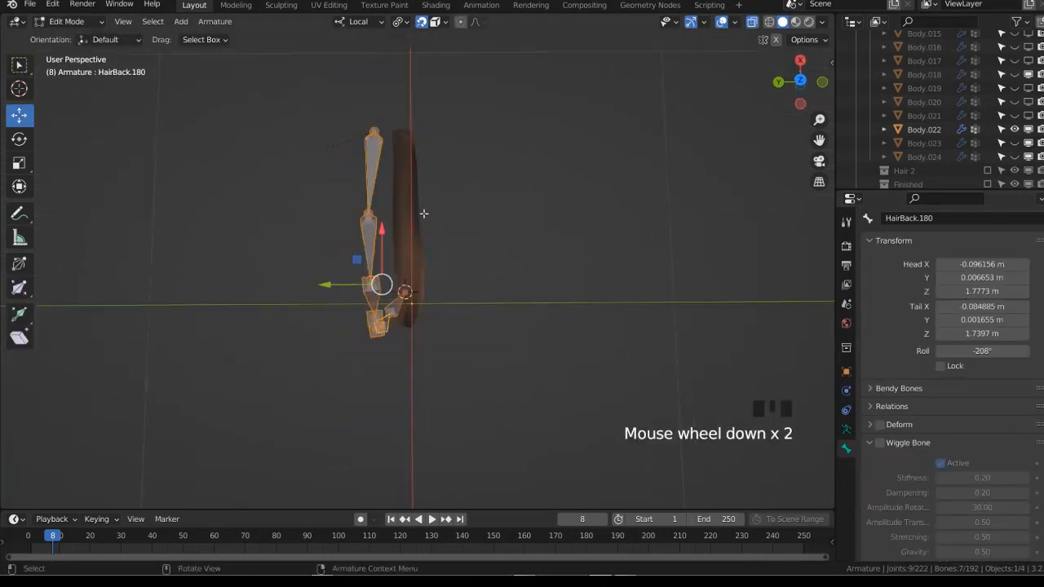
shift+middle_drag(420, 245, 427, 248)
key(ctrl+Tab)
click(427, 250)
key(Tab)
key(alt+z)
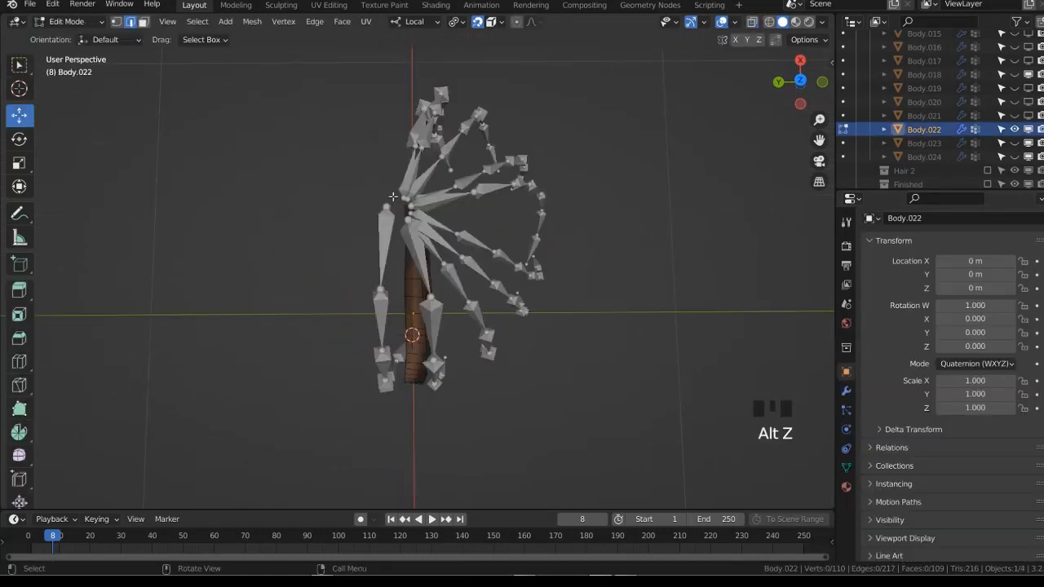
key(alt+z)
drag(391, 190, 441, 209)
key(shift+s)
click(400, 254)
Reopen the armature in Edit Mode and select the top bone of the Body.021 chain
key(Tab)
click(385, 254)
key(Tab)
click(384, 245)
key(shift+s)
click(420, 130)
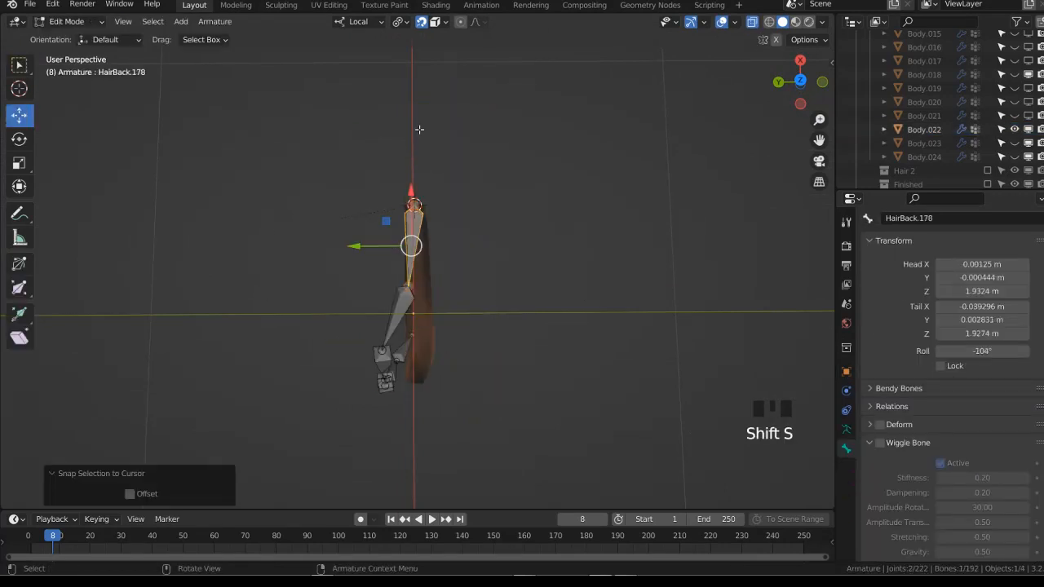
key(ctrl+z)
Duplicate the top bone of the Body.021 chain and snap the copy to the 3D cursor at Body.022's root
key(shift+d)
click(485, 235)
key(shift+s)
click(472, 102)
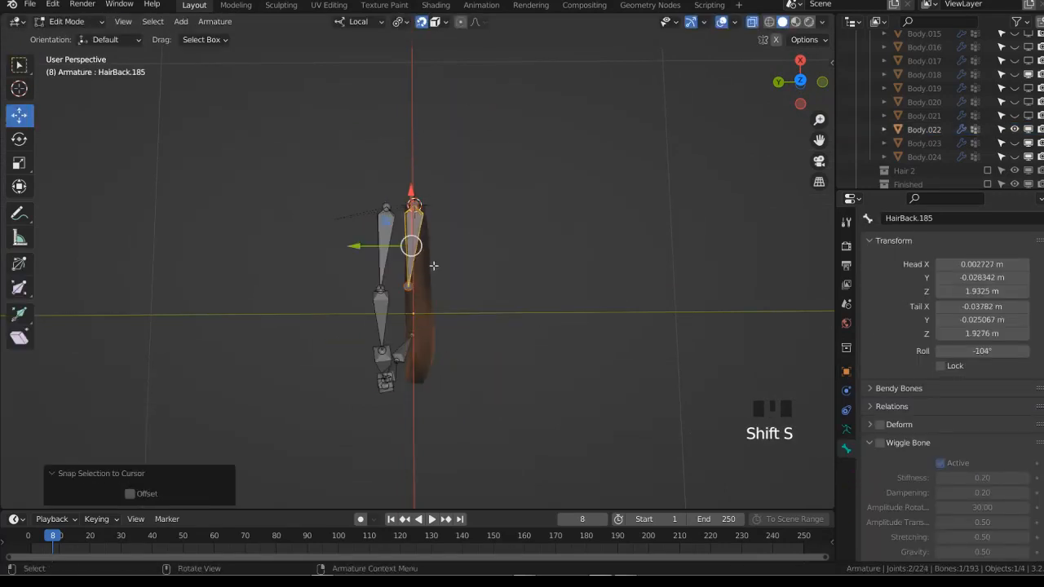
Select the tip of the Body.022 mesh and place the 3D cursor there
key(Tab)
click(427, 304)
key(Tab)
key(alt+z)
click(422, 406)
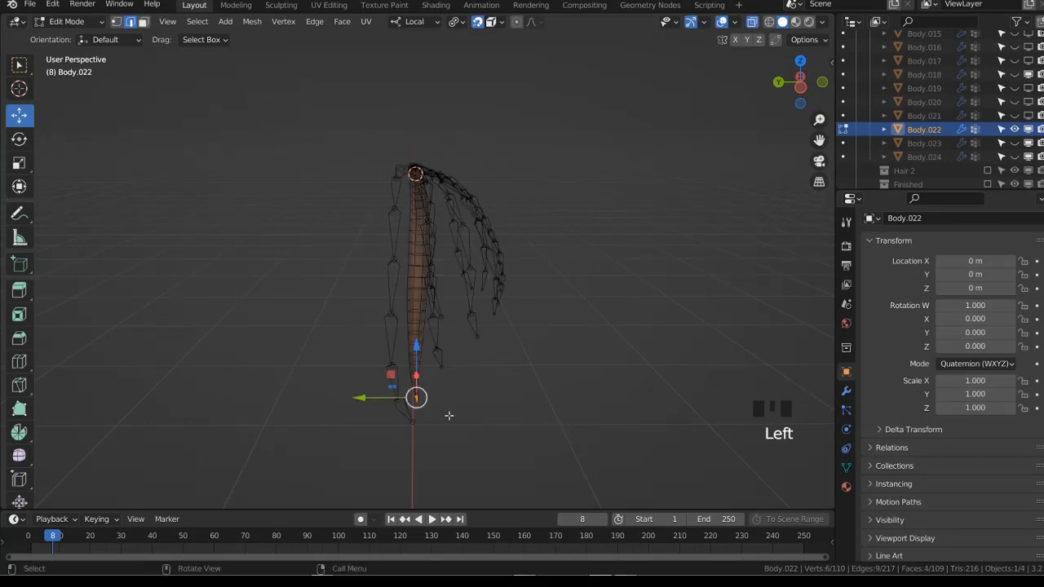
Snap the tail joint of the duplicated bone to the 3D cursor at Body.022's tip
key(Tab)
click(460, 274)
key(Tab)
middle_drag(447, 207, 445, 253)
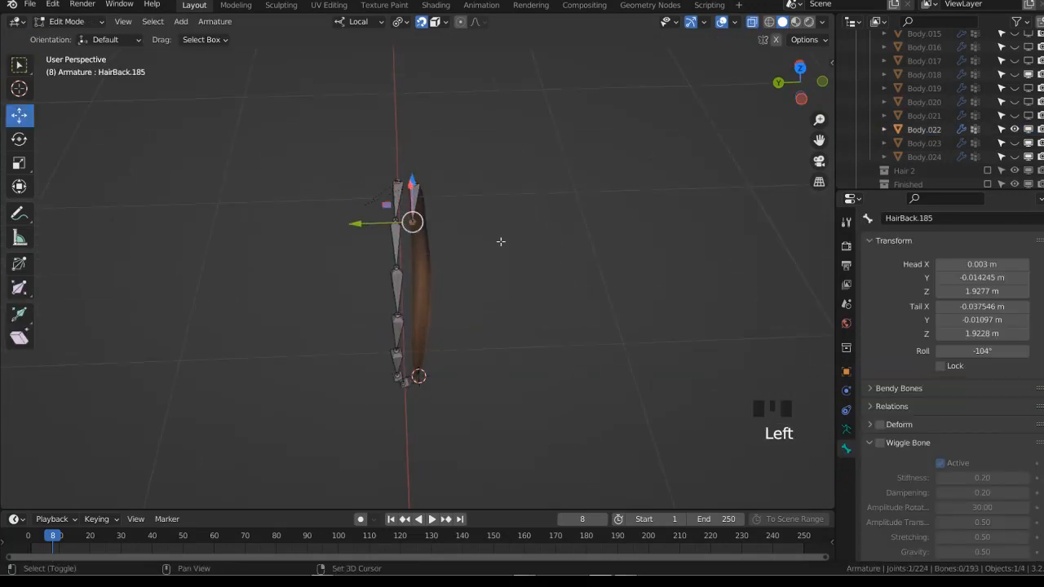
key(shift+s)
click(493, 151)
Hide all bones except the new Body.022 bone and subdivide it with 6 cuts
click(431, 263)
key(shift+h)
right_click(514, 259)
click(514, 258)
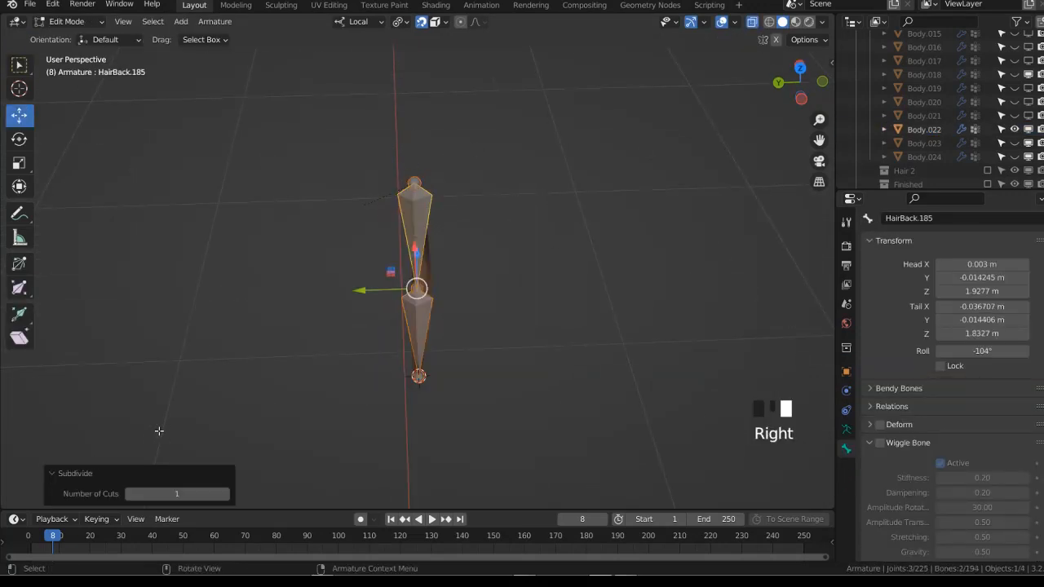
text(6)
key(Return)
From the front view, move the three lowest inner joints of the new chain onto the lower part of Body.022
key(KP_3)
key(KP_1)
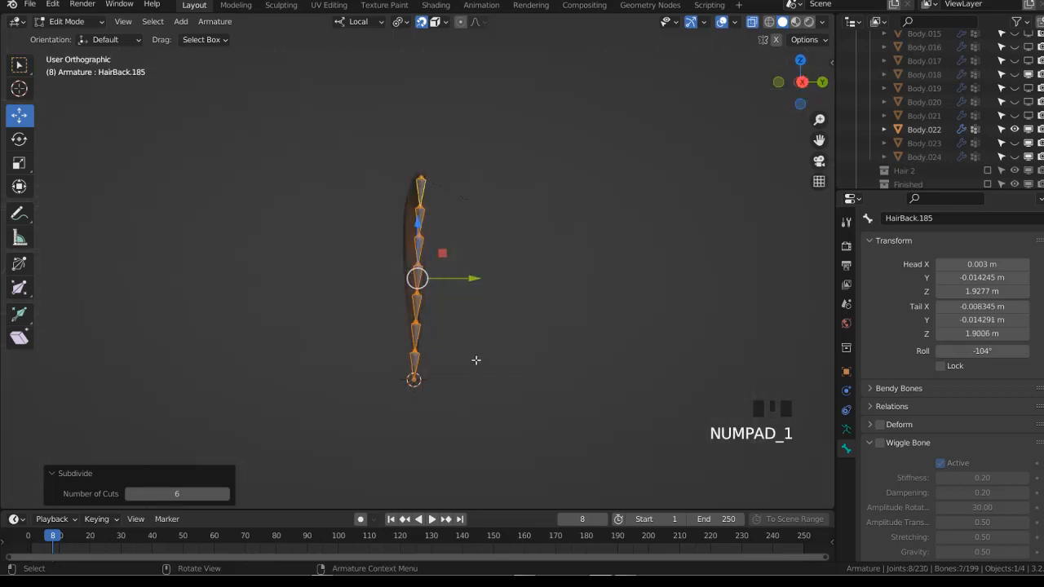
scroll(476, 359, up, 2)
key(g)
click(315, 389)
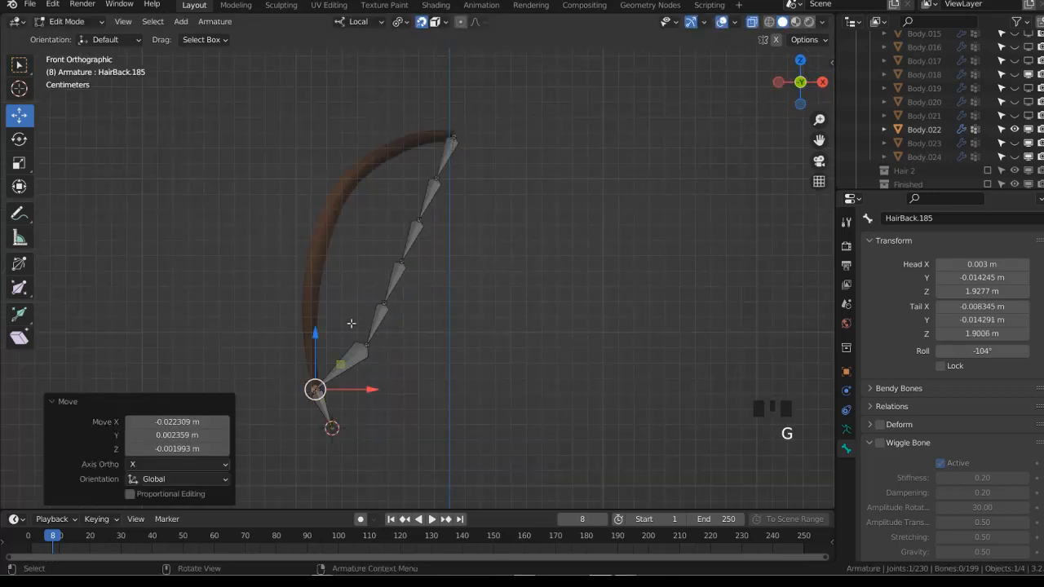
key(g)
click(389, 282)
key(g)
click(311, 283)
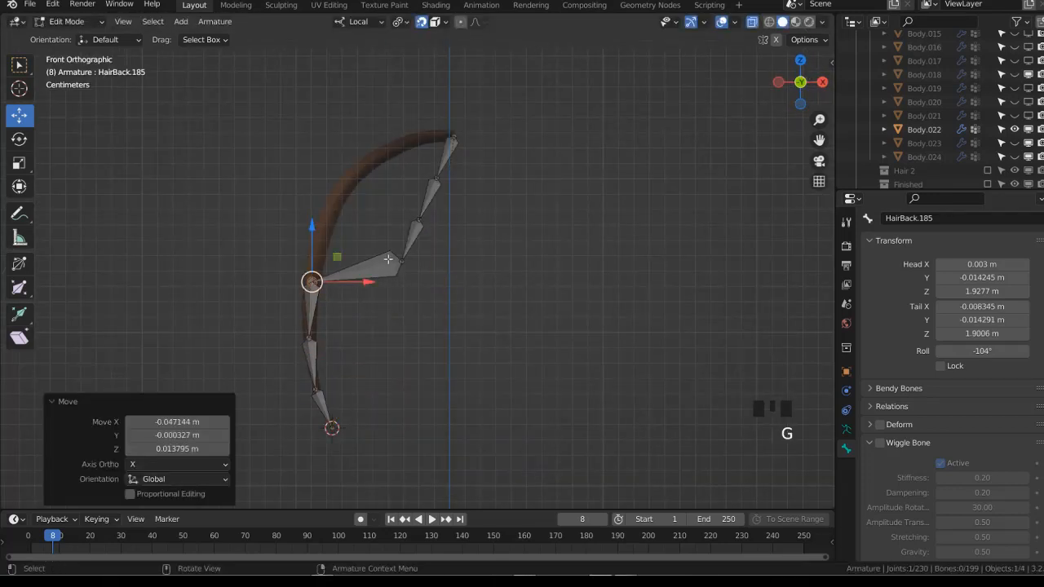
Move the three remaining inner joints of the new chain onto the upper curve of Body.022
key(g)
click(420, 219)
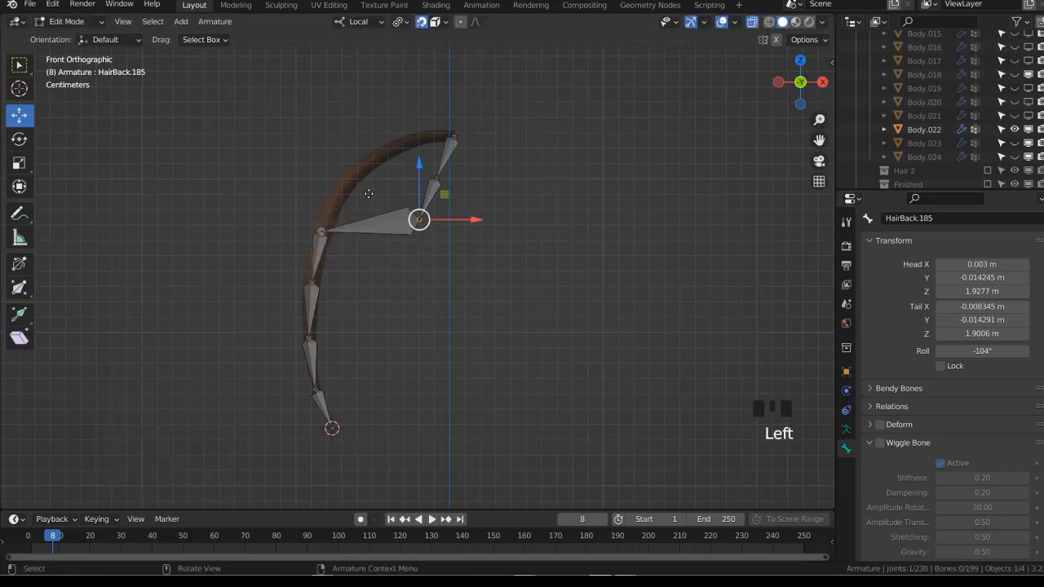
key(g)
click(350, 177)
key(g)
click(399, 148)
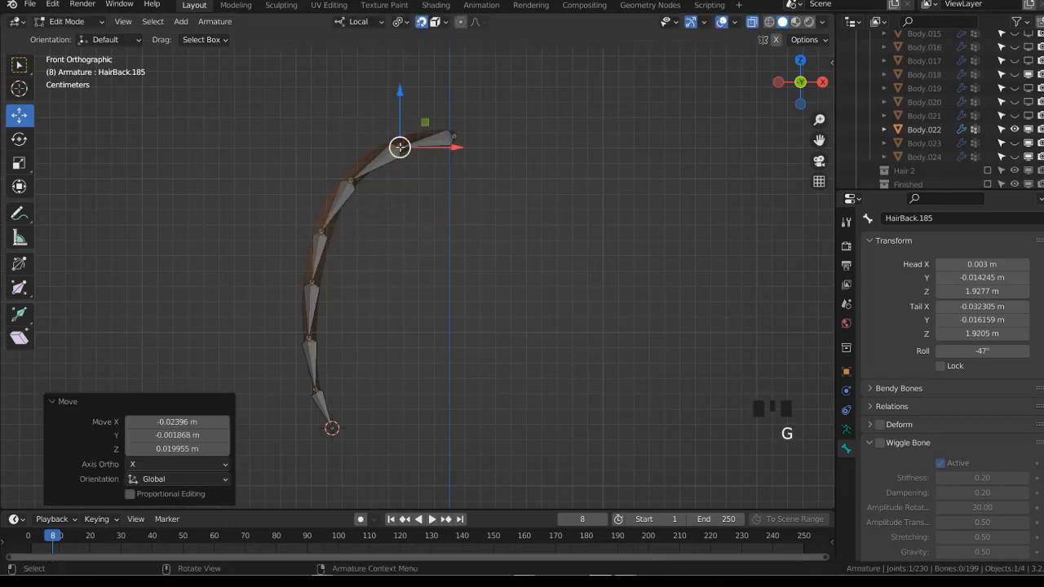
Enable Deform on all bones of the Body.022 chain in Pose Mode
key(a)
key(ctrl+Tab)
click(419, 242)
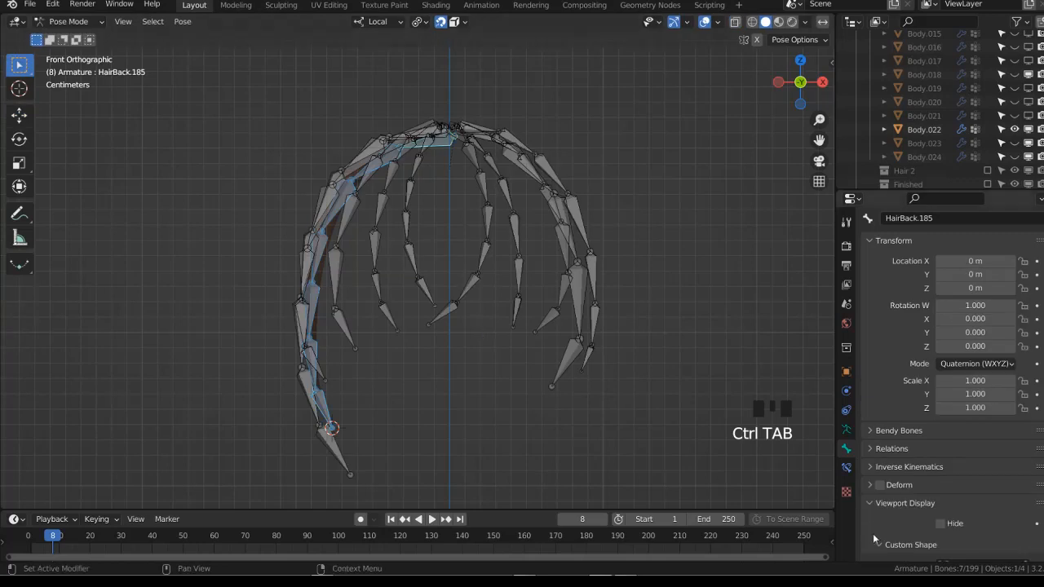
right_click(881, 487)
Remove the DEF-spine.006 vertex group from Body.022 and parent the strand to the armature with Armature Deform
key(ctrl+Tab)
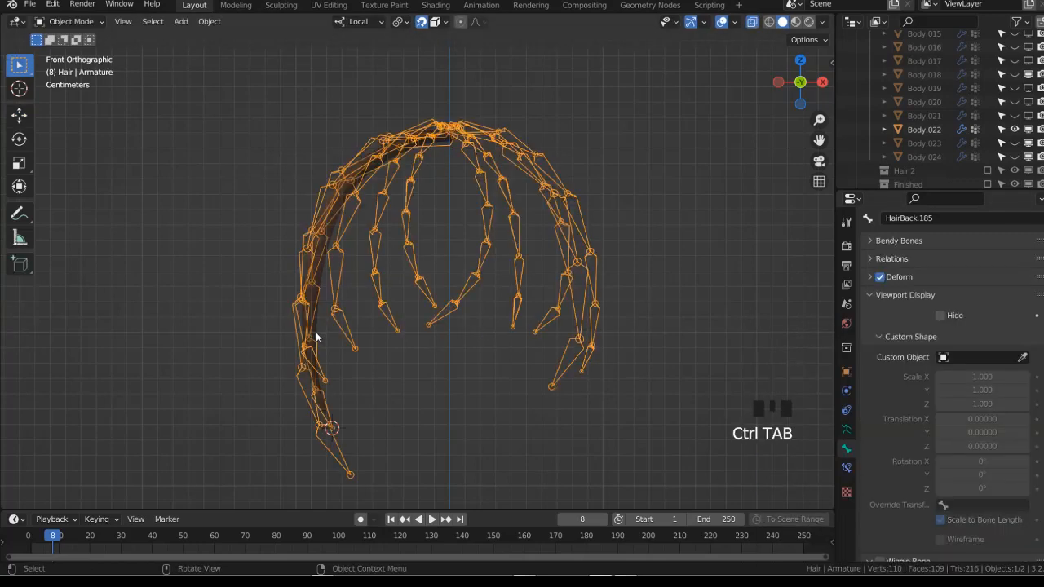
click(316, 332)
click(847, 467)
click(1037, 275)
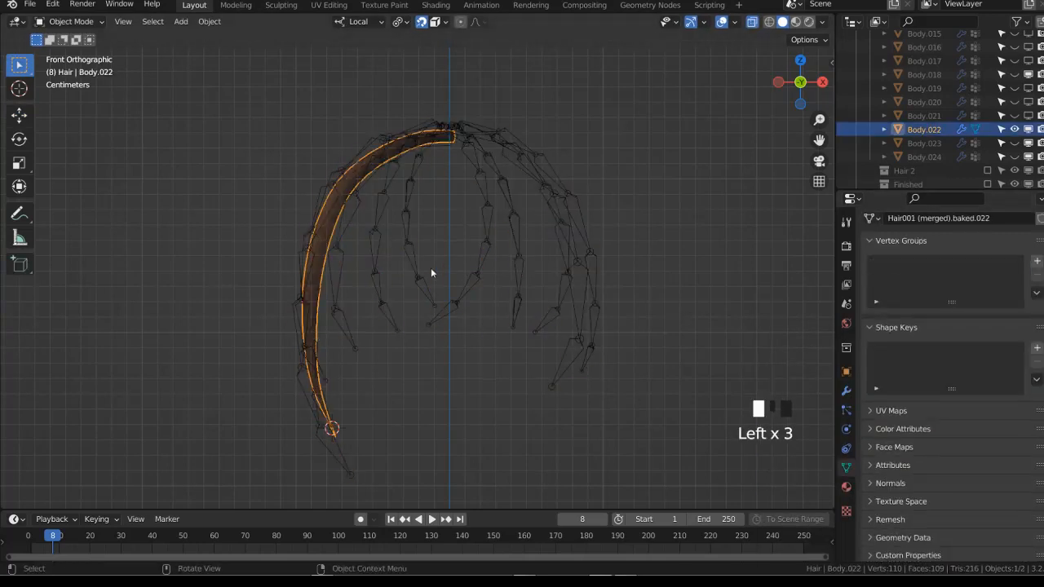
shift+click(419, 275)
key(ctrl+p)
click(412, 257)
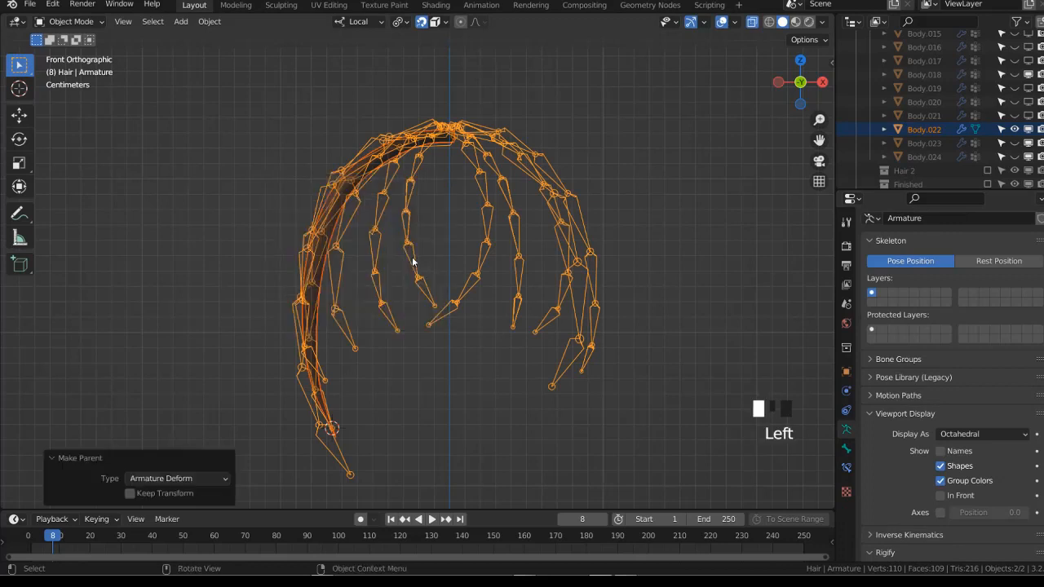
Put Body.022 into Weight Paint mode and assign automatic weights from the chain's bones
shift+click(327, 291)
key(ctrl+Tab)
middle_drag(380, 196, 321, 49)
click(187, 22)
click(228, 35)
From the front view, rotate the Body.022 chain upward and outward to test its weights
key(KP_1)
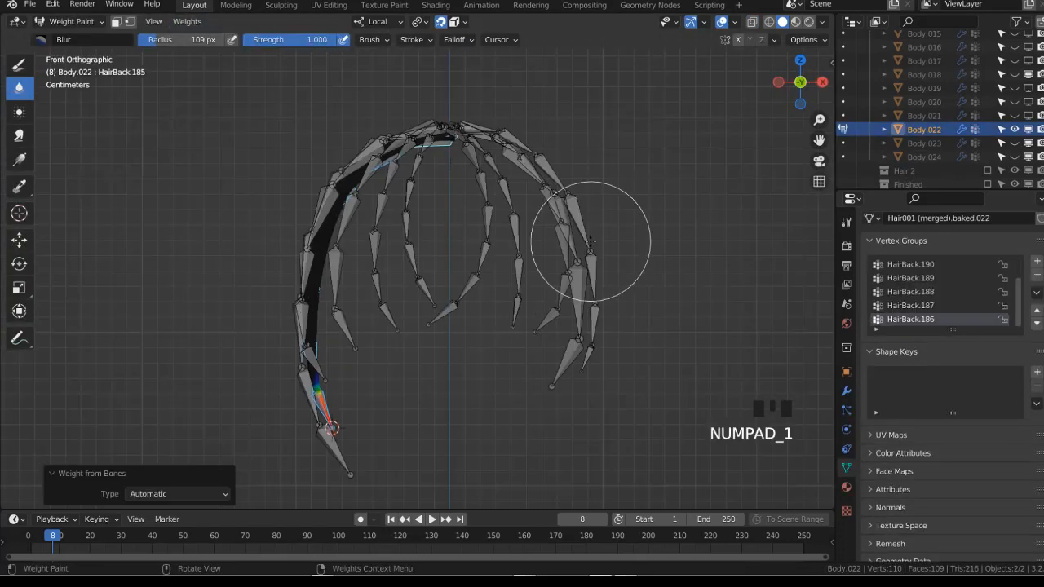
key(r)
click(589, 266)
Turn off Deform on all bones of the Body.022 chain in Pose Mode
key(ctrl+Tab)
click(402, 259)
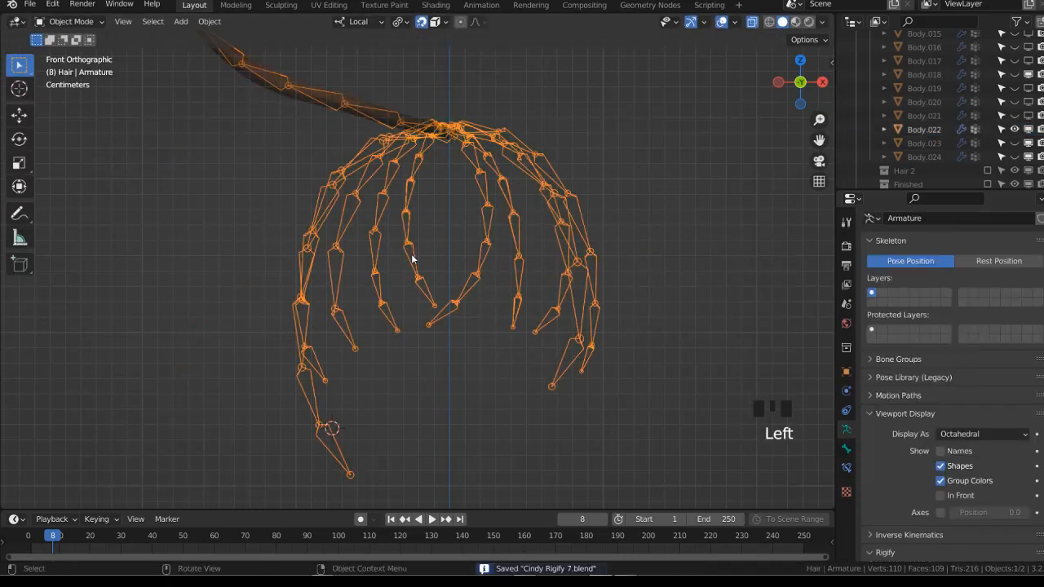
key(ctrl+Tab)
click(847, 448)
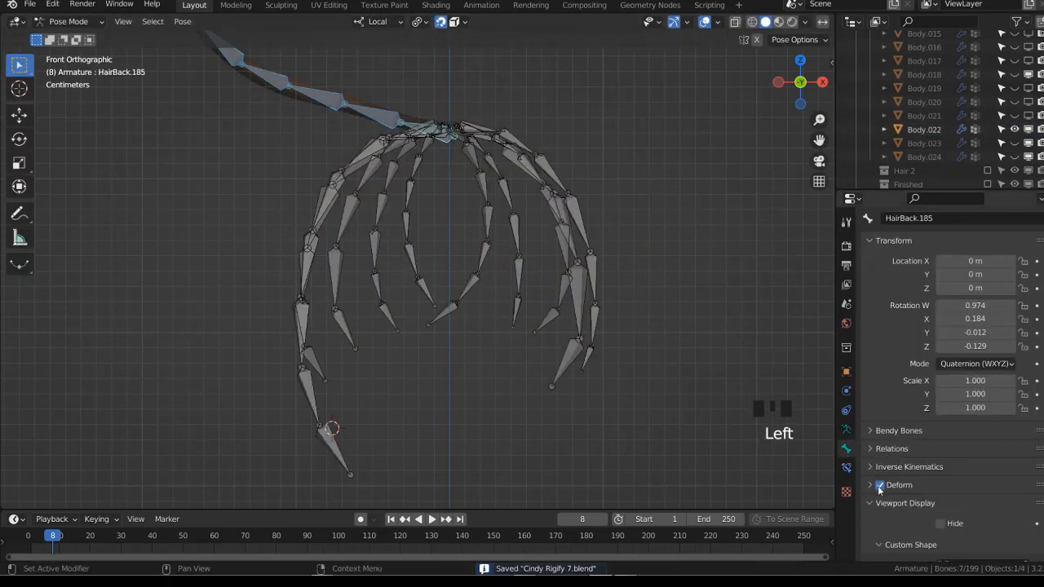
click(879, 488)
right_click(879, 488)
click(850, 459)
Return to Object Mode, hide Body.022 and show Body.023
key(ctrl+Tab)
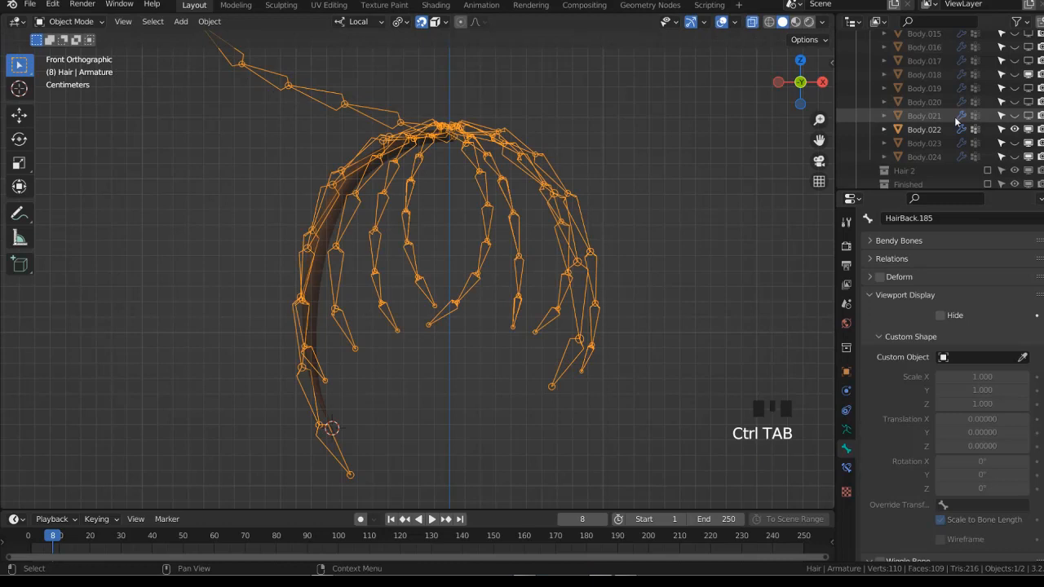
click(1015, 129)
click(1015, 129)
click(1015, 143)
click(1028, 129)
click(922, 145)
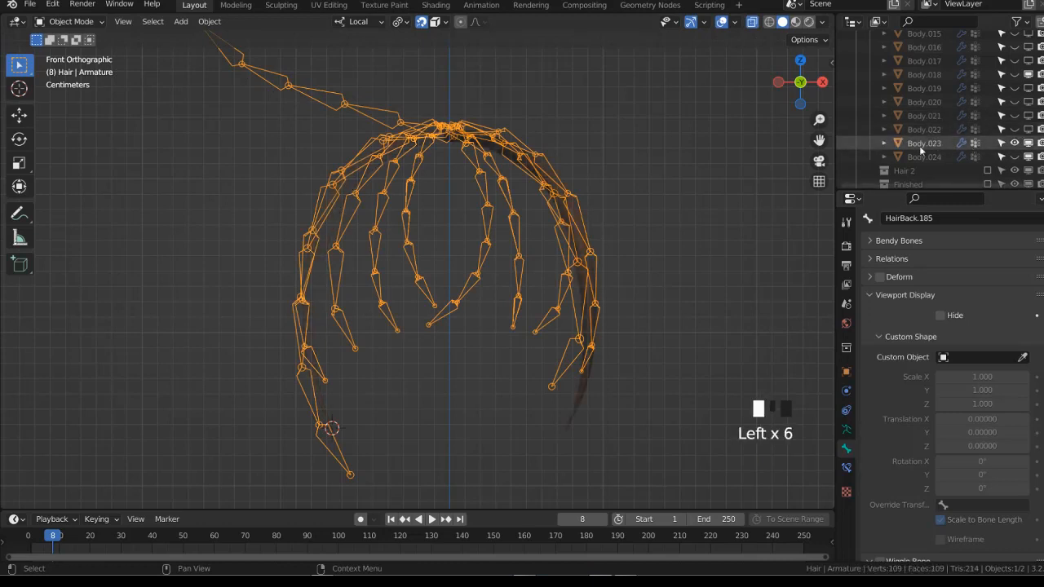
Orbit to an angled view of Body.023 and save the blend file
click(547, 245)
click(561, 247)
middle_drag(563, 249, 496, 302)
scroll(514, 290, up, 2)
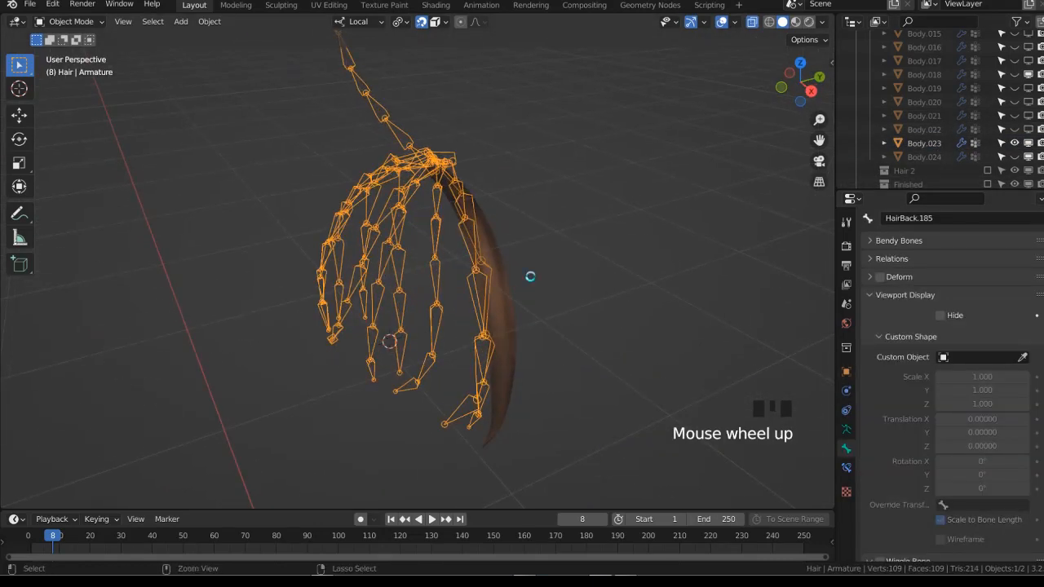
key(ctrl+s)
Duplicate the root bone of the Body.022 chain, place it in empty space beside Body.023 and hide the unselected bones in Edit Mode
key(ctrl+Tab)
middle_drag(494, 249, 487, 279)
key(Tab)
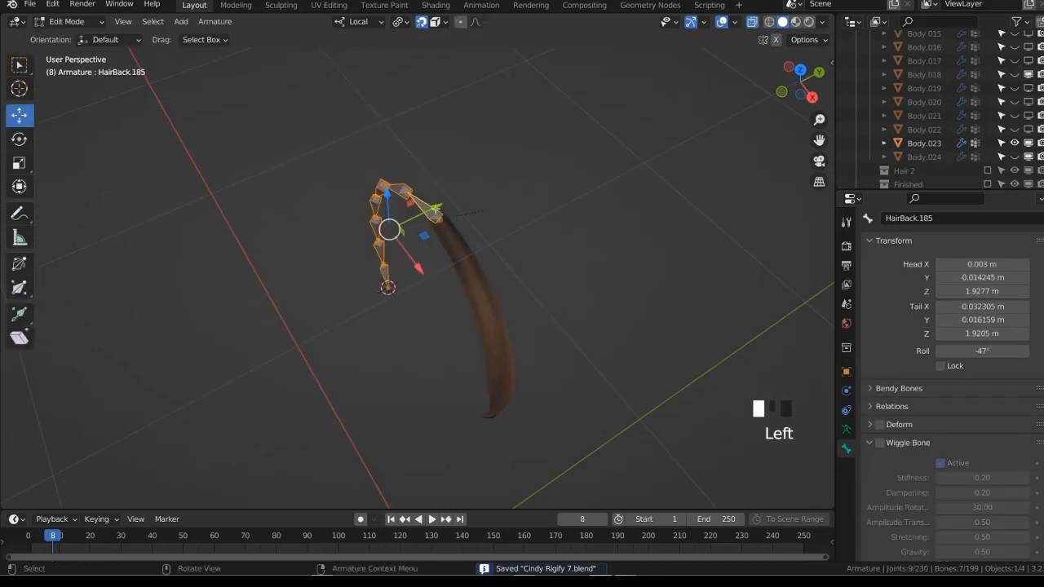
key(shift+d)
click(538, 233)
key(shift+h)
key(ctrl+Tab)
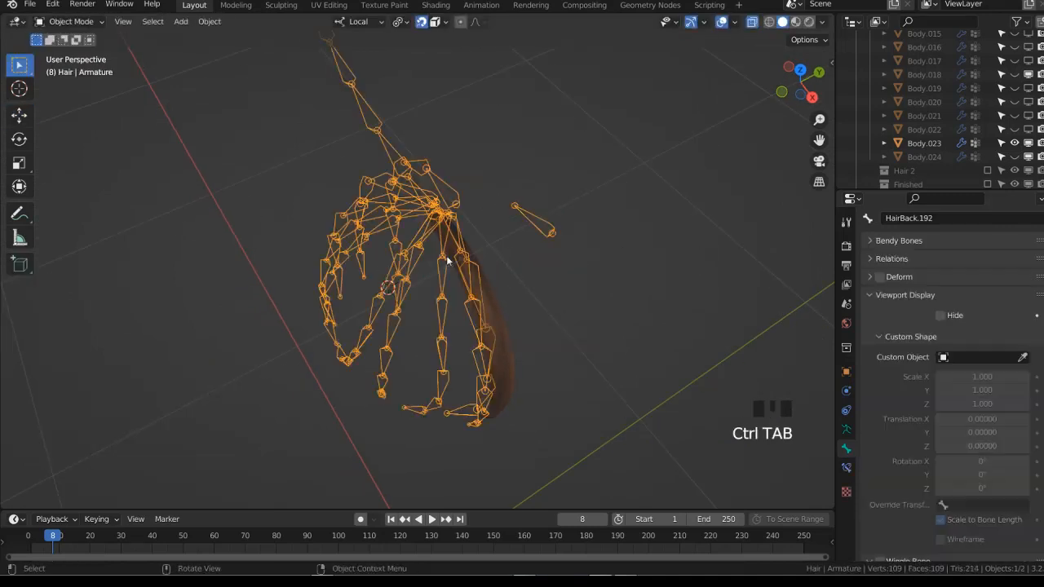
Select Body.023 and enter Edit Mode with the geometry at its root end selected
click(471, 256)
key(Tab)
middle_drag(470, 256, 409, 219)
key(alt+z)
key(alt+z)
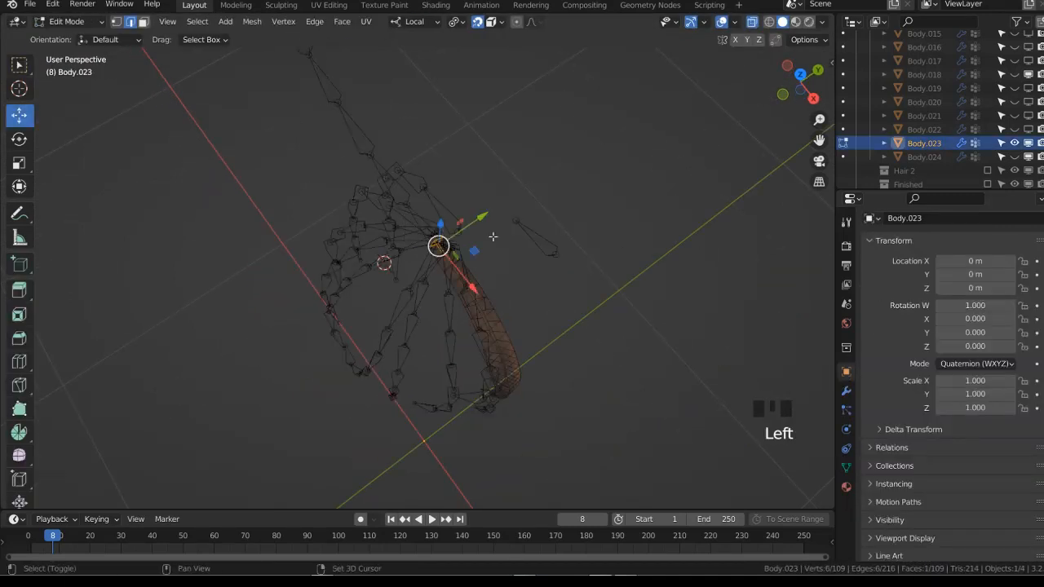
key(Tab)
click(547, 253)
key(Tab)
key(Tab)
click(471, 291)
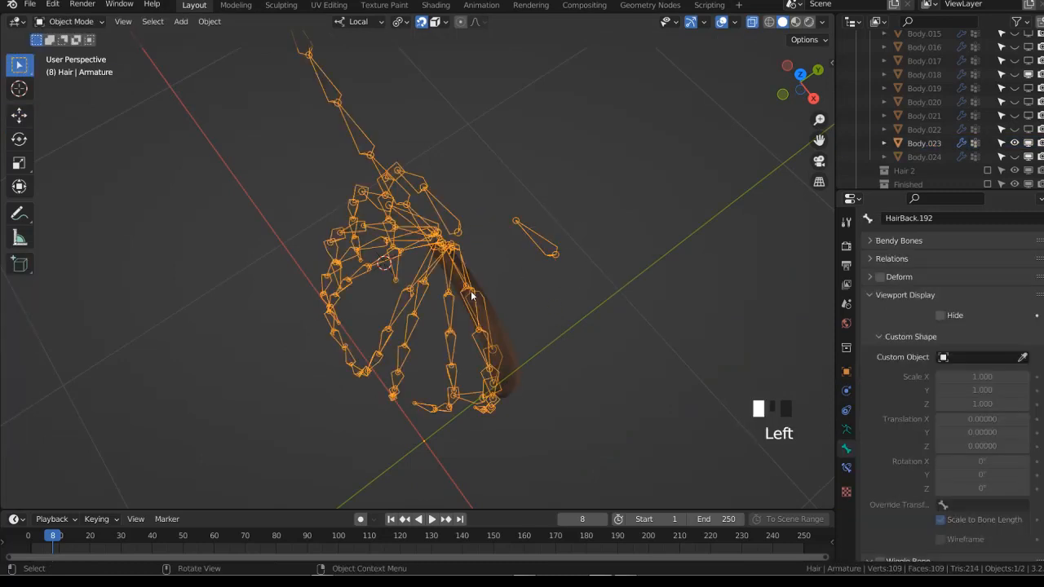
key(Tab)
key(shift+s)
click(471, 229)
key(Tab)
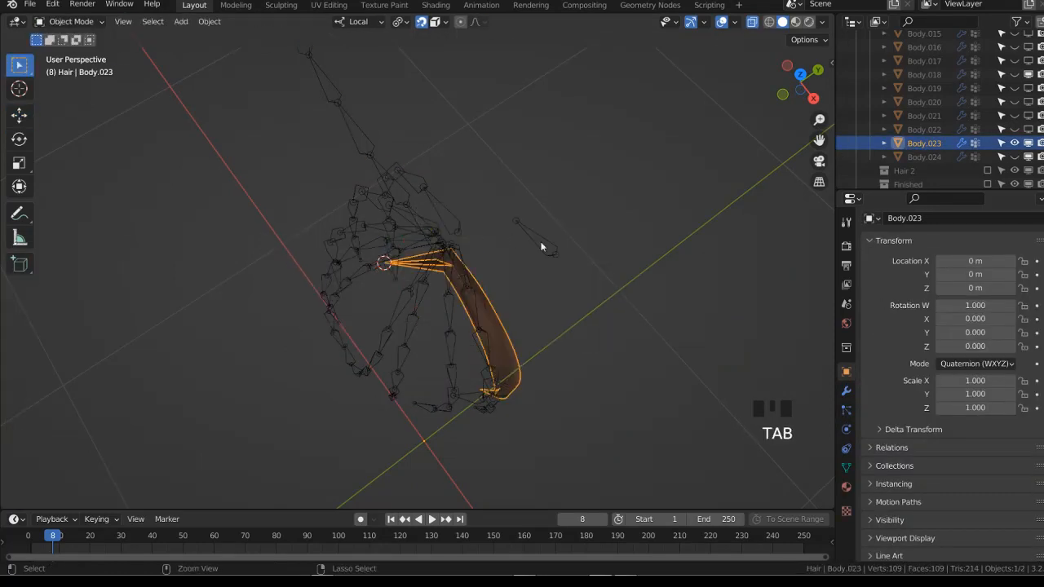
key(ctrl+z)
key(ctrl+z)
Snap the 3D cursor to the root of Body.023 and snap the duplicated bone's head onto it
key(shift+s)
click(545, 304)
key(Tab)
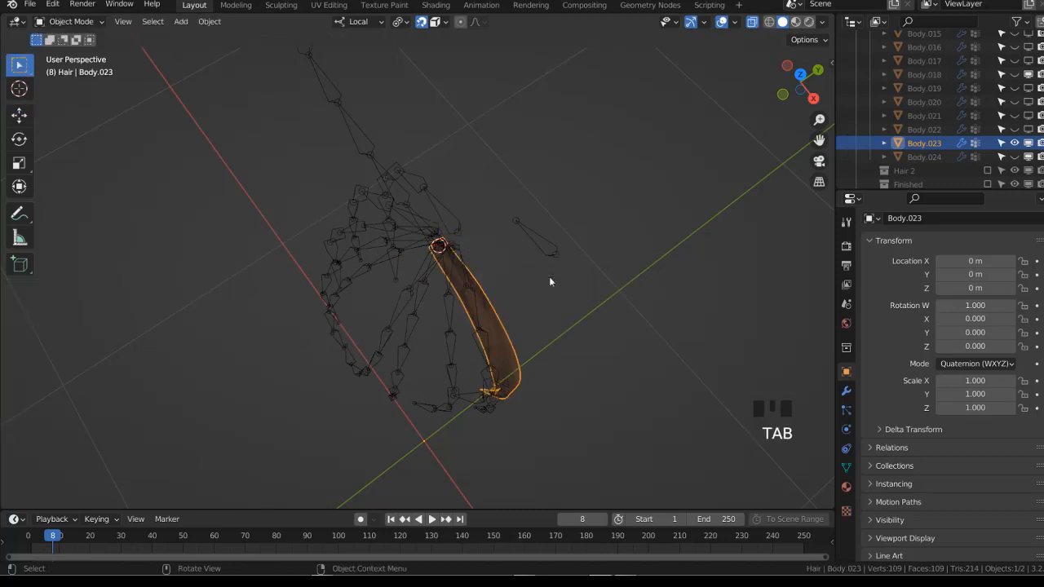
click(547, 245)
key(Tab)
key(shift+s)
click(615, 215)
Pull the bone's tail down beside the strand and snap the 3D cursor to the tip of Body.023
click(408, 213)
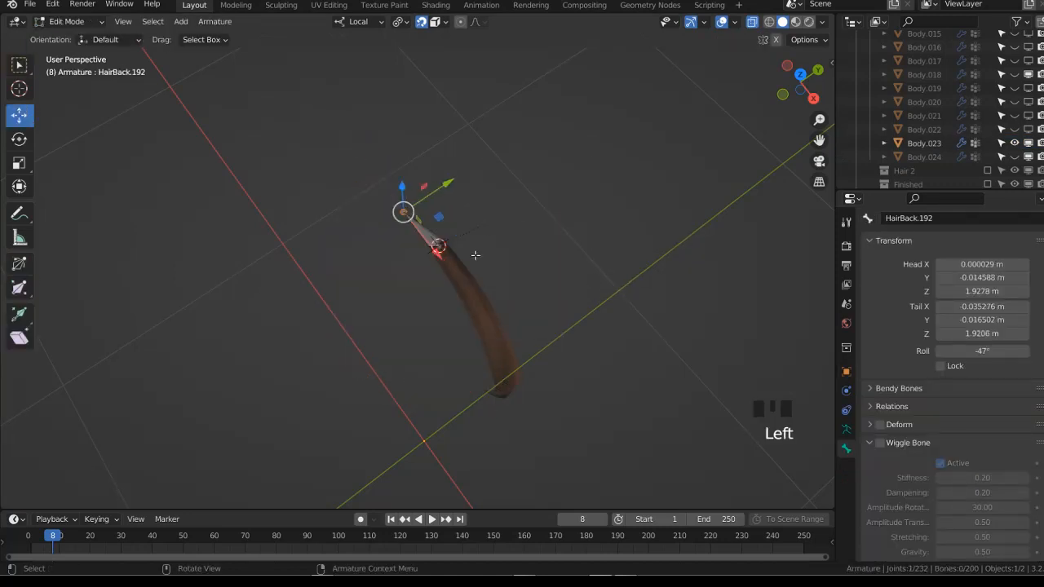
middle_drag(476, 253, 538, 199)
key(g)
click(673, 356)
key(Tab)
click(555, 333)
key(Tab)
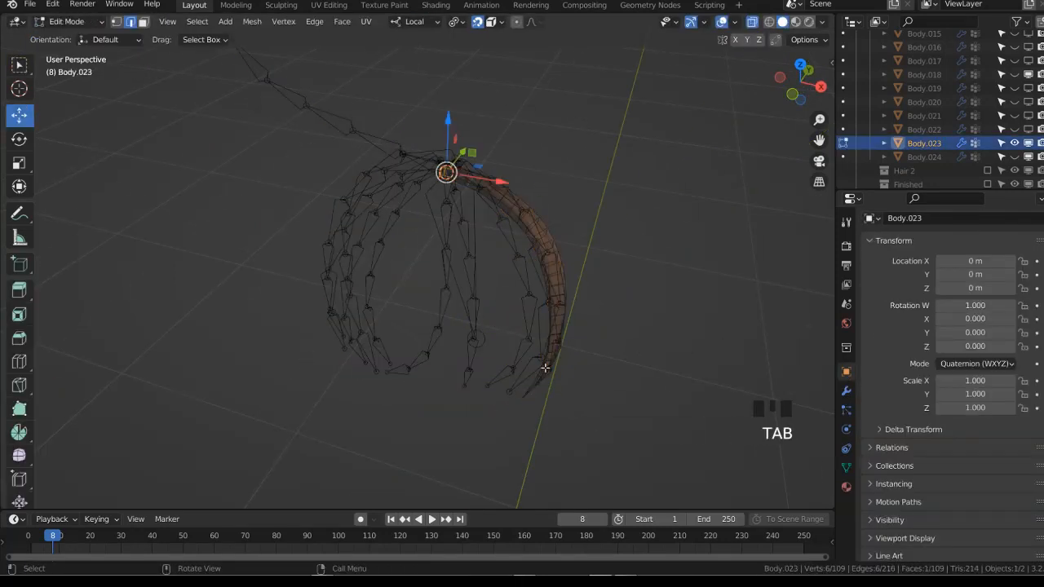
Snap the bone's tail to the 3D cursor and subdivide the bone with 6 cuts
key(Tab)
click(477, 363)
key(Tab)
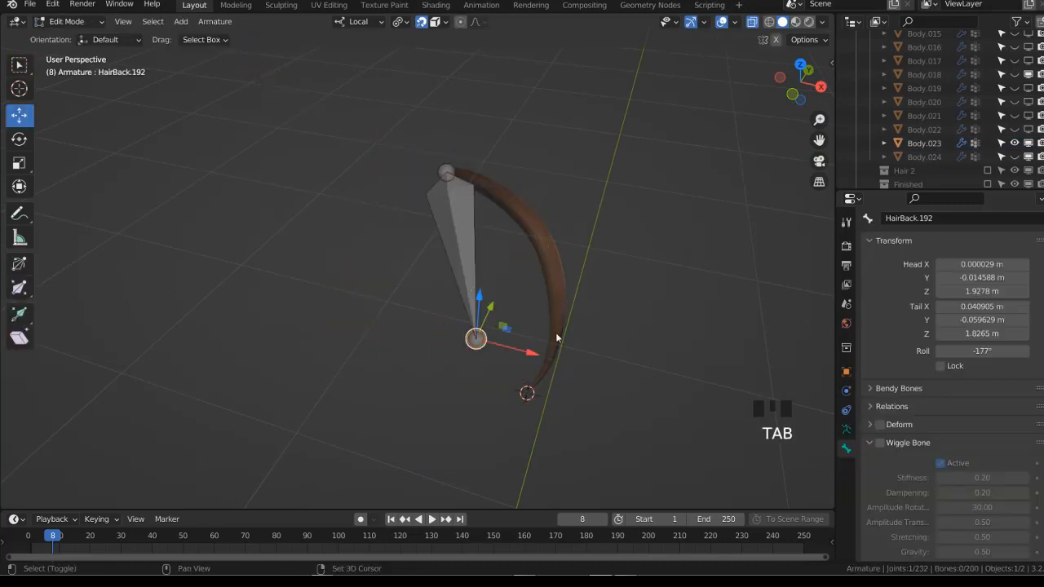
key(shift+s)
click(498, 265)
right_click(499, 265)
click(498, 265)
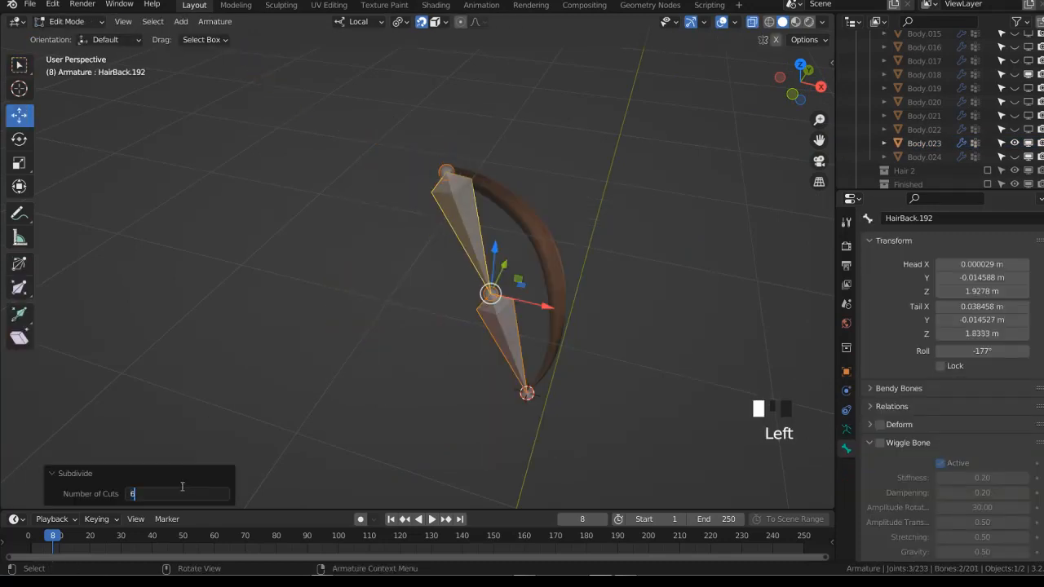
key(Return)
From the front view, move the first three joints below the chain's root onto the curve of Body.023
key(KP_1)
shift+middle_drag(489, 193, 444, 369)
click(409, 310)
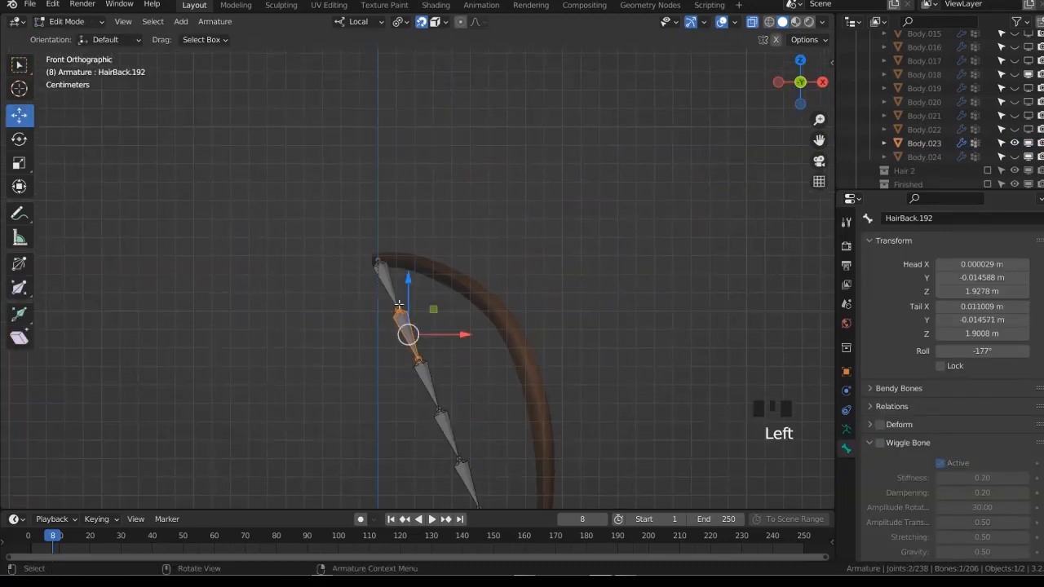
key(g)
click(434, 270)
click(416, 353)
key(g)
click(496, 315)
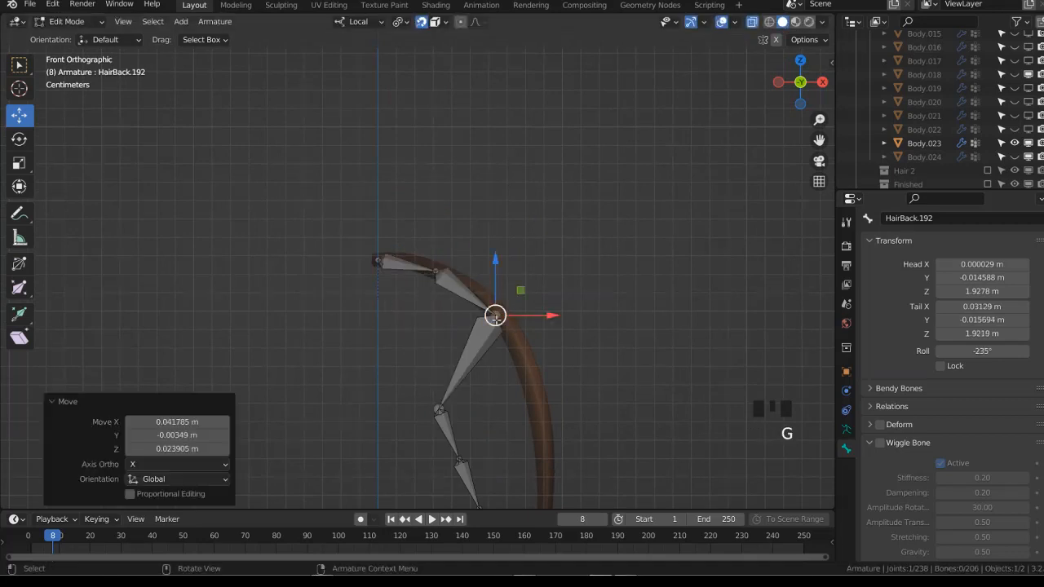
shift+middle_drag(495, 316, 456, 249)
key(g)
click(485, 329)
Move the remaining three joints above the tip onto the lower part of Body.023
shift+middle_drag(413, 379, 391, 311)
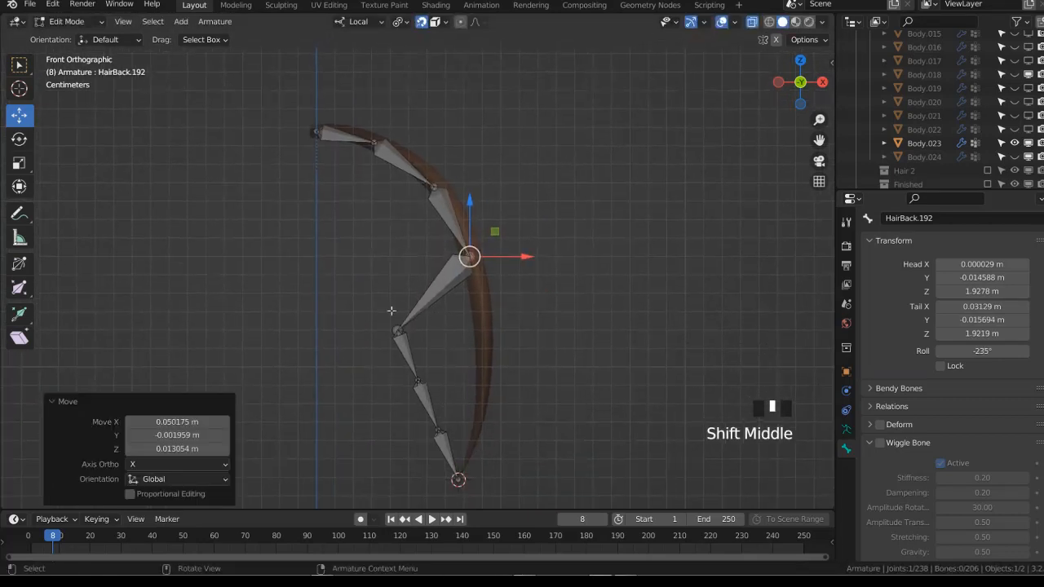
key(g)
click(402, 373)
click(417, 379)
key(g)
click(481, 374)
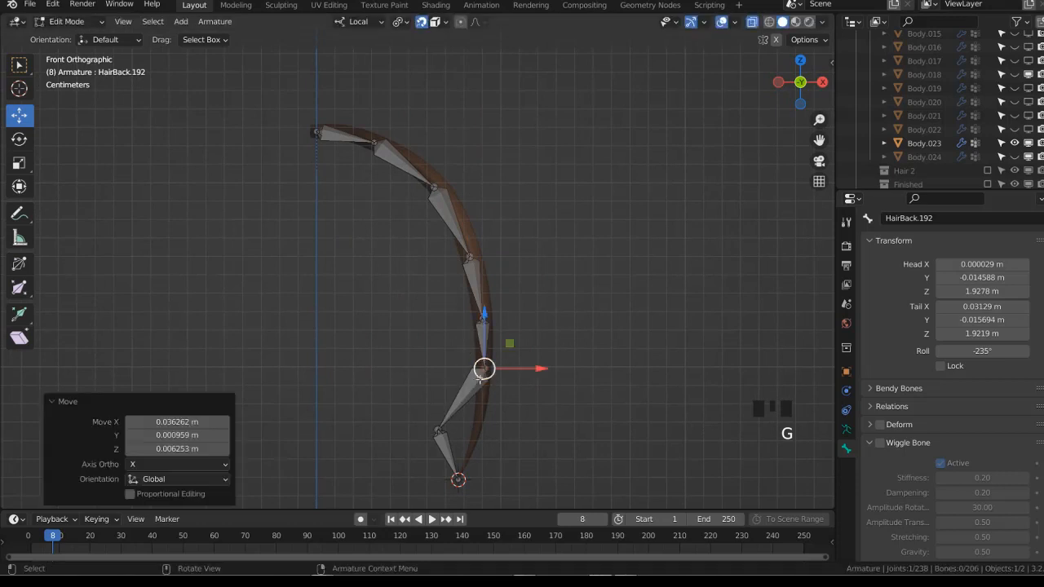
key(g)
click(478, 430)
Select the whole Body.023 chain and turn on Deform for all its bones in Pose Mode
scroll(478, 430, down, 4)
key(ctrl+Tab)
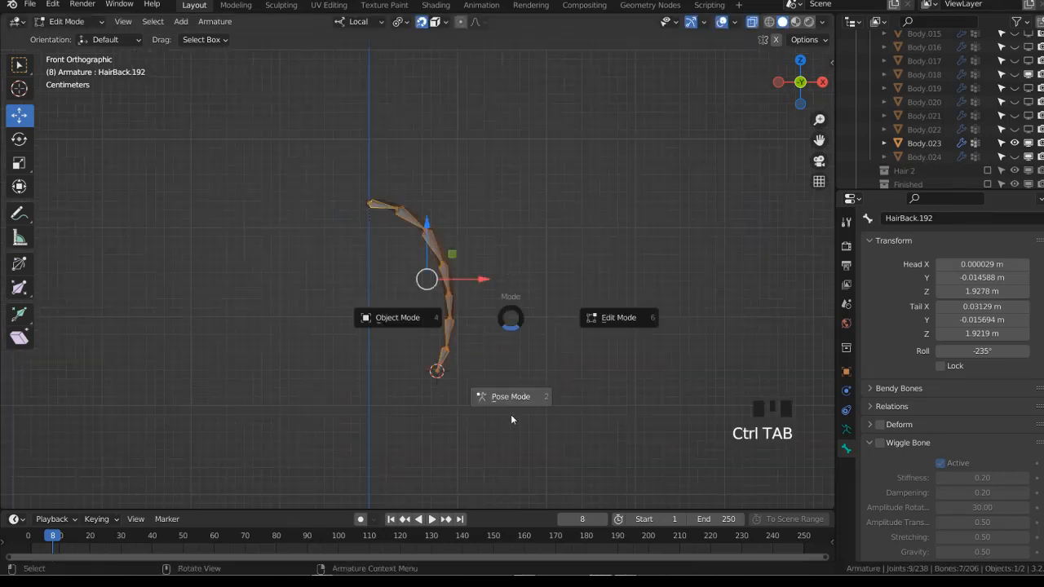
click(512, 418)
right_click(879, 486)
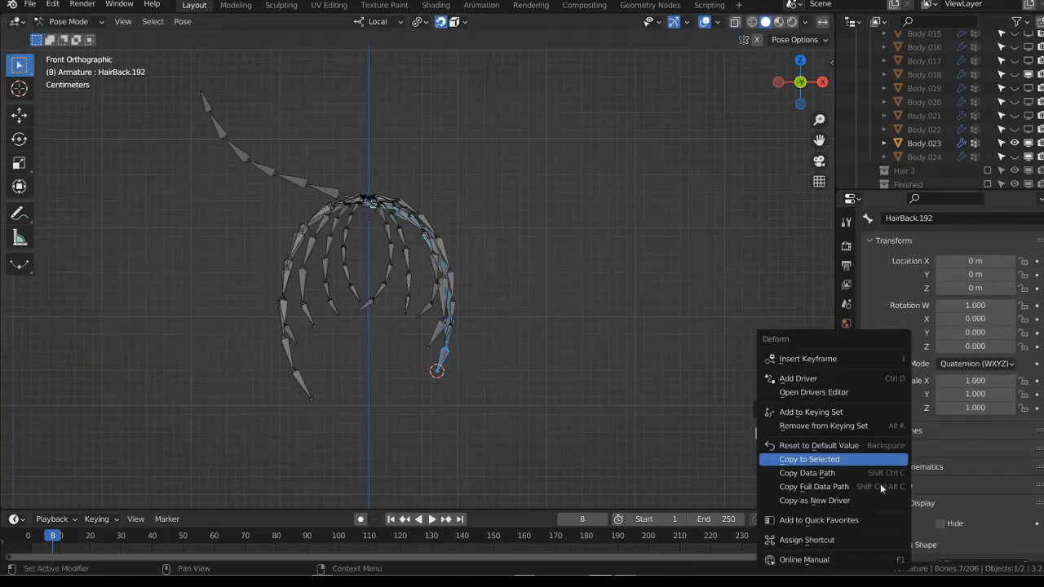
click(847, 465)
In Object Mode, remove Body.023's existing vertex groups and parent the strand to the armature
scroll(466, 317, up, 2)
key(ctrl+Tab)
click(472, 298)
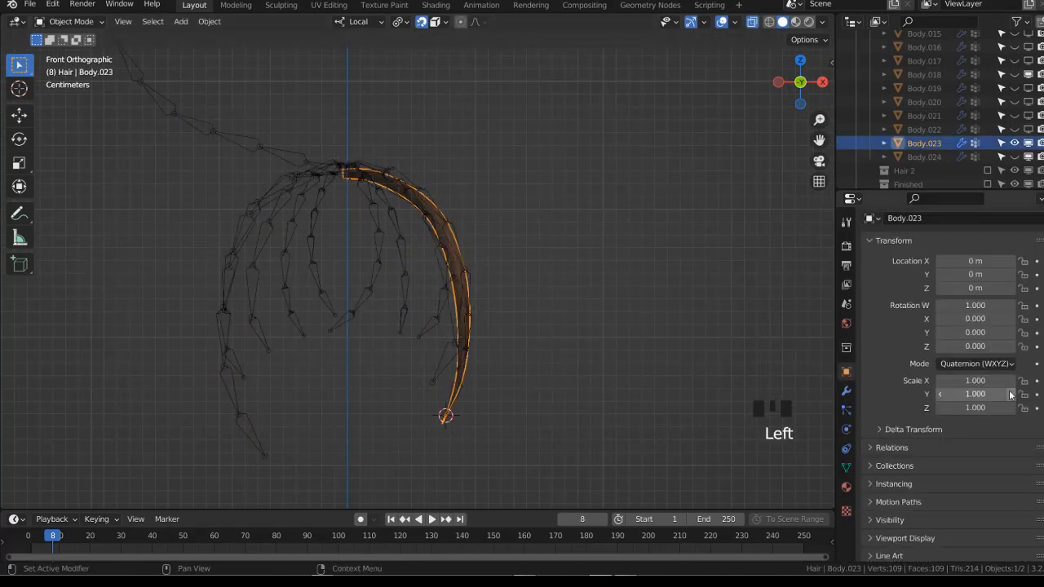
click(846, 465)
click(473, 325)
shift+click(429, 316)
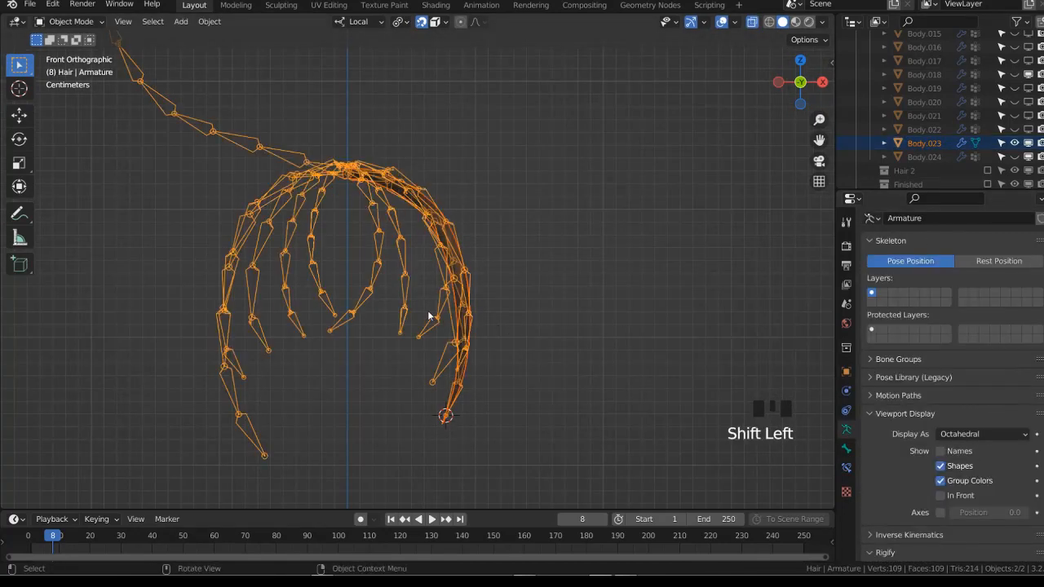
key(ctrl+p)
click(428, 309)
Put Body.023 into Weight Paint mode and assign automatic weights from the selected chain's bones
shift+click(508, 316)
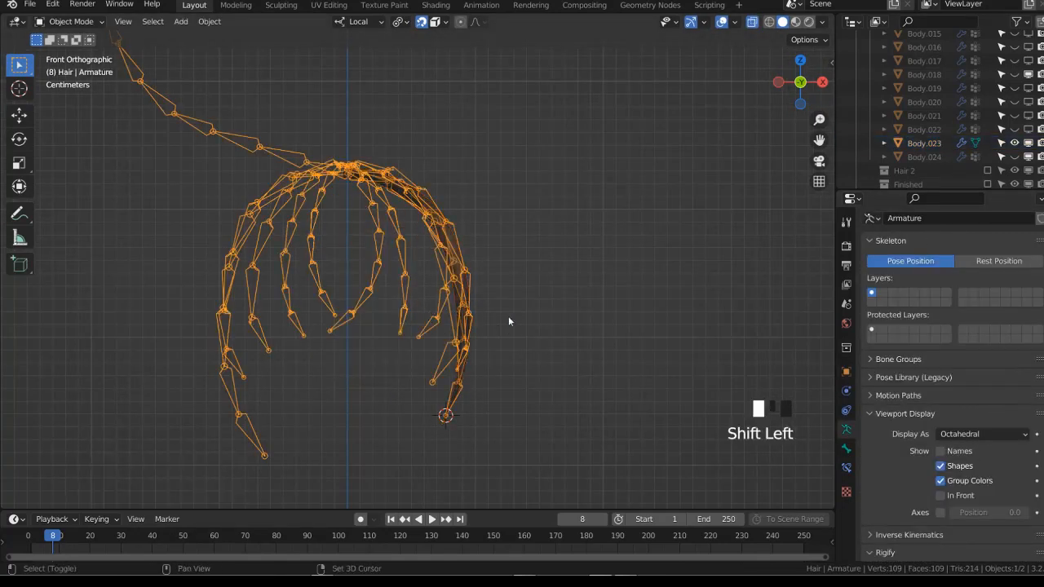
key(ctrl+Tab)
click(186, 21)
click(204, 37)
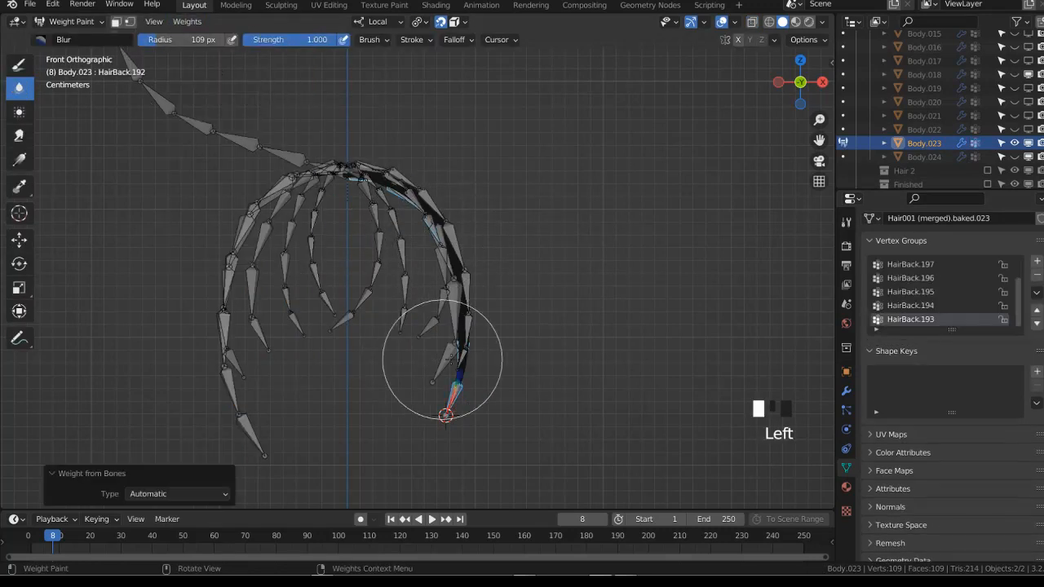
Rotate the Body.023 chain upward and outward to test its weights, and save the file in Object Mode
key(r)
click(499, 256)
key(ctrl+Tab)
key(ctrl+s)
Turn off Deform on all bones of the Body.023 chain in Pose Mode
click(443, 258)
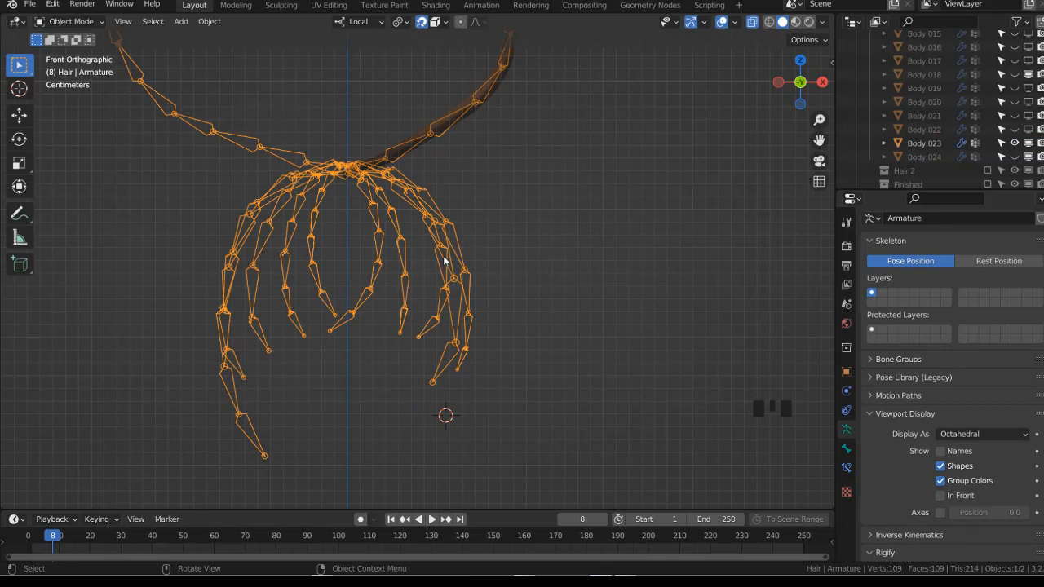
key(ctrl+Tab)
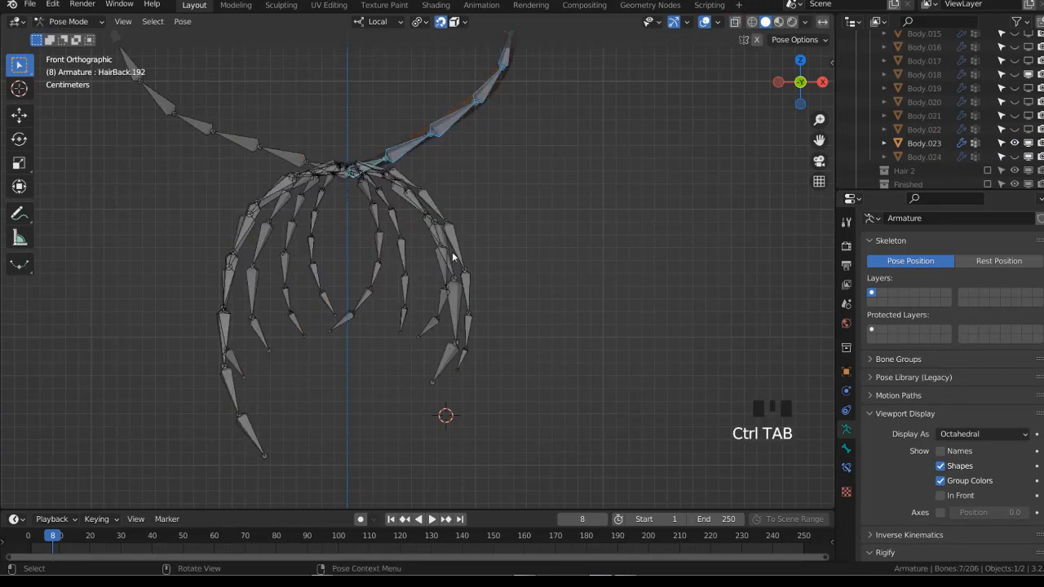
click(846, 446)
right_click(881, 488)
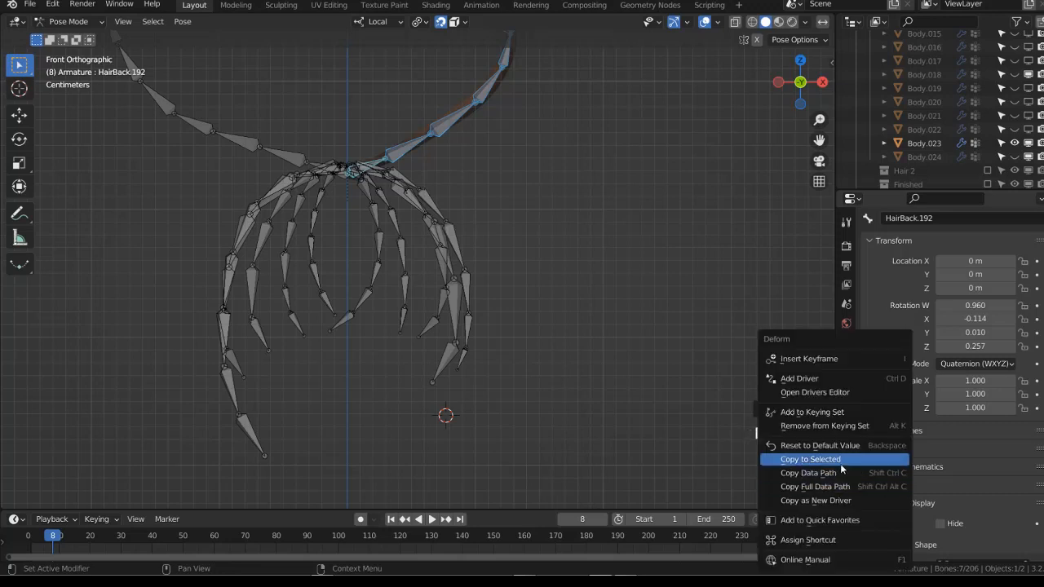
Return to Object Mode, hide Body.023 and show Body.024
key(ctrl+Tab)
click(1015, 144)
click(1029, 143)
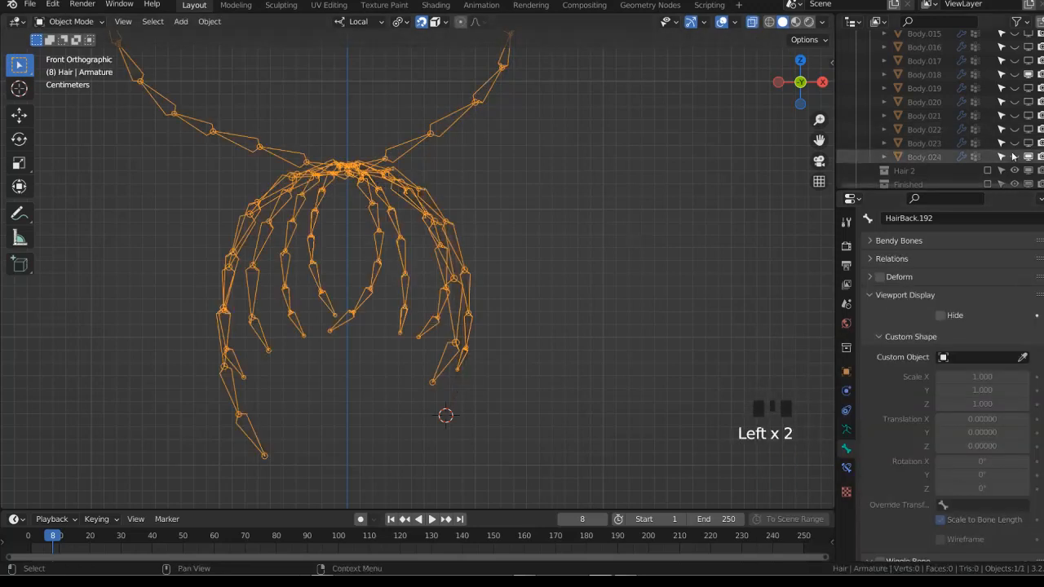
click(1015, 157)
click(925, 159)
In the armature's Edit Mode, duplicate the root bone of the Body.023 chain and place it above Body.024
click(427, 229)
middle_drag(426, 228, 492, 280)
key(Tab)
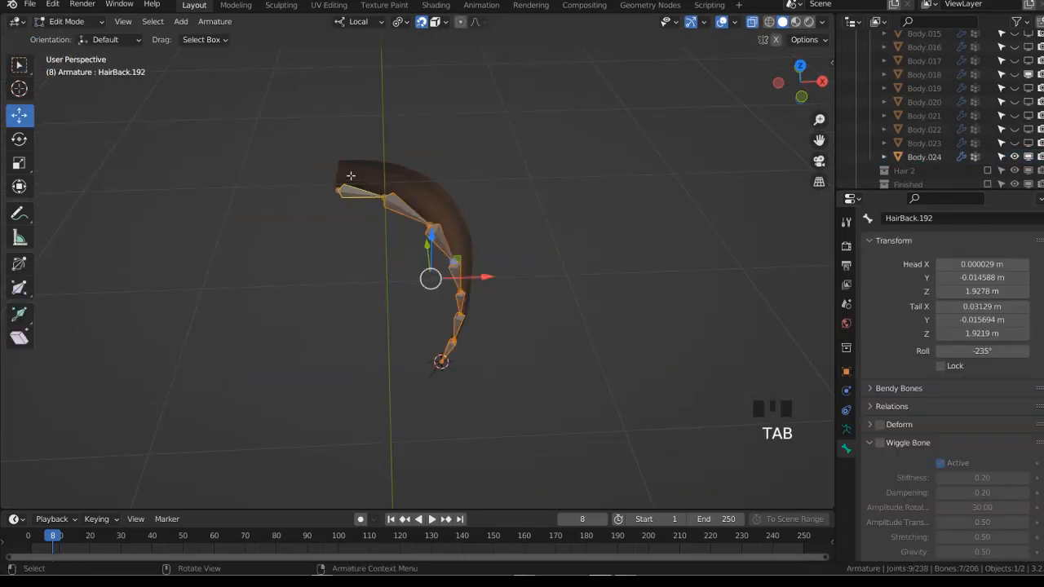
key(shift+d)
click(388, 124)
key(Tab)
Snap the 3D cursor to the root of Body.024 and snap the duplicated bone's head onto it
click(407, 184)
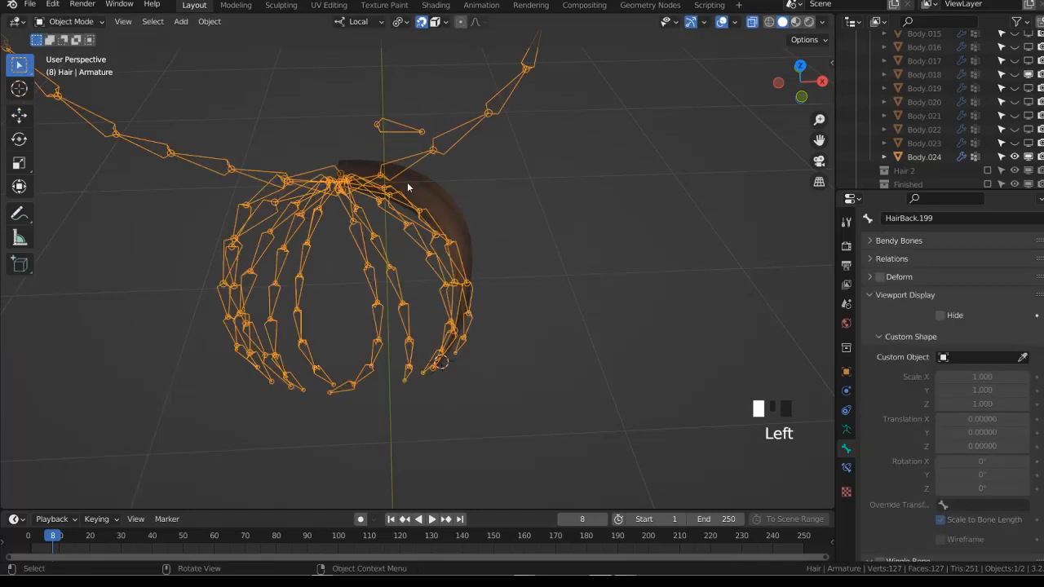
key(Tab)
key(Tab)
click(402, 129)
key(Tab)
key(shift+s)
click(387, 191)
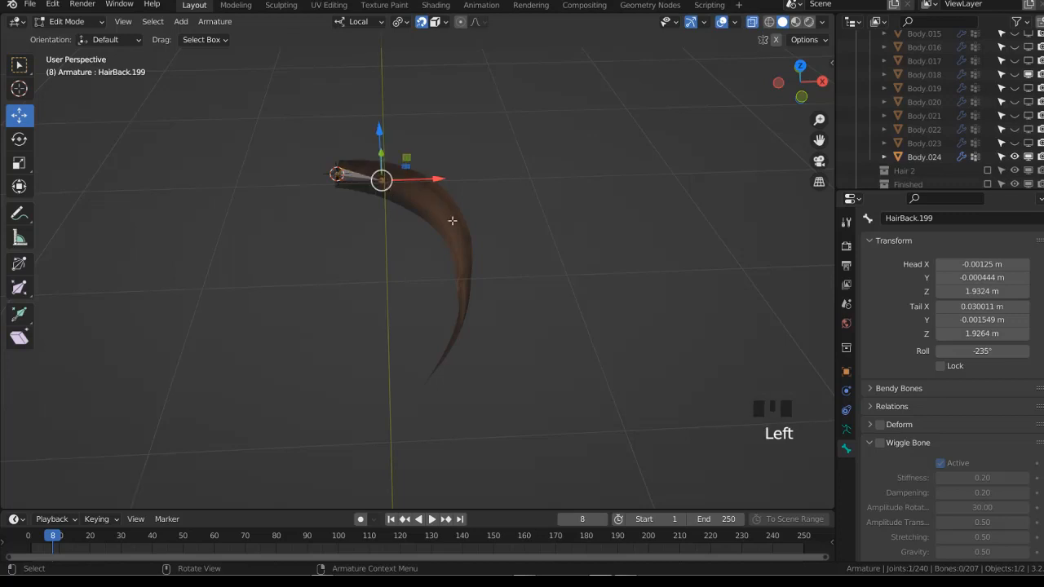
Pull the new bone's tail clear of the strand and snap the 3D cursor to the tip of Body.024
key(g)
click(576, 312)
key(ctrl+Tab)
click(452, 362)
click(454, 356)
key(Tab)
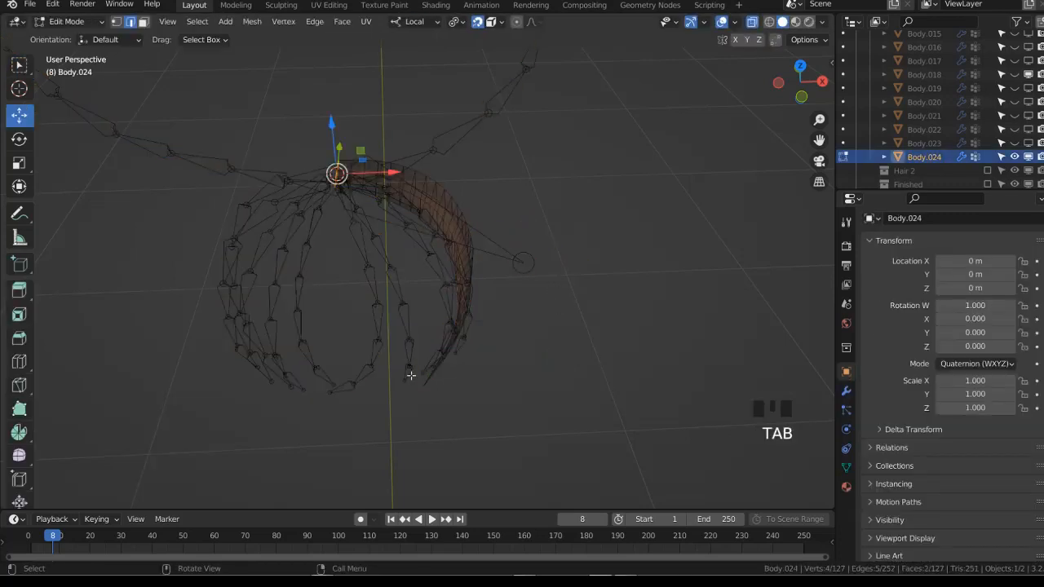
click(425, 382)
key(shift+s)
click(522, 417)
Return to the armature's Edit Mode and snap the bone's tail to the 3D cursor at the strand's tip
key(Tab)
click(527, 266)
key(Tab)
key(shift+s)
click(526, 186)
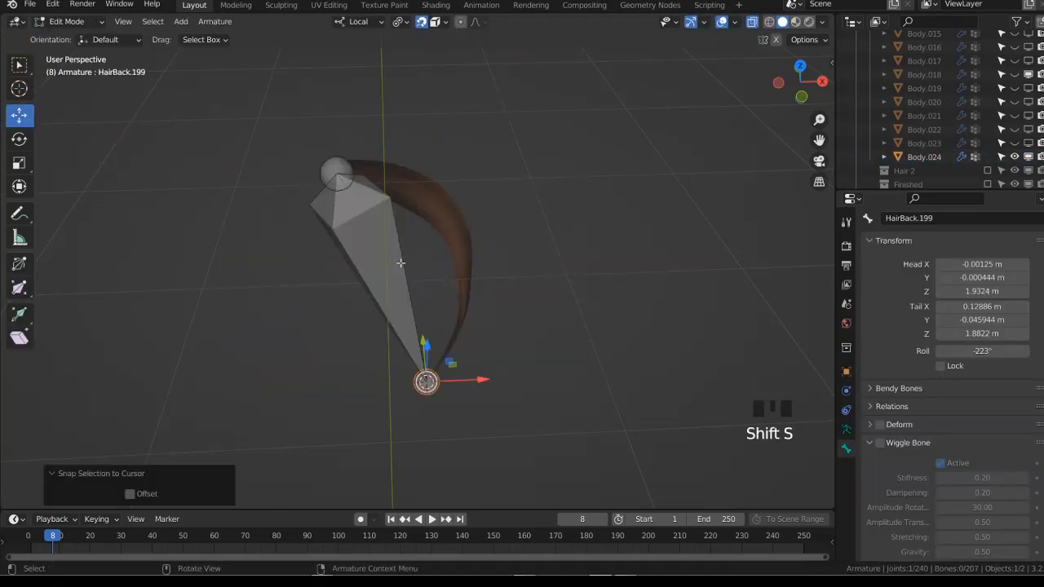
Subdivide the Body.024 bone with 6 cuts
click(373, 237)
right_click(399, 224)
click(408, 223)
click(200, 489)
text(4)
key(Return)
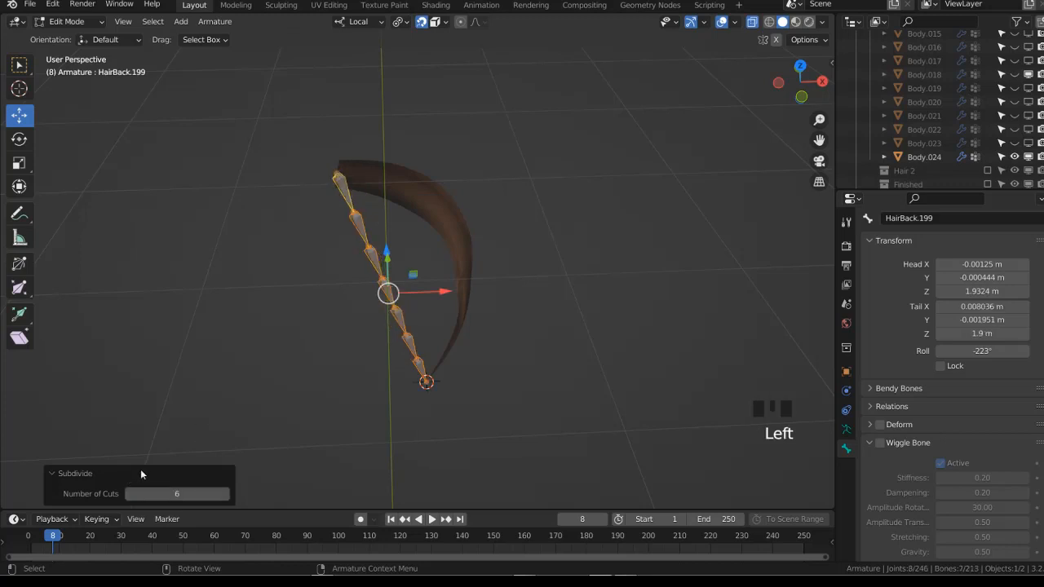
click(140, 471)
From the front view, move the first three joints below the root onto the upper curve of Body.024
key(KP_1)
key(g)
click(392, 177)
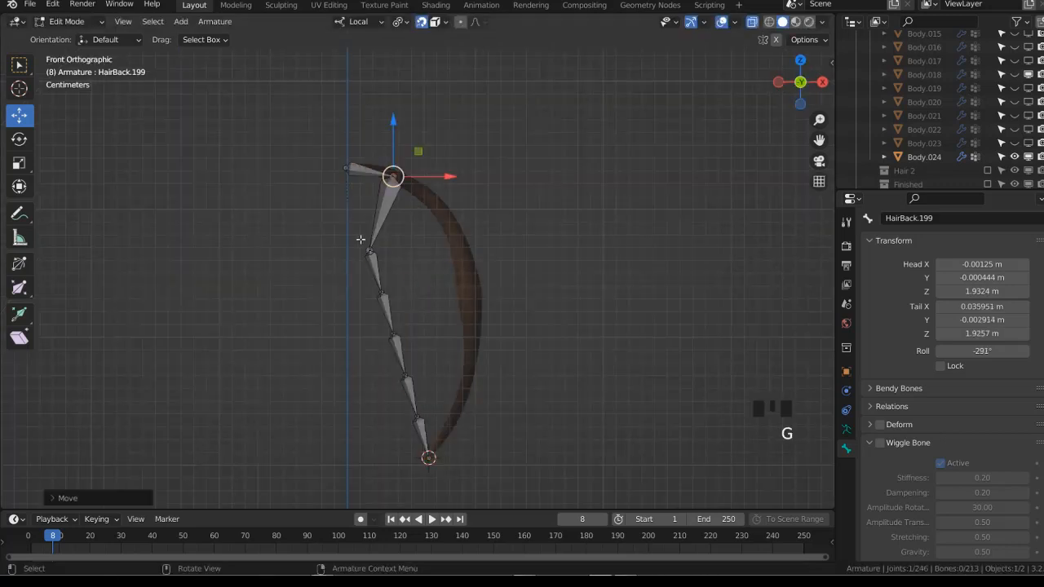
key(g)
click(369, 287)
click(382, 292)
key(g)
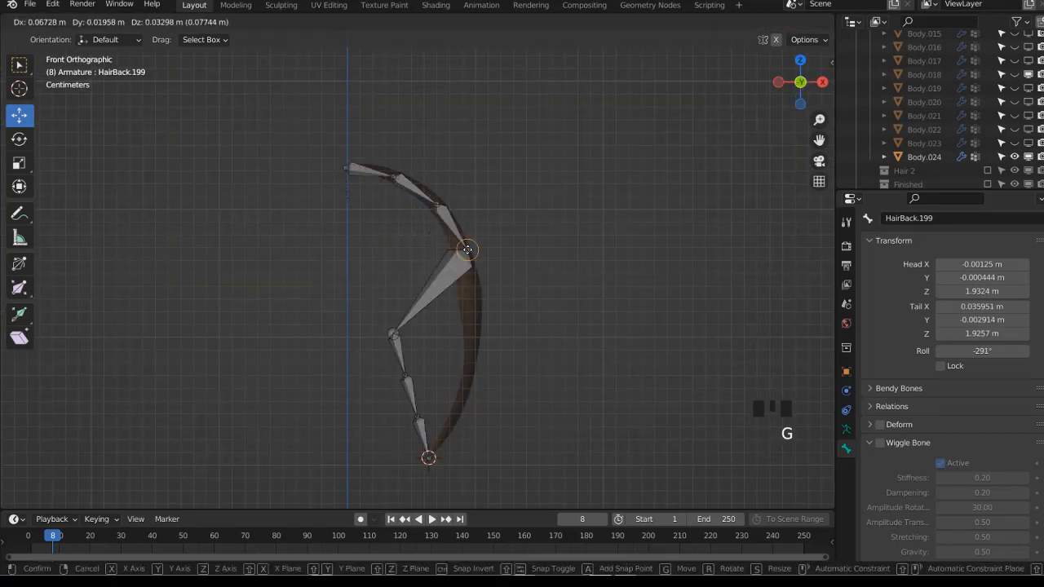
click(459, 250)
Move the last three joints above the tip onto the lower curve of Body.024
click(394, 338)
key(g)
click(471, 308)
click(405, 376)
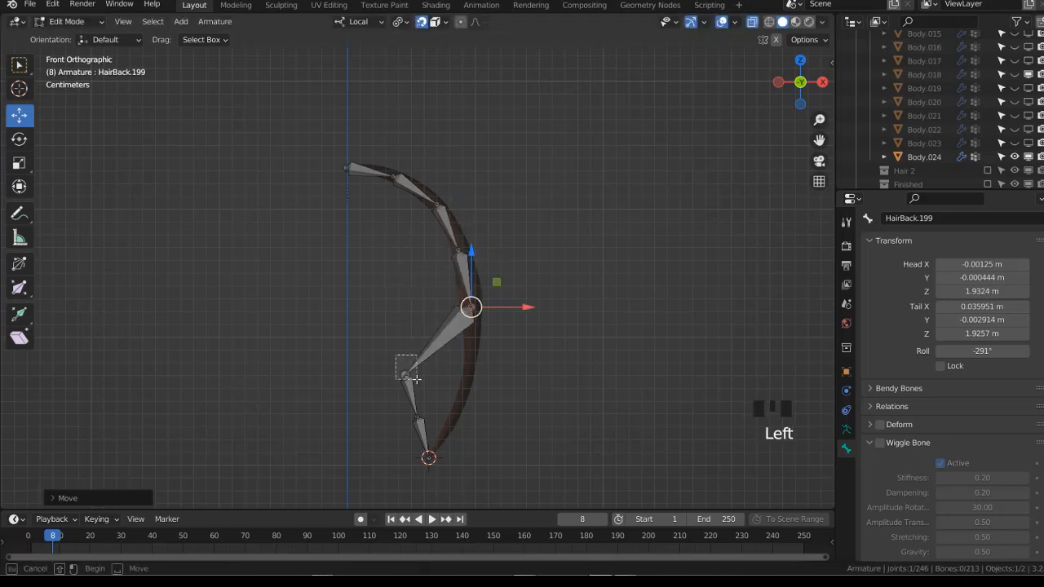
key(g)
click(467, 372)
click(417, 417)
key(g)
click(453, 425)
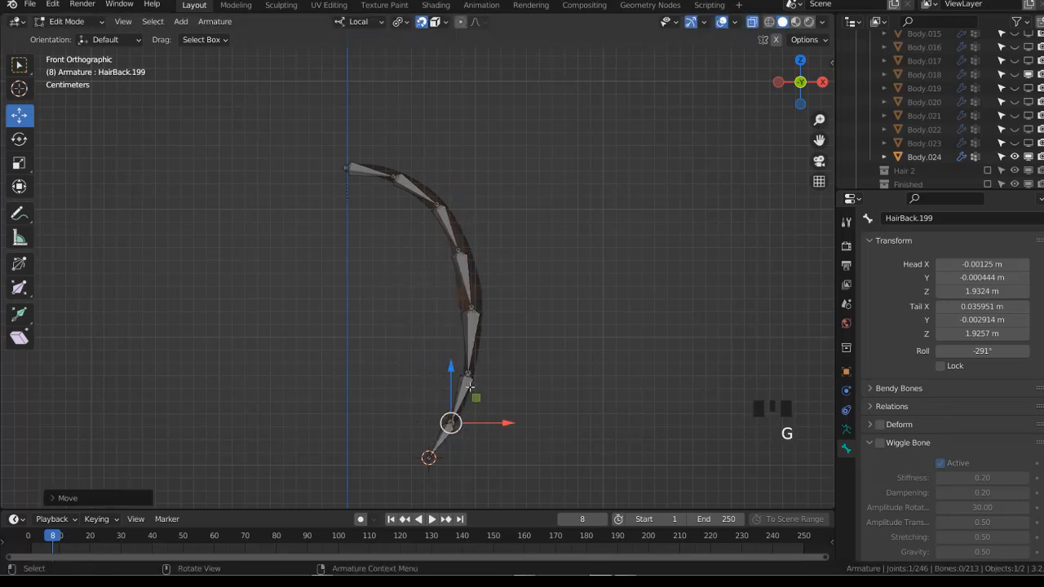
From the front view, move the third joint below the root into line with the Body.024 strand's curve
scroll(526, 248, down, 2)
key(a)
click(441, 254)
key(g)
click(464, 288)
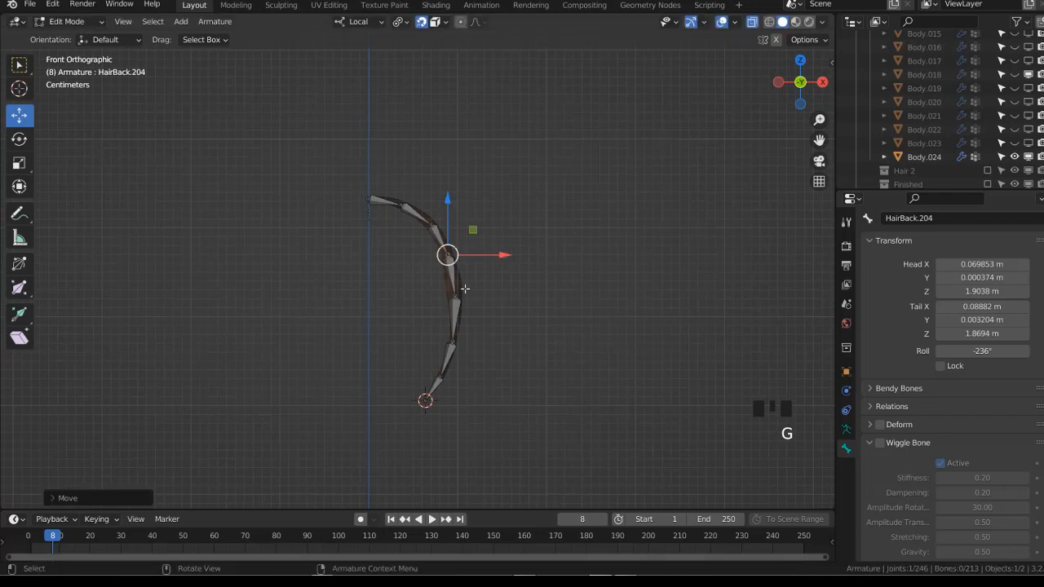
From the right view, shift the first joint below the root by about 0.002 m along Y and save the file
key(KP_1)
scroll(474, 288, up, 3)
key(KP_3)
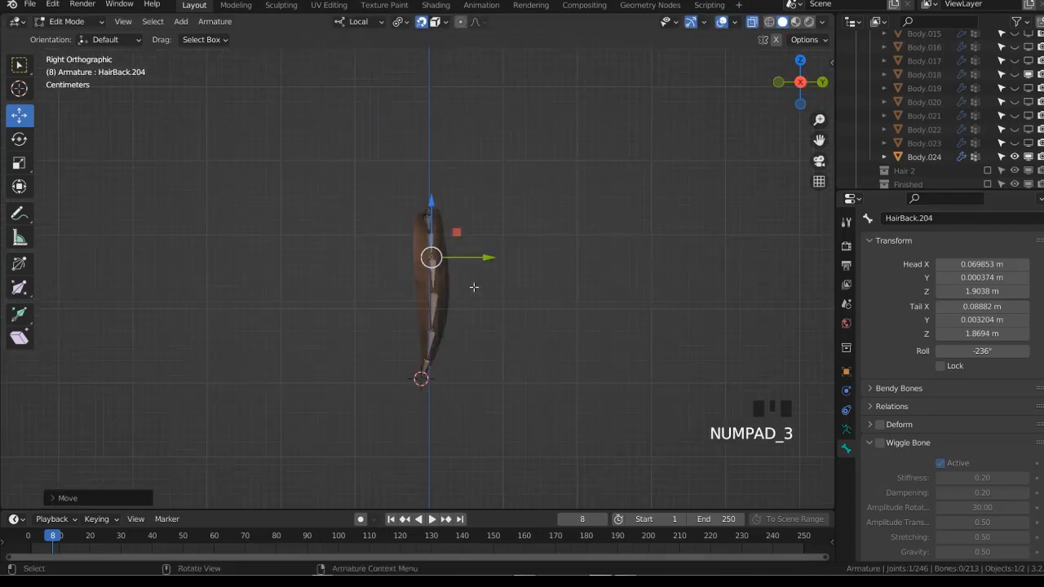
scroll(474, 287, up, 2)
click(432, 192)
key(g)
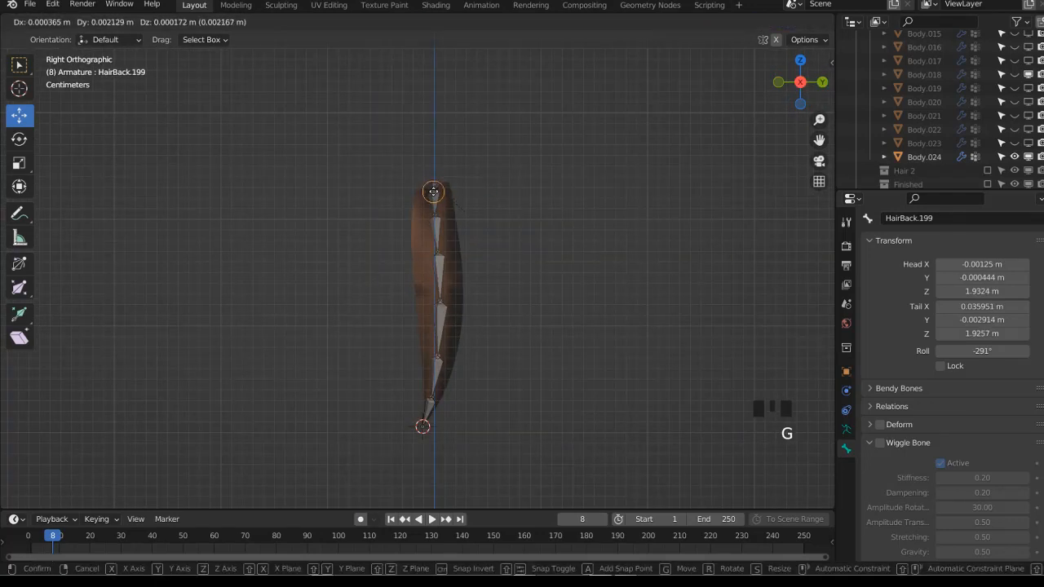
click(434, 193)
scroll(526, 274, down, 2)
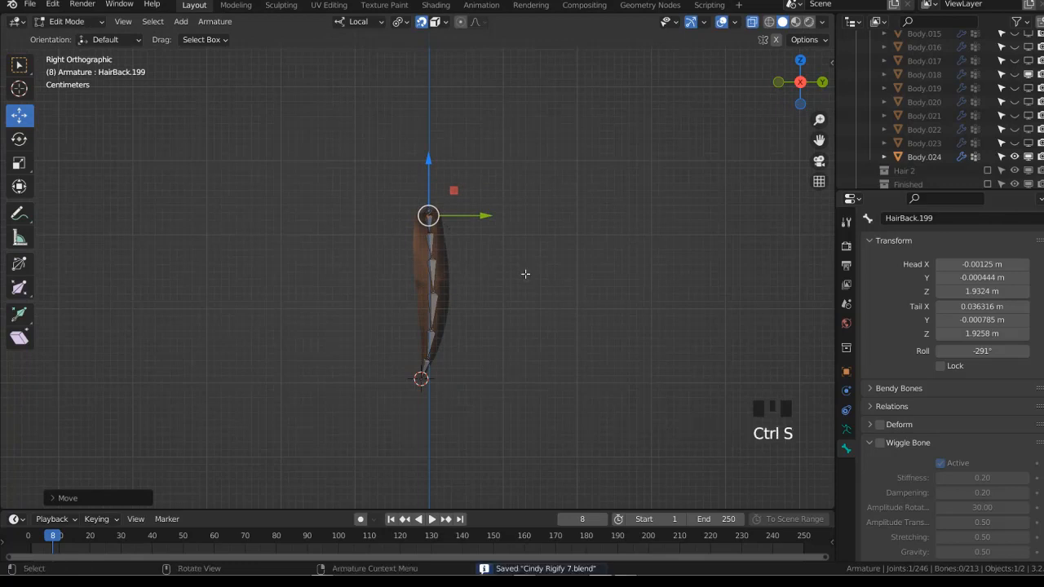
In Pose Mode, enable Deform on every bone of the Body.024 chain
key(a)
key(ctrl+Tab)
middle_drag(601, 393, 772, 442)
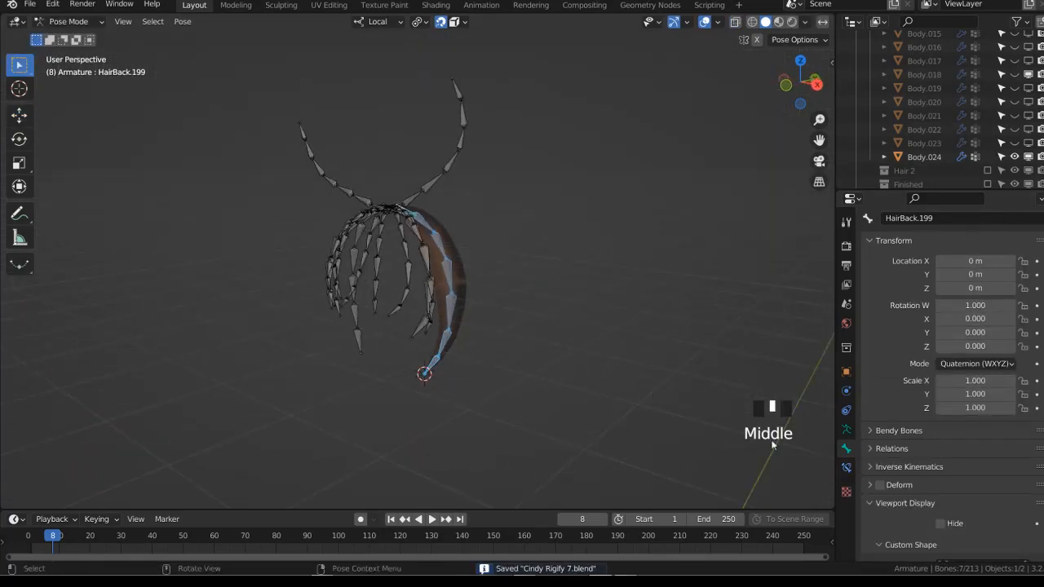
click(880, 485)
right_click(880, 485)
click(852, 461)
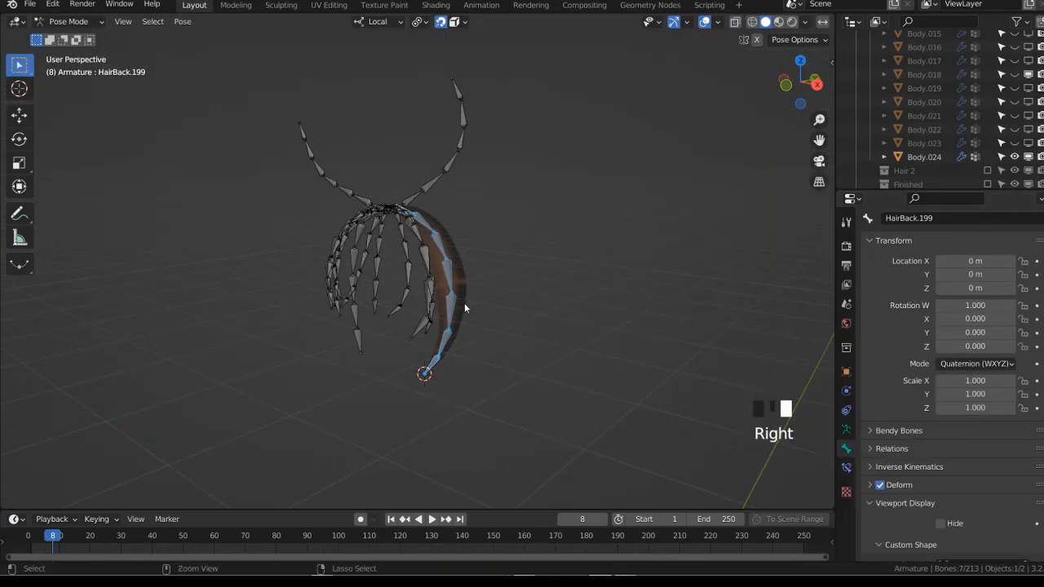
Remove the DEF-spine.006 vertex group from Body.024 and return to Object Mode
key(ctrl+Tab)
click(846, 468)
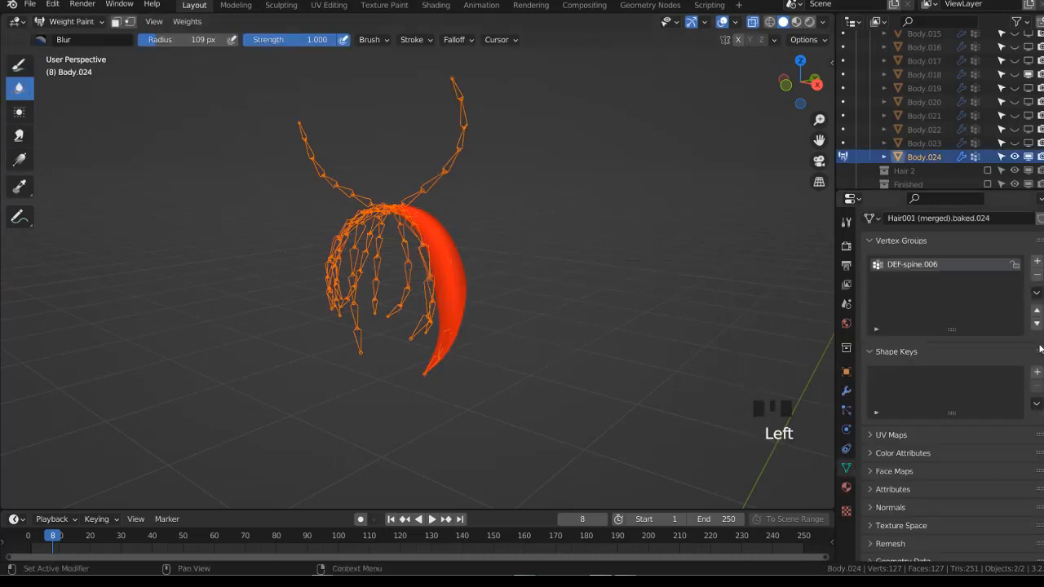
key(ctrl+Tab)
click(409, 281)
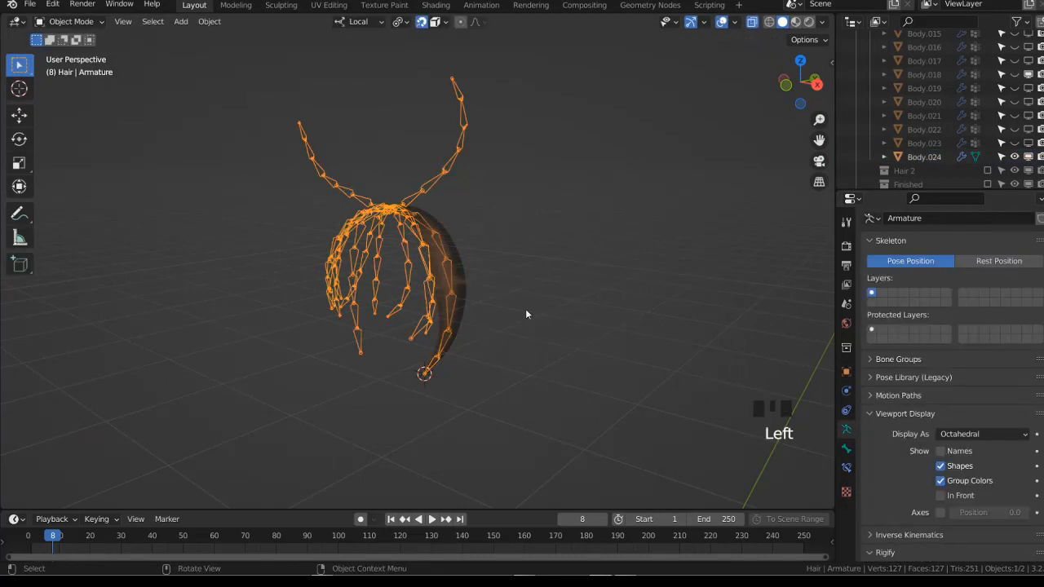
Parent Body.024 to the armature and enter Weight Paint mode on the strand with the chain's bones selected
click(427, 296)
shift+click(426, 294)
key(ctrl+p)
click(426, 291)
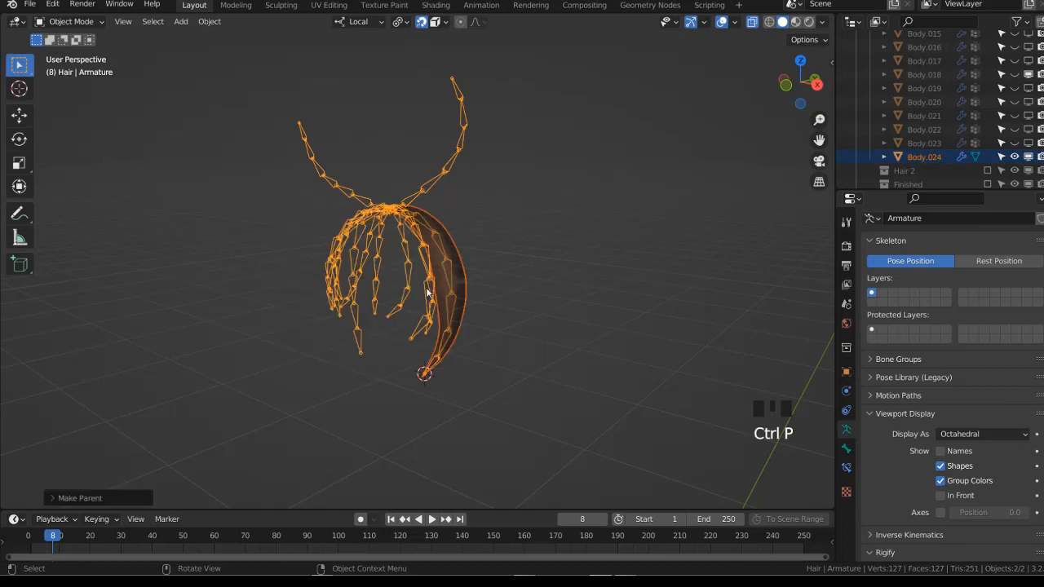
shift+click(427, 293)
key(ctrl+Tab)
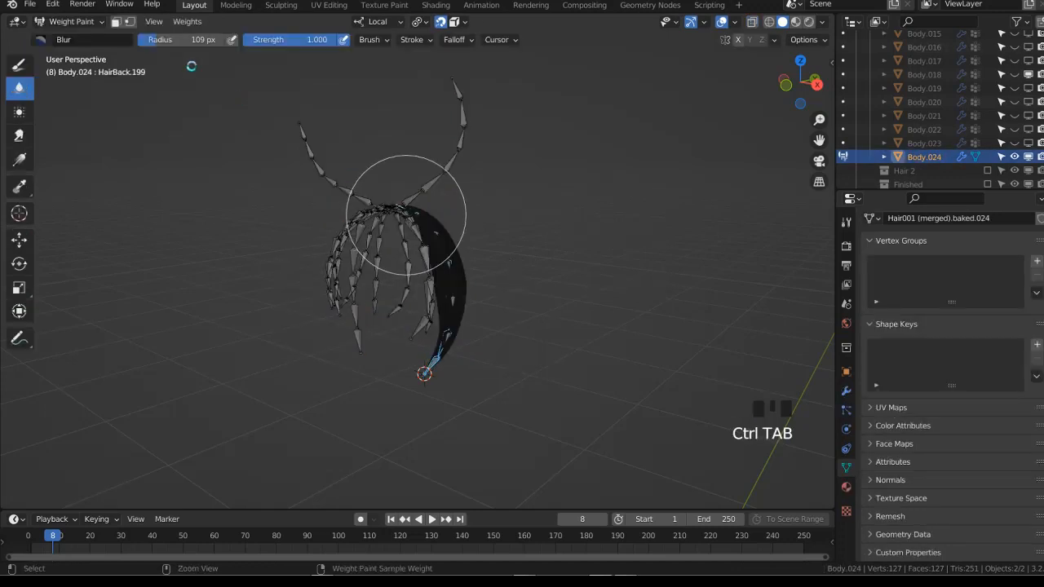
Assign automatic weights from the bones to Body.024, rotate the chain upward to test the deformation, and save
click(187, 21)
click(219, 52)
key(r)
click(562, 242)
key(ctrl+s)
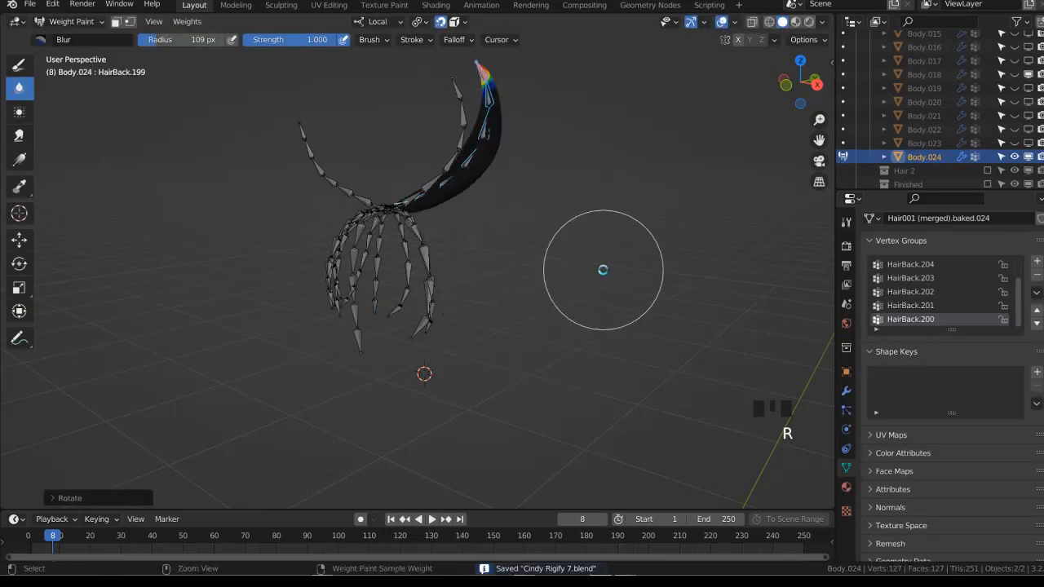
Return to Object Mode in the front view, save the file and select the armature
key(KP_1)
scroll(602, 270, down, 4)
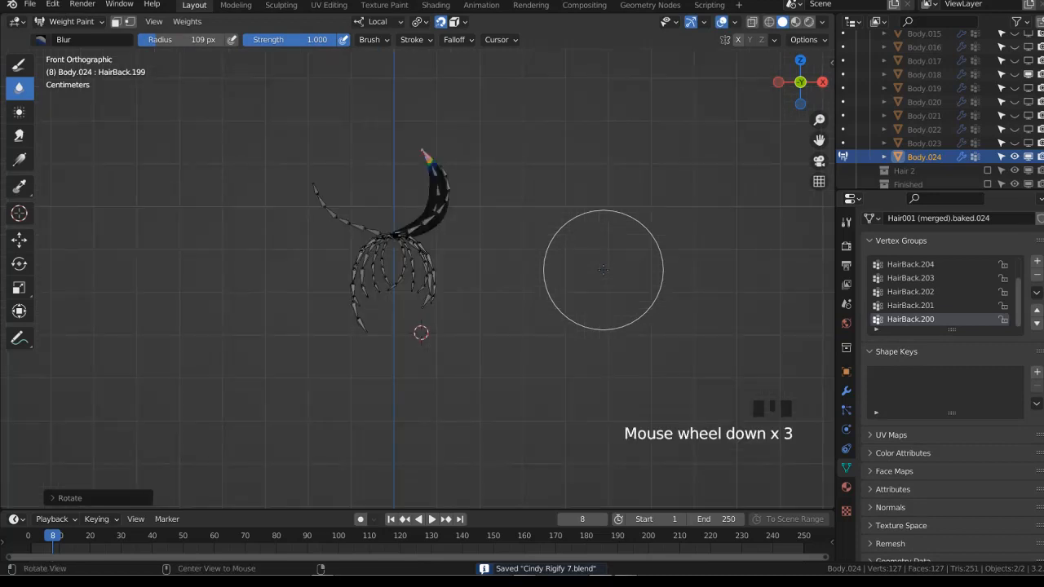
key(KP_3)
key(ctrl+Tab)
key(KP_1)
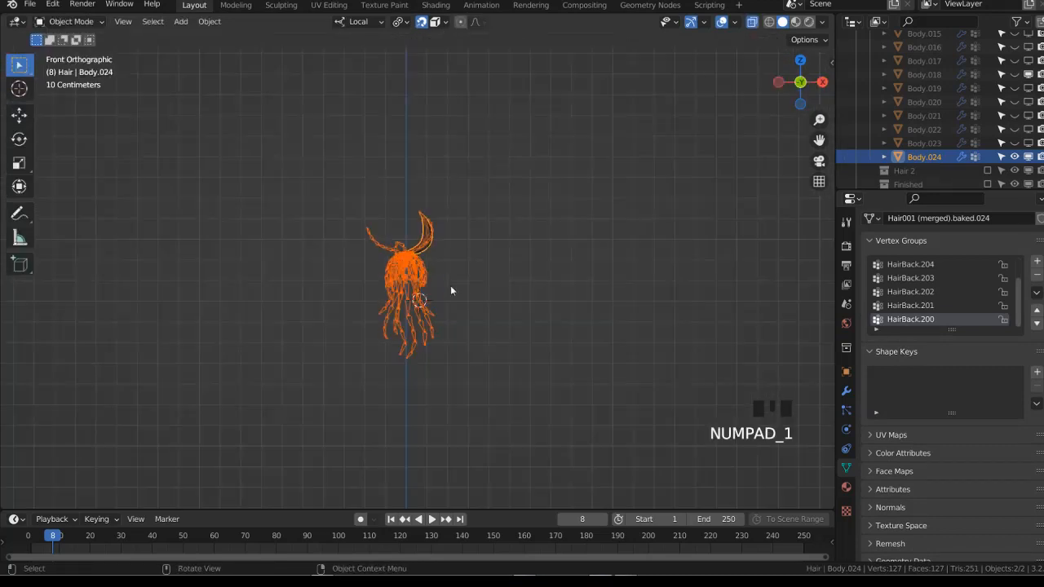
key(ctrl+s)
click(418, 299)
scroll(938, 122, up, 6)
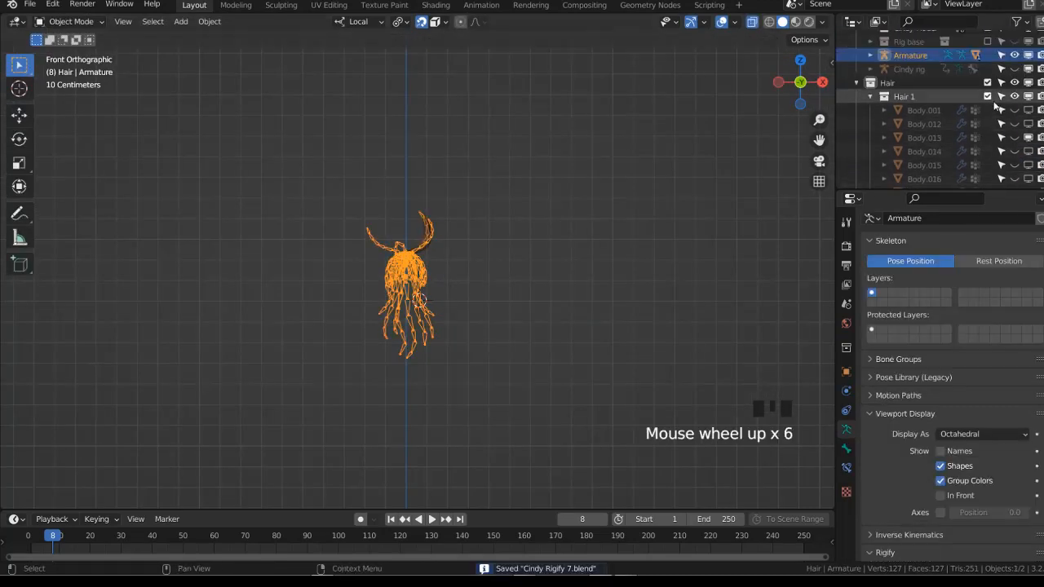
Collapse the Hair 1 collection and include the Hair 2 and Finished collections in the view layer
key(Left)
key(Left)
key(Left)
key(Left)
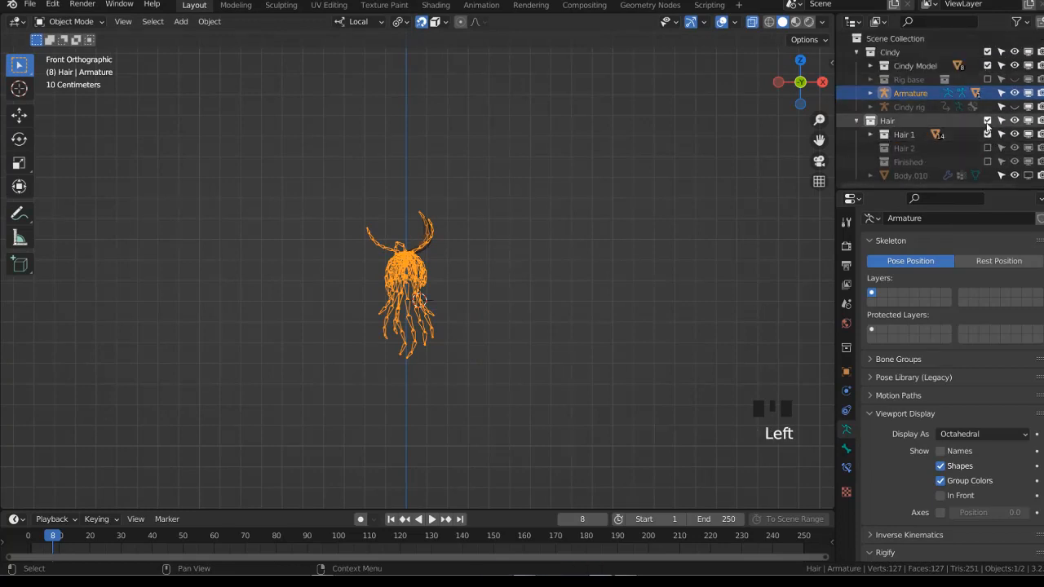
key(shift+Left)
key(shift+Left)
key(shift+Left)
key(shift+Left)
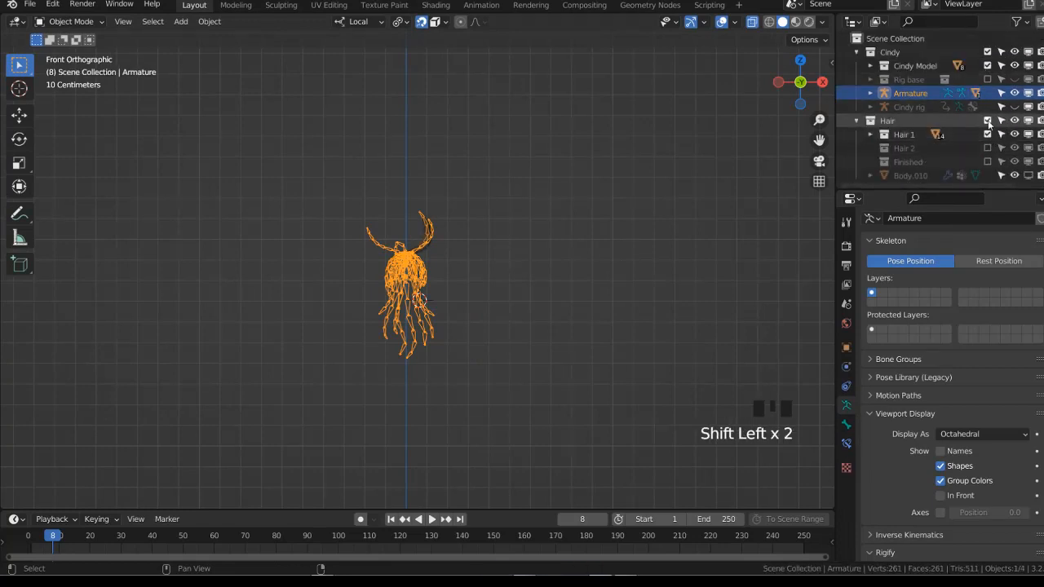
click(988, 148)
click(988, 162)
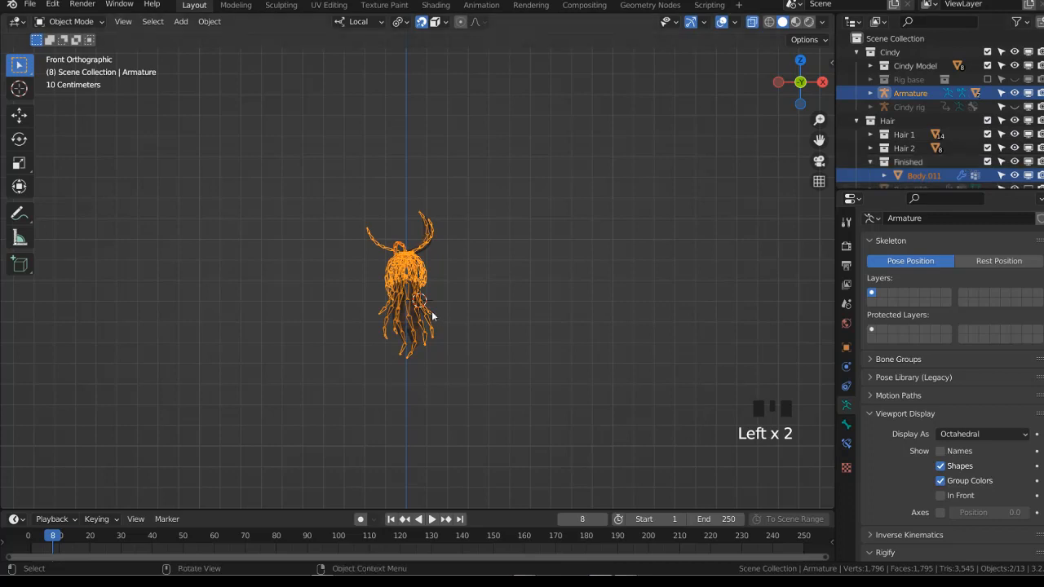
Turn off X-ray and put the armature in Pose Mode
key(alt+z)
middle_drag(424, 310, 377, 321)
scroll(378, 321, up, 1)
key(ctrl+Tab)
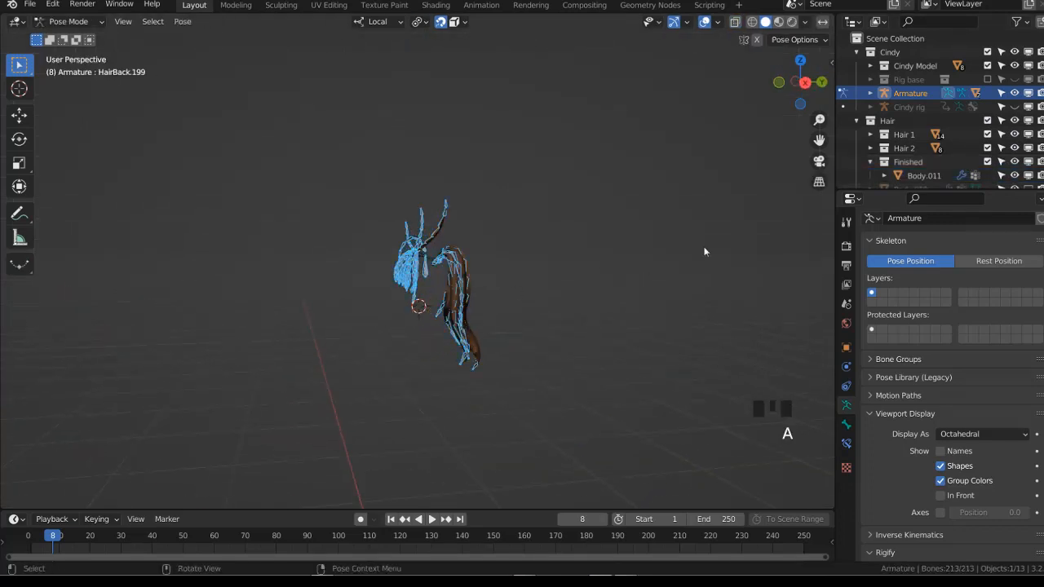
Collapse the Finished collection and enable viewport display for Body.010 and everything else in the Hair collection
click(865, 163)
click(870, 162)
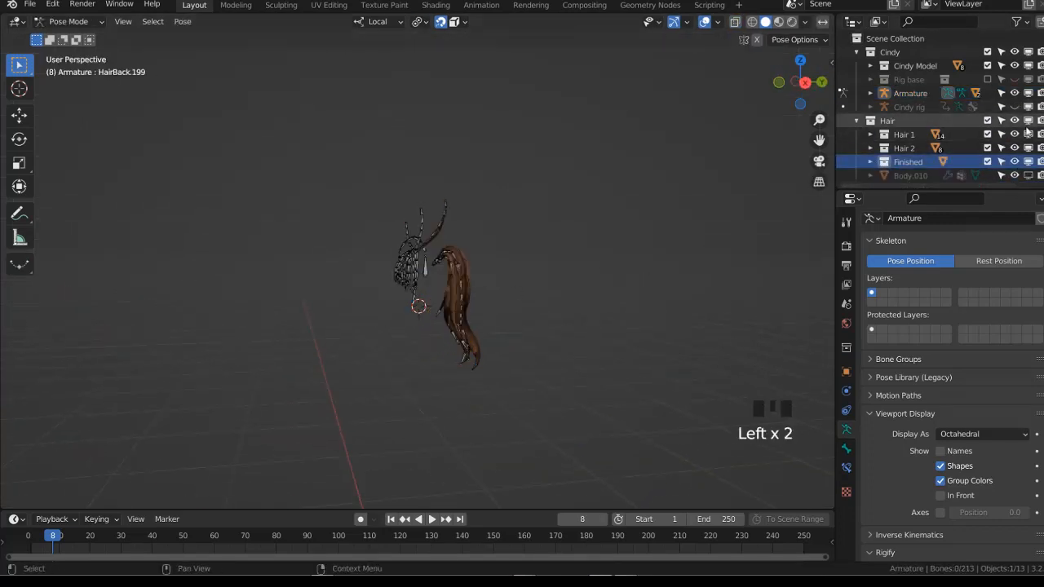
click(1028, 175)
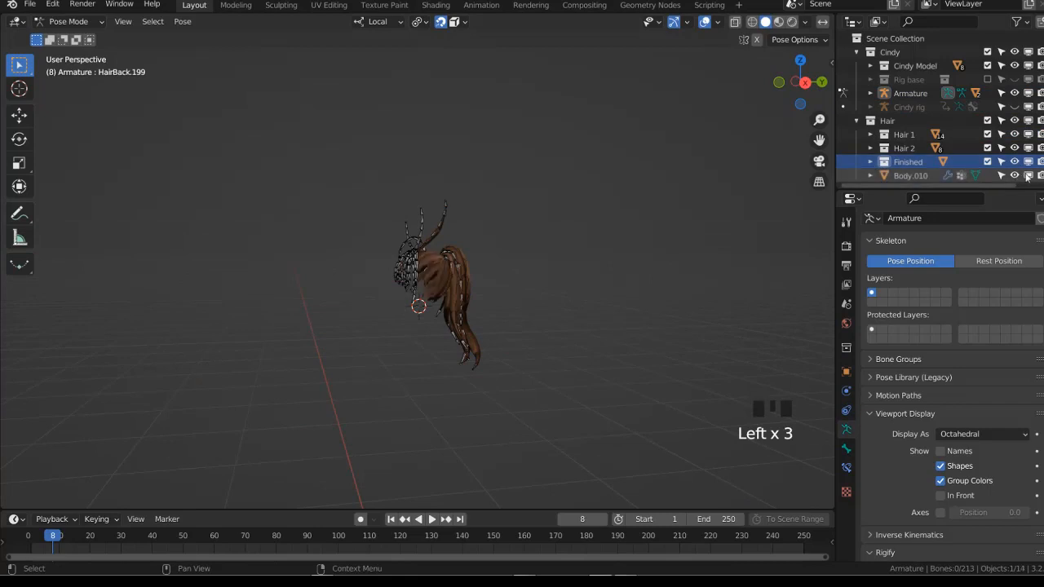
shift+click(1029, 121)
shift+click(1029, 121)
Select all bones of the armature and enable Deform on every one of them
middle_drag(427, 219, 489, 237)
click(427, 220)
click(428, 222)
key(a)
click(846, 424)
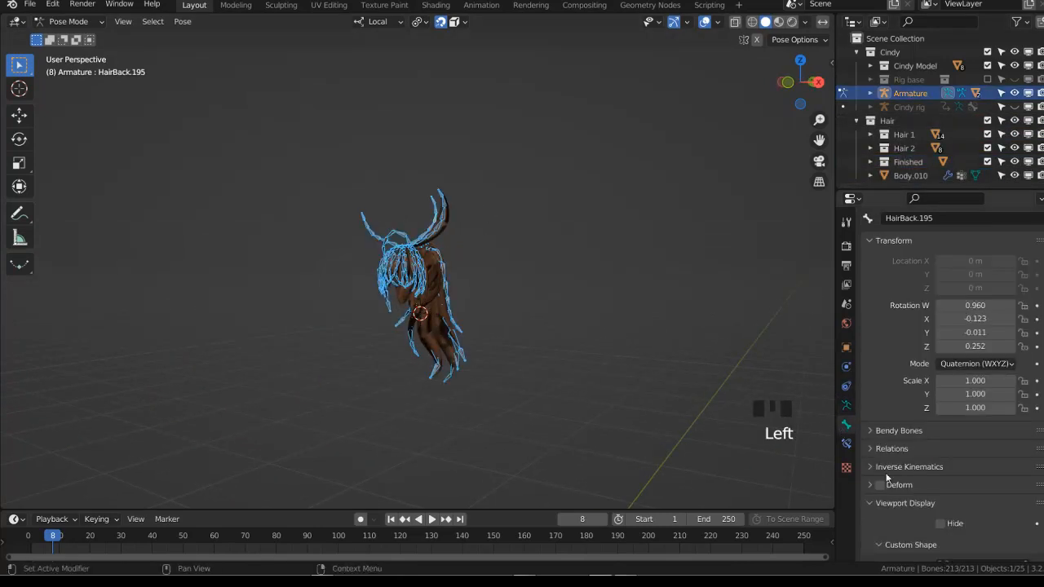
right_click(881, 487)
click(806, 461)
From the right view, clear the pose rotation of all bones
key(KP_3)
scroll(509, 320, up, 3)
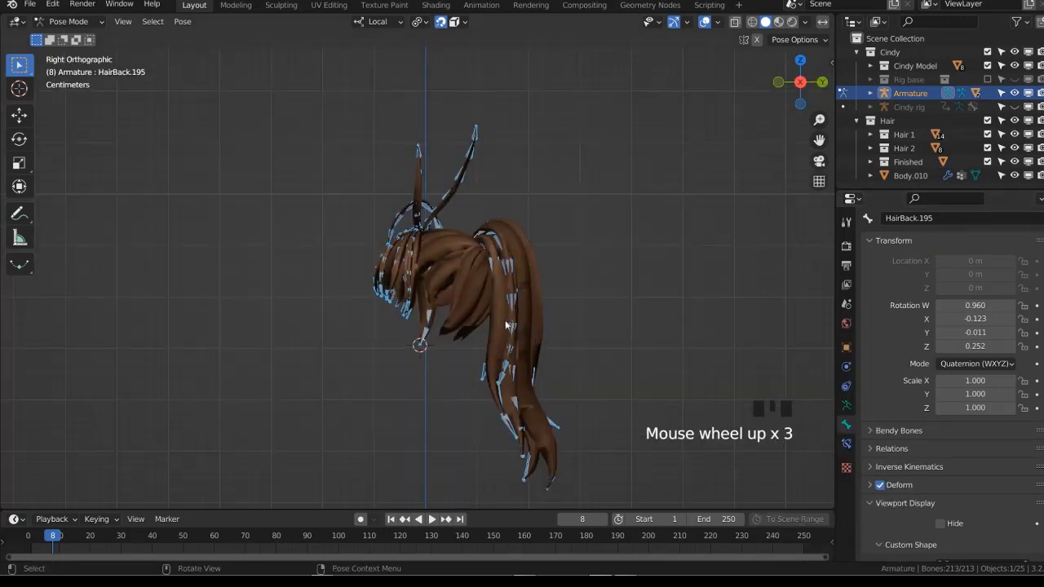
key(a)
key(alt+r)
Test moving the Hair base bone, cancel the move and save the file
key(alt+z)
click(442, 279)
key(g)
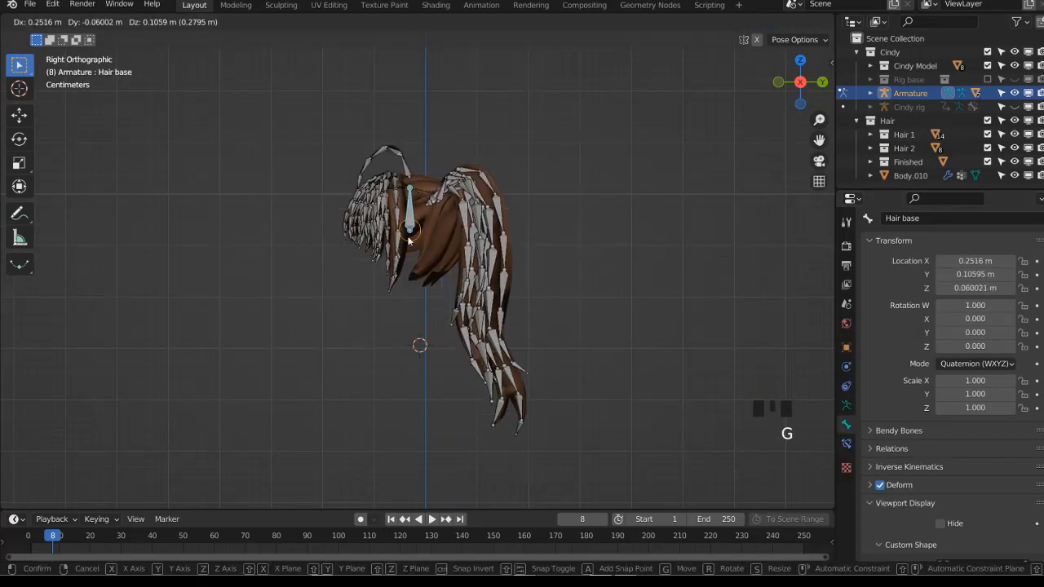
right_click(442, 123)
scroll(497, 307, down, 3)
key(ctrl+s)
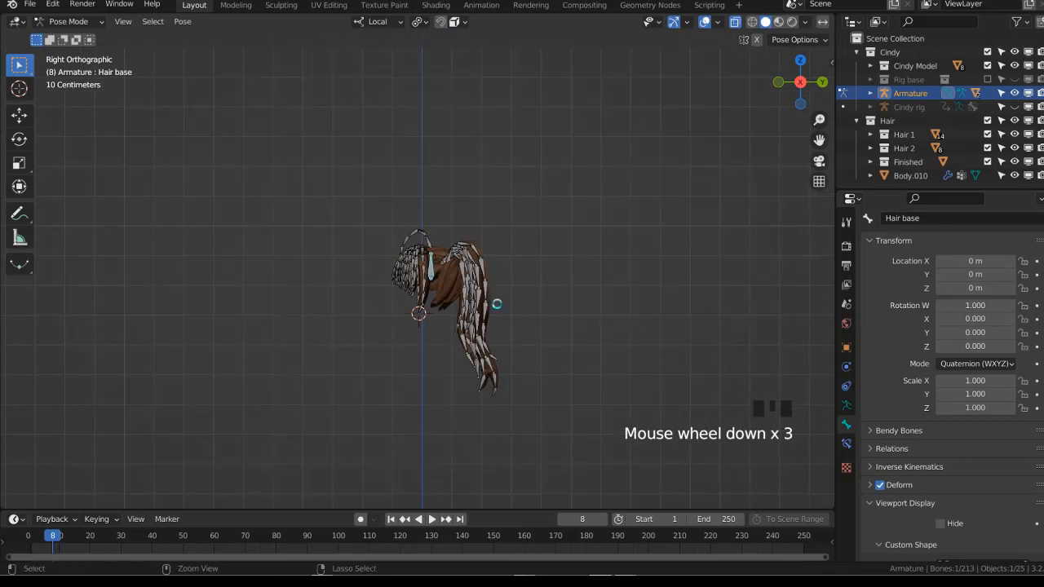
From the right view, try rotating all the ponytail bones and cancel each rotation
key(a)
scroll(490, 304, up, 4)
key(alt+z)
key(alt+z)
key(alt+z)
drag(466, 237, 590, 441)
key(r)
right_click(571, 291)
key(alt+z)
scroll(528, 280, down, 2)
key(alt+z)
key(r)
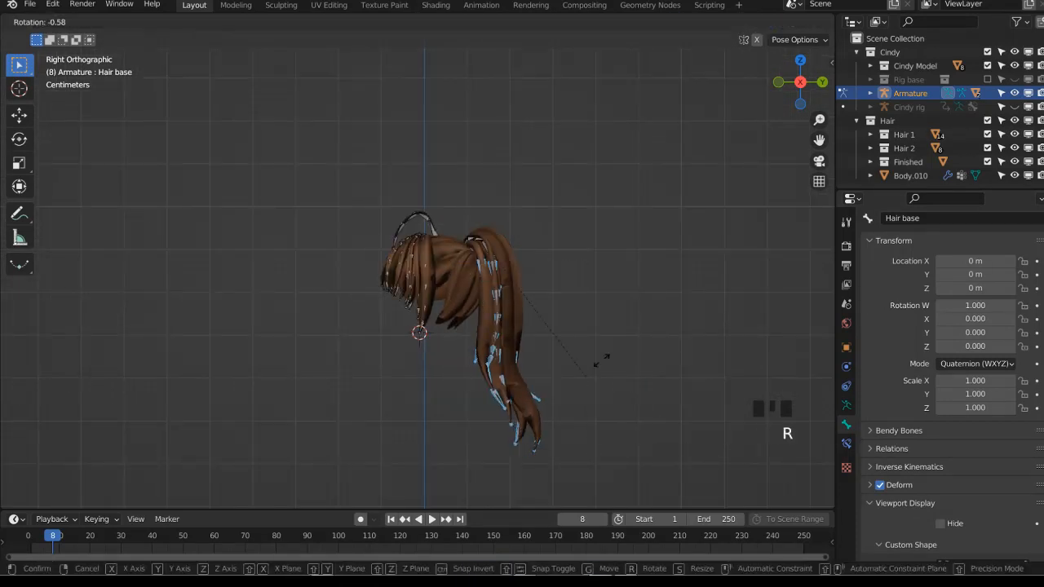
key(Escape)
key(r)
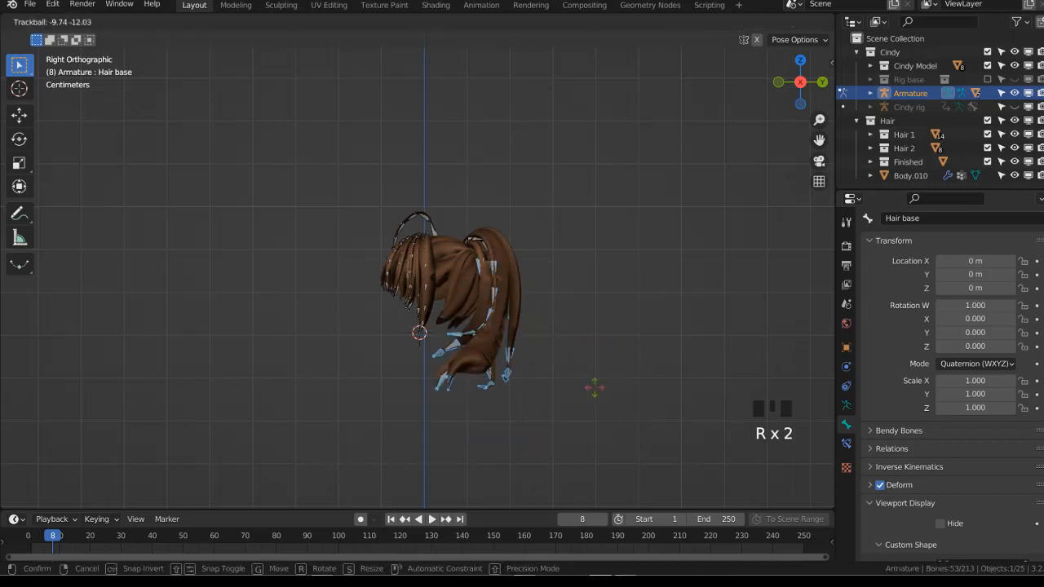
right_click(595, 386)
From the front view, try rotating the bones of the looped strand above the head and cancel the rotation
key(KP_1)
scroll(376, 194, up, 2)
drag(292, 144, 340, 213)
key(r)
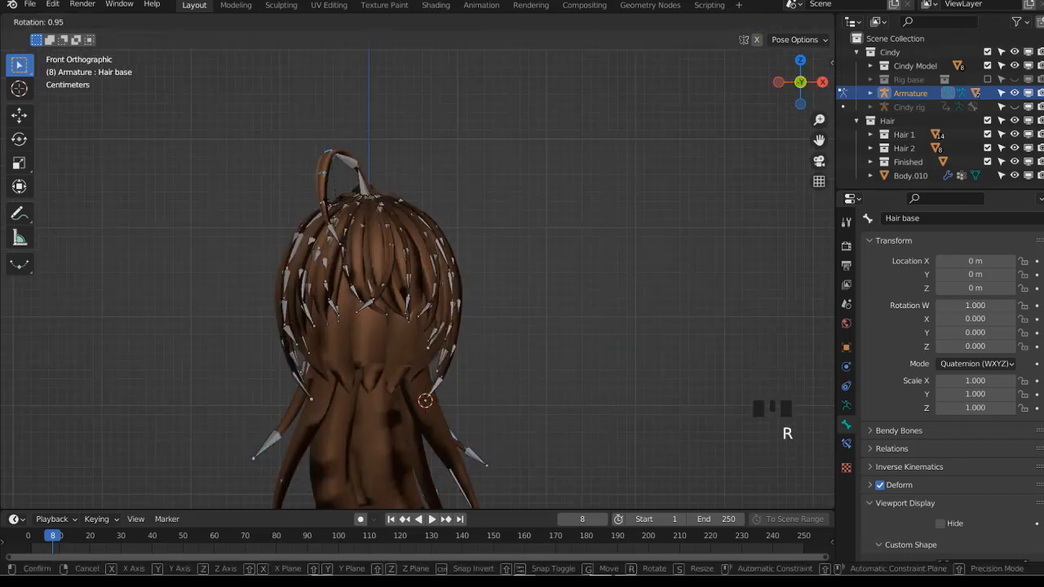
key(r)
right_click(407, 234)
scroll(408, 234, down, 1)
key(alt+z)
key(alt+z)
scroll(478, 273, down, 5)
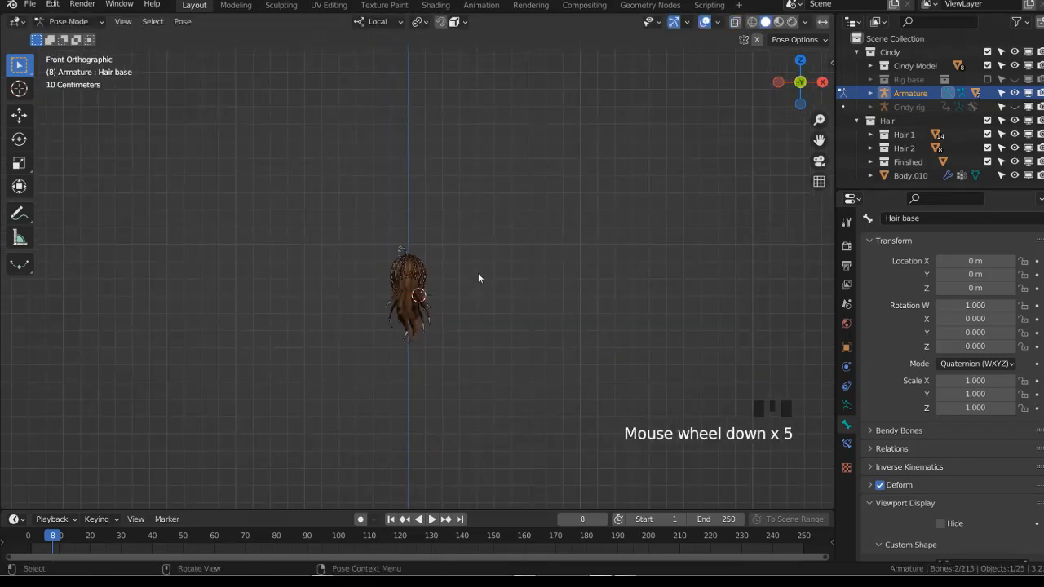
Save the file, collapse the Hair collection and hide the armature
key(a)
key(ctrl+s)
key(KP_3)
click(914, 120)
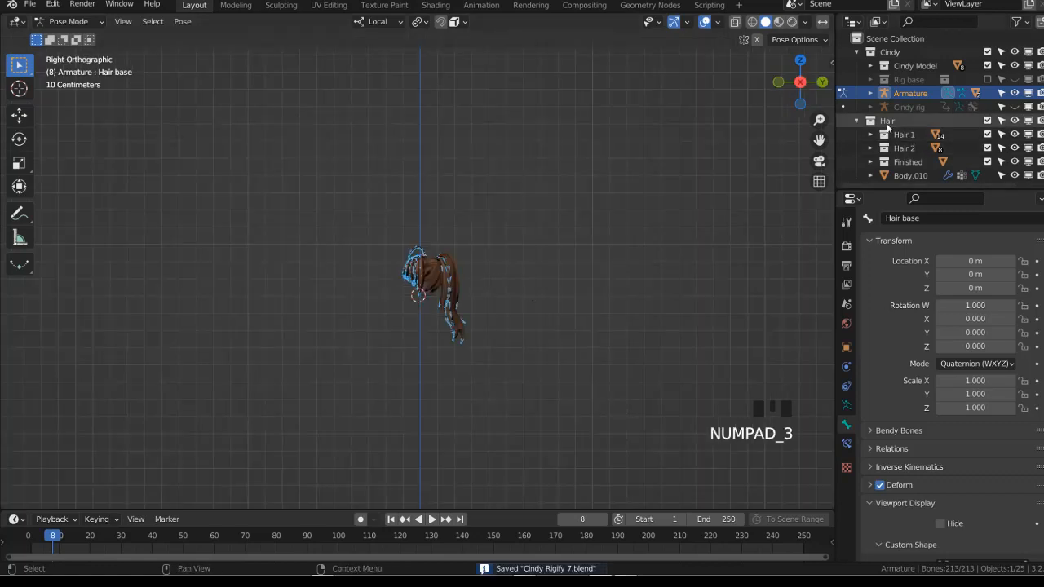
scroll(471, 276, up, 4)
key(Left)
key(Left)
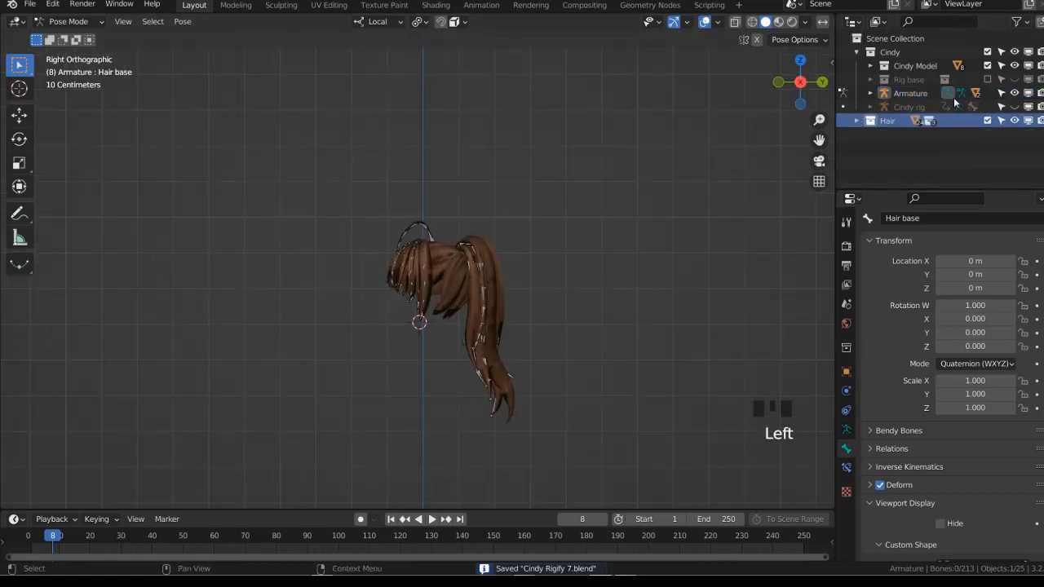
click(1014, 93)
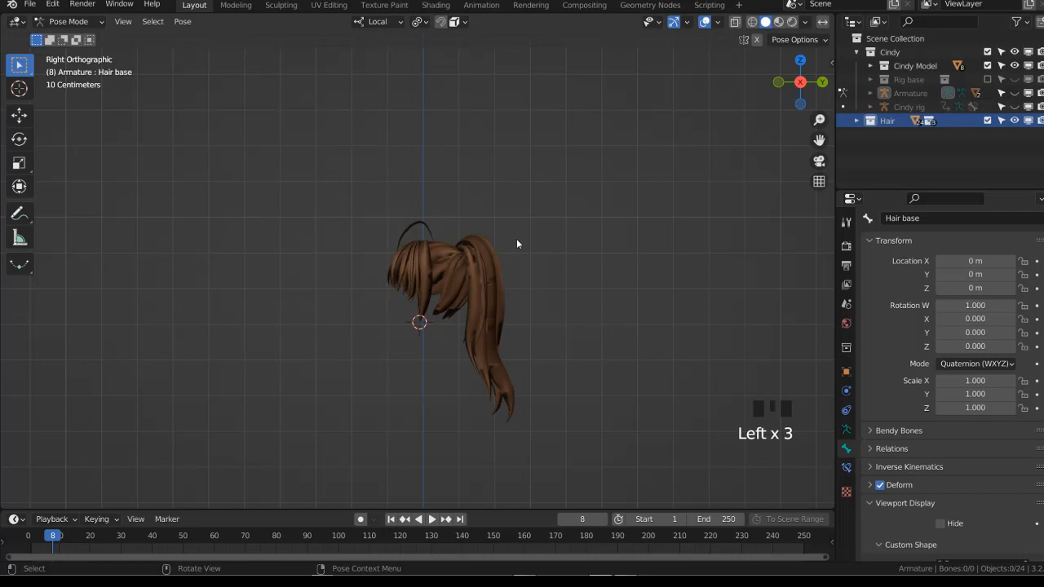
In Object Mode, join all the hair meshes into Body.010
key(ctrl+Tab)
click(460, 267)
key(a)
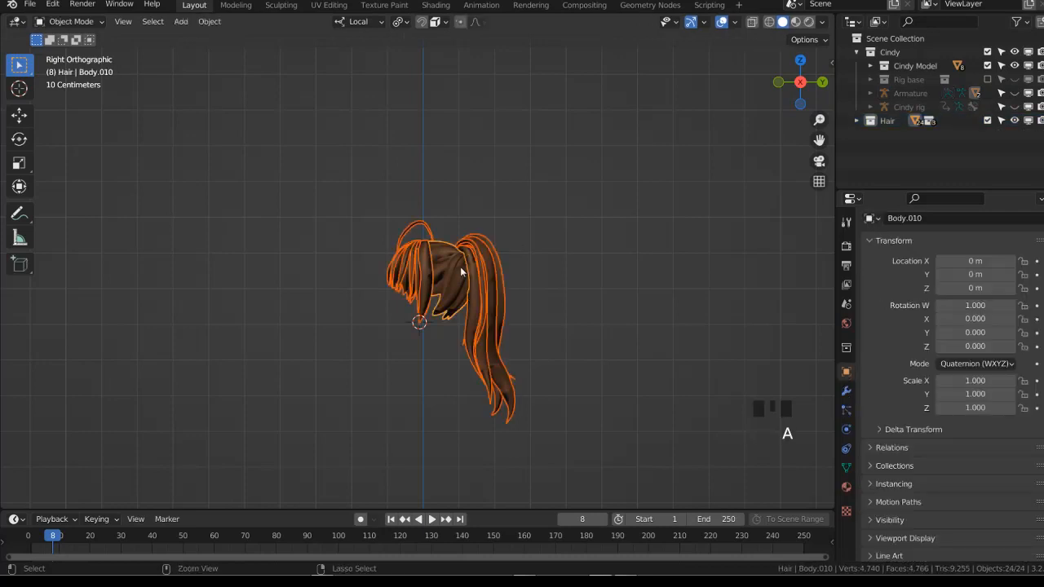
key(ctrl+j)
Try moving the joined hair mesh and cancel the move
scroll(464, 275, up, 2)
scroll(465, 275, down, 2)
key(g)
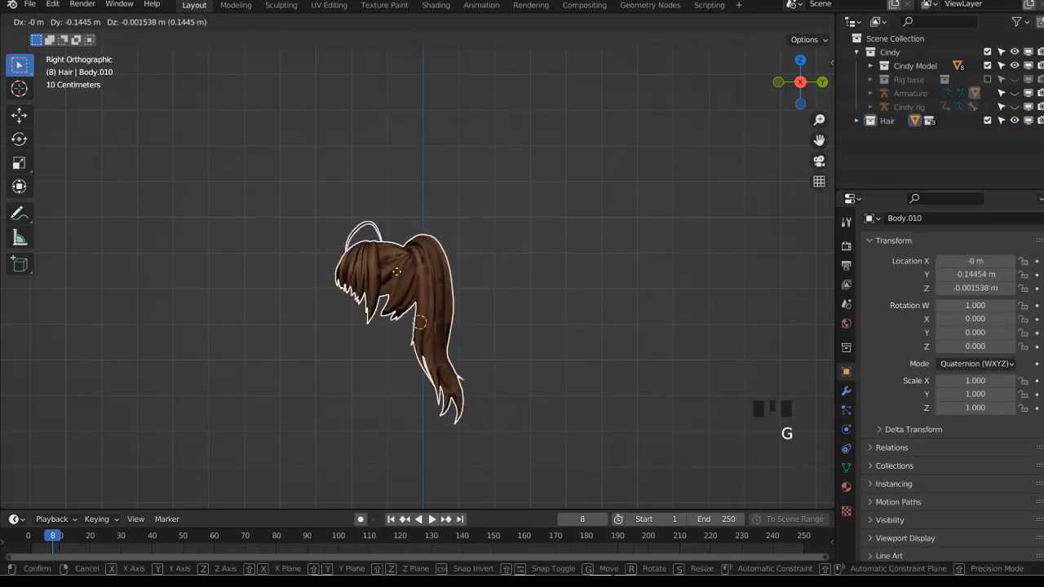
right_click(412, 211)
Show the armature again and put it in Pose Mode with all bones selected
click(909, 93)
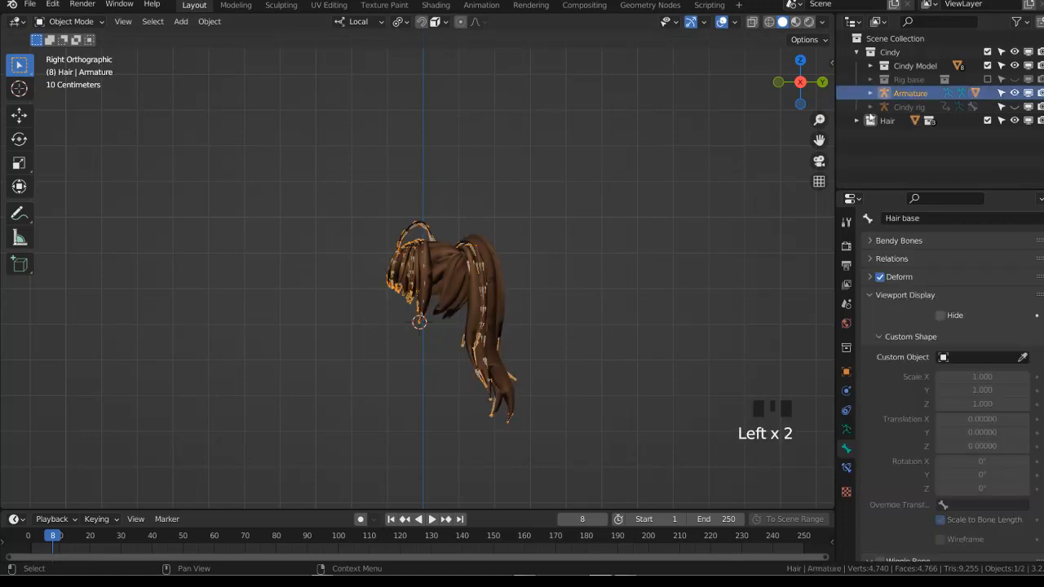
key(ctrl+Tab)
key(alt+z)
key(alt+z)
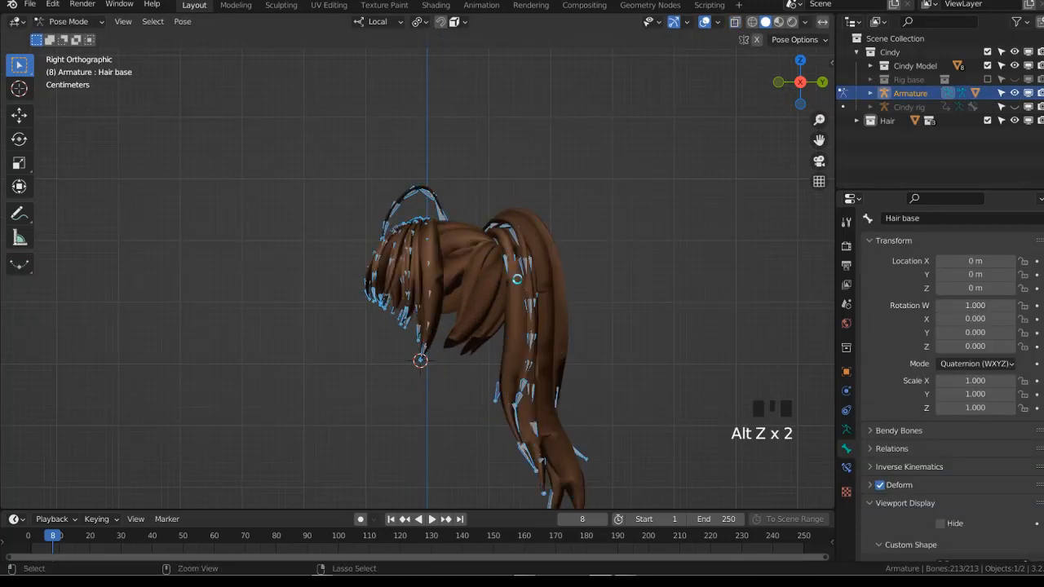
Save the file, return the Armature to Object Mode, and unhide and select Cindy rig with its armature data properties shown
key(ctrl+s)
key(KP_1)
scroll(519, 283, down, 5)
key(m)
key(ctrl+Tab)
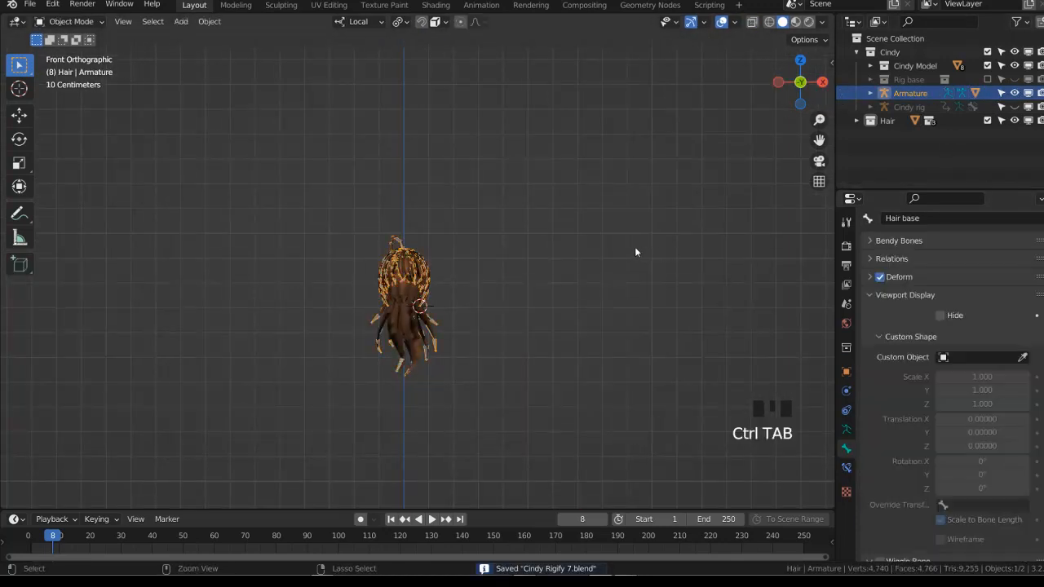
click(903, 92)
click(902, 106)
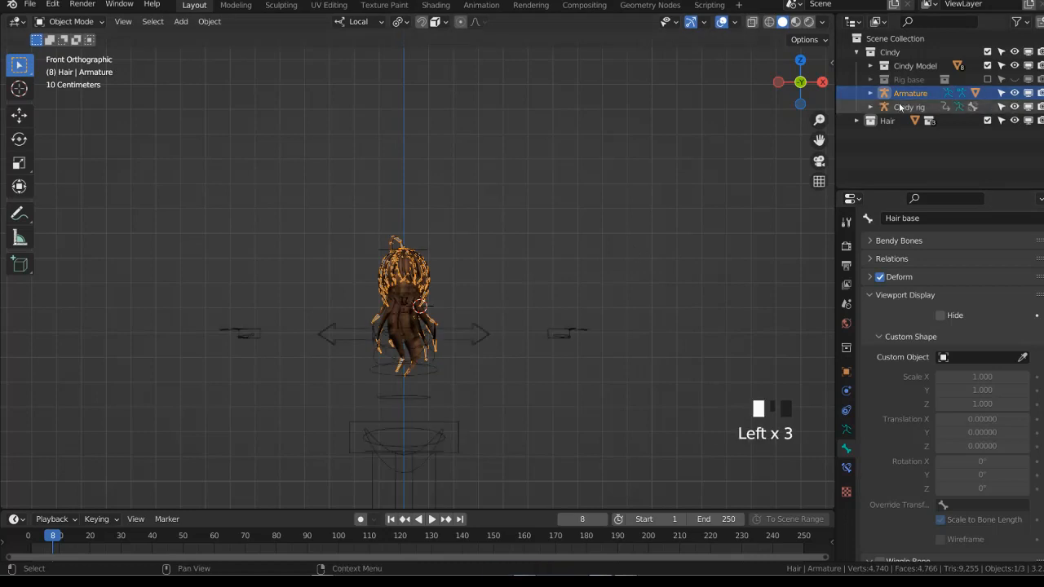
click(846, 429)
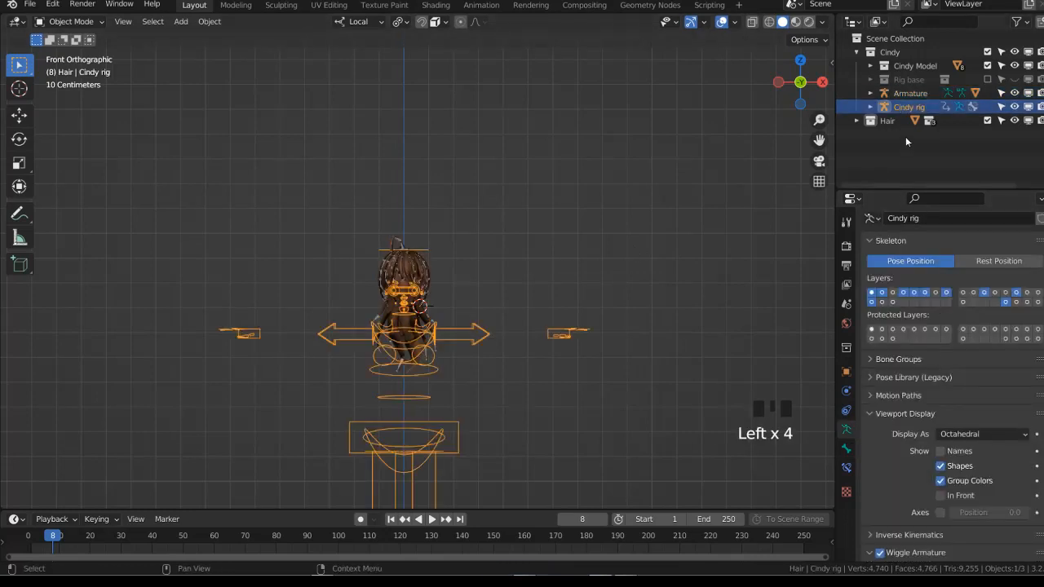
click(905, 93)
middle_drag(555, 310, 510, 330)
shift+click(488, 337)
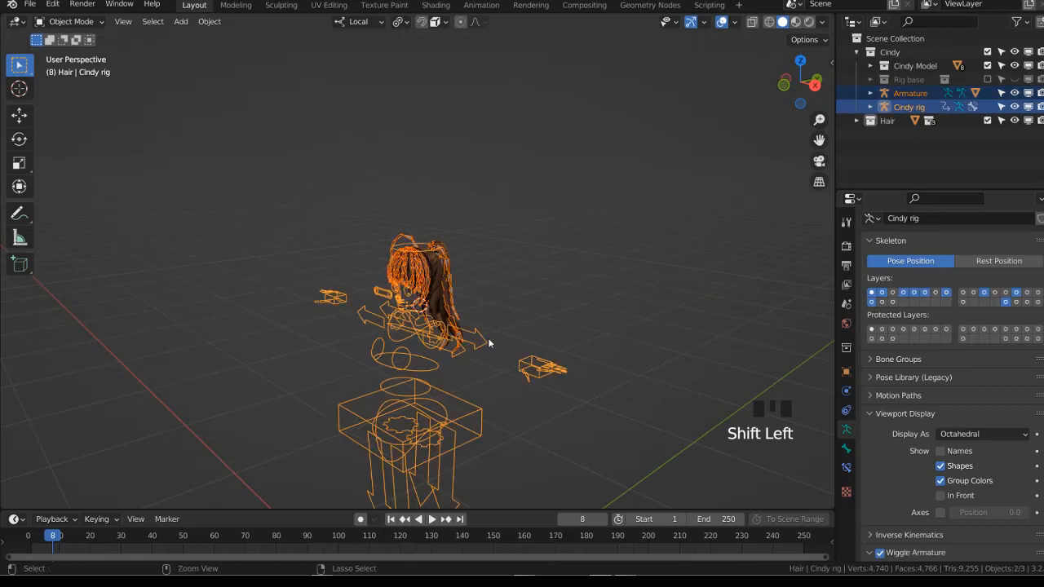
In the Armature's Pose Mode, move all bones to the eighth bone layer of the second row and show that layer
click(907, 93)
key(ctrl+Tab)
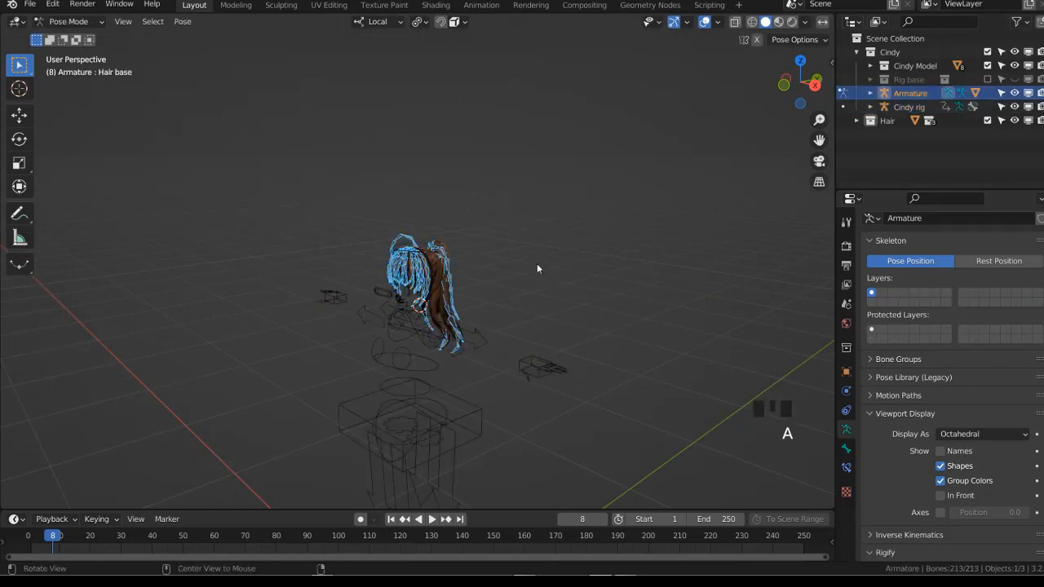
key(alt+h)
key(m)
click(628, 310)
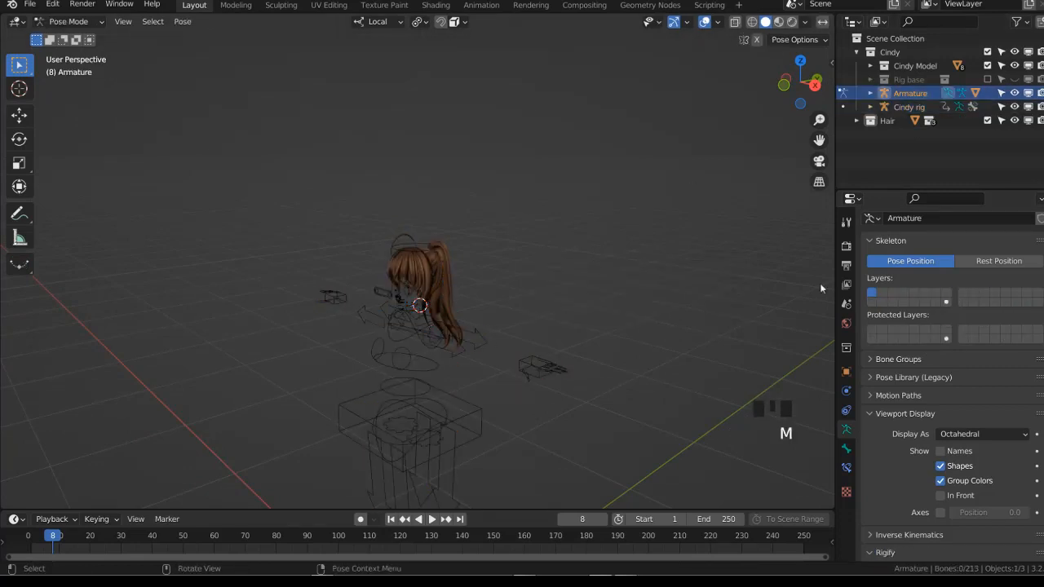
click(945, 302)
In Object Mode, join the hair Armature into Cindy rig and deselect everything
key(ctrl+Tab)
shift+click(483, 340)
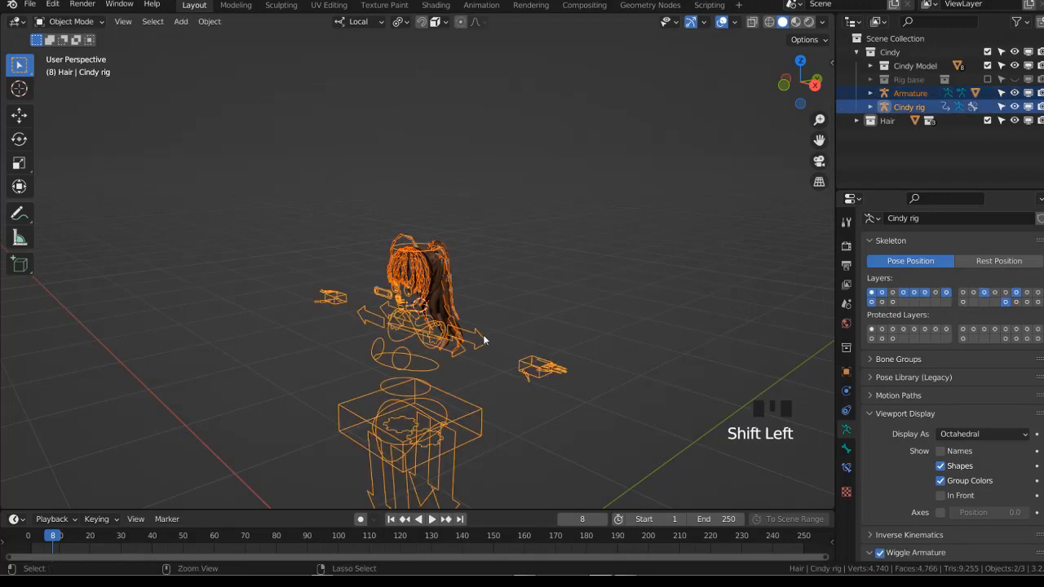
key(ctrl+h)
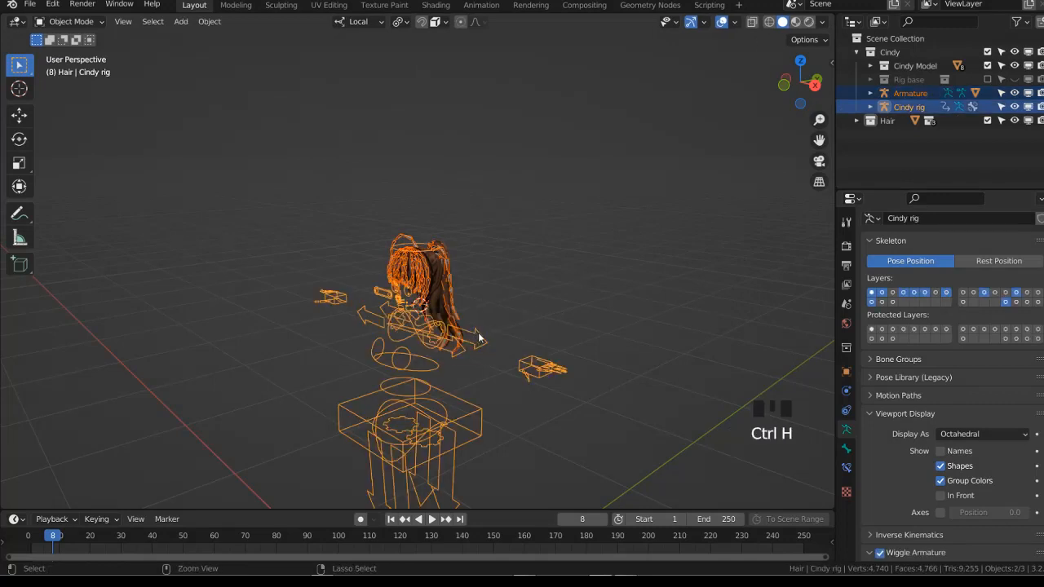
key(ctrl+j)
scroll(479, 337, up, 1)
click(531, 347)
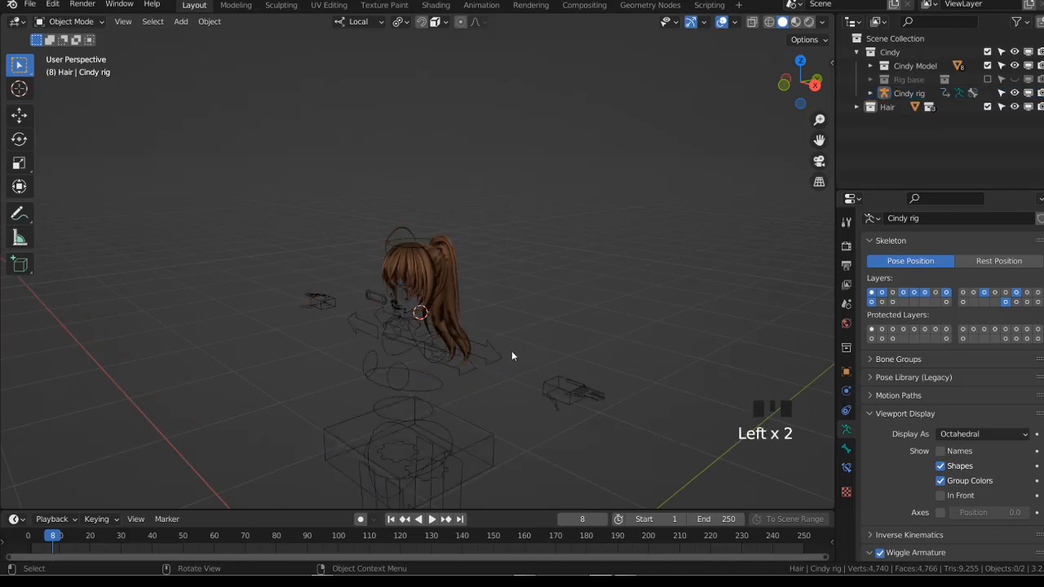
Show the hair bone layer on Cindy rig and put the rig in Pose Mode with X-ray on
shift+click(516, 364)
click(920, 94)
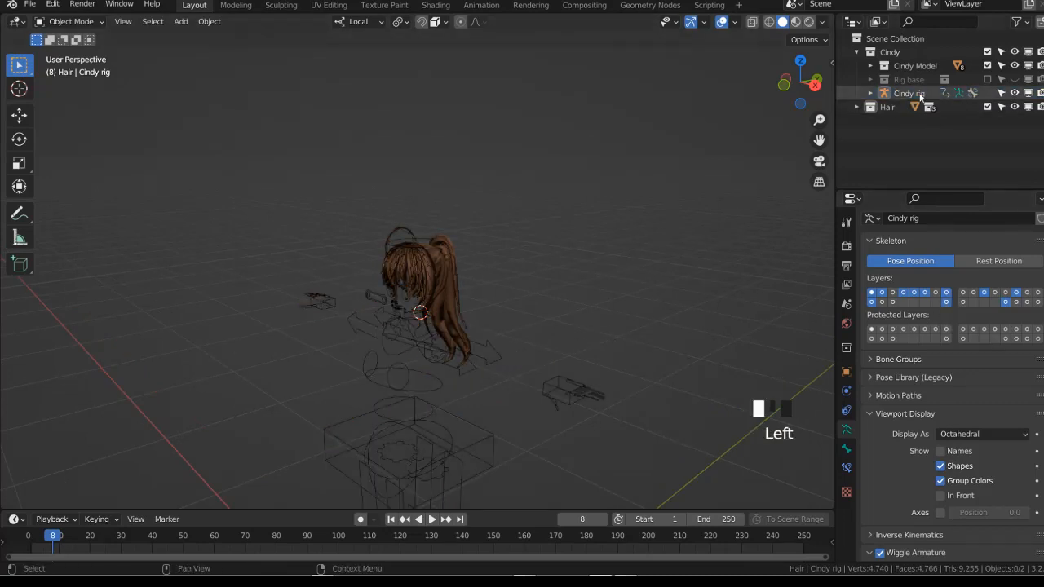
scroll(517, 322, up, 2)
key(ctrl+Tab)
middle_drag(561, 301, 512, 294)
key(alt+z)
scroll(512, 299, up, 3)
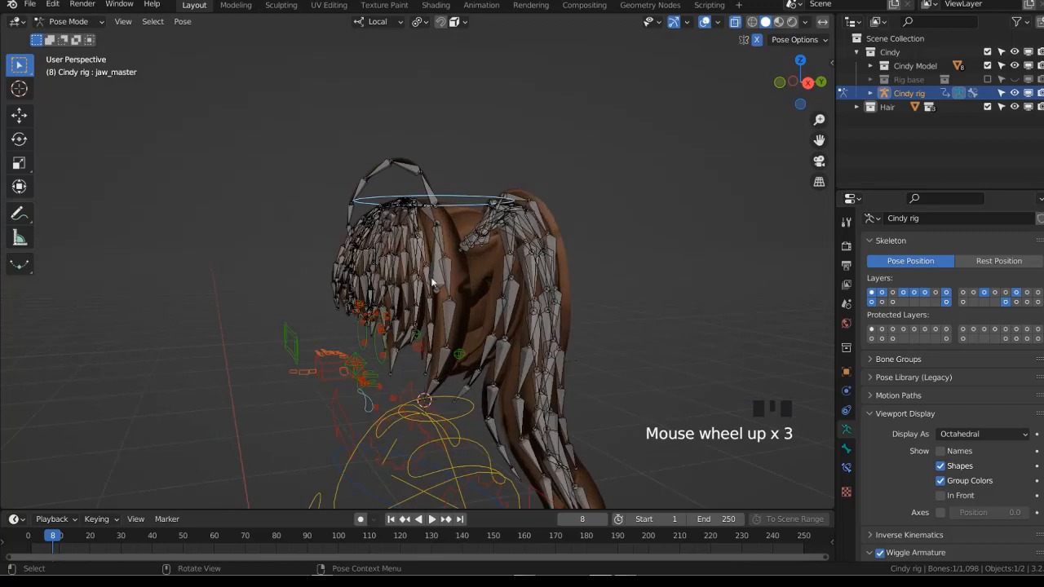
Show the deform bone layer and, in Edit Mode, parent Hair base to DEF-spine.006 with Keep Offset, returning to Pose Mode
shift+click(1018, 302)
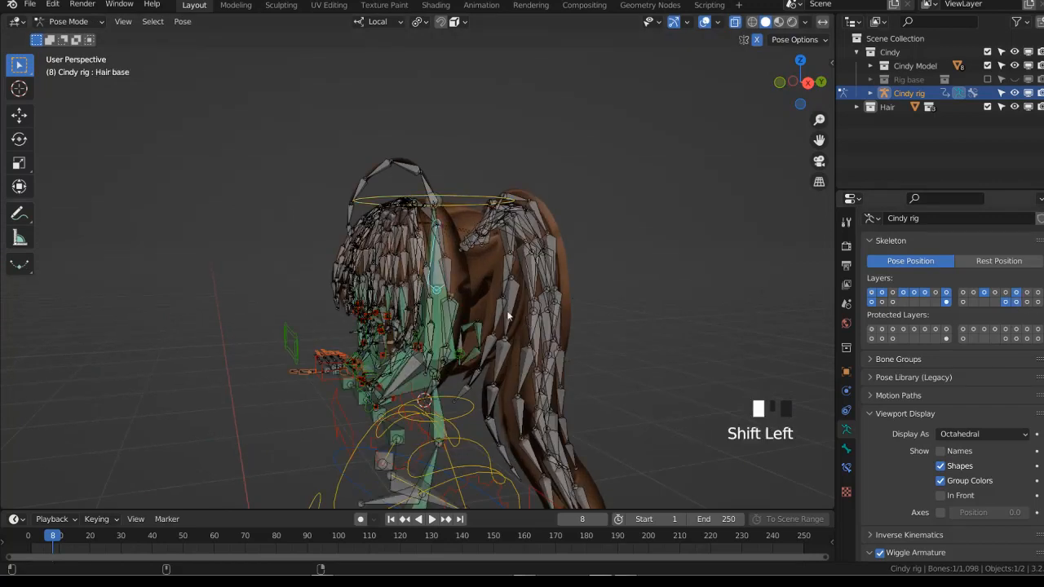
middle_drag(484, 304, 463, 303)
shift+click(461, 306)
key(Tab)
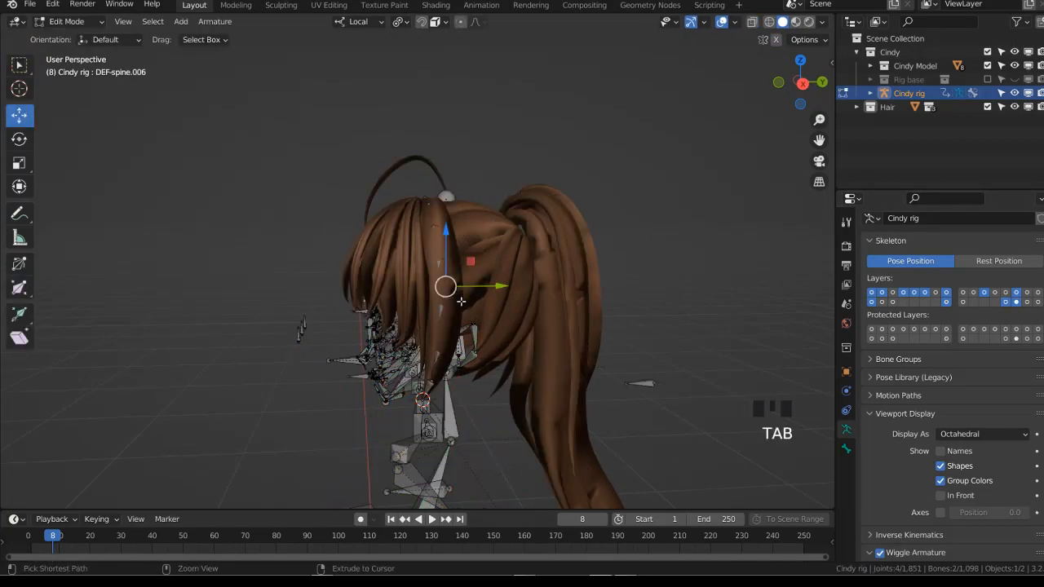
key(ctrl+p)
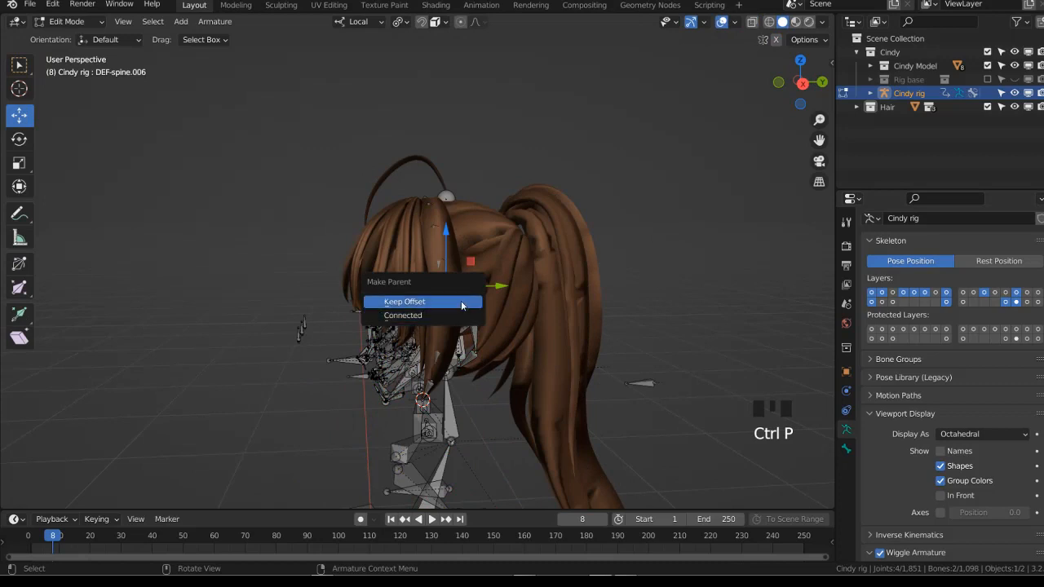
click(462, 302)
key(KP_3)
key(Tab)
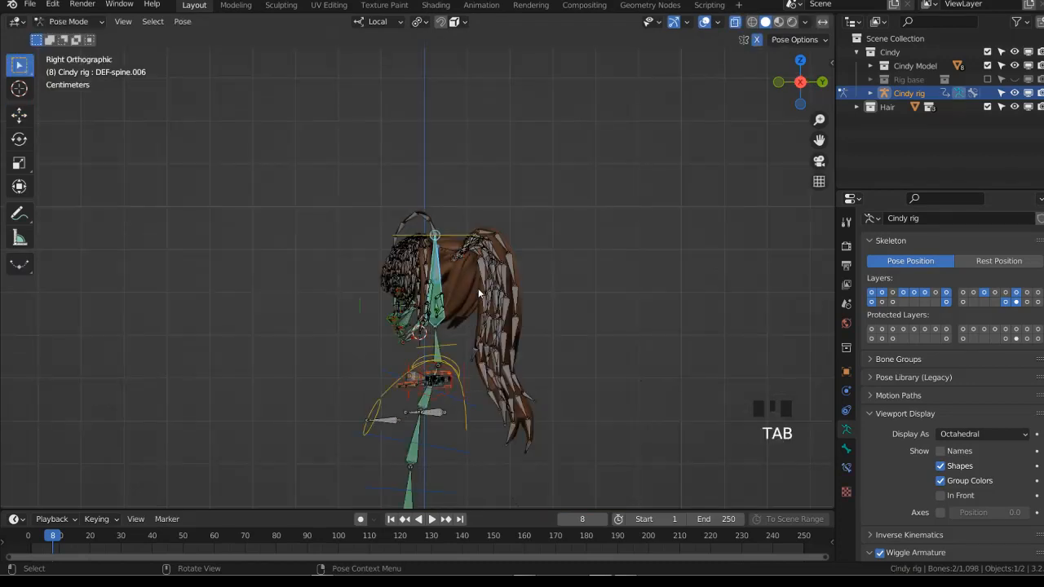
Try a trackball rotation of the head control in front view to test whether the hair follows
click(461, 237)
key(alt+z)
key(KP_1)
key(r)
key(r)
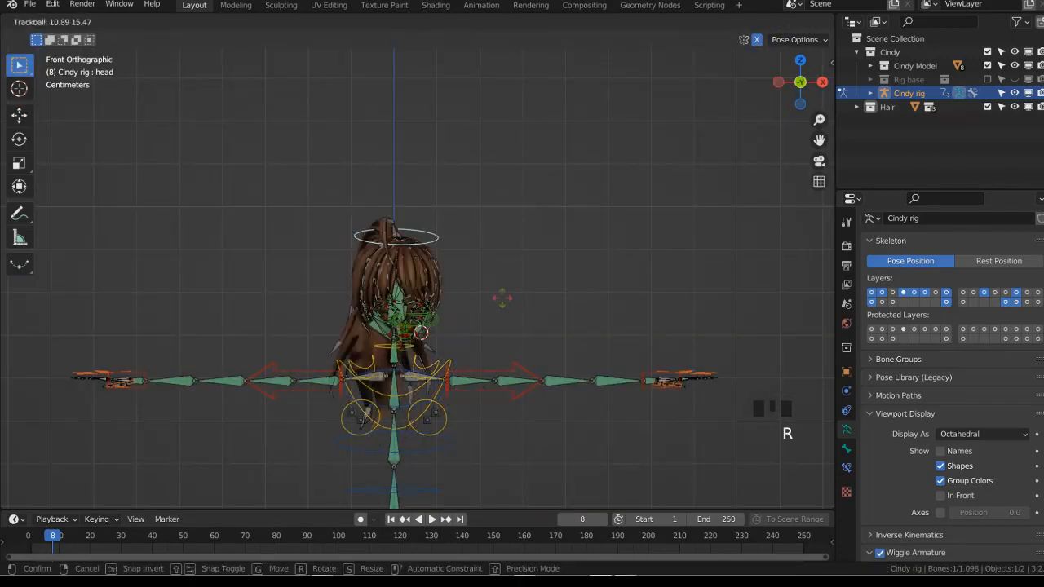
click(490, 280)
scroll(490, 279, up, 3)
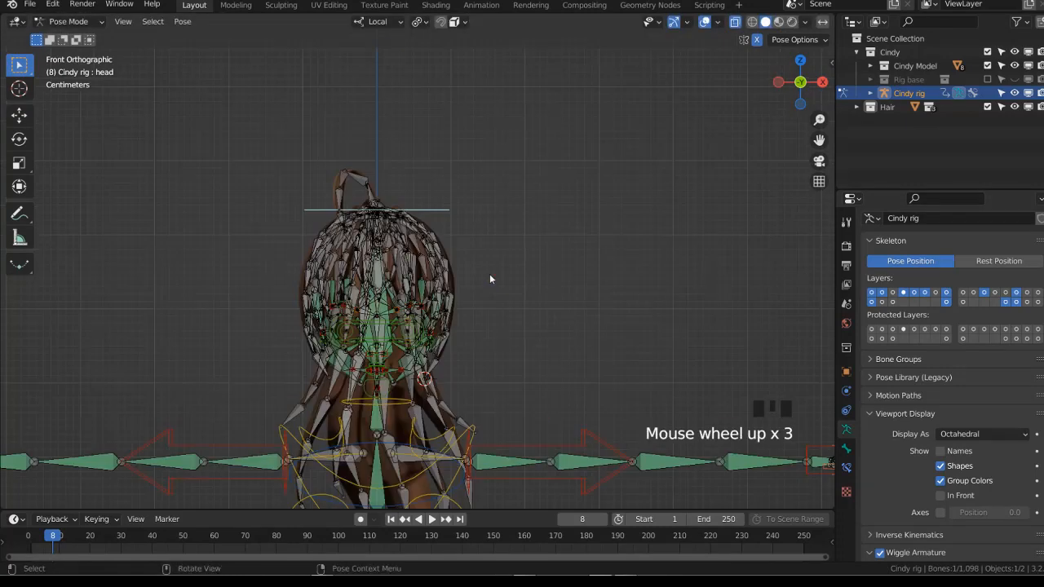
Save the file, hide the deform bone layer and turn X-ray off
key(ctrl+s)
shift+click(1016, 303)
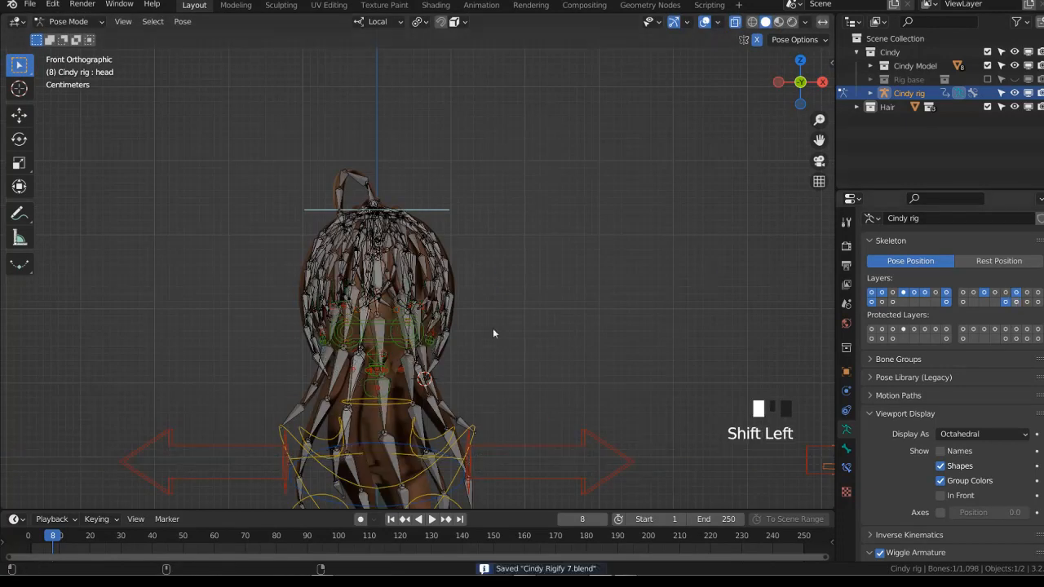
scroll(493, 327, down, 3)
key(alt+z)
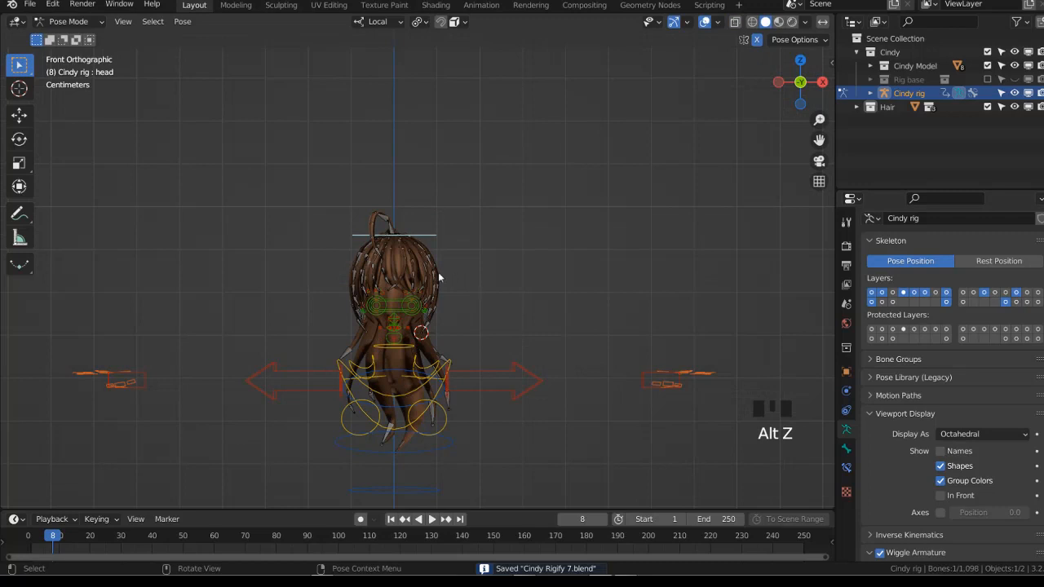
key(h)
click(434, 275)
key(alt+h)
click(441, 283)
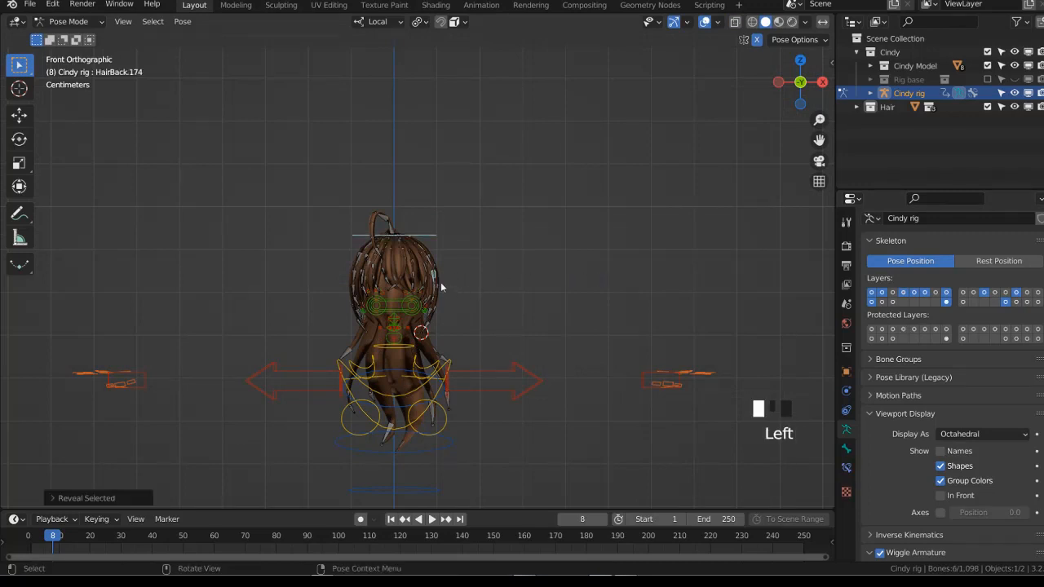
key(shift+h)
key(alt+h)
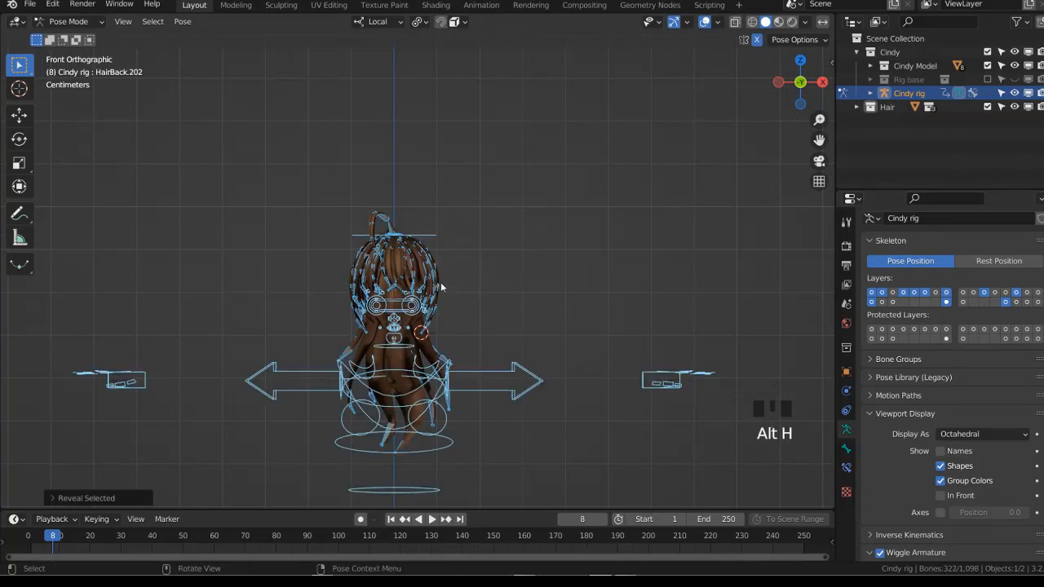
key(shift+g)
click(441, 282)
Select all hair bones with Select Grouped, add the head control, hide the unselected bones and save the file
click(440, 280)
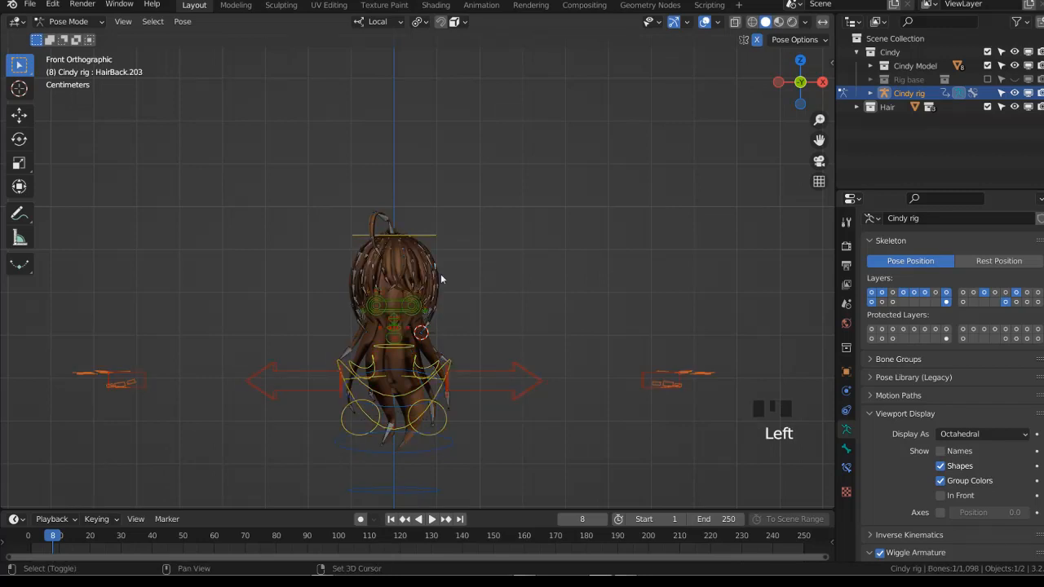
key(shift+g)
click(441, 275)
shift+click(426, 242)
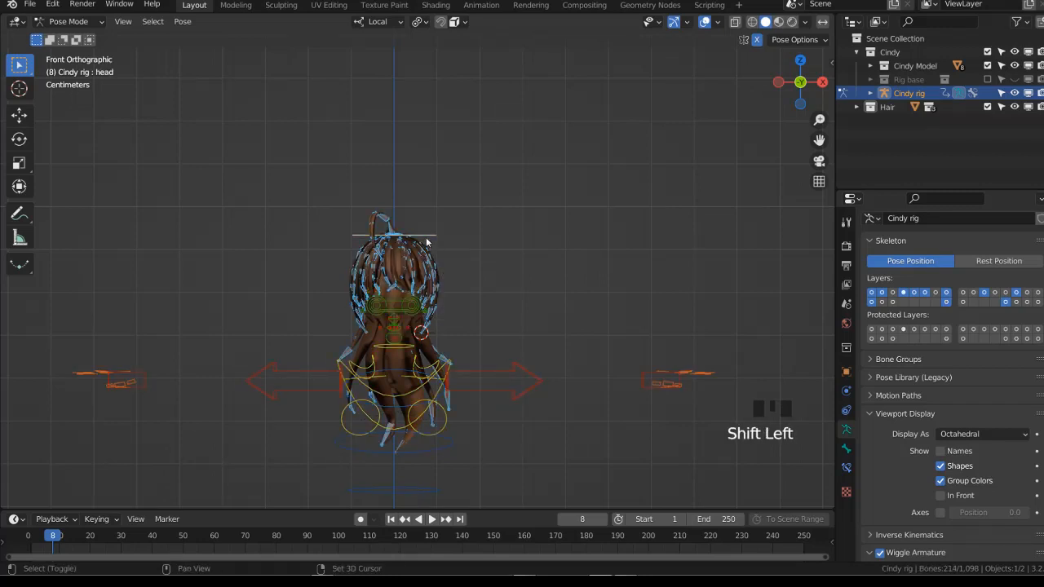
key(shift+h)
shift+middle_drag(427, 240, 495, 255)
key(alt+z)
key(ctrl+s)
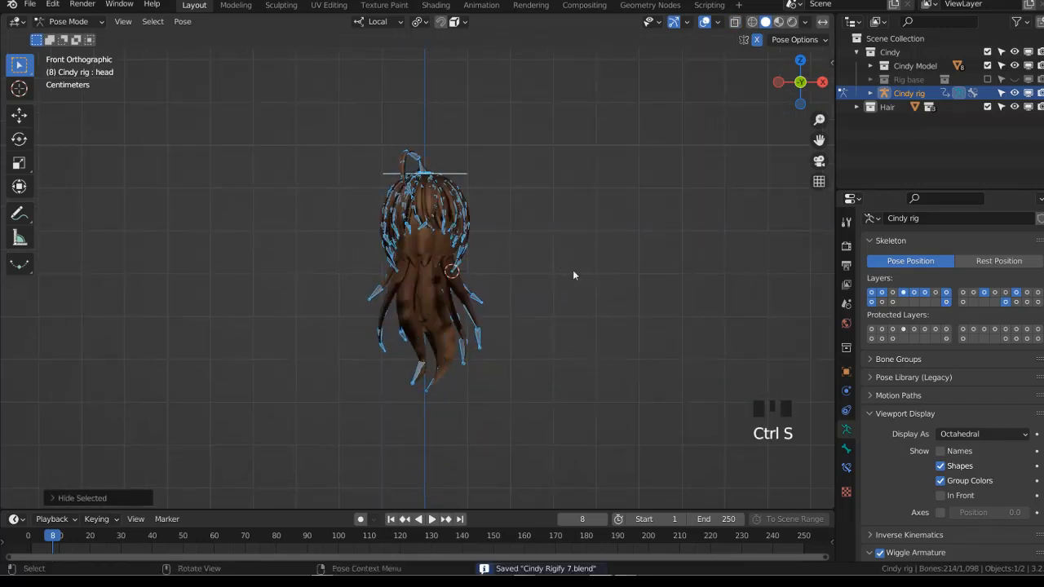
Bring the character back into view by excluding and re-including the Cindy Model collection, and view it from the front
middle_drag(573, 270, 704, 205)
click(988, 66)
click(988, 66)
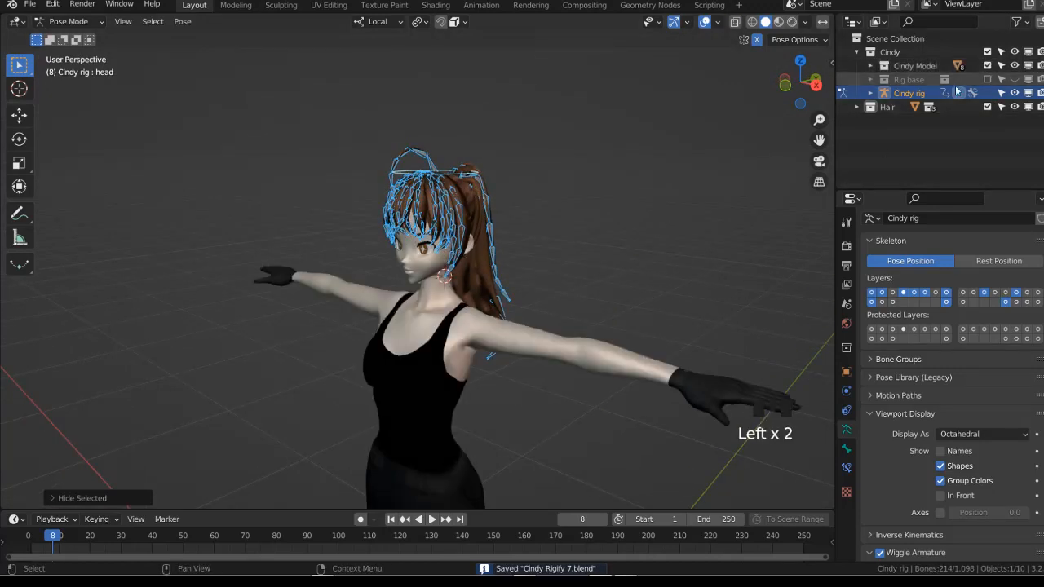
key(KP_1)
Select only the hair bones by inverting the head control selection, and enable Wiggle Bone for them
click(466, 171)
scroll(467, 171, up, 2)
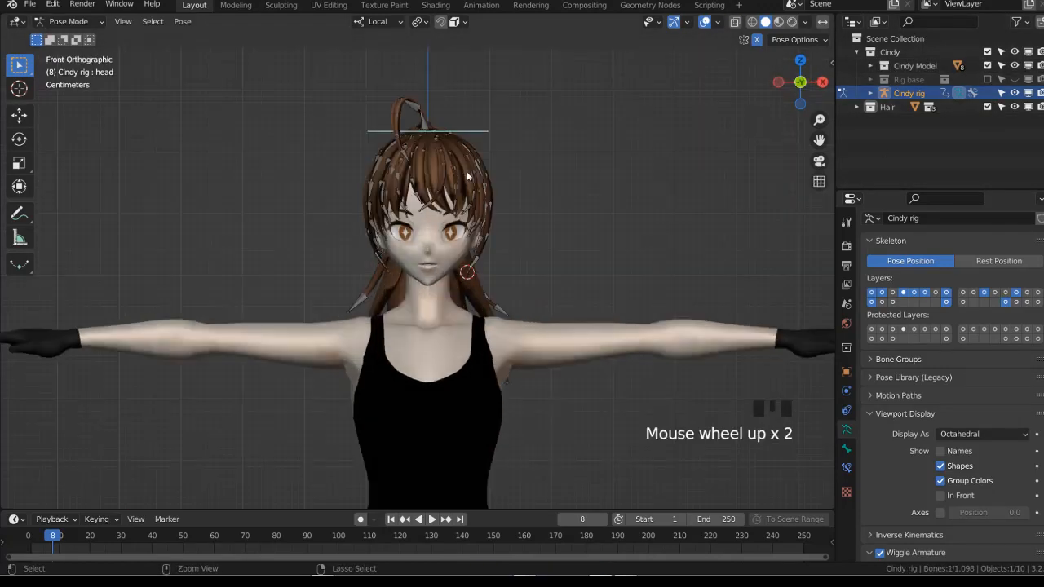
key(ctrl+i)
click(847, 449)
scroll(901, 459, down, 4)
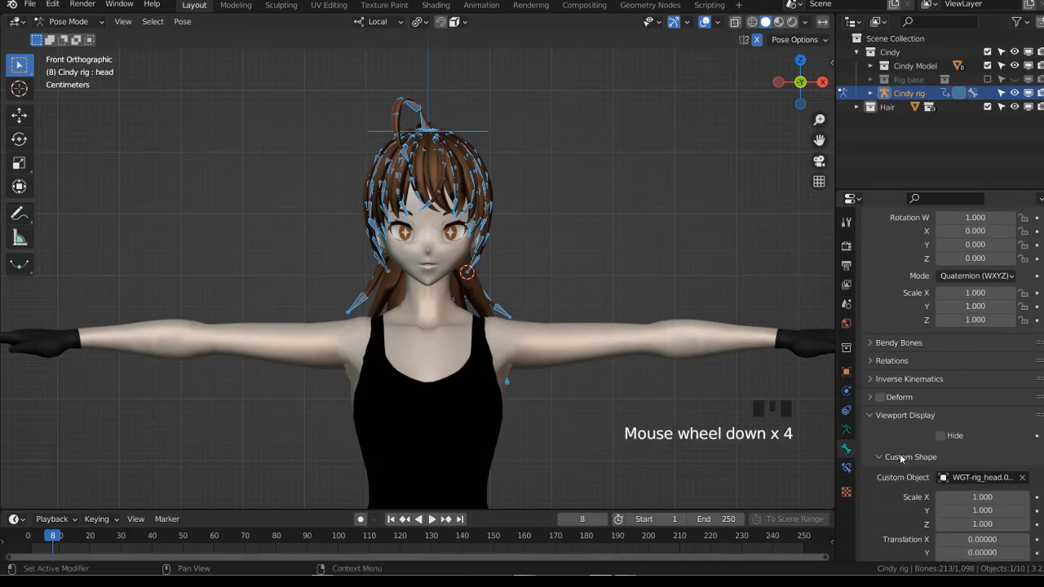
click(894, 417)
click(880, 434)
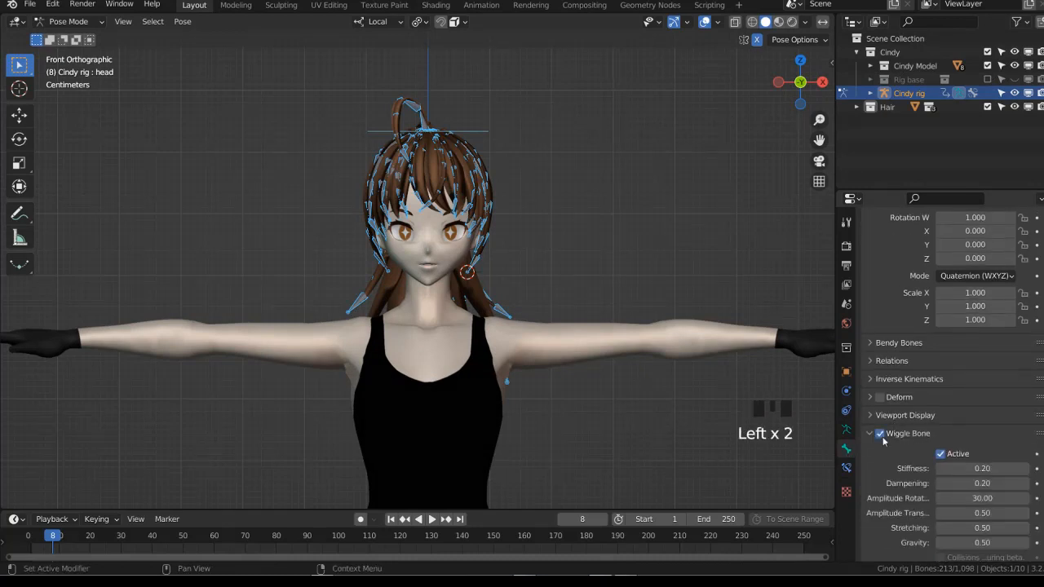
Play the animation to examine the hair's wiggle motion on the character, and stop it
key(space)
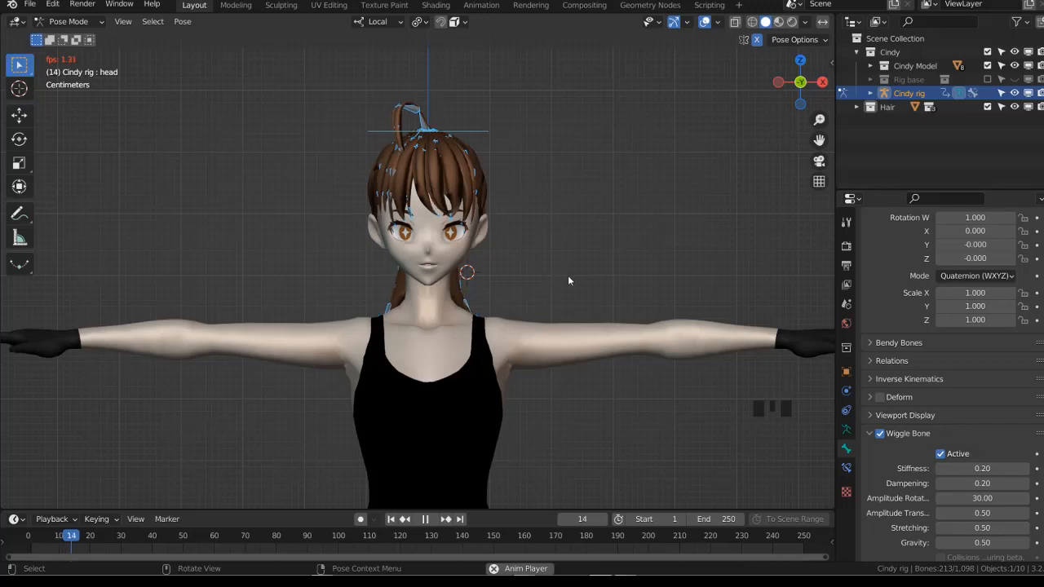
middle_drag(435, 300, 552, 287)
key(space)
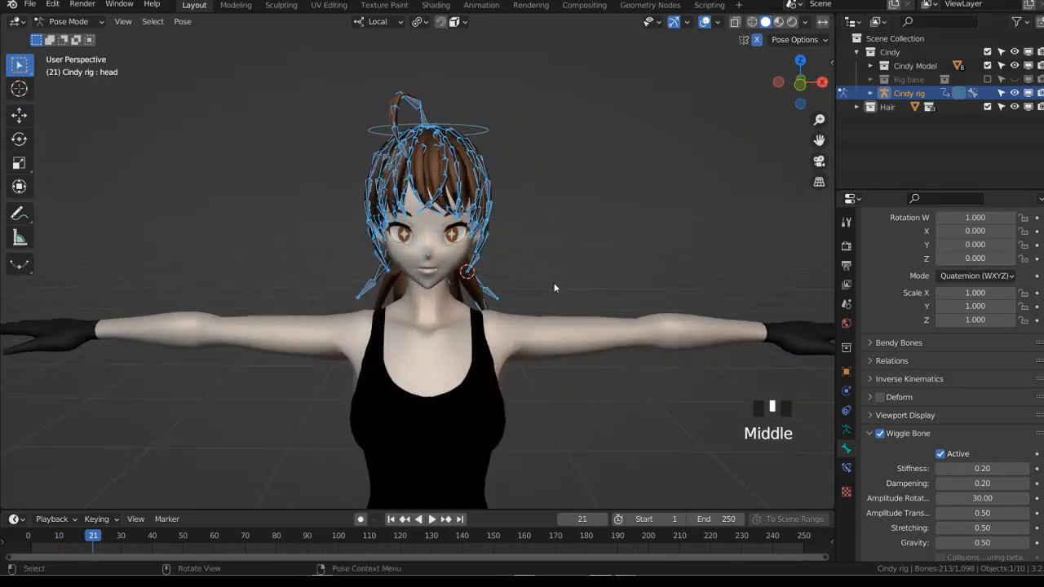
Exclude the Cindy Model collection from the view layer and play the wiggle animation with only the hair and rig, stopping it
key(KP_1)
click(871, 67)
click(988, 66)
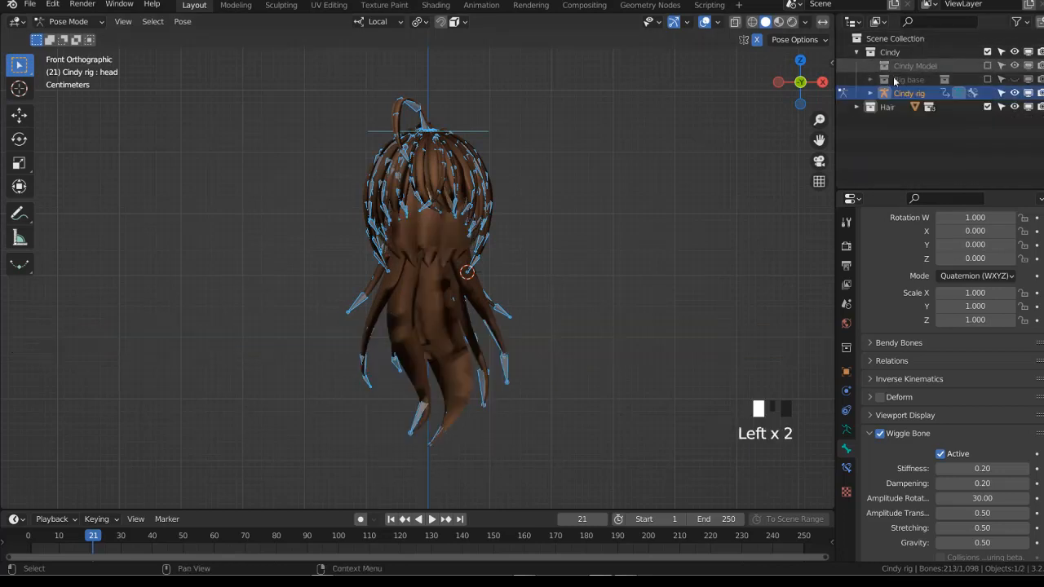
key(space)
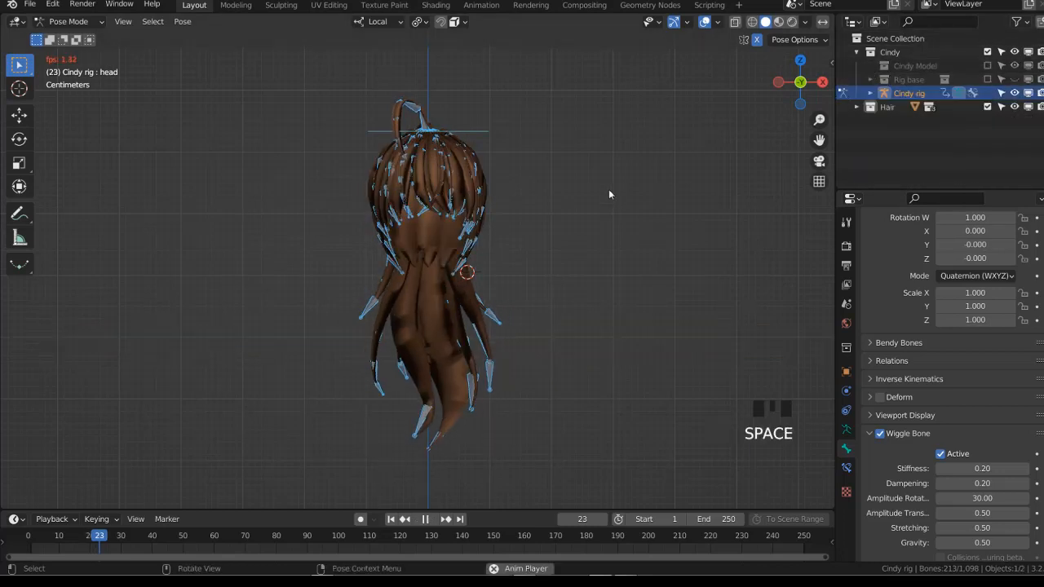
key(space)
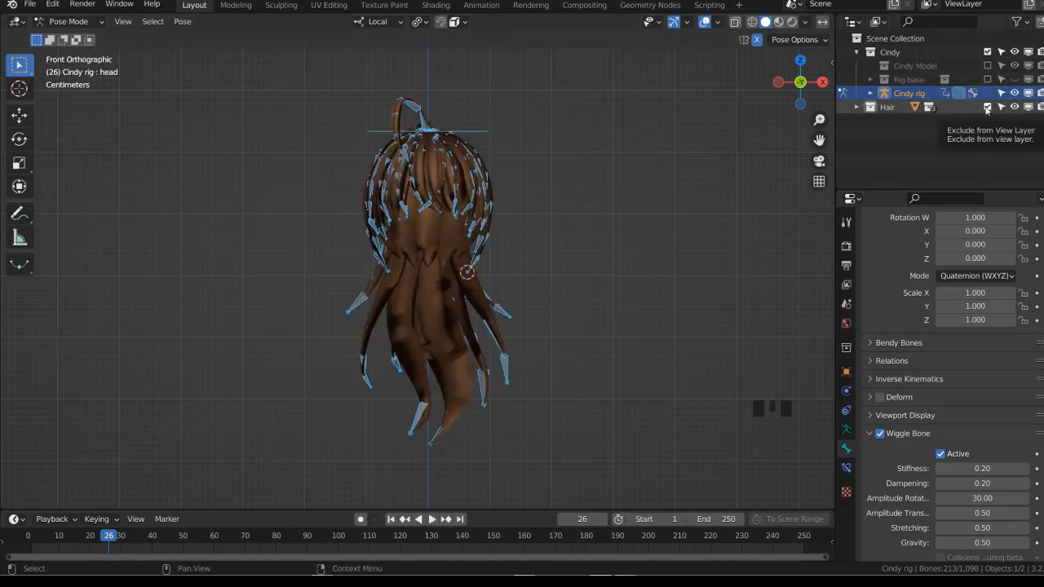
Disable Wiggle Bone on the selected hair bones
scroll(1003, 427, down, 4)
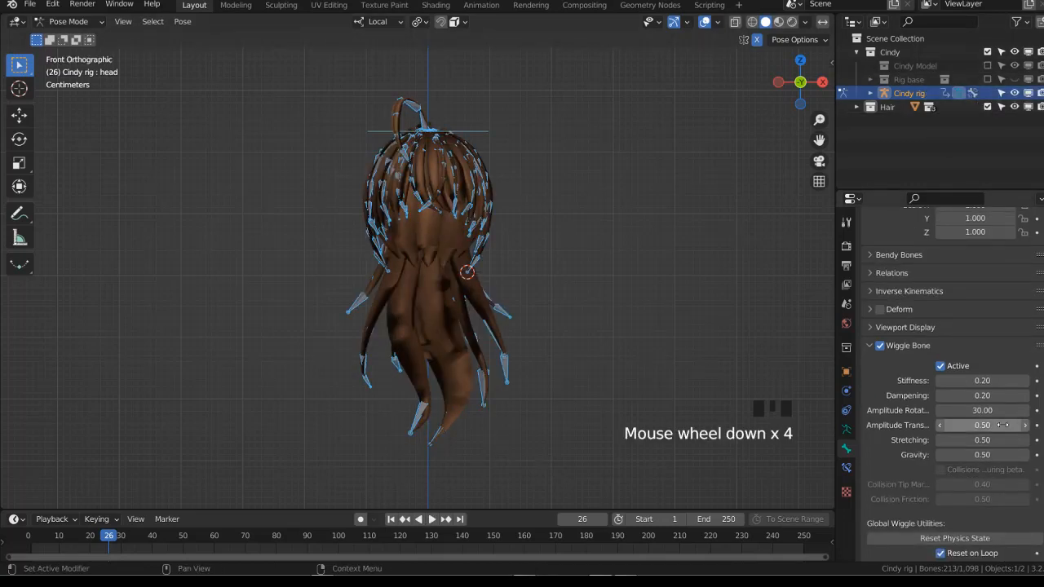
click(884, 349)
scroll(452, 268, up, 2)
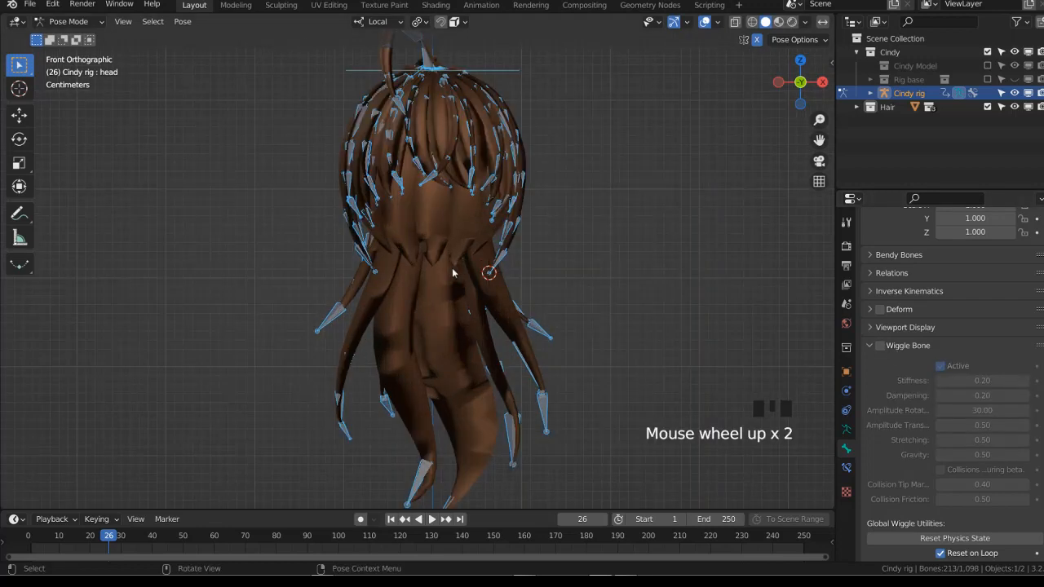
Duplicate the hair mesh in place and move the copy to a new collection named Hair lowpolly
scroll(490, 270, down, 3)
click(420, 286)
key(shift+d)
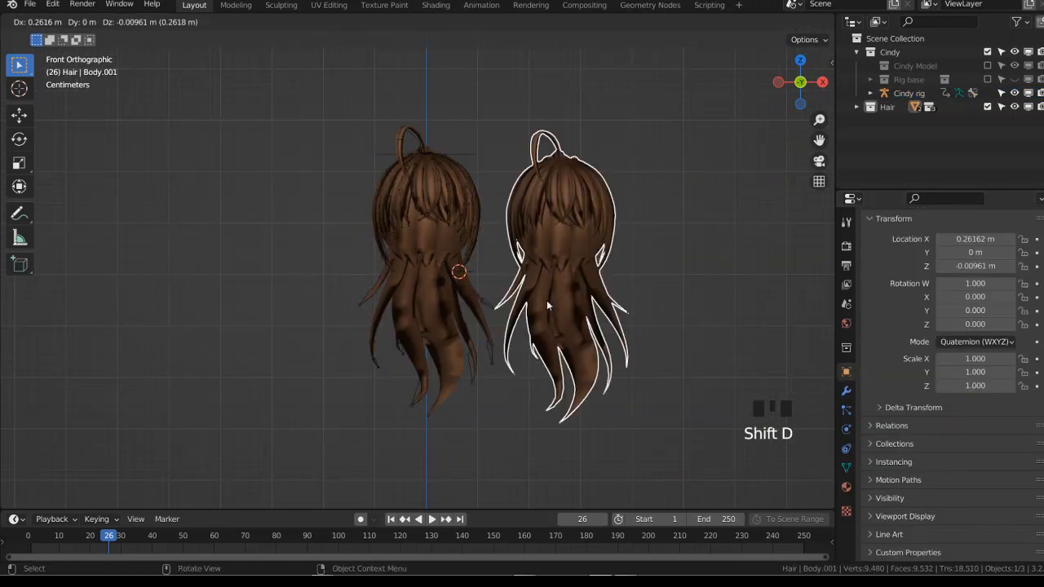
right_click(545, 299)
key(m)
mouse_move(547, 303)
click(492, 254)
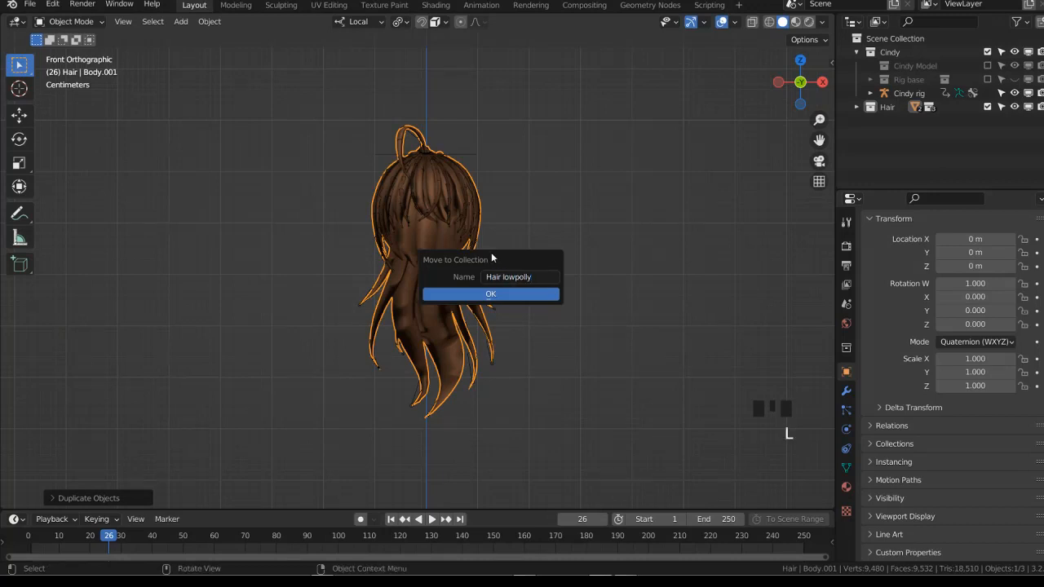
key(Return)
click(479, 276)
Remove the armature modifiers without a target object from Body.001, keeping the Cindy rig one, and add a Decimate modifier
click(907, 135)
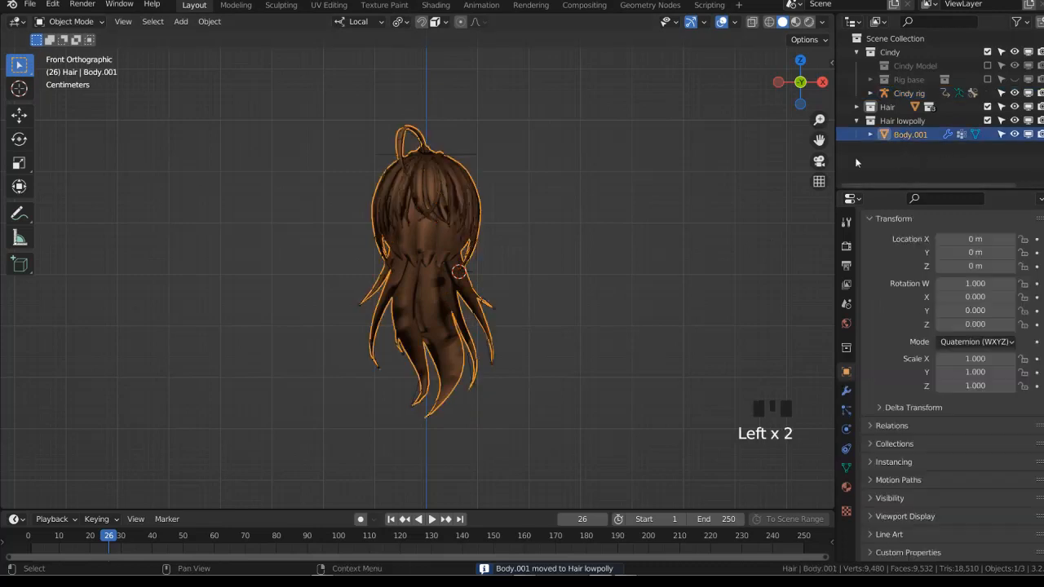
key(Tab)
key(Tab)
click(846, 390)
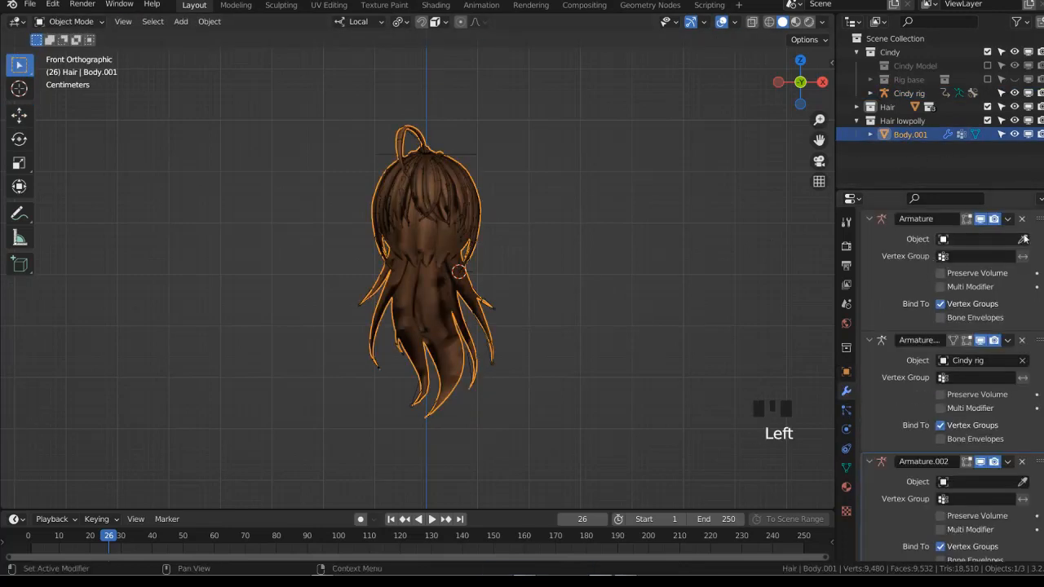
click(1022, 219)
drag(889, 244, 772, 341)
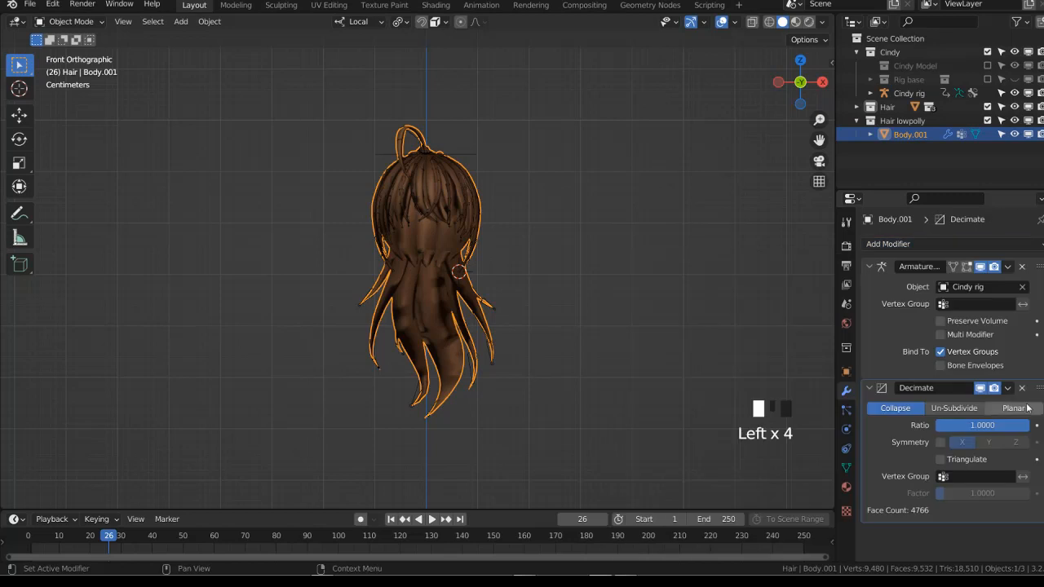
key(Return)
Try Decimate ratios of 0.02 and 0.1 on the hair copy and examine its shape
click(974, 425)
text(.02)
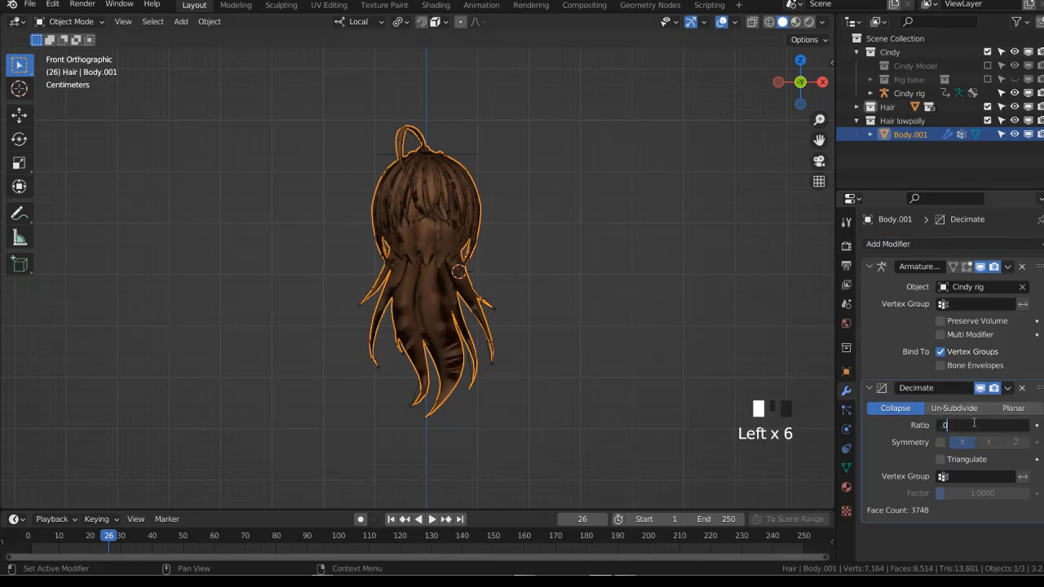
key(Return)
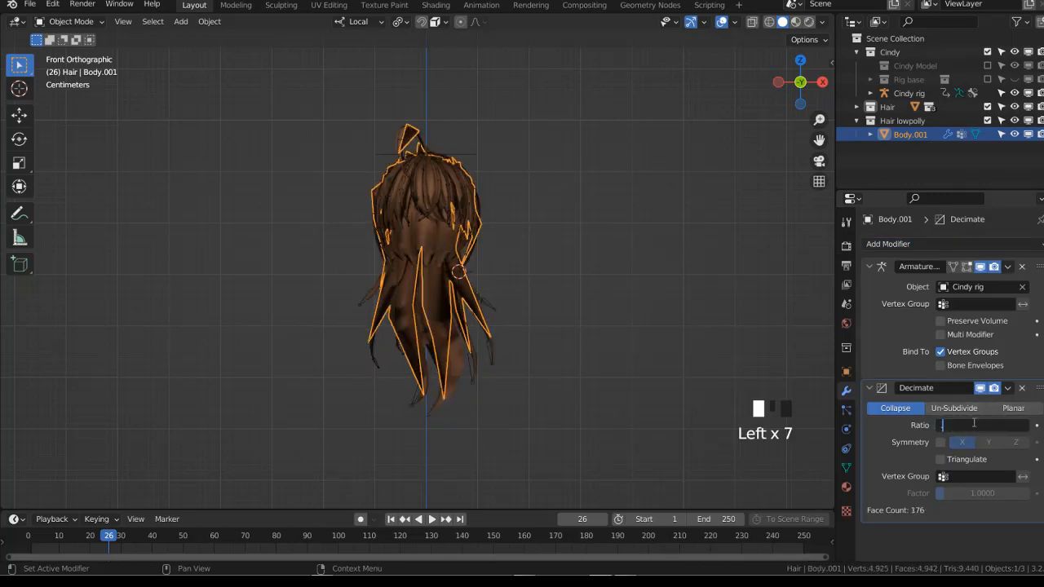
key(Return)
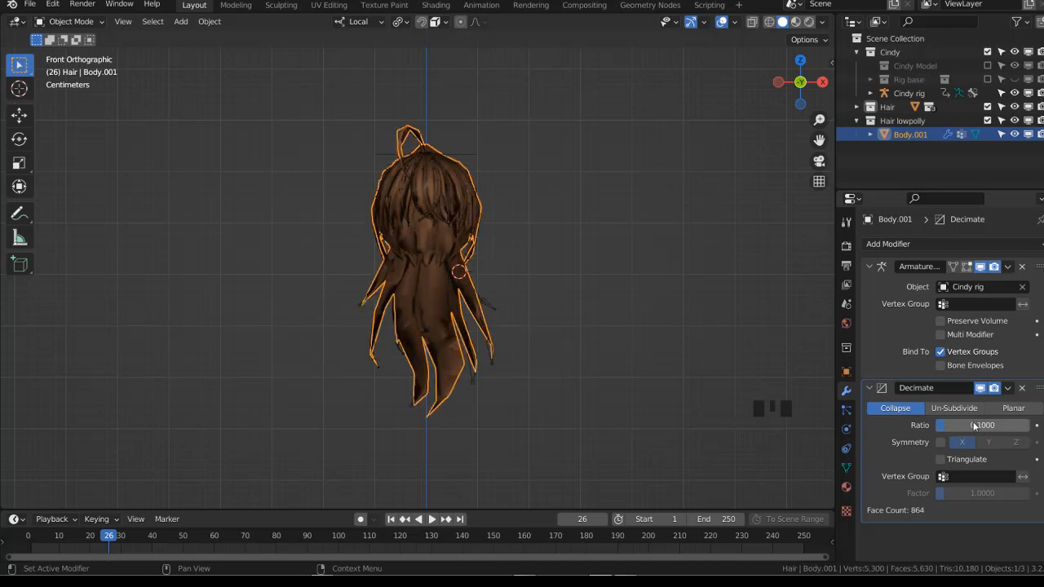
middle_drag(490, 351, 645, 360)
Set the Decimate ratio to 0.2 and apply the modifier to the hair copy
click(974, 429)
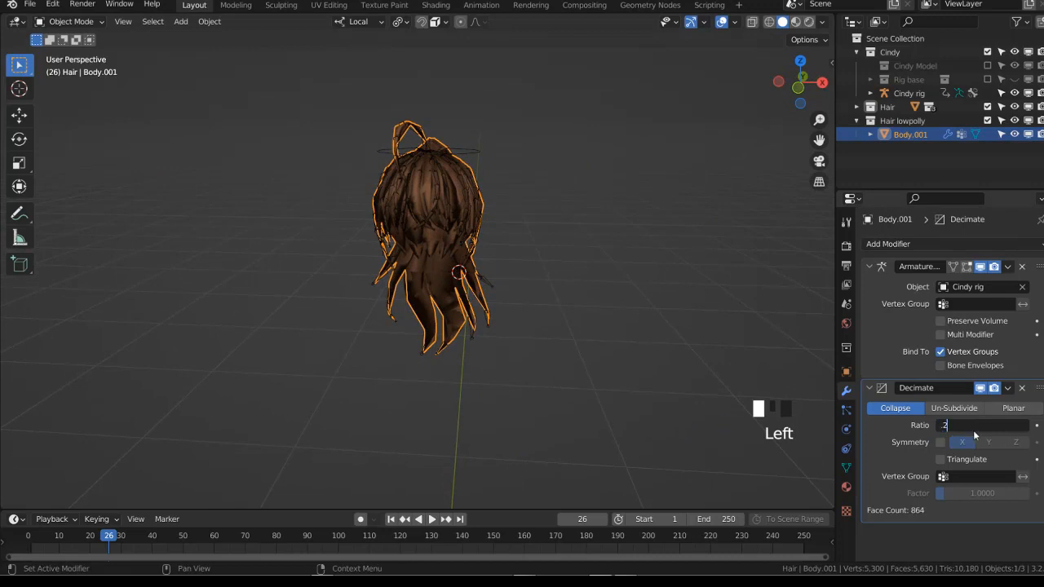
text(.2)
key(Return)
click(1007, 389)
key(KP_1)
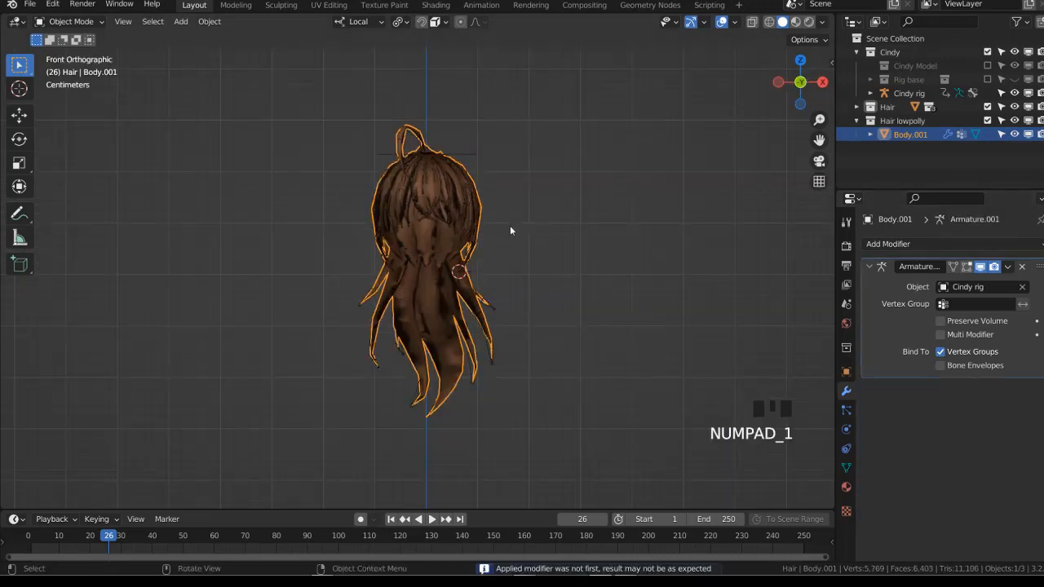
Exclude the original Hair collection from the view layer, play the animation briefly, and put Cindy rig in Pose Mode
click(987, 107)
click(464, 159)
key(space)
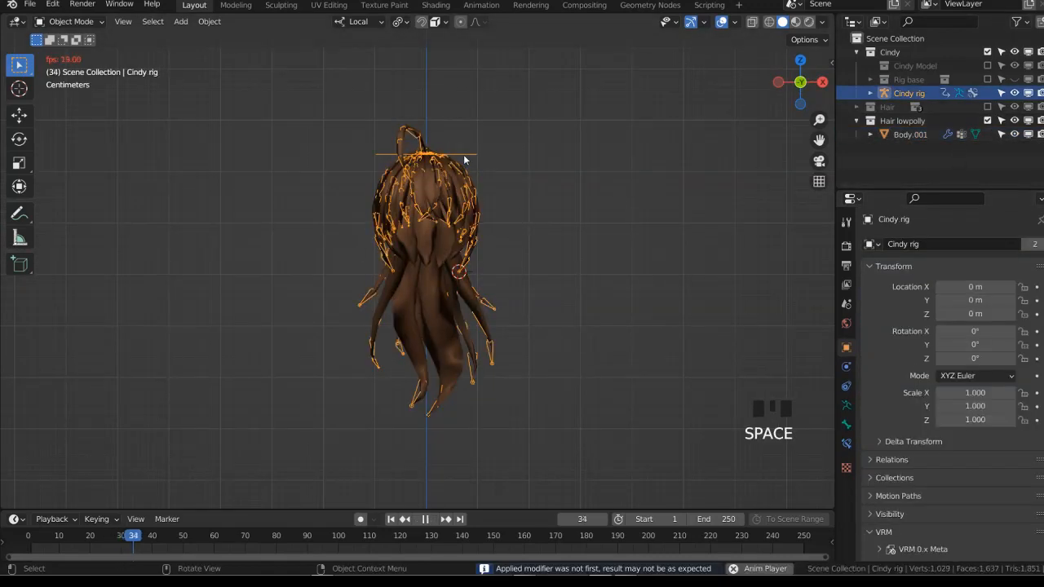
key(ctrl+Tab)
key(space)
From the side view, hide the root bones at the crown and at the base of the back hair
middle_drag(500, 192, 445, 214)
key(KP_3)
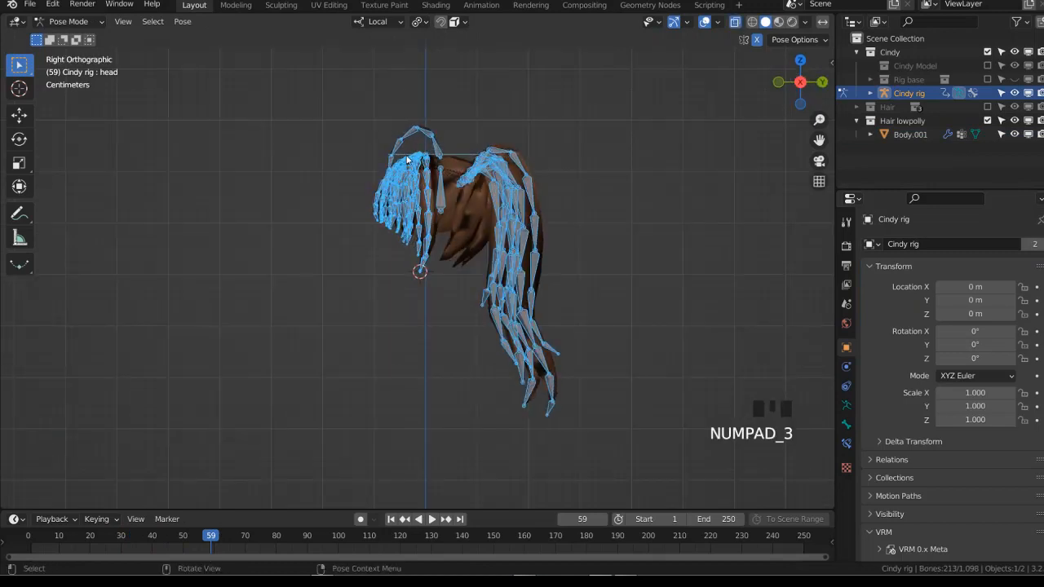
drag(393, 133, 490, 200)
click(450, 178)
shift+middle_drag(454, 245, 451, 307)
key(h)
drag(457, 184, 496, 231)
scroll(495, 231, up, 2)
shift+middle_drag(522, 183, 466, 237)
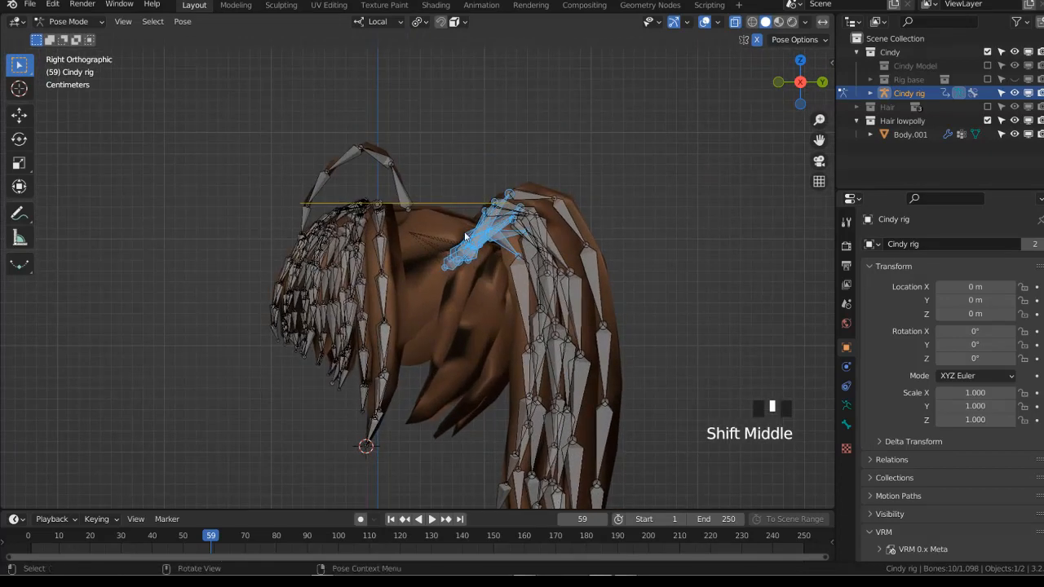
key(h)
From the top view, hide the remaining root bones clustered at the centre of the crown
middle_drag(399, 243, 426, 281)
scroll(426, 282, down, 1)
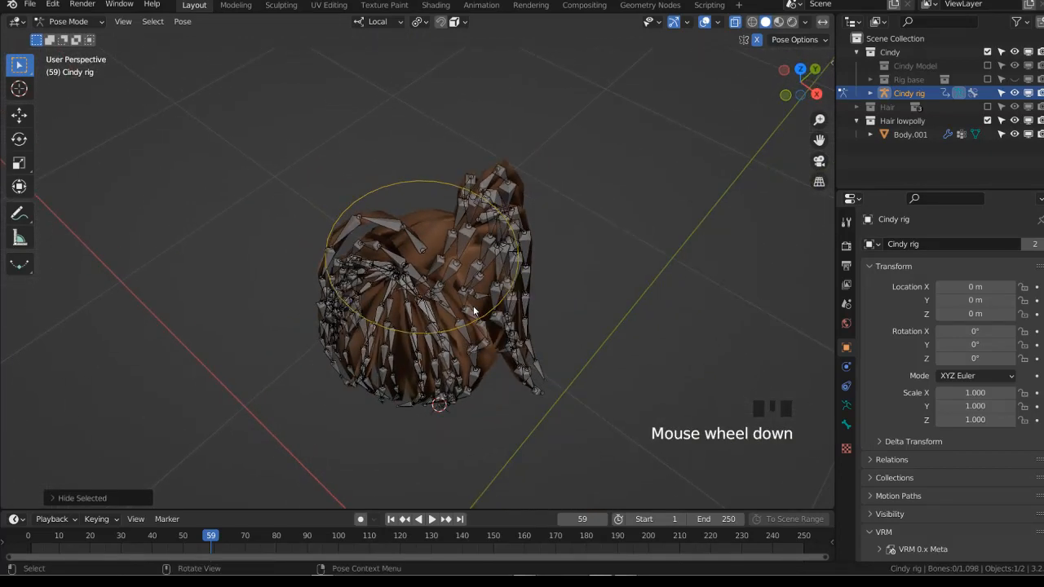
key(KP_7)
drag(414, 271, 443, 293)
click(431, 284)
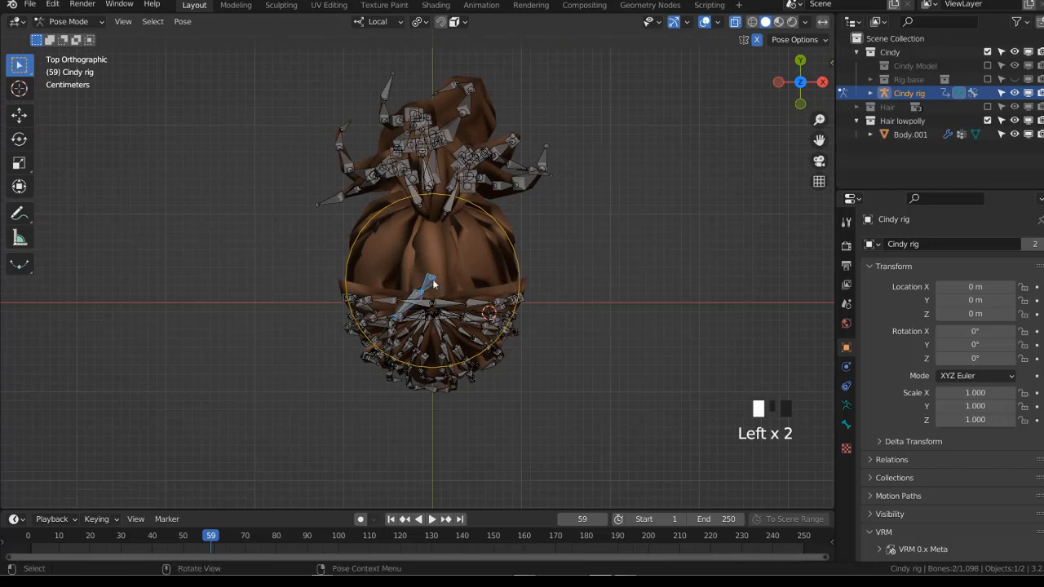
scroll(432, 287, up, 2)
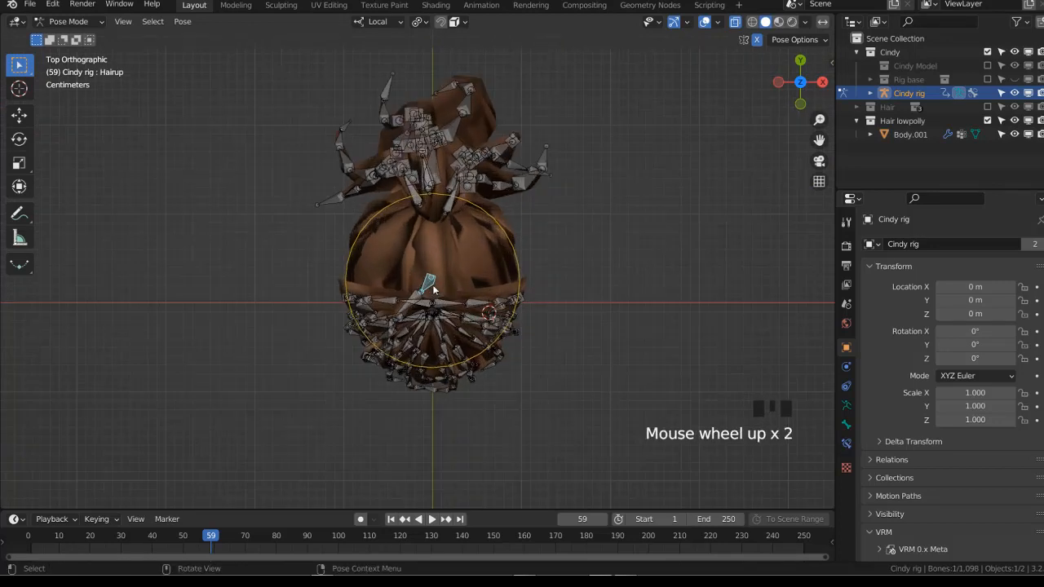
click(425, 299)
drag(424, 300, 447, 333)
key(h)
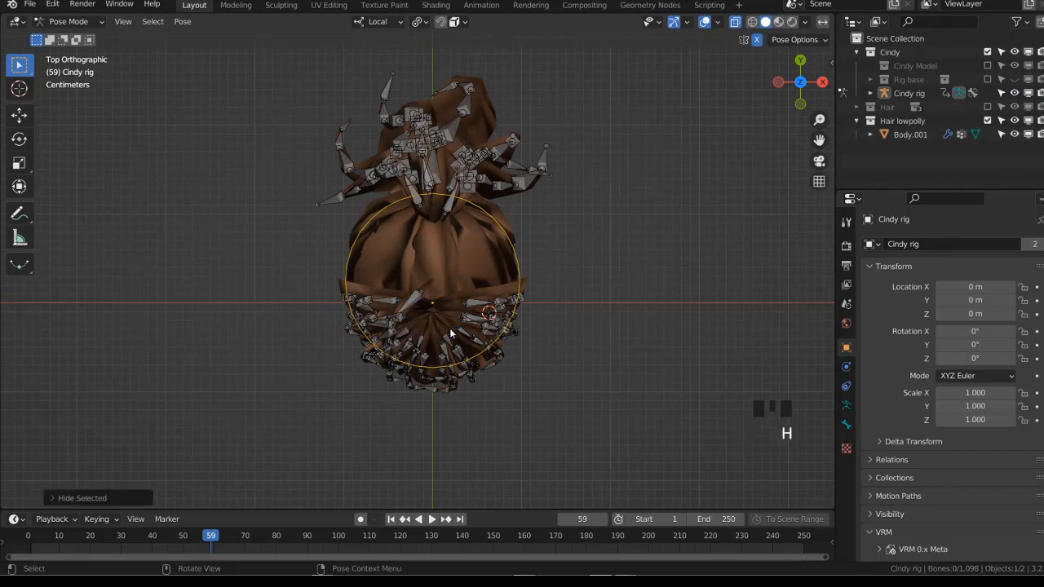
Select the visible hair bones by inverting the head control selection, and enable Wiggle Bone for them
scroll(448, 333, up, 2)
middle_drag(448, 332, 406, 291)
key(KP_1)
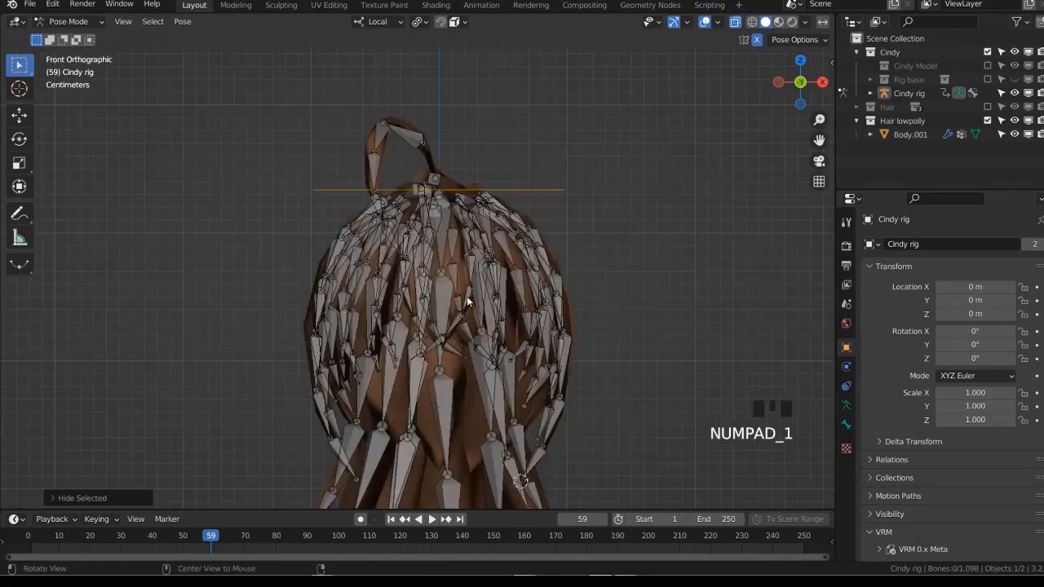
scroll(464, 248, down, 6)
click(461, 248)
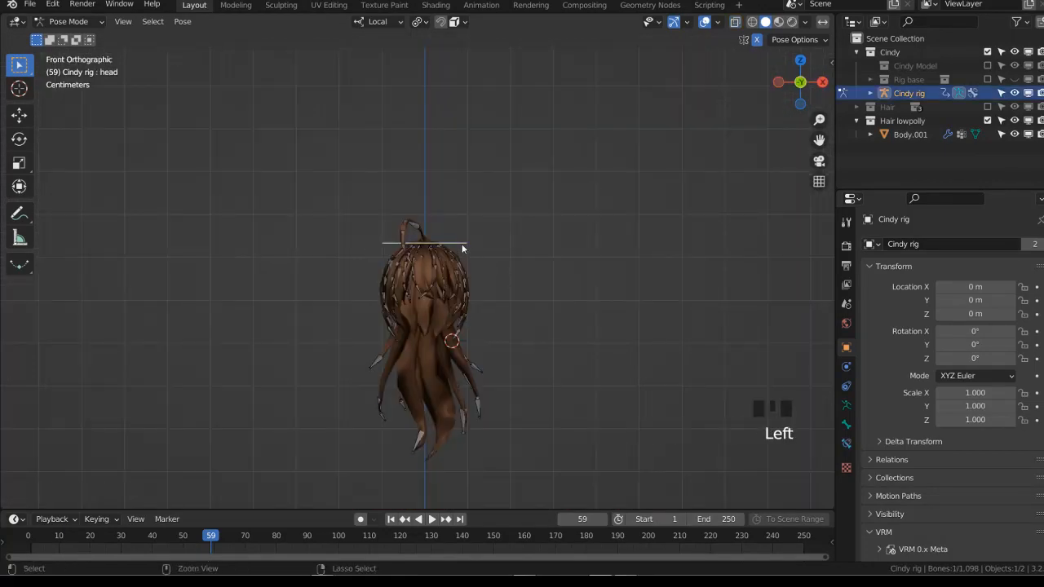
key(ctrl+i)
click(846, 424)
scroll(927, 445, down, 3)
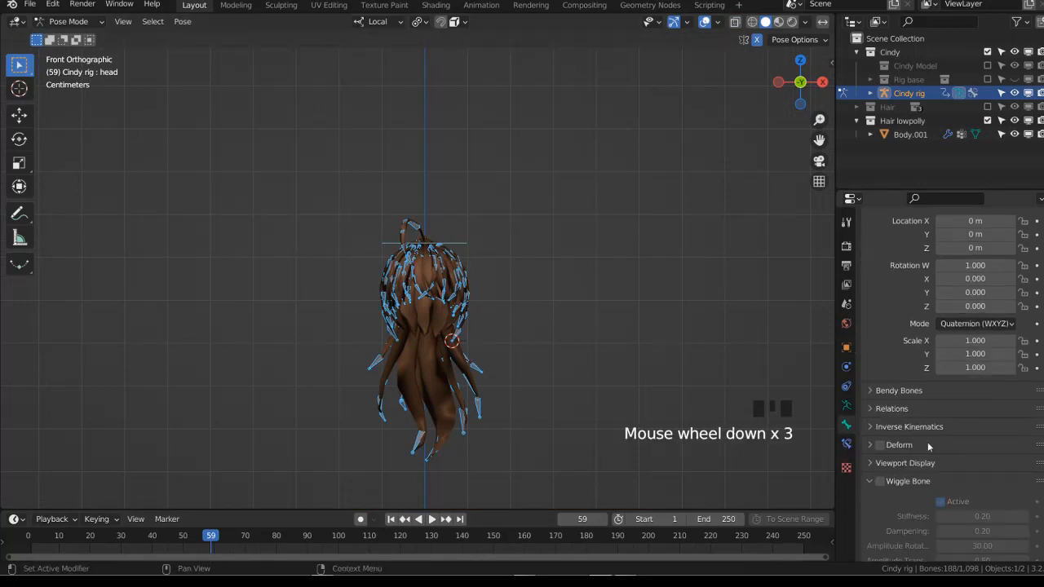
click(880, 482)
scroll(959, 461, down, 2)
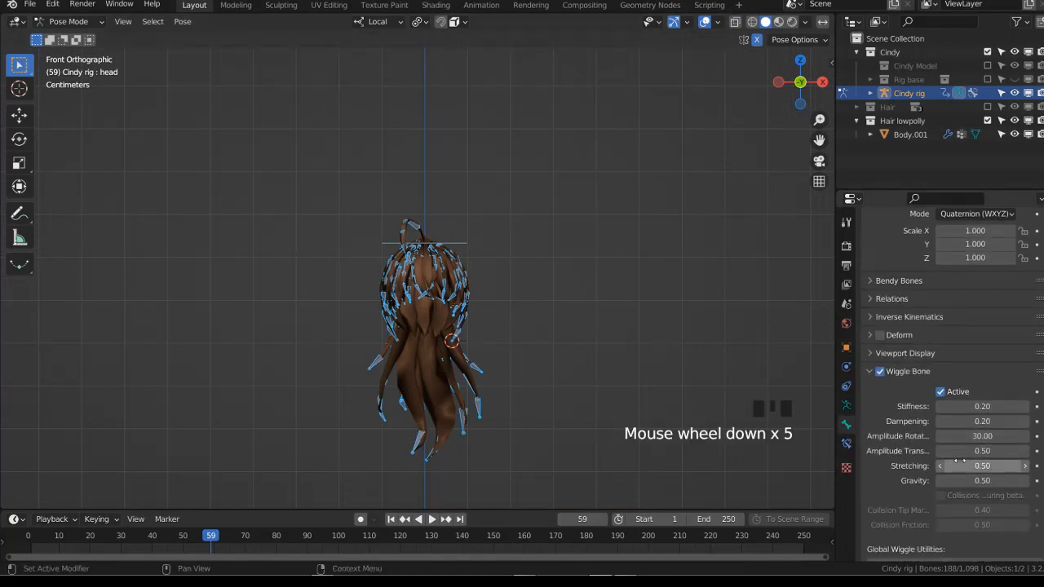
Play the animation, try rotating the head control to test the hair's wiggle, and stop playback
key(space)
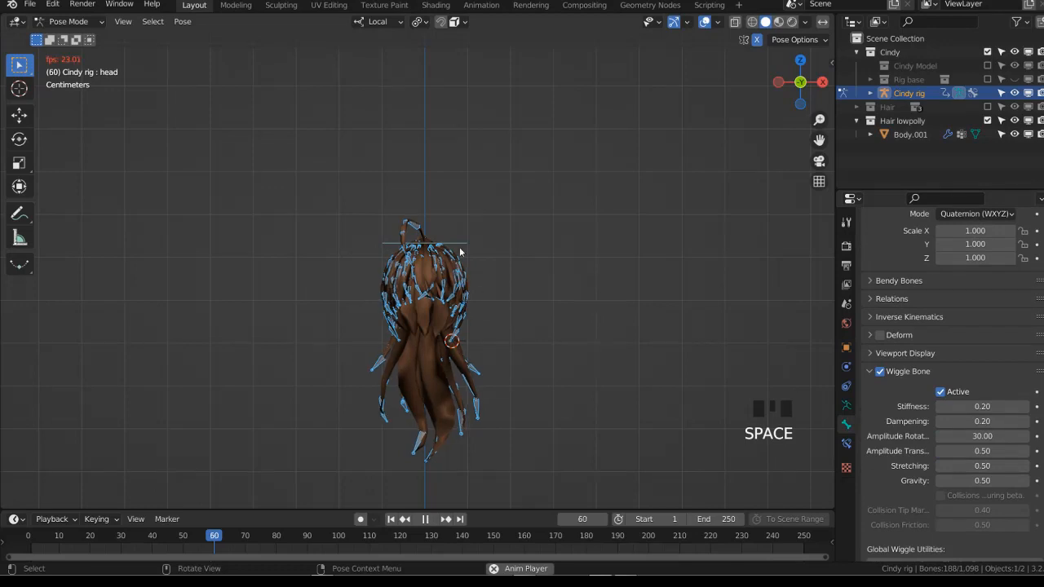
click(460, 250)
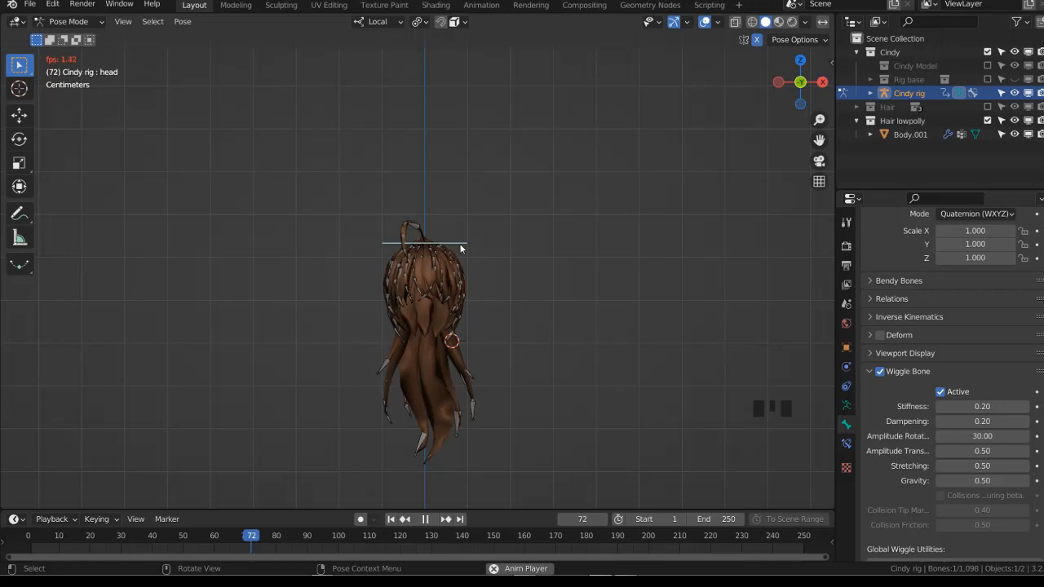
key(r)
key(r)
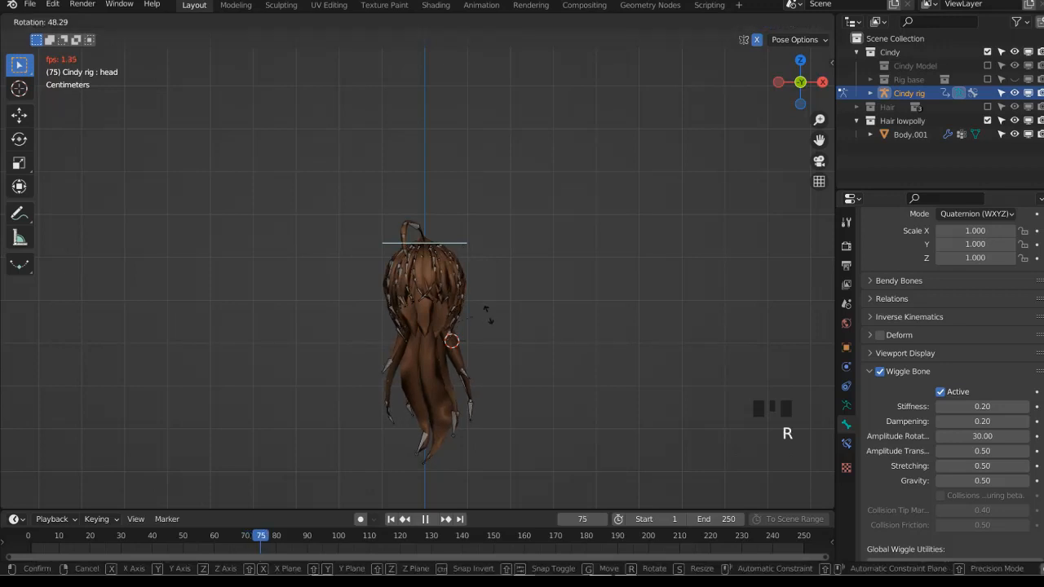
click(504, 313)
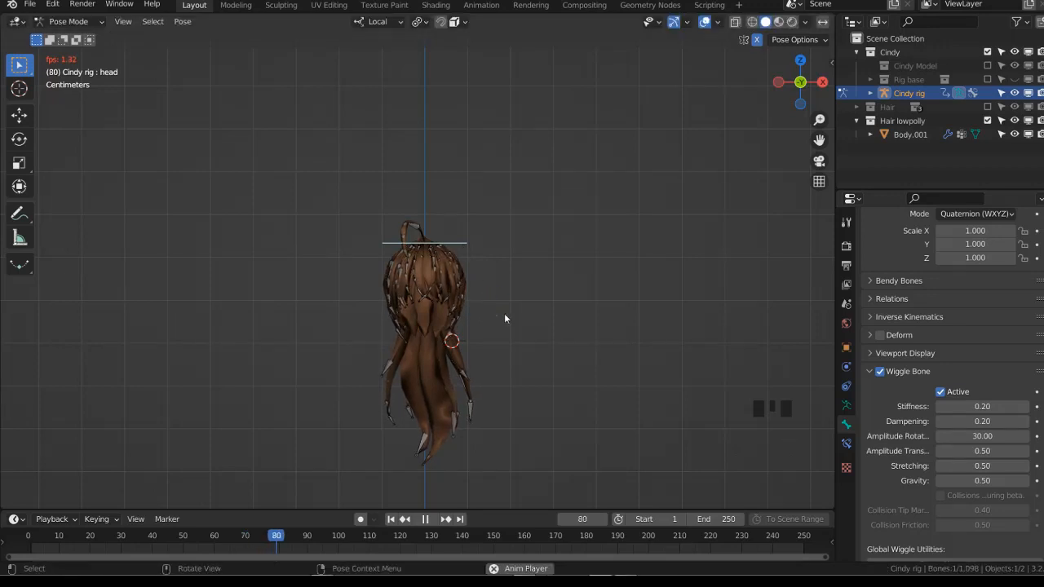
key(space)
Disable Wiggle Bone on the head control, replay the animation to check the hair motion, and stop it
click(880, 371)
middle_drag(571, 301, 523, 318)
key(space)
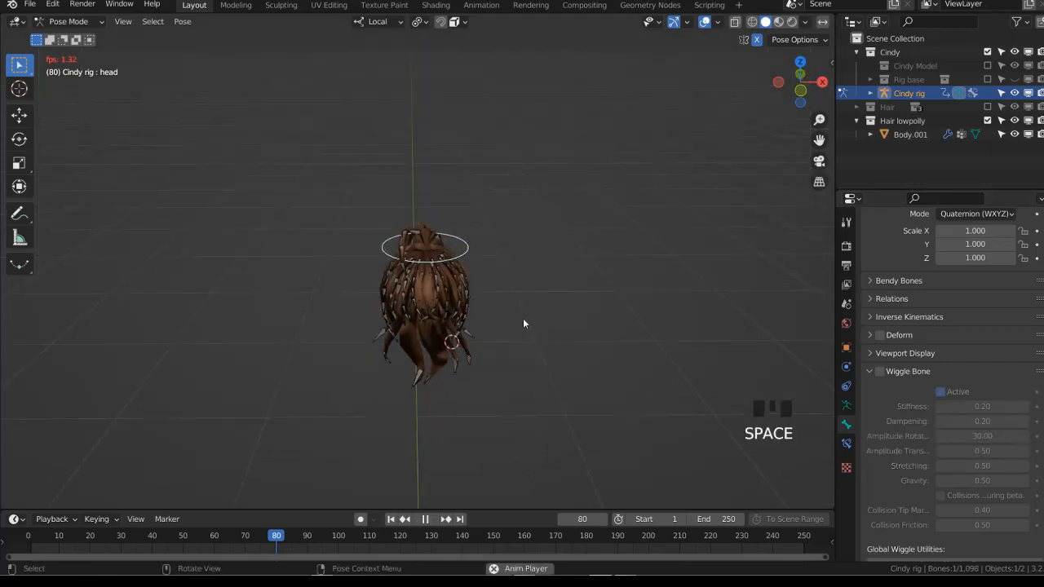
click(391, 357)
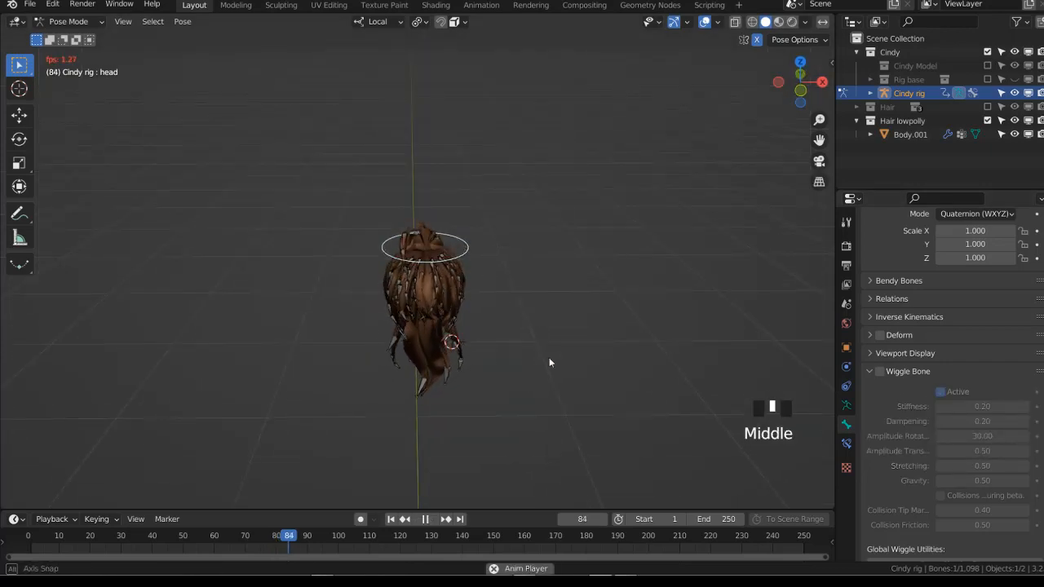
key(space)
middle_drag(549, 358, 482, 326)
key(r)
key(r)
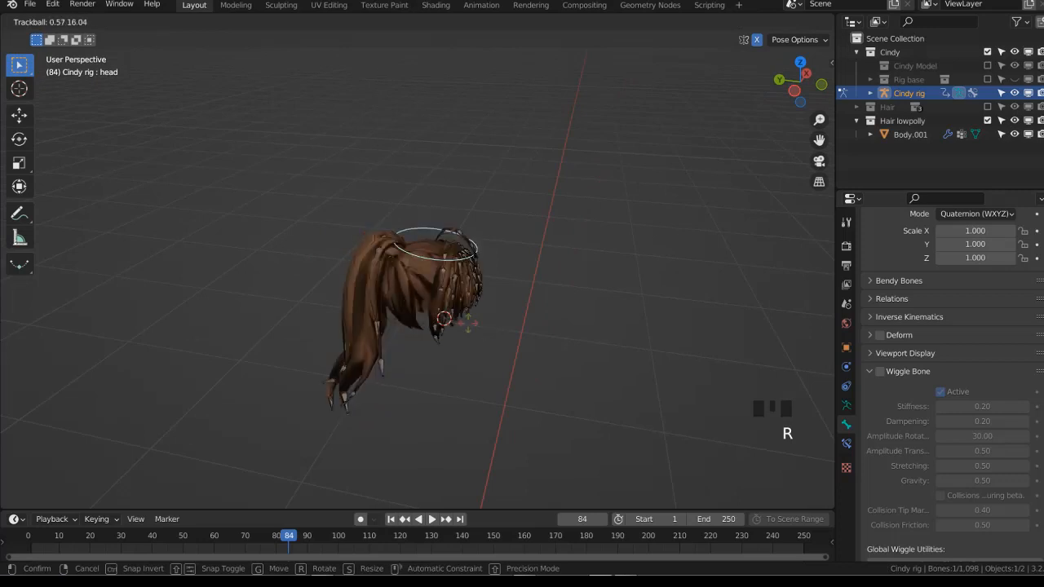
right_click(467, 321)
Select all wiggle bones, make a back hair bone the active one, and disable Wiggle Bone for the selection
key(KP_3)
scroll(541, 371, up, 2)
click(547, 375)
scroll(976, 449, down, 4)
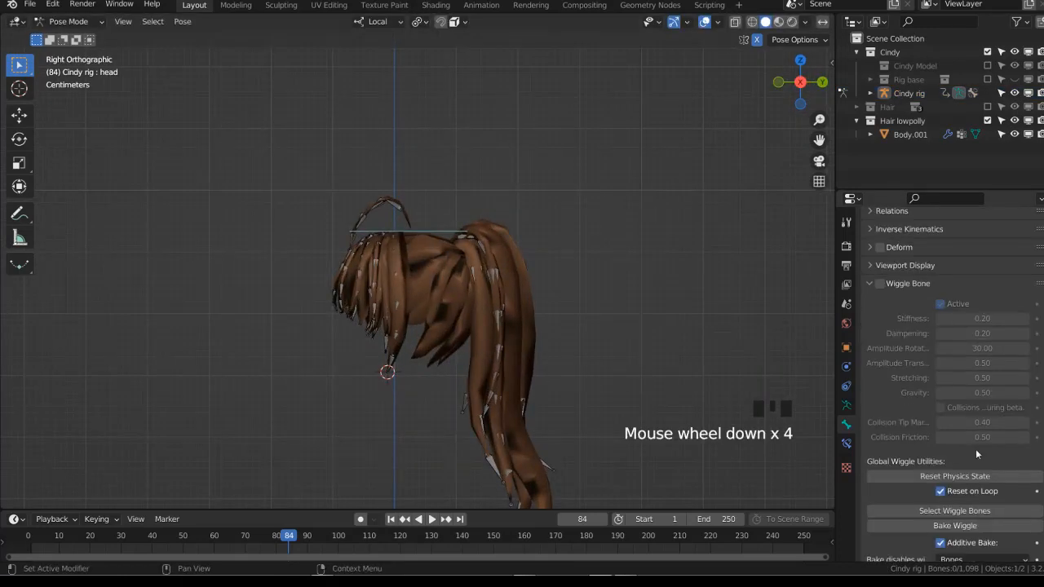
click(955, 511)
scroll(596, 371, down, 3)
key(alt+z)
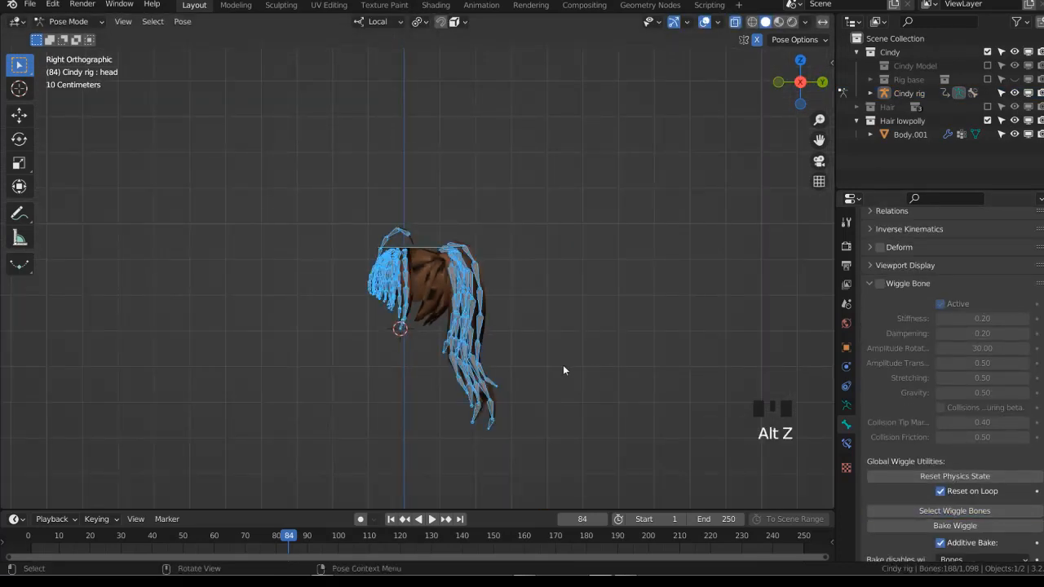
scroll(894, 302, up, 3)
shift+click(479, 288)
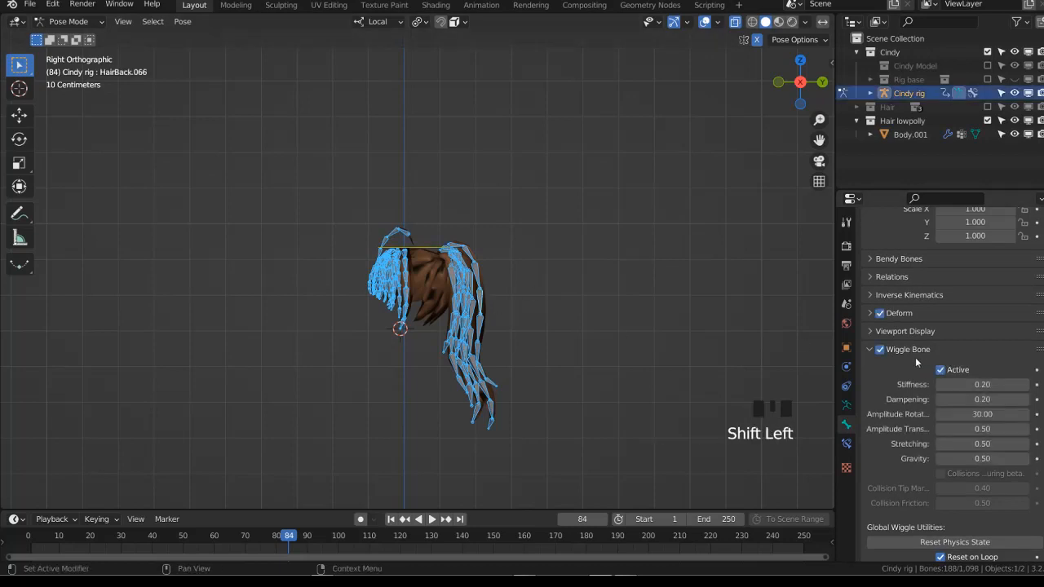
click(880, 350)
Select the bones along the long back hair and the tip bones of the front and side strands
drag(436, 300, 627, 473)
scroll(481, 319, up, 2)
shift+drag(486, 279, 555, 343)
mouse_move(328, 284)
shift+mouse_down()
mouse_move(387, 368)
mouse_move(374, 386)
shift+mouse_up()
key(c)
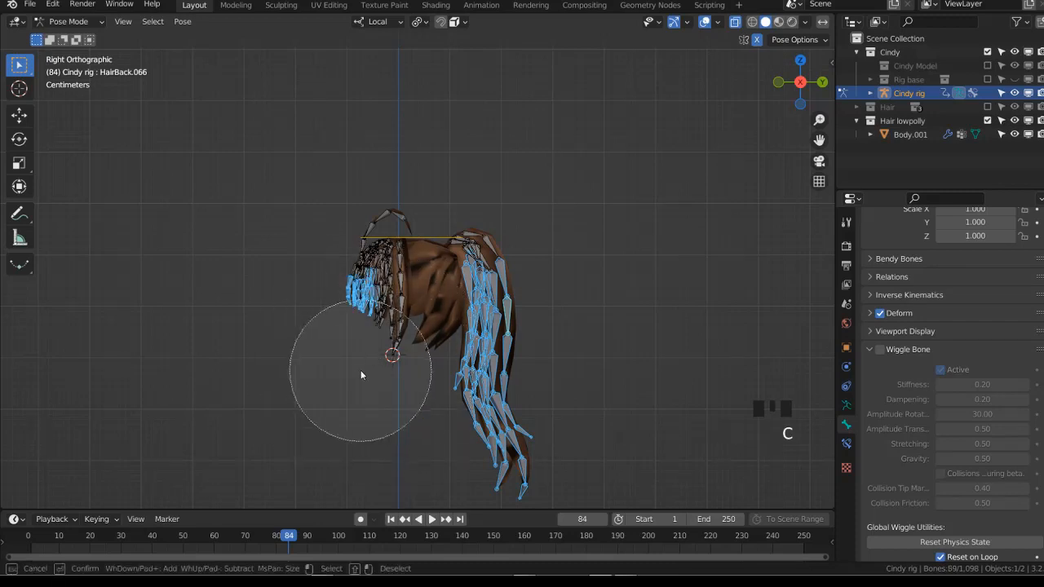
click(357, 359)
scroll(407, 262, up, 2)
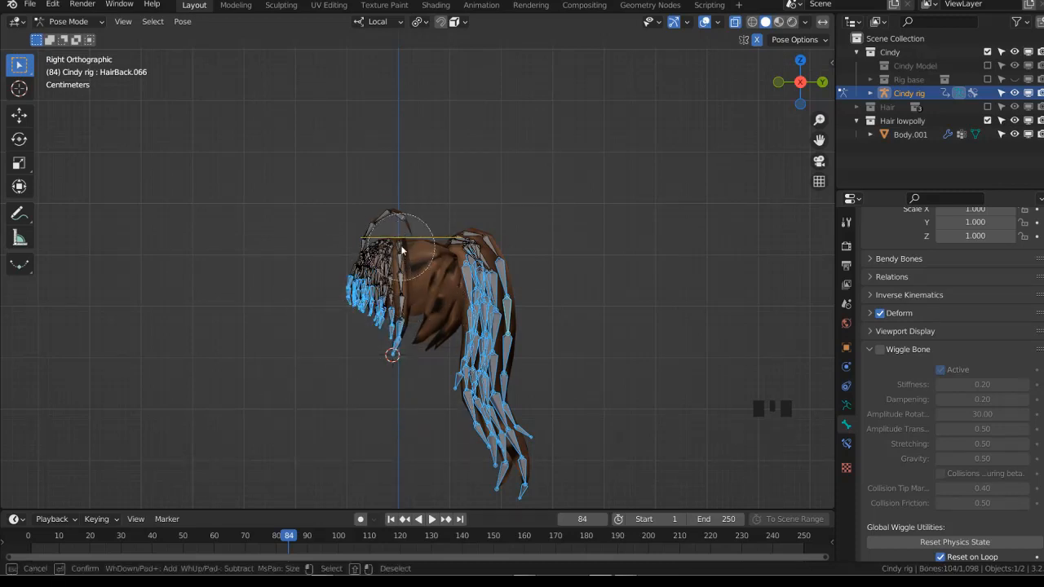
right_click(399, 224)
Add the bones of the raised strand on top to the selection and enable Wiggle Bone for all selected bones
shift+click(393, 218)
shift+click(371, 242)
middle_drag(372, 242, 387, 230)
shift+click(387, 230)
key(KP_1)
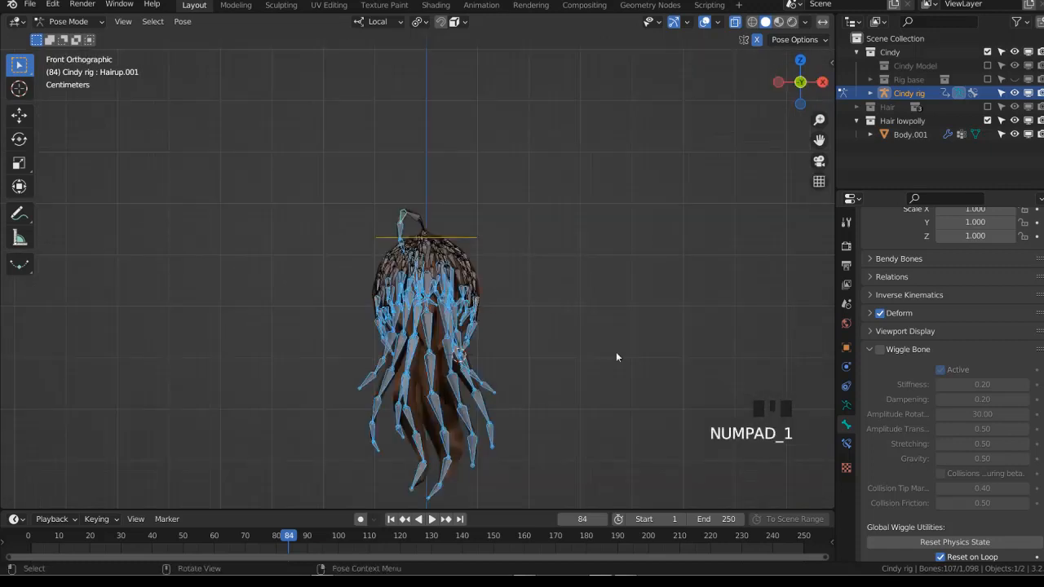
click(879, 351)
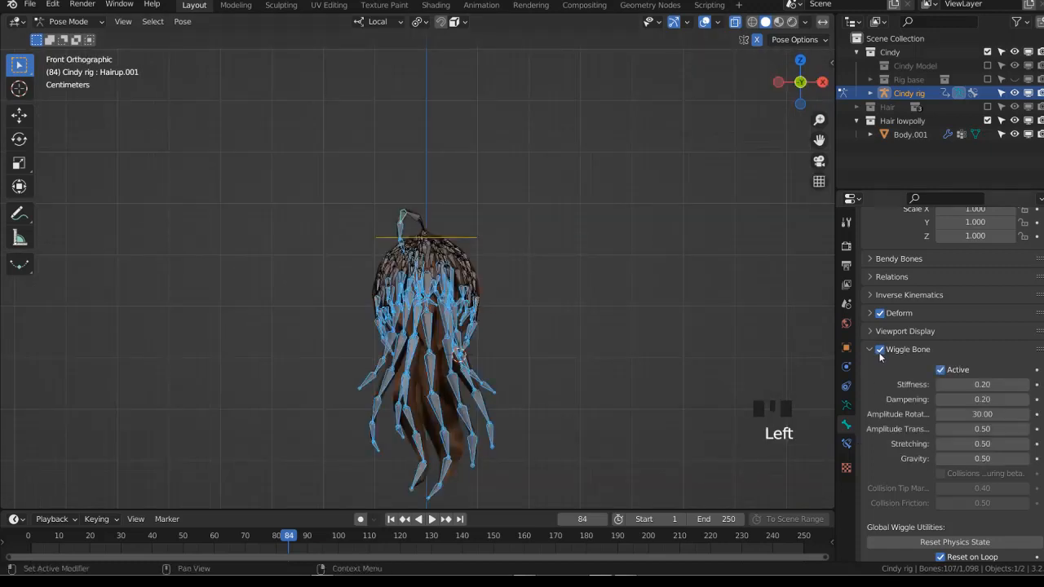
Set the Wiggle Bone gravity to 0.2 for the selected hair bones and play the animation with X-ray off
click(982, 459)
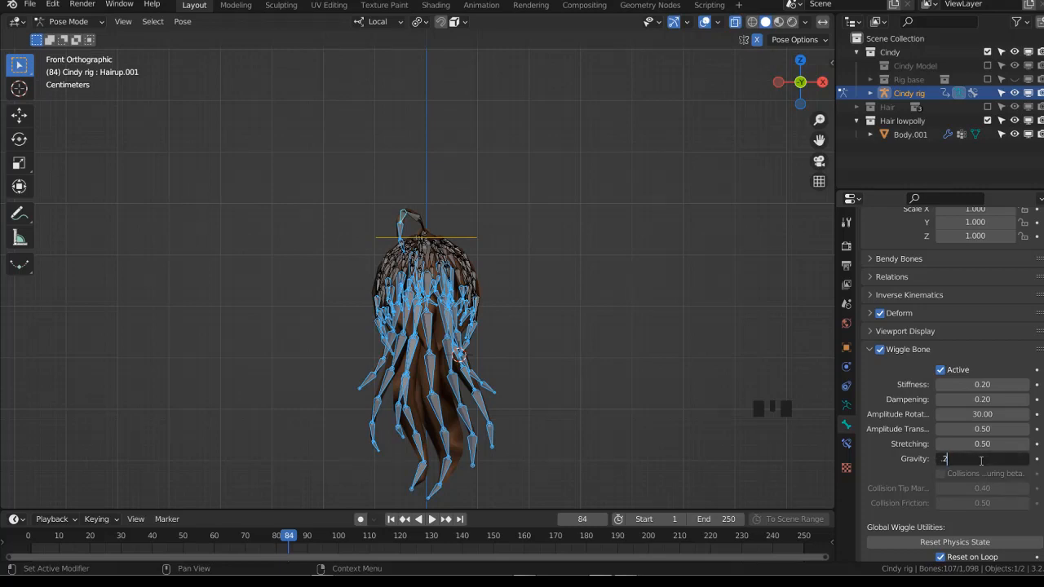
key(Return)
key(space)
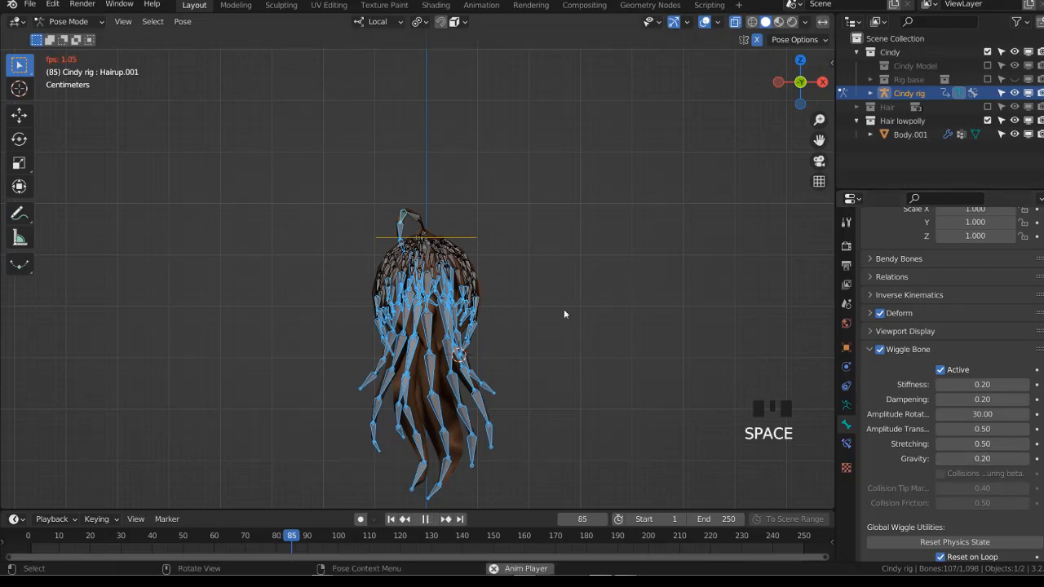
key(alt+z)
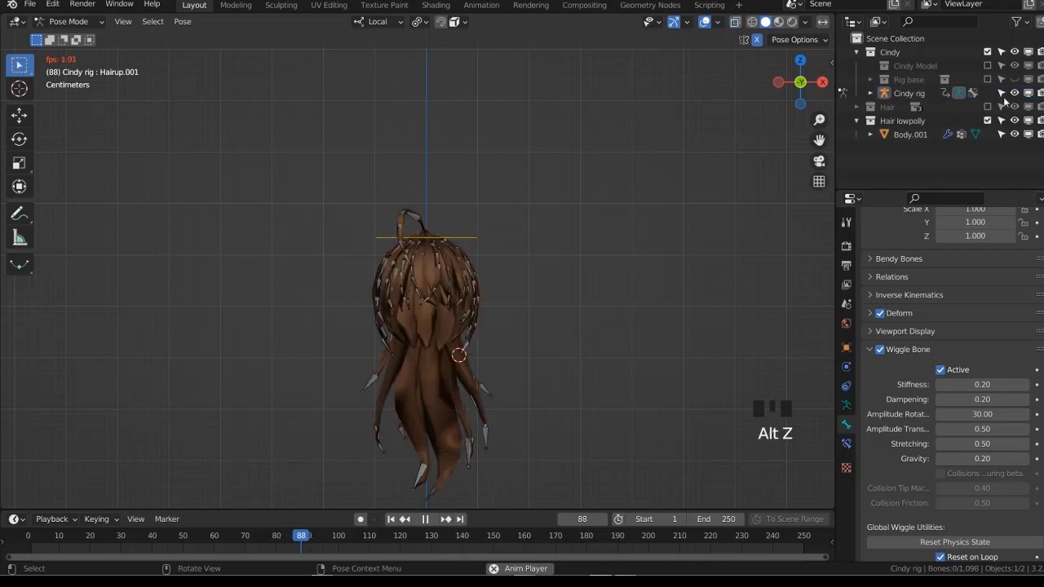
Select the head control and rotate it freely with Trackball during playback to test the hair motion
click(469, 279)
middle_drag(450, 309, 582, 249)
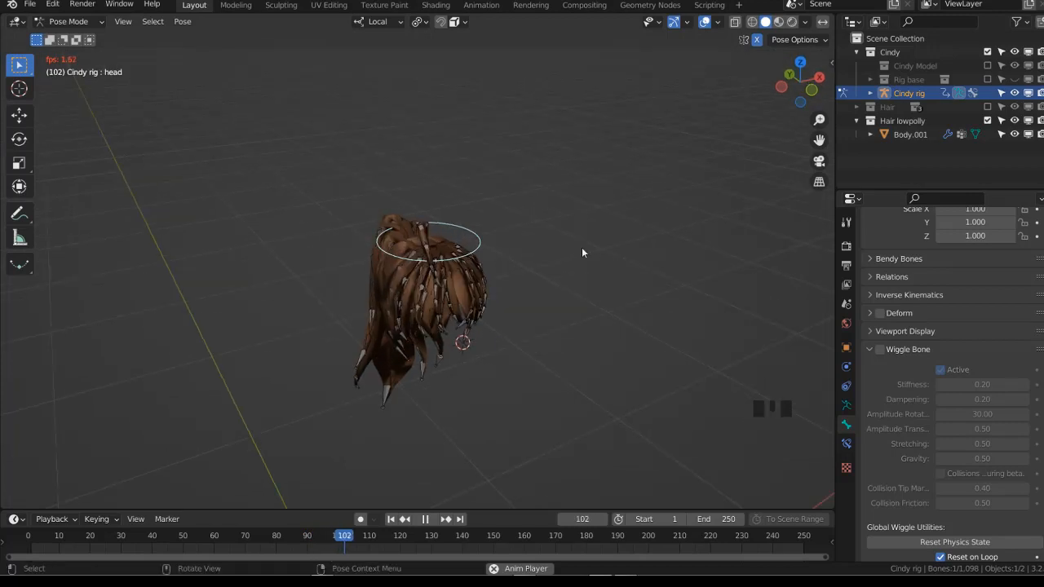
key(r)
key(r)
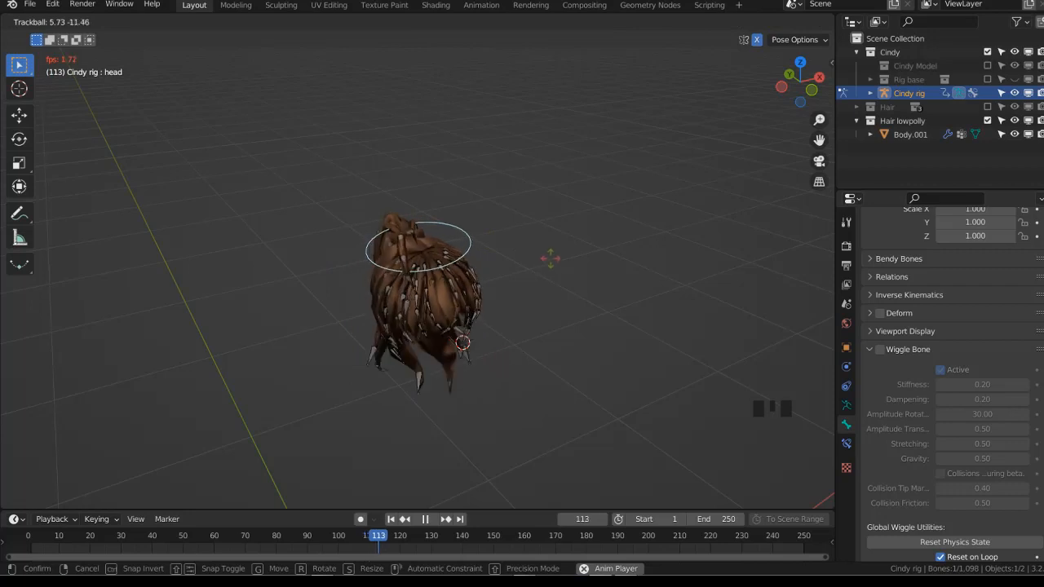
click(550, 258)
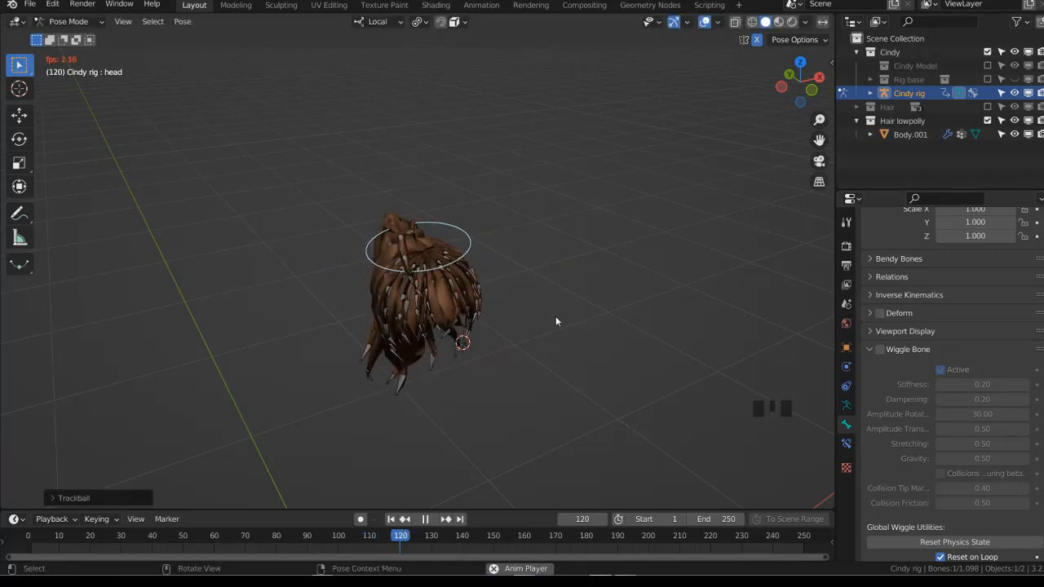
middle_drag(556, 316, 575, 277)
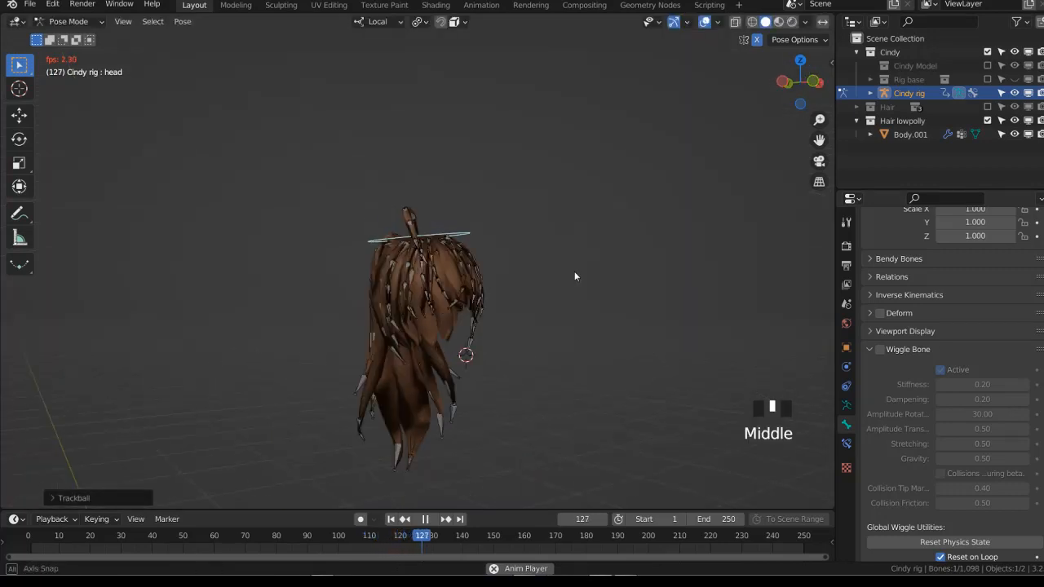
Show the Cindy Model collection and turn the head control with Trackball to test the hair on the full character
key(KP_1)
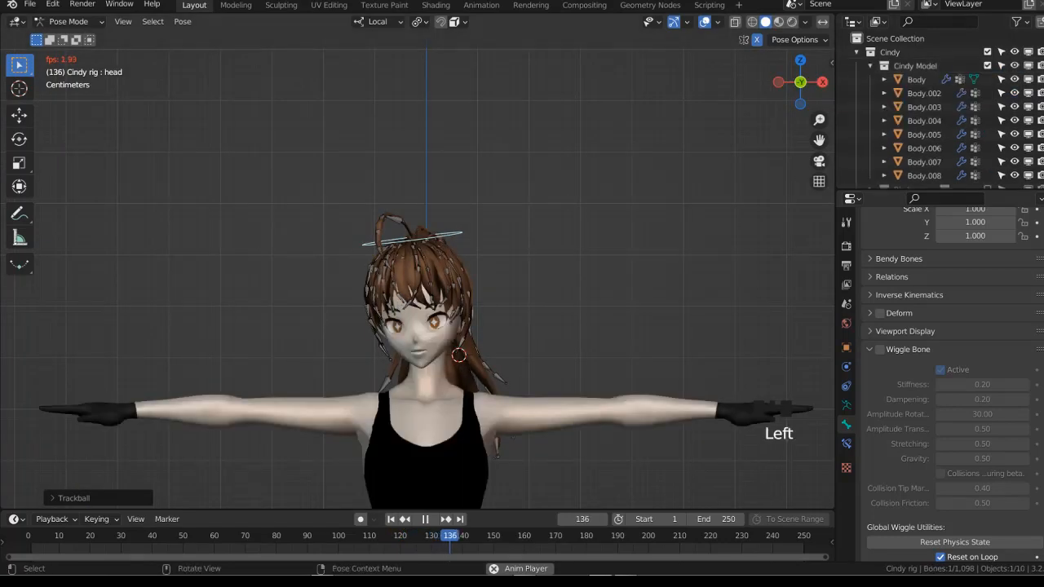
key(r)
key(r)
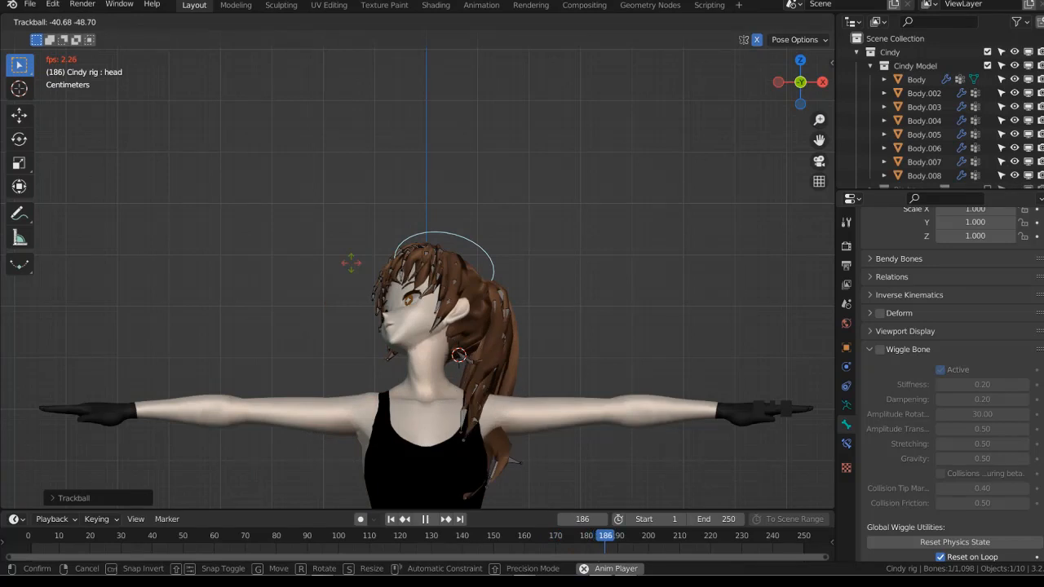
click(395, 271)
Clear the rotation of all visible bones and collapse the Cindy Model collection in the object list
key(a)
key(KP_1)
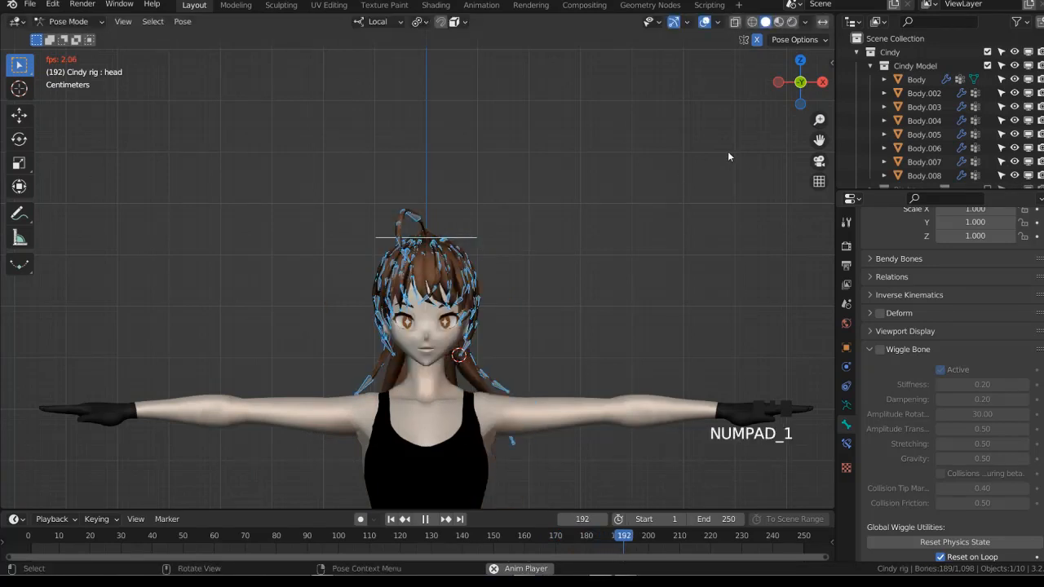
click(871, 66)
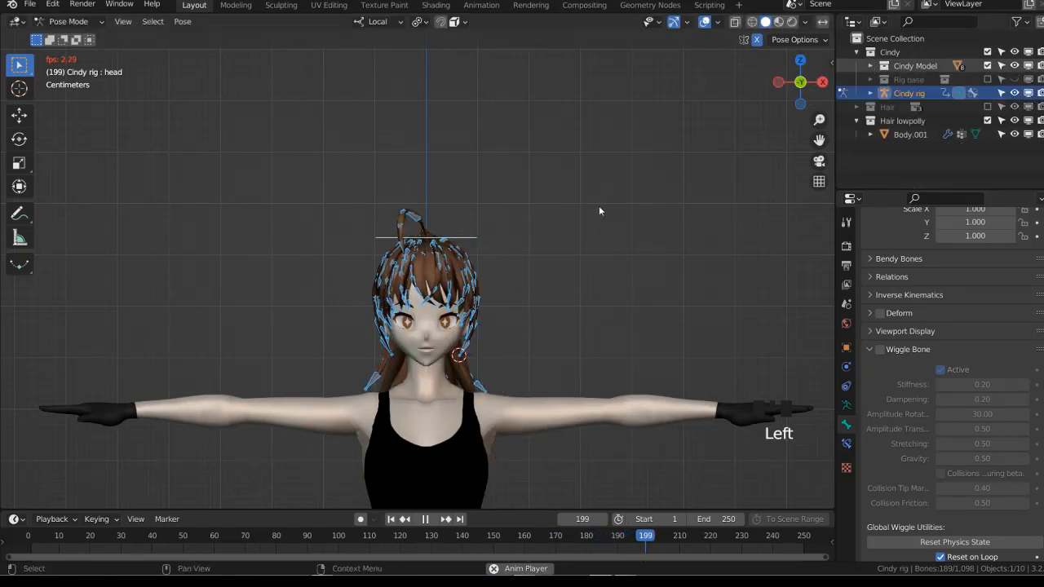
Select the ponytail bones including the lower tips, save the file, and enable Wiggle Bone for the selection
key(KP_3)
drag(445, 293, 626, 464)
key(alt+z)
key(alt+z)
shift+drag(562, 466, 498, 499)
key(alt+z)
key(ctrl+s)
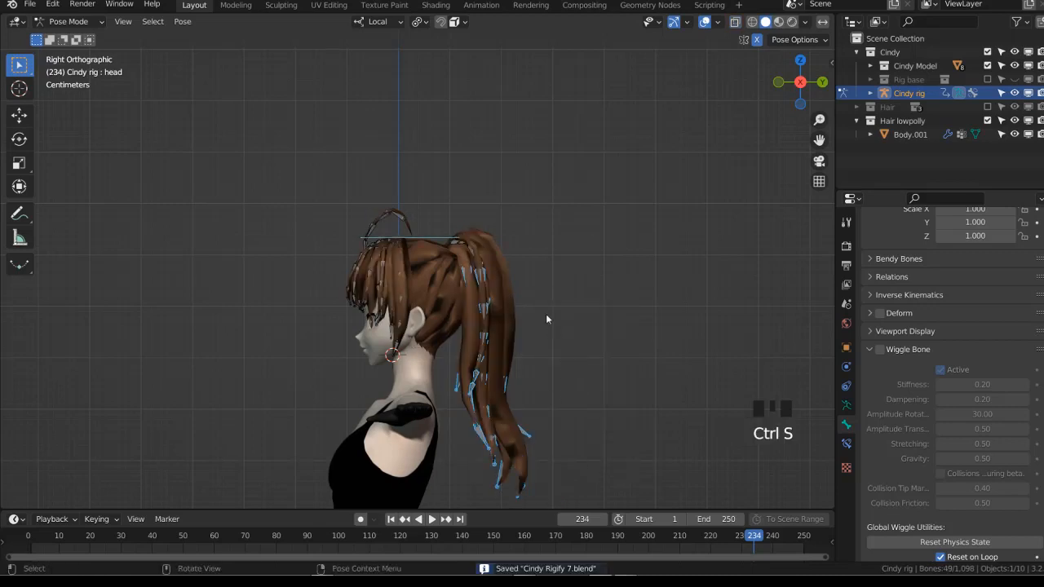
click(879, 349)
Play the animation, try rotating the head control, and disable Wiggle Bone on it
key(space)
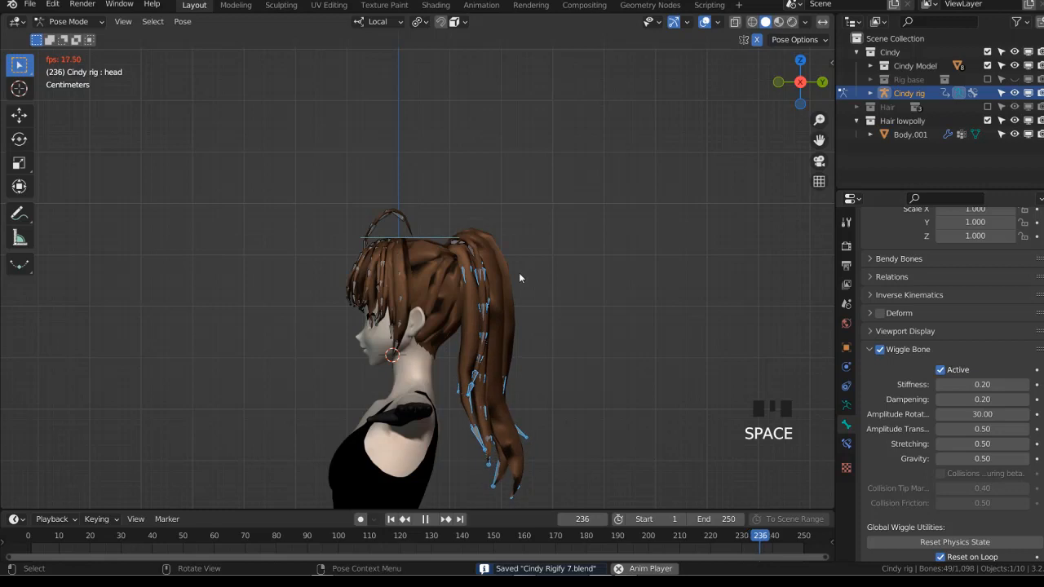
click(434, 241)
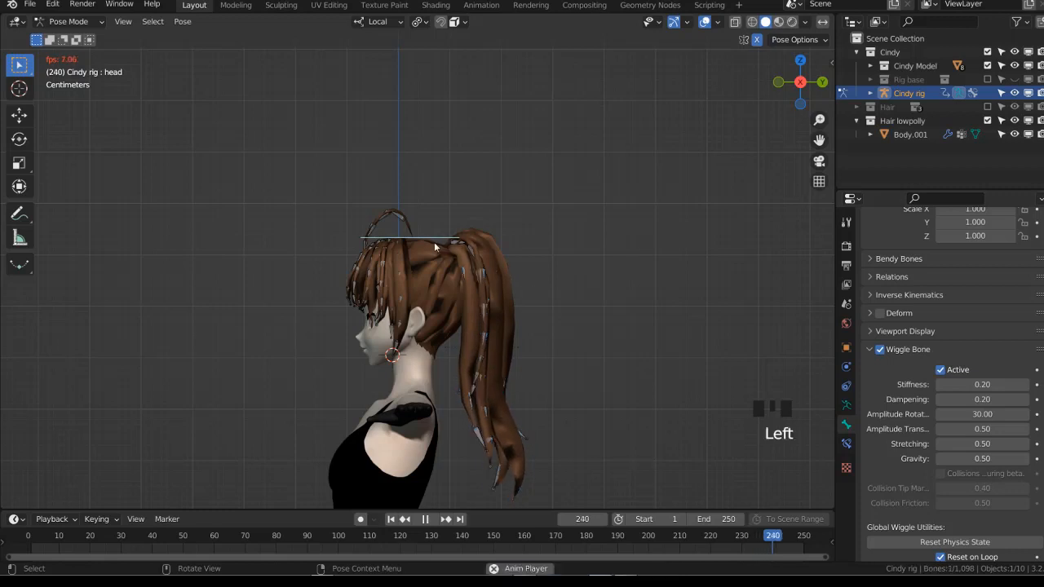
key(r)
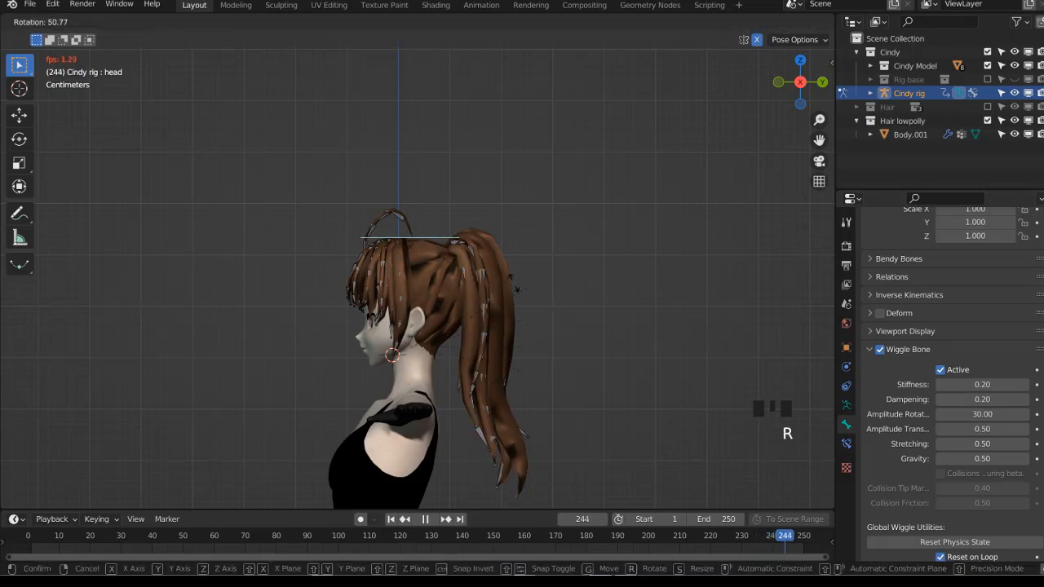
click(881, 354)
click(881, 350)
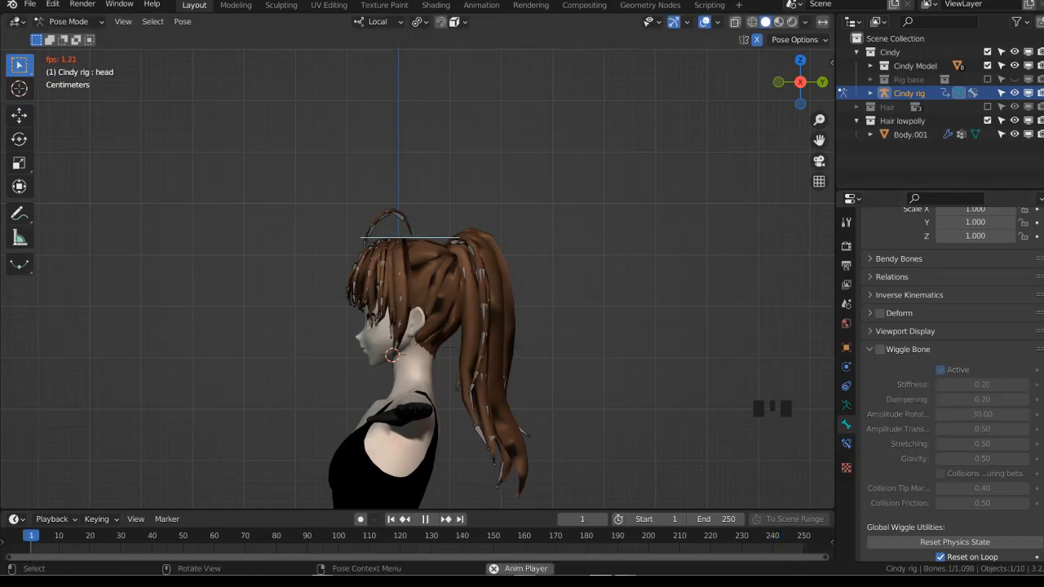
Rotate the head control about 28 degrees in side view during playback to test the ponytail, and stop the playback
key(r)
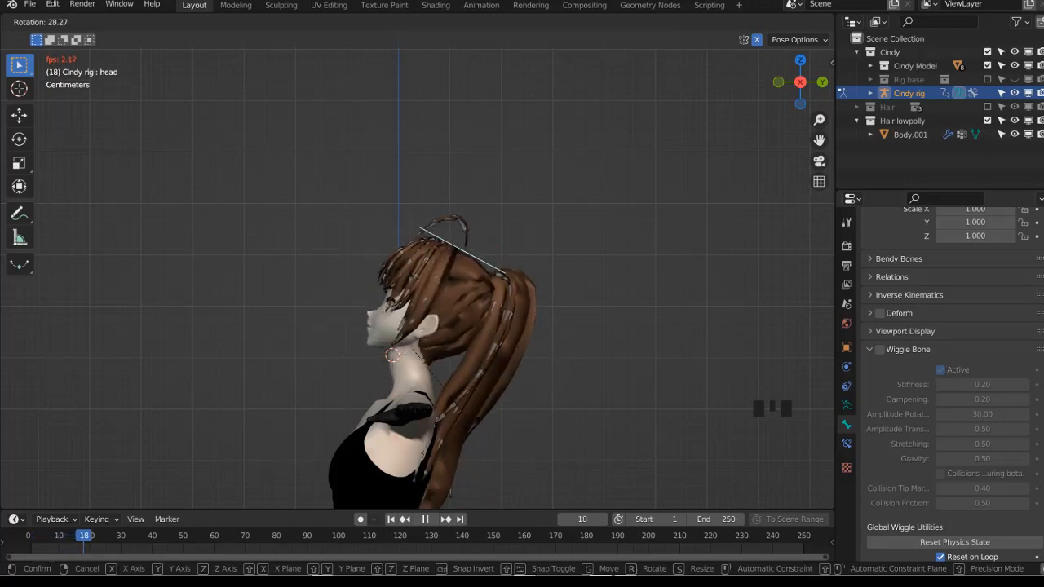
click(472, 422)
key(space)
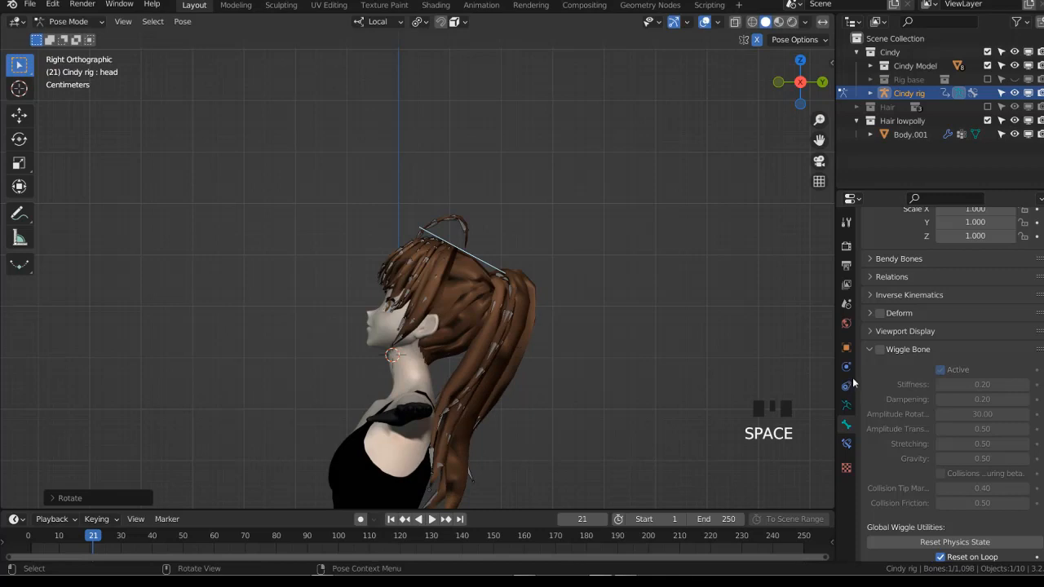
Select all visible bones and clear their rotation to return the head and hair to the rest pose
key(a)
right_click(879, 350)
key(KP_1)
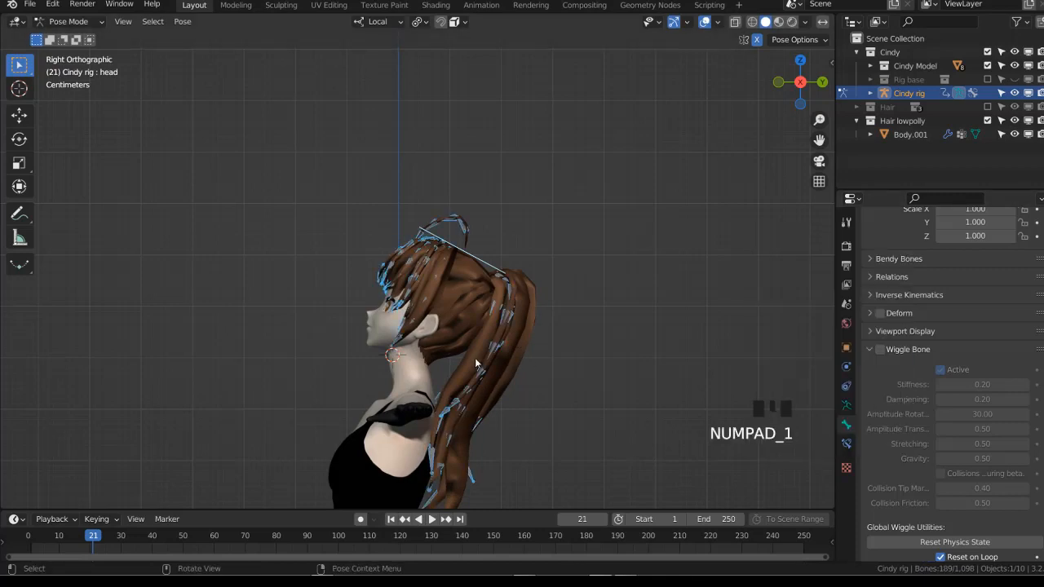
key(alt+r)
Delete the Hair lowpolly collection together with its Body.001 mesh
click(889, 123)
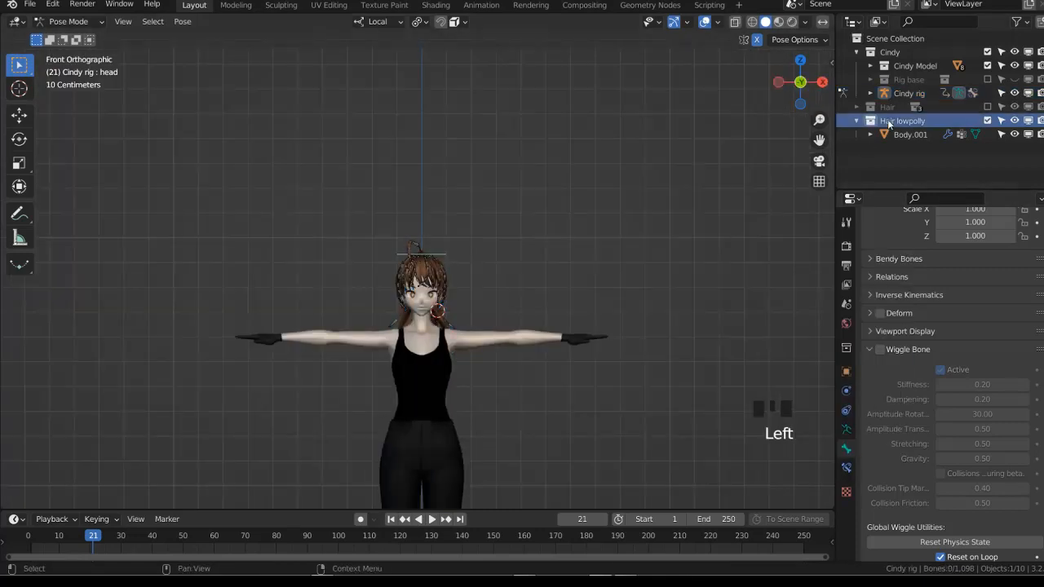
right_click(889, 123)
click(770, 210)
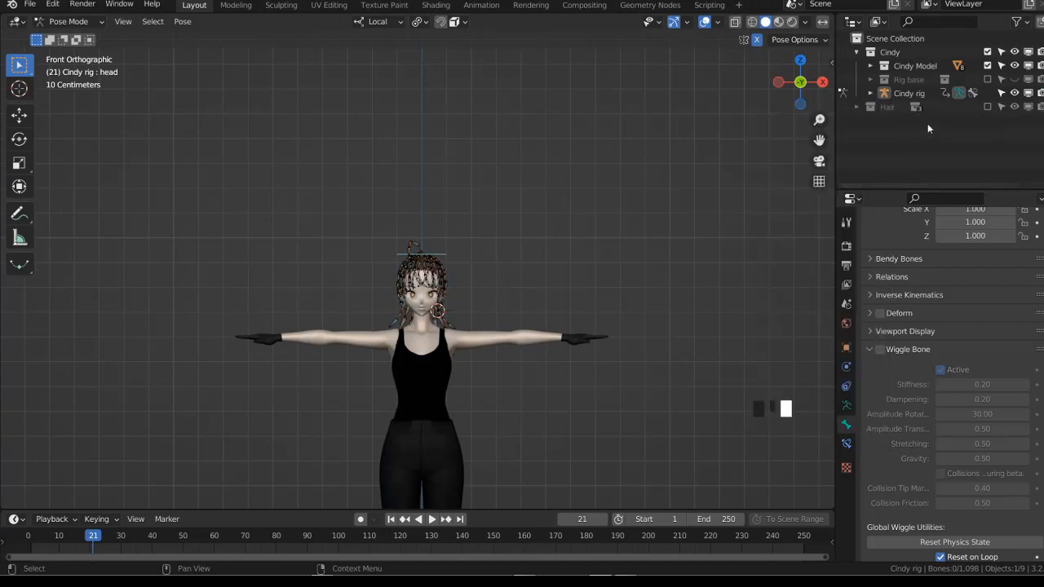
Enable the Hair collection, rename its Body.010 mesh to Hair, and move the mesh into the Cindy Model collection
click(988, 107)
click(857, 107)
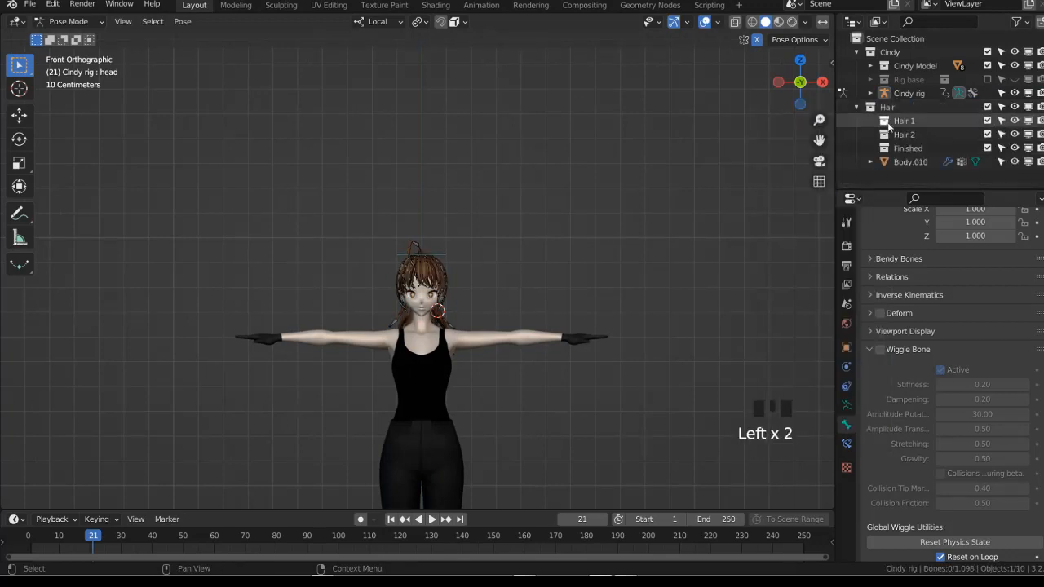
click(898, 161)
key(F2)
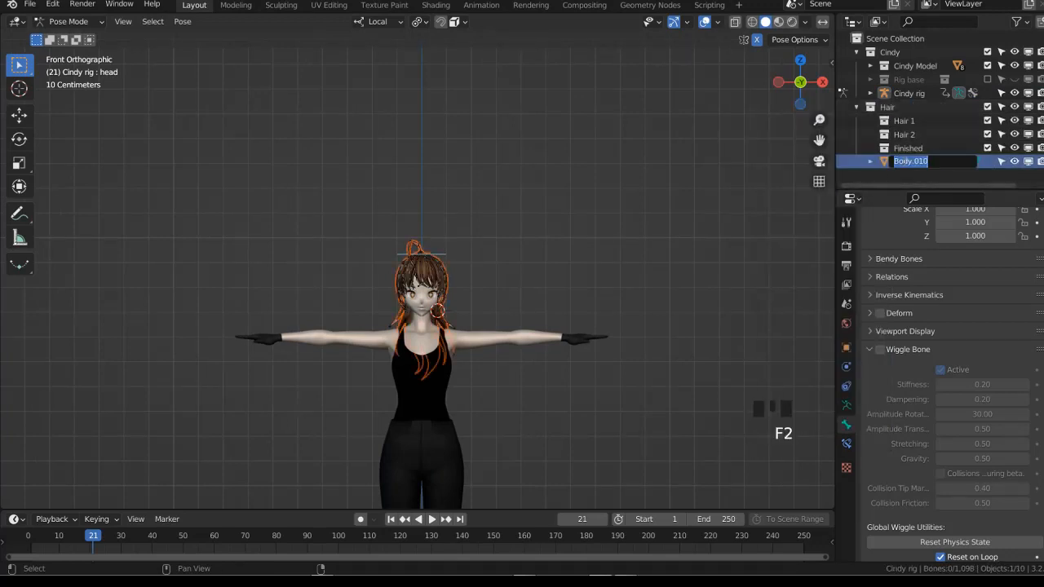
text(Hai)
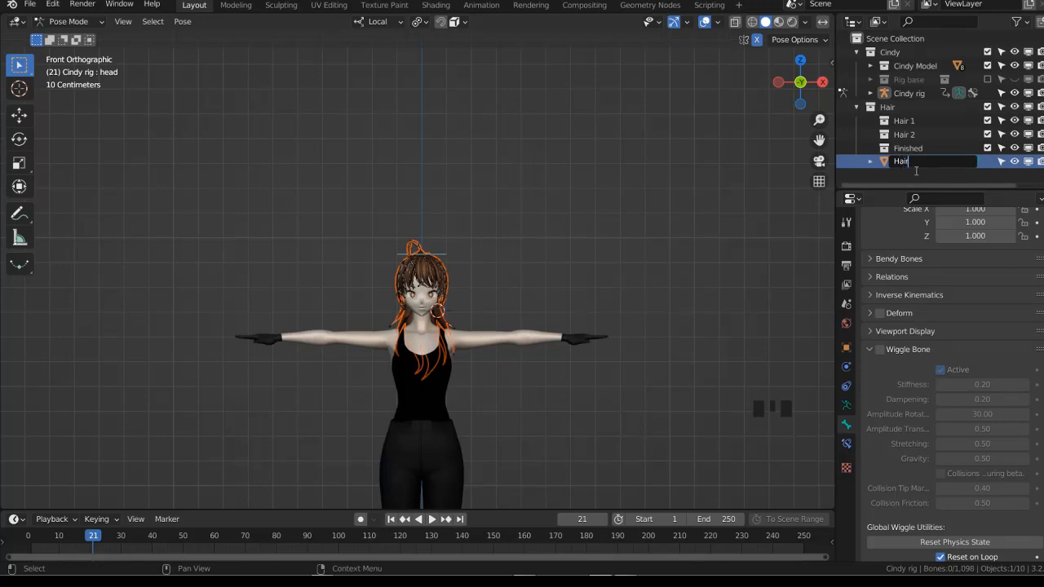
text(r)
key(Return)
drag(909, 163, 906, 69)
Delete the remaining Hair collection with its whole hierarchy and save the file
click(902, 109)
right_click(900, 109)
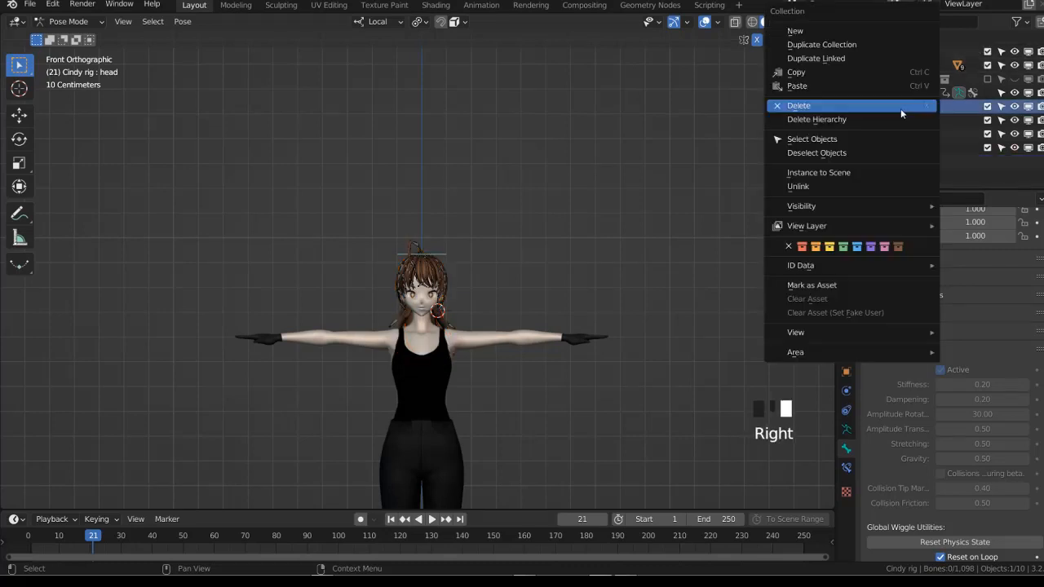
click(817, 119)
scroll(514, 204, up, 4)
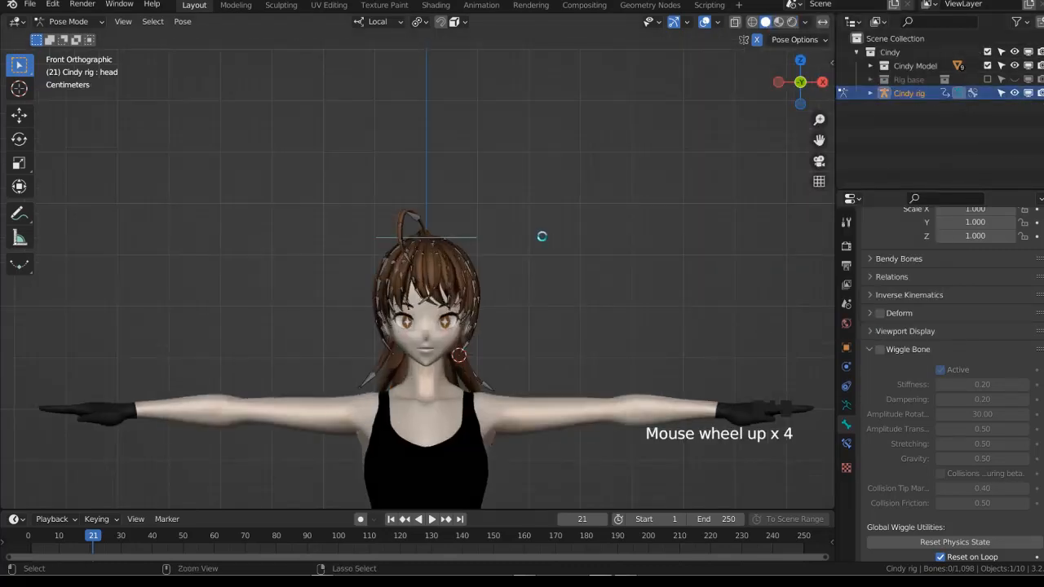
key(ctrl+s)
Reveal all hidden bones of the rig and select every bone on the same layer as the HairBack.202 side hair bone
key(alt+z)
click(478, 309)
key(shift+h)
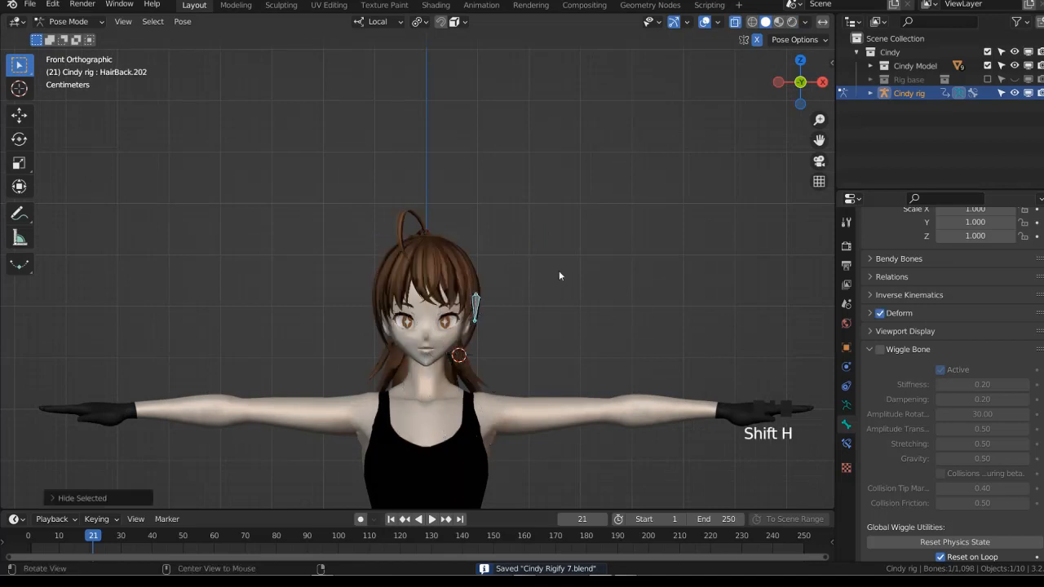
key(alt+h)
click(478, 299)
key(shift+g)
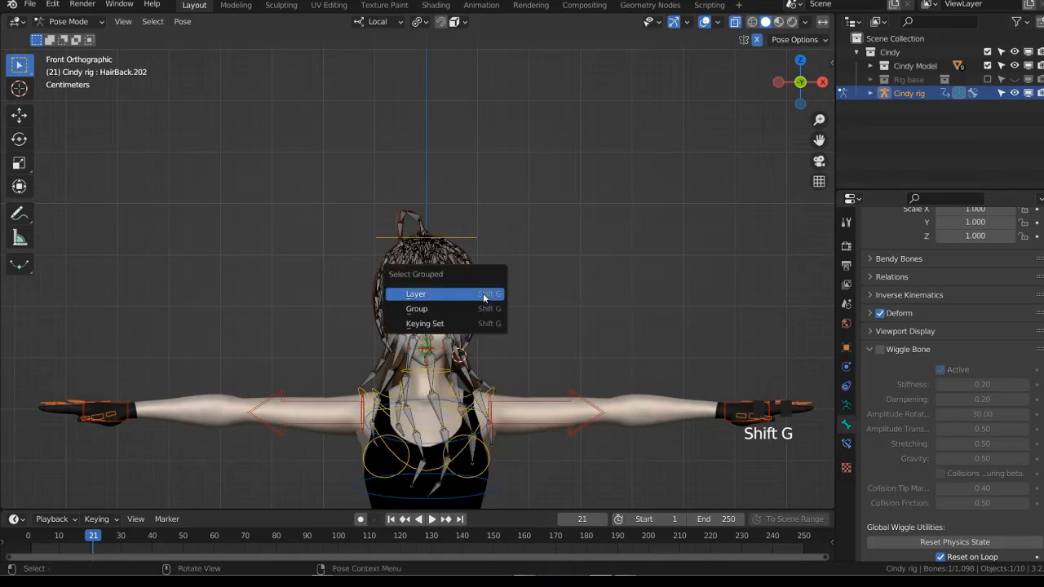
click(478, 299)
key(alt+z)
Assign the selected hair bones to the Extra bone group of the armature
click(846, 405)
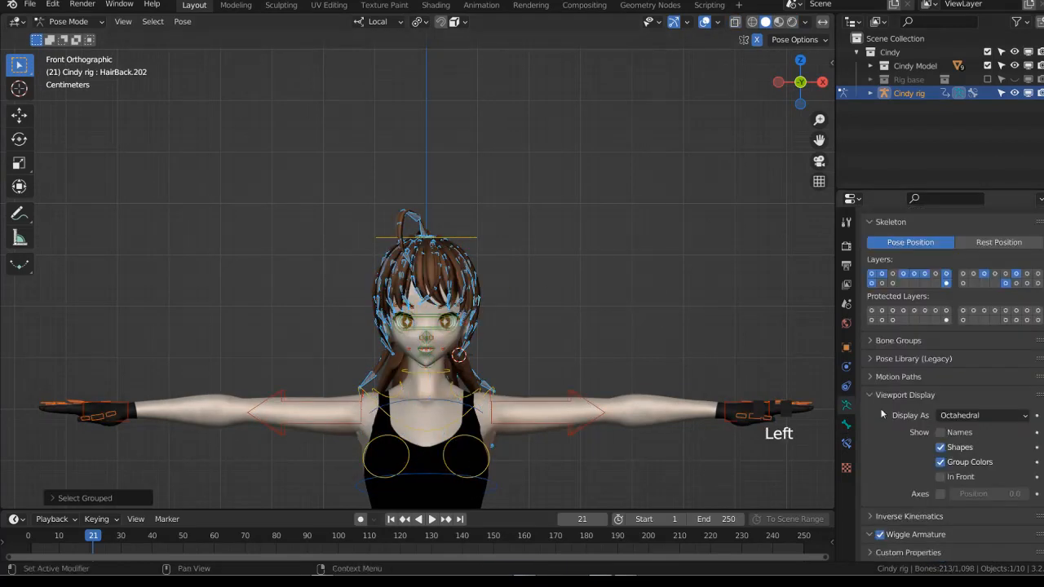
scroll(911, 400, down, 3)
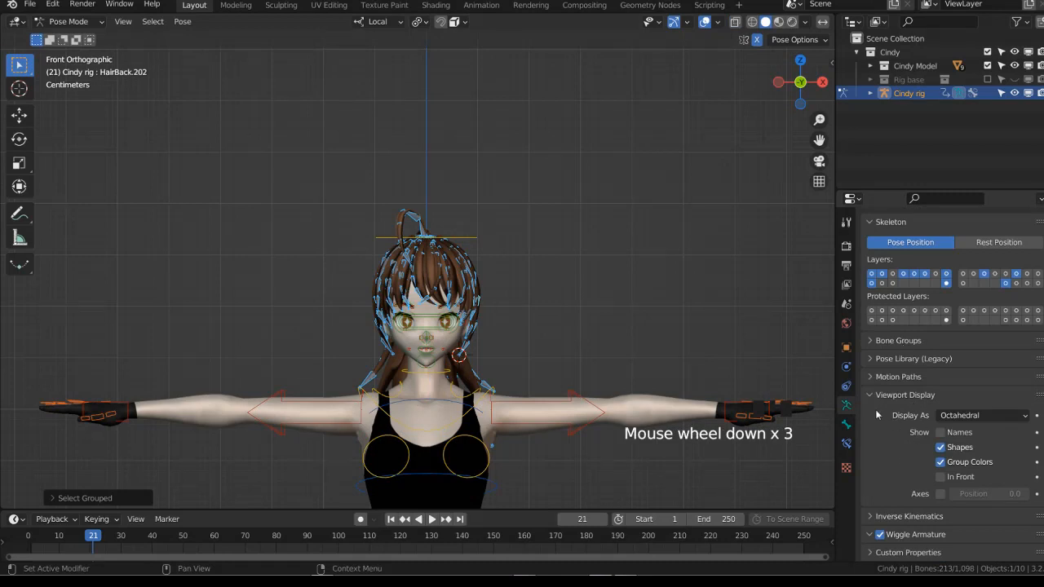
click(880, 341)
scroll(913, 411, down, 3)
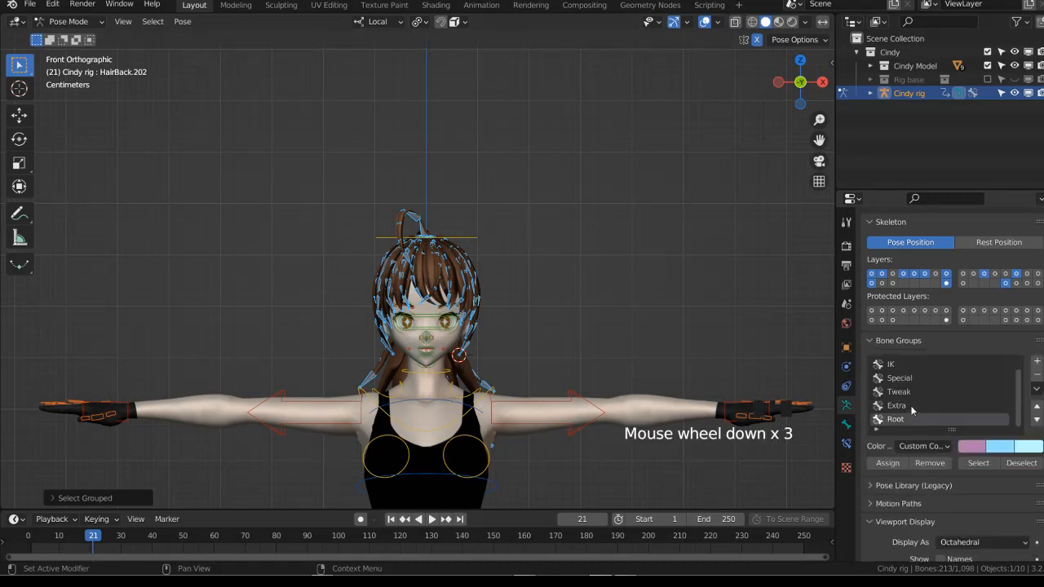
click(898, 405)
click(705, 381)
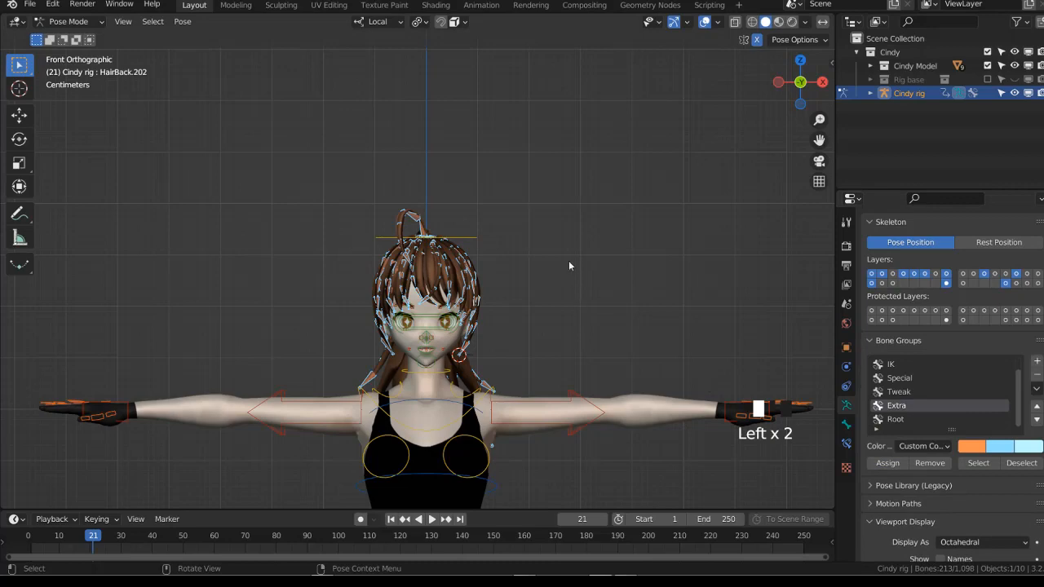
Hide all bones except the selected hair bones and save the file
key(shift+h)
key(alt+z)
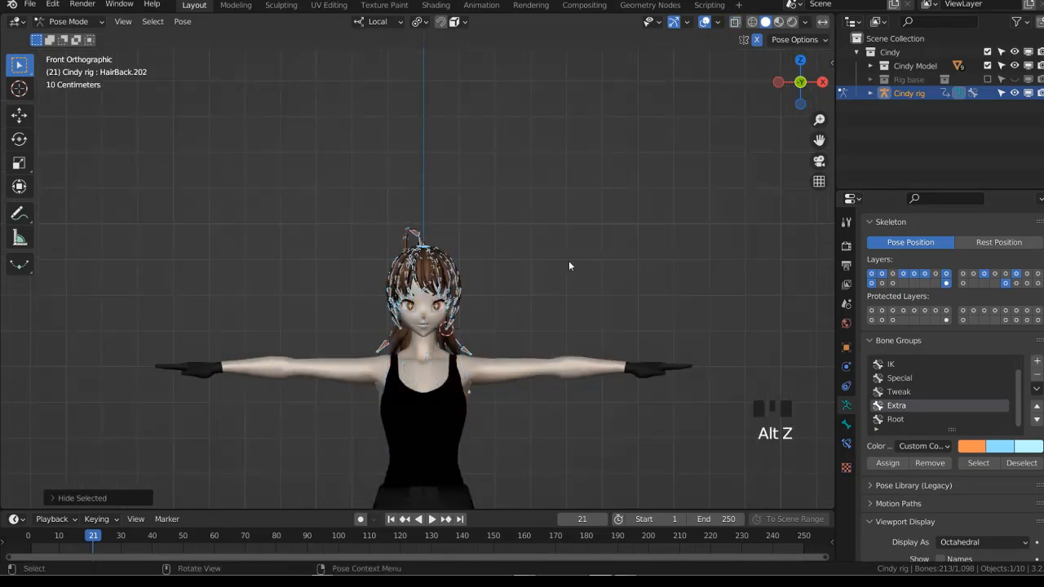
middle_drag(569, 260, 487, 322)
key(ctrl+s)
Switch the rig to Object Mode and add the WGT-rig_Bone.004 shape from the Rig Helper asset library to the scene
key(KP_1)
key(ctrl+Tab)
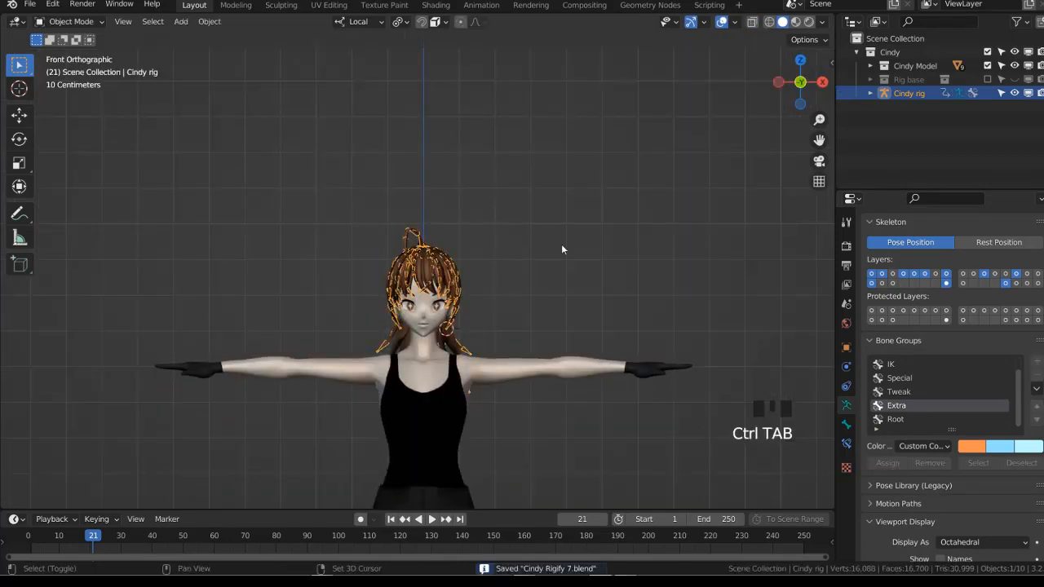
key(shift+a)
mouse_move(562, 249)
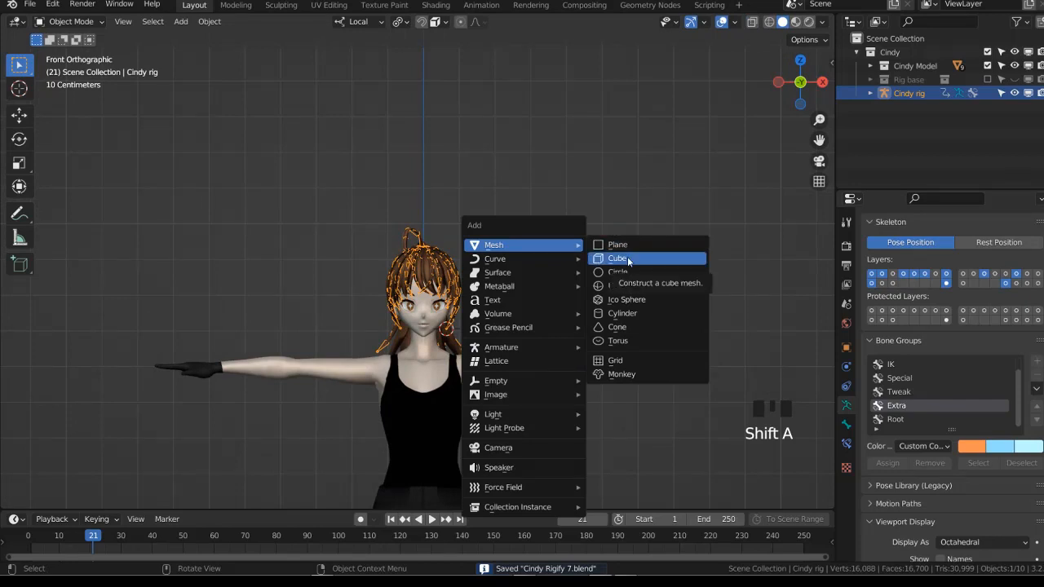
click(855, 201)
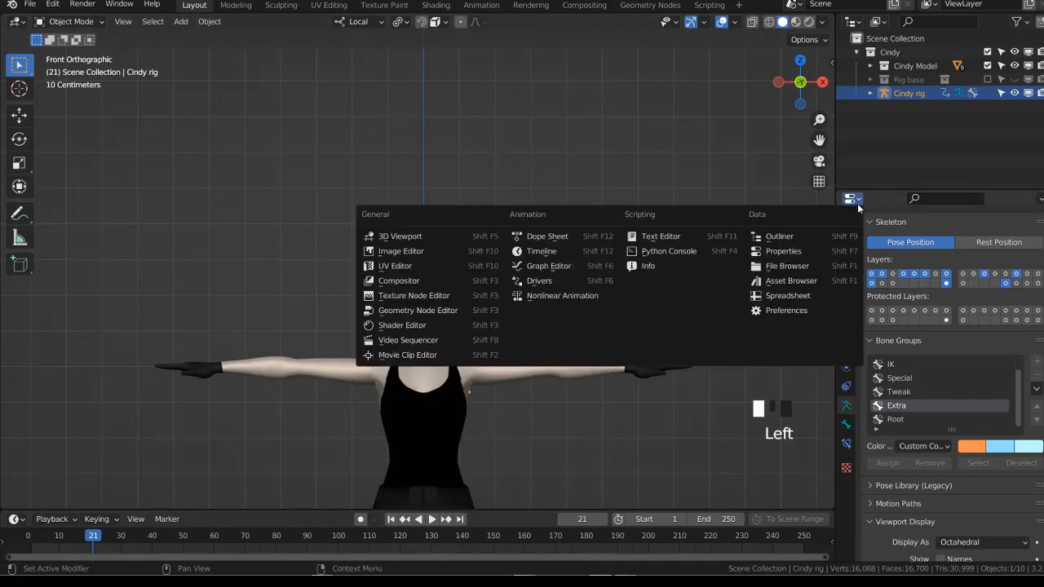
click(785, 285)
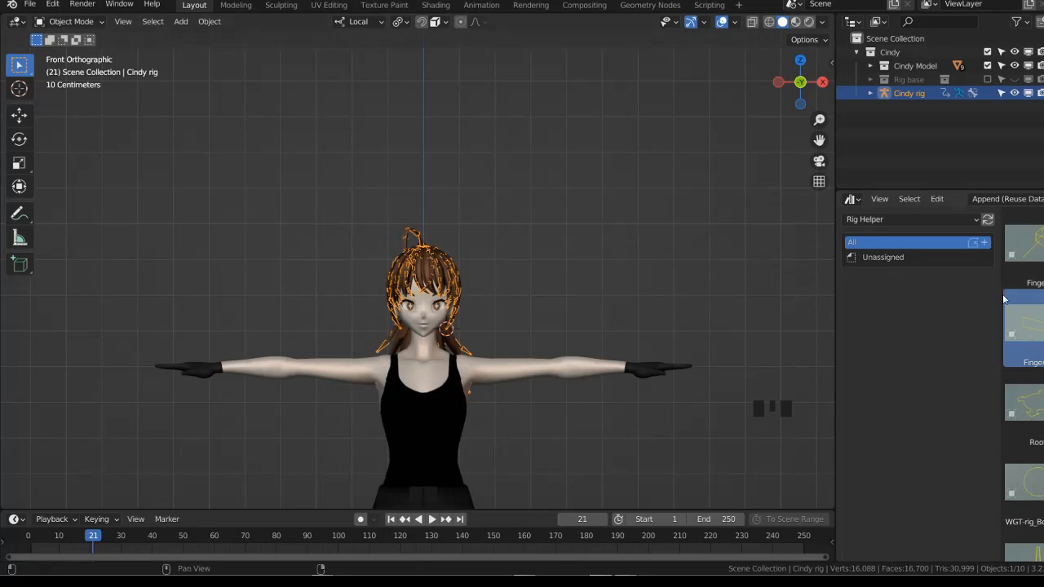
drag(1000, 287, 849, 286)
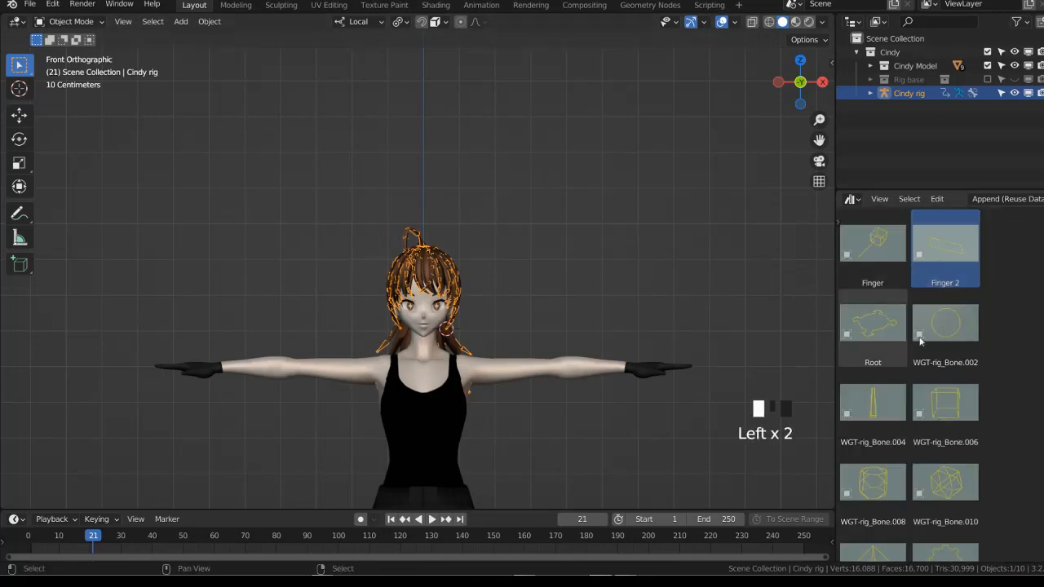
click(873, 408)
drag(873, 408, 550, 354)
scroll(571, 383, down, 3)
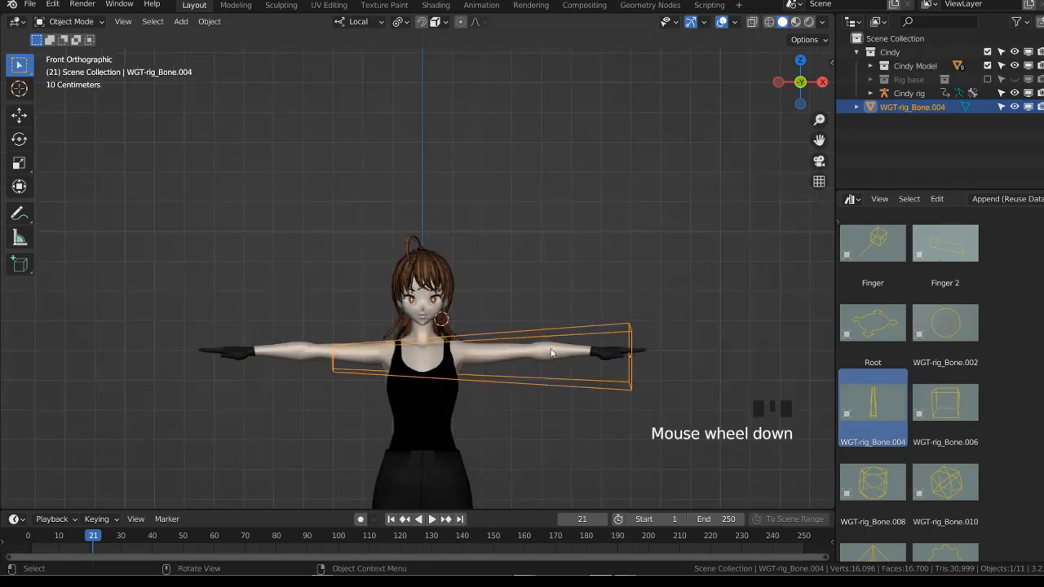
Place the WGT-rig_Bone.004 widget beside the head, scale it down to about 0.172 and restore the Properties editor
key(g)
click(559, 343)
key(s)
click(559, 306)
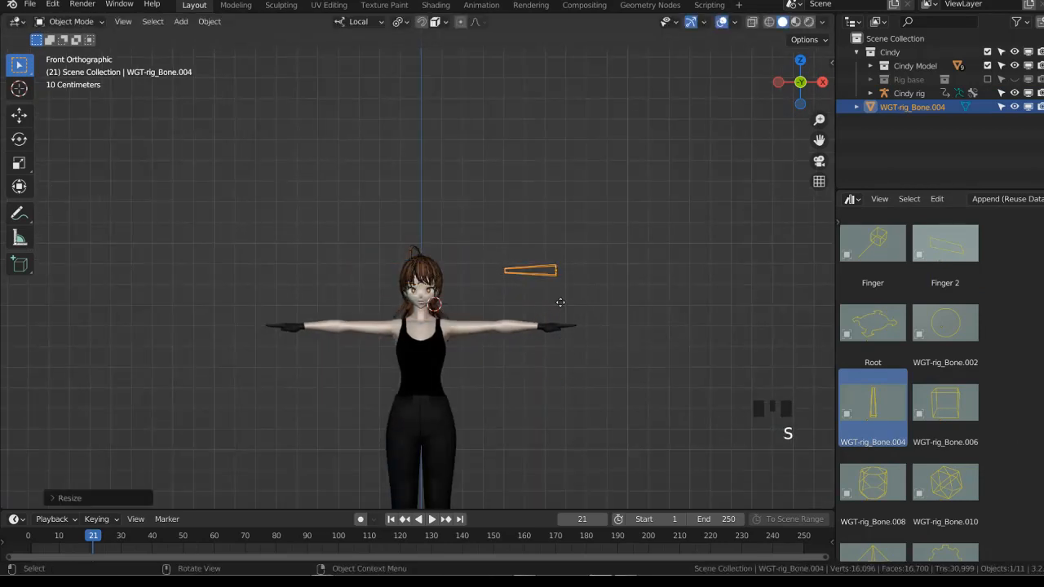
click(852, 199)
click(780, 249)
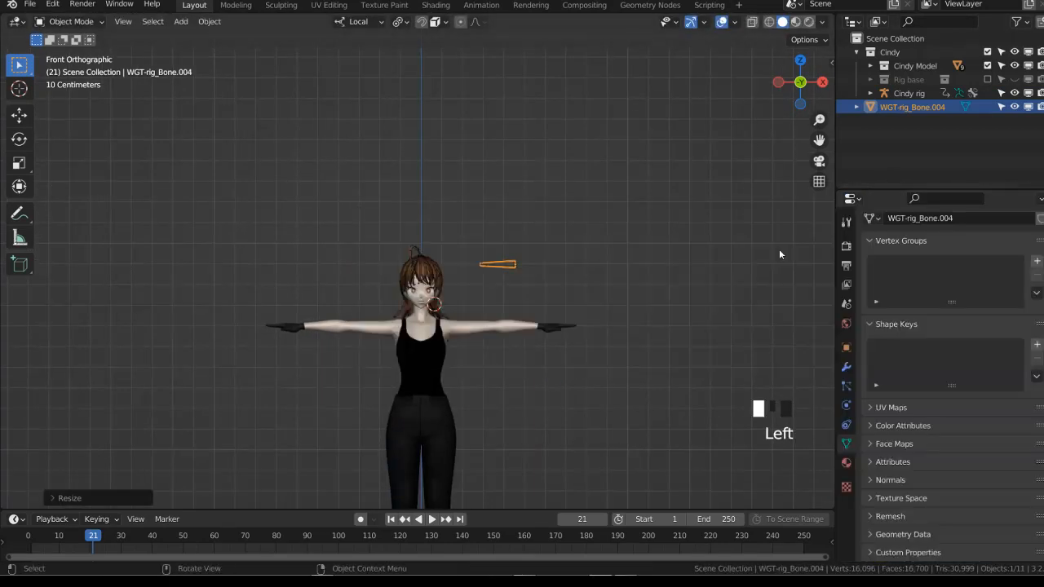
Return the Cindy rig to Pose Mode, make the Hairup bone active among the selected hair bones and show its bone properties
scroll(460, 259, up, 4)
click(413, 234)
key(ctrl+Tab)
scroll(507, 246, up, 2)
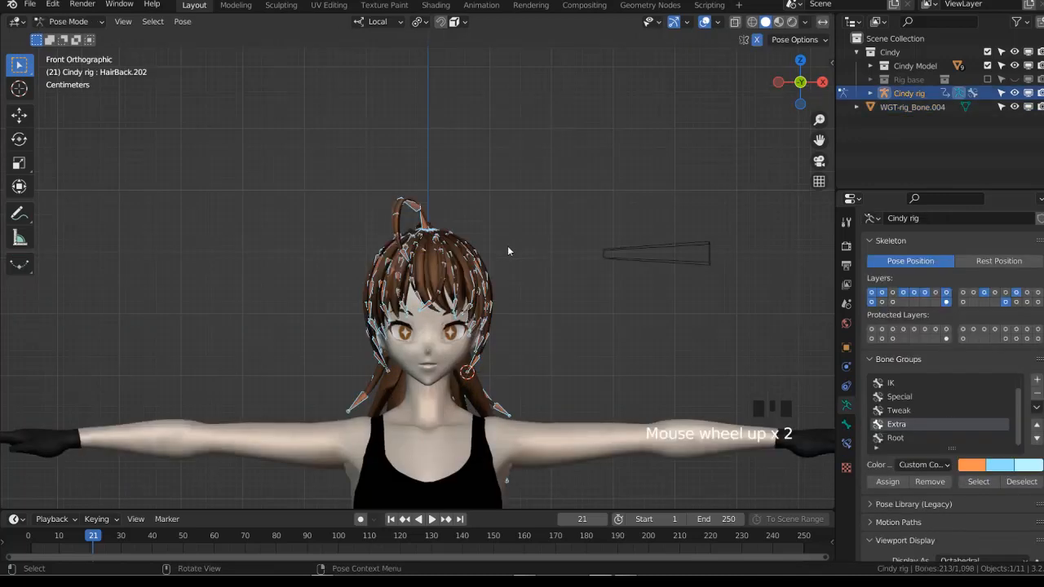
key(alt+z)
shift+click(428, 227)
key(alt+z)
click(847, 425)
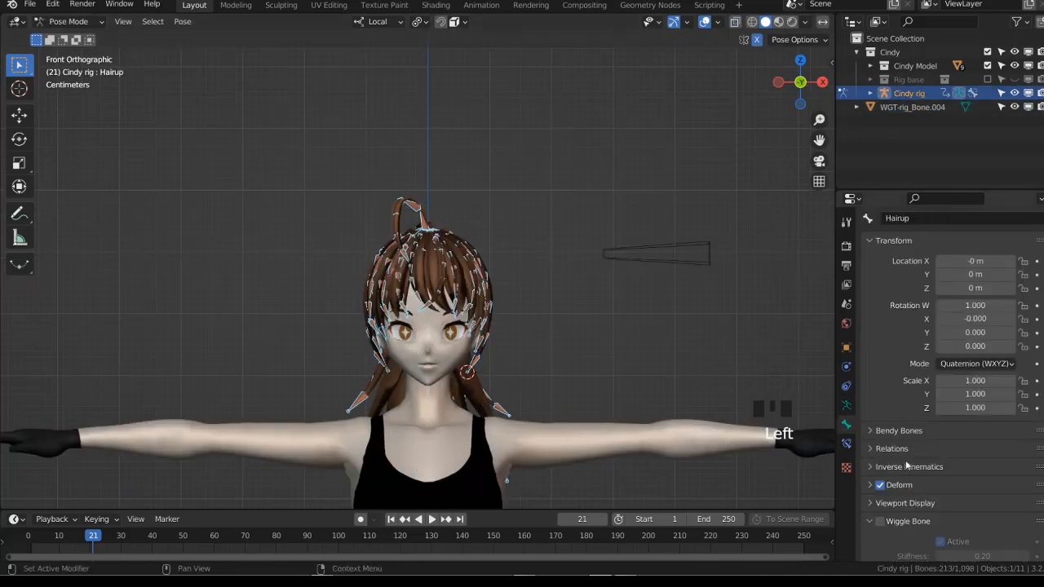
Set the WGT-rig_Bone.004 widget as the Hairup bone's custom shape object
scroll(880, 384, down, 7)
click(898, 368)
click(906, 351)
click(1022, 411)
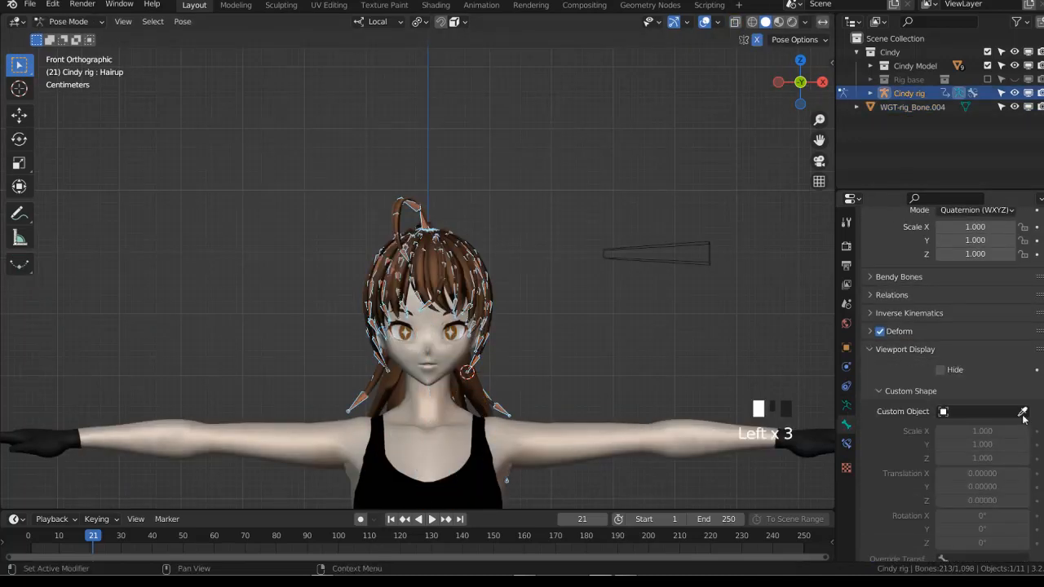
click(620, 261)
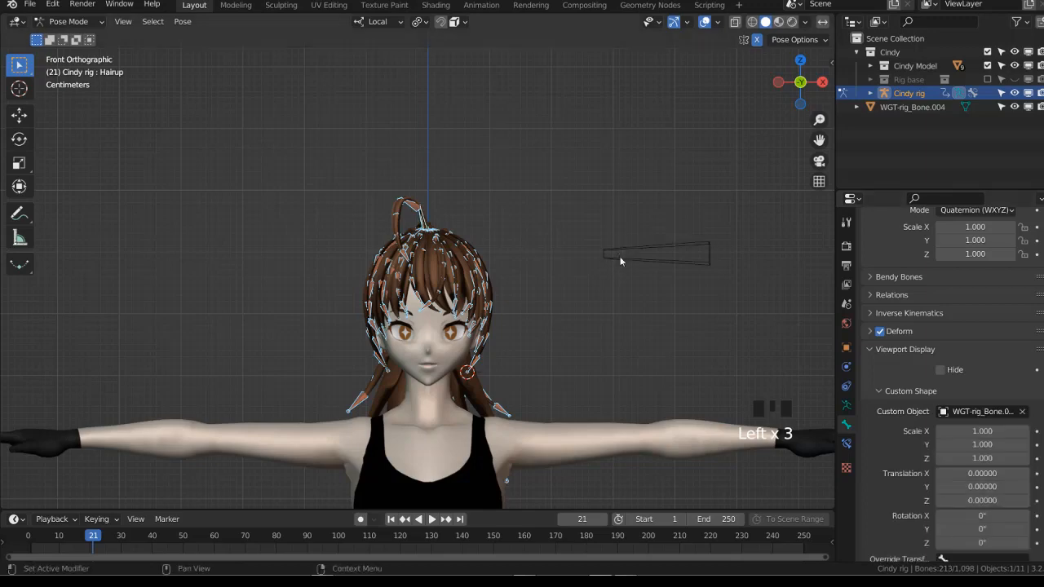
Copy the Hairup bone's custom shape to all other selected hair bones
key(ctrl+c)
click(664, 285)
middle_drag(653, 294, 609, 313)
scroll(606, 334, down, 3)
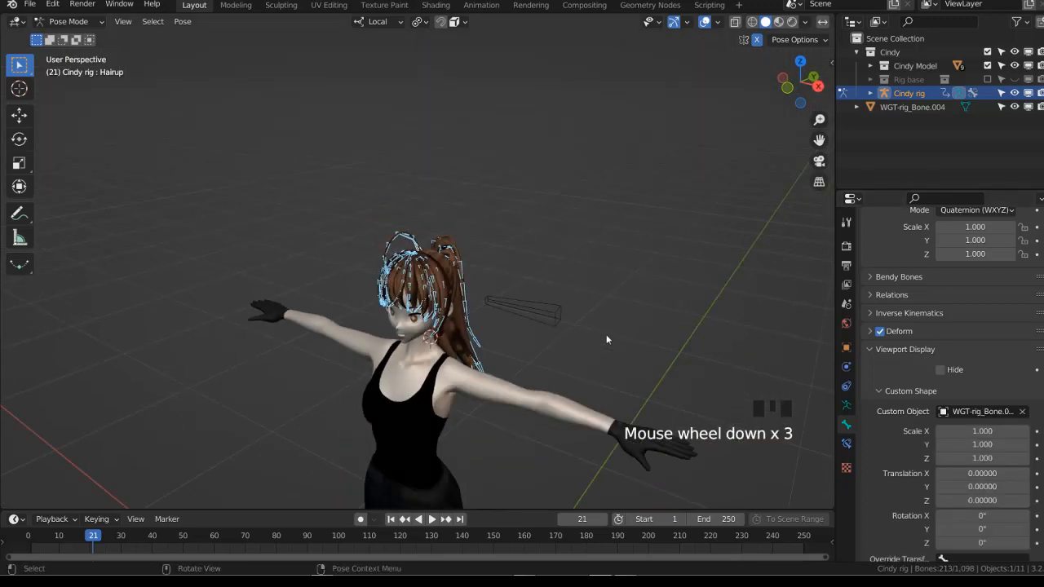
Move the WGT-rig_Bone.004 widget to the WGTS_rig collection inside Rig base in Object Mode
key(ctrl+Tab)
click(564, 317)
mouse_move(539, 348)
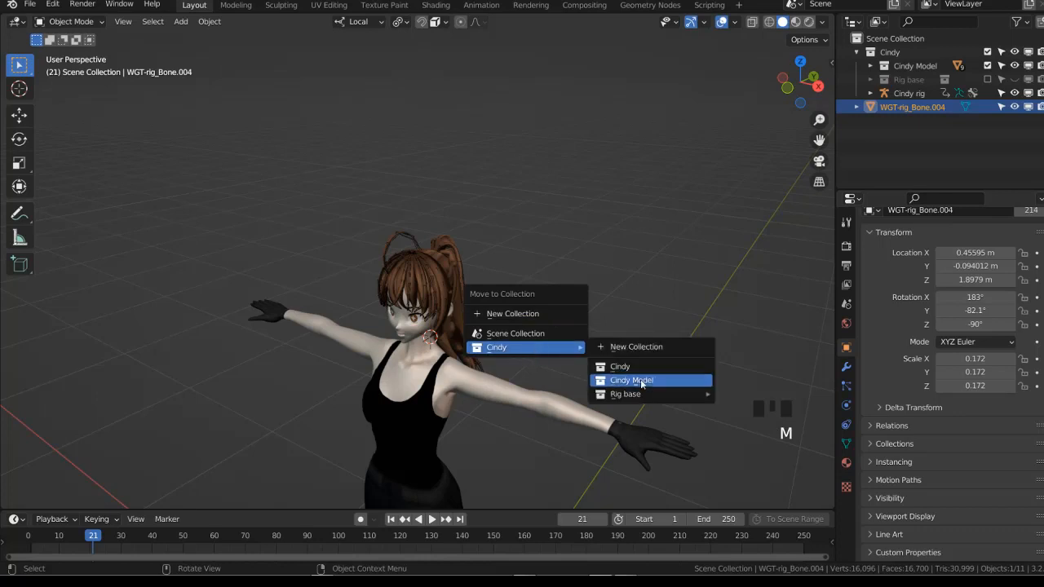
mouse_move(625, 394)
click(758, 415)
Put the Cindy rig back in Pose Mode, reveal all hidden bones, clear the selection and save the file
key(KP_1)
click(416, 234)
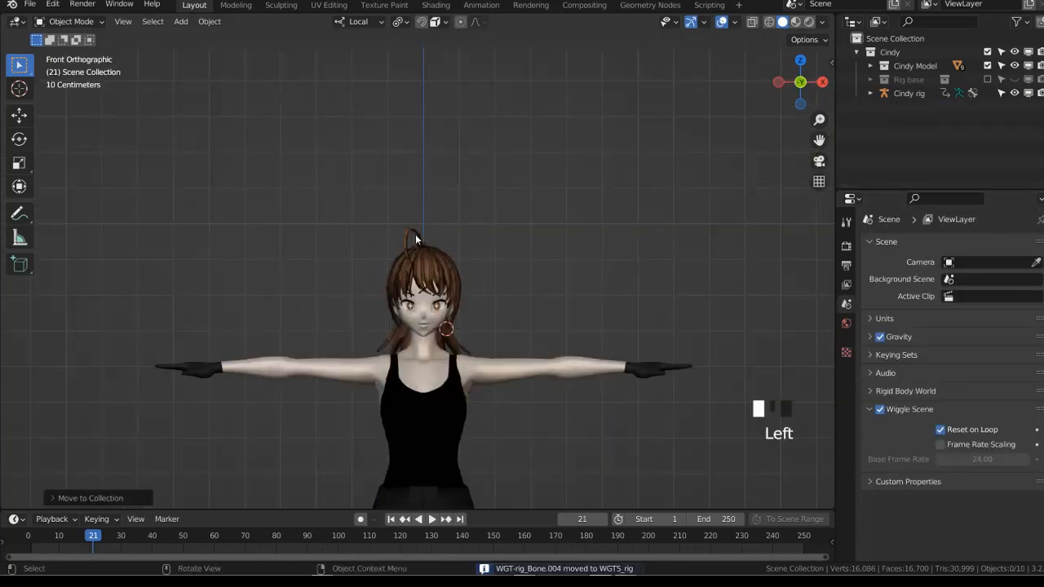
key(ctrl+Tab)
key(alt+z)
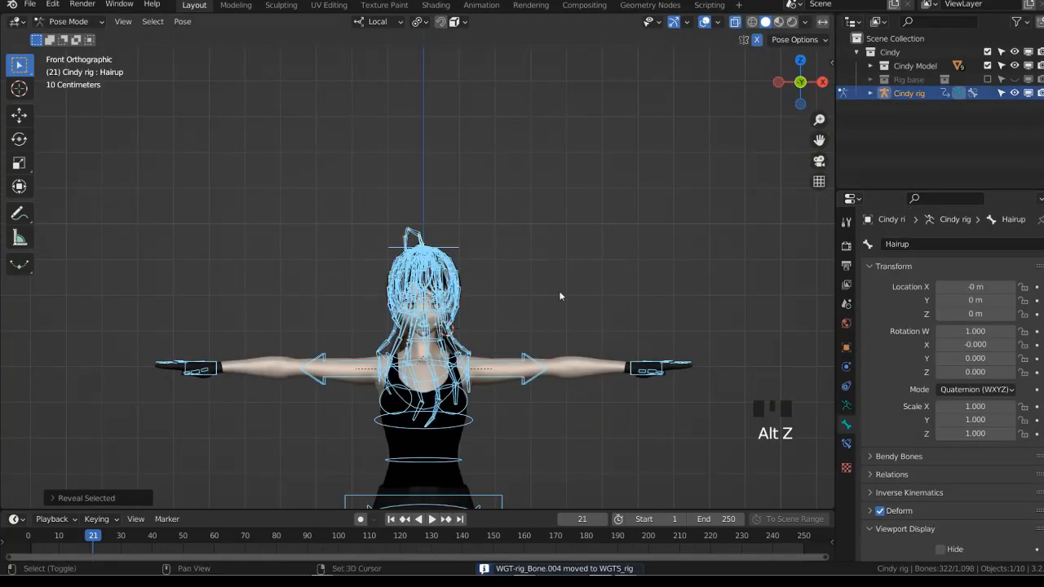
click(410, 254)
scroll(506, 299, down, 3)
Show the Rig Layers list, split the 3D viewport in two and toggle the hair bones' armature layer off and on
key(n)
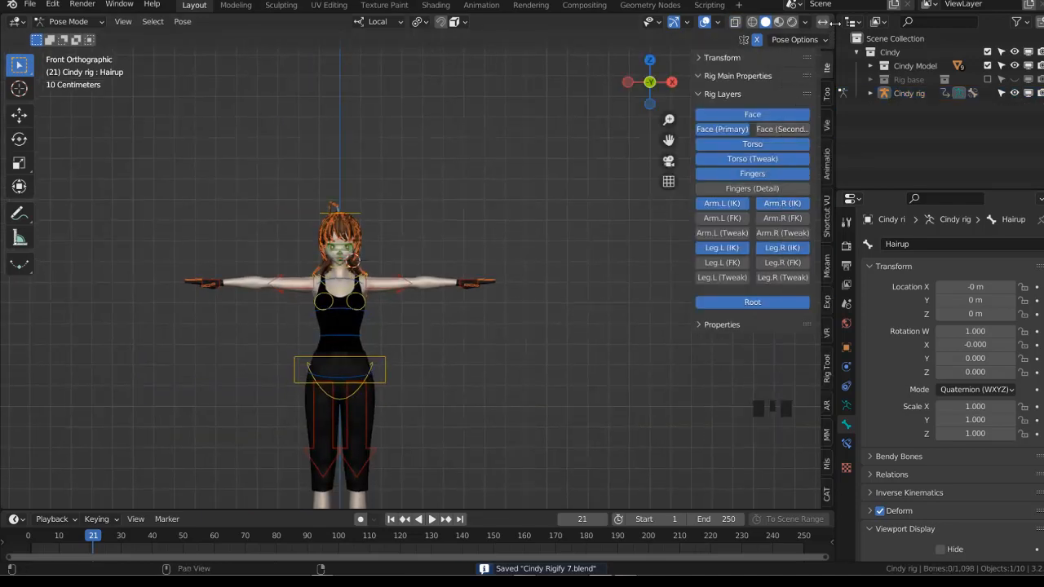
drag(833, 17, 433, 90)
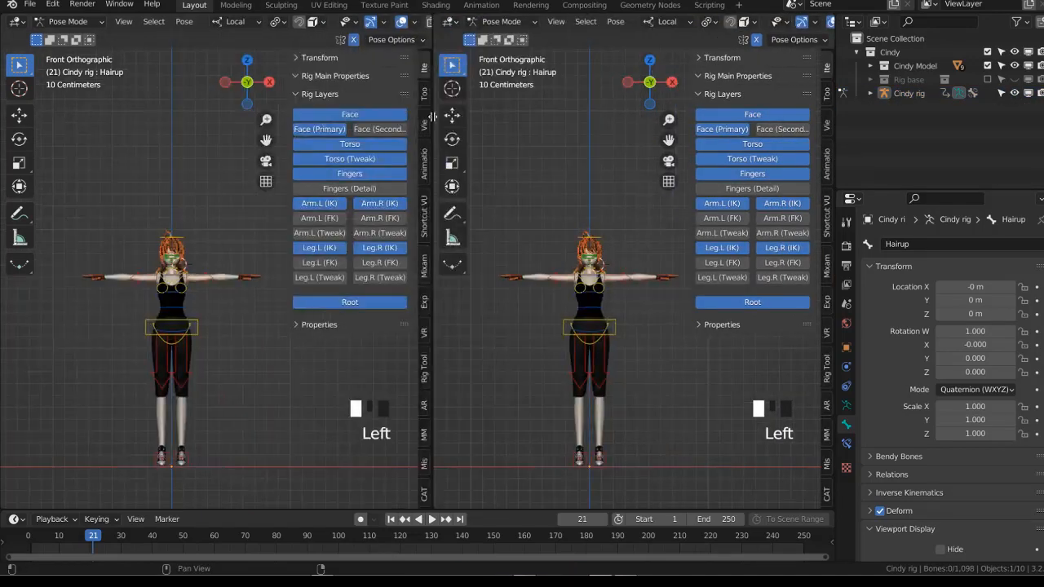
click(846, 407)
shift+click(946, 329)
shift+click(947, 329)
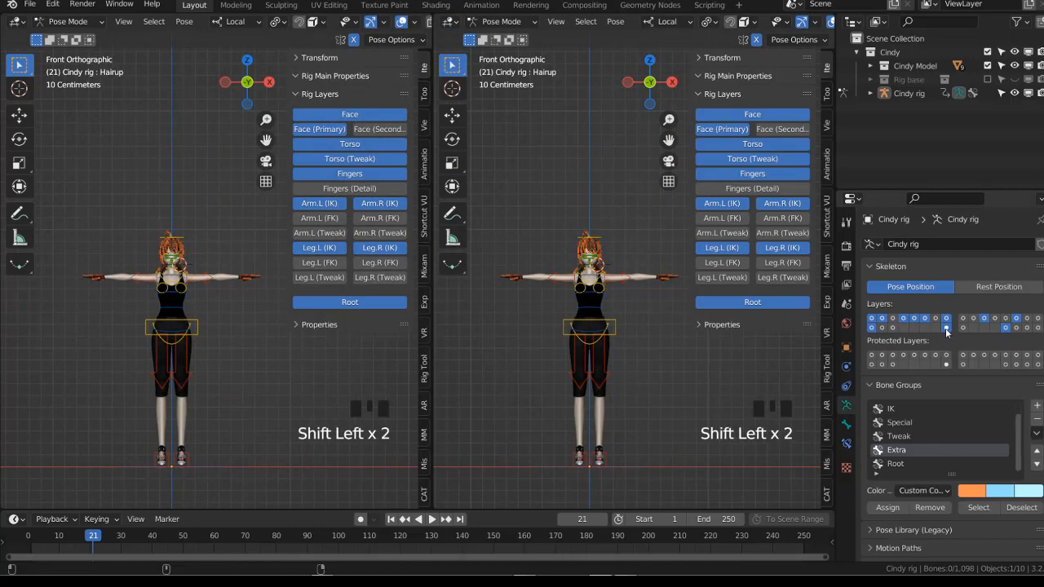
Turn the second viewport into a wider Text Editor and open the Cindy rig_ui.py script in it
click(450, 22)
click(759, 59)
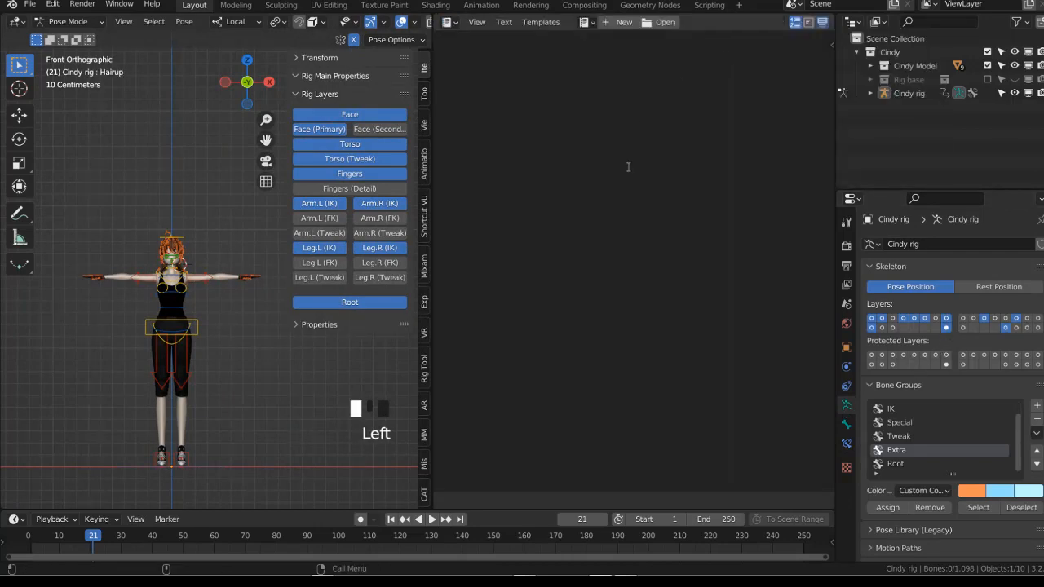
click(584, 22)
click(620, 39)
scroll(632, 270, up, 12)
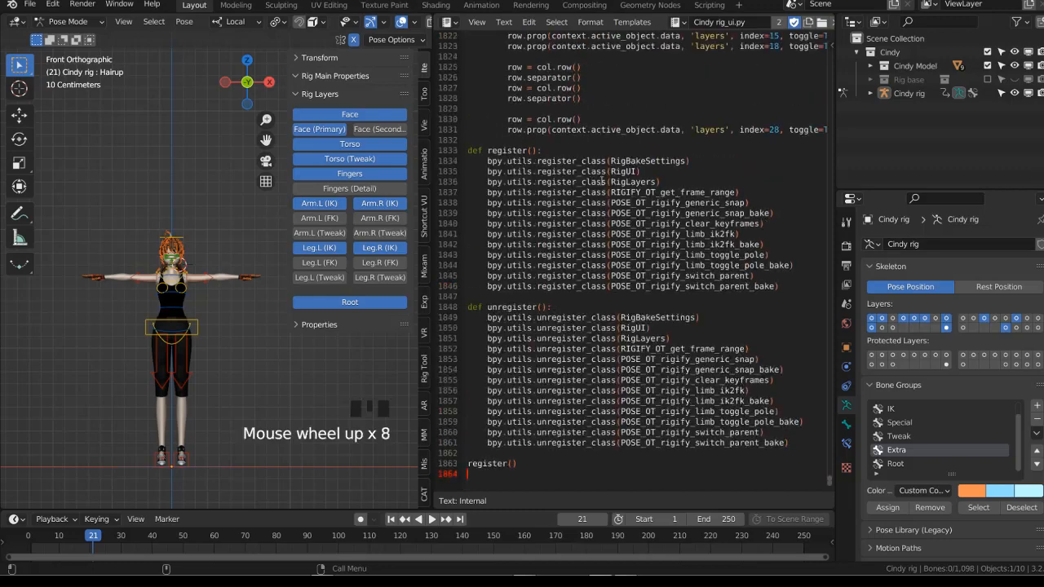
drag(428, 267, 353, 267)
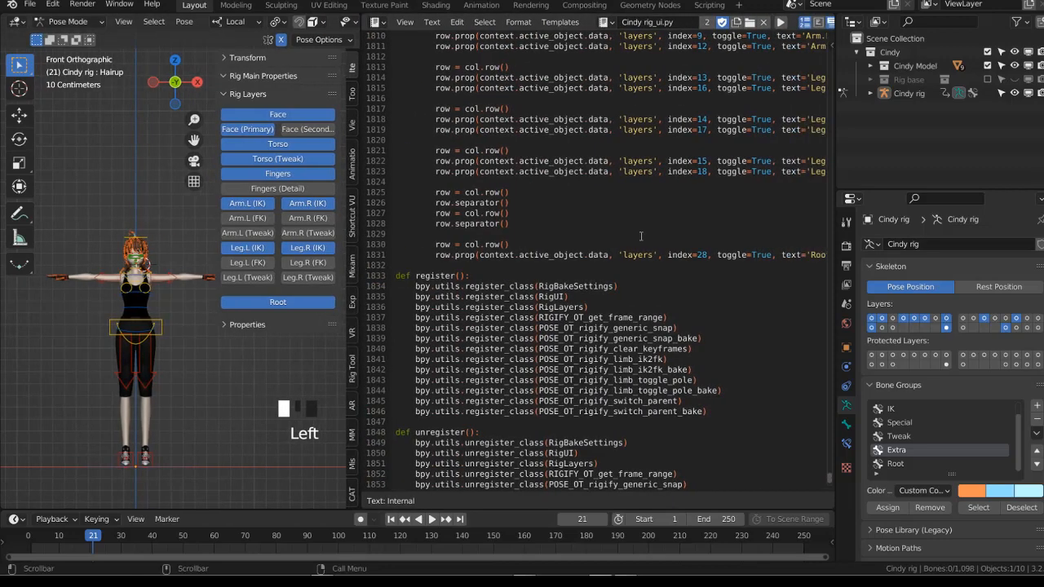
Duplicate the Face layer's row code at the start of the RigLayers draw function, above the original Face row
scroll(641, 237, up, 6)
middle_drag(752, 250, 658, 385)
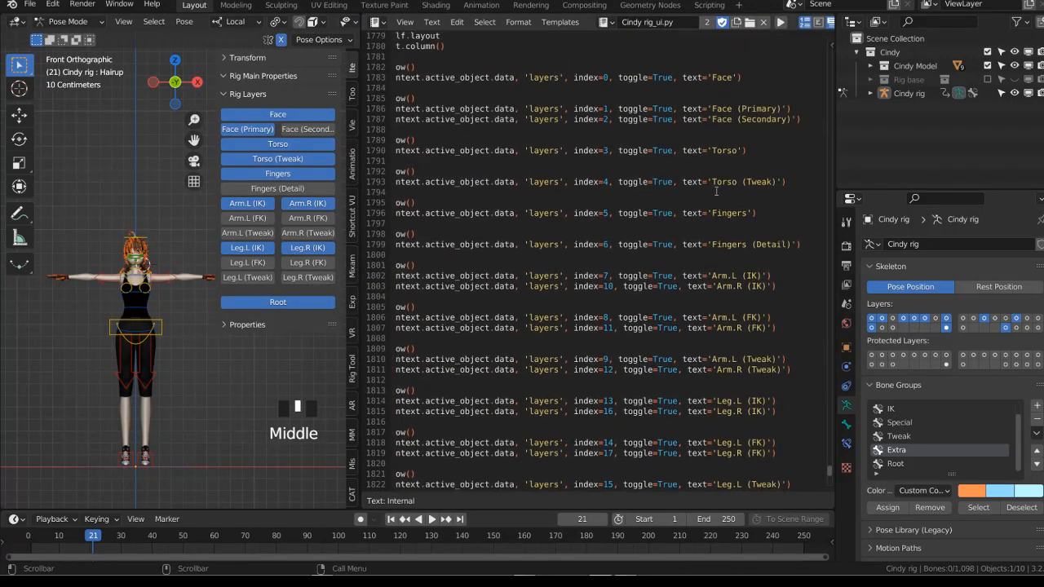
middle_drag(723, 182, 758, 284)
drag(789, 181, 469, 171)
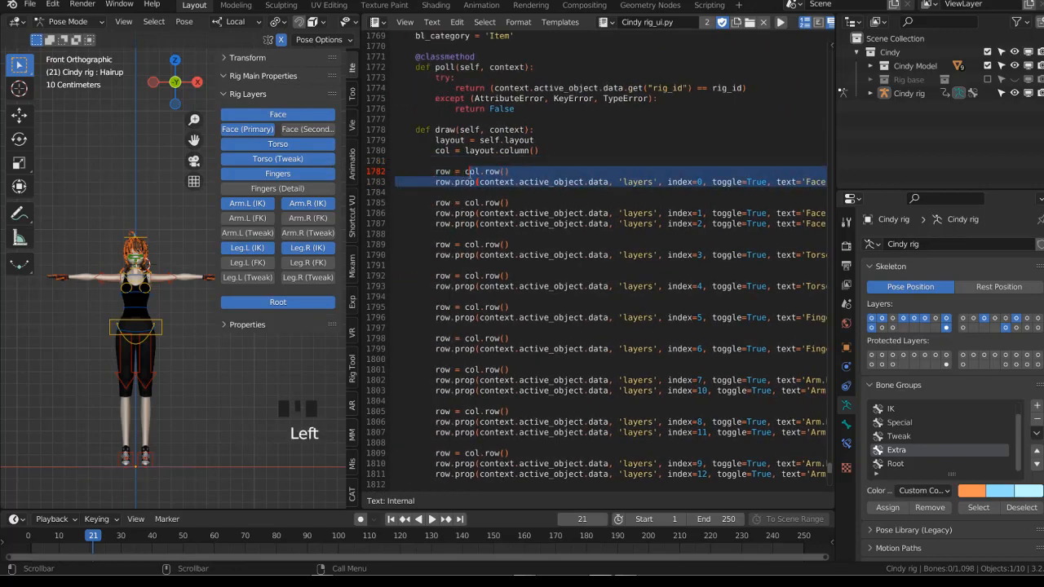
key(ctrl+c)
click(548, 145)
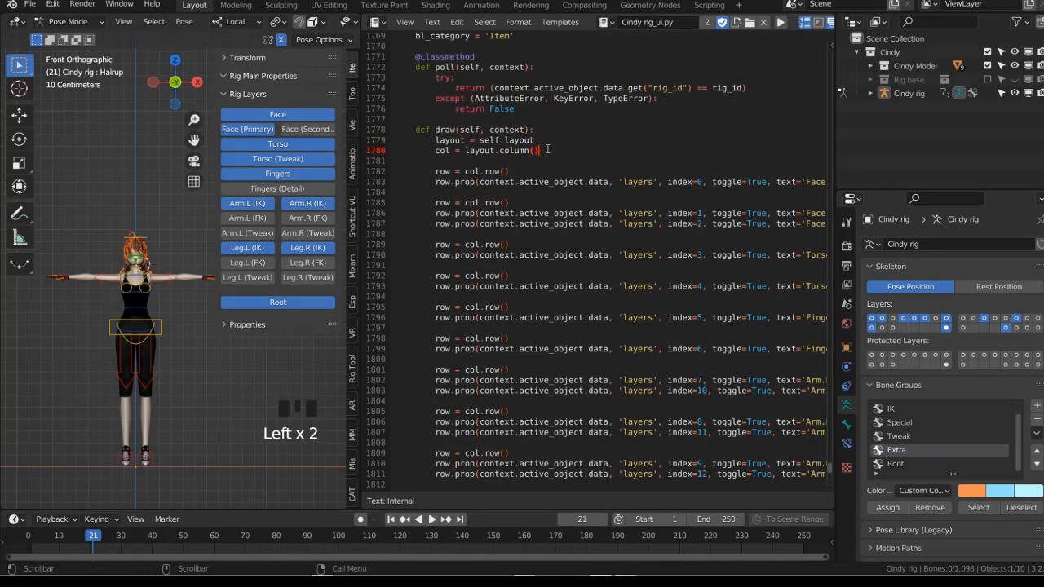
key(Return)
key(Return)
key(Return)
key(Return)
key(ctrl+v)
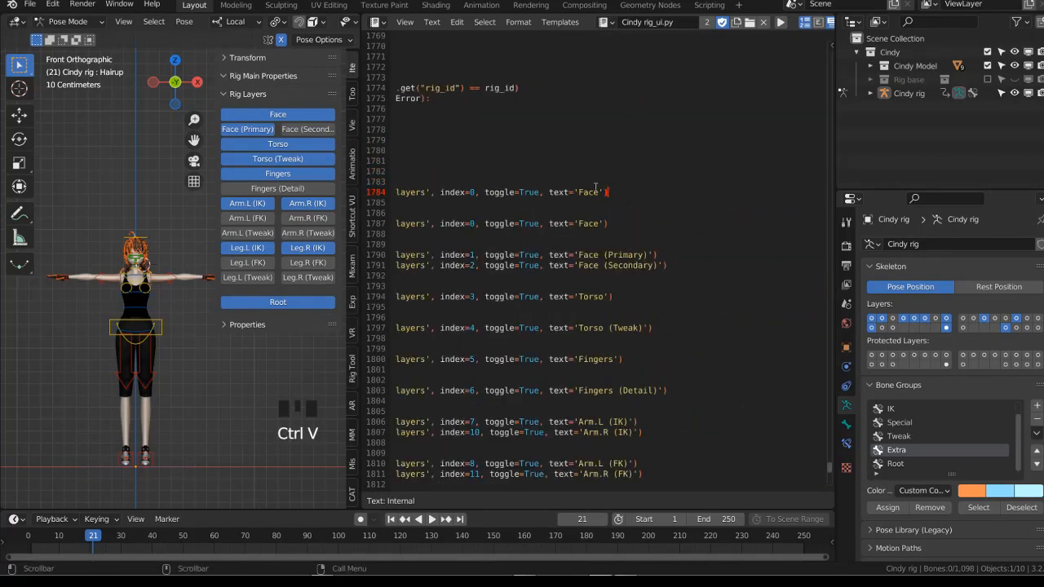
Change the duplicated row's text to HAIR and its layer index to 25
key(Left)
key(Left)
key(Left)
double_click(817, 192)
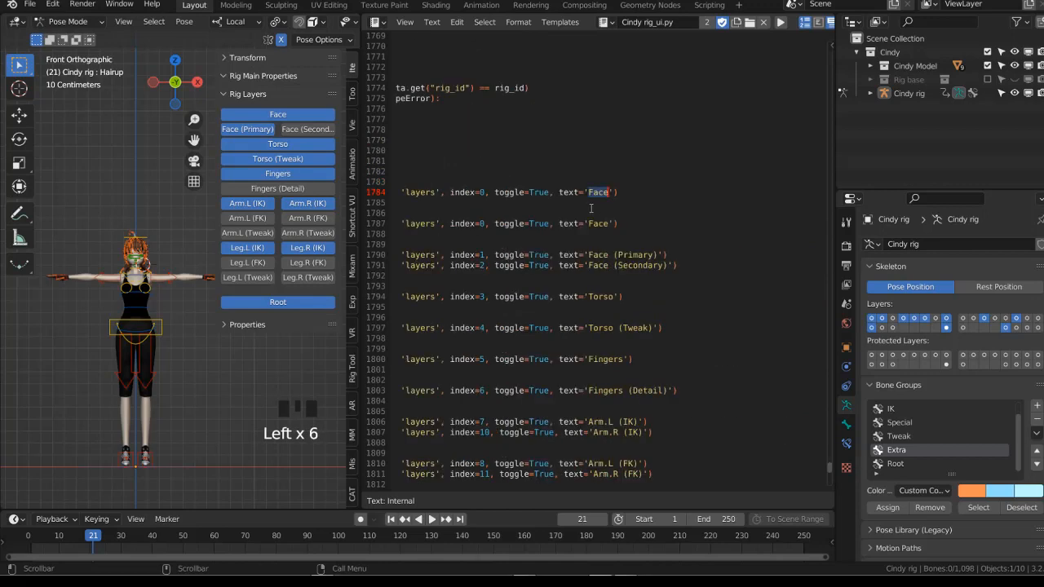
text(HAIR)
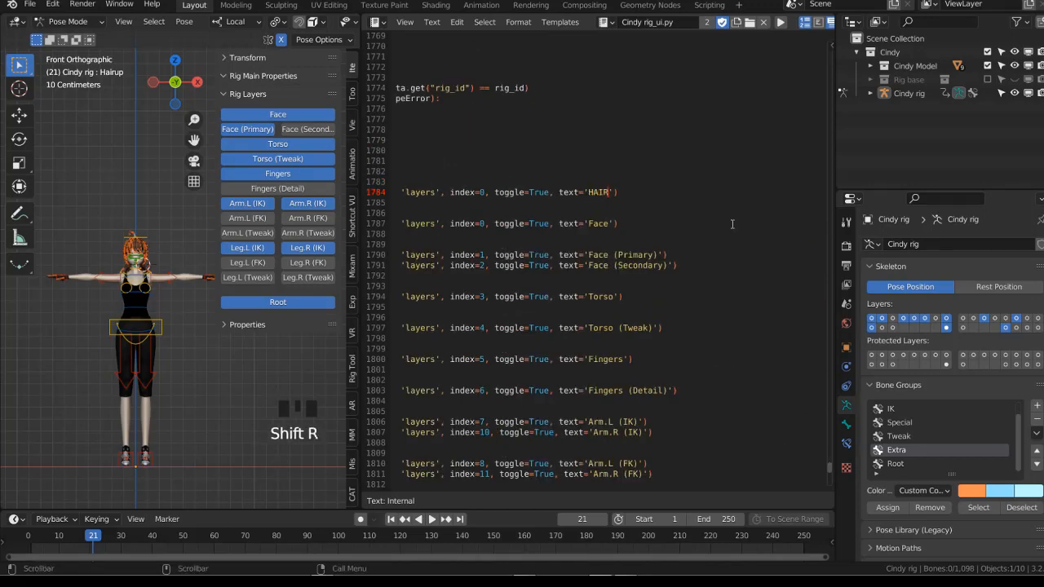
key(BackSpace)
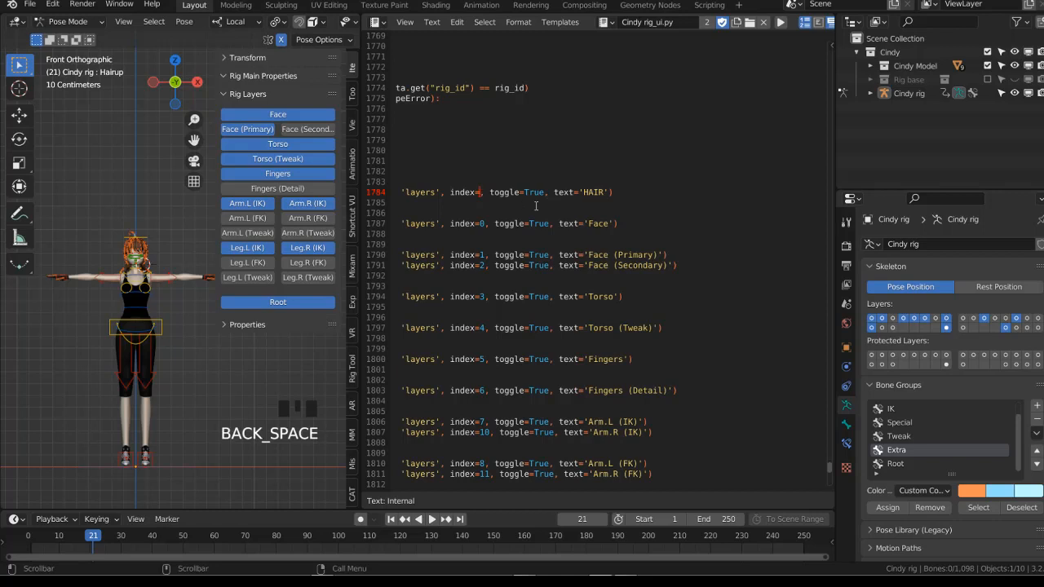
text(25)
Run the rig UI script, correct the HAIR row's layer index to 23 and test the HAIR layer toggle
click(781, 22)
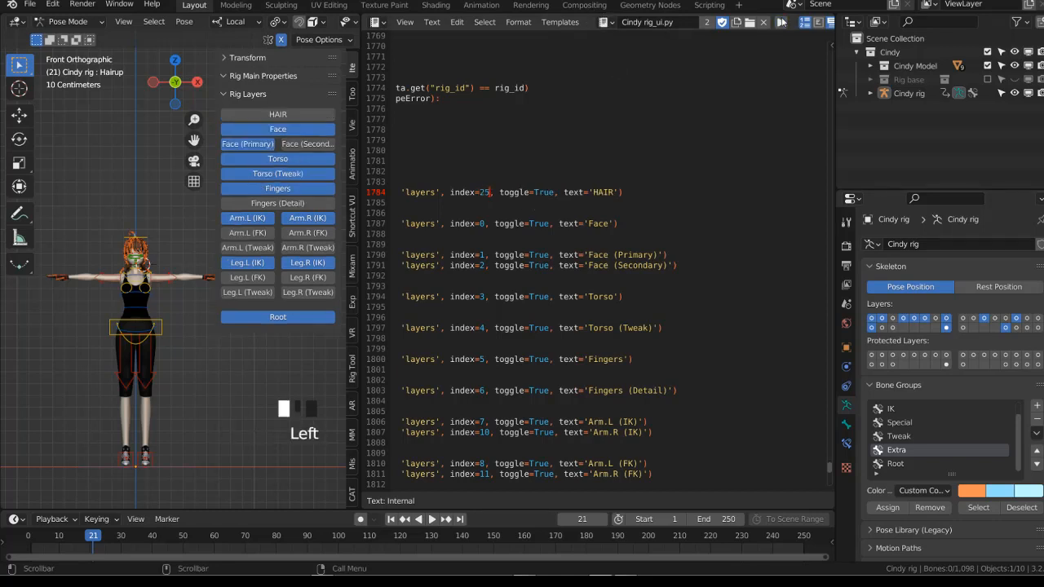
click(278, 114)
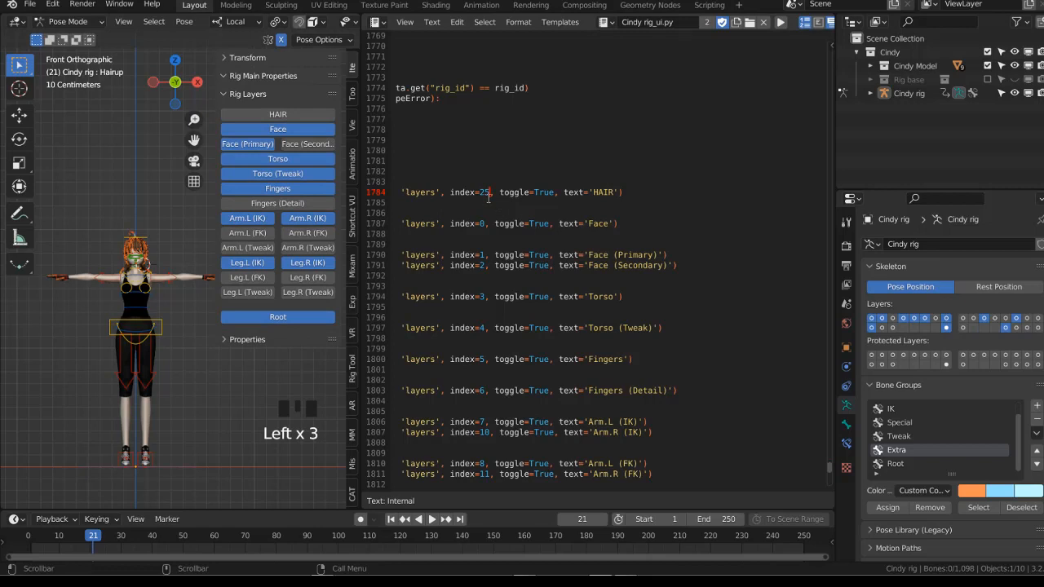
click(314, 113)
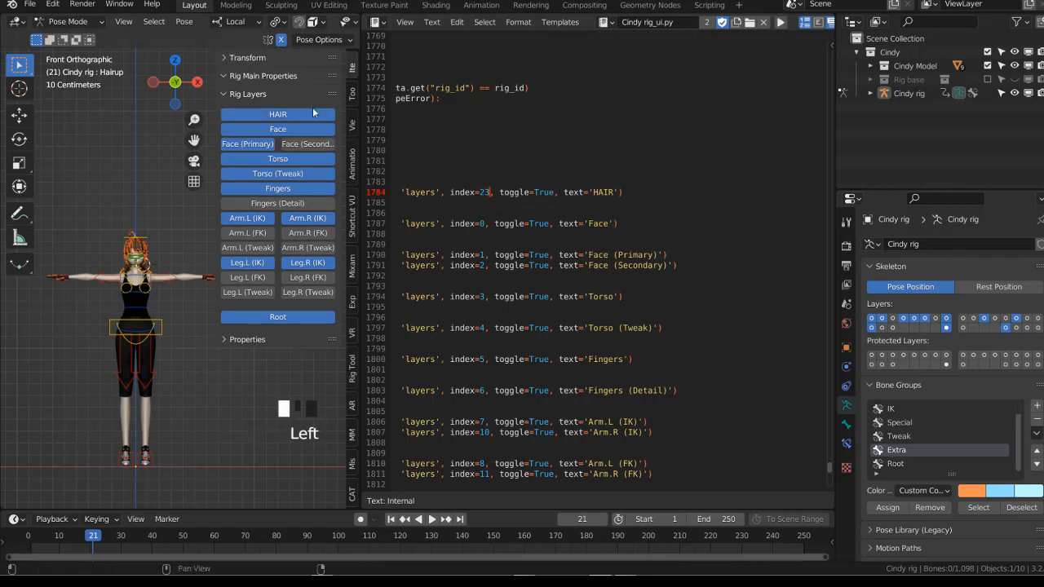
double_click(280, 115)
Copy the two row-and-separator pairs above the Root row's code, paste them below the HAIR row and run the script
scroll(455, 229, down, 8)
middle_drag(454, 244, 505, 204)
drag(457, 411, 436, 370)
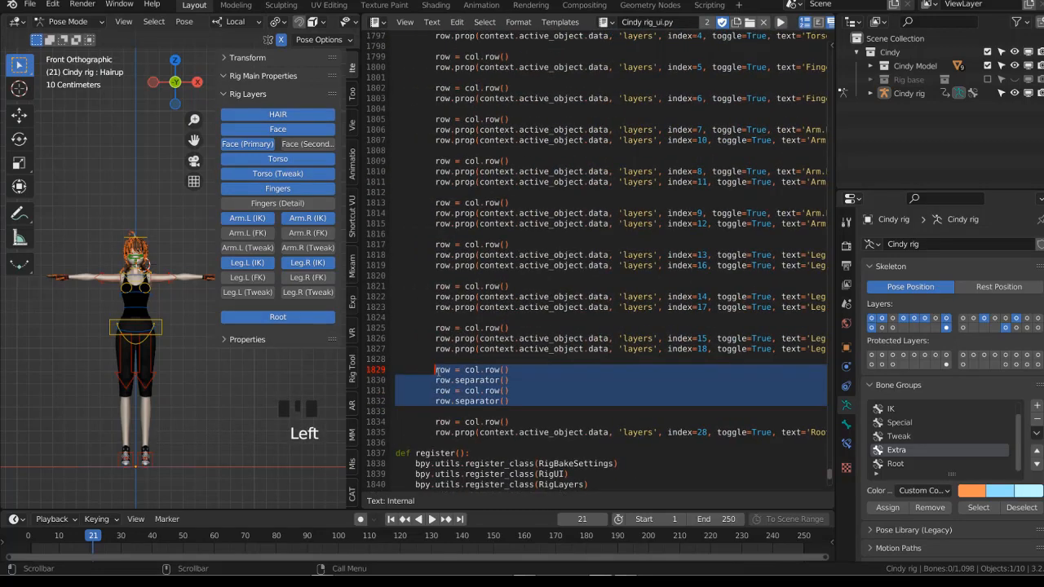
scroll(486, 375, up, 11)
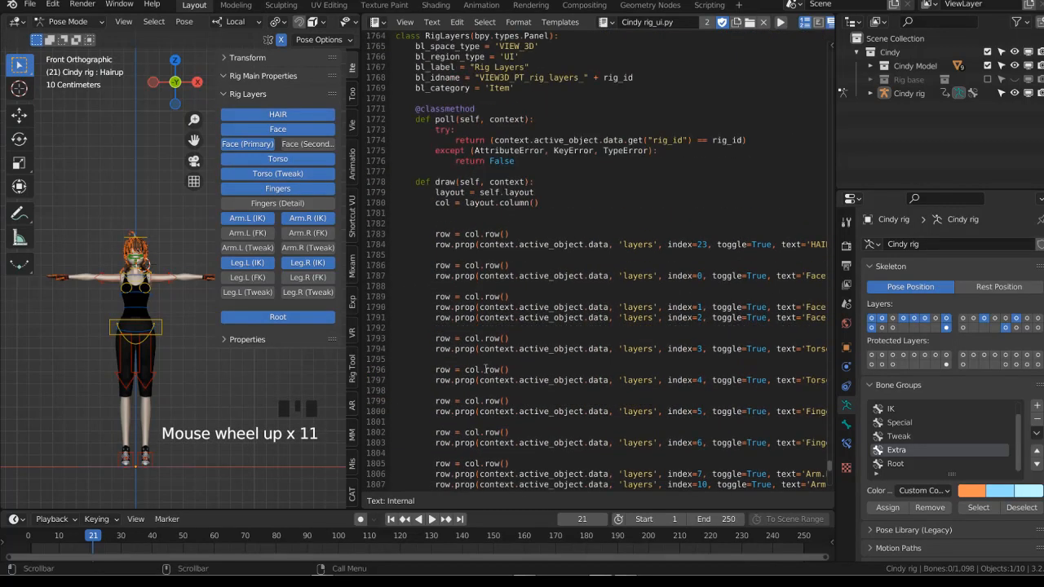
click(488, 256)
middle_drag(645, 242, 744, 258)
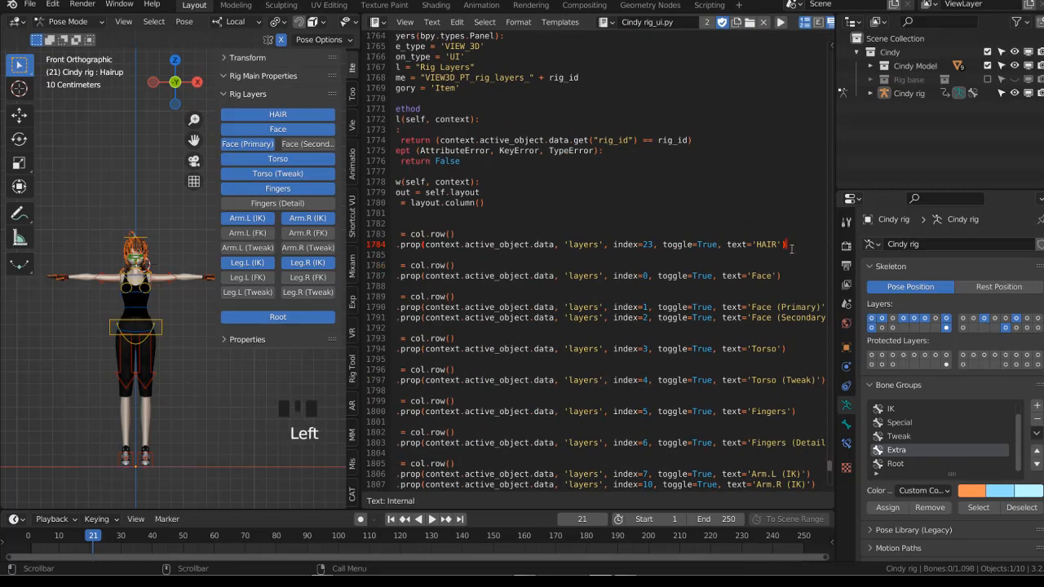
key(Return)
key(Return)
key(Return)
key(ctrl+v)
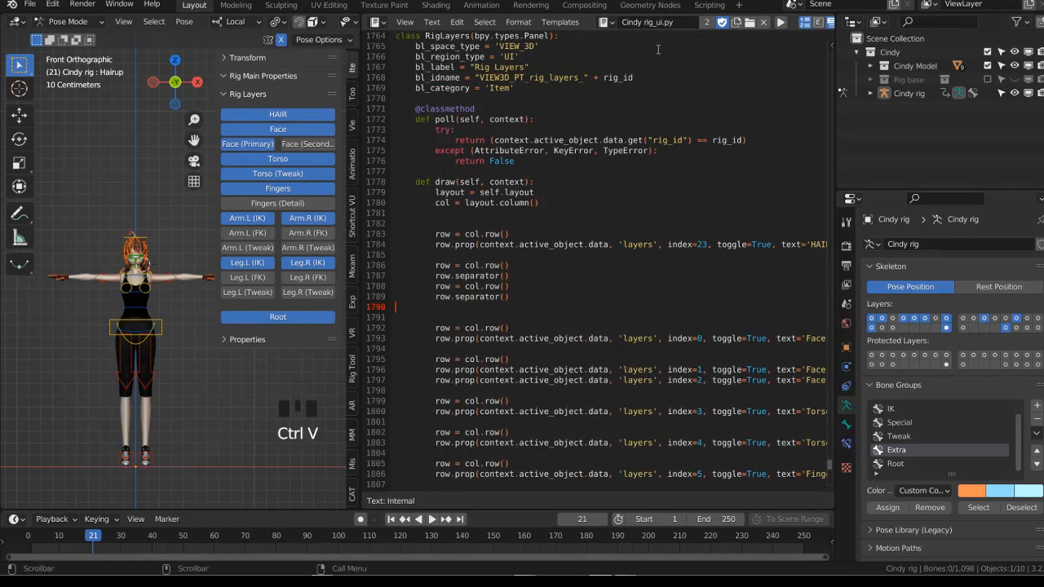
click(779, 23)
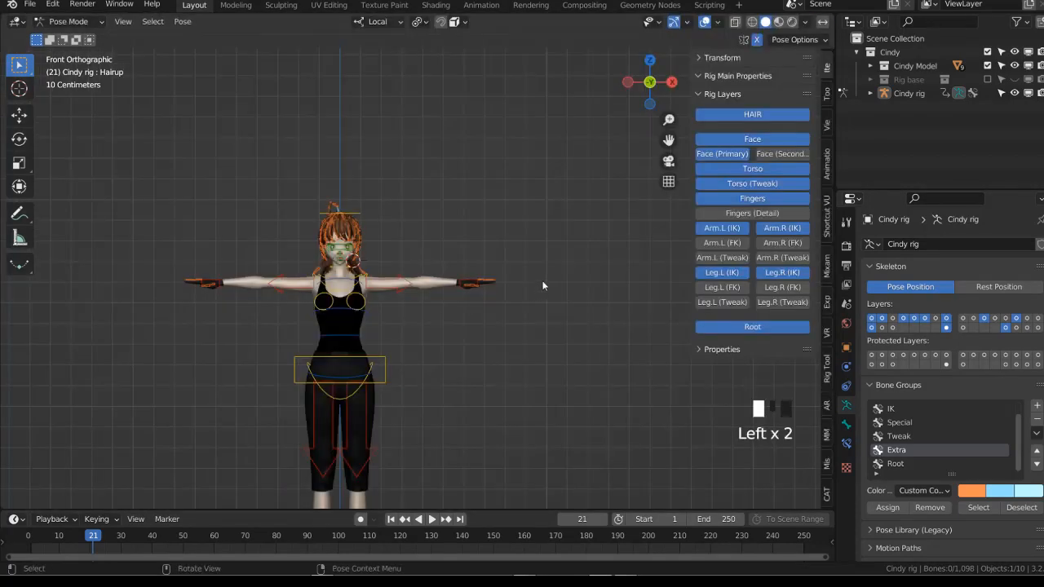
Save the Blender file and check the character and rig with X-ray display switched on and off
scroll(415, 319, down, 4)
key(ctrl+s)
click(415, 319)
scroll(388, 323, up, 4)
key(alt+z)
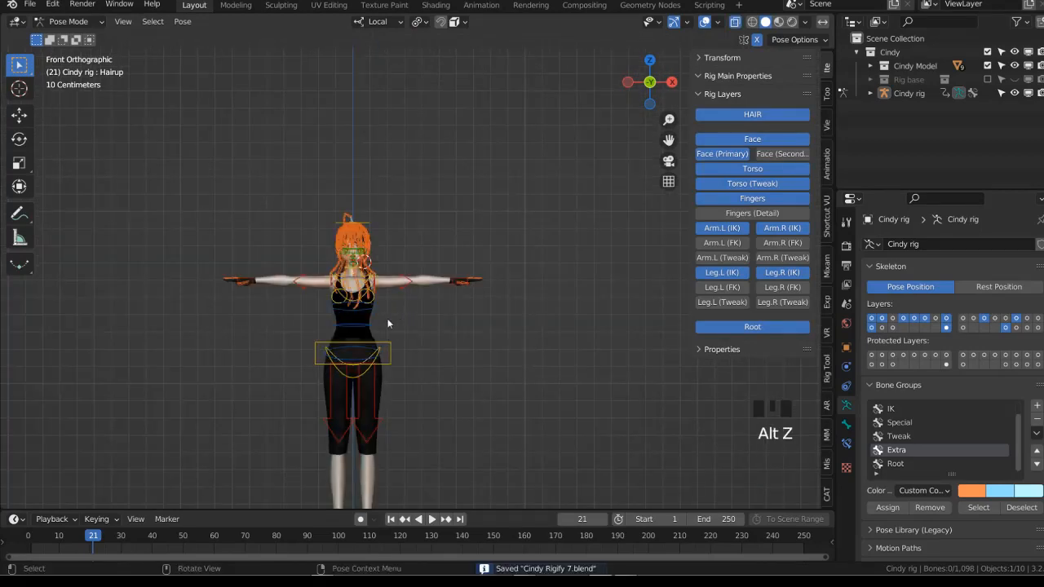
key(alt+z)
Select the torso control and test the rig by moving it down in front view and backward in side view
middle_drag(388, 324, 506, 337)
click(461, 380)
key(KP_1)
scroll(390, 343, up, 3)
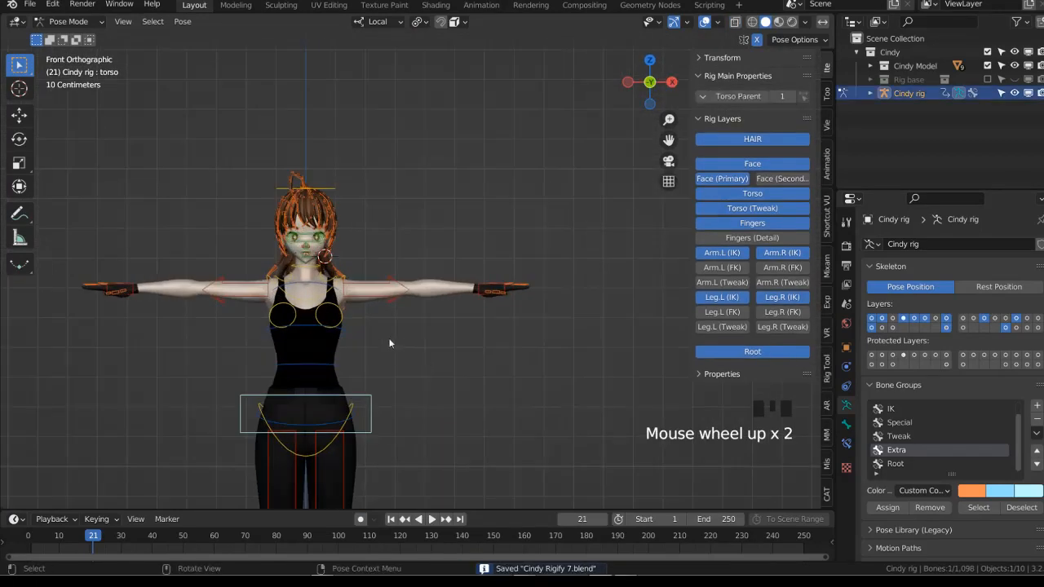
key(g)
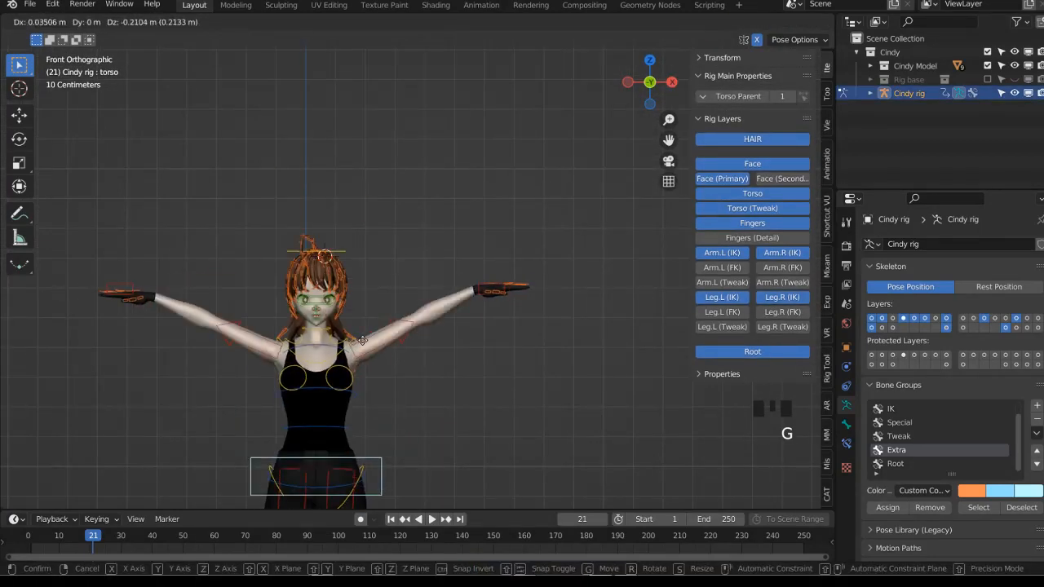
scroll(362, 339, down, 2)
key(KP_3)
scroll(407, 326, up, 2)
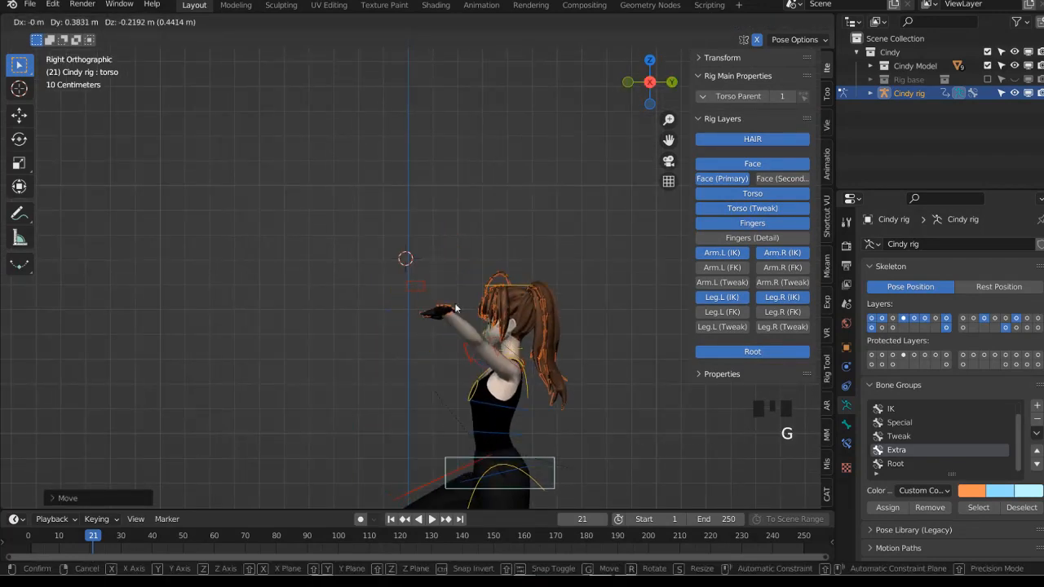
click(455, 317)
Set the left foot control's IK-FK value to 0 and move the foot to test its IK behaviour
scroll(489, 349, down, 4)
middle_drag(471, 443, 401, 365)
click(395, 360)
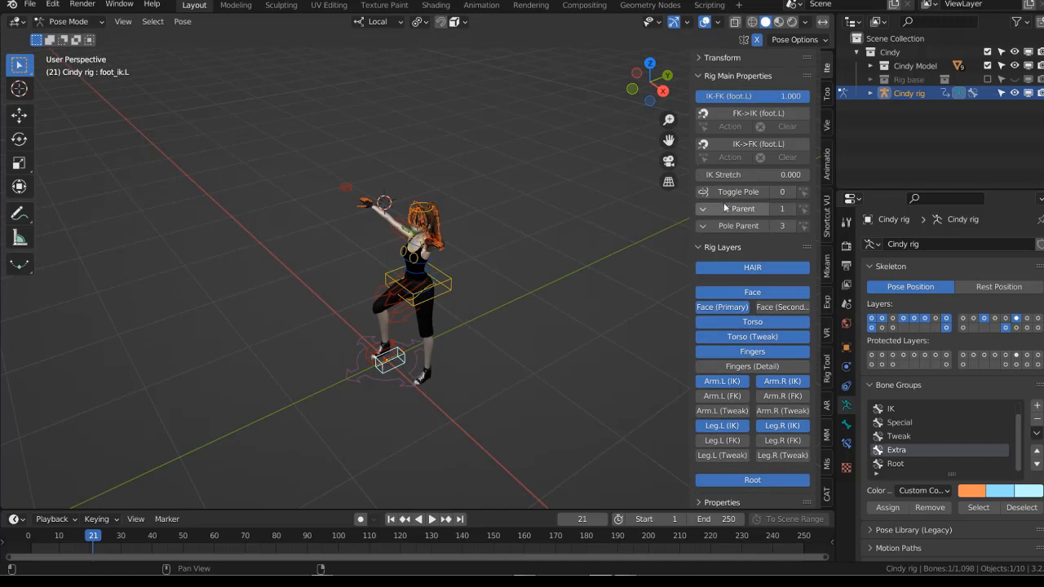
double_click(758, 97)
text(0)
key(Return)
key(g)
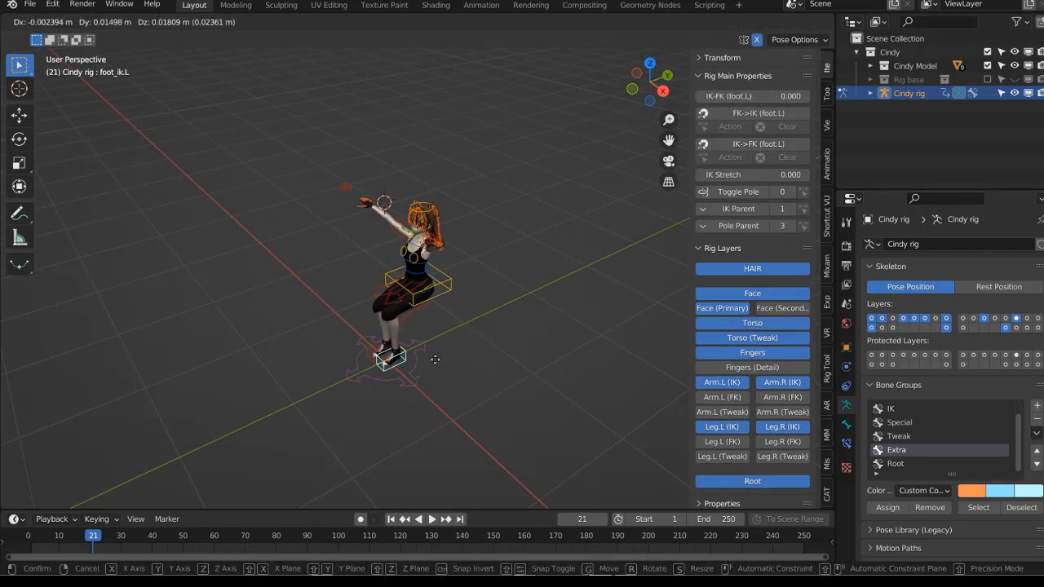
click(433, 386)
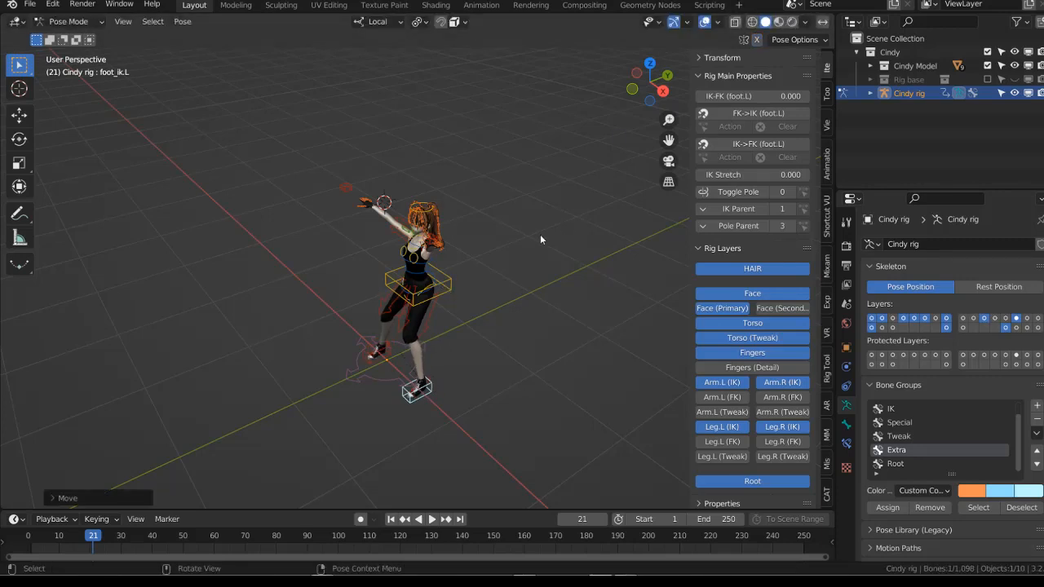
Save the file and clear the location and rotation of all the rig's pose bones
key(alt+Tab)
key(alt+Tab)
key(alt+Tab)
key(alt+Tab)
key(KP_1)
key(ctrl+s)
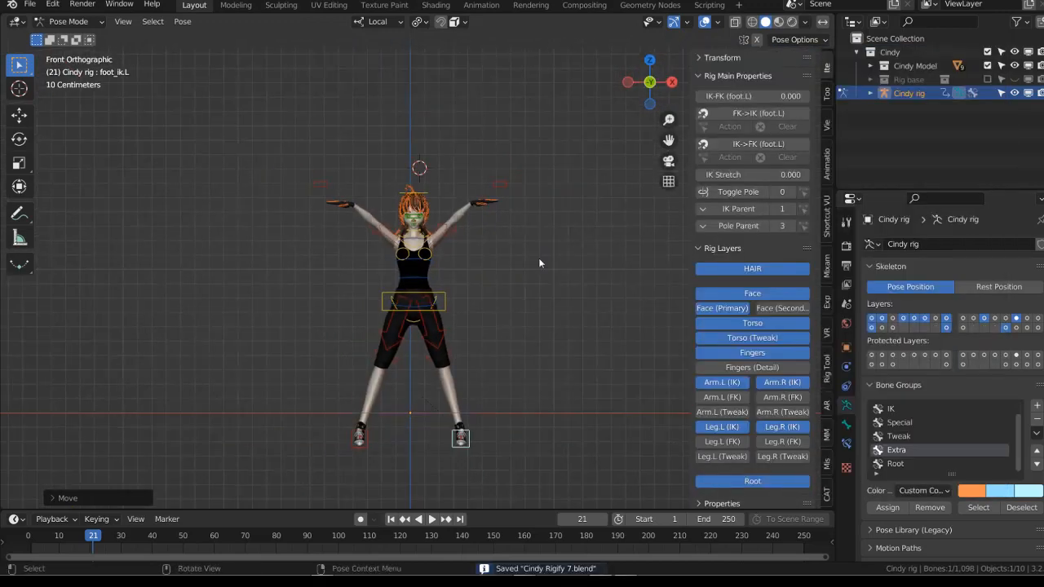
key(a)
key(alt+g)
key(alt+r)
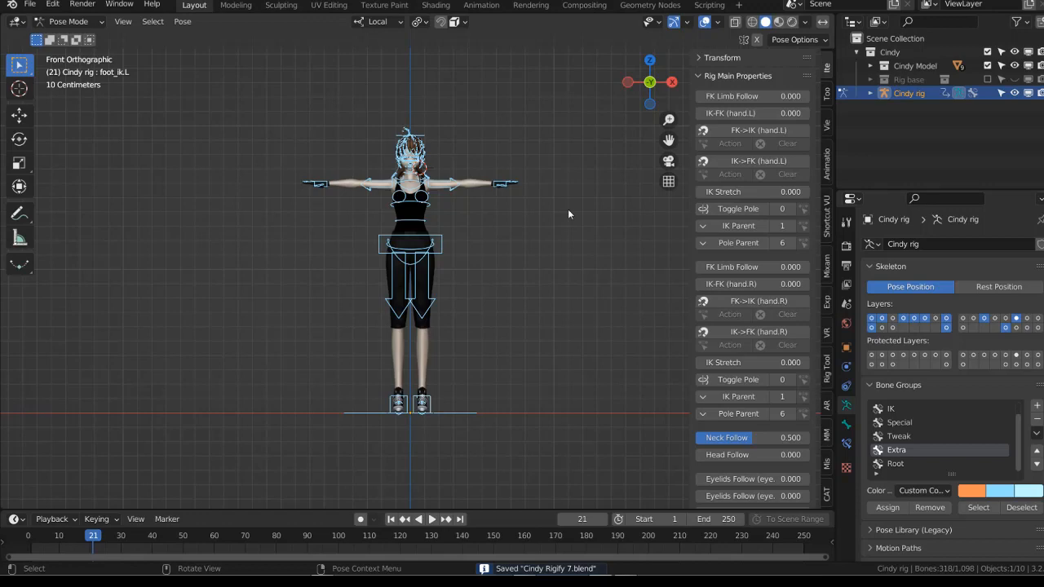
Hide the viewport's sidebar, check the reset pose with X-ray display and save the file
key(n)
scroll(504, 209, up, 2)
key(alt+z)
shift+middle_drag(434, 200, 462, 336)
scroll(460, 313, up, 1)
key(alt+z)
key(ctrl+s)
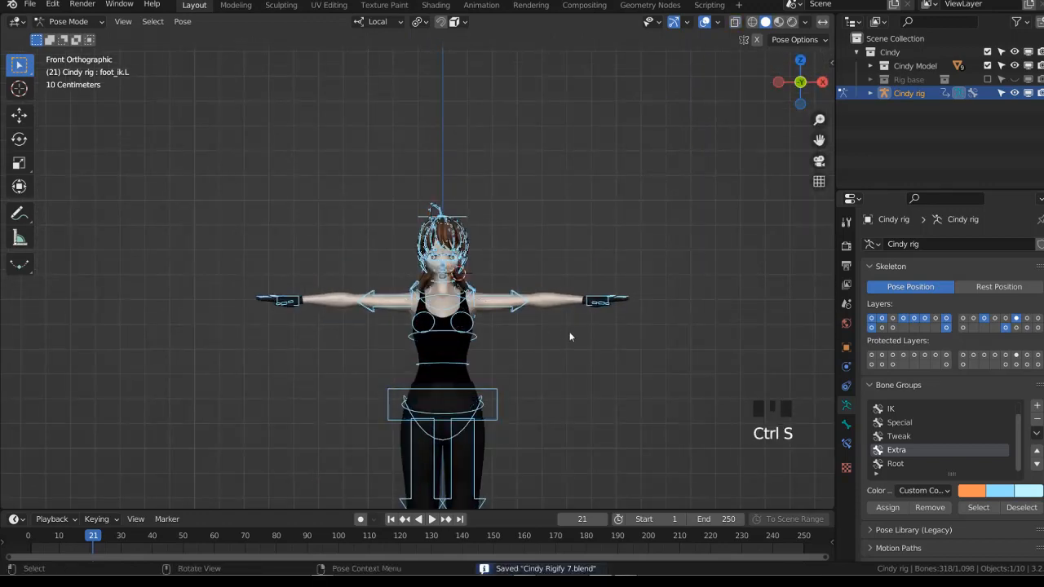
Deselect all bones and examine the finished rig from the side, back and front
middle_drag(571, 335, 604, 336)
click(490, 276)
key(KP_3)
scroll(488, 276, up, 3)
scroll(457, 316, up, 2)
scroll(604, 336, down, 3)
scroll(572, 322, down, 1)
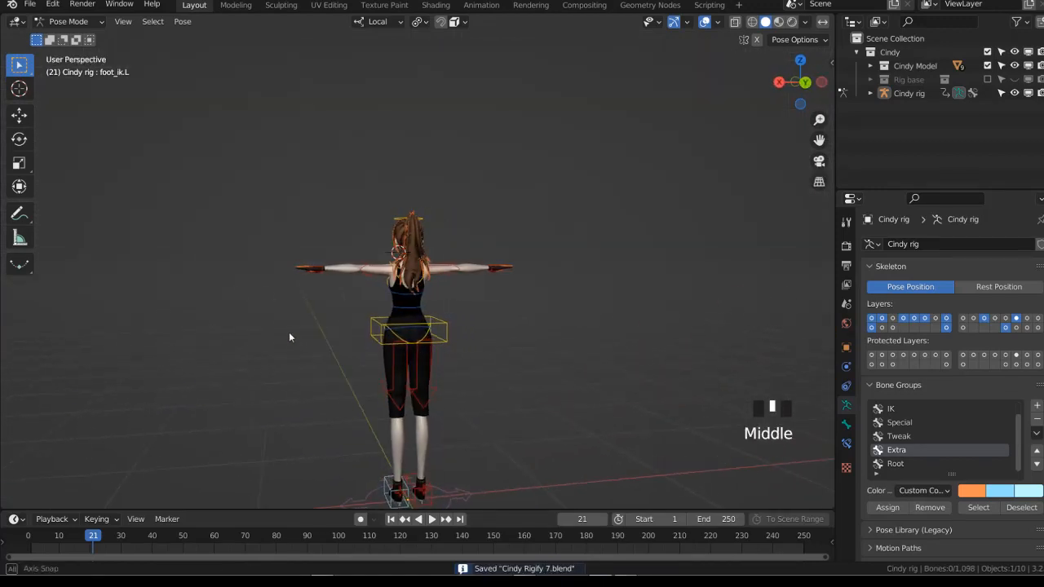
scroll(294, 327, up, 4)
scroll(555, 347, down, 4)
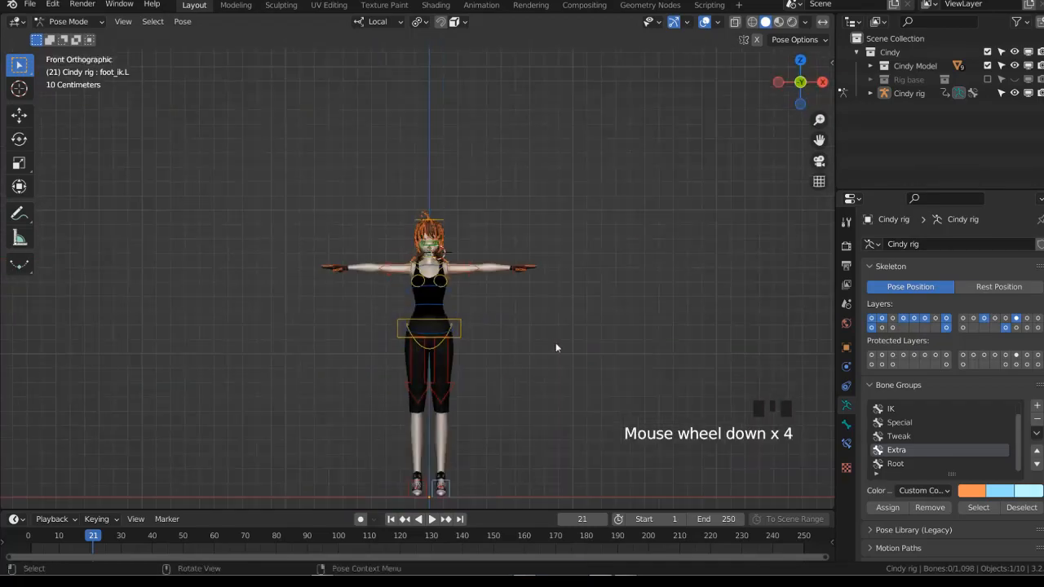